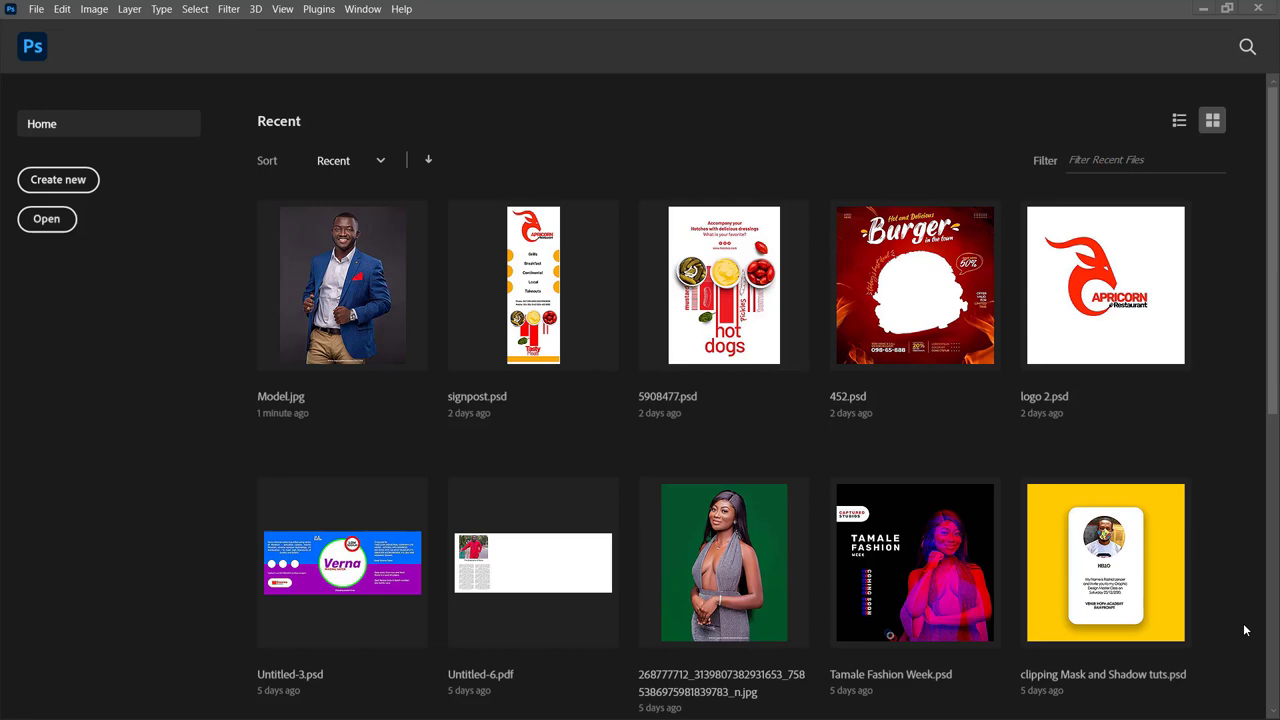
Show the Women Talk Show reference flyer, Design Replicate.jpg, in Photos.
mouse_move(950, 715)
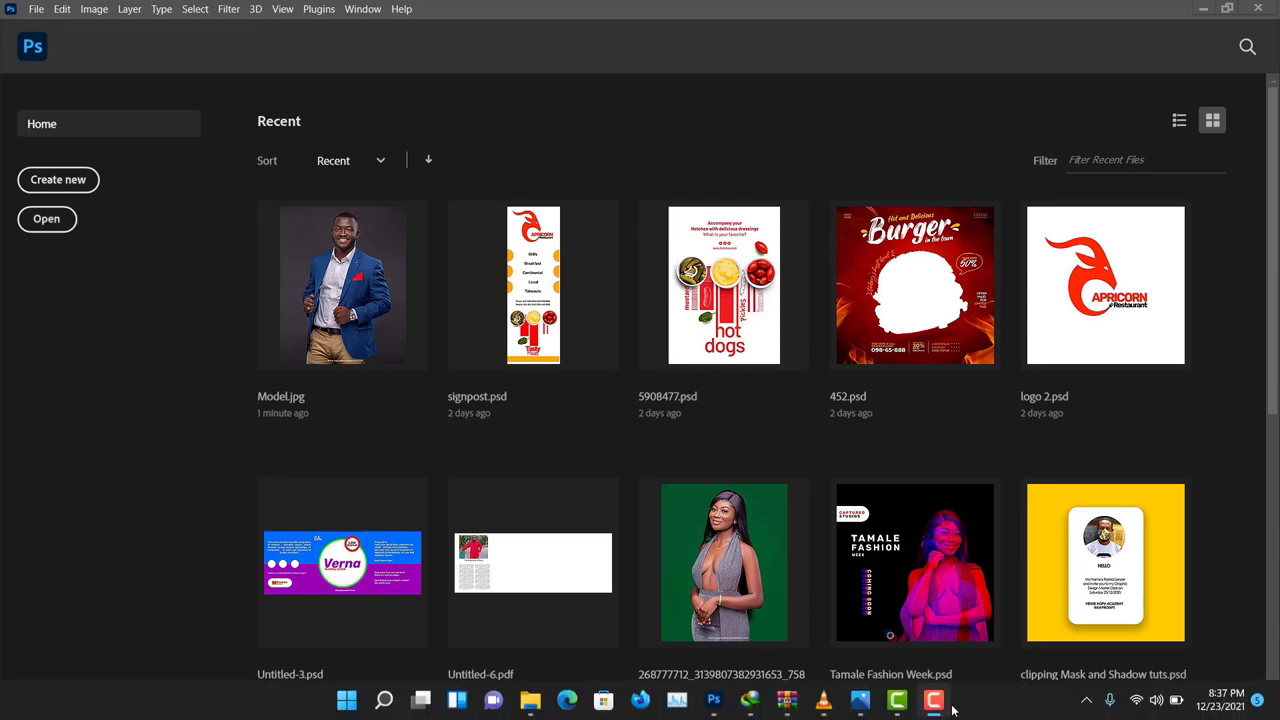
left_click(860, 700)
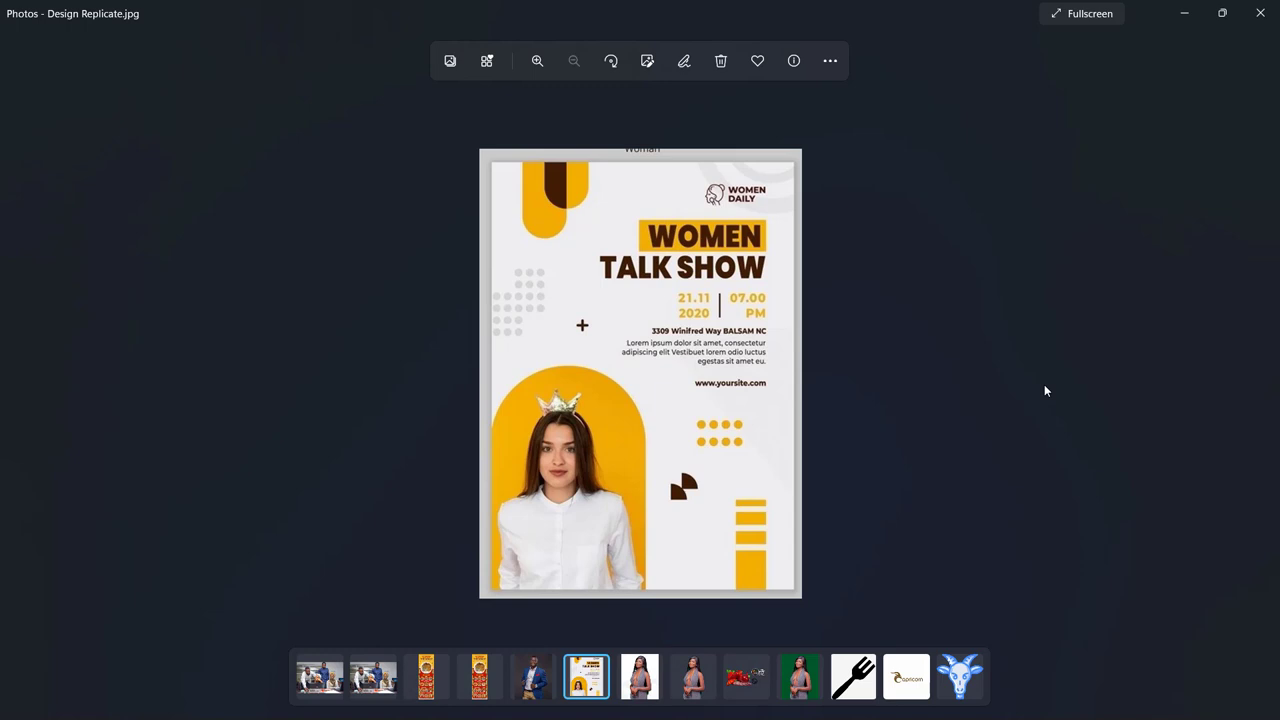
Minimize the Photos viewer so the Photoshop Home screen and Recent files reappear.
left_click(1185, 12)
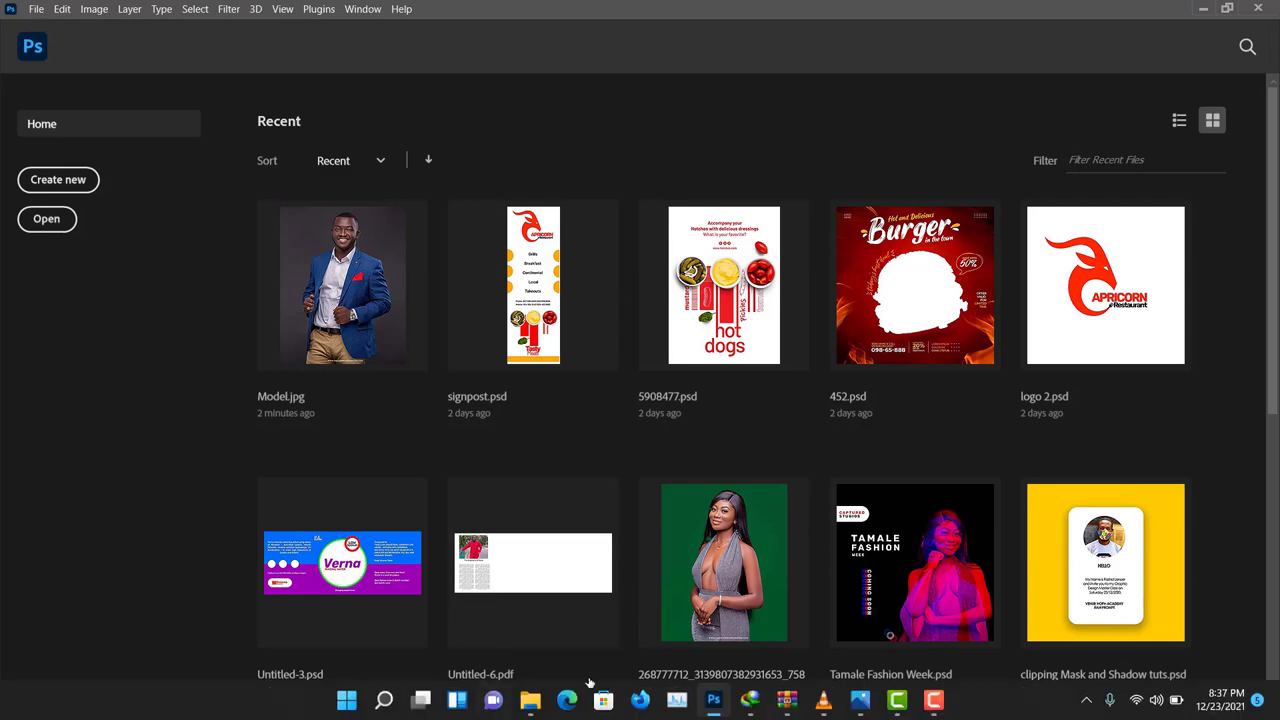
Drag Model.jpg from the Downloads folder into Photoshop as a 768 × 960 px document.
mouse_move(530, 713)
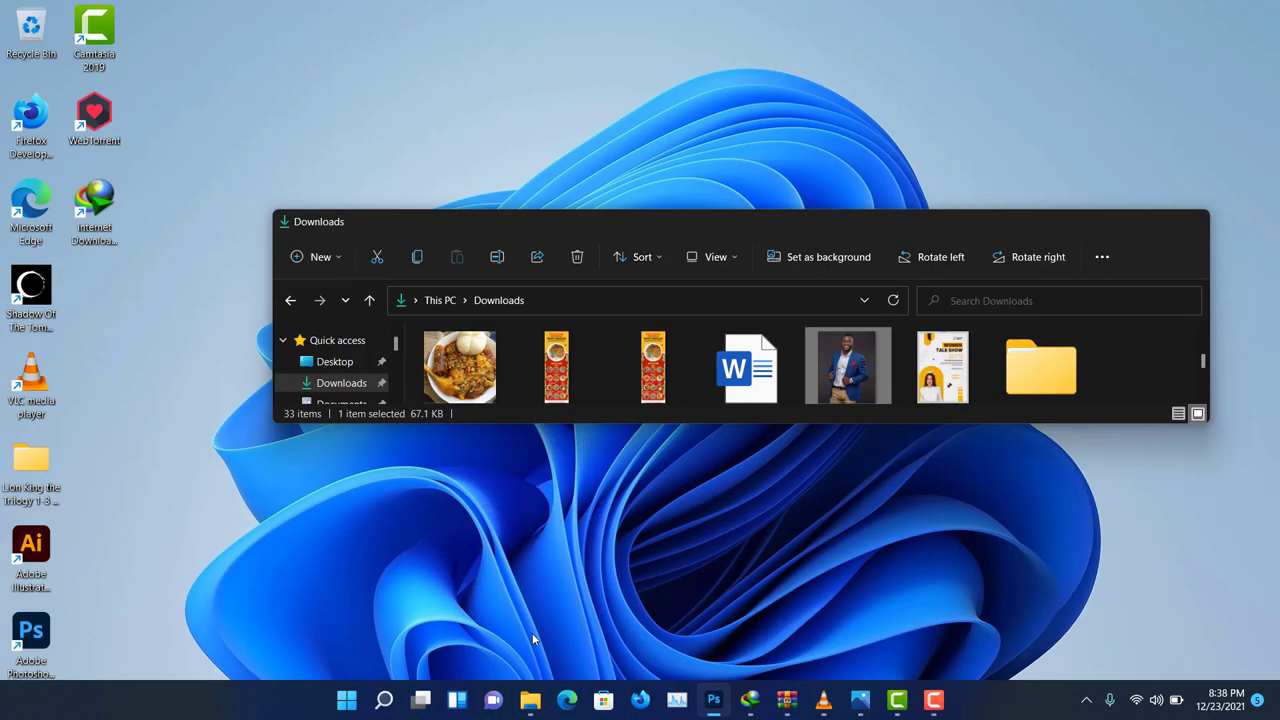
left_click(530, 640)
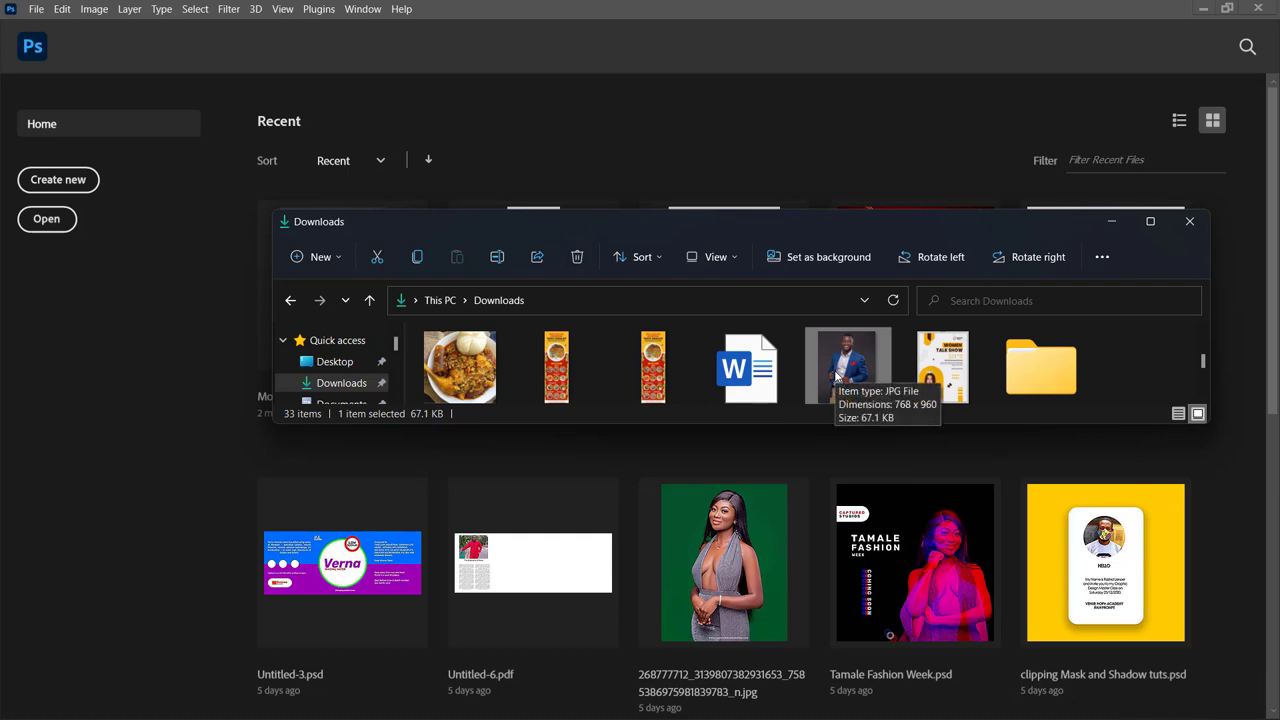
scroll(836, 376, "down", 1)
left_click_drag(834, 370, 716, 76)
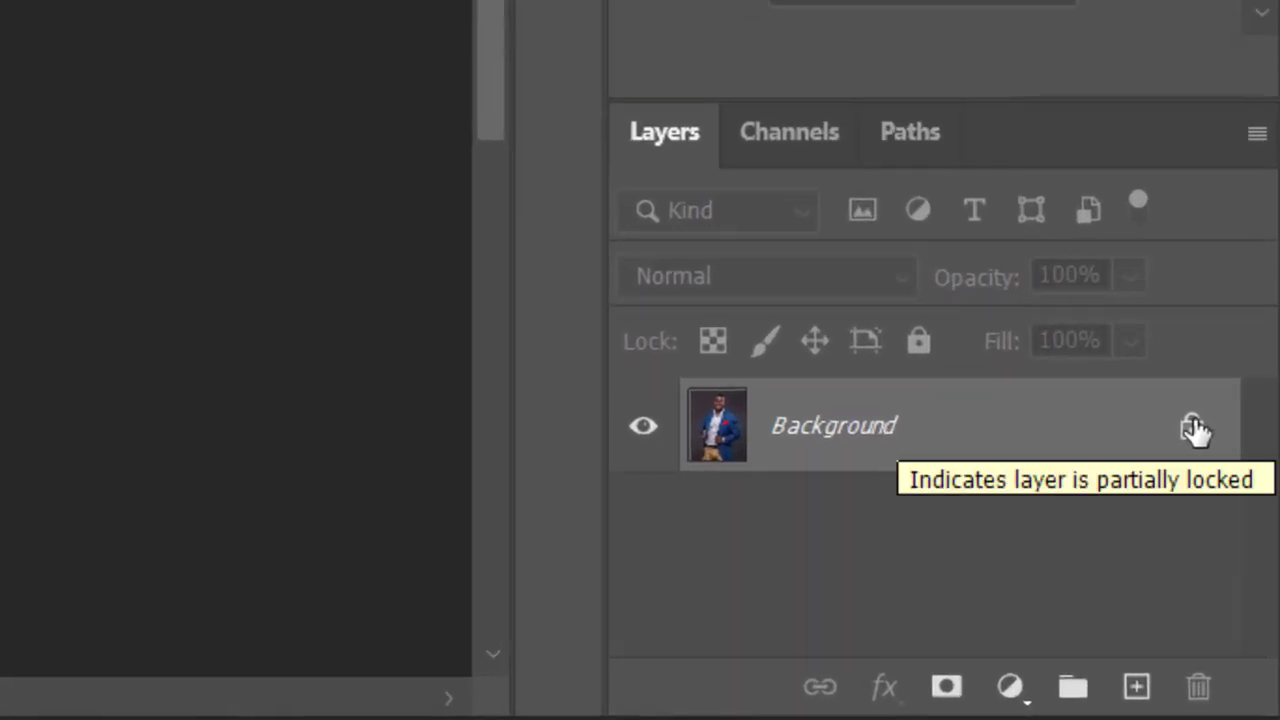
Unlock the Background layer, run Select Subject, and add a layer mask hiding the grey backdrop.
left_click(1193, 430)
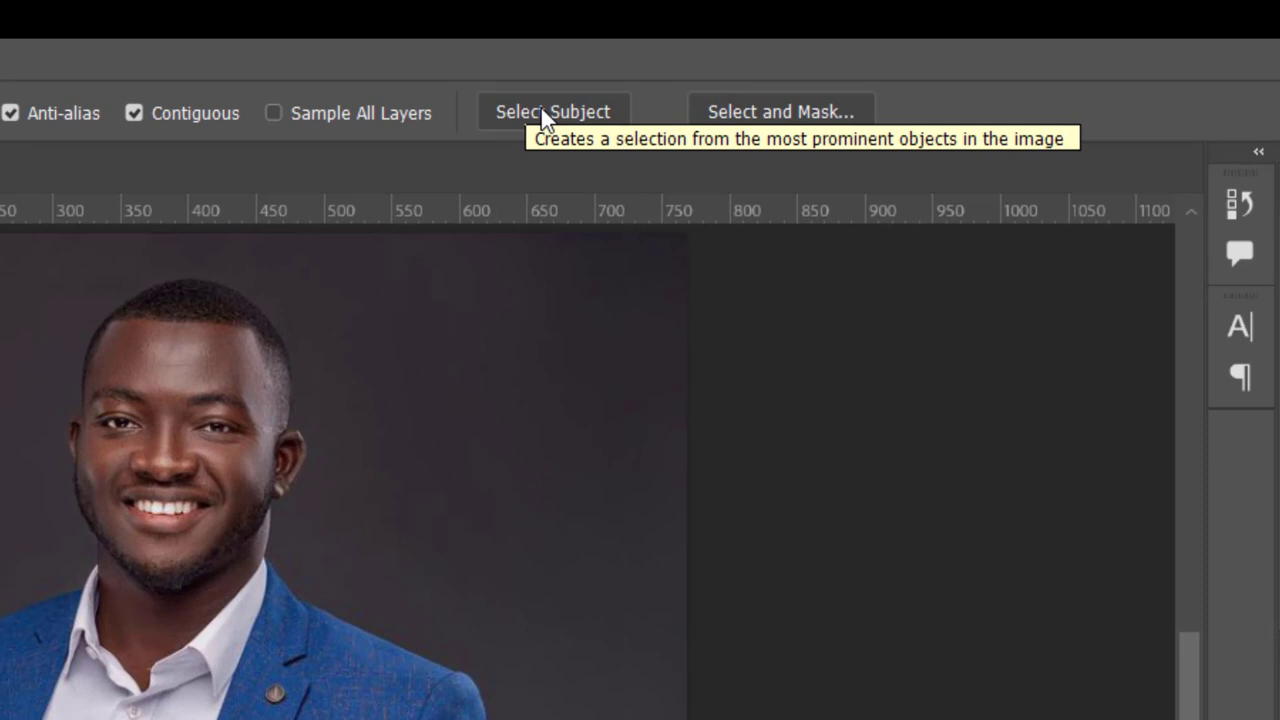
left_click(540, 114)
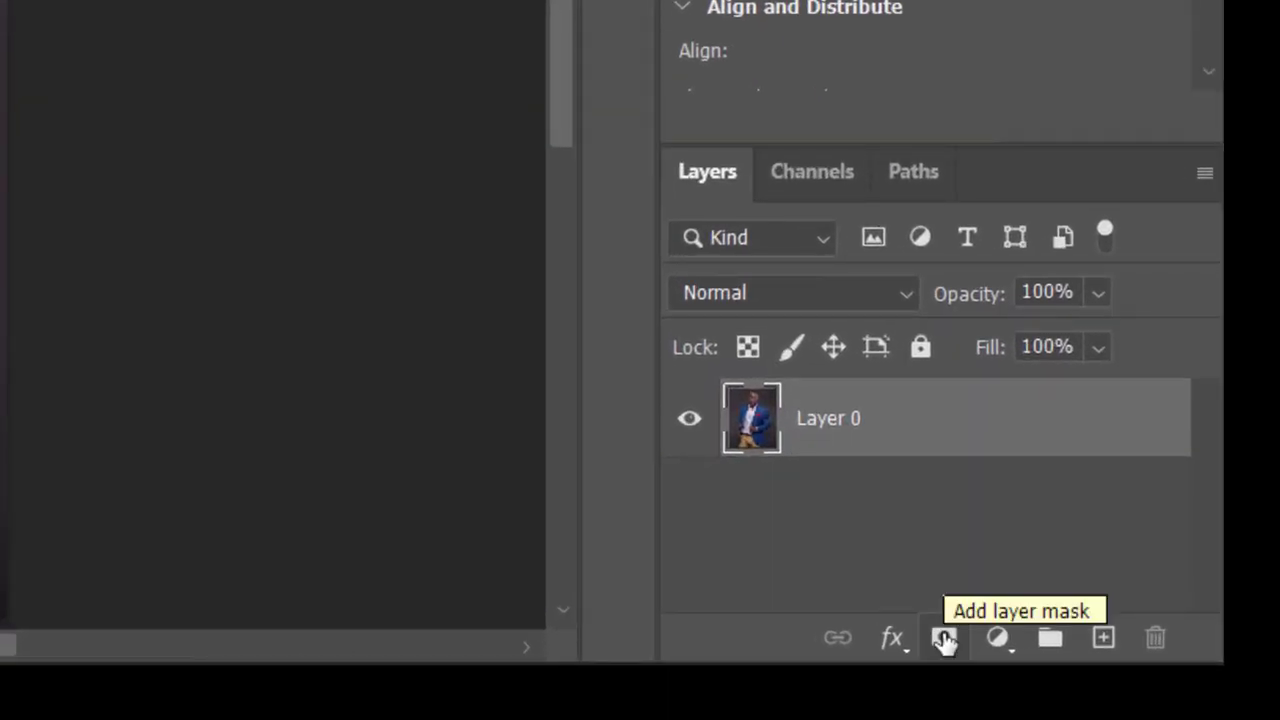
left_click(945, 640)
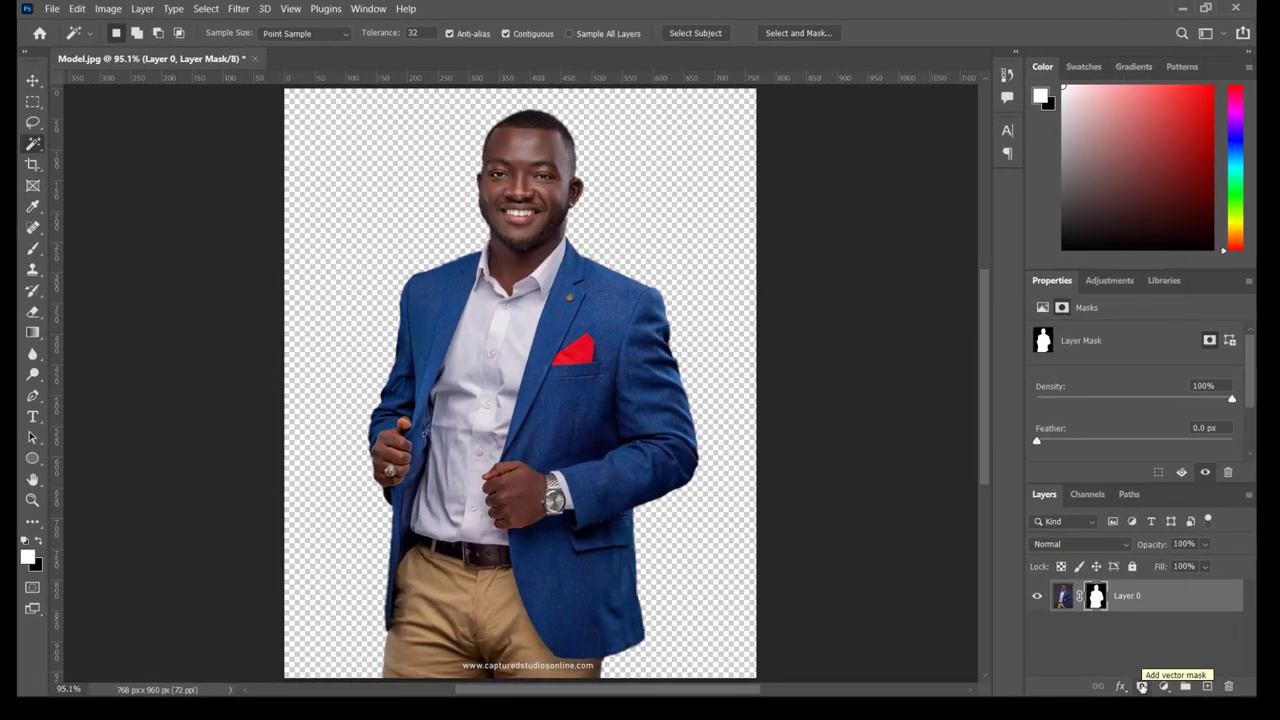
Quick Export the transparent cutout as a PNG named Model into the Pictures folder.
left_click(51, 9)
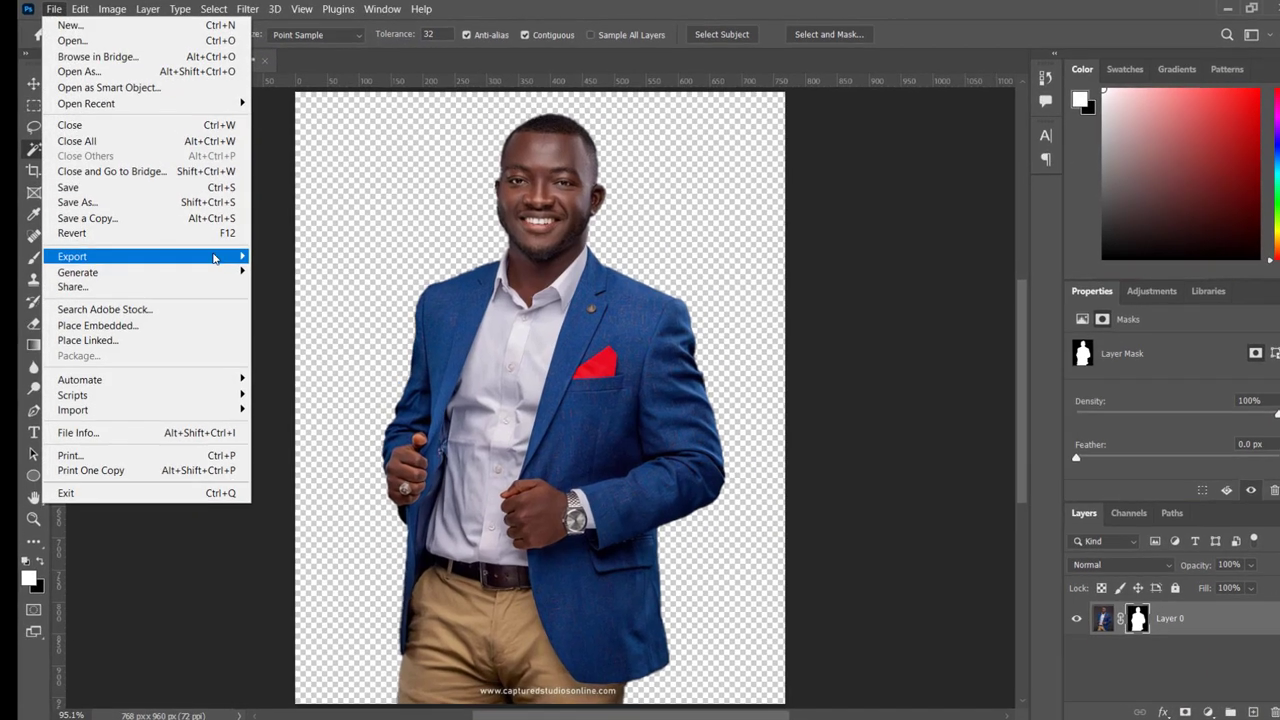
mouse_move(150, 247)
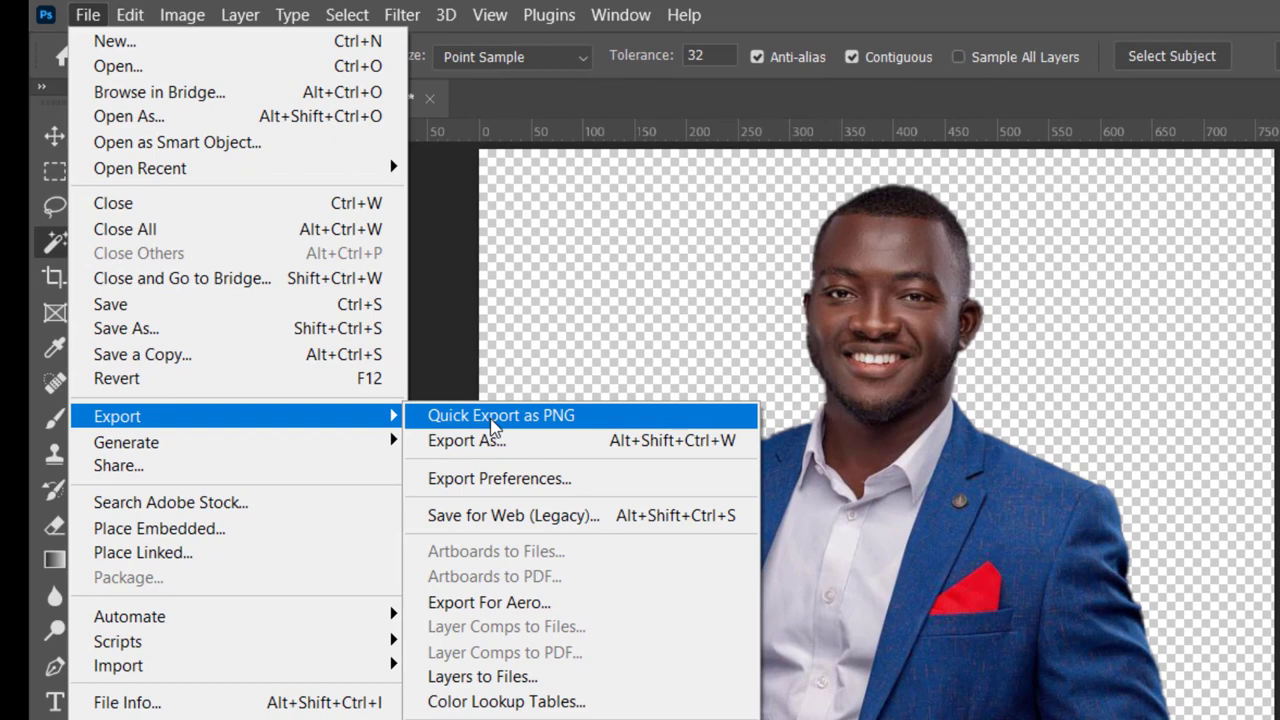
left_click(490, 418)
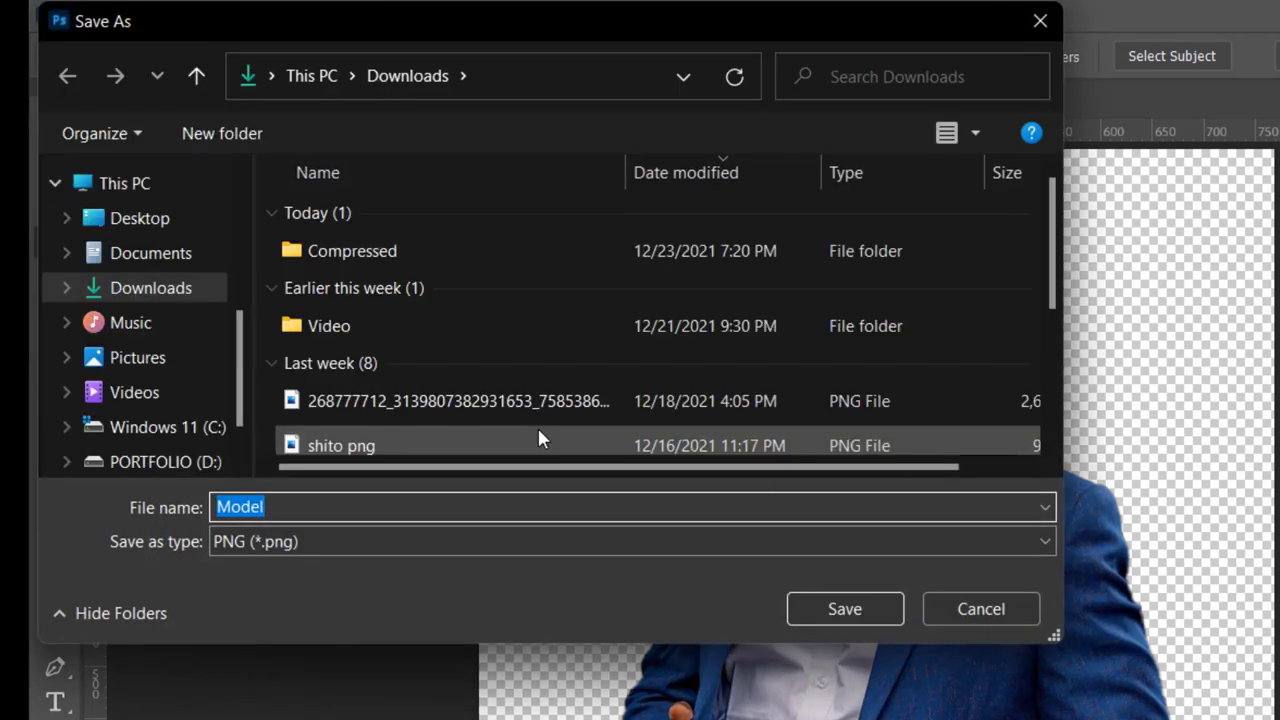
left_click(162, 262)
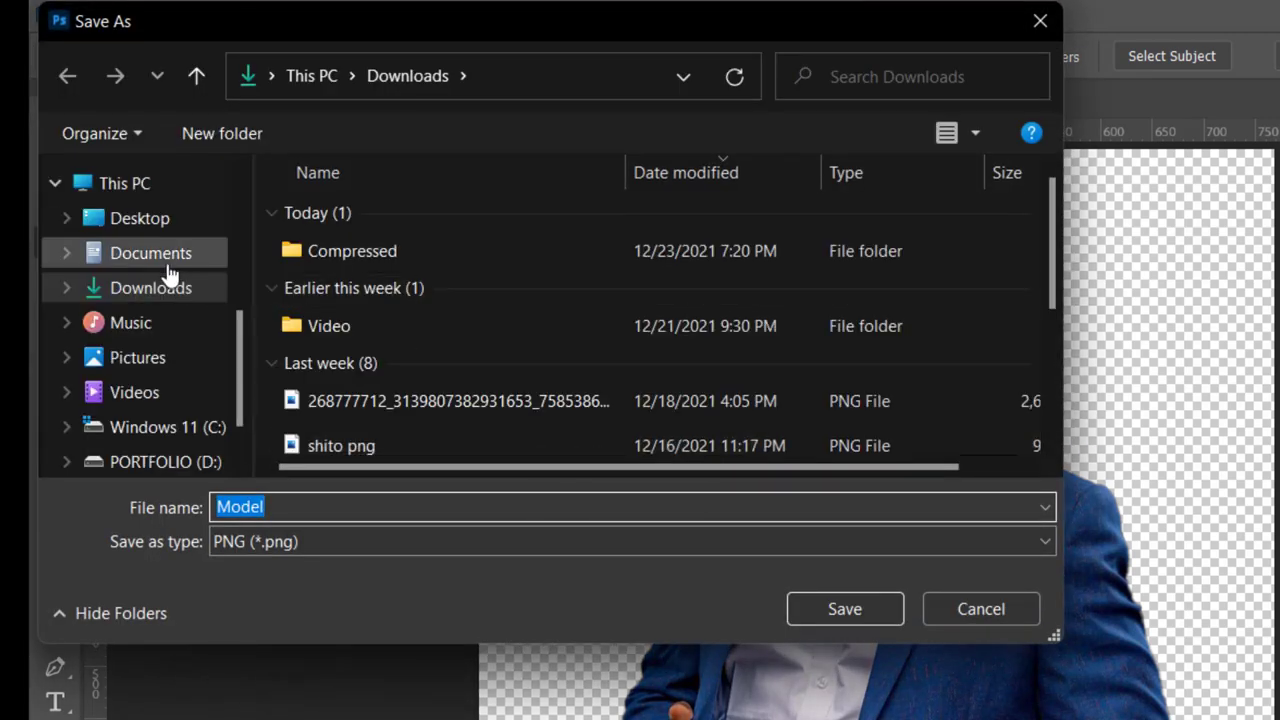
left_click(209, 288)
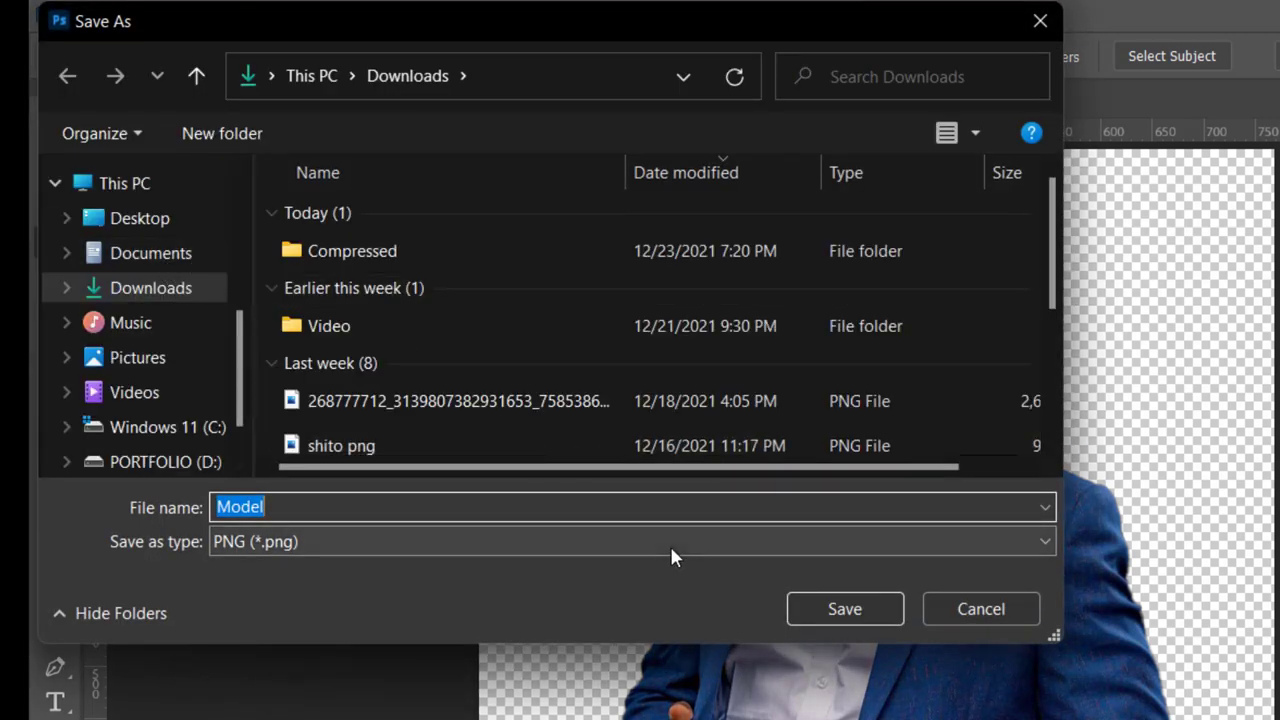
left_click(308, 509)
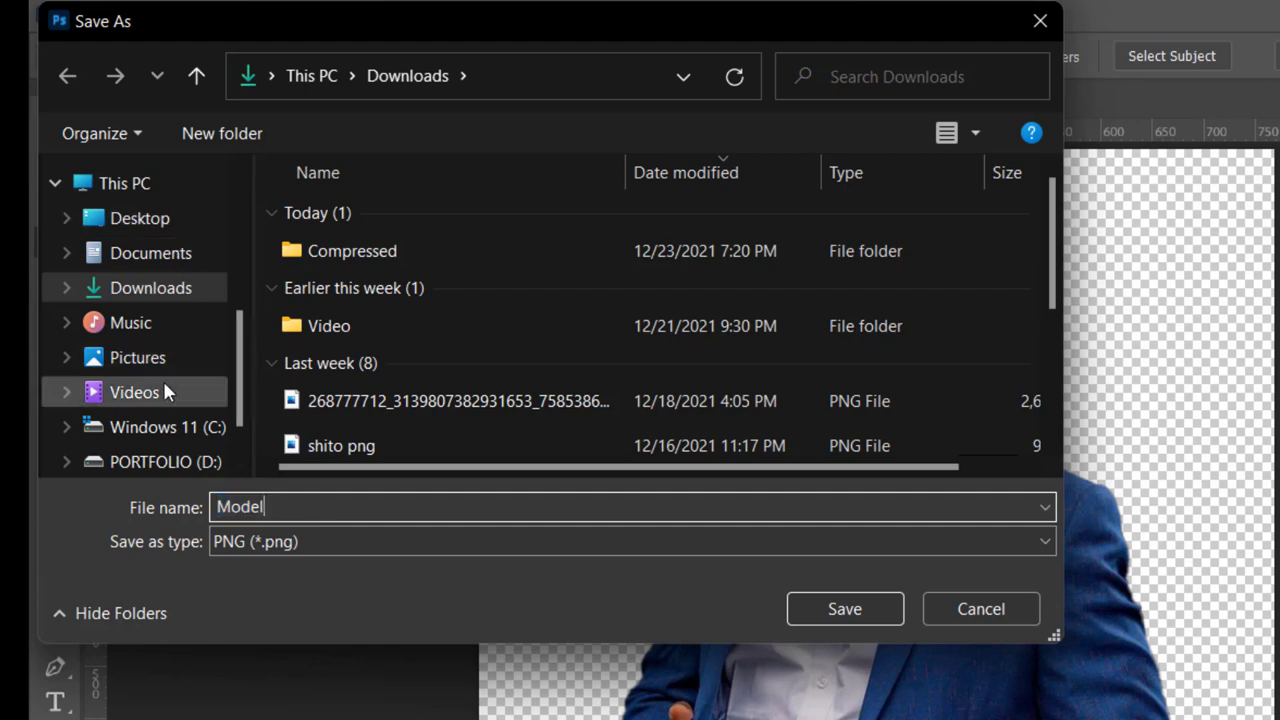
left_click(140, 360)
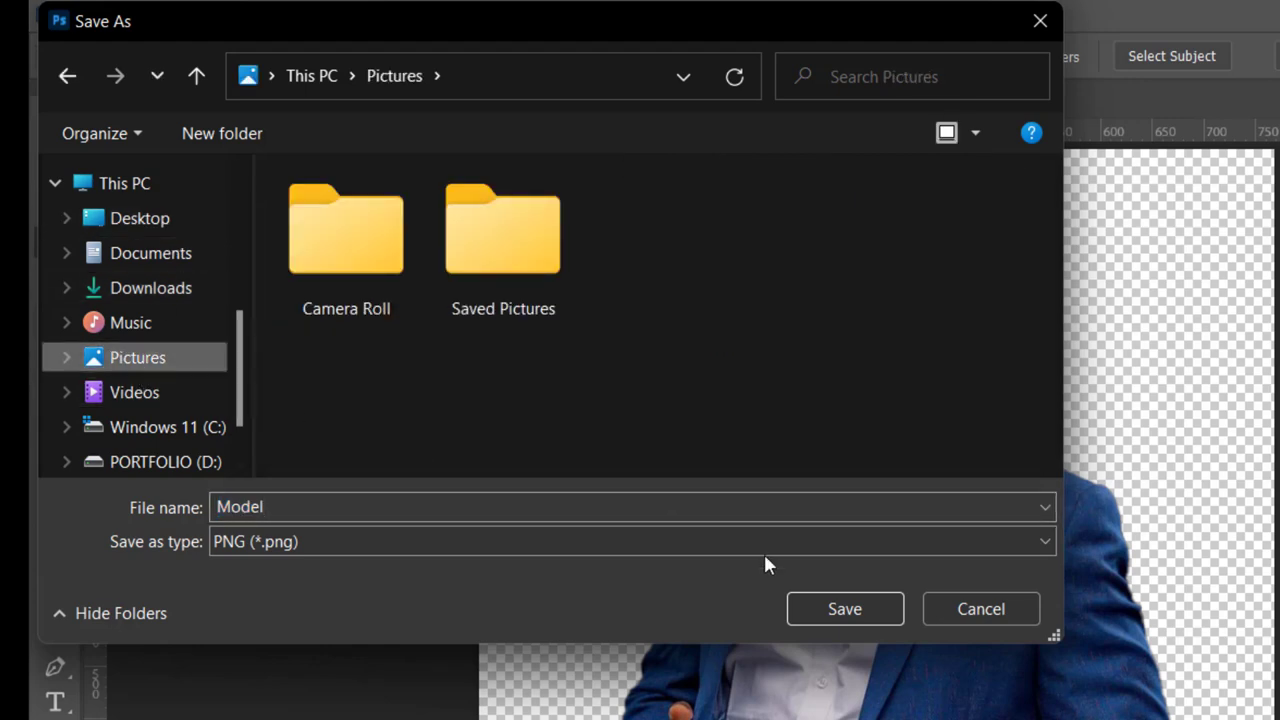
left_click(834, 609)
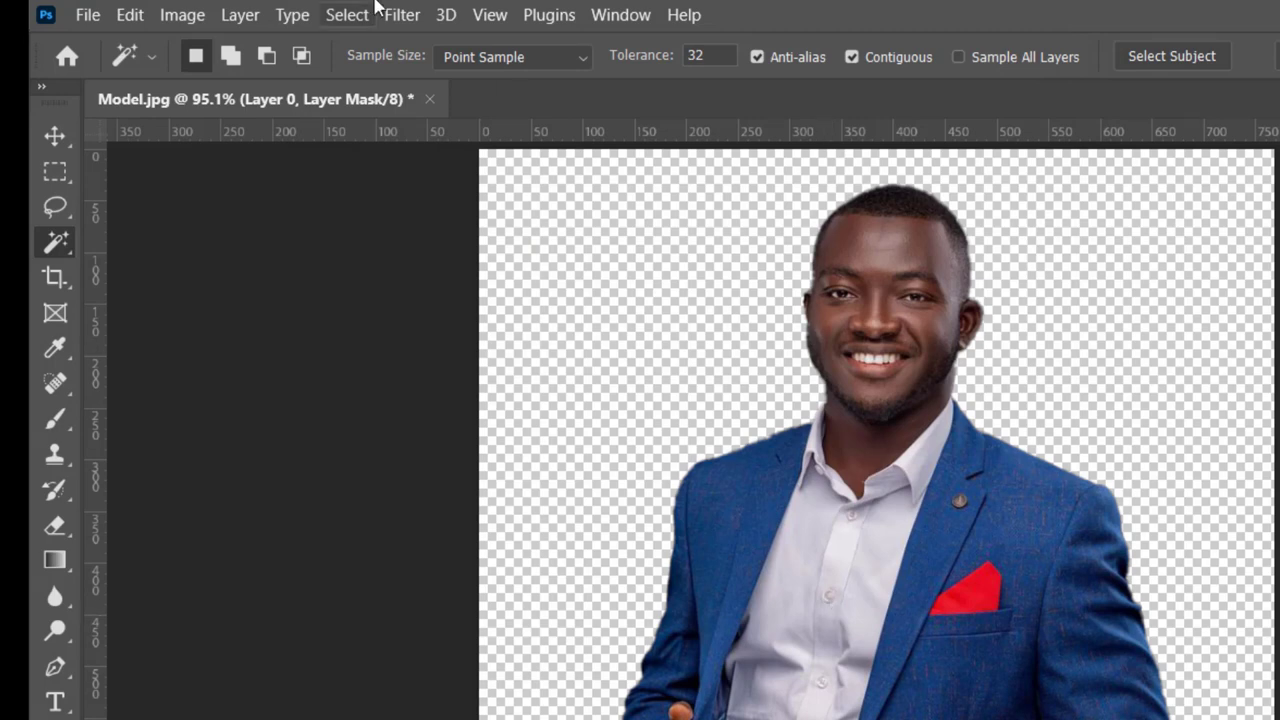
Create a white A4 document named Assignment, 2480 × 3508 px at 300 ppi.
left_click(88, 14)
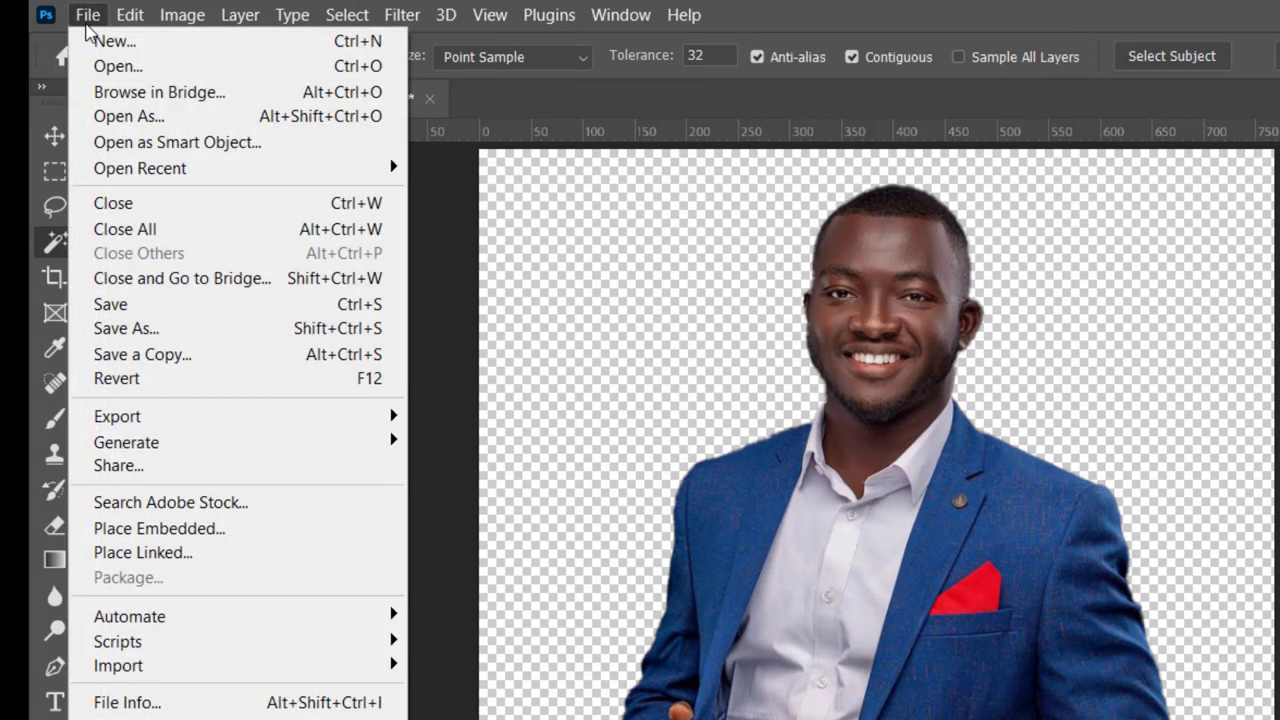
left_click(92, 42)
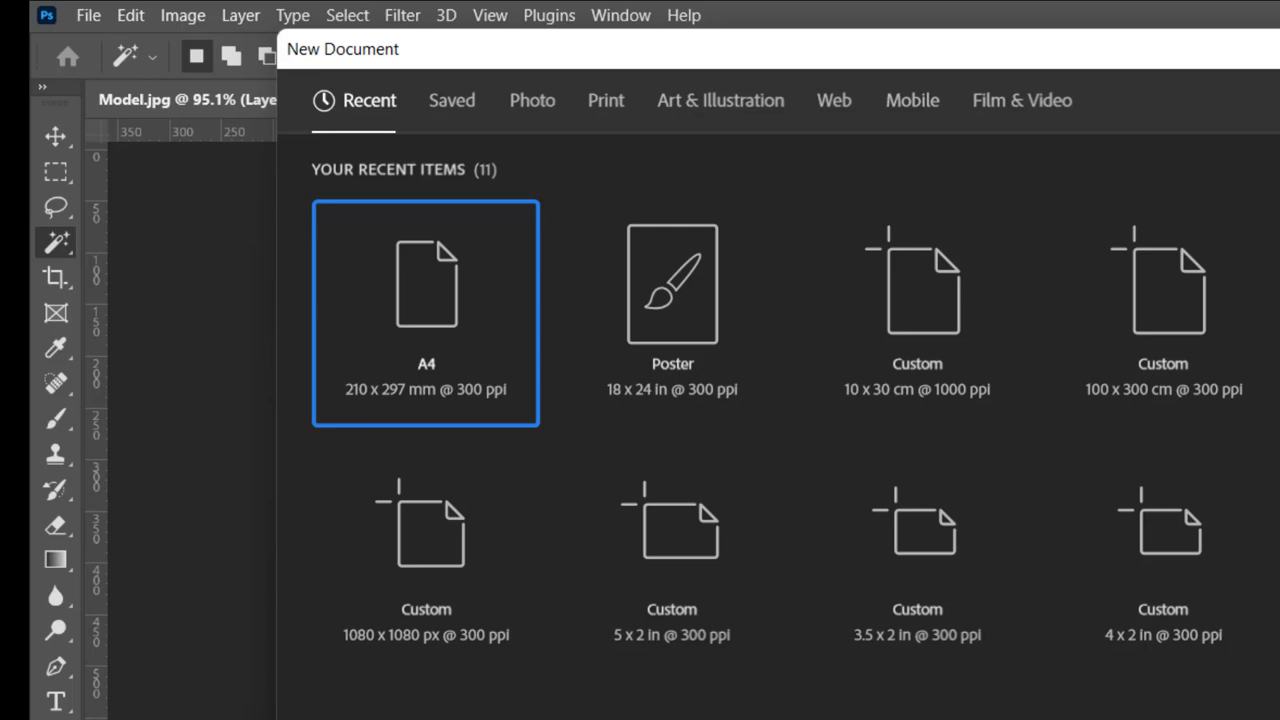
type("Assig")
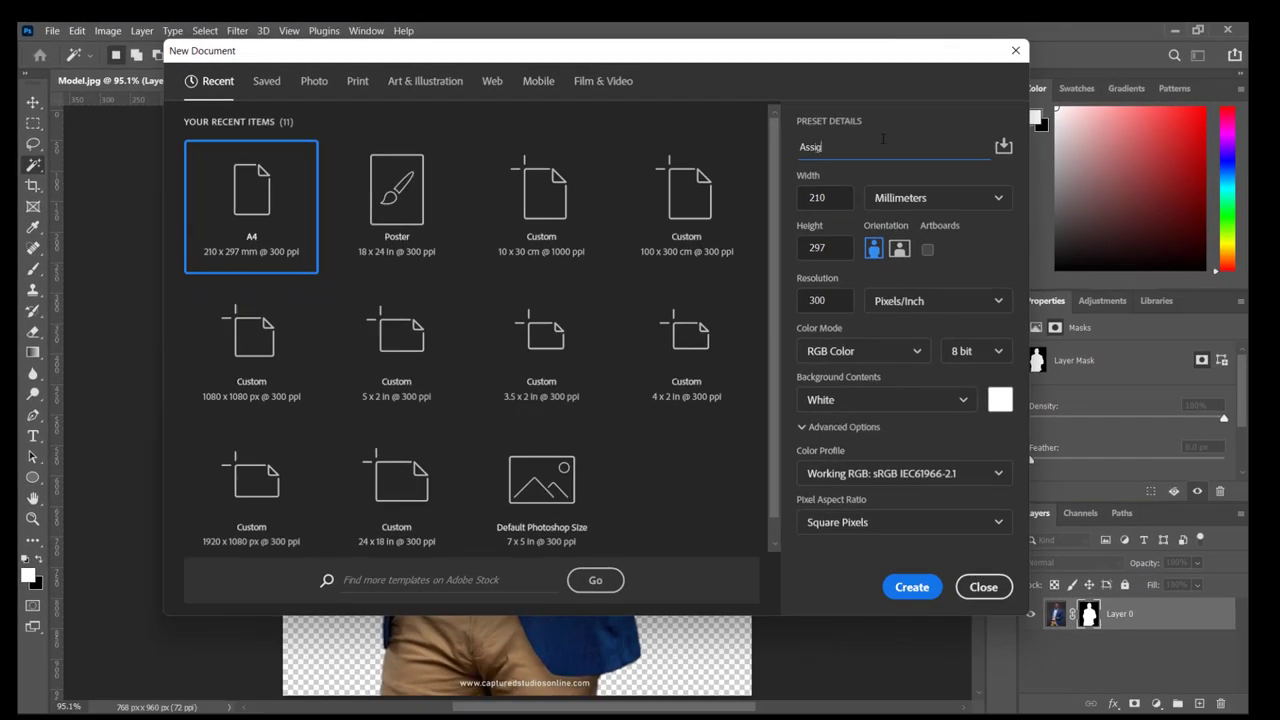
type("nment")
left_click(914, 587)
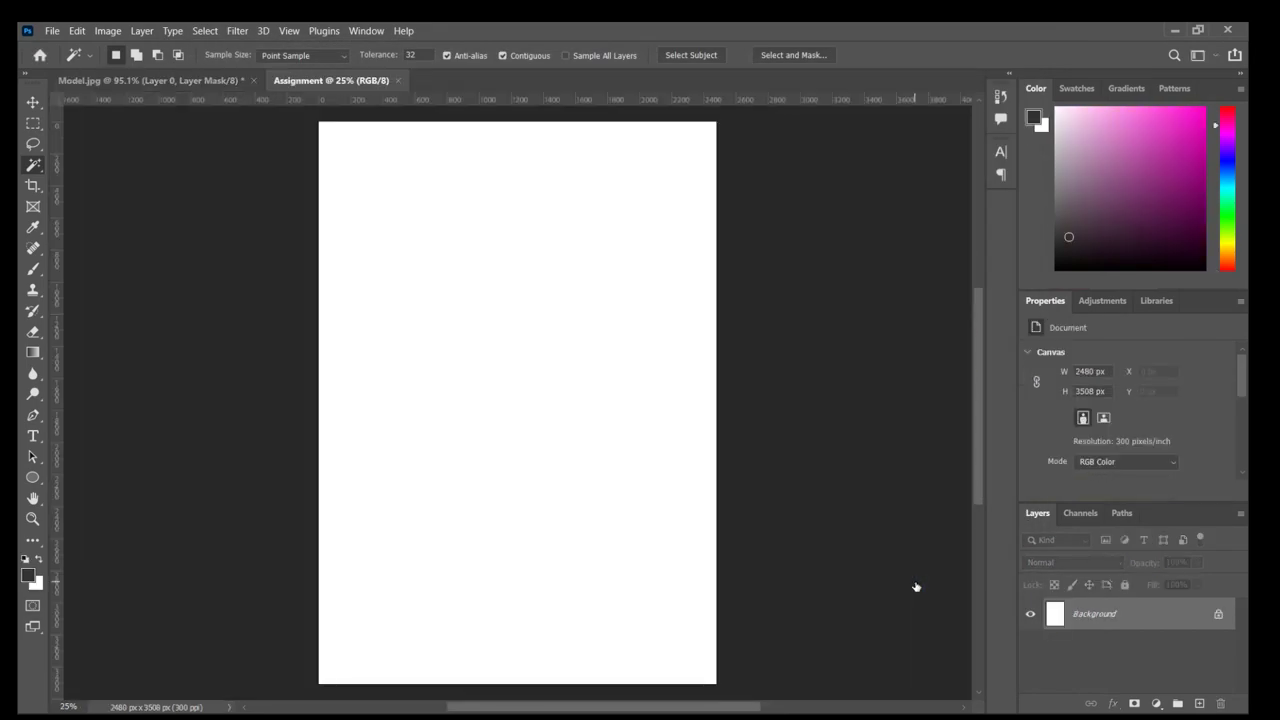
key("ctrl+0")
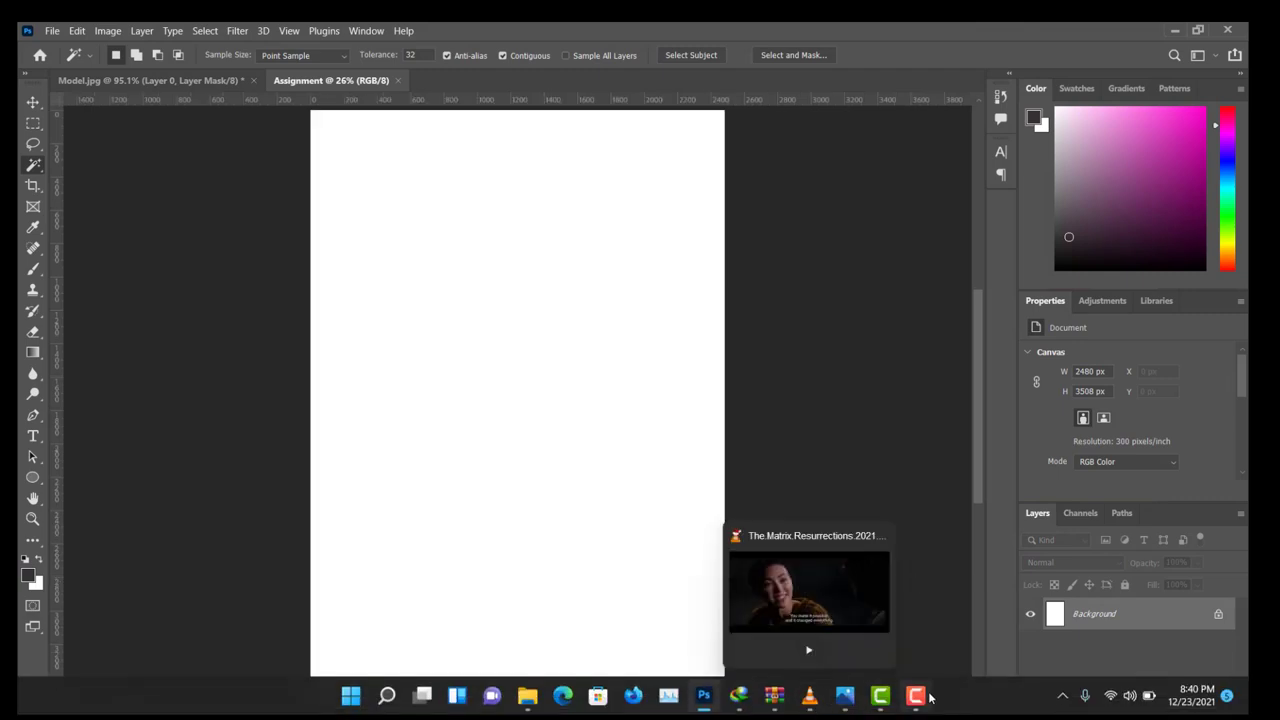
left_click(845, 697)
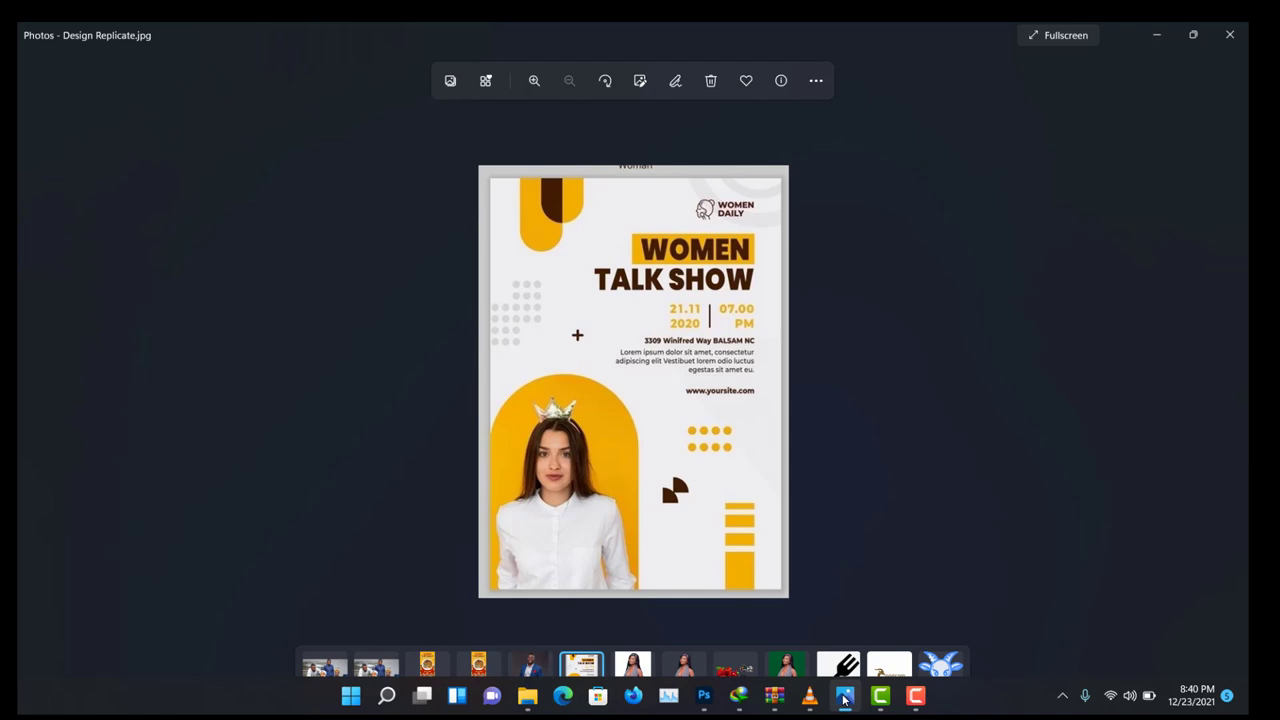
left_click(845, 697)
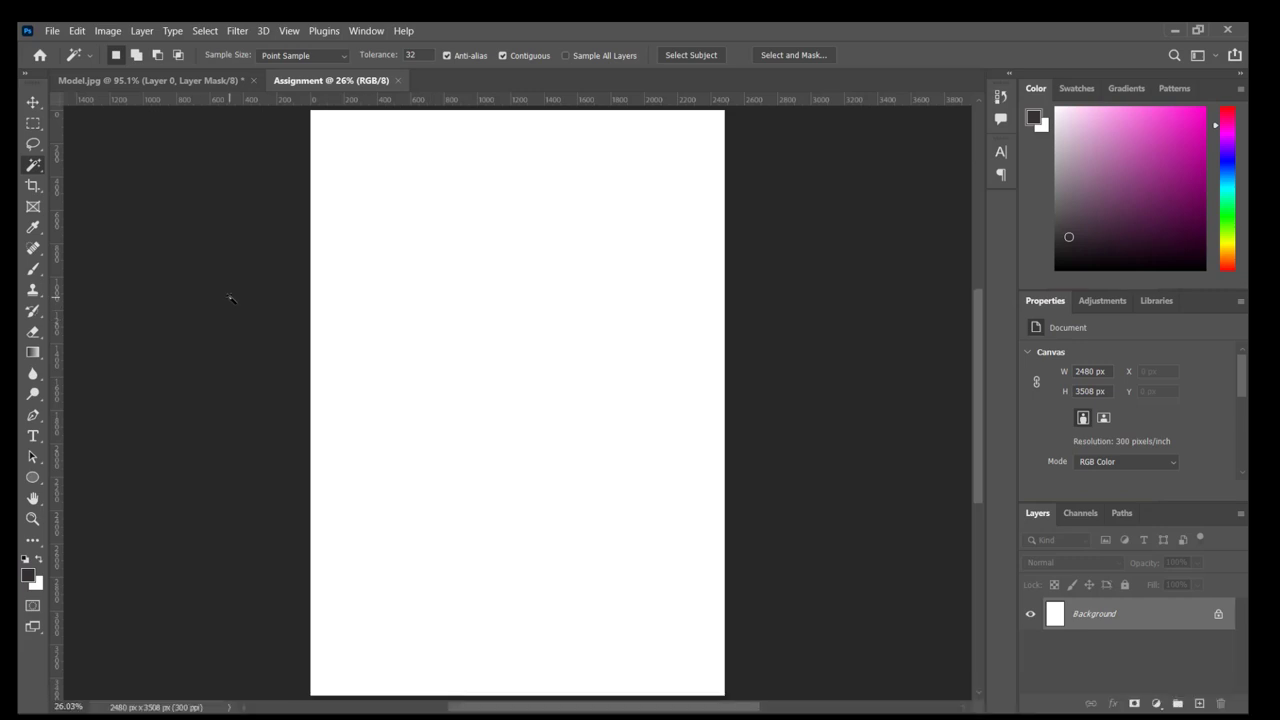
key("ctrl+r")
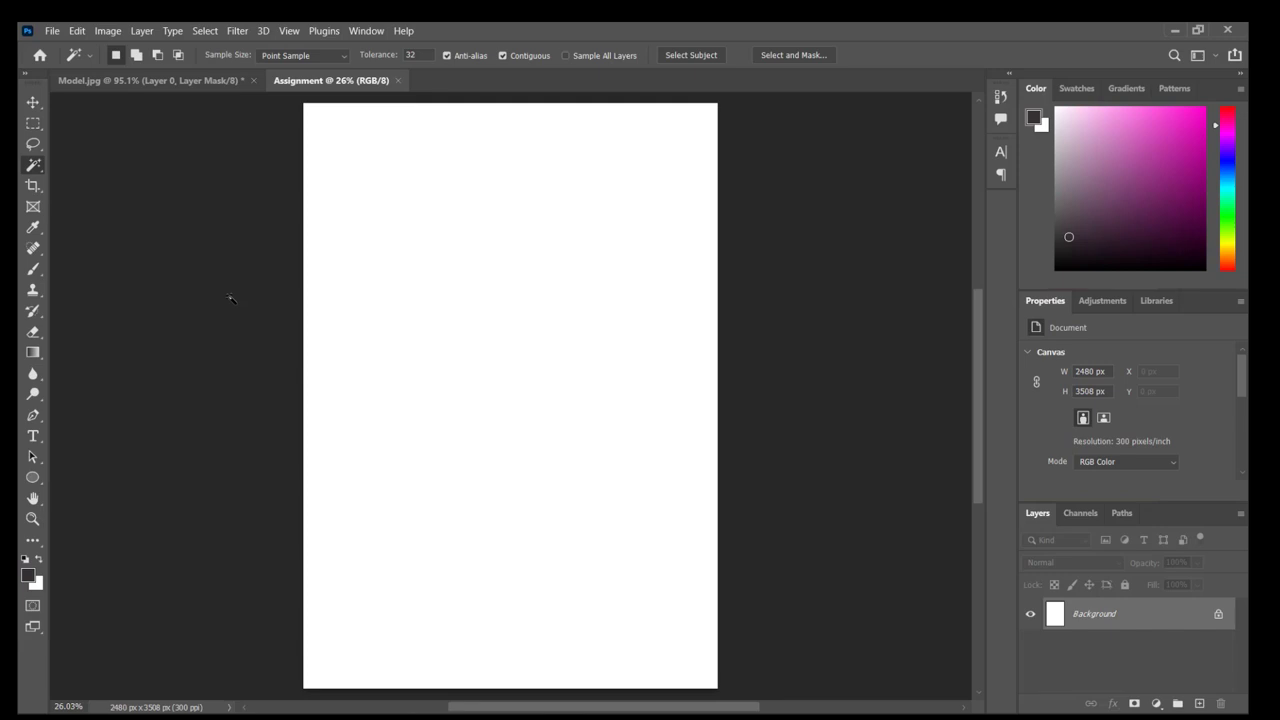
Show rulers, drag a vertical guide to about 2284 px, and view the reference flyer.
key("ctrl+r")
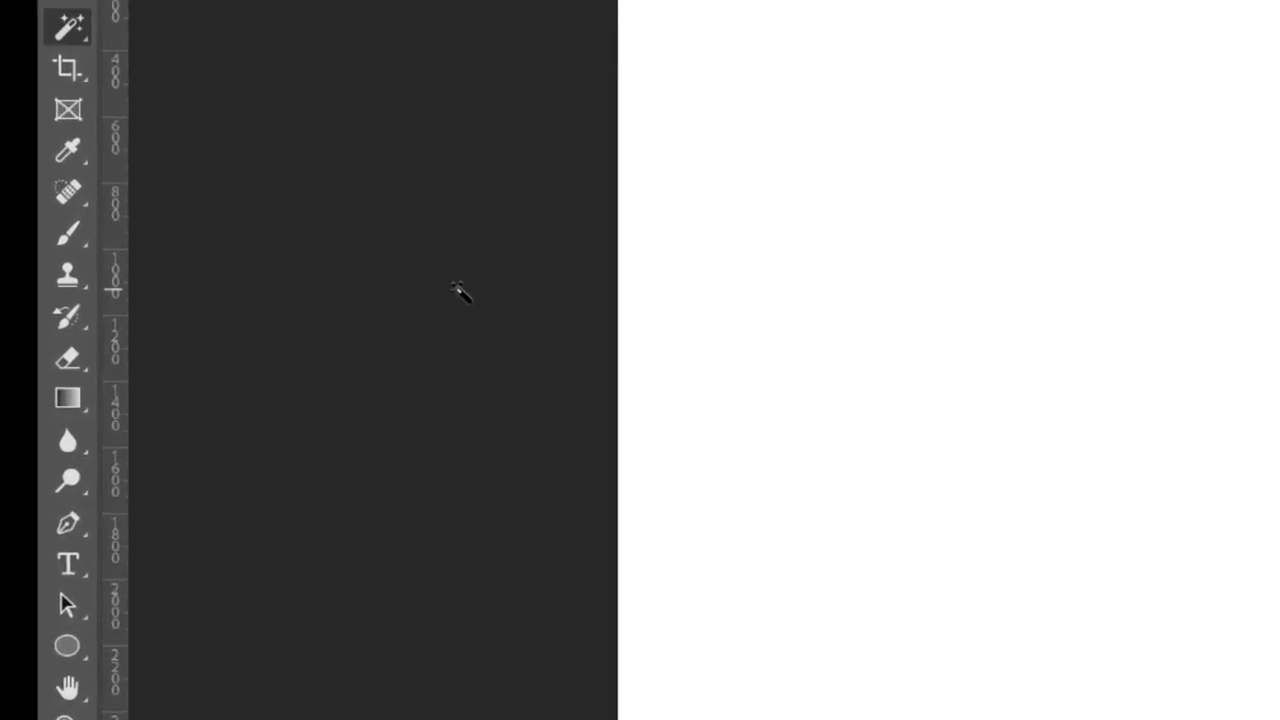
left_click(82, 156)
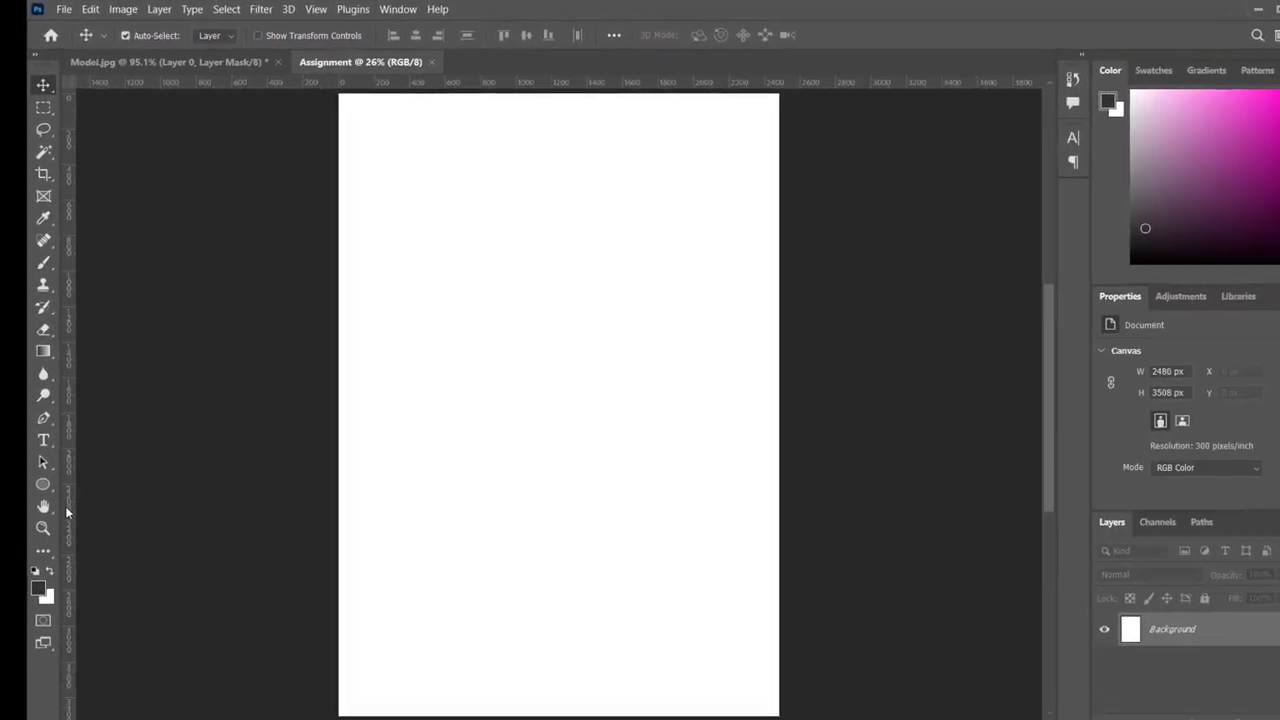
left_click_drag(65, 502, 696, 436)
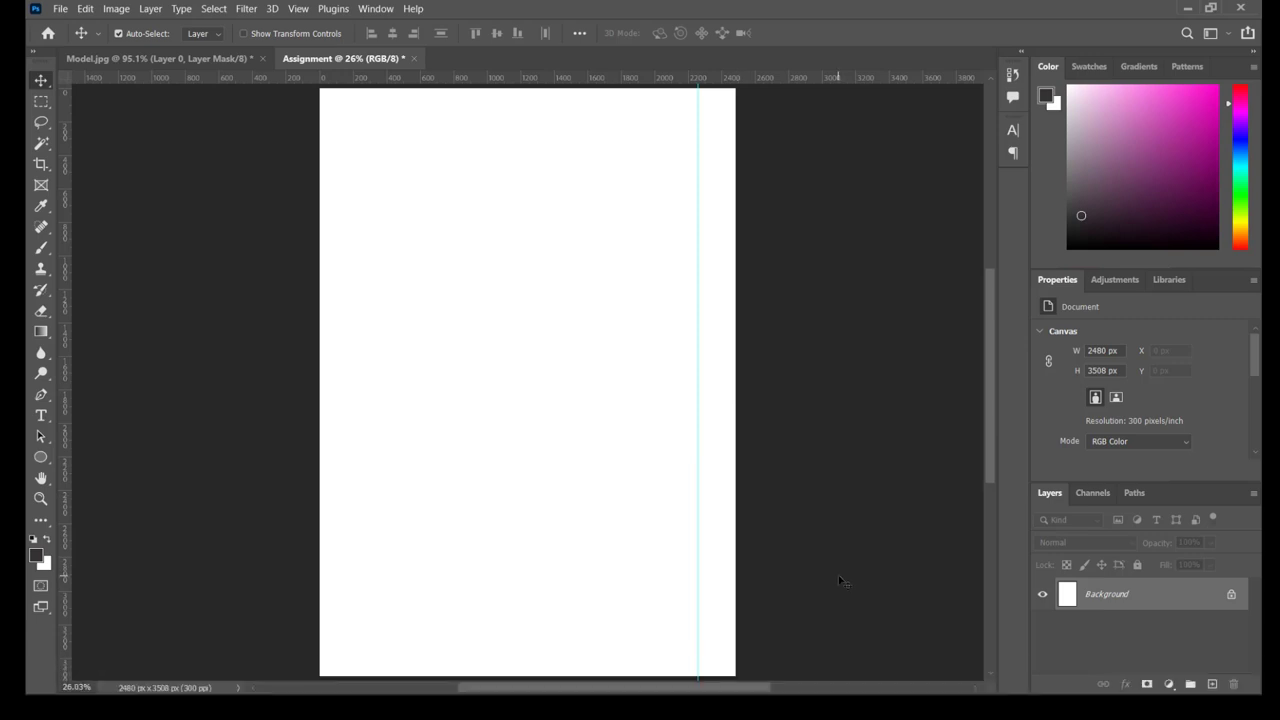
left_click(854, 680)
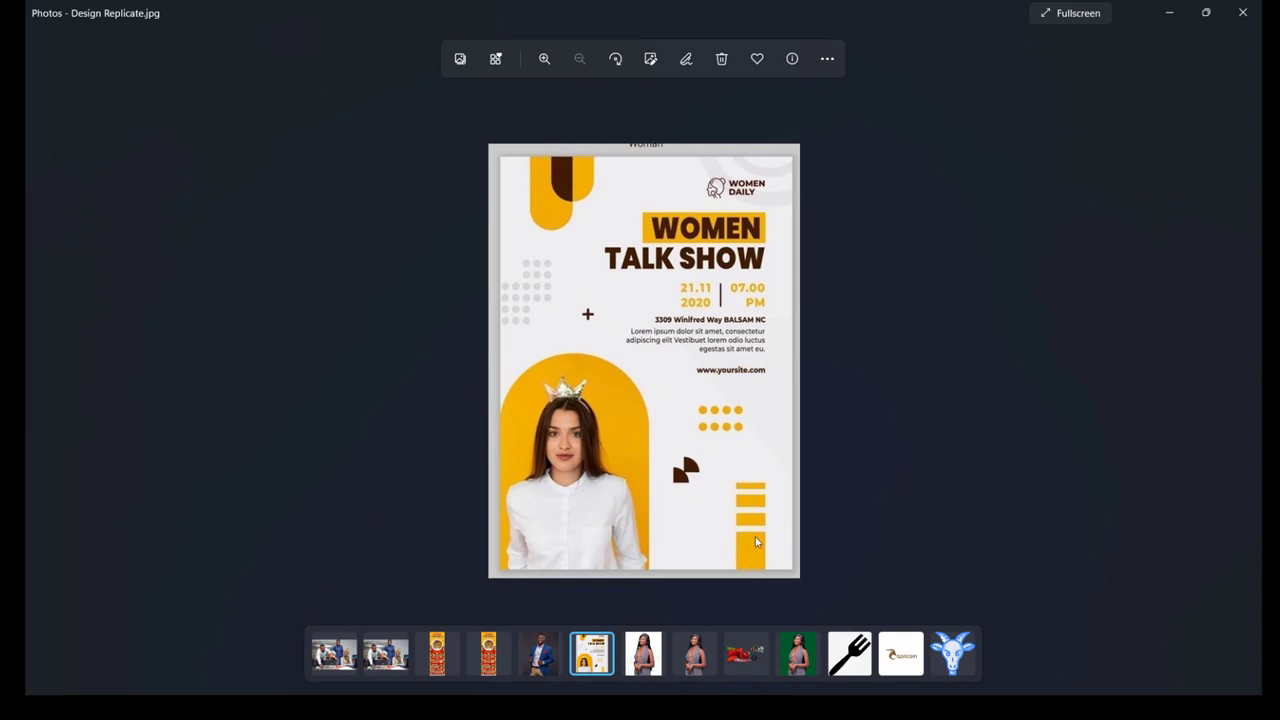
Draw a rectangle at the canvas's lower right edge against the guide.
left_click(1169, 12)
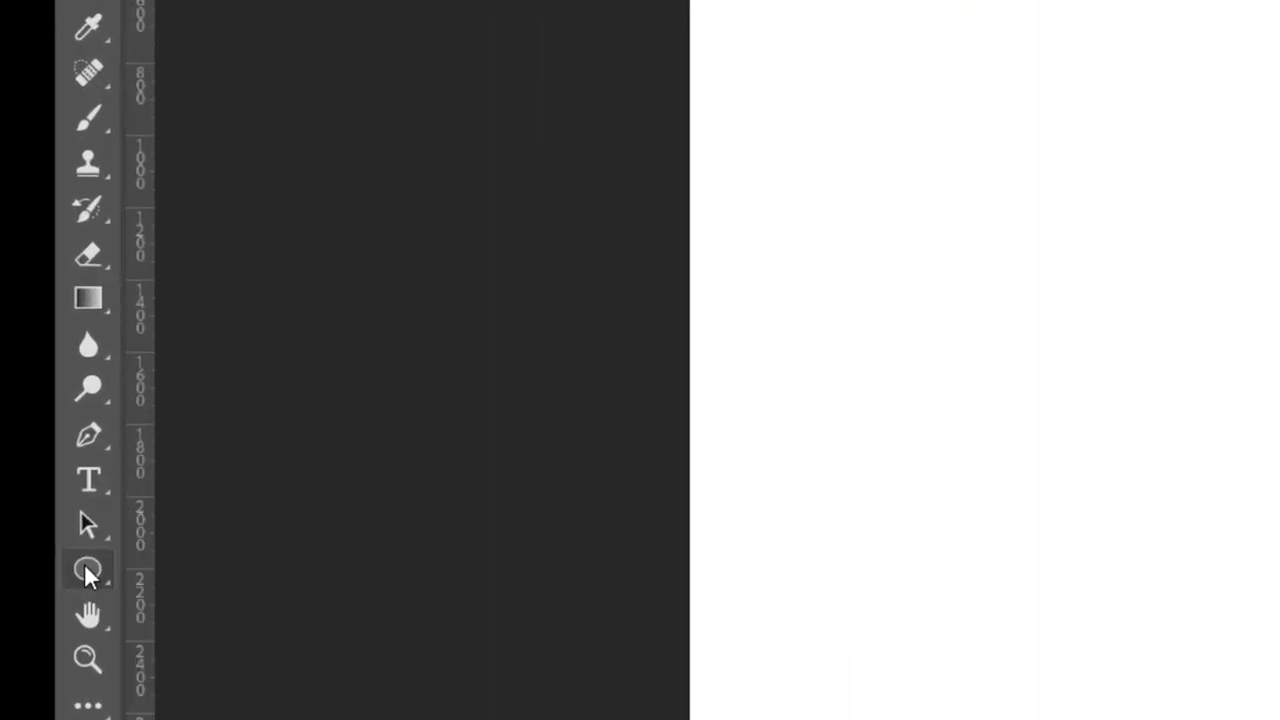
left_click(85, 568)
left_click(200, 572)
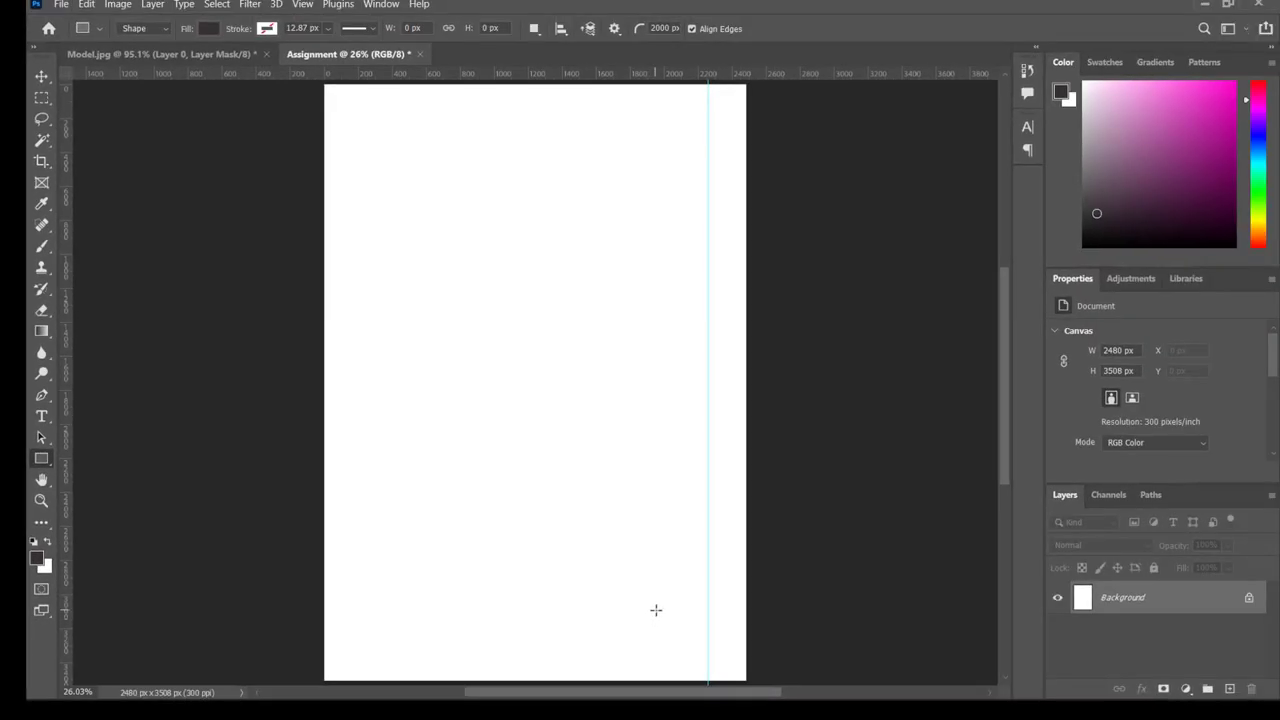
left_click_drag(656, 614, 712, 693)
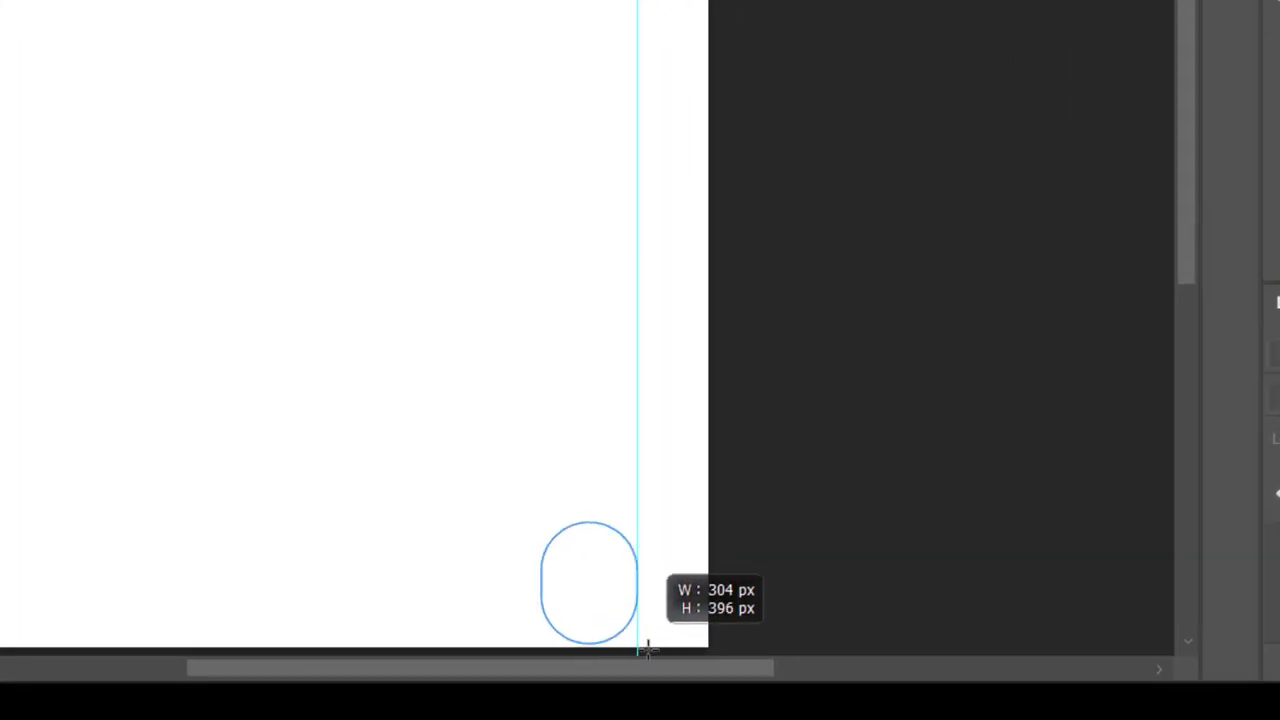
left_click_drag(645, 667, 640, 600)
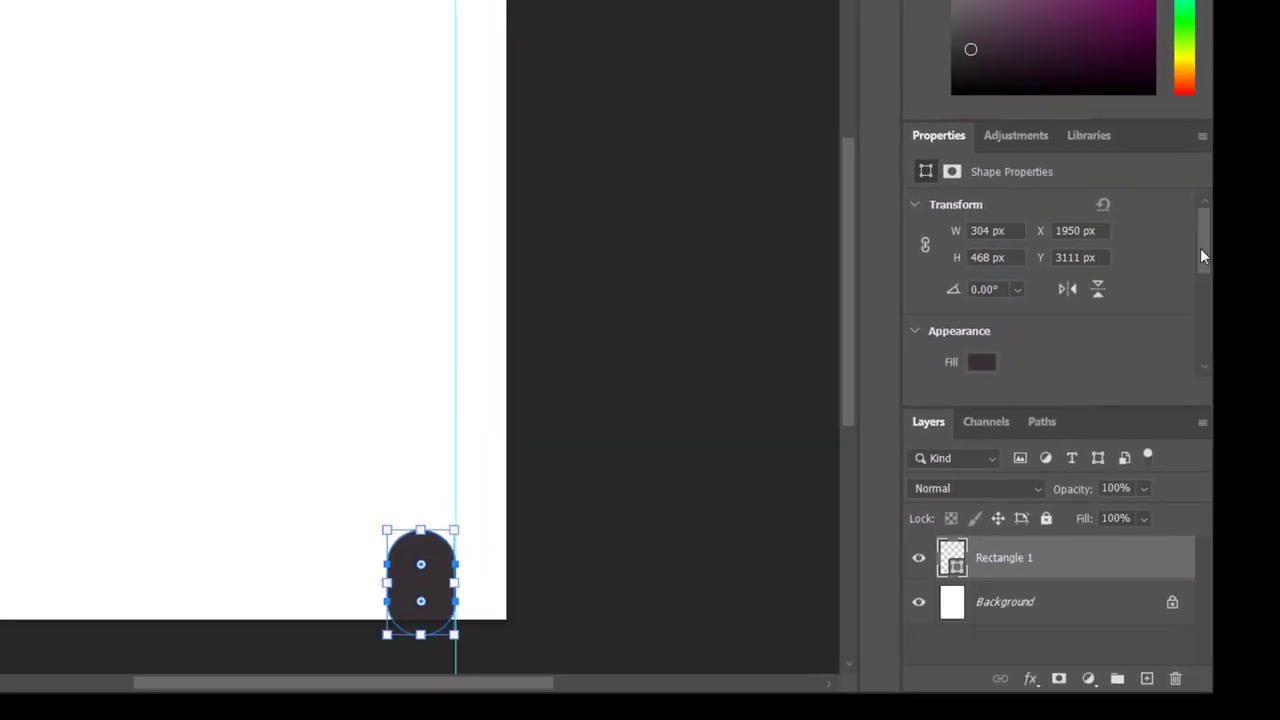
left_click_drag(1206, 257, 1206, 316)
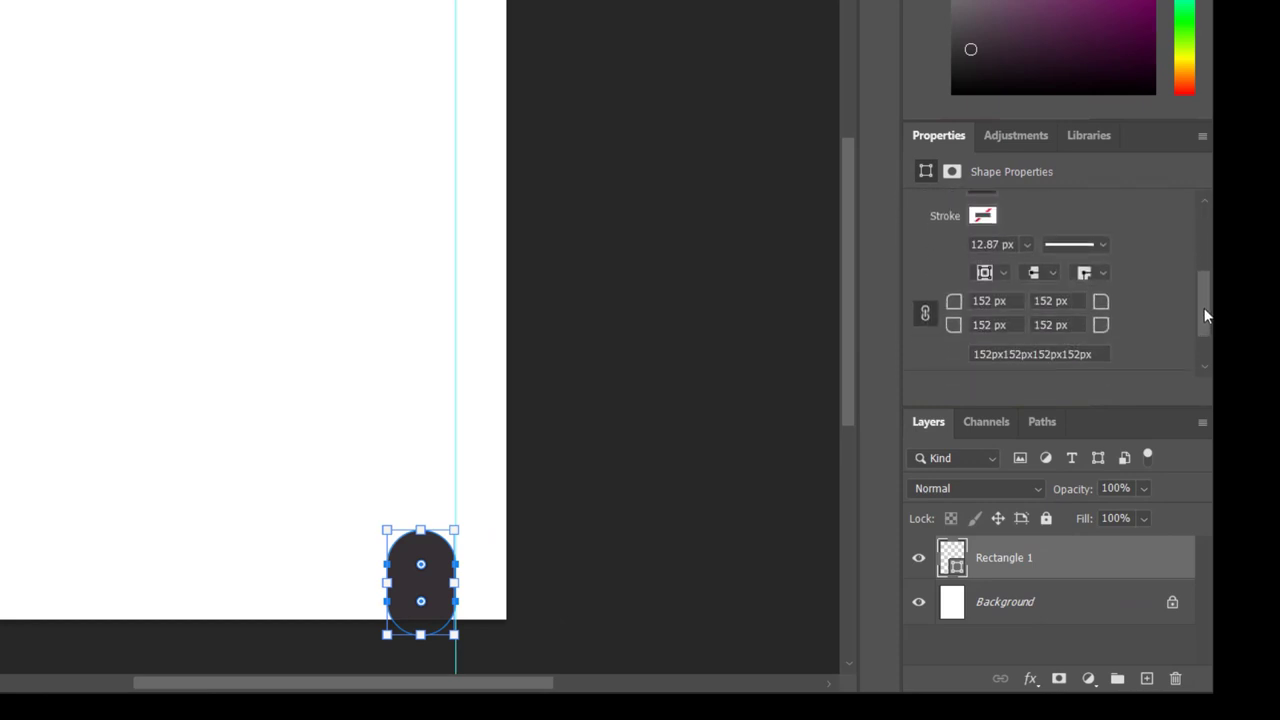
Set all of the rectangle's corner radii to 0 px for square corners.
double_click(990, 301)
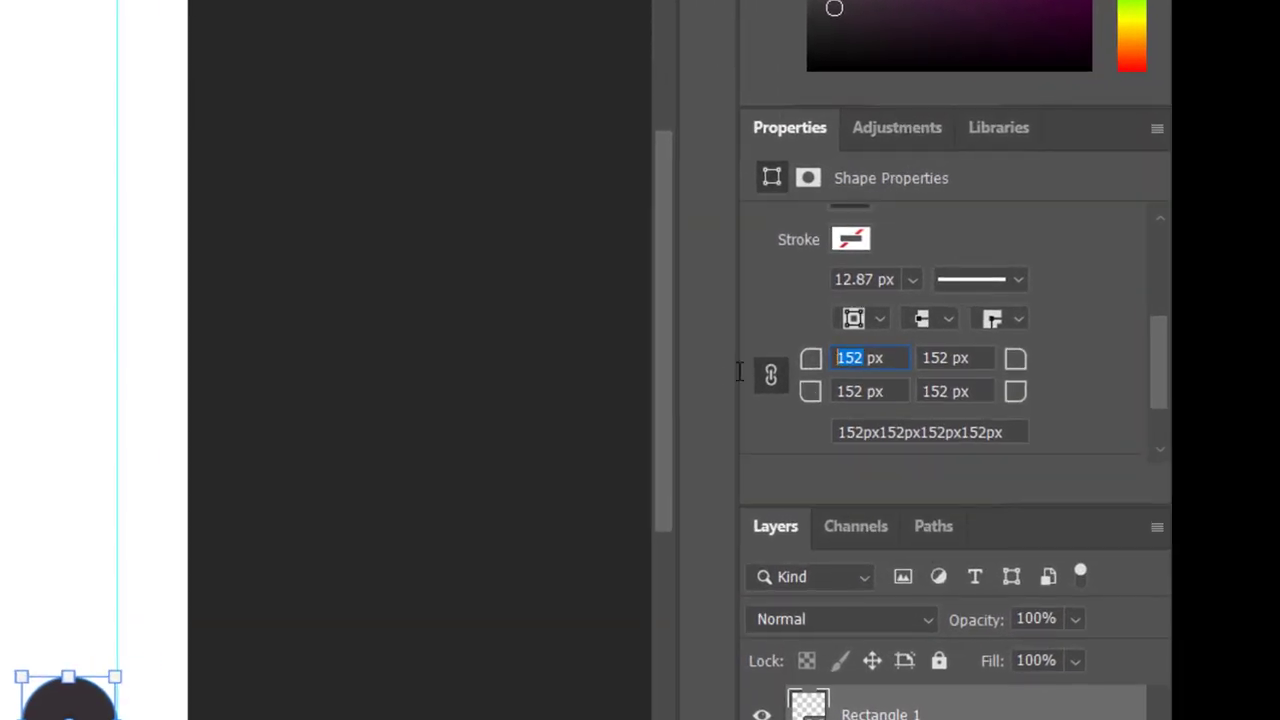
type("0")
left_click(935, 365)
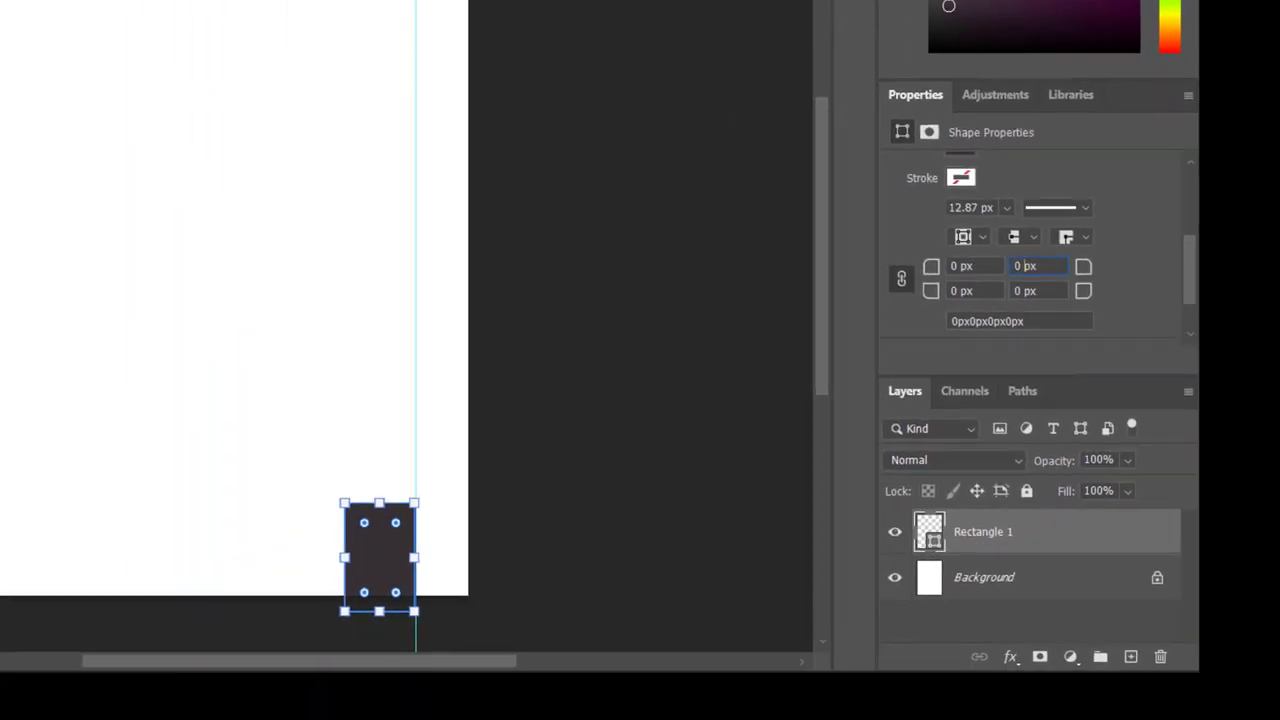
key("Return")
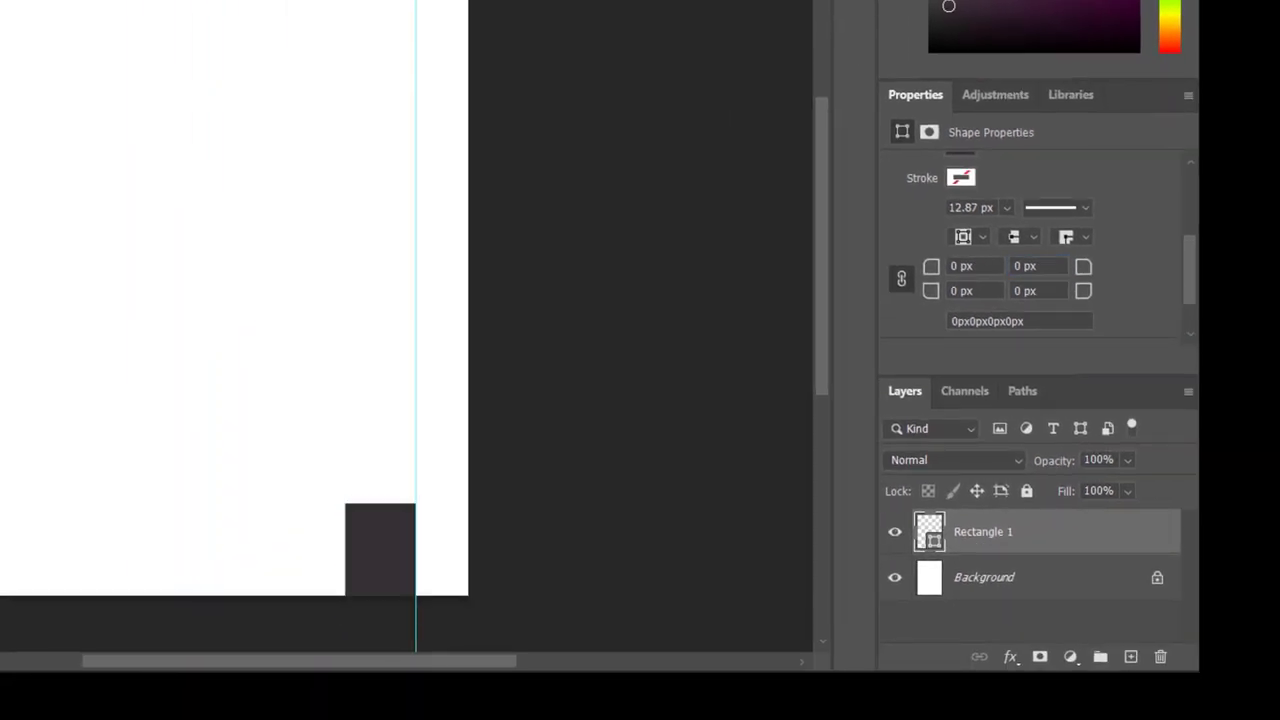
key("a")
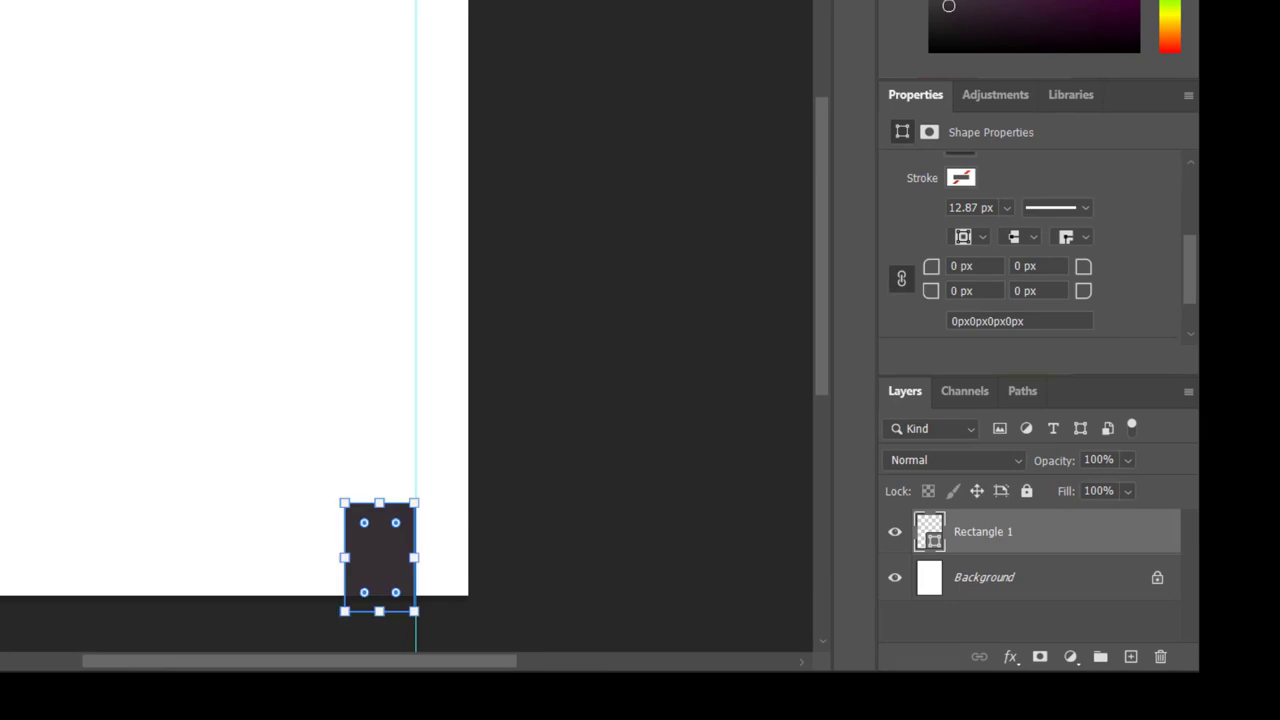
Fill Rectangle 1 with the orange recent colour and compare it with the reference flyer.
left_click(250, 46)
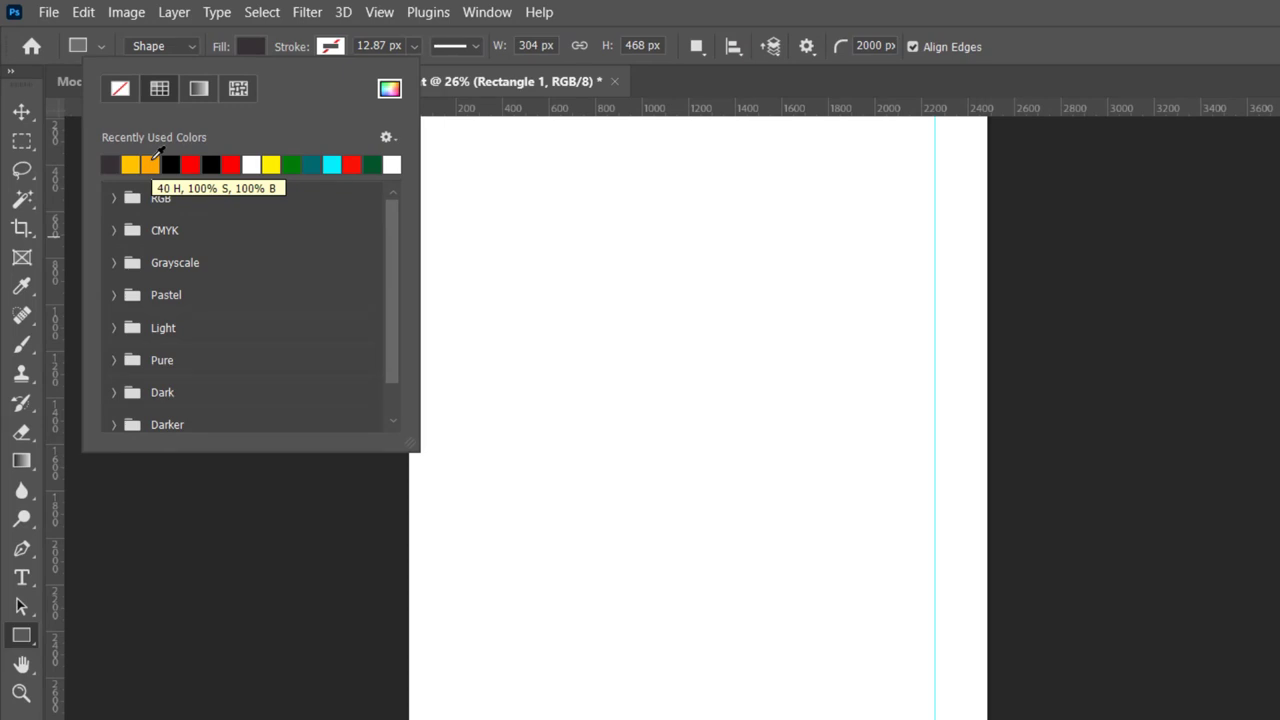
left_click(152, 160)
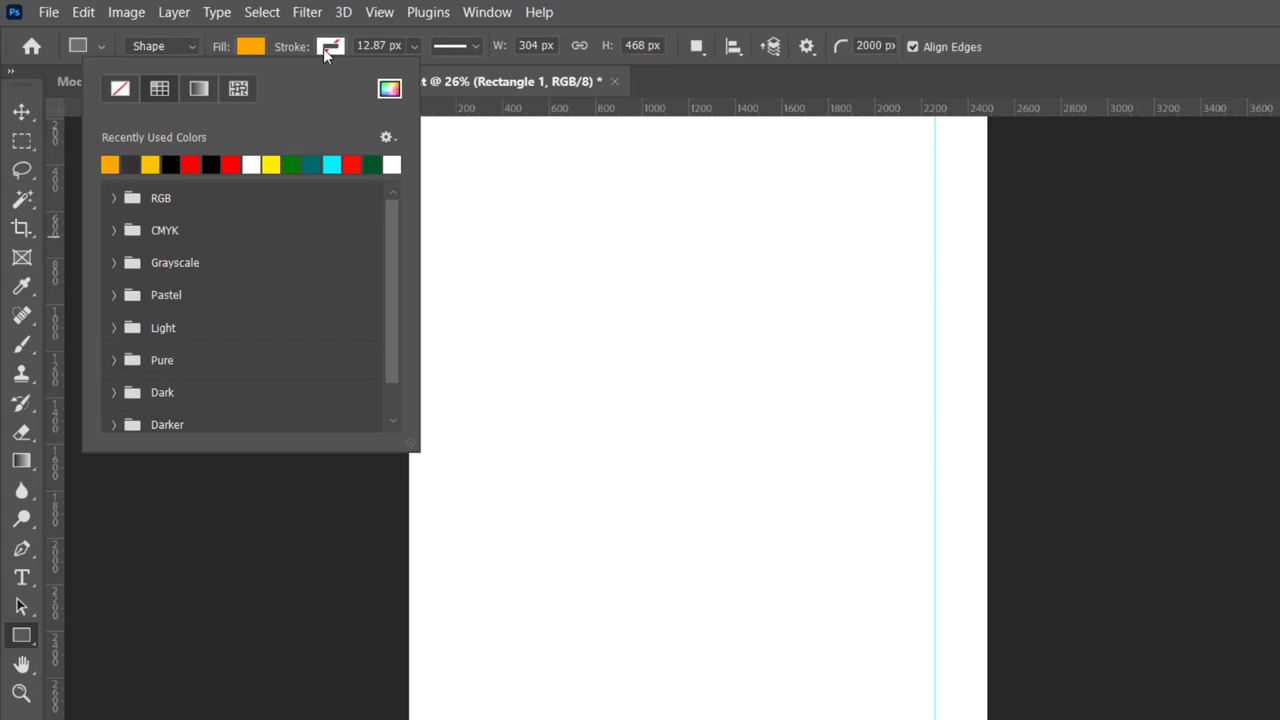
left_click(22, 111)
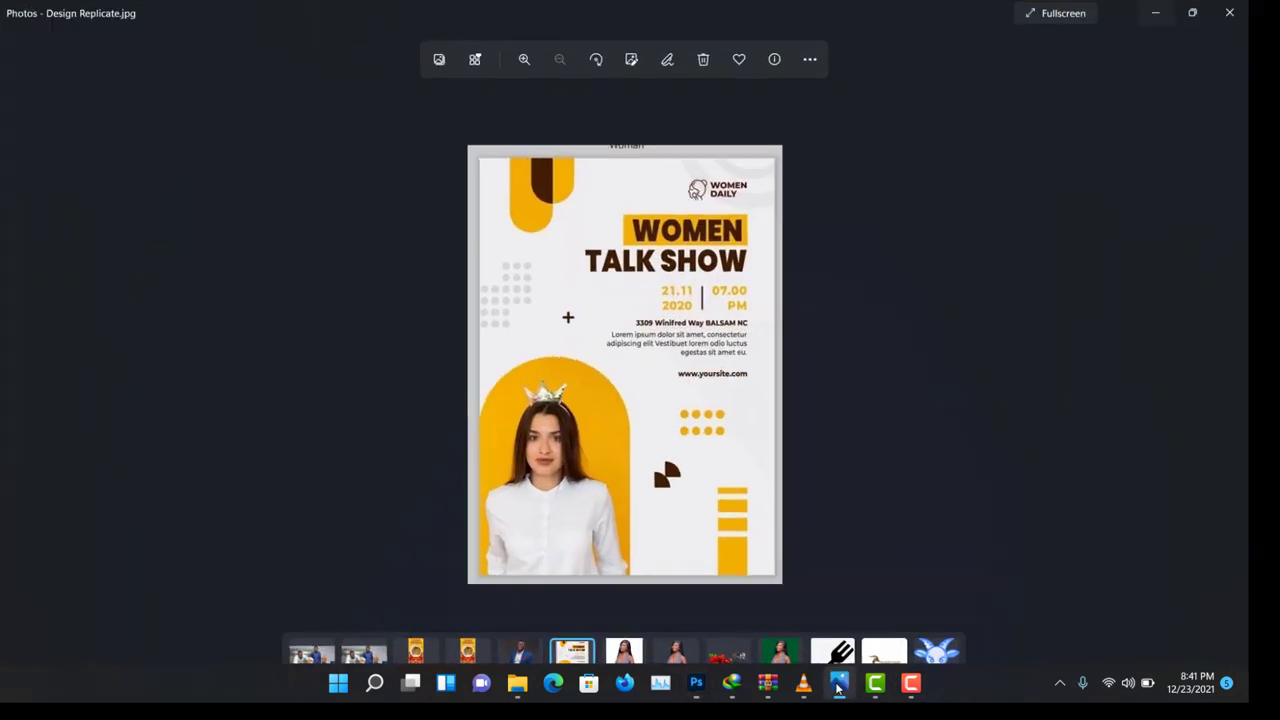
left_click(838, 683)
left_click(838, 683)
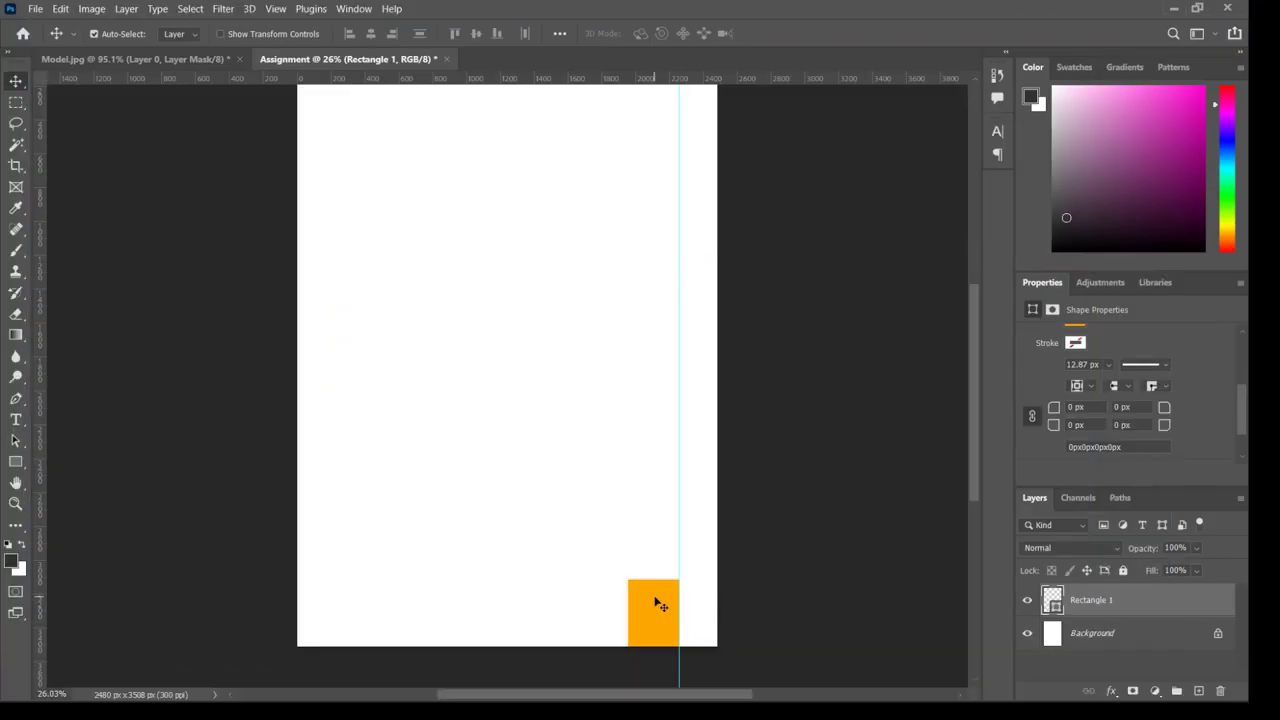
key("ctrl+t")
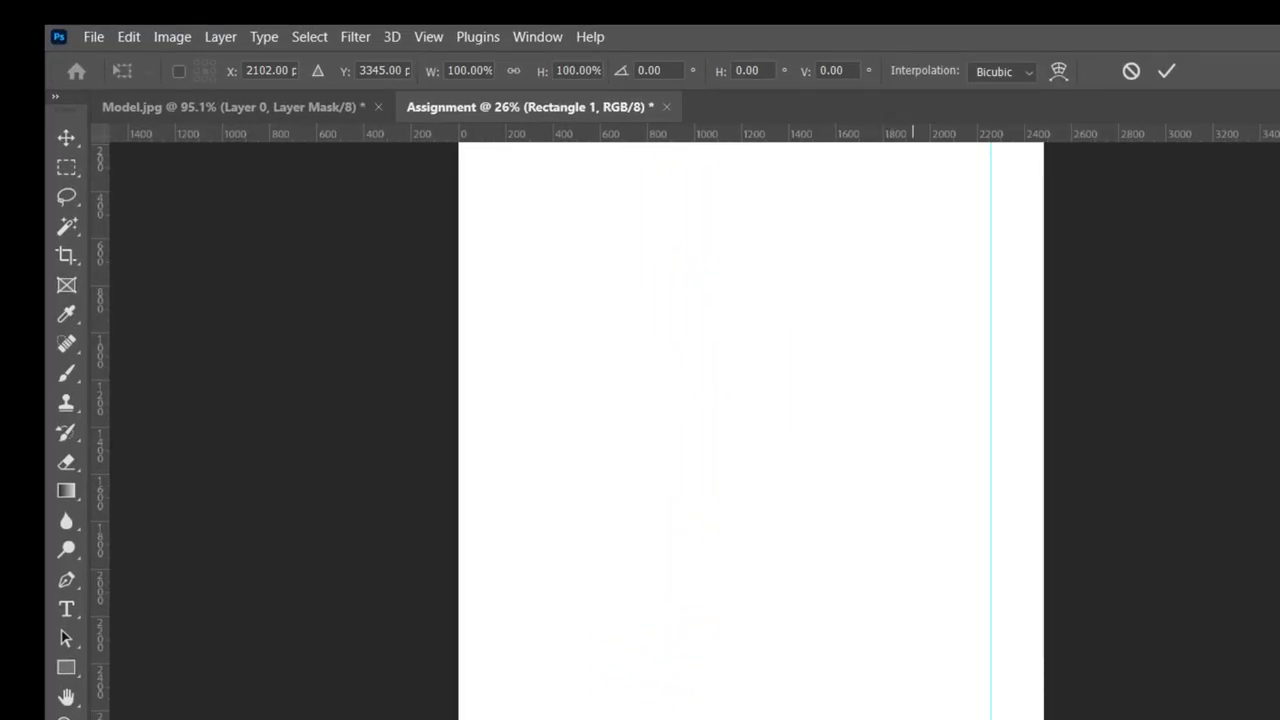
Narrow the orange block and move a duplicate above it, leaving a white gap.
left_click_drag(915, 715, 928, 715)
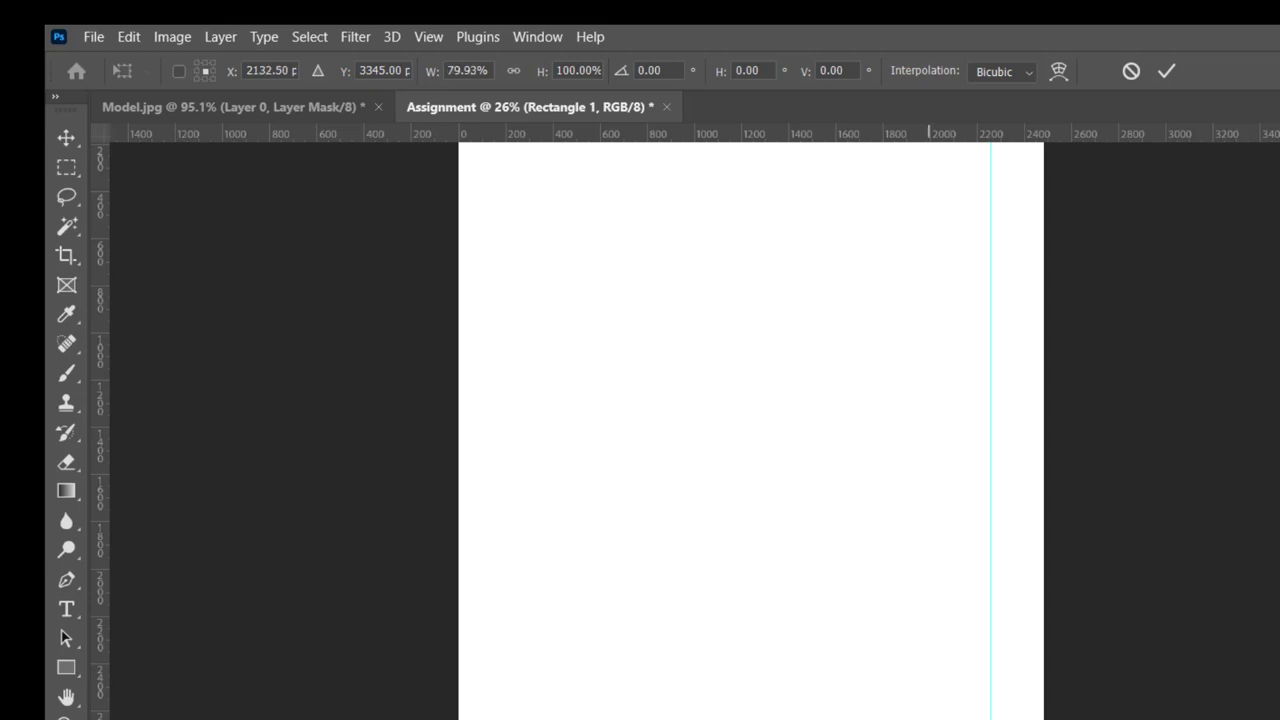
key("Return")
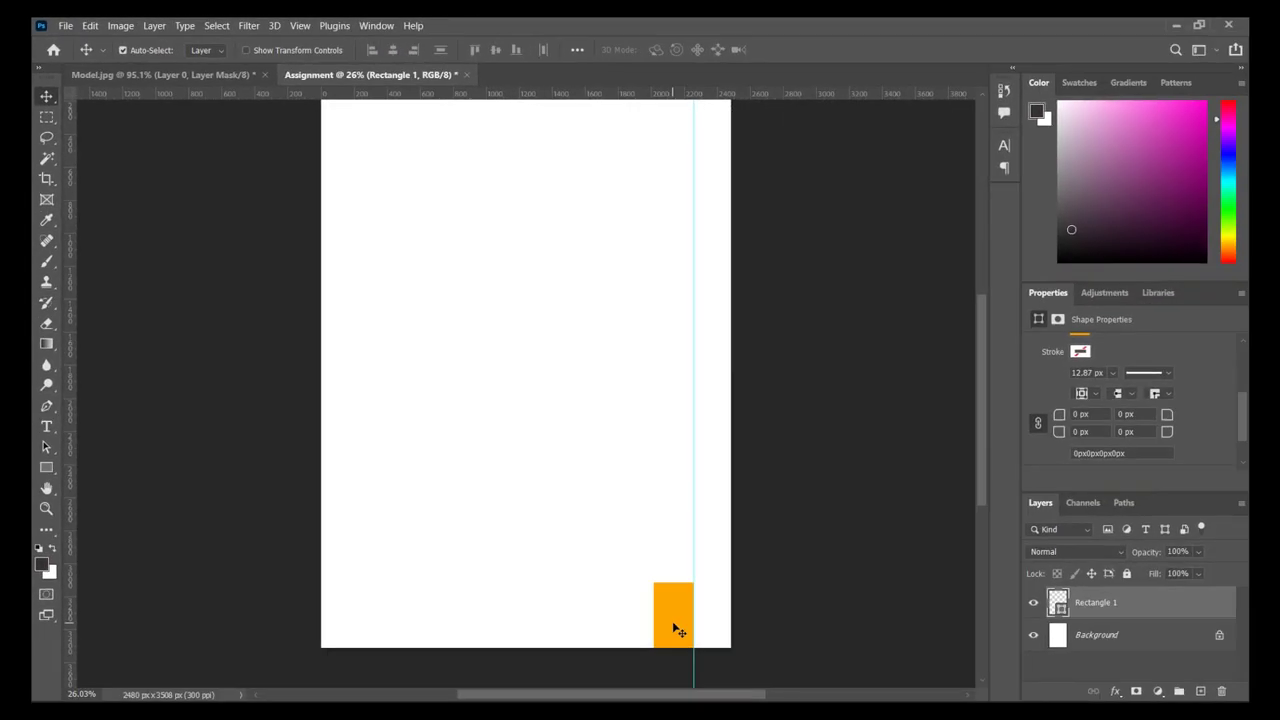
key("ctrl+j")
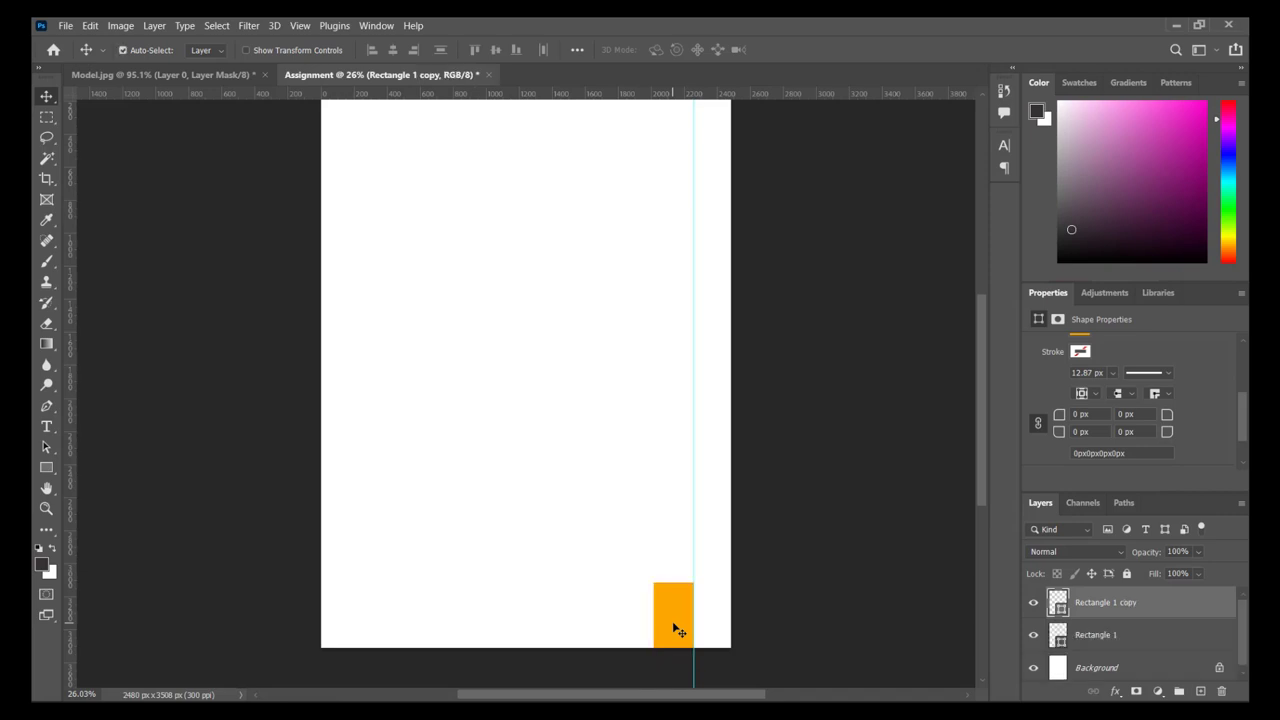
left_click_drag(674, 624, 677, 546)
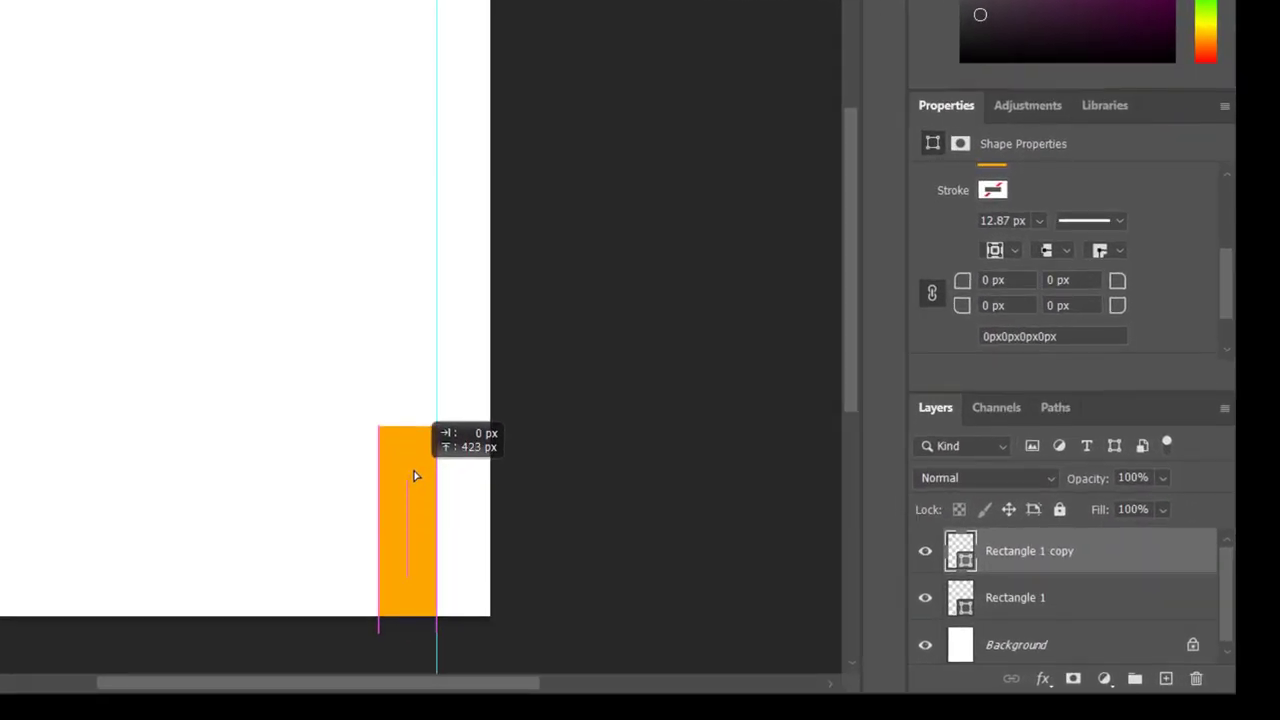
left_click_drag(416, 476, 416, 466)
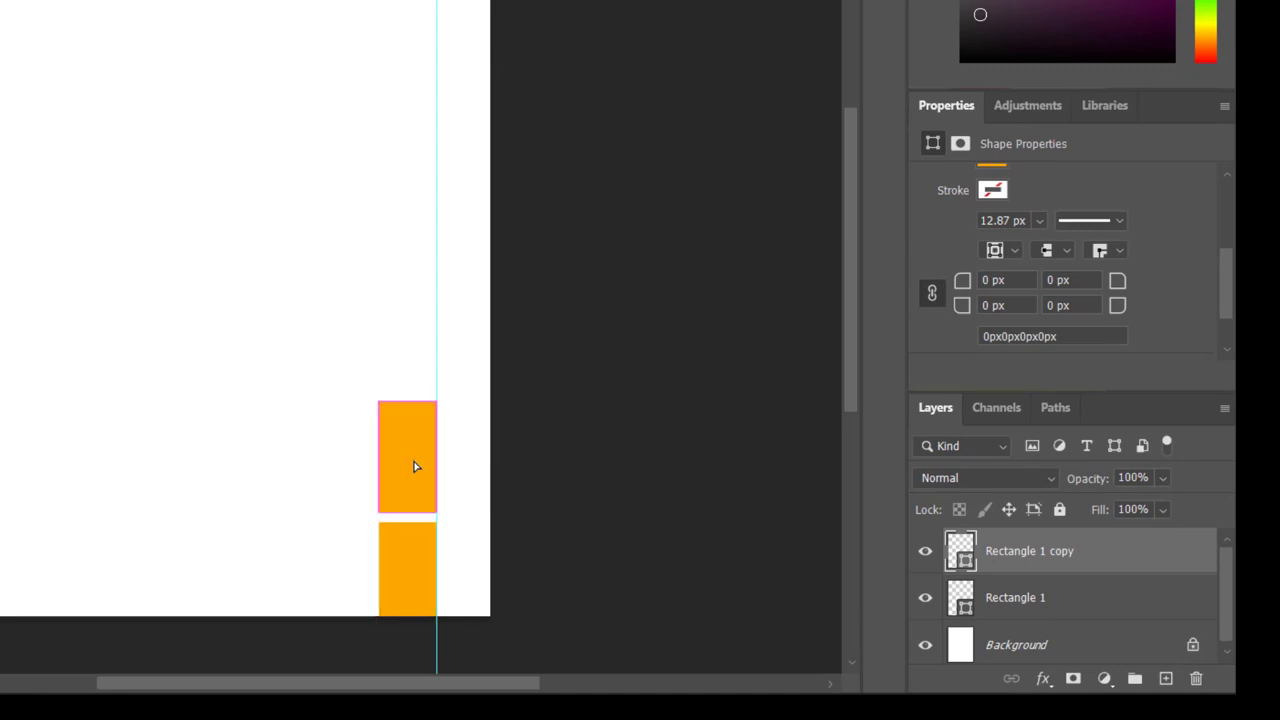
Shrink the upper copy into a thin orange stripe and check it against the flyer.
key("ctrl+t")
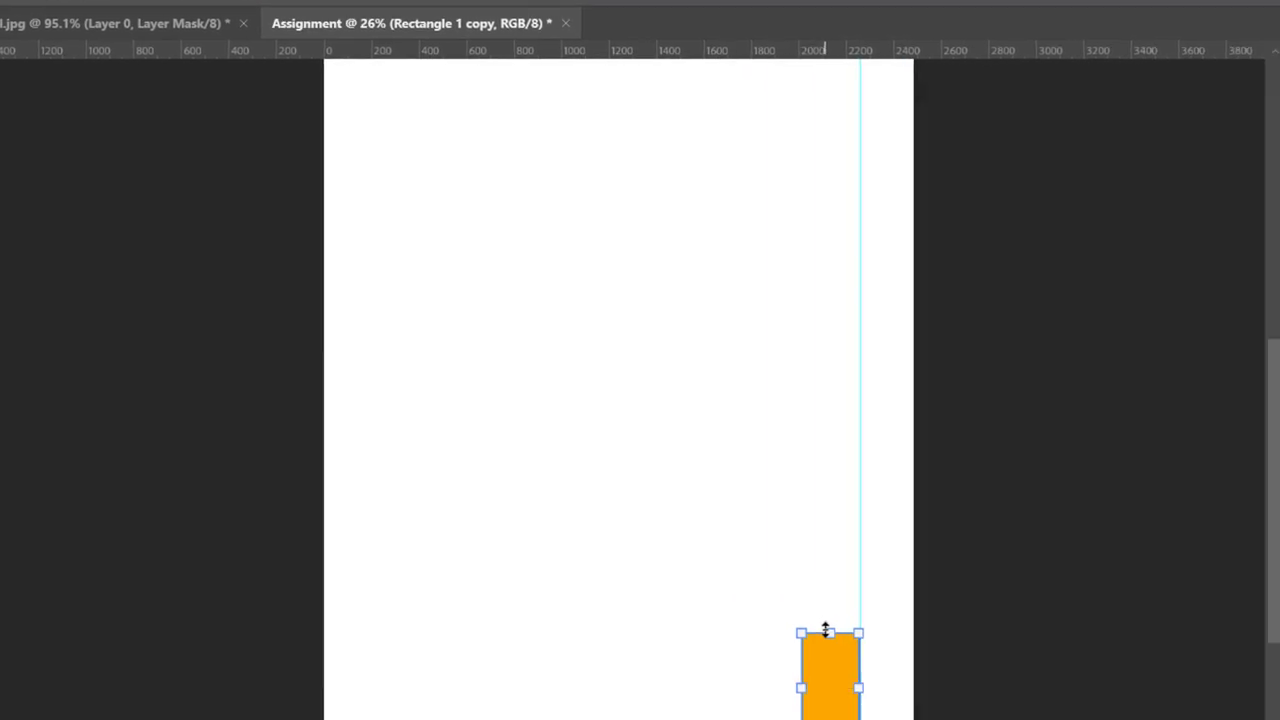
left_click_drag(825, 628, 822, 663)
left_click_drag(443, 488, 443, 491)
key("Return")
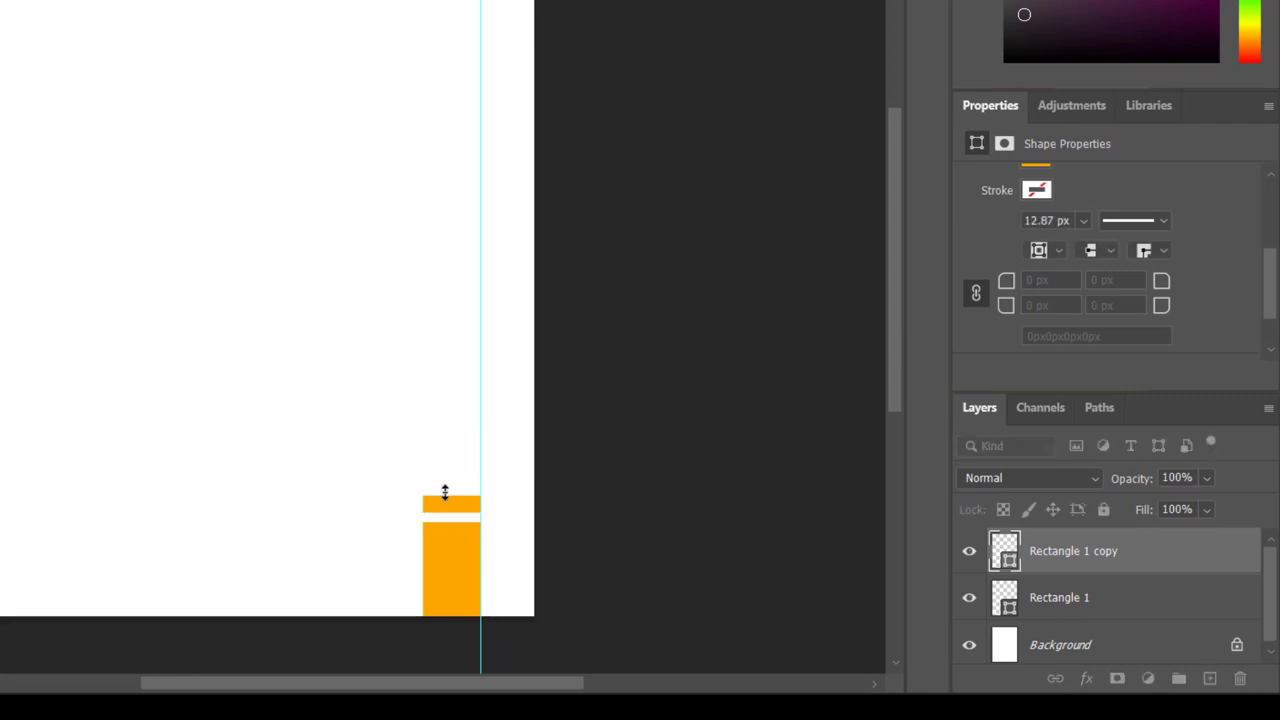
mouse_move(652, 688)
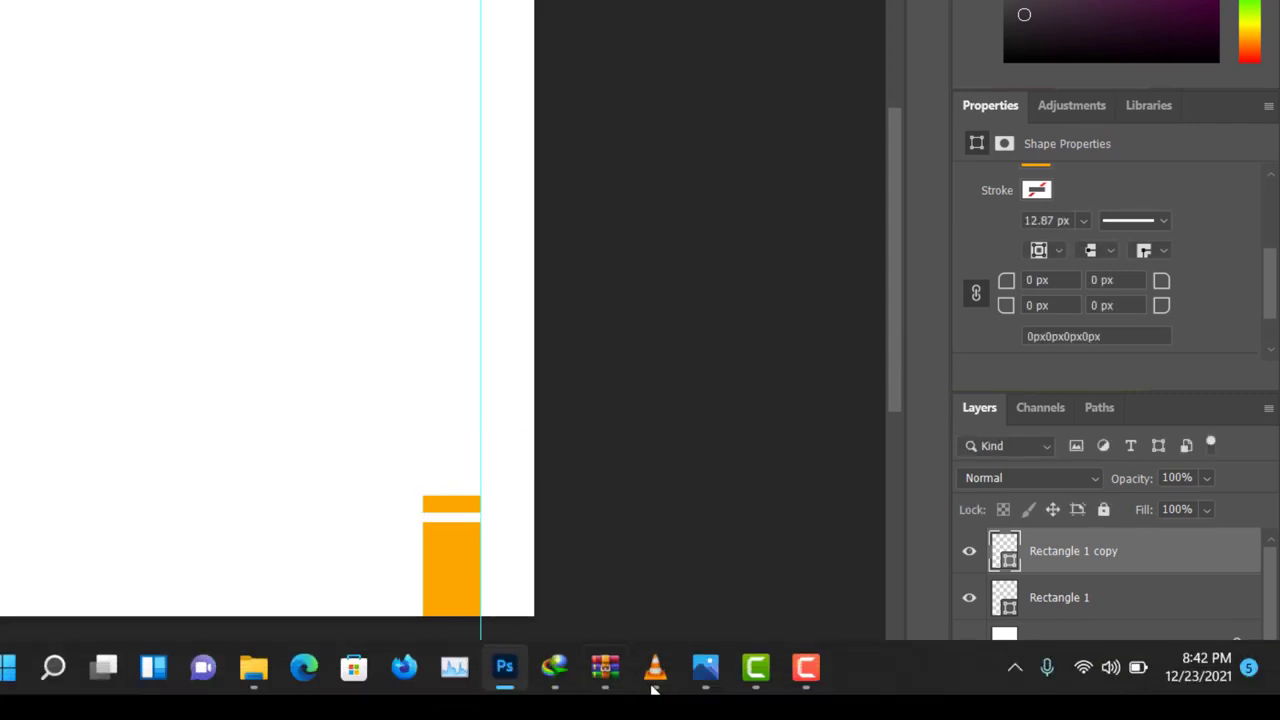
left_click(707, 674)
left_click(707, 674)
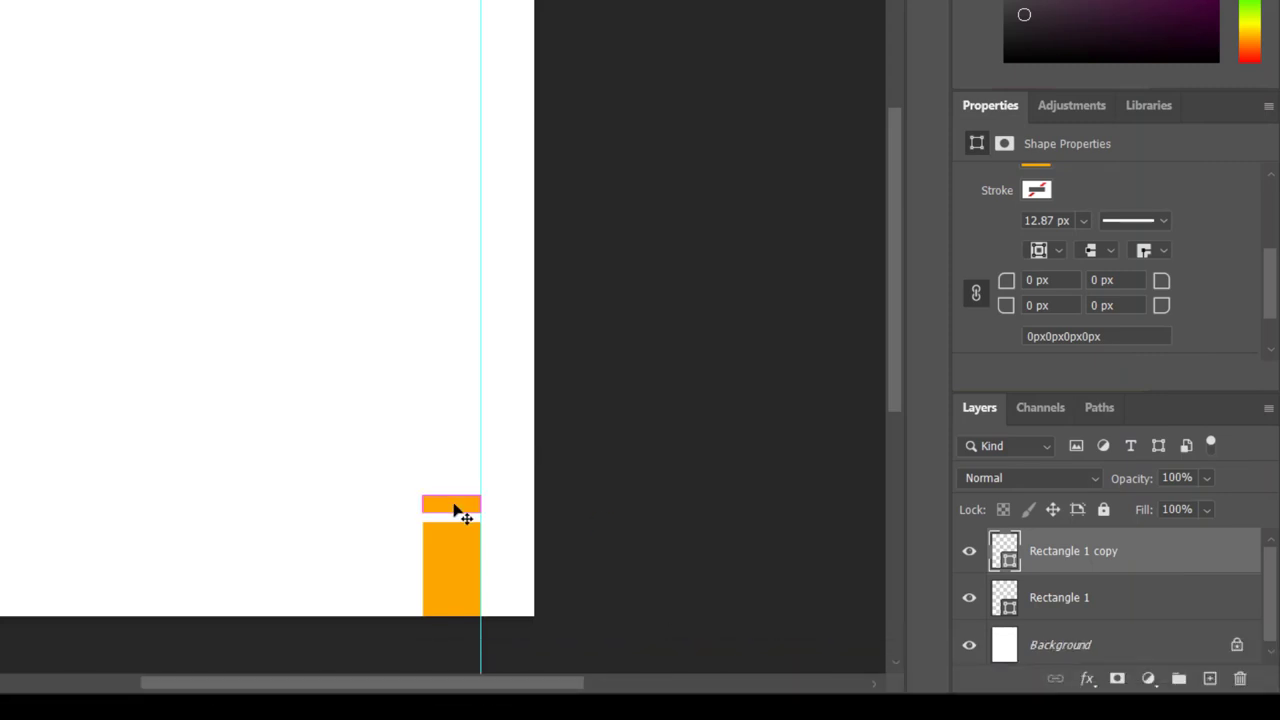
Duplicate the stripe twice, stacking the copies upward into three stripes like the flyer.
key("ctrl+j")
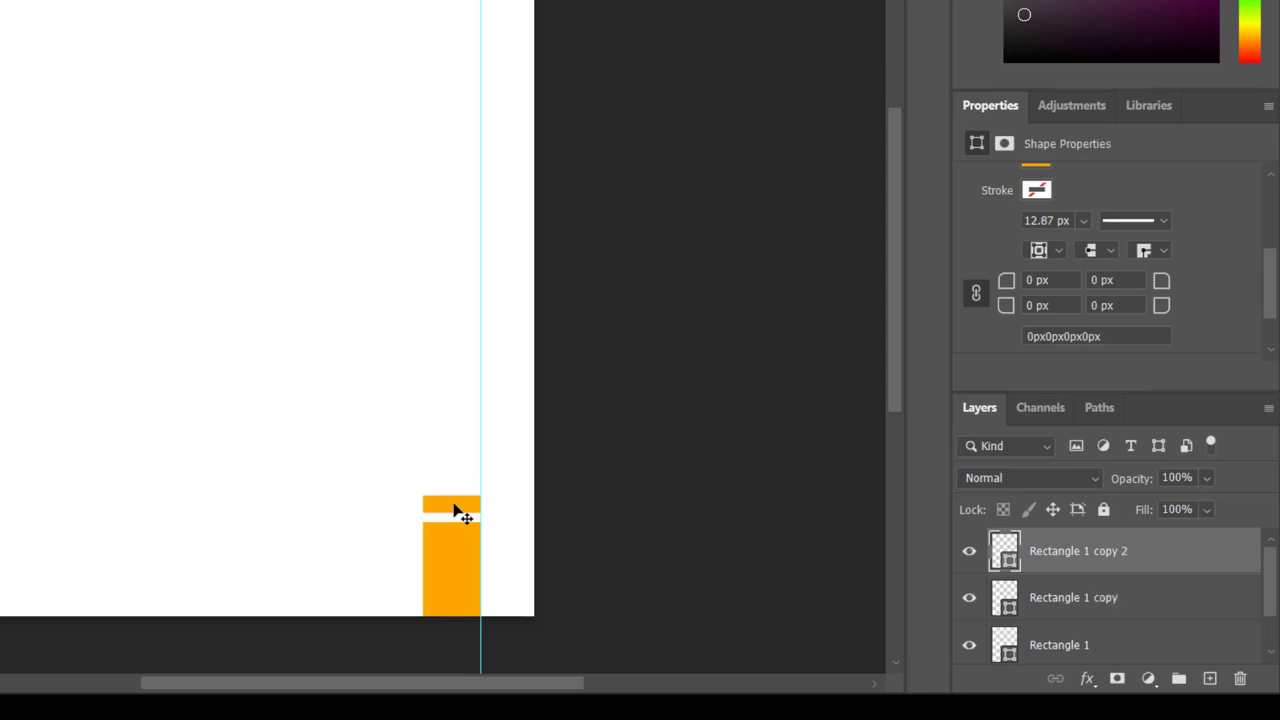
left_click_drag(457, 506, 453, 488)
key("ctrl+j")
left_click_drag(453, 487, 453, 460)
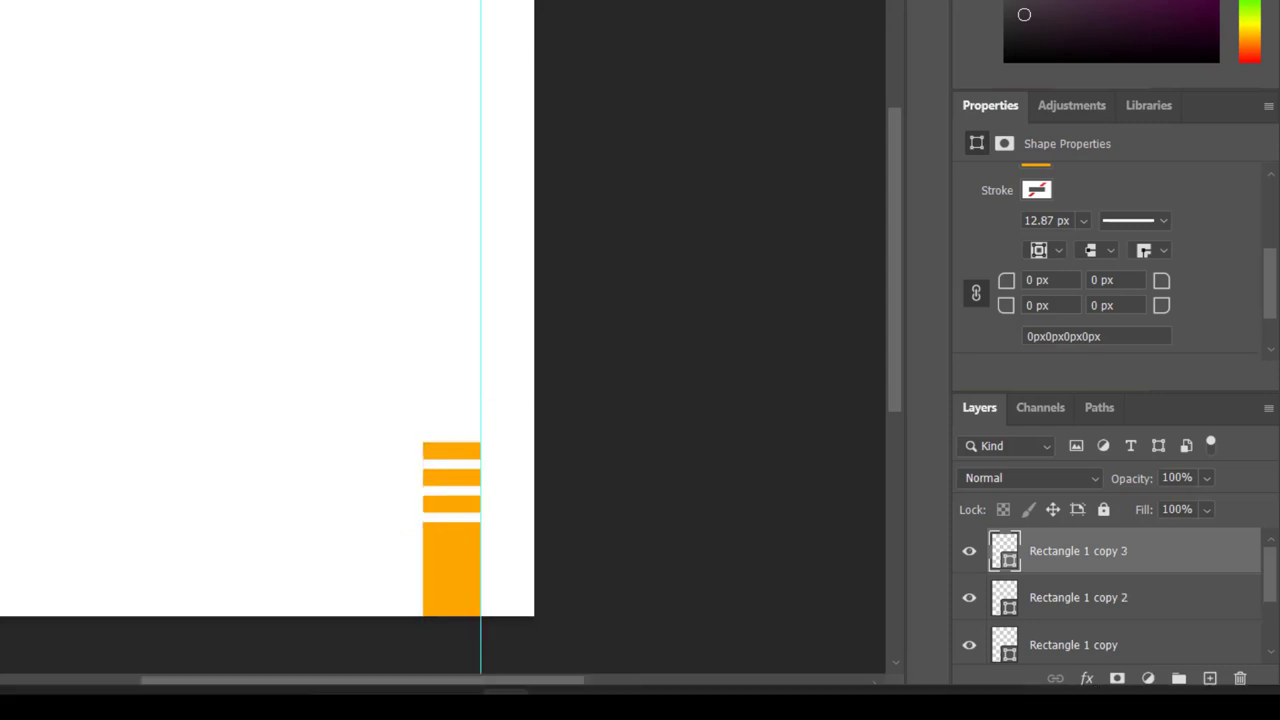
left_click(706, 664)
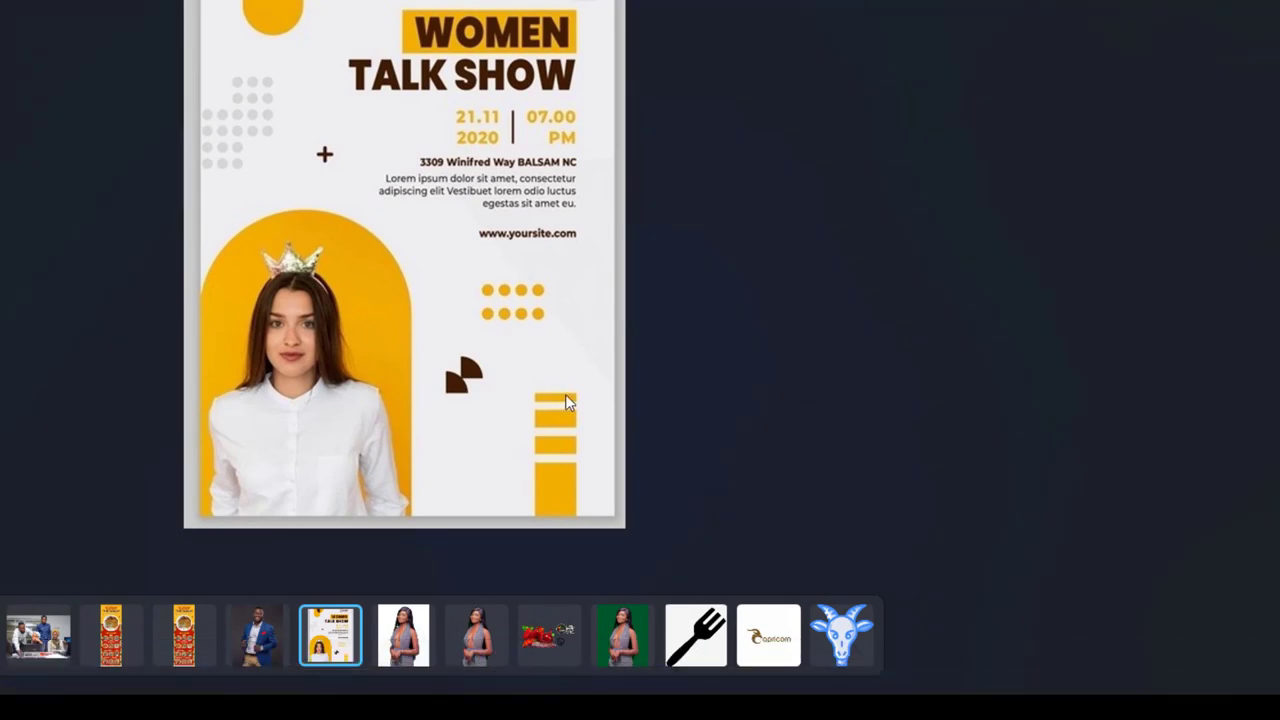
Thin the topmost orange stripe by pulling its upper edge down, then recheck the reference flyer.
key("alt+Tab")
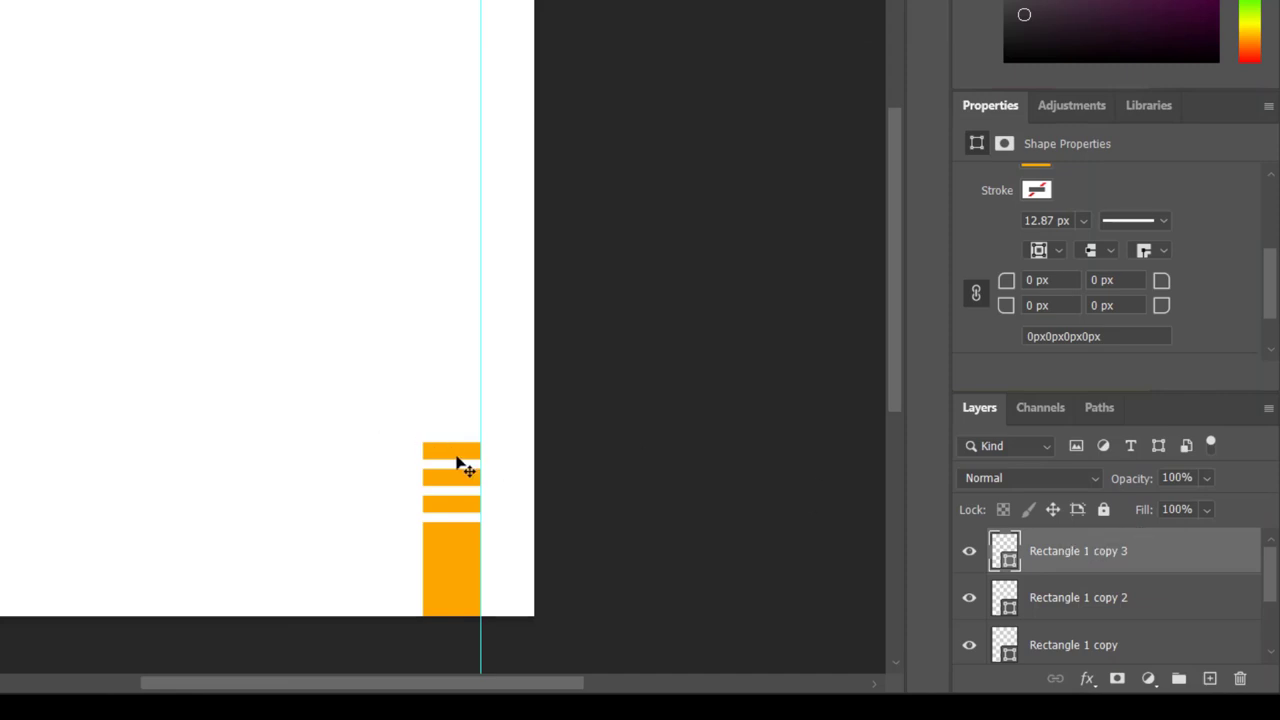
key("ctrl+t")
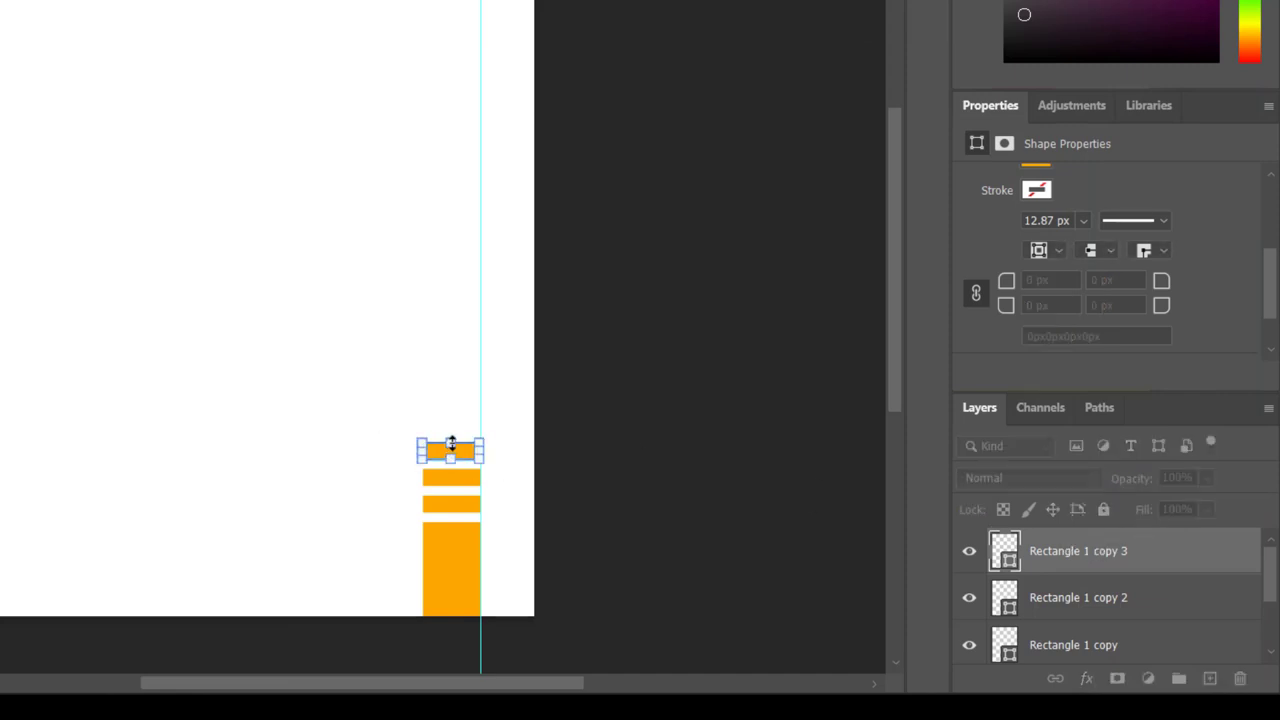
left_click_drag(450, 447, 451, 449)
key("Return")
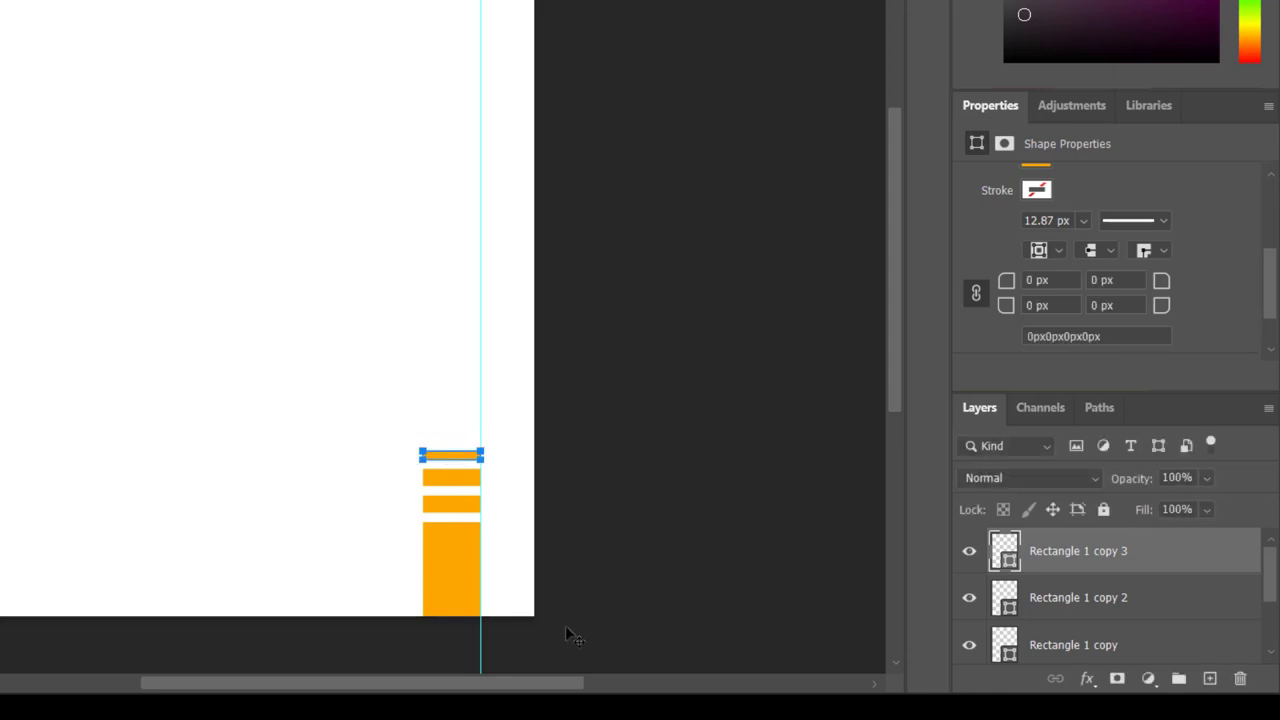
left_click(712, 571)
mouse_move(720, 670)
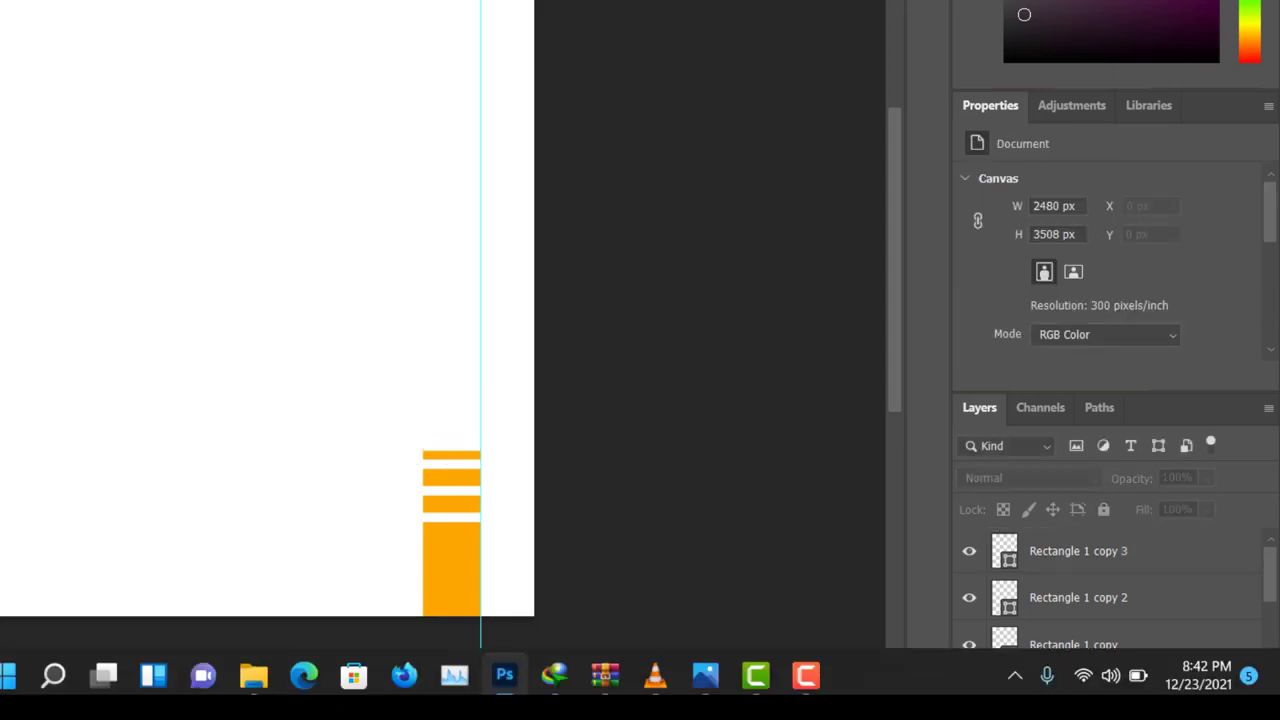
left_click(706, 666)
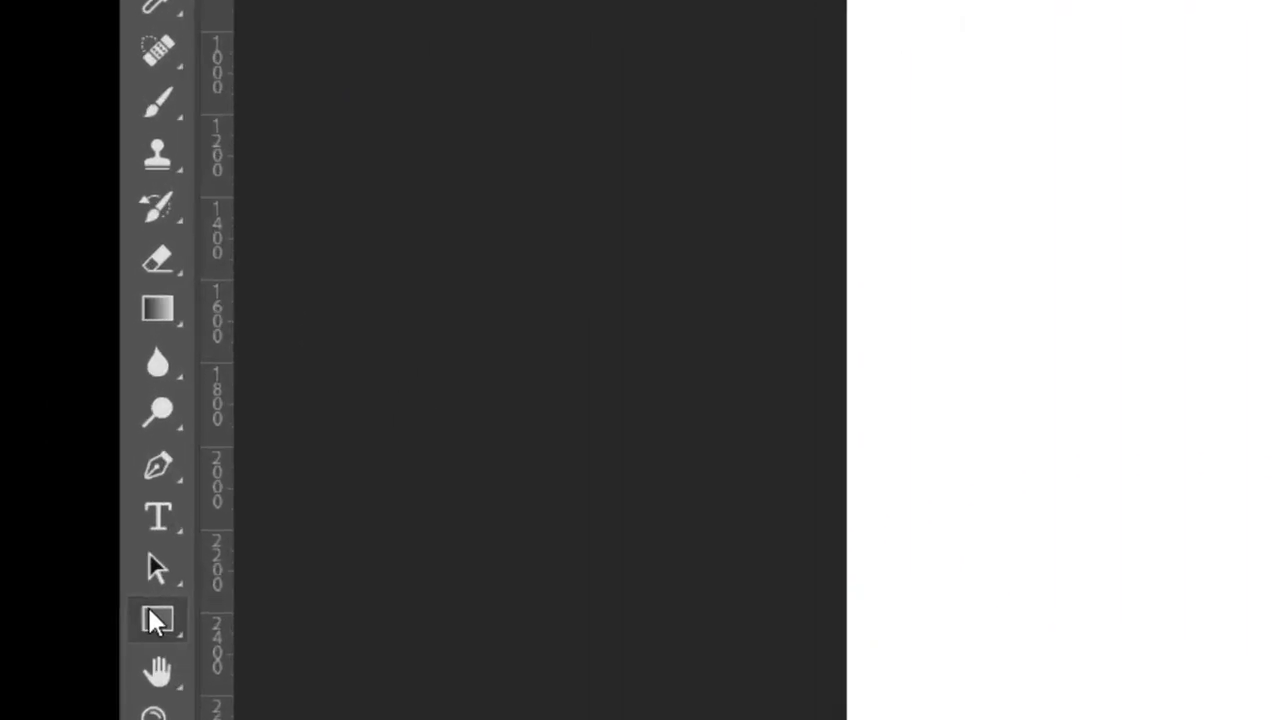
Draw a small 46 × 46 px circle on the page with the Ellipse Tool.
left_click(62, 464)
right_click(157, 622)
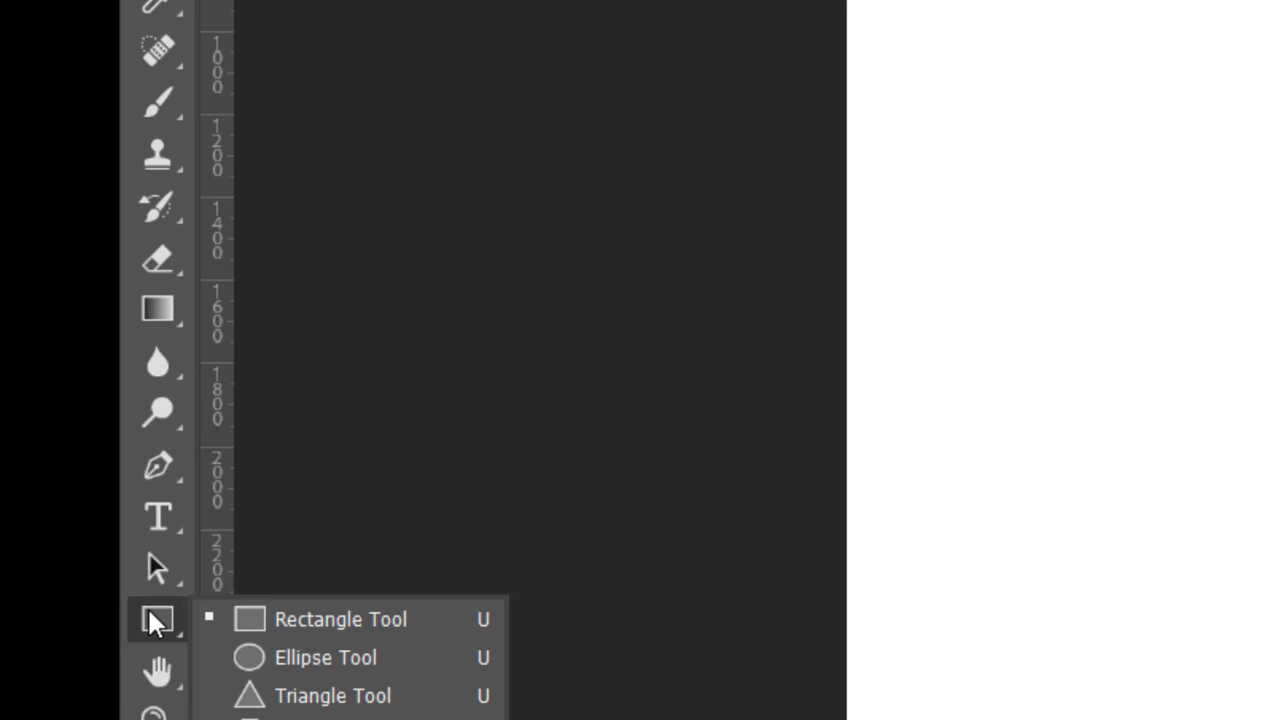
left_click(325, 657)
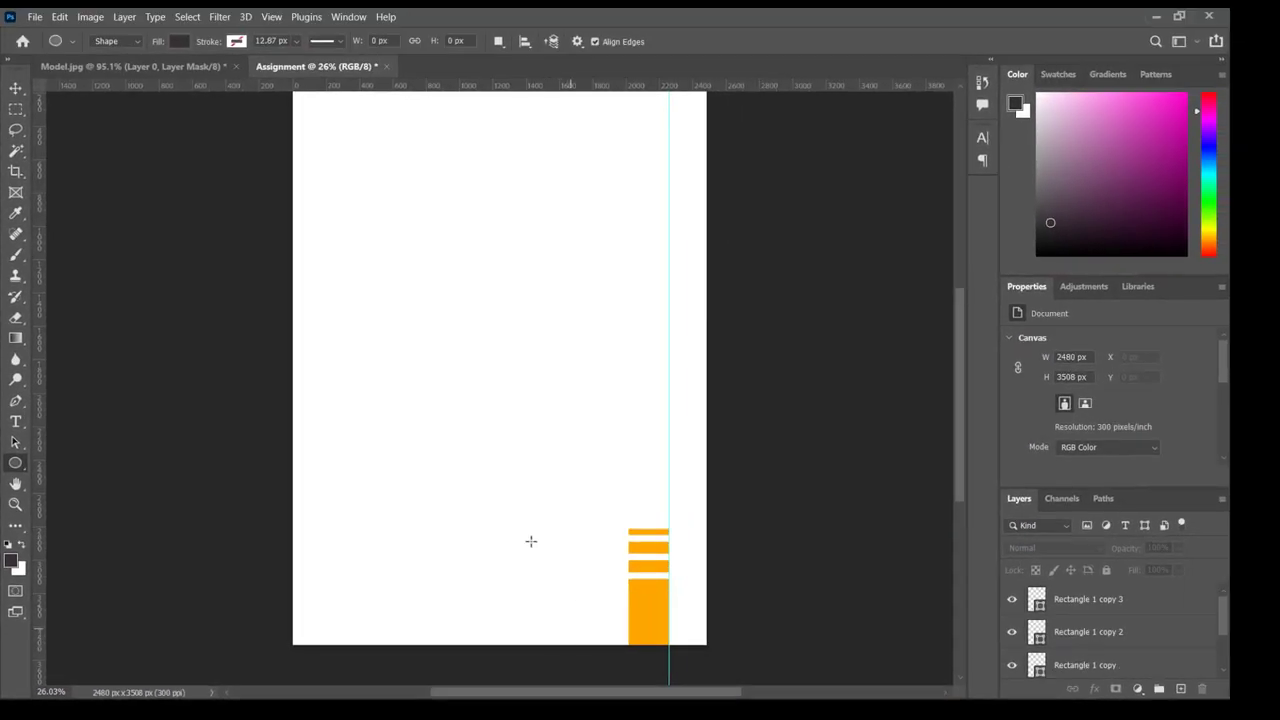
left_click_drag(548, 456, 554, 468)
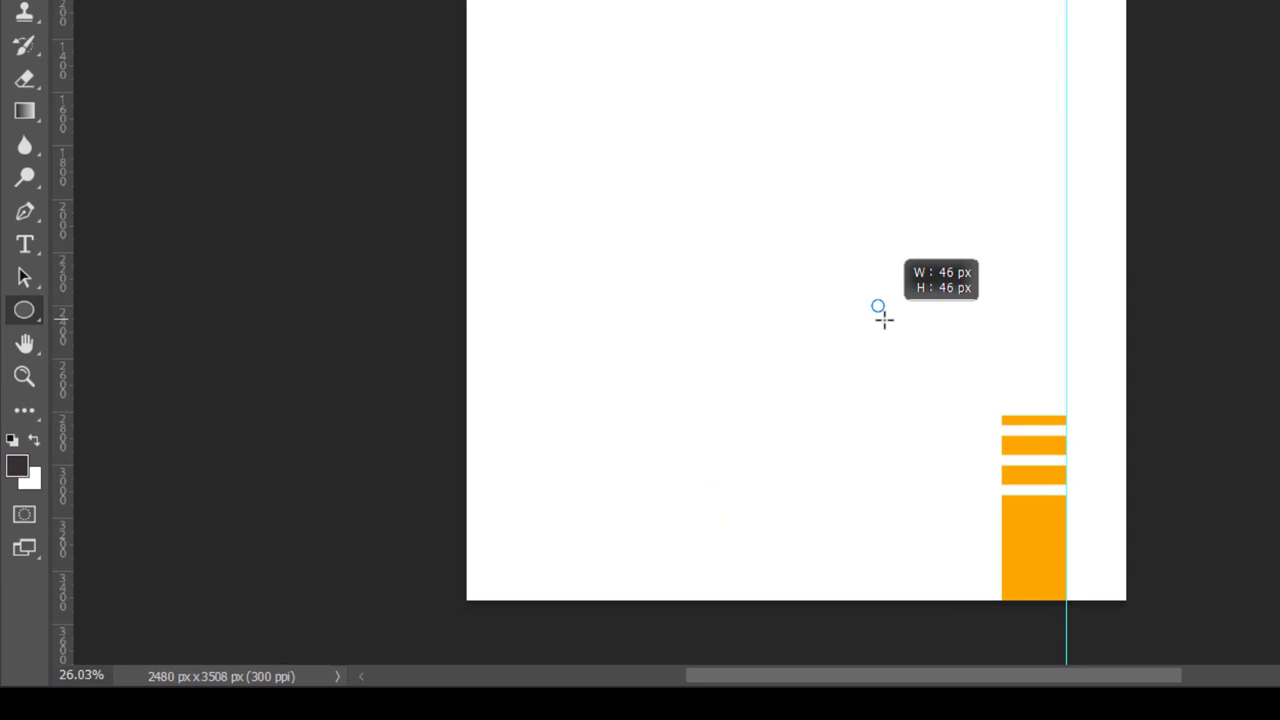
left_click_drag(884, 319, 883, 317)
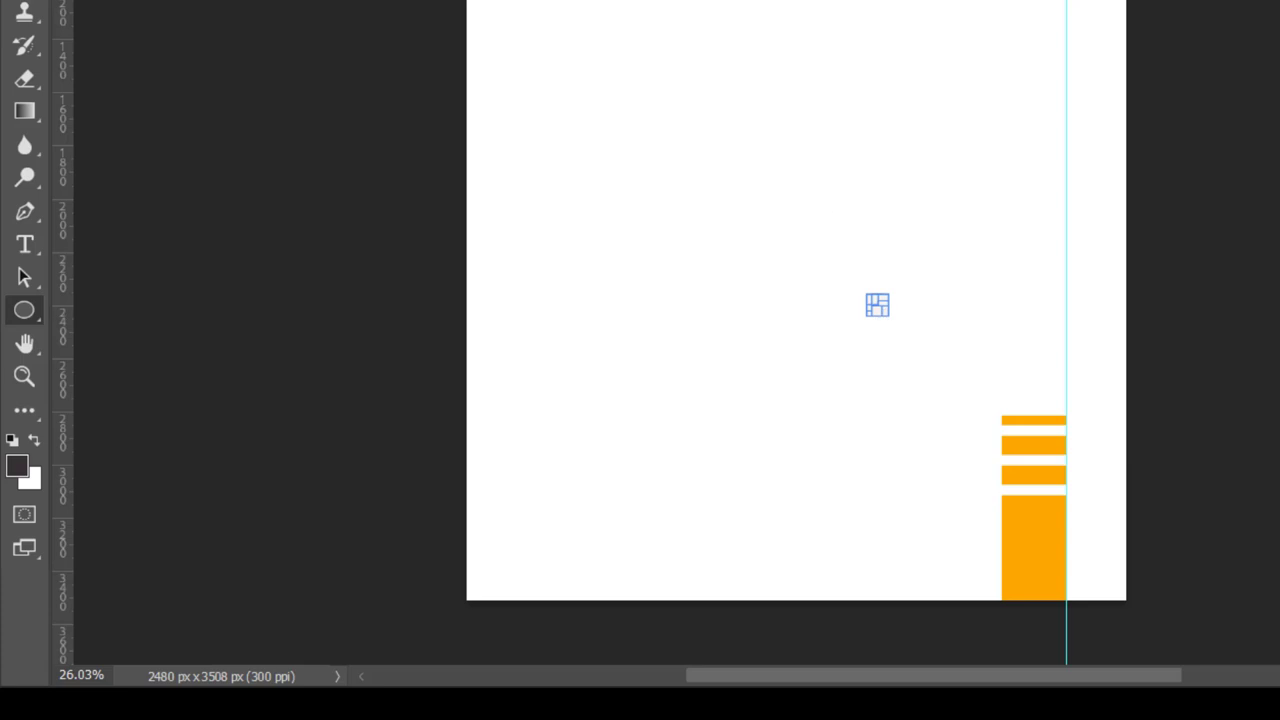
Fill the circle with the recently used orange swatch.
left_click(287, 0)
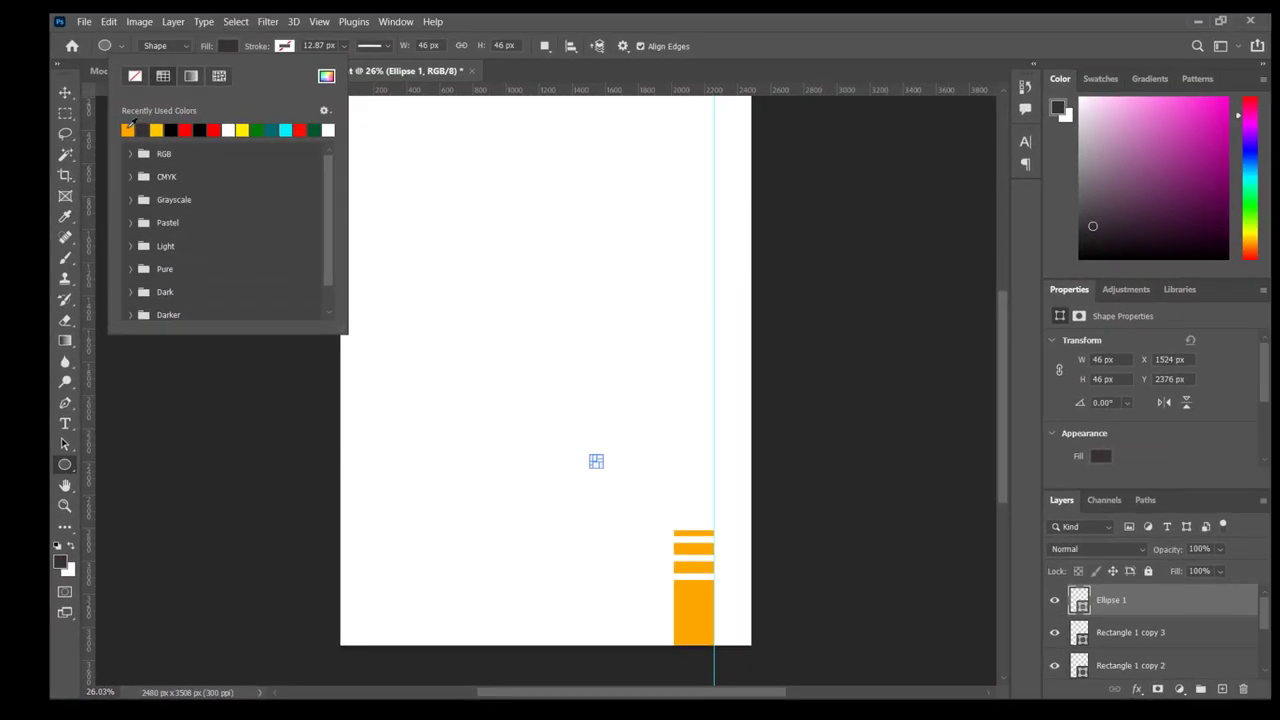
left_click(129, 127)
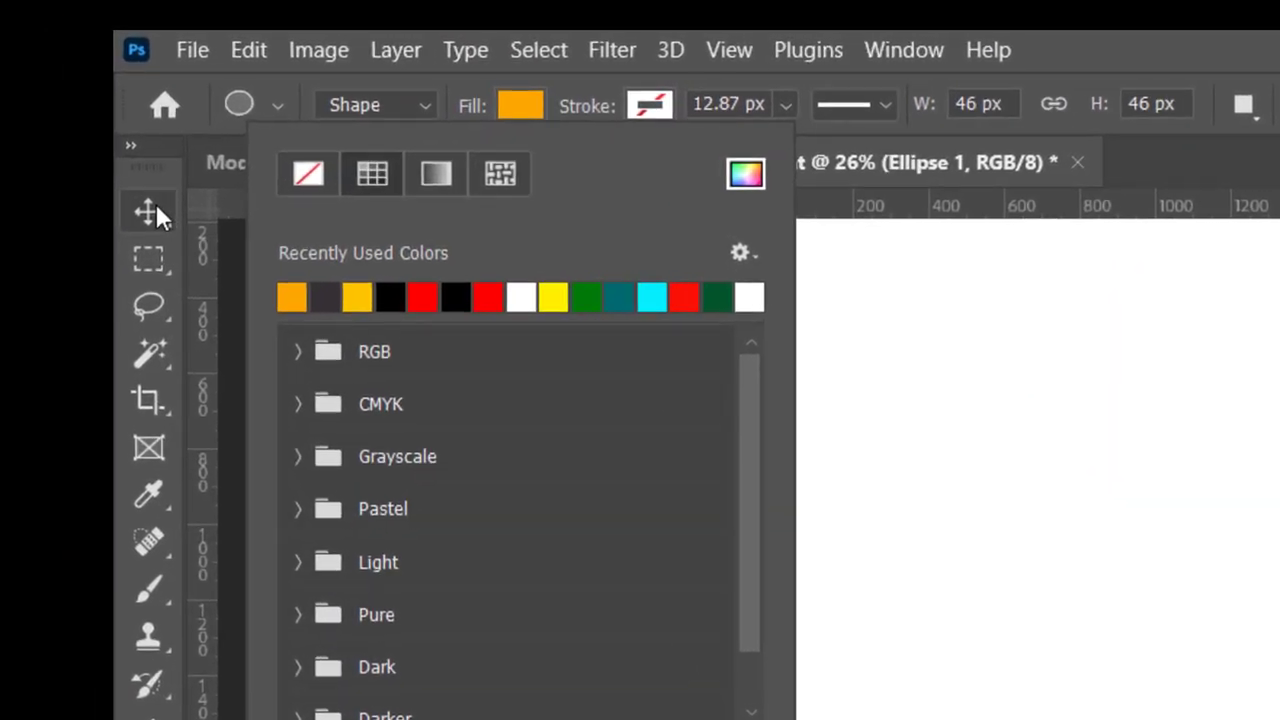
left_click(65, 91)
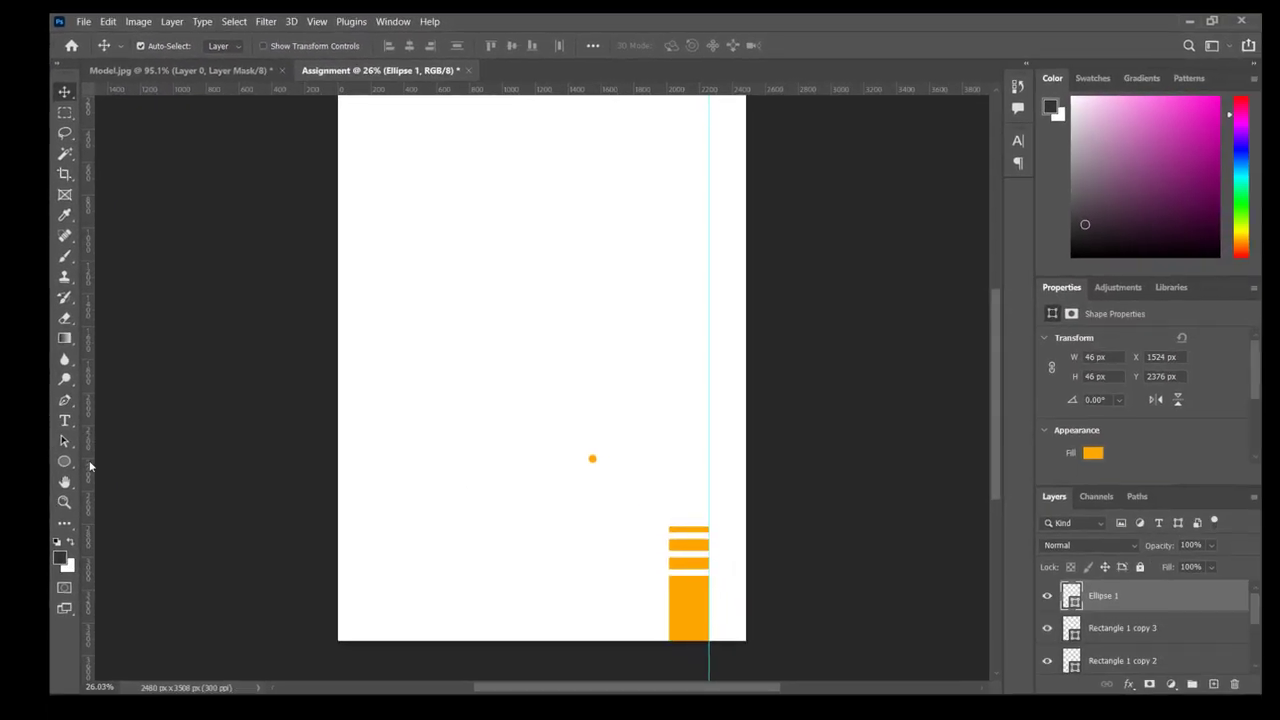
Add a vertical guide at about X 2008 px and move the orange dot up to it.
left_click_drag(89, 466, 670, 452)
left_click_drag(507, 363, 502, 365)
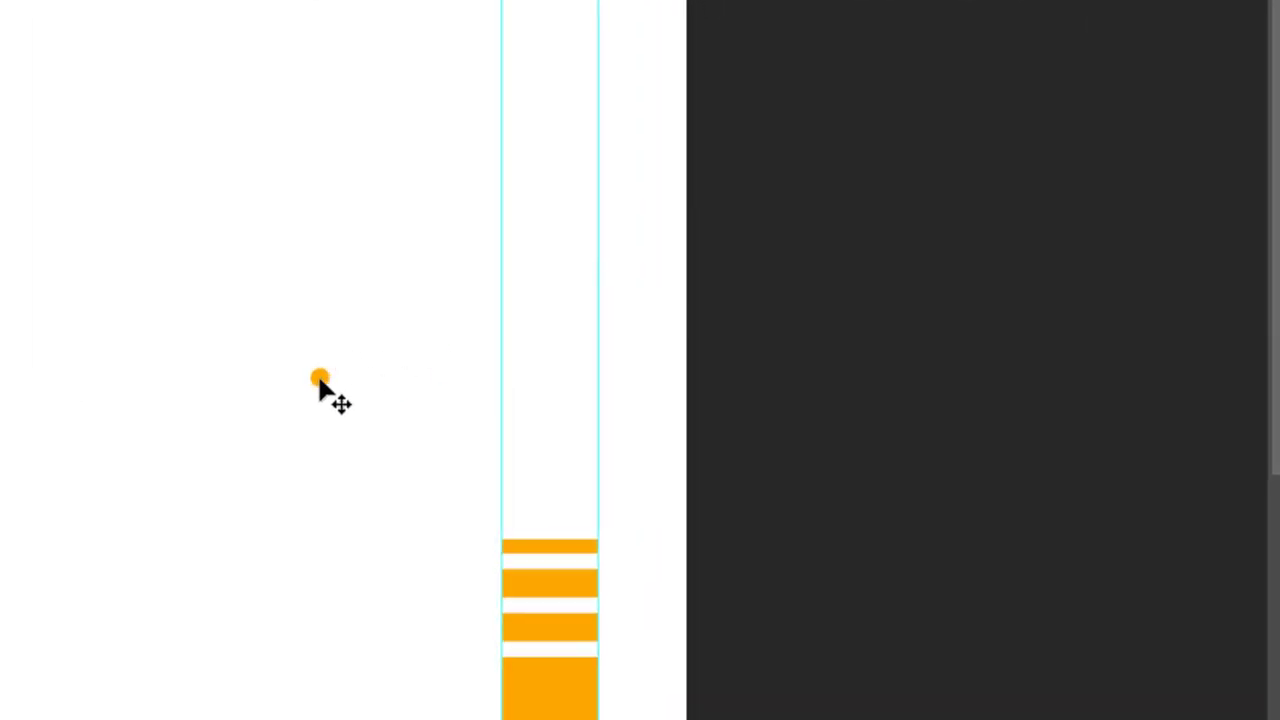
left_click_drag(318, 378, 490, 376)
Duplicate the dot into an evenly spaced row of four: Ellipse 1 plus copies 1–3.
left_click(494, 375)
left_click_drag(494, 373, 464, 372)
left_click(464, 378)
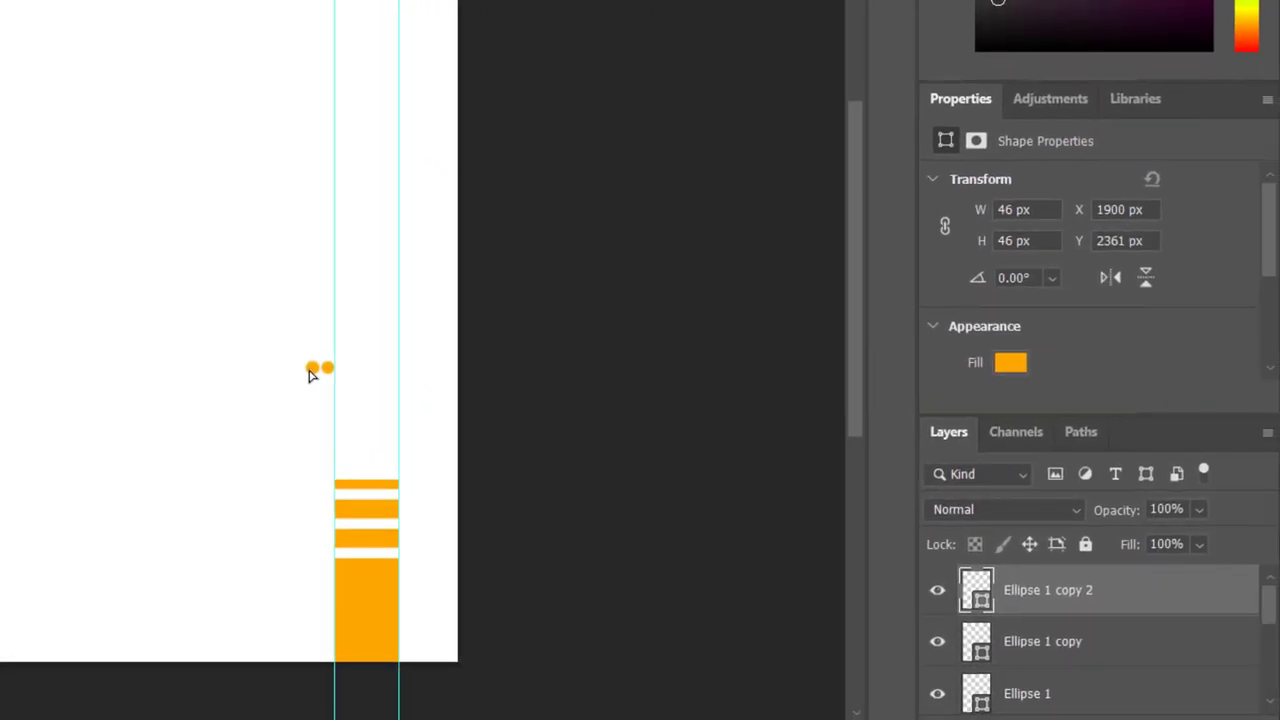
key("Right")
key("Right")
key("Right")
key("Right")
key("Left")
key("Left")
key("Left")
key("Left")
key("Left")
key("Left")
key("Left")
key("Left")
key("Left")
key("Left")
key("Left")
key("Left")
key("Left")
key("Left")
key("Left")
key("Left")
key("Left")
key("Left")
key("Left")
key("Left")
key("ctrl+j")
key("shift+Left")
key("shift+Left")
key("shift+Left")
key("shift+Left")
key("Left")
key("Left")
key("Left")
key("Left")
key("Left")
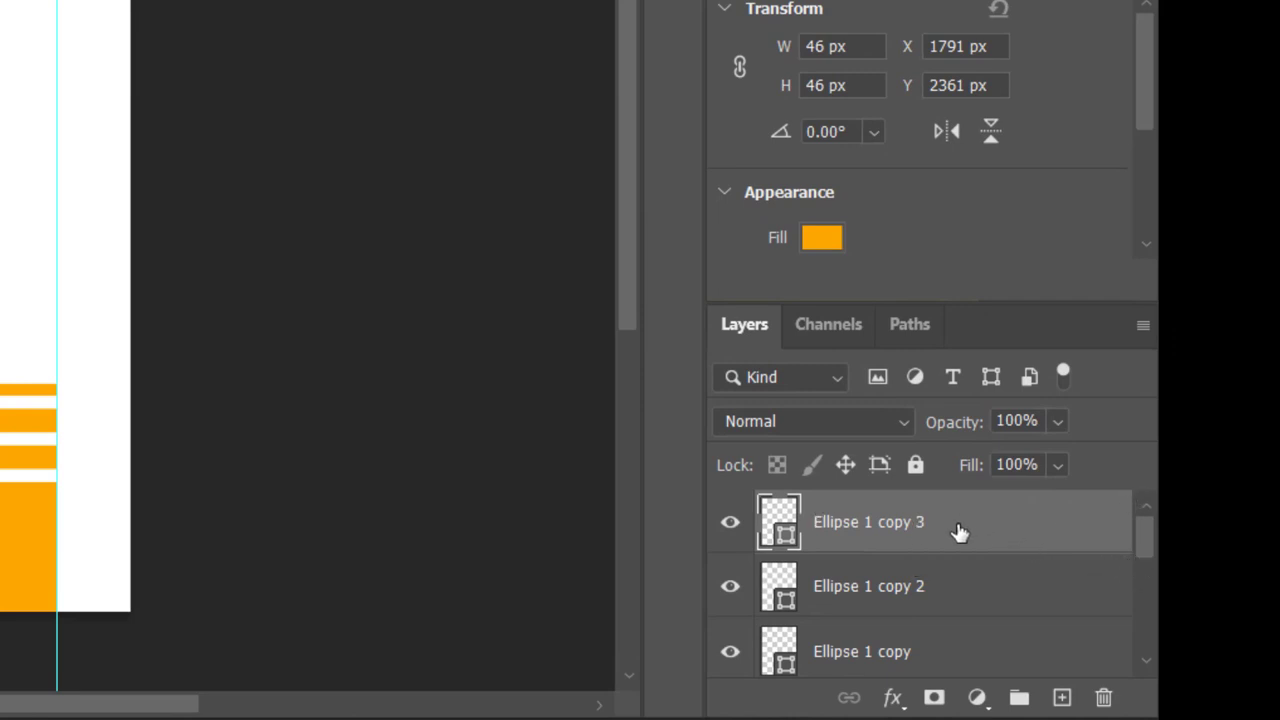
left_click_drag(1141, 535, 1146, 578)
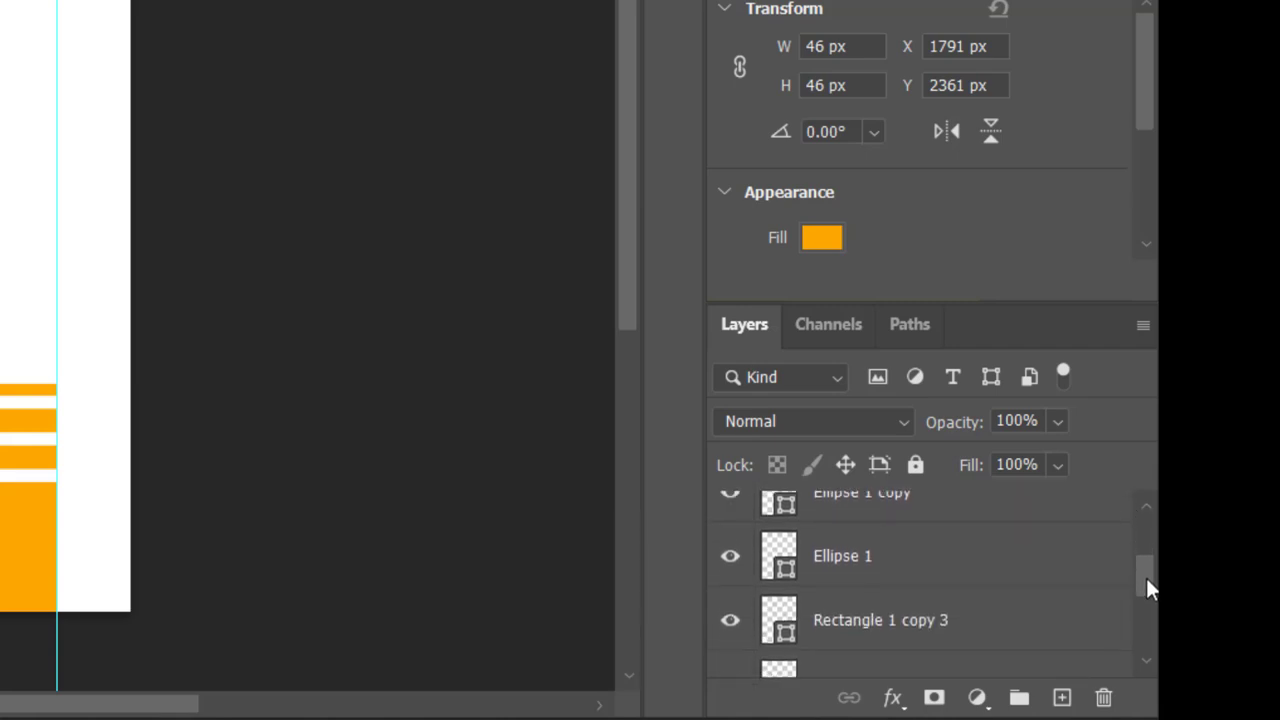
Group the four dot layers as Group 1, duplicate it, and shift the copy down.
left_click(876, 571, "shift")
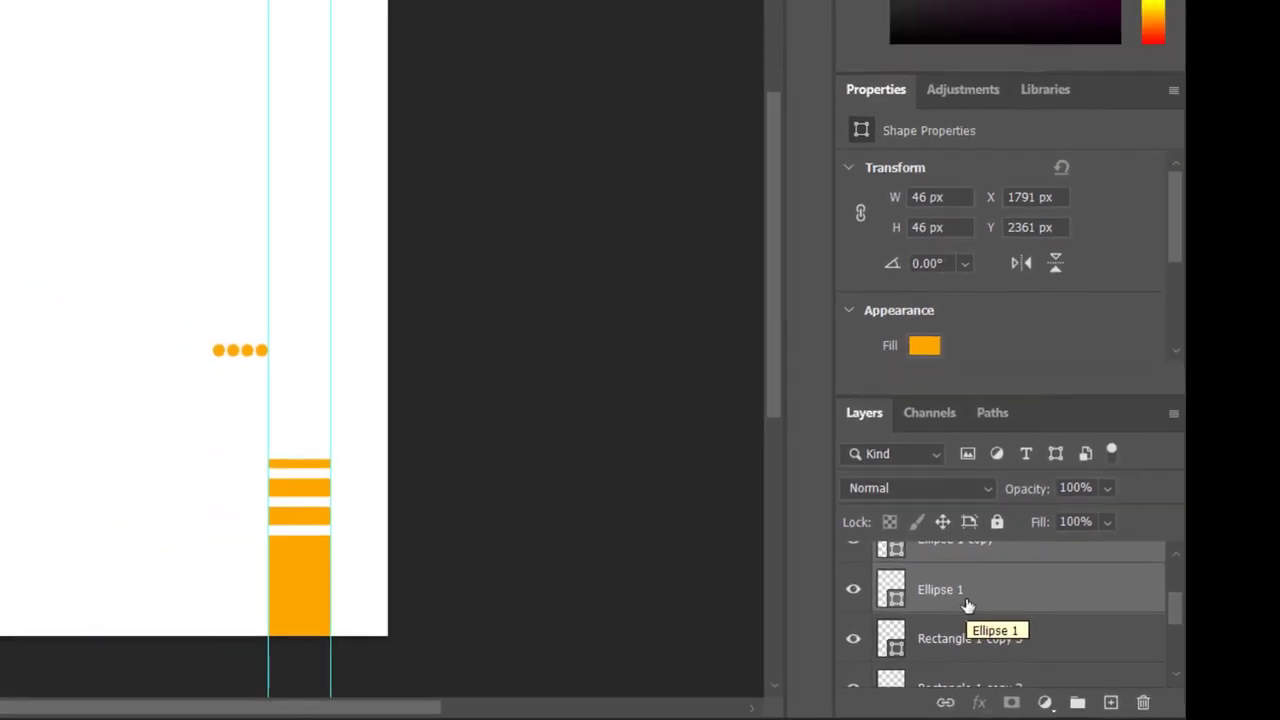
key("ctrl+g")
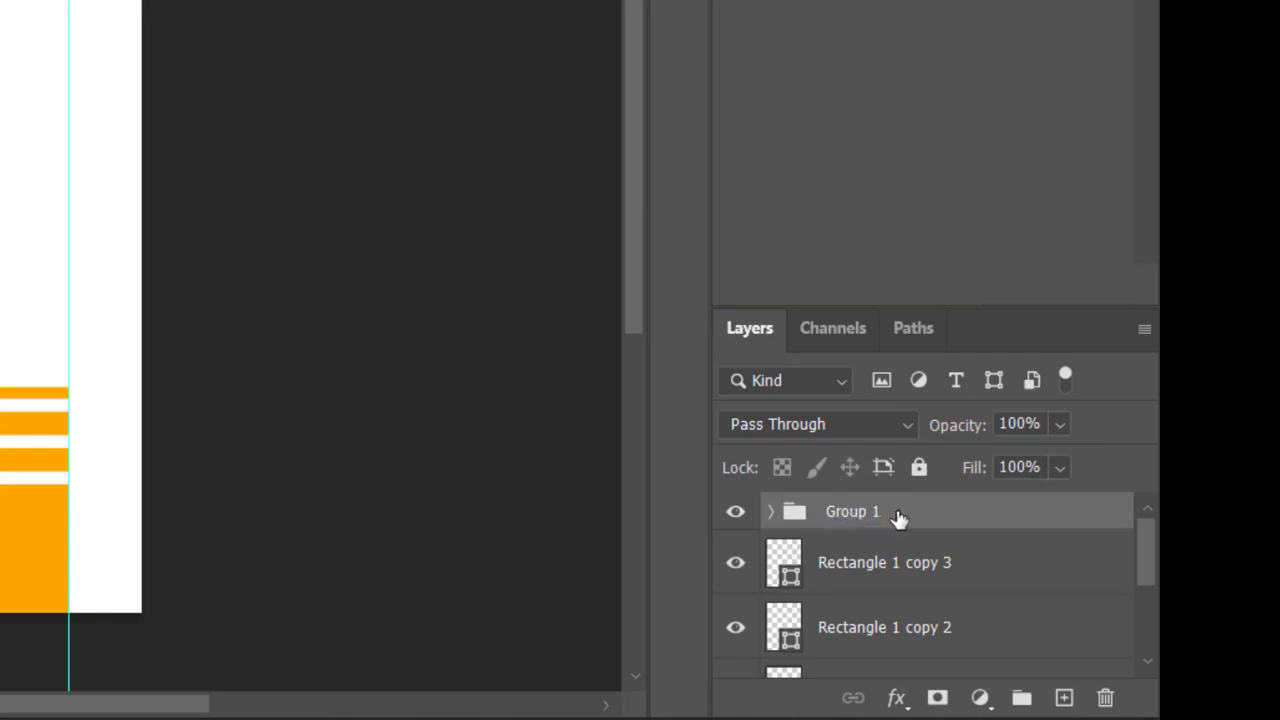
key("ctrl+j")
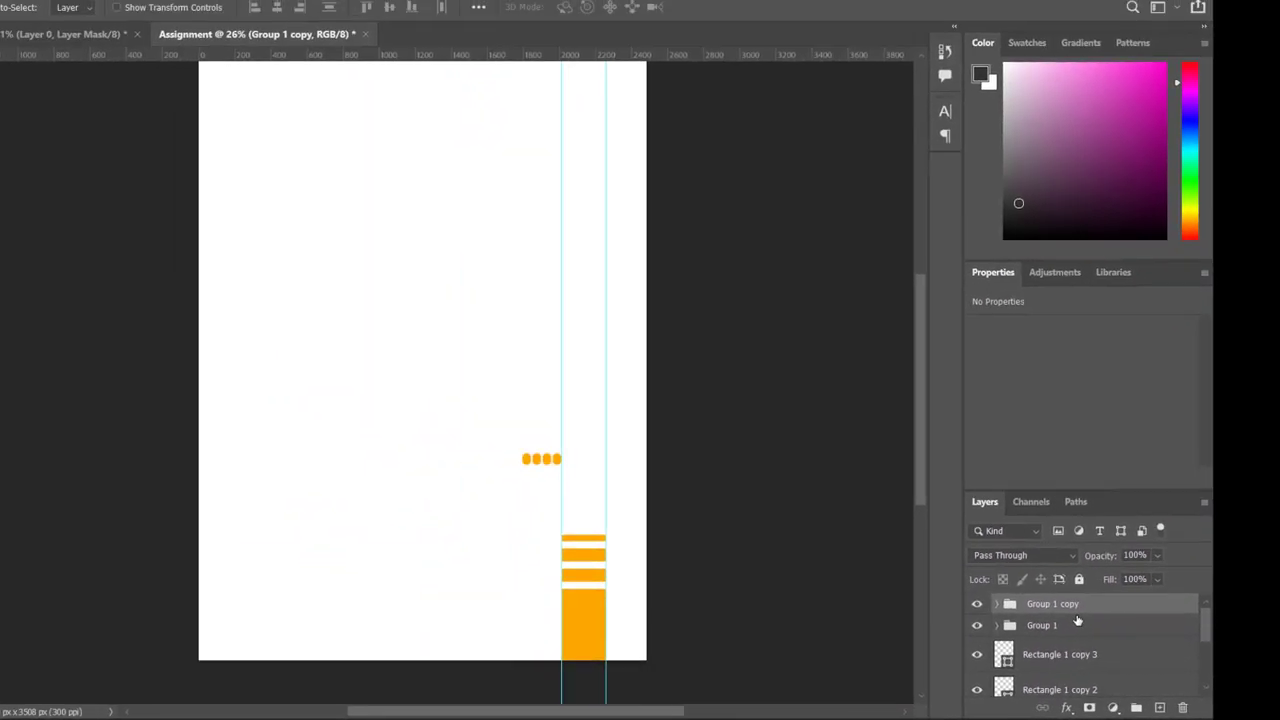
key("shift+Down")
key("shift+Down")
key("shift+Down")
key("shift+Down")
key("shift+Down")
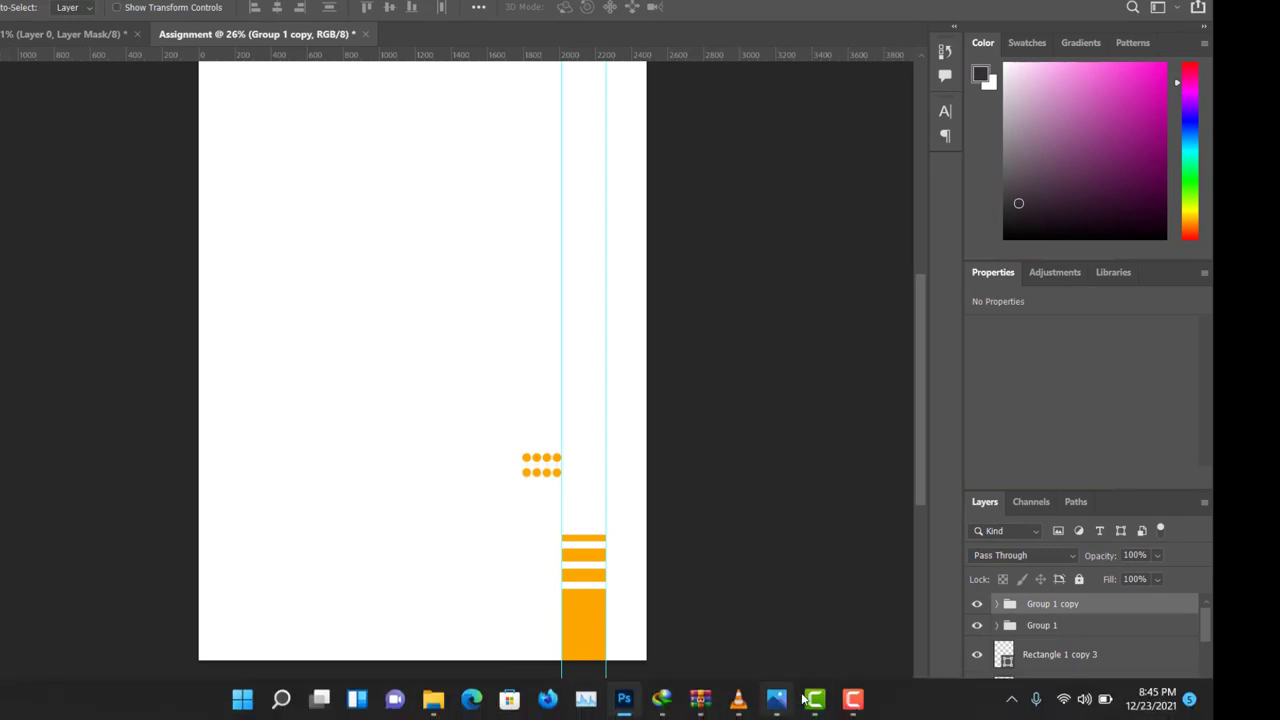
left_click(779, 700)
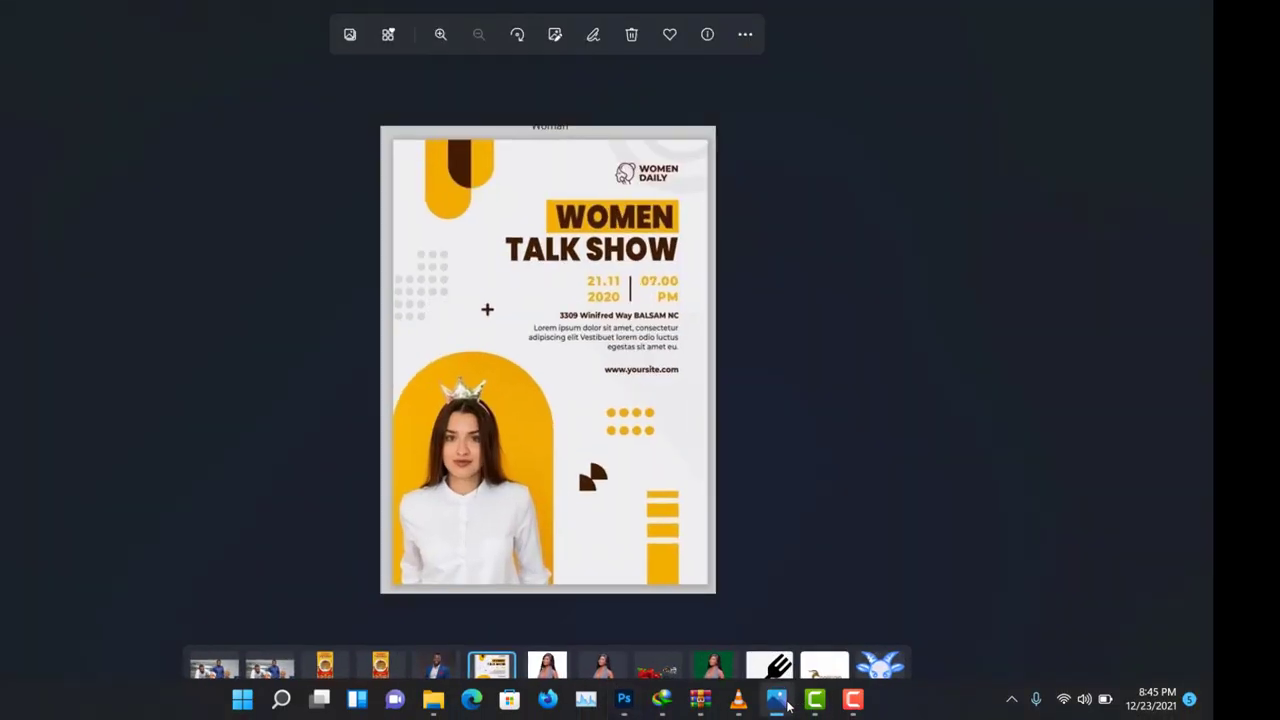
left_click(789, 699)
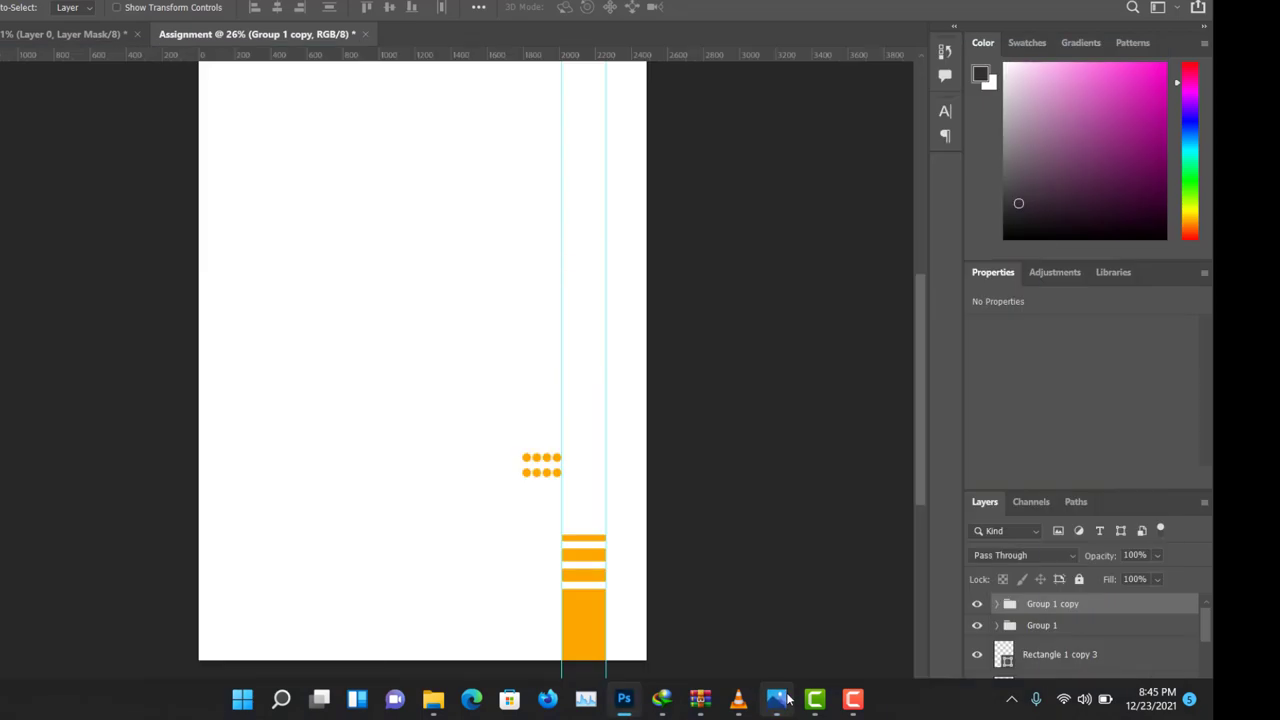
left_click(787, 699)
left_click(787, 699)
left_click(787, 699)
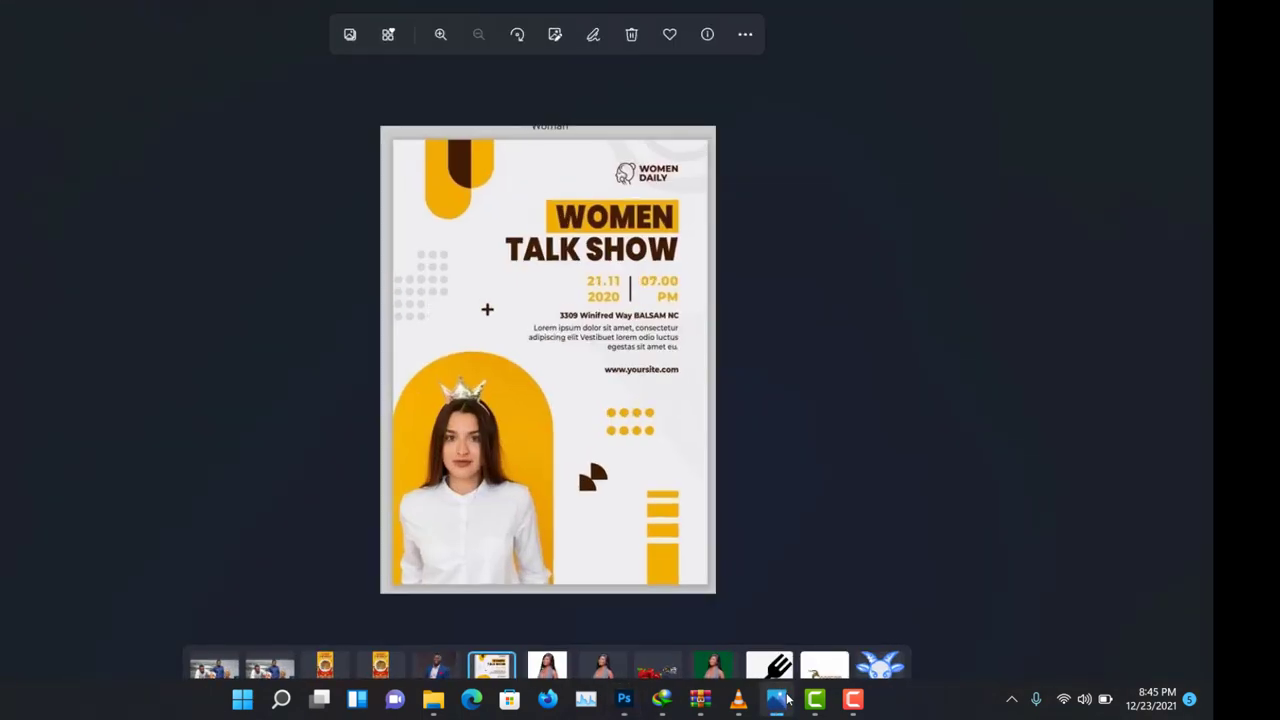
left_click(787, 699)
left_click(787, 699)
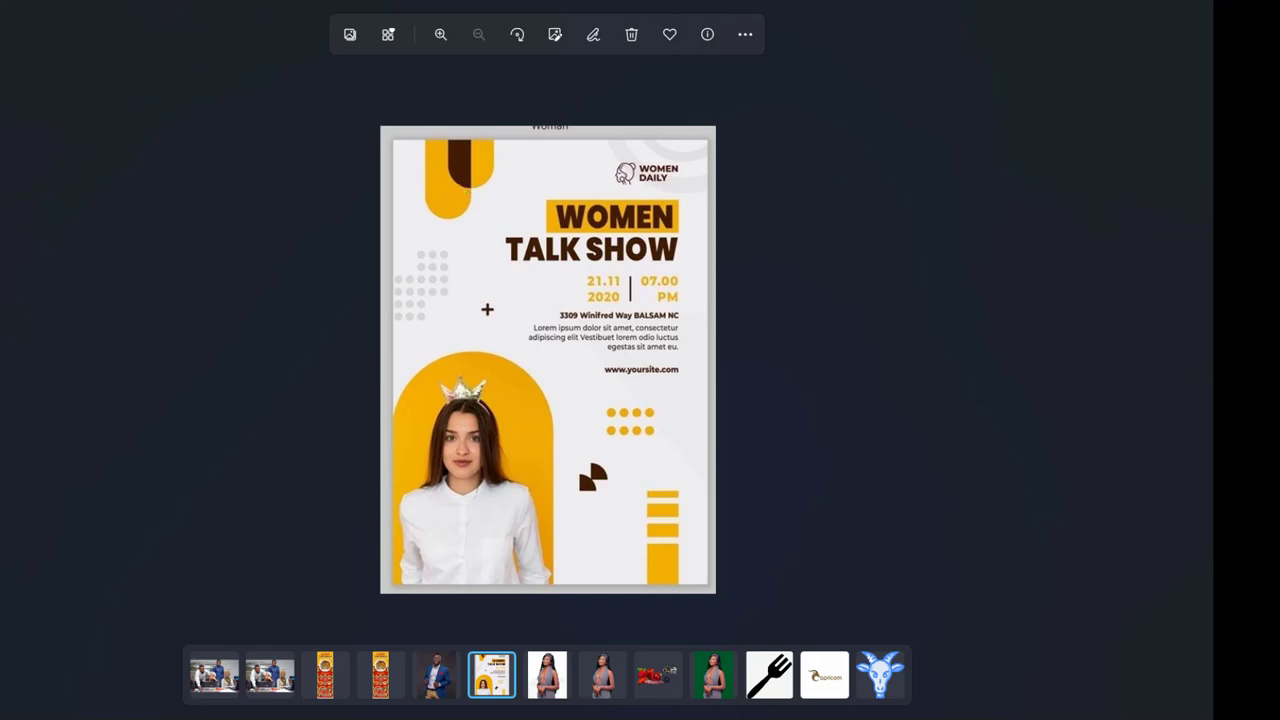
key("alt+Tab")
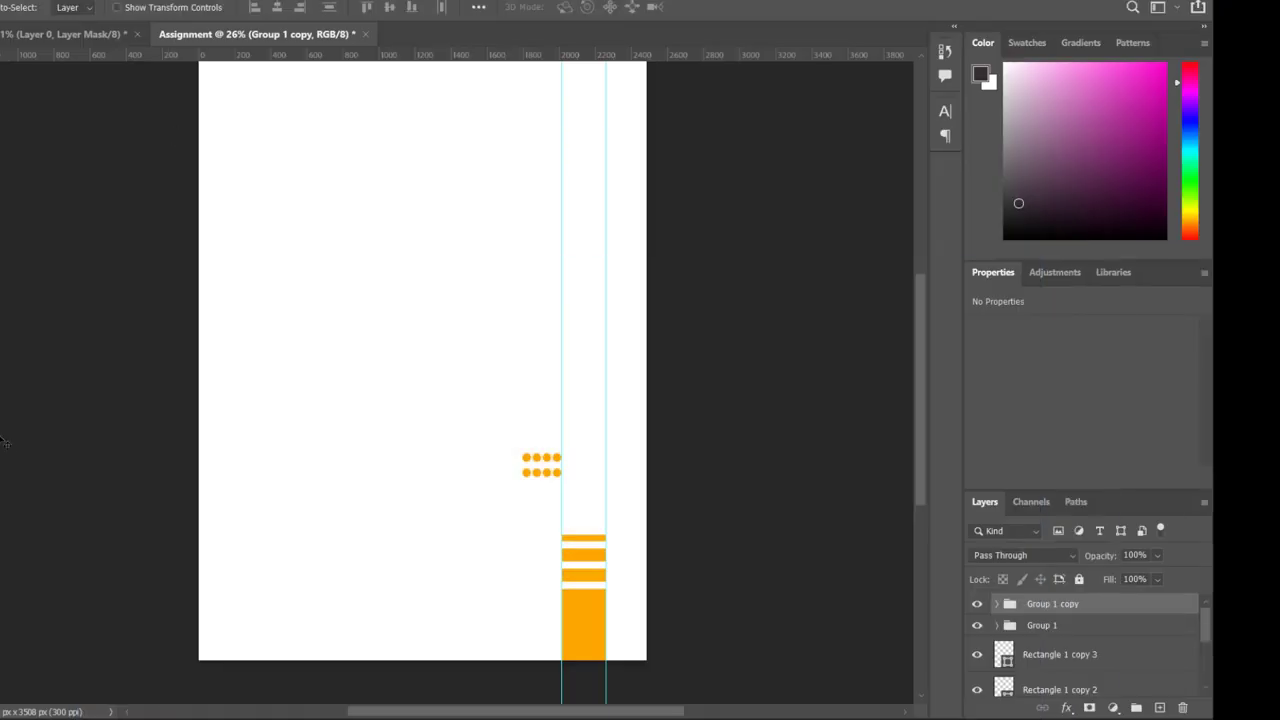
left_click(7, 444)
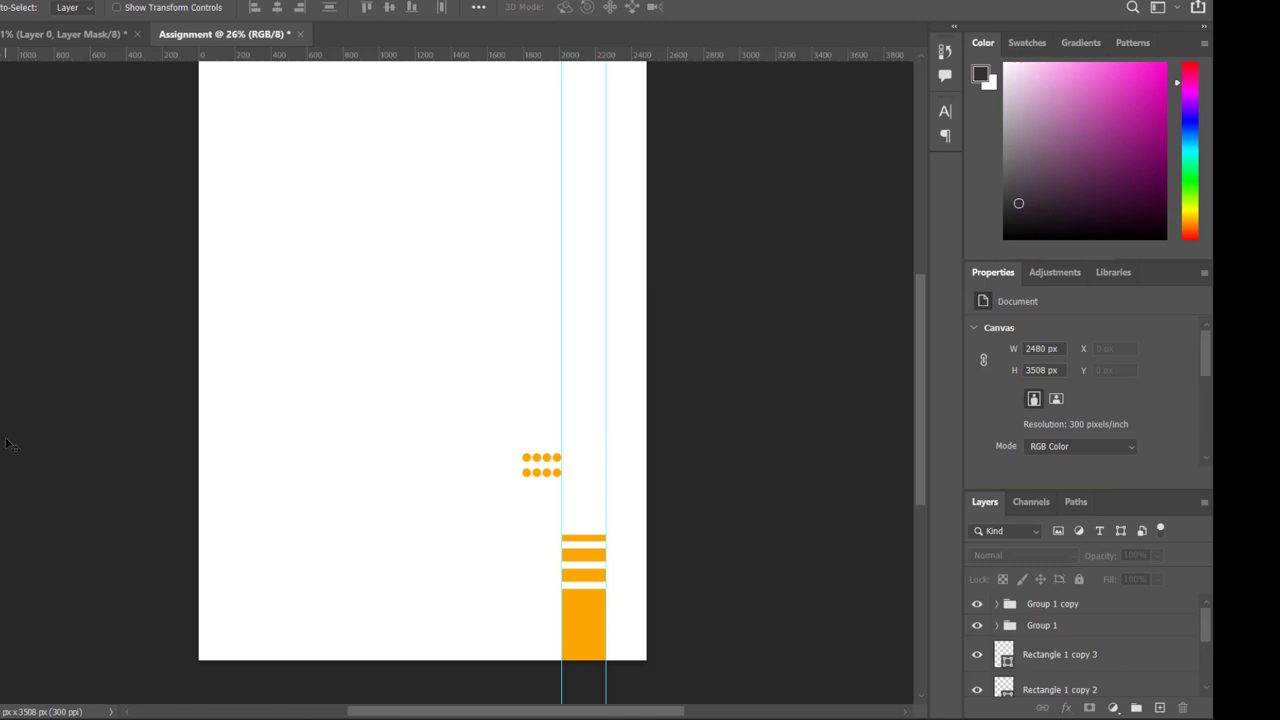
Choose the Rectangle Tool and add a vertical guide near the left page edge.
scroll(7, 444, "up", 2)
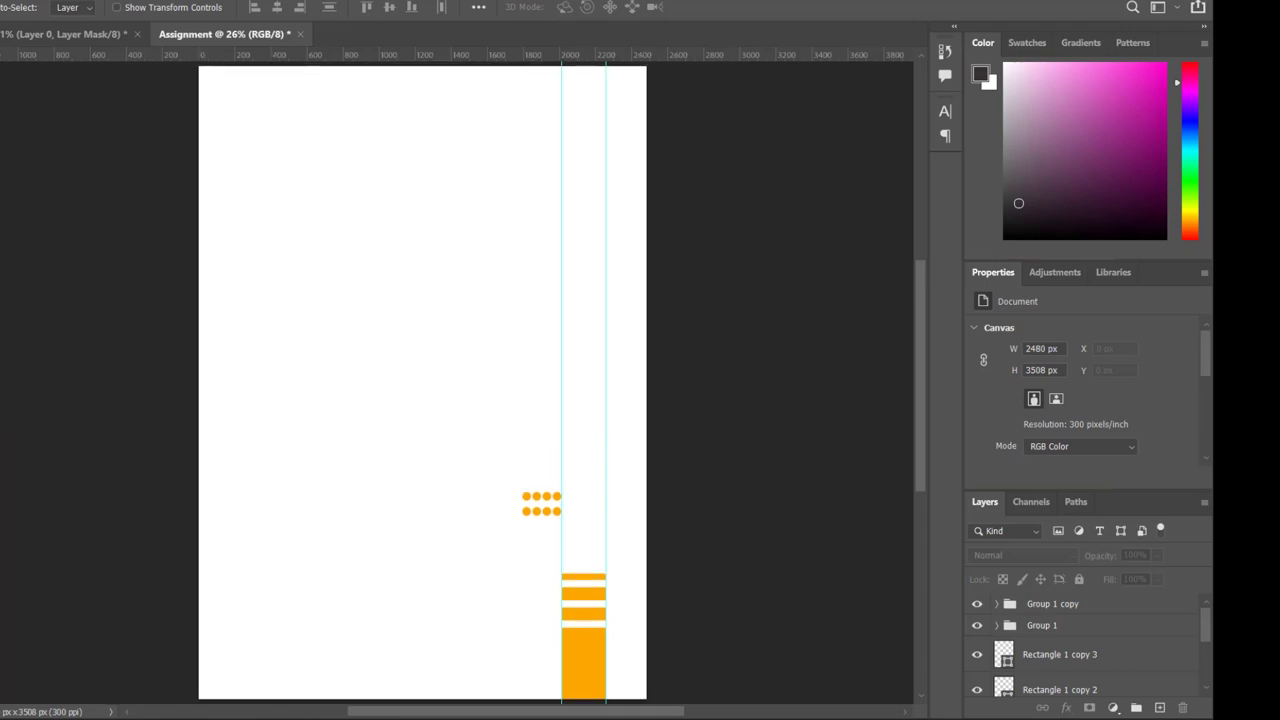
right_click(0, 455)
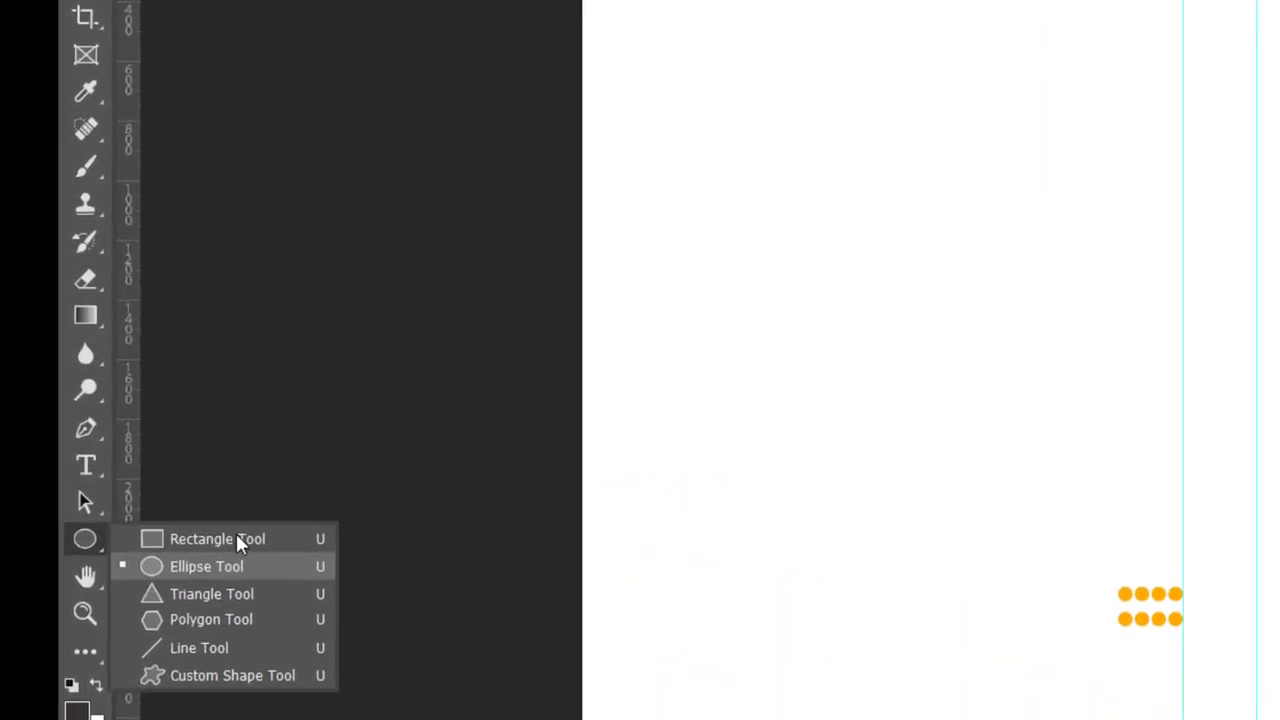
left_click(238, 540)
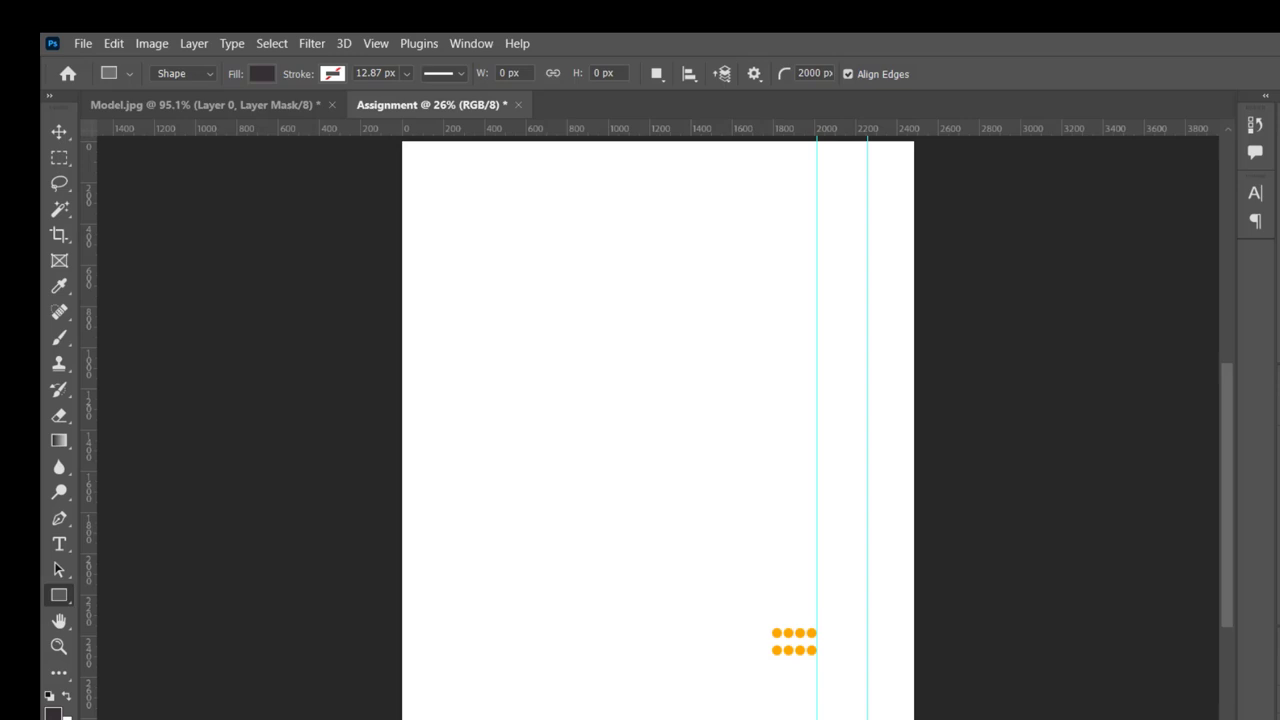
key("alt+Tab")
key("alt+Tab")
left_click_drag(90, 364, 445, 354)
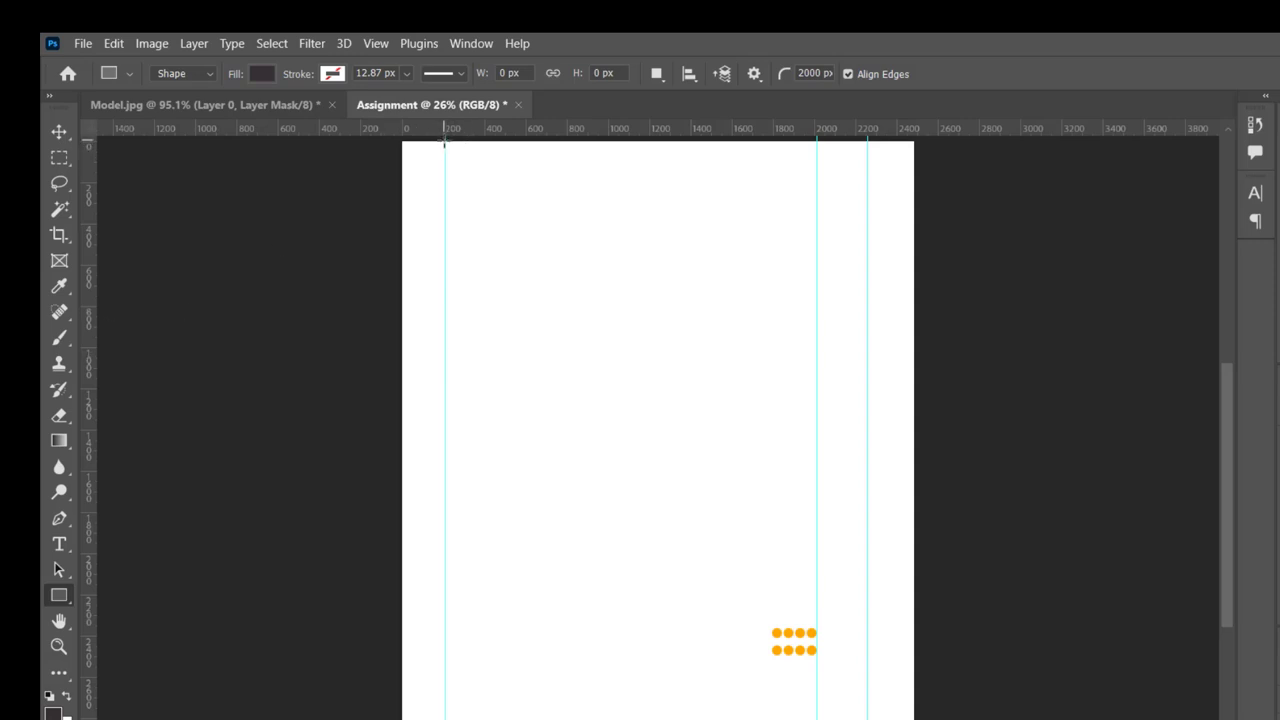
Draw a 398 × 740 px rectangle with 199 px rounded corners from the page top.
left_click_drag(445, 143, 527, 292)
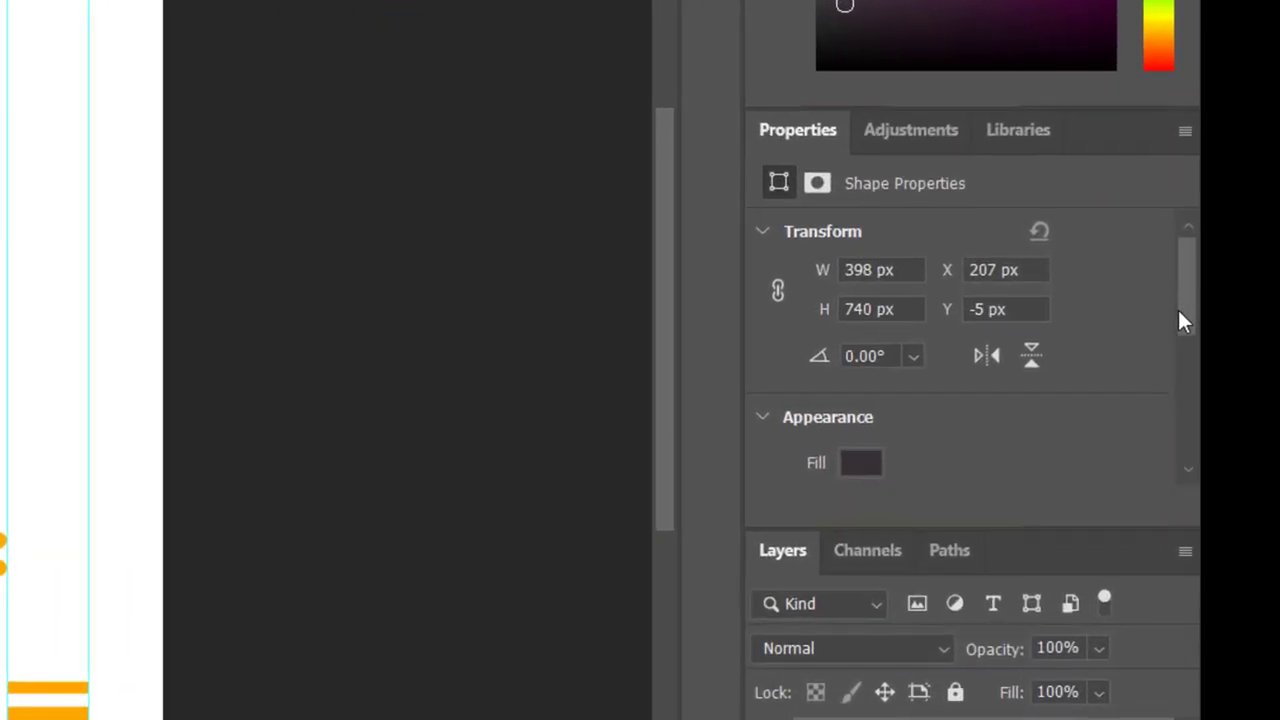
left_click_drag(1231, 411, 1232, 438)
left_click_drag(1183, 375, 1175, 402)
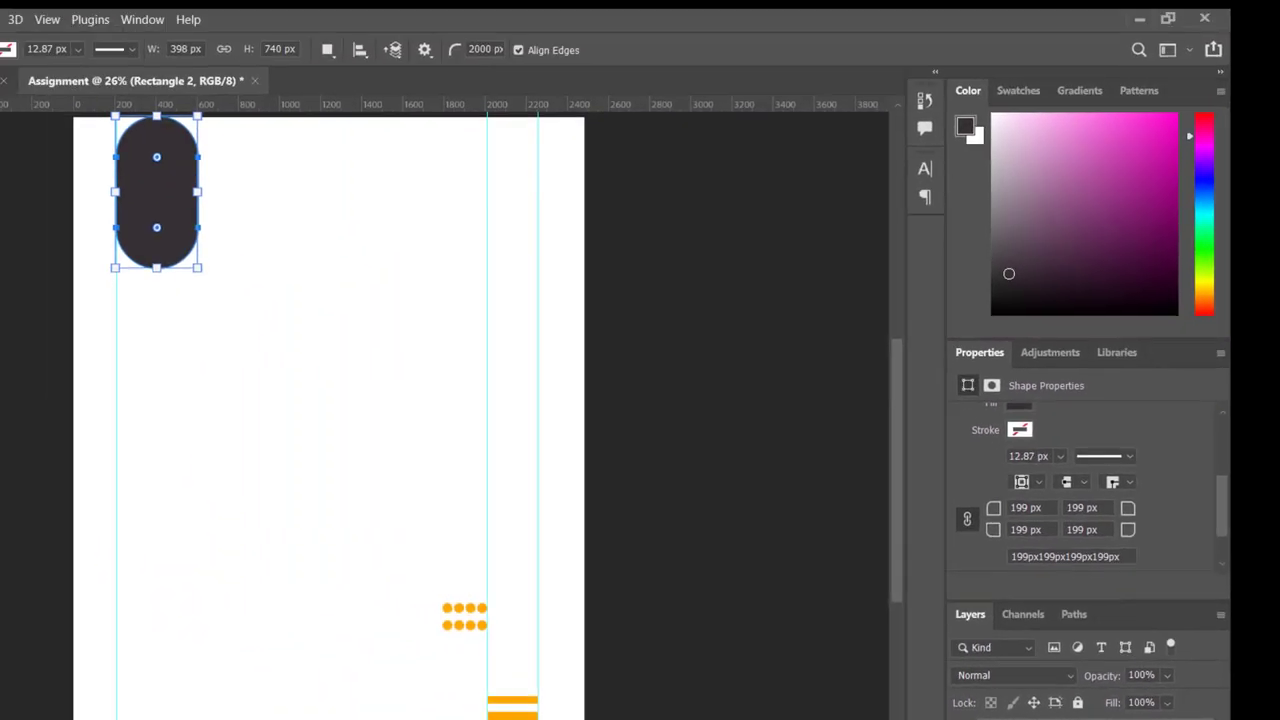
Fill the pill orange and push it partly off the top-left edge of the page.
left_click(1, 73)
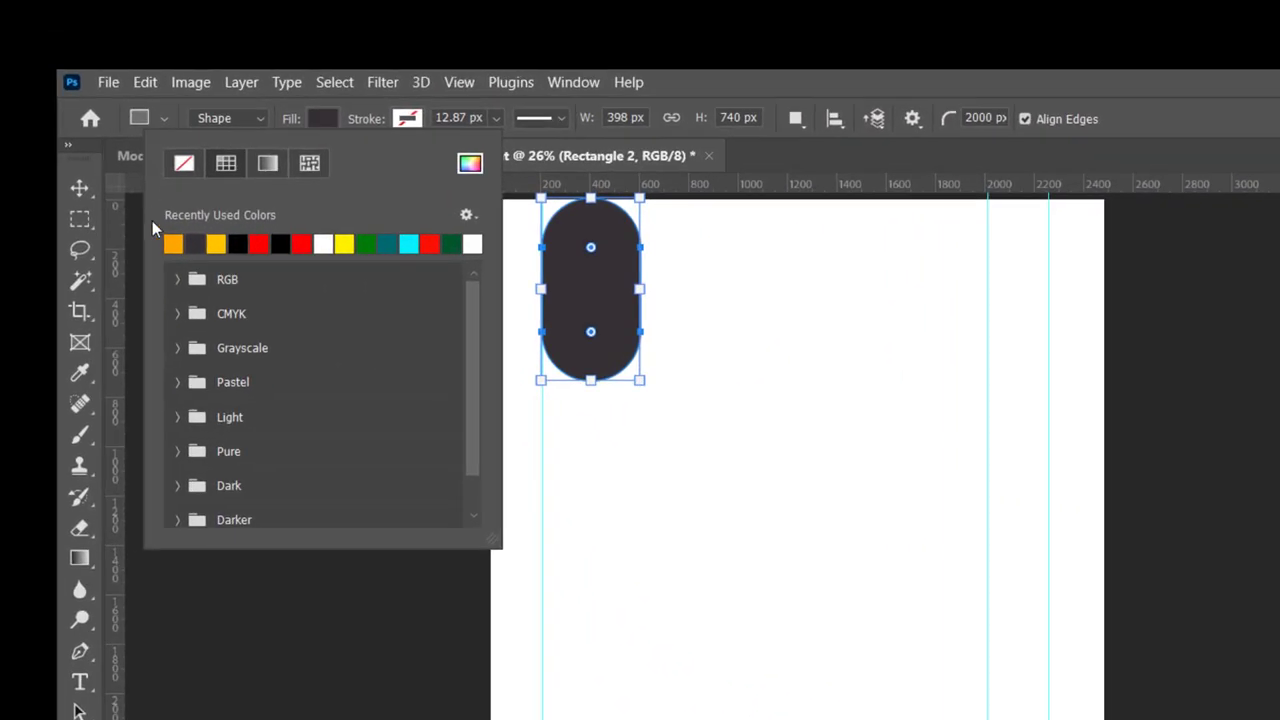
left_click(176, 240)
left_click(80, 190)
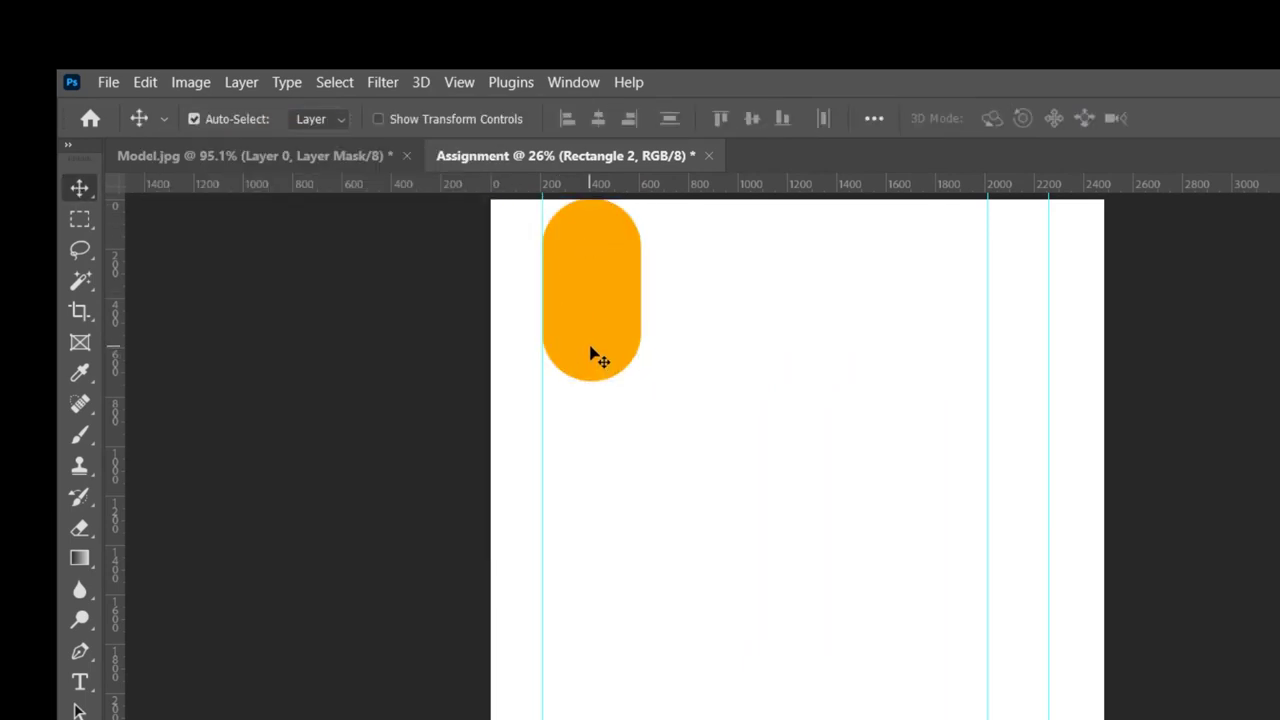
left_click_drag(591, 352, 597, 305)
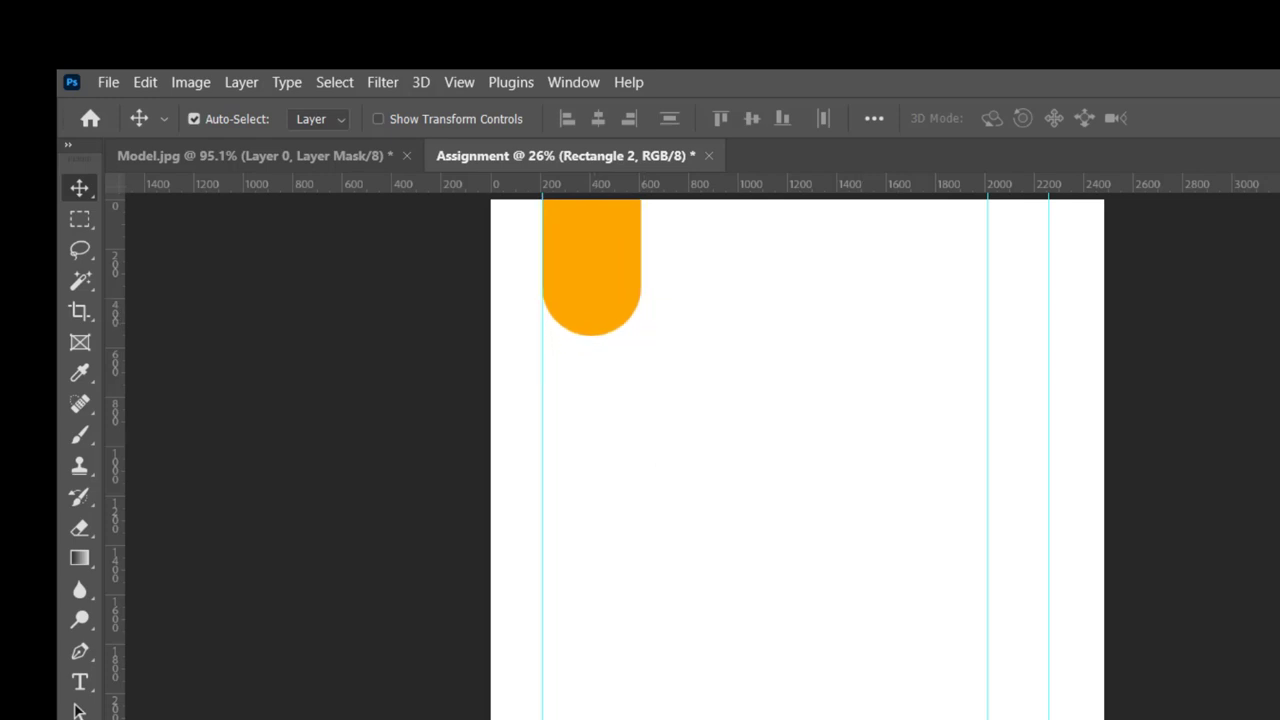
key("alt+Tab")
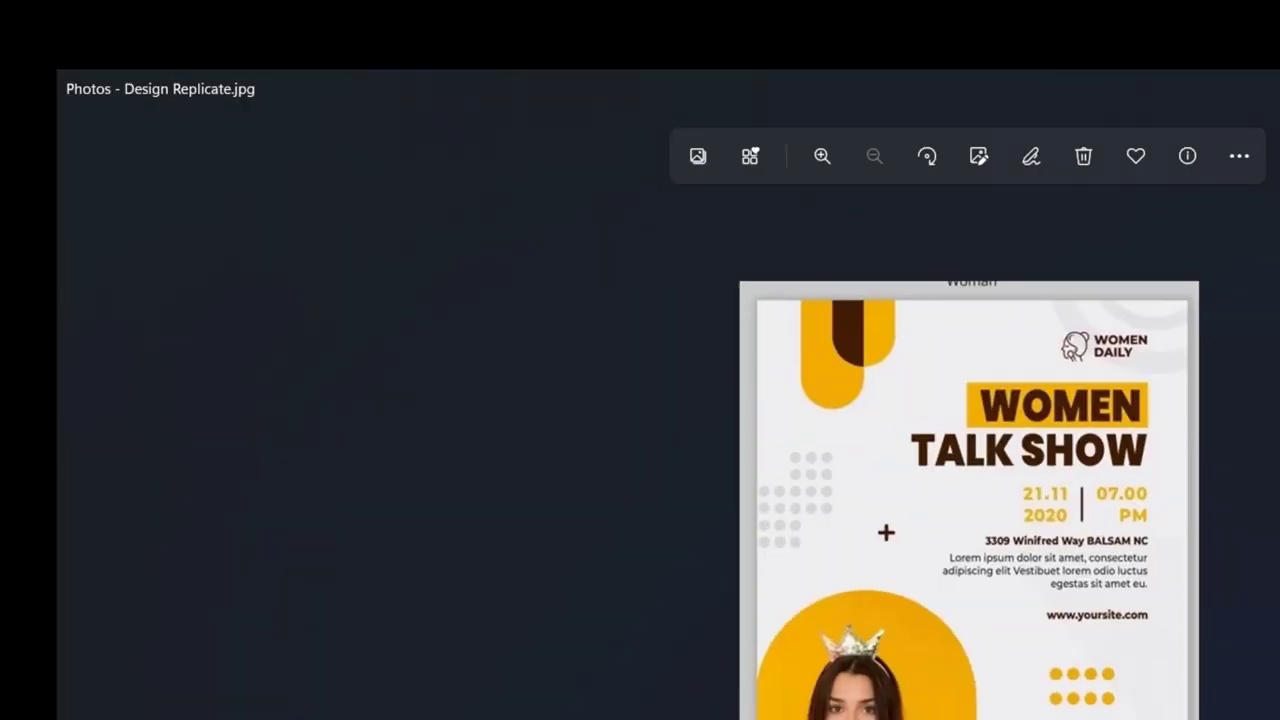
key("alt+Tab")
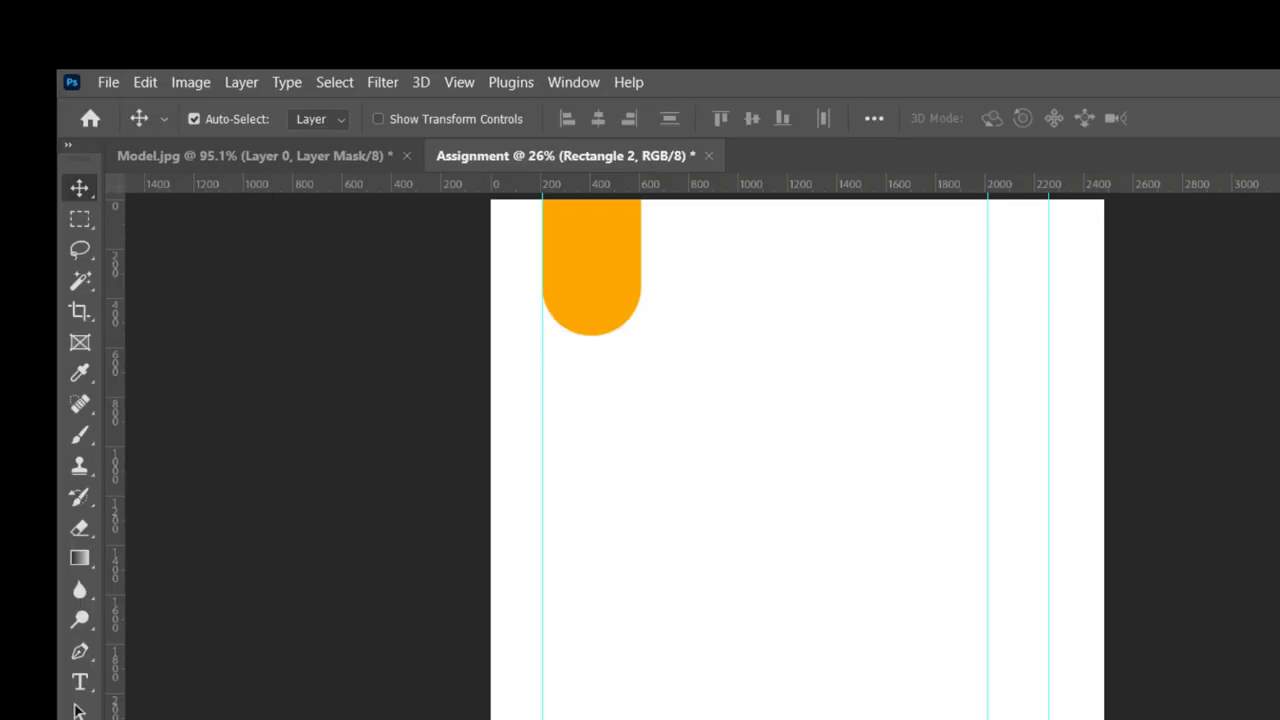
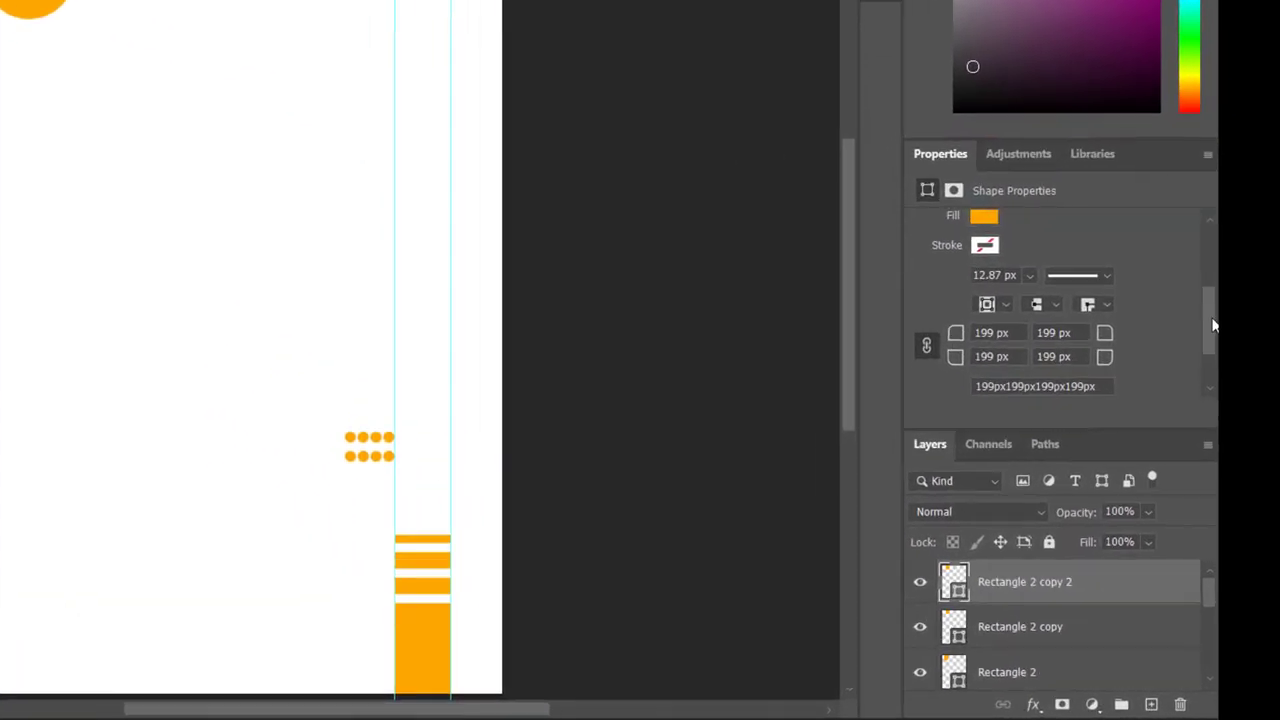
Fill the Rectangle 2 copy 2 top shape with black from Recently Used Colors.
scroll(1132, 411, "up", 2)
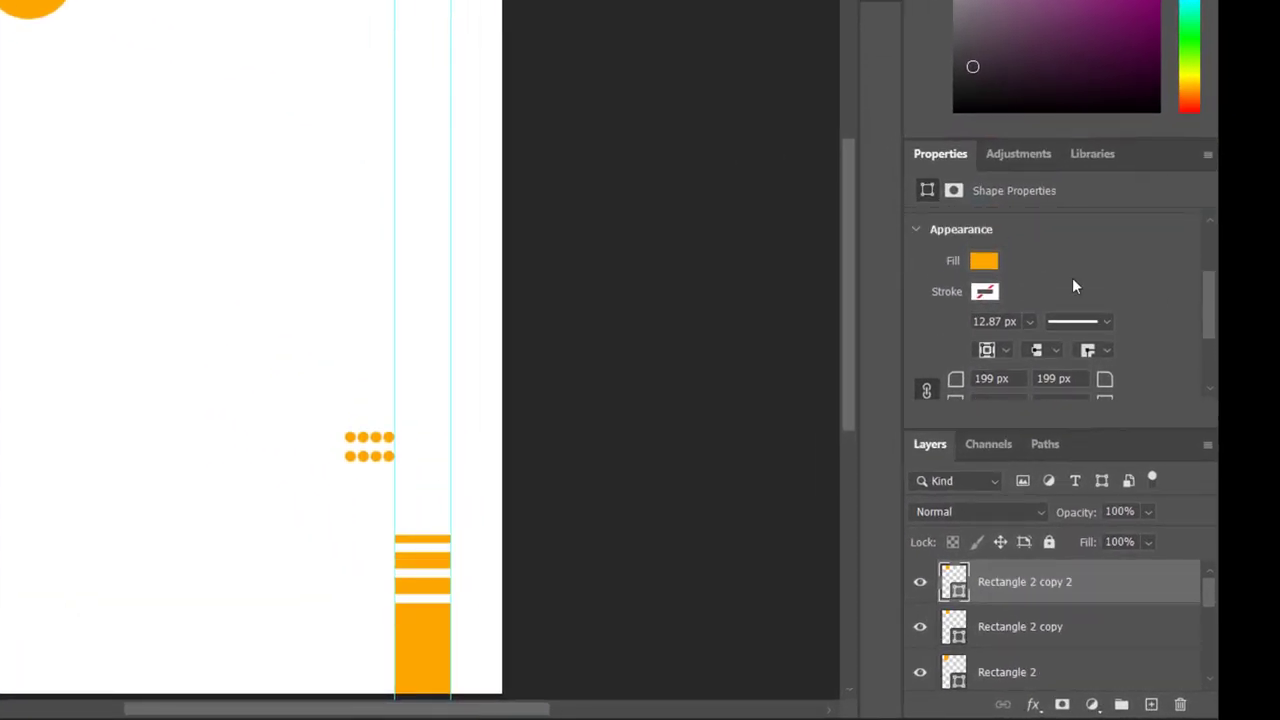
left_click(980, 262)
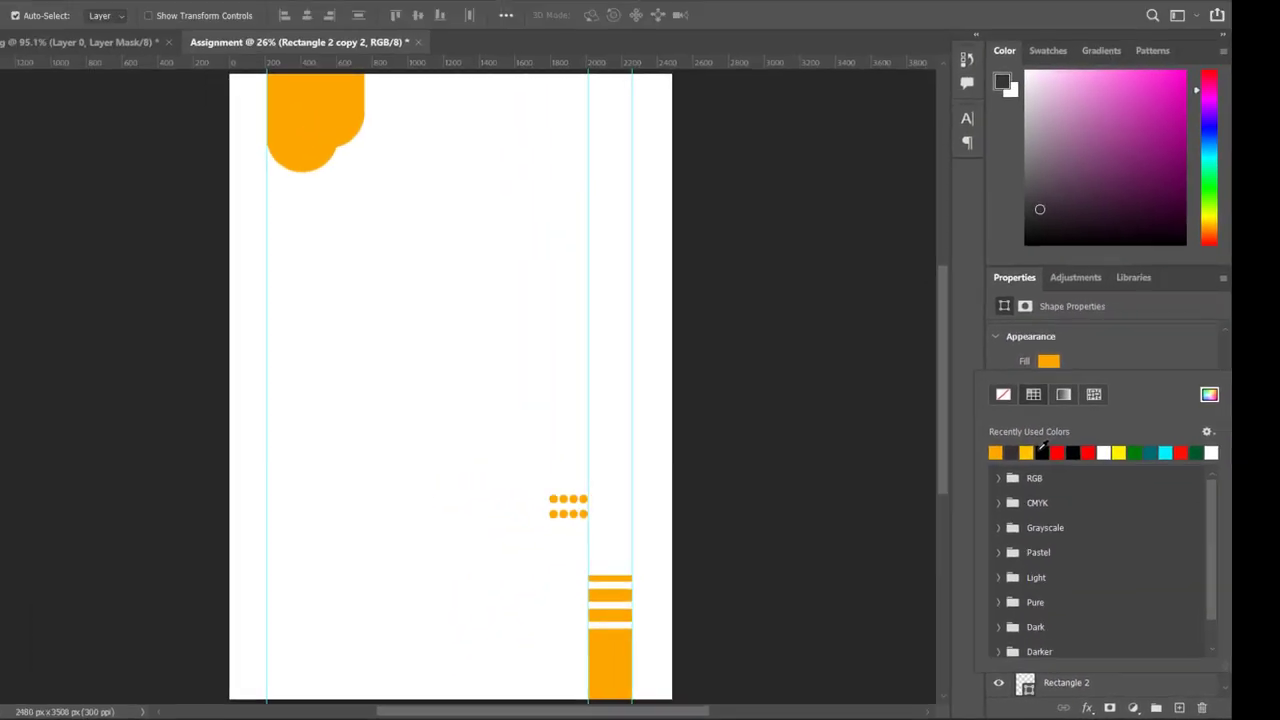
left_click(977, 372)
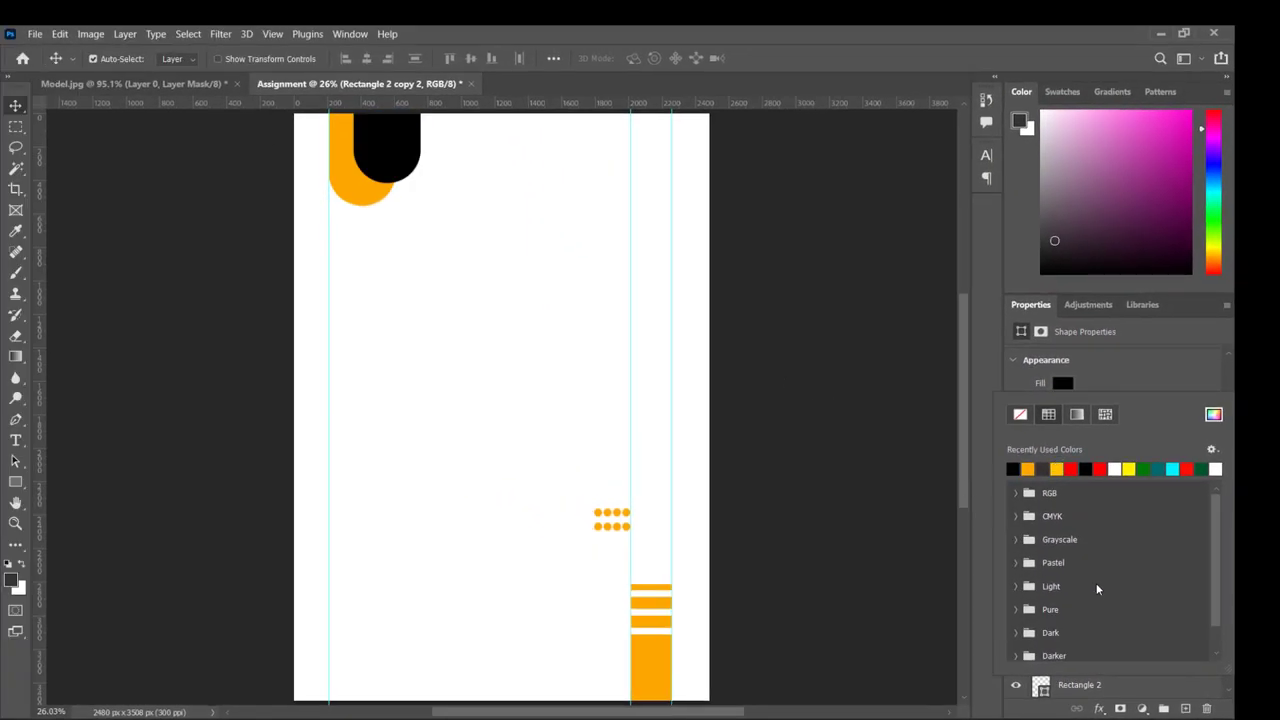
left_click(883, 601)
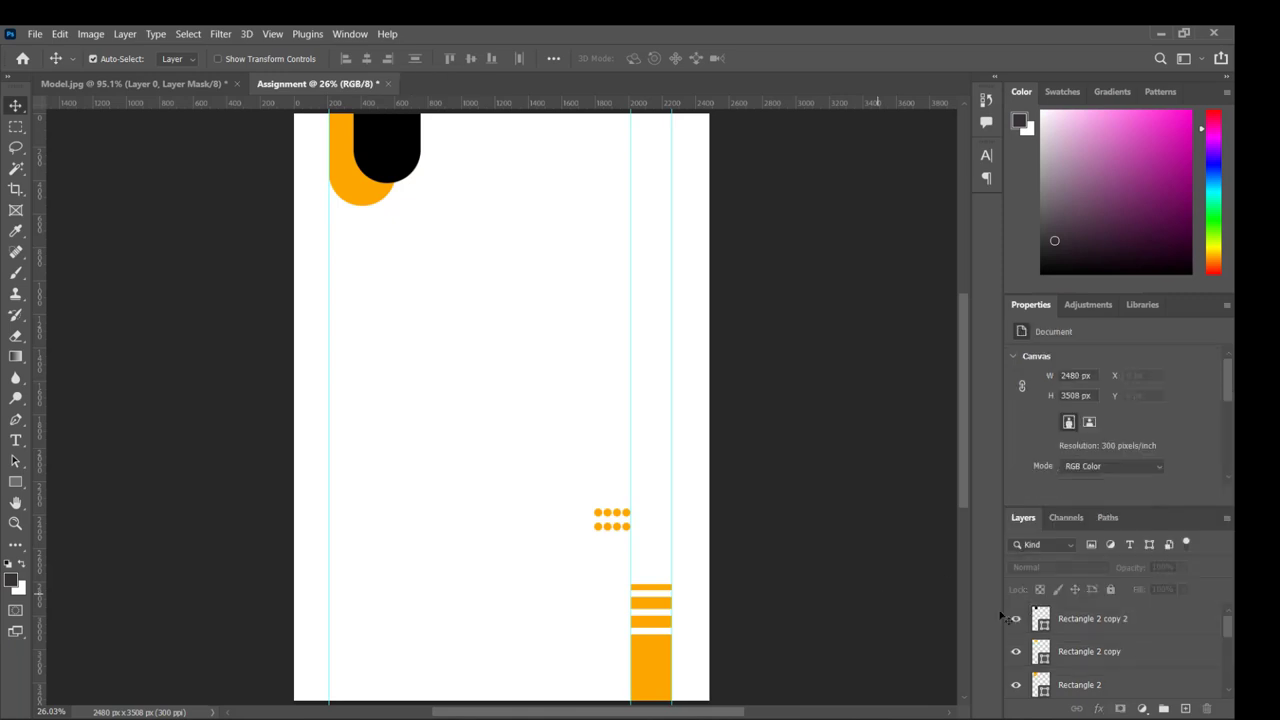
left_click(1077, 633)
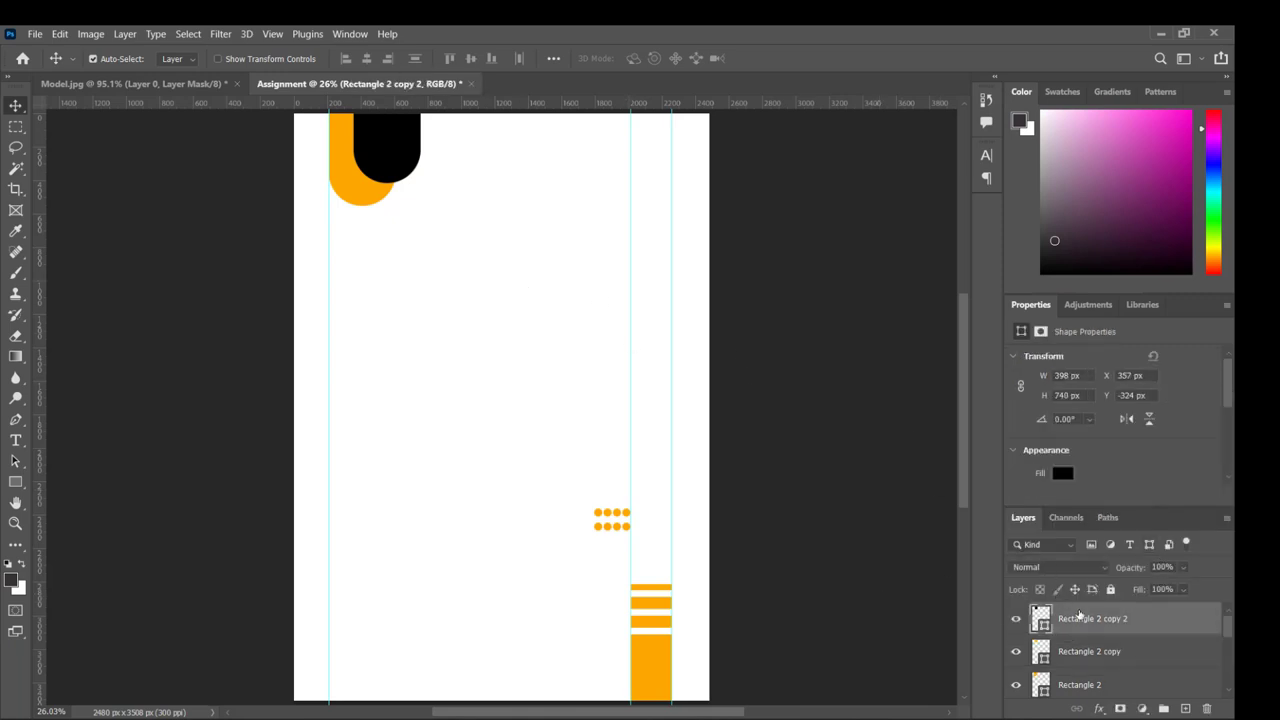
Rasterize the Rectangle 2 copy 2 layer and pick the Rectangular Marquee tool.
right_click(1087, 621)
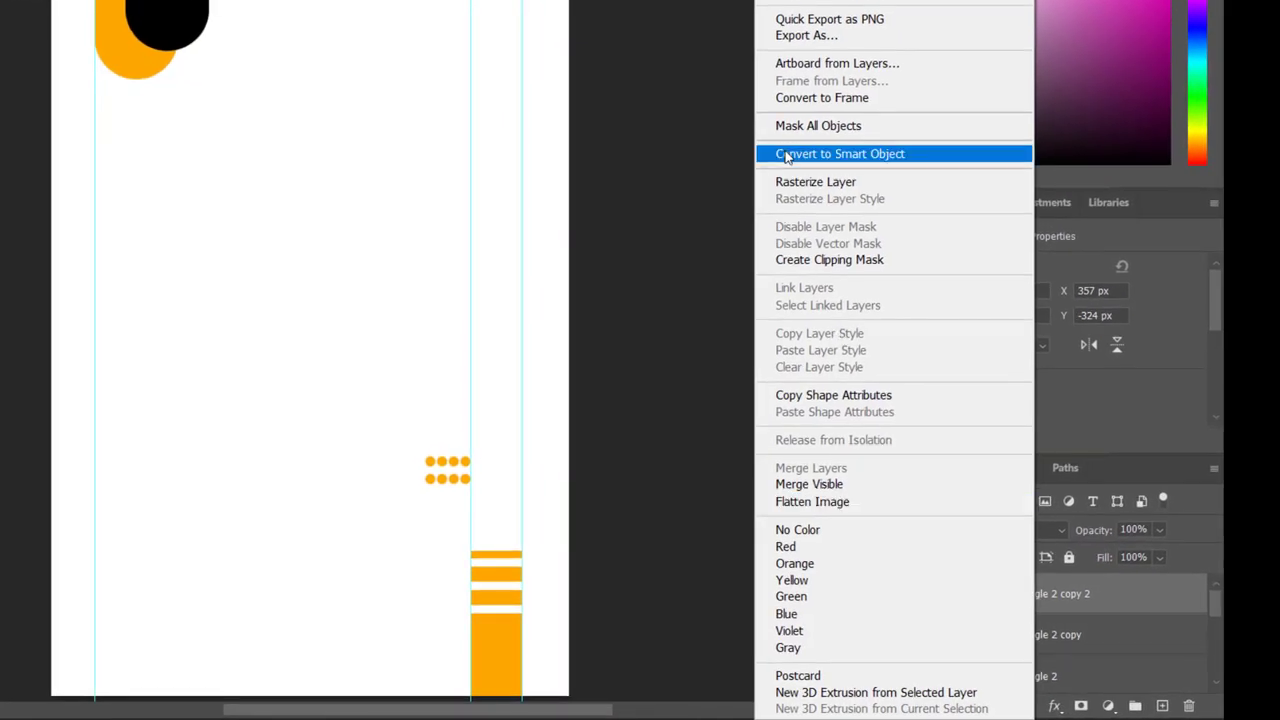
left_click(805, 182)
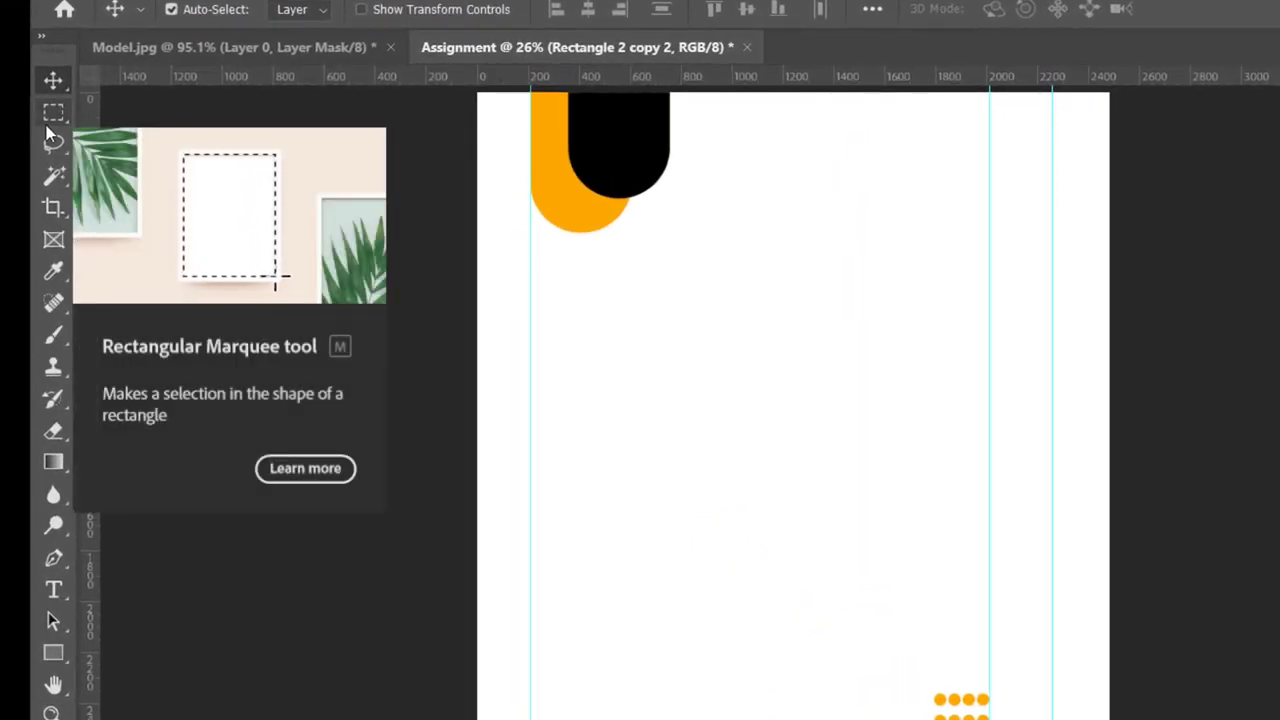
left_click(46, 125)
left_click(46, 125)
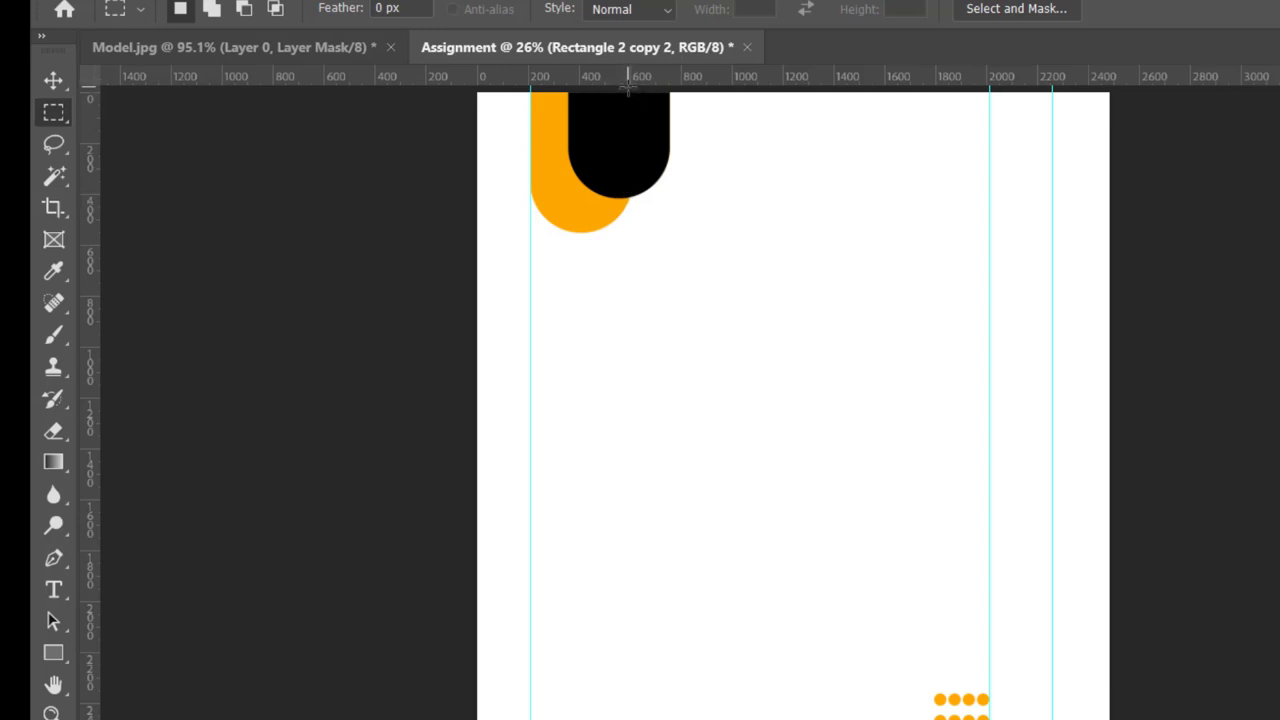
left_click_drag(629, 90, 529, 267)
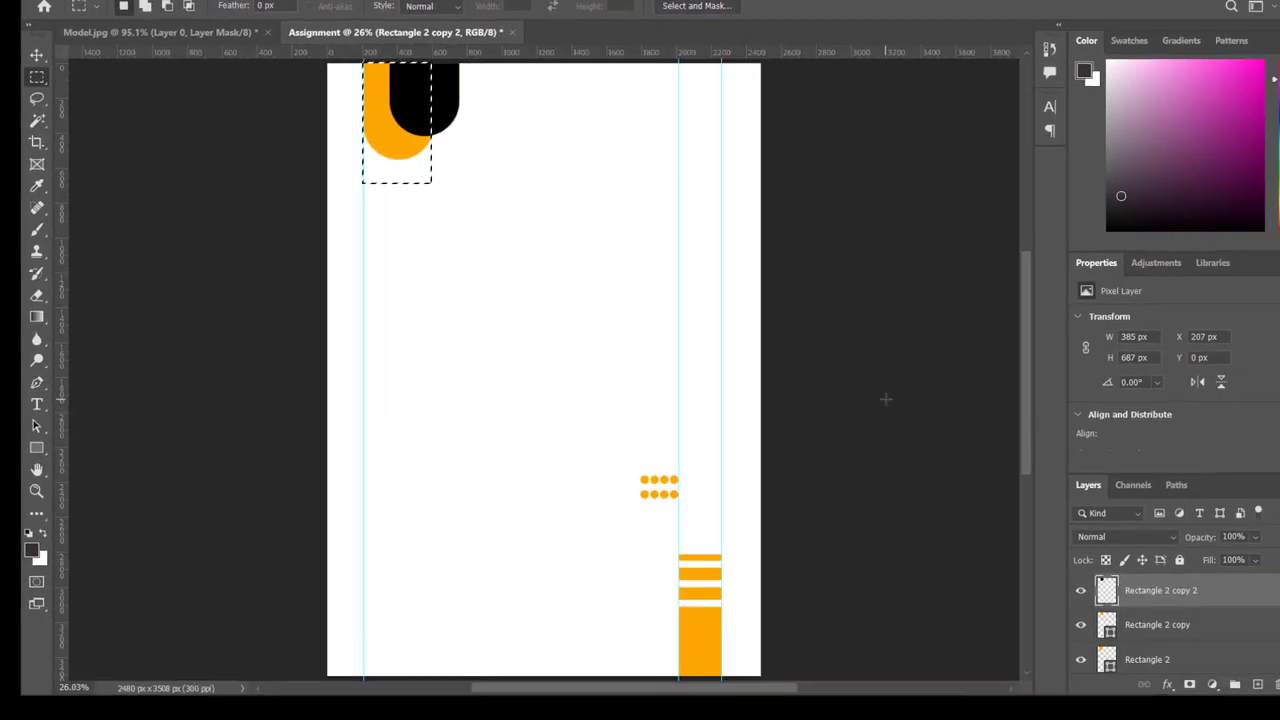
left_click(154, 116)
Marquee the black shape's right half and delete those pixels.
left_click(44, 80)
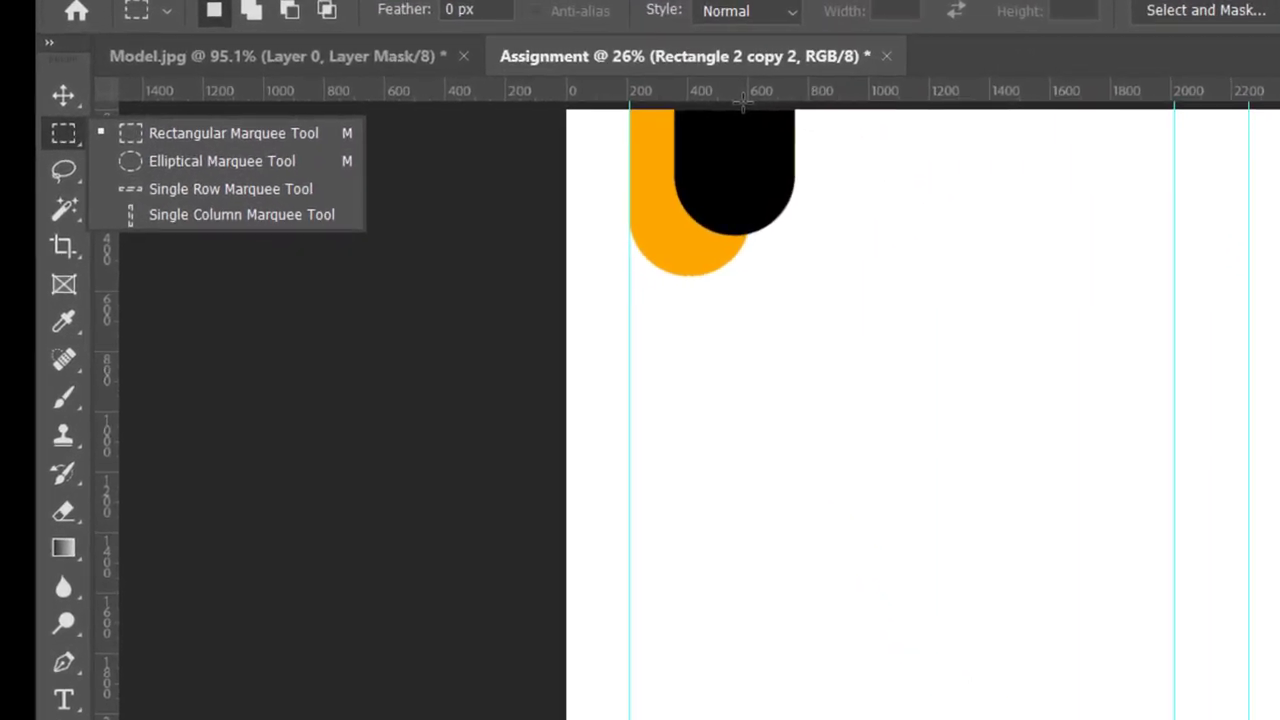
left_click_drag(429, 63, 510, 184)
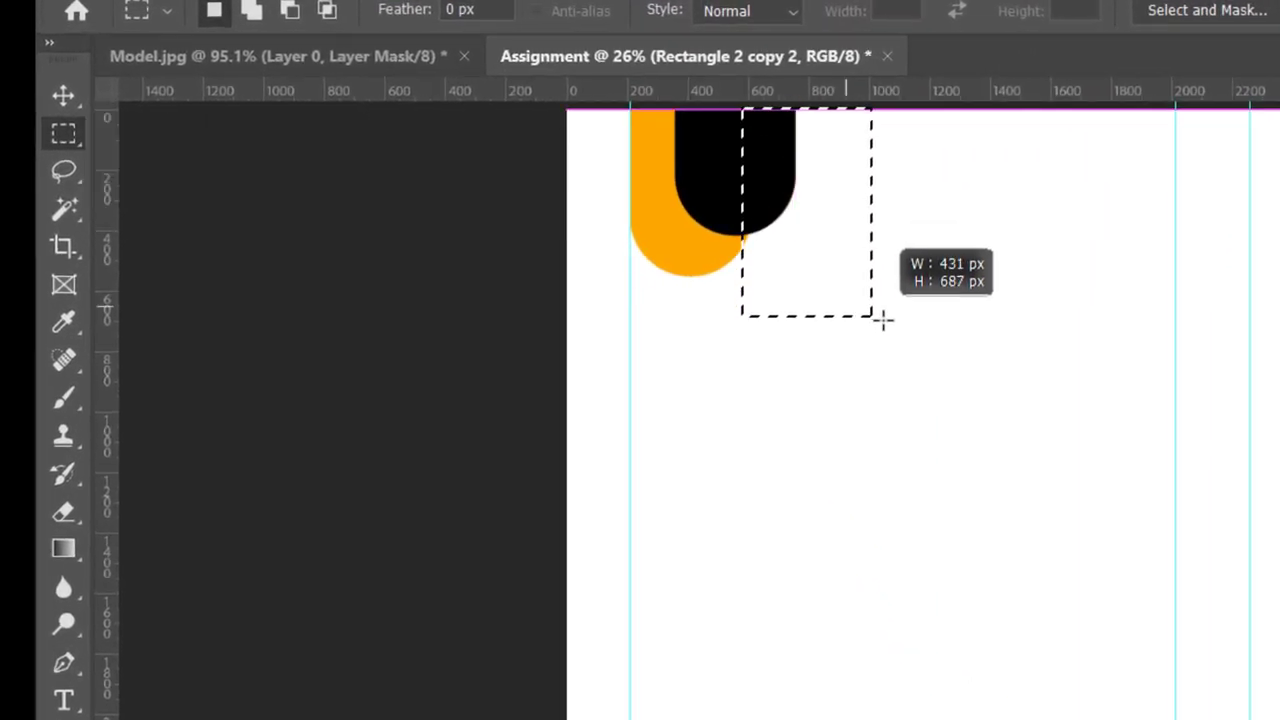
left_click_drag(882, 318, 903, 326)
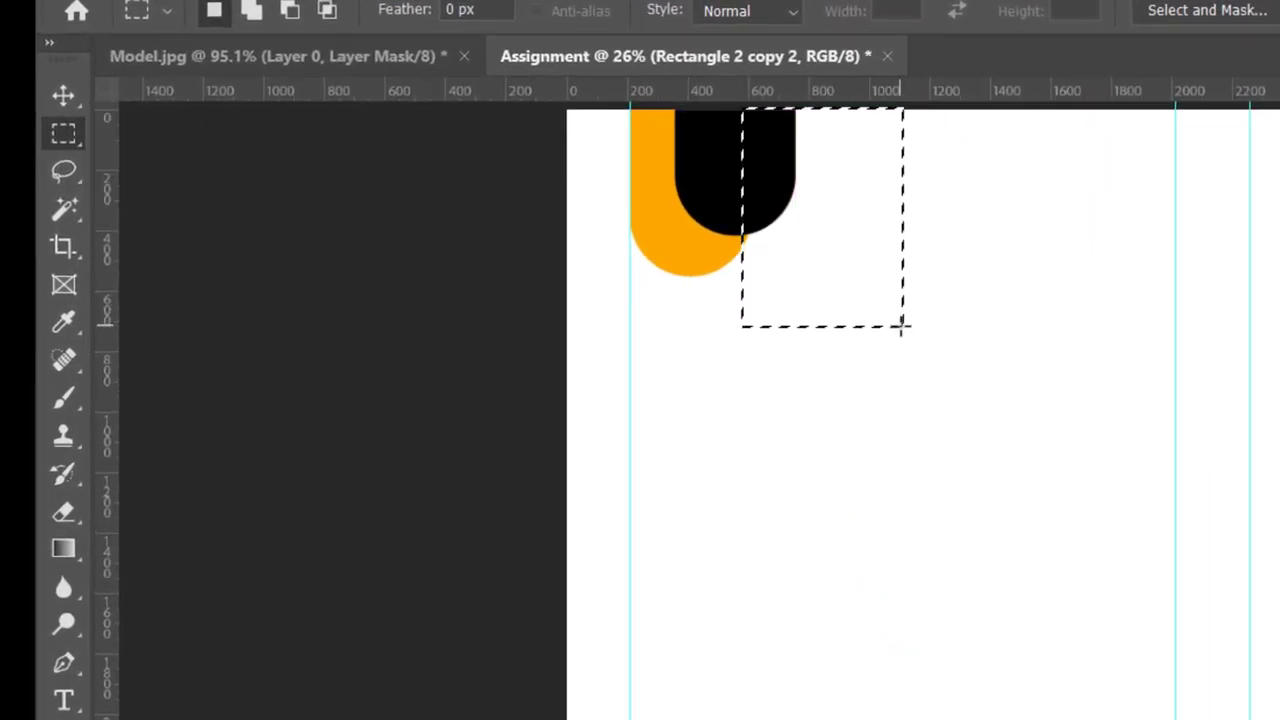
key("shift+Right")
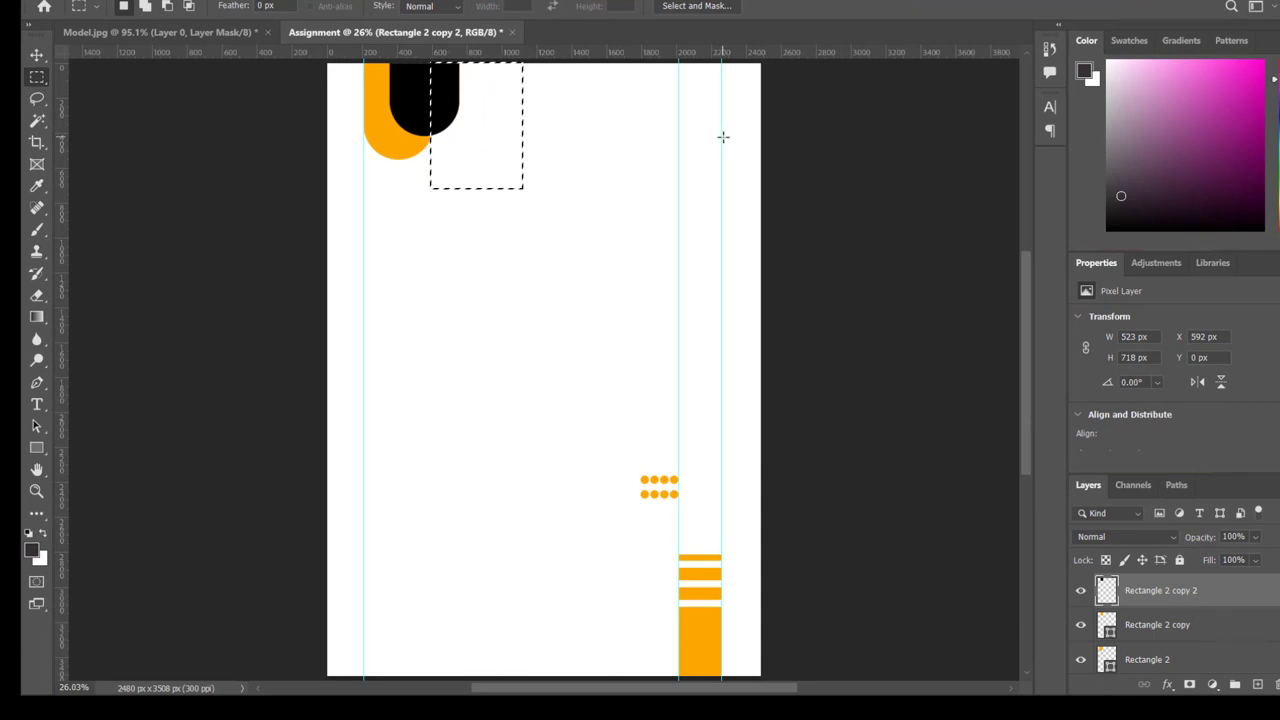
key("Delete")
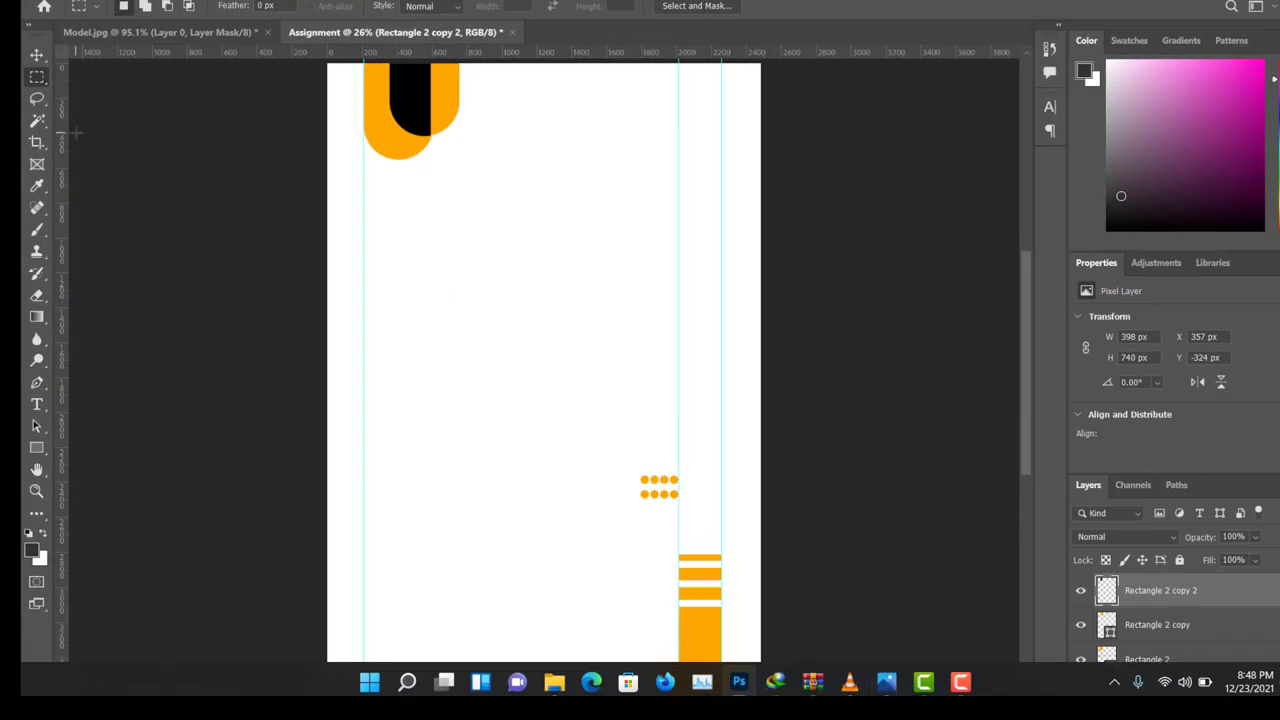
left_click(40, 55)
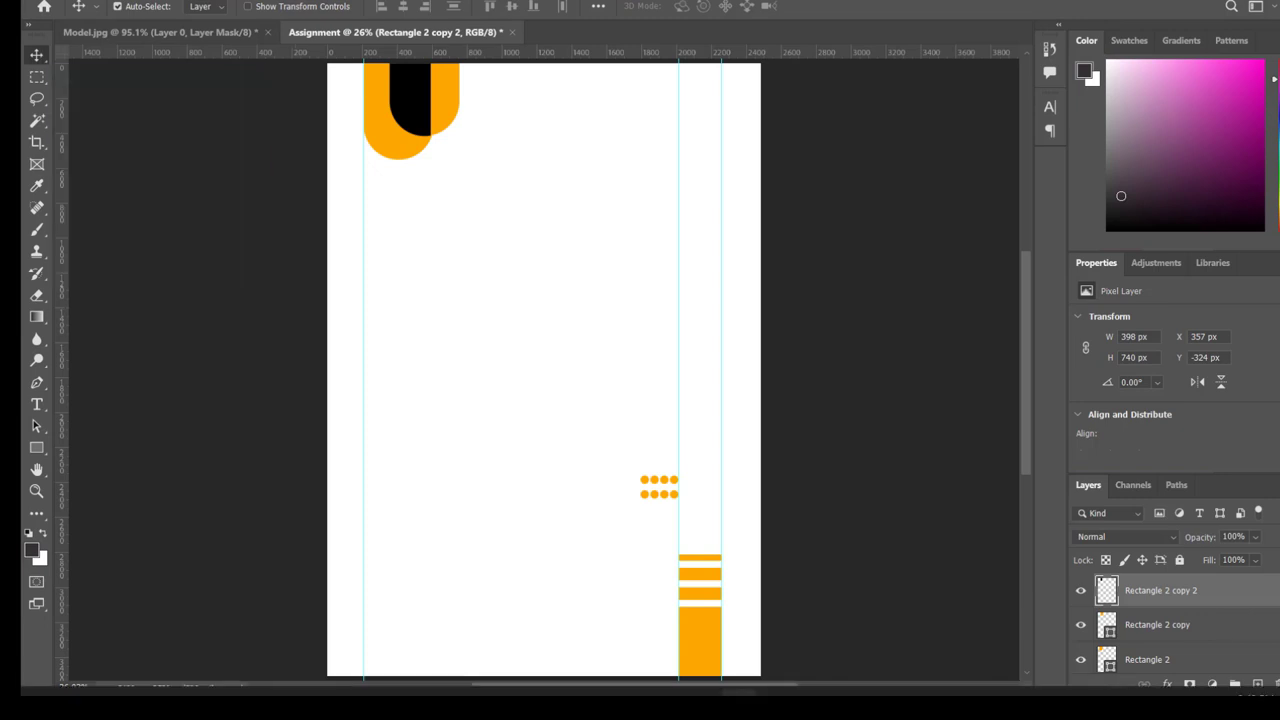
left_click(892, 686)
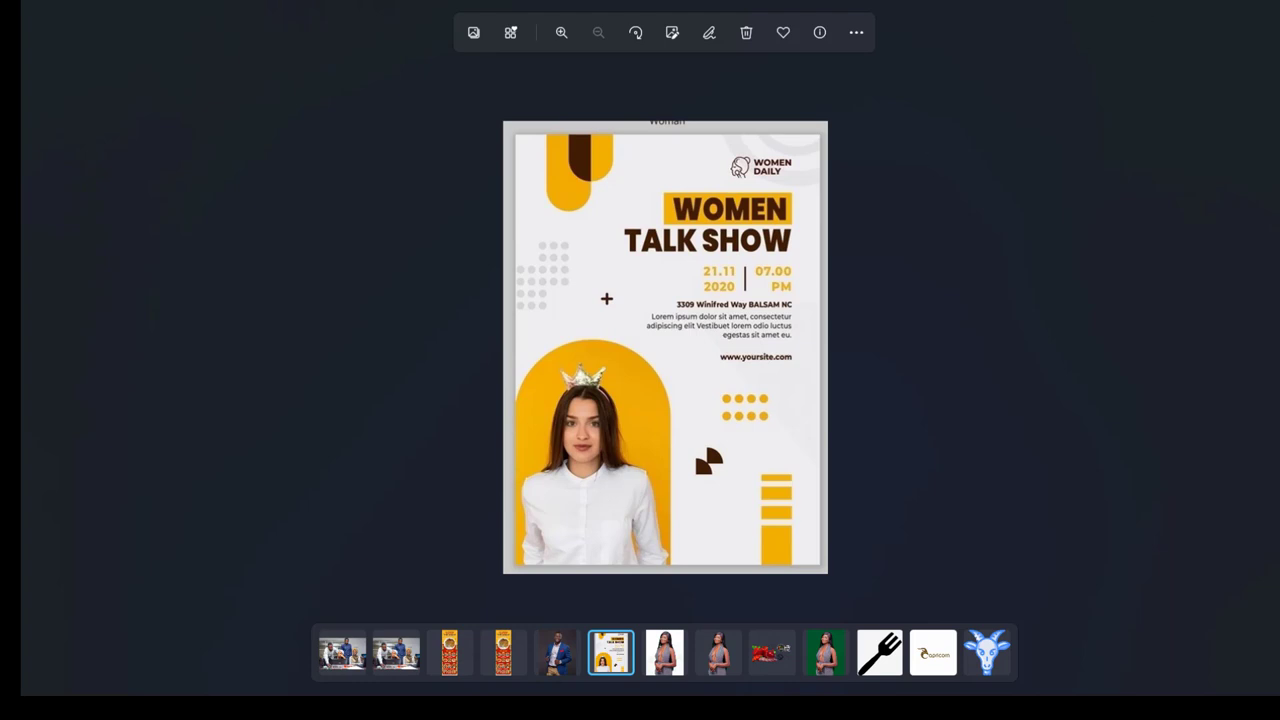
key("alt+Tab")
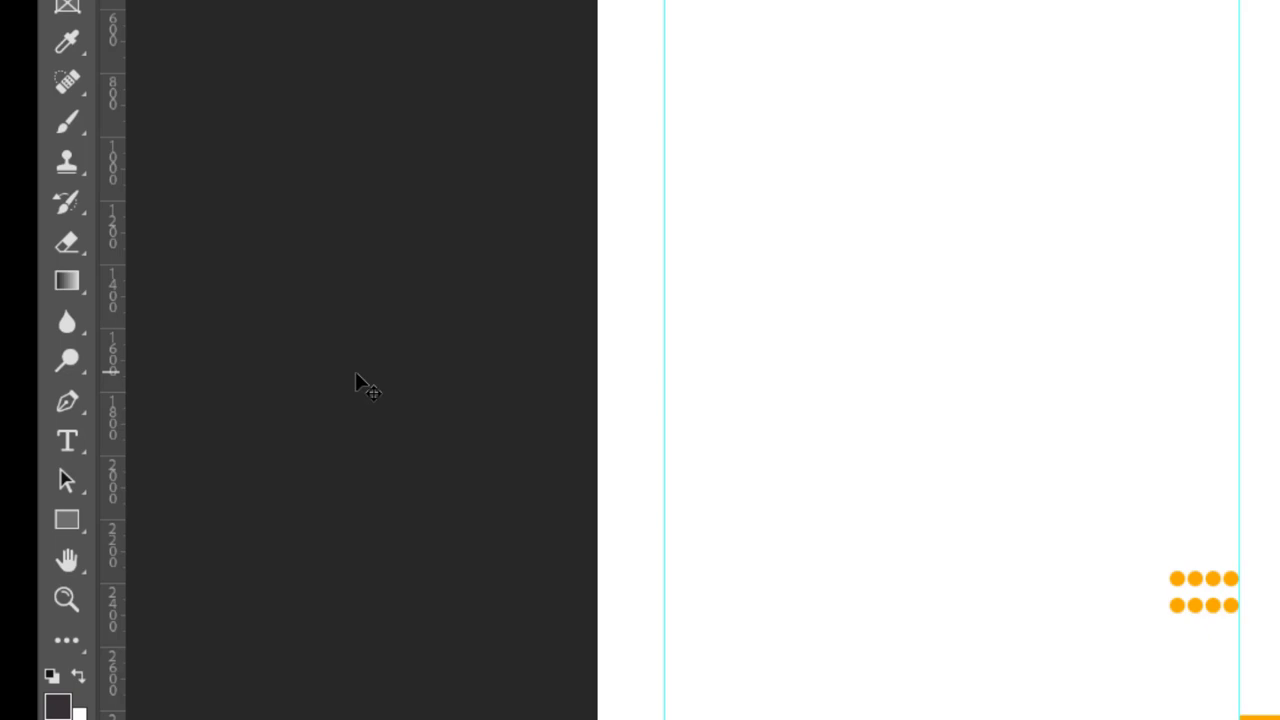
Set the Rectangle Tool's fill to the flyer's orange swatch.
left_click(68, 518)
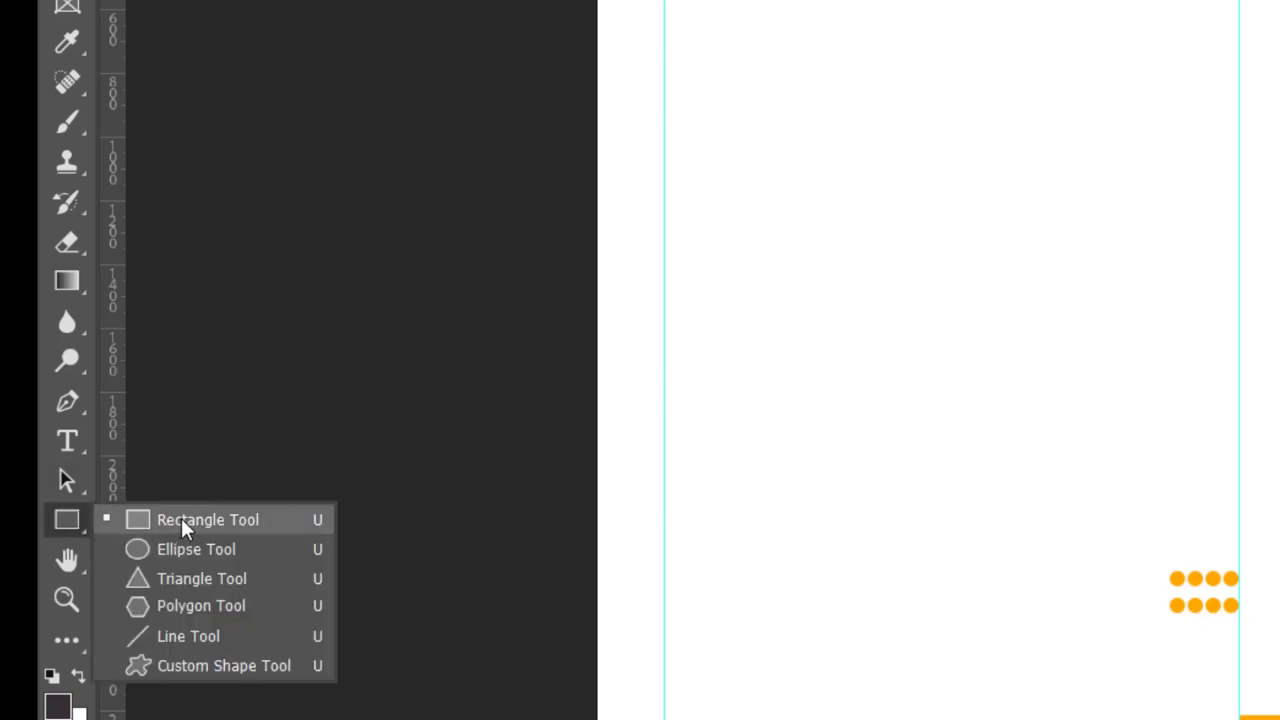
left_click(181, 518)
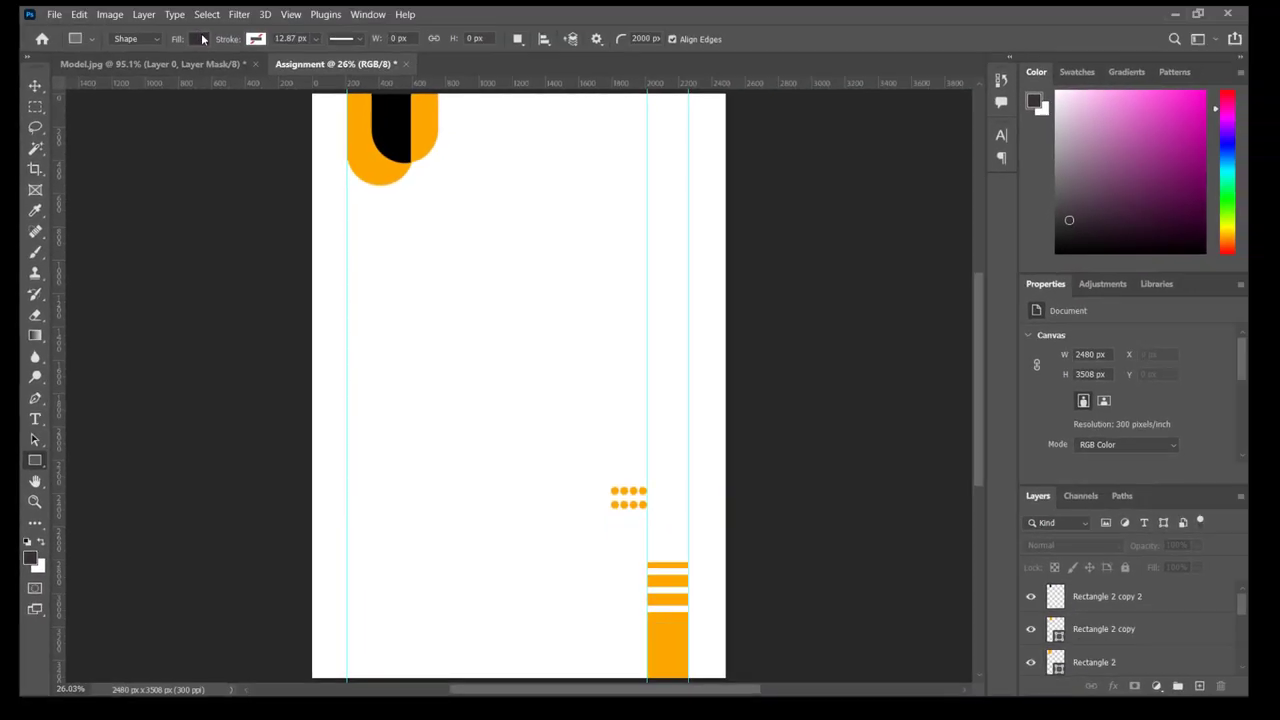
left_click(201, 38)
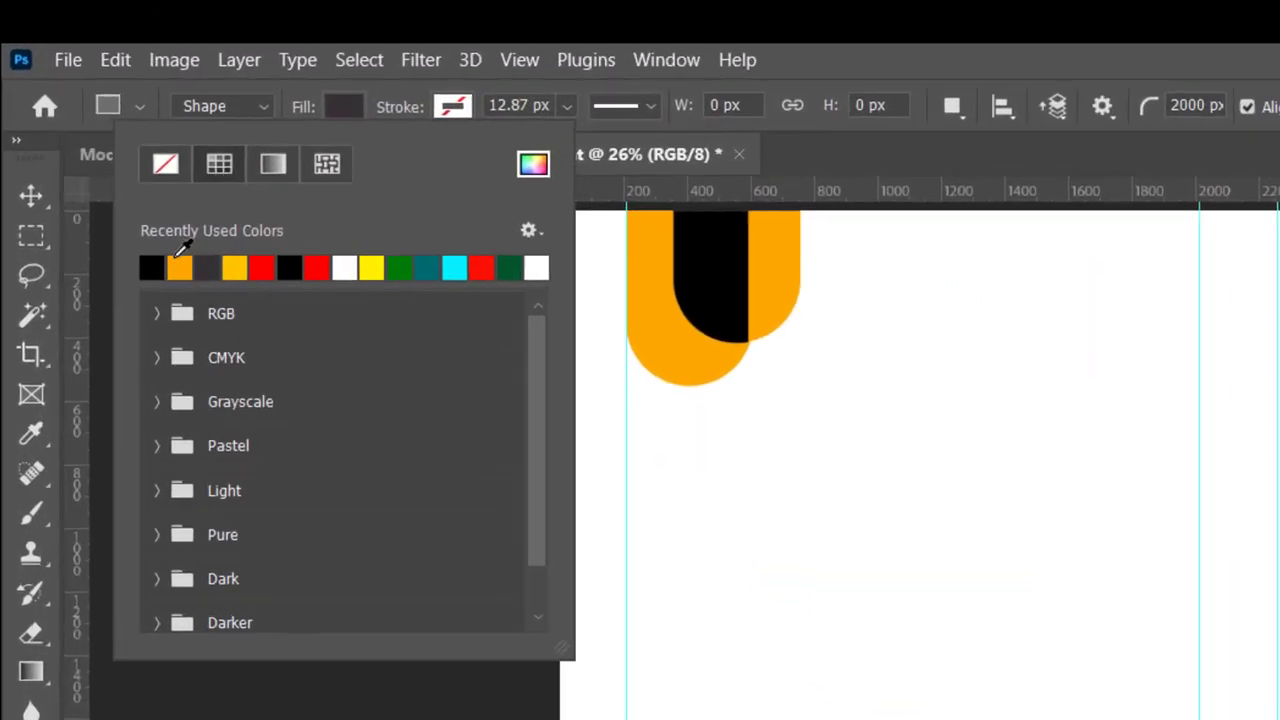
left_click(187, 280)
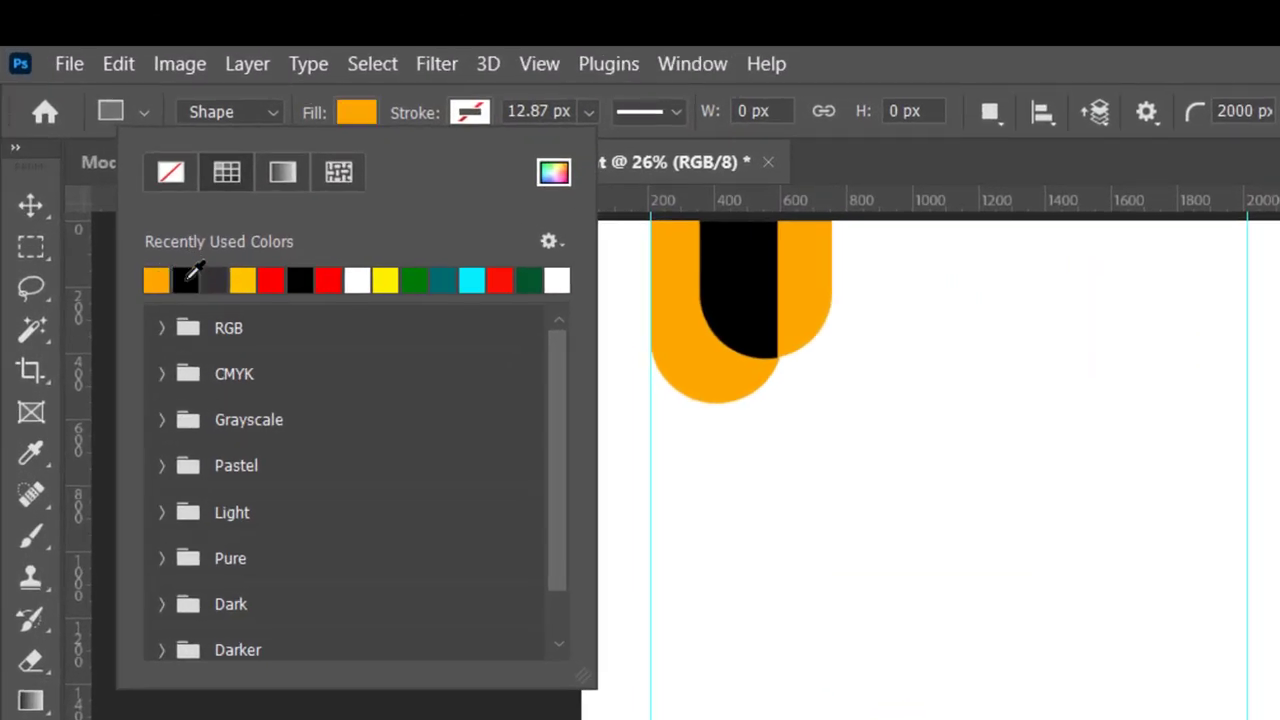
left_click(30, 204)
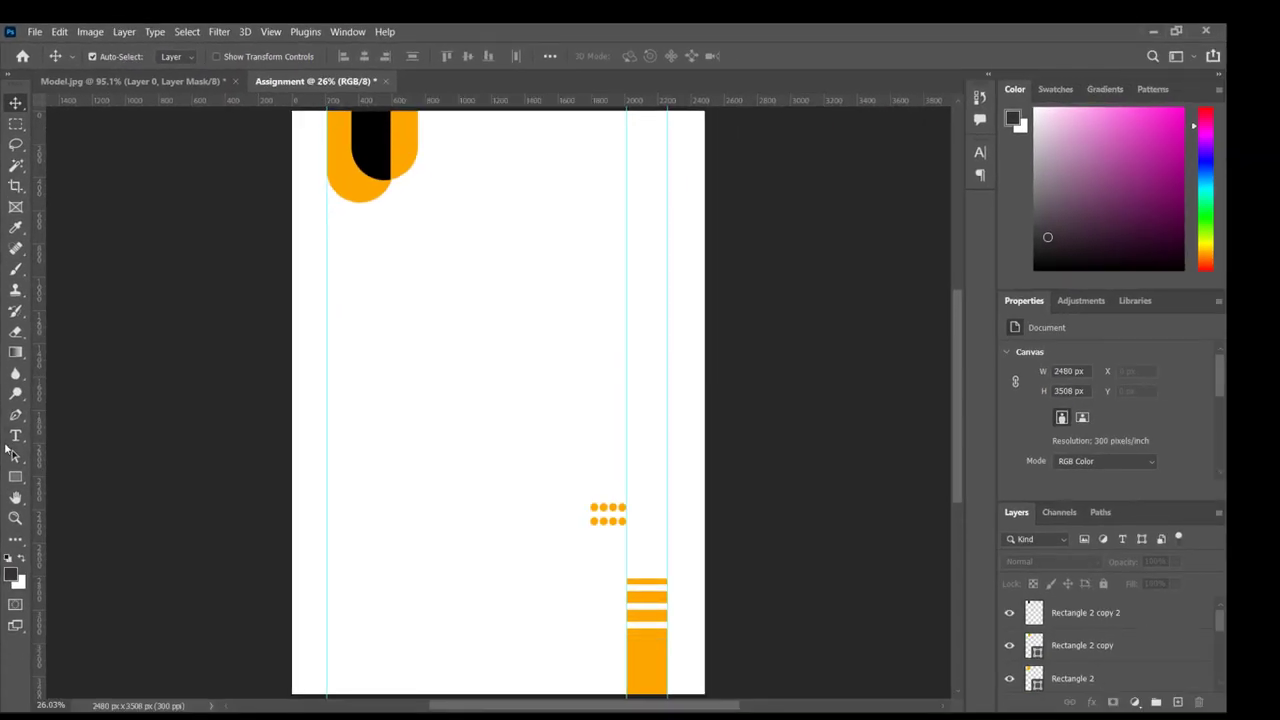
left_click(15, 477)
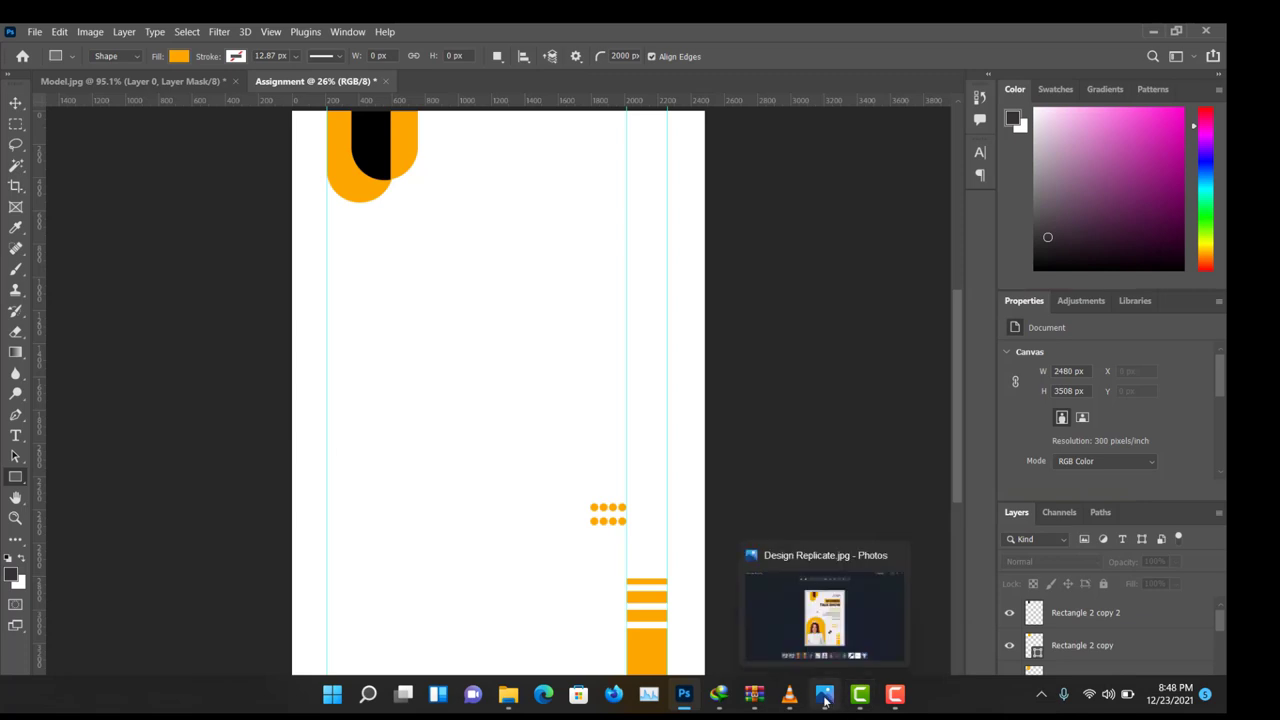
left_click(824, 698)
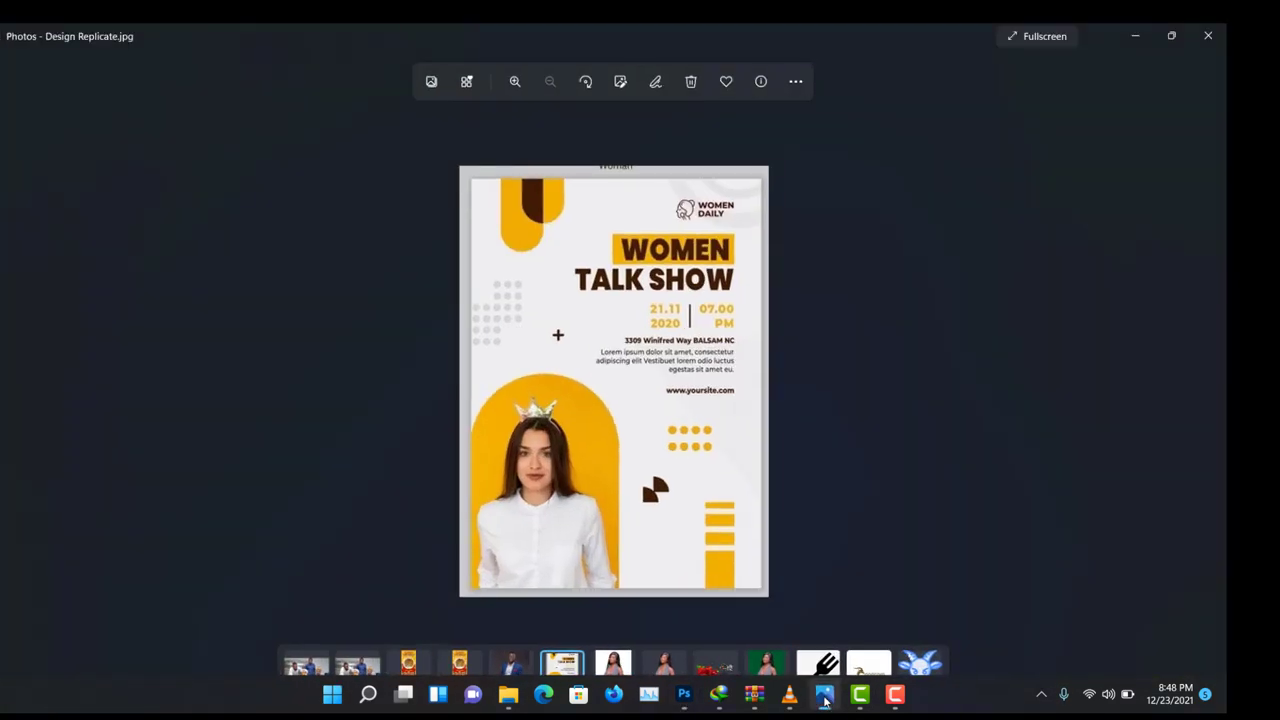
left_click(824, 698)
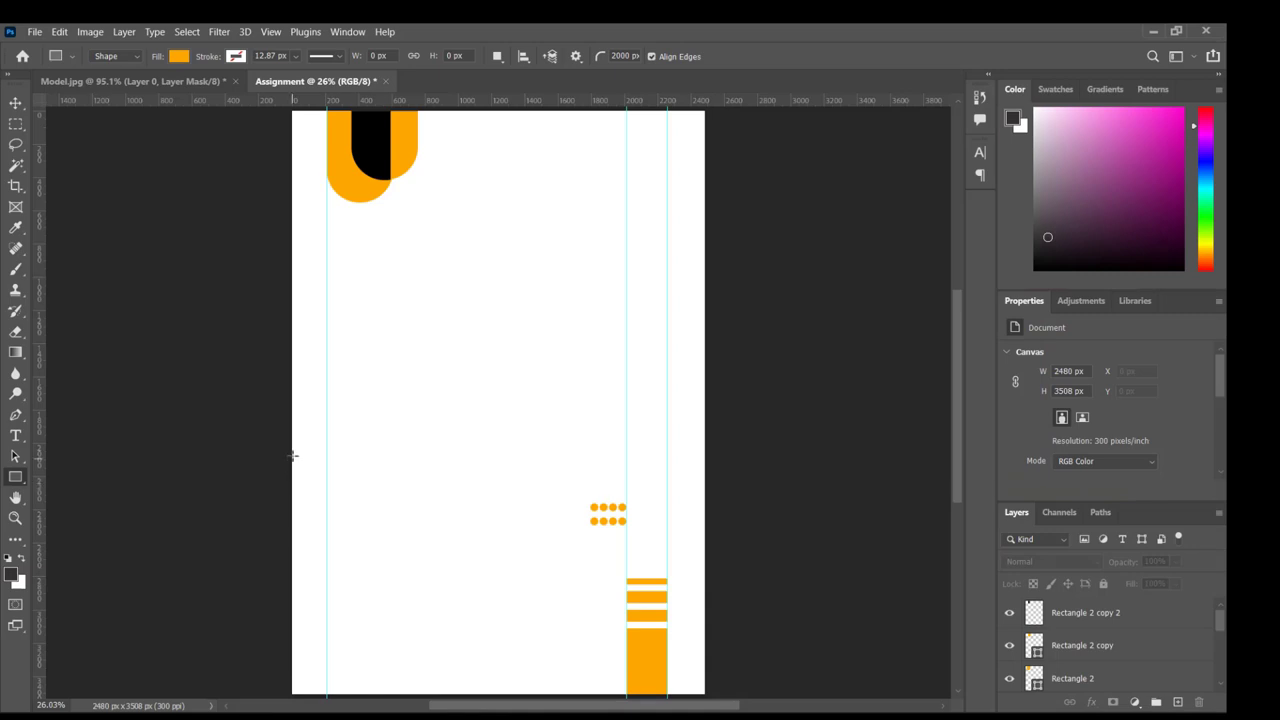
Draw a tall orange rounded rectangle at the lower left, widened to 1131 px.
left_click_drag(292, 434, 475, 697)
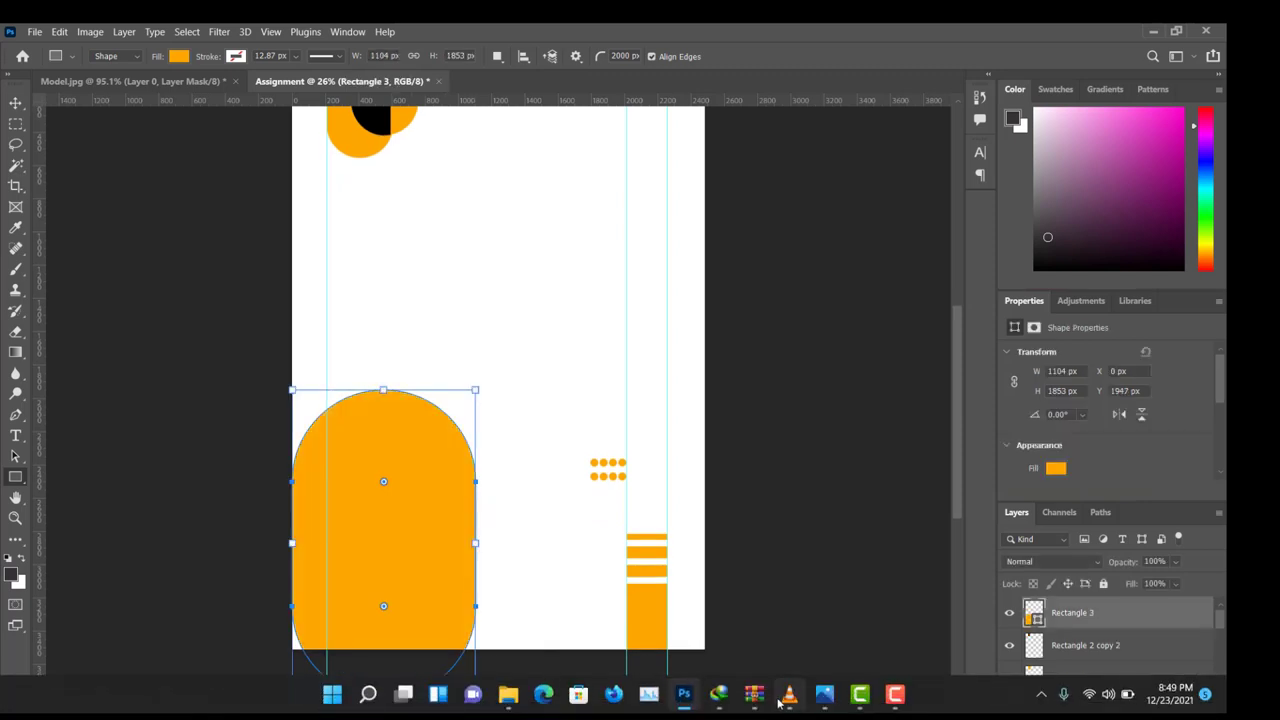
left_click(822, 698)
left_click(822, 699)
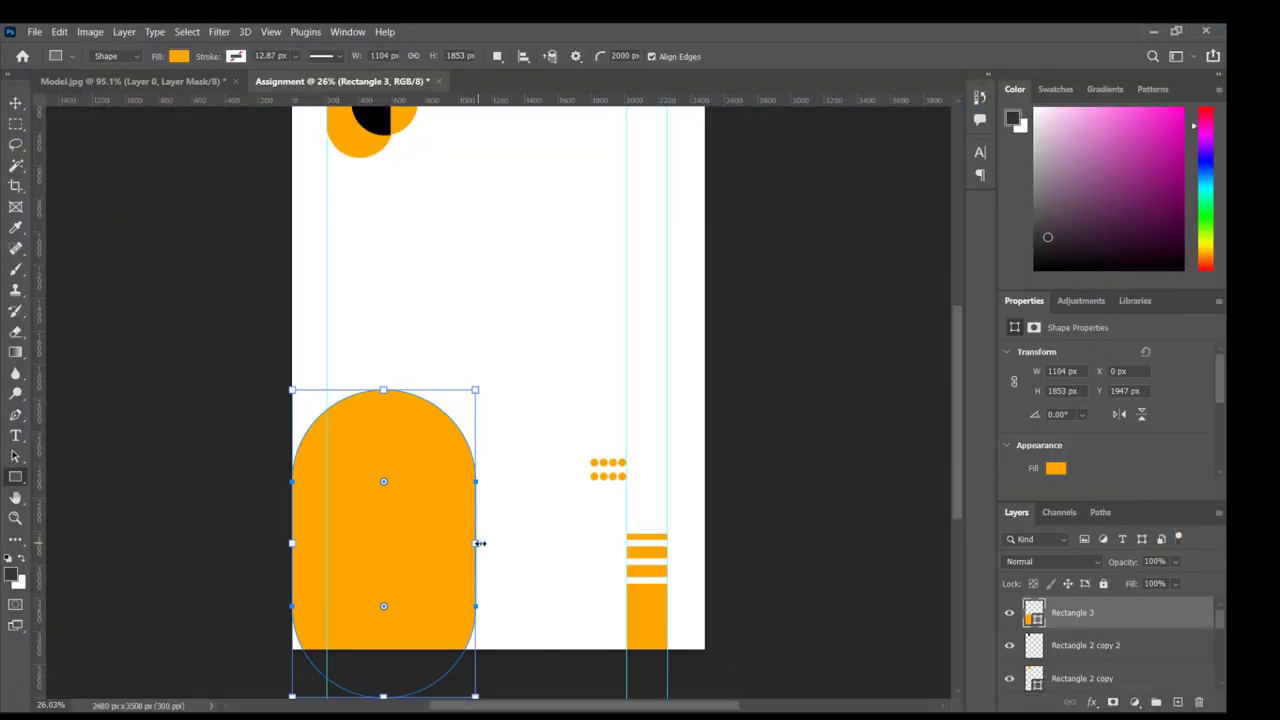
left_click_drag(480, 543, 482, 543)
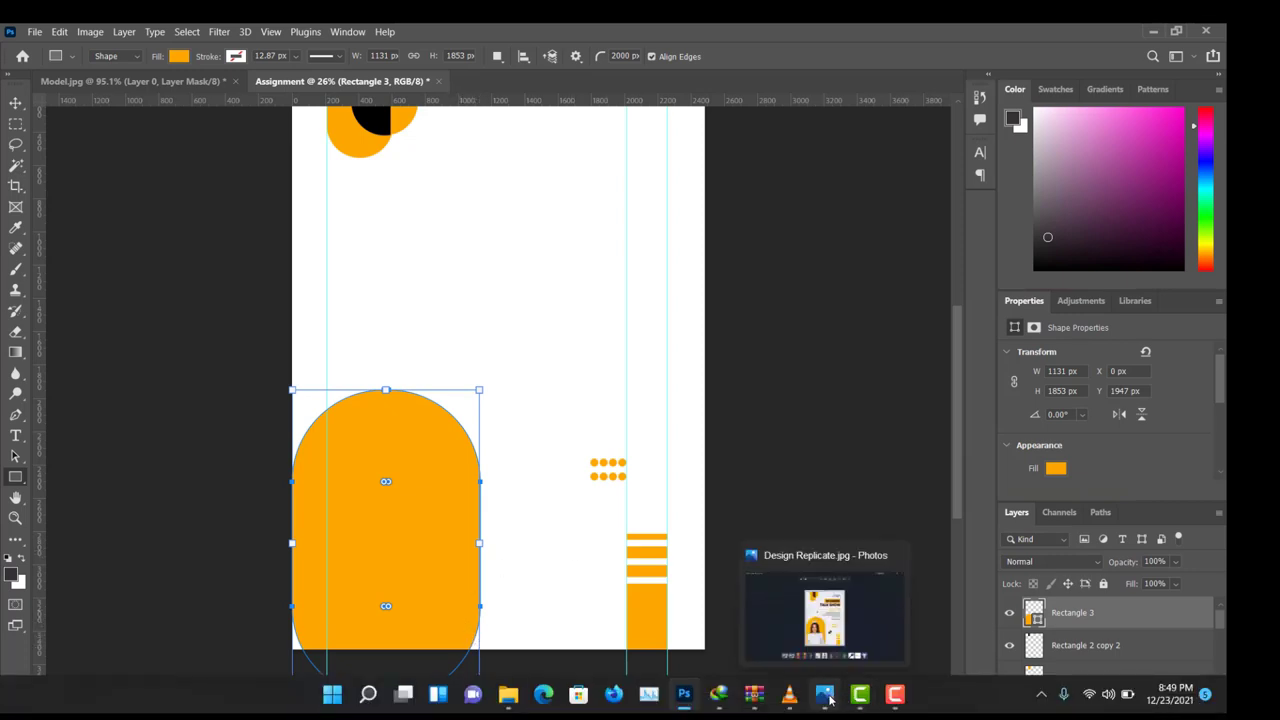
left_click(829, 700)
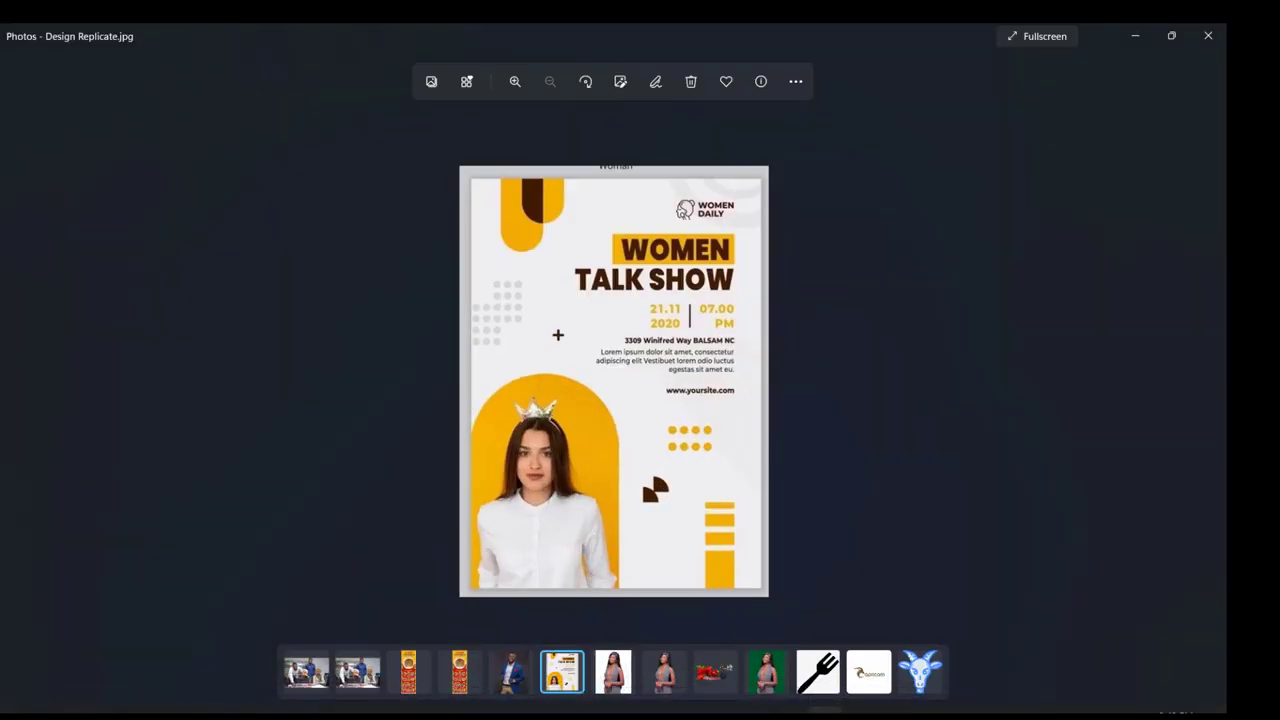
left_click(685, 695)
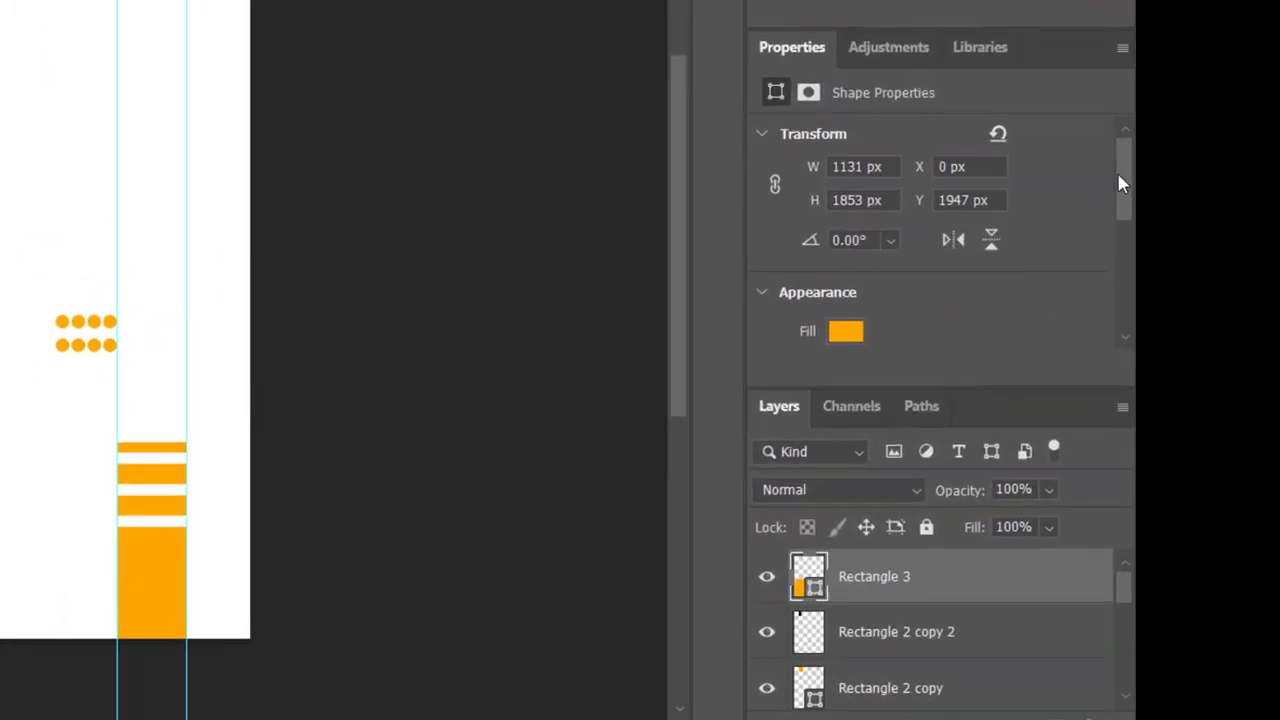
Try a 0 px corner radius on Rectangle 3, then undo it.
left_click_drag(1119, 175, 1121, 258)
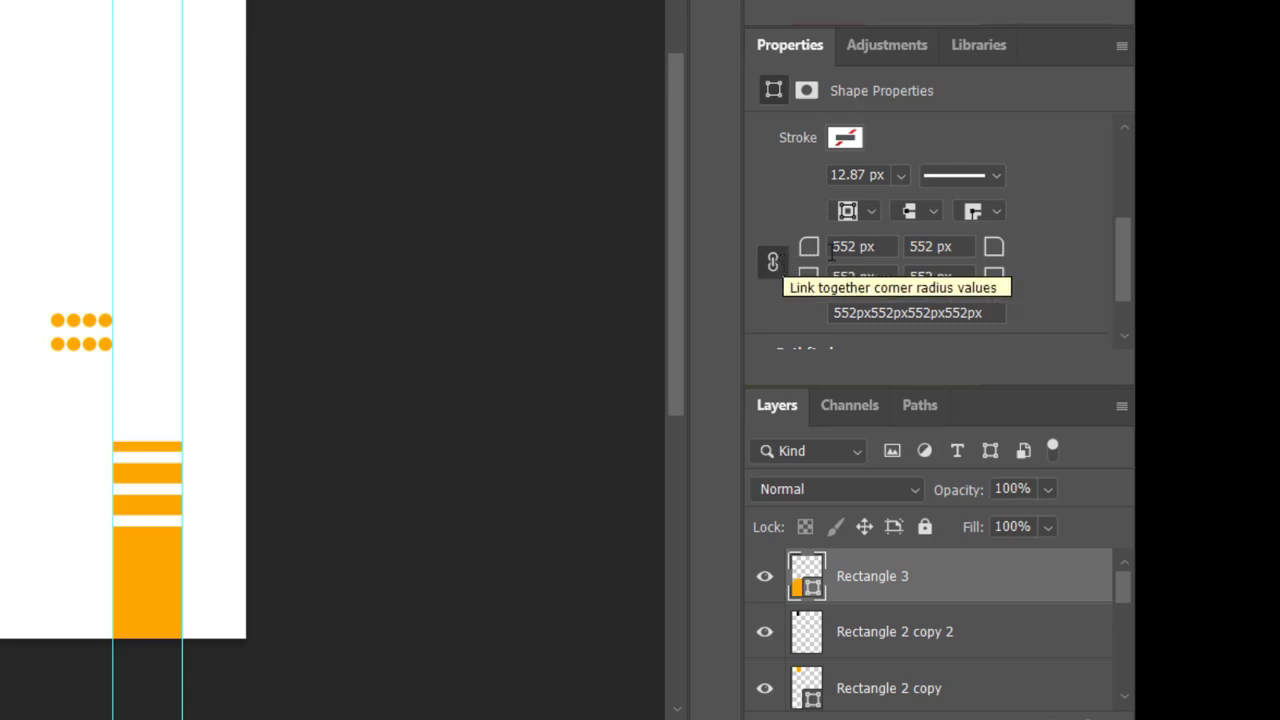
left_click(887, 285)
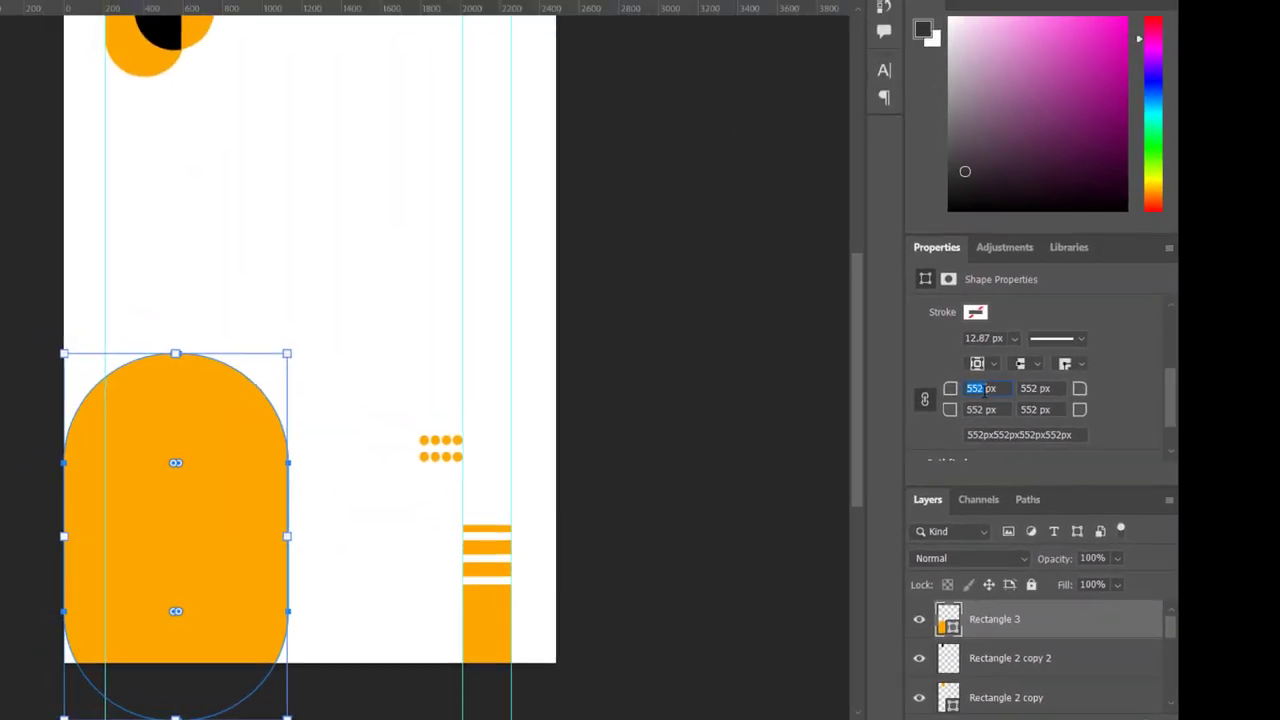
type("0px")
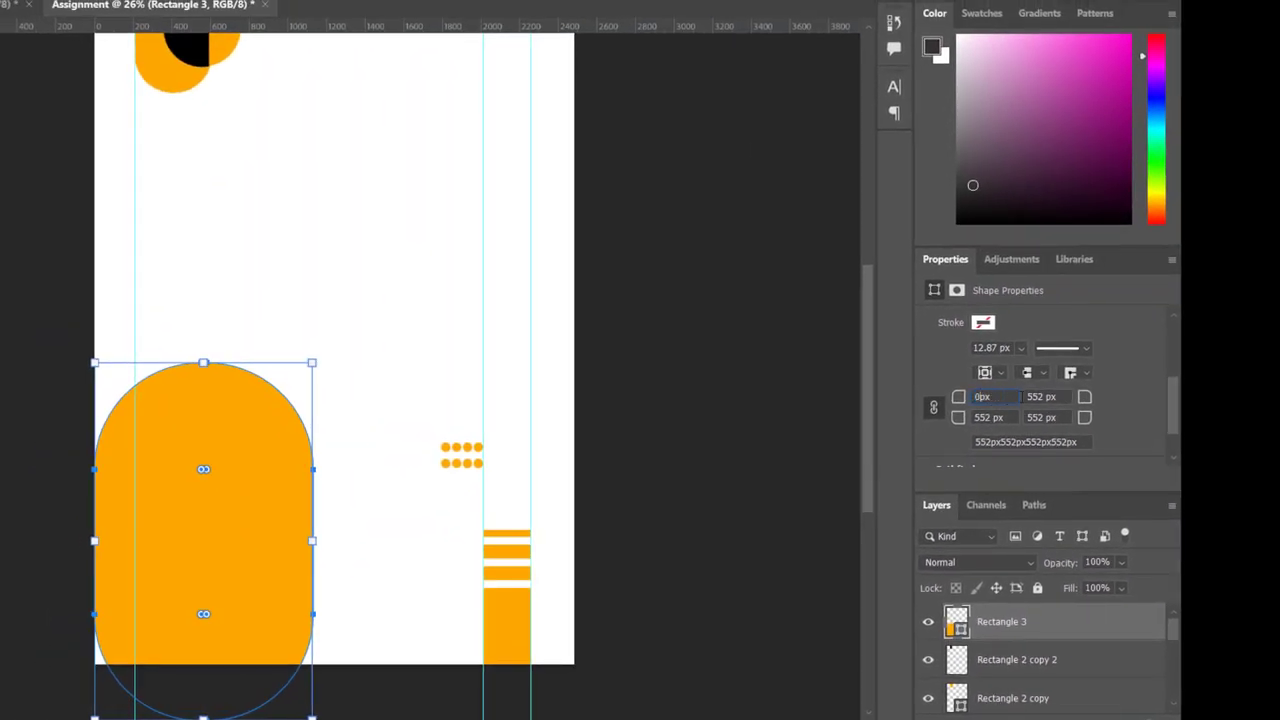
key("Tab")
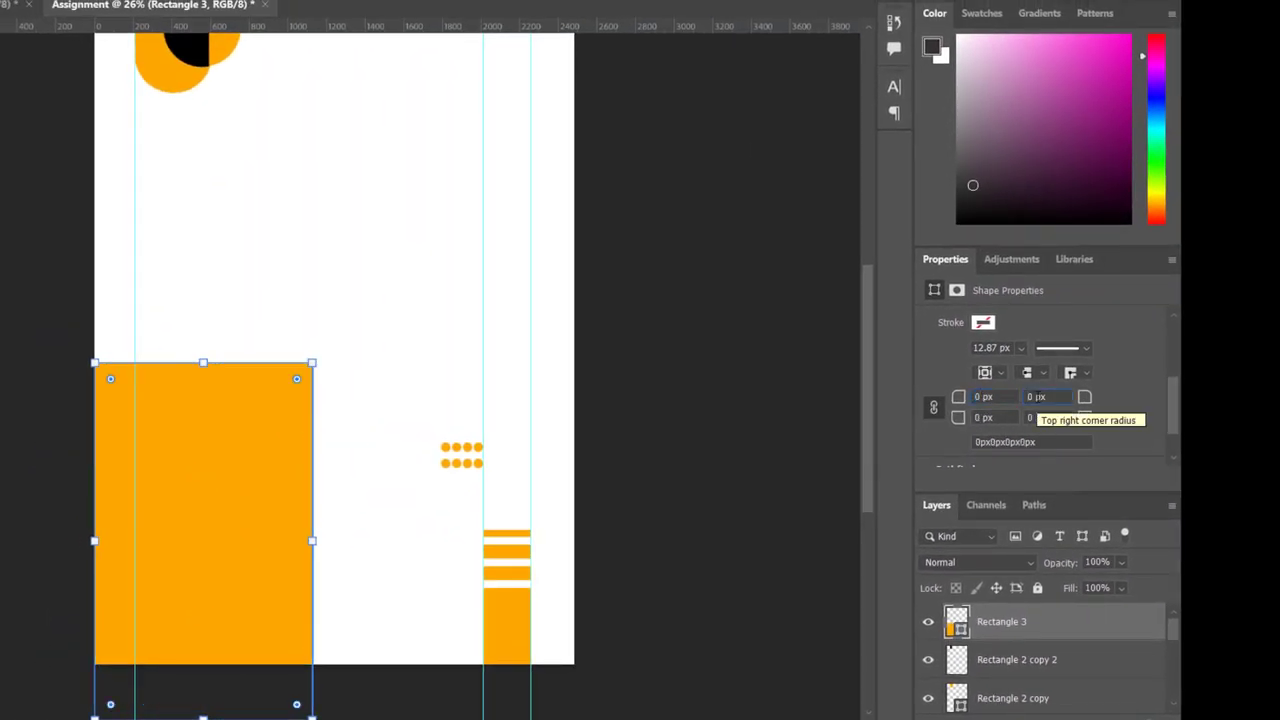
key("ctrl+z")
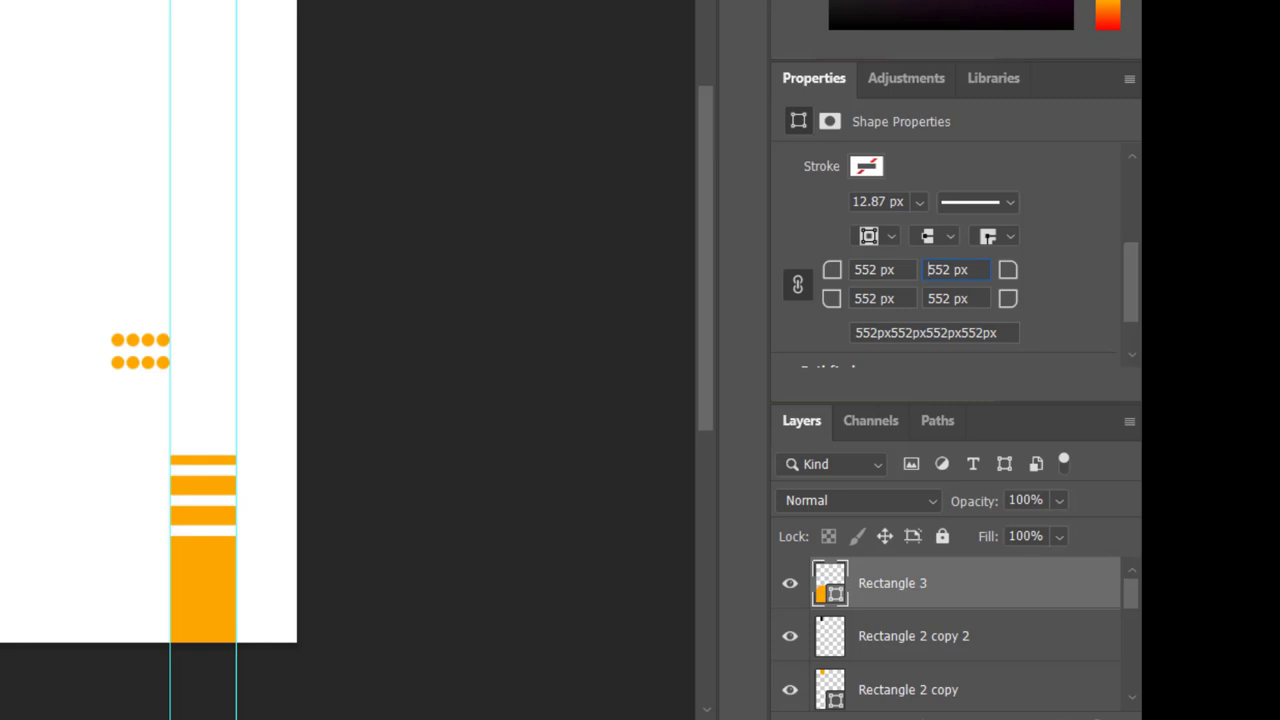
Unlink the corner radii and set bottom-left and bottom-right radii to 0 px.
left_click(799, 284)
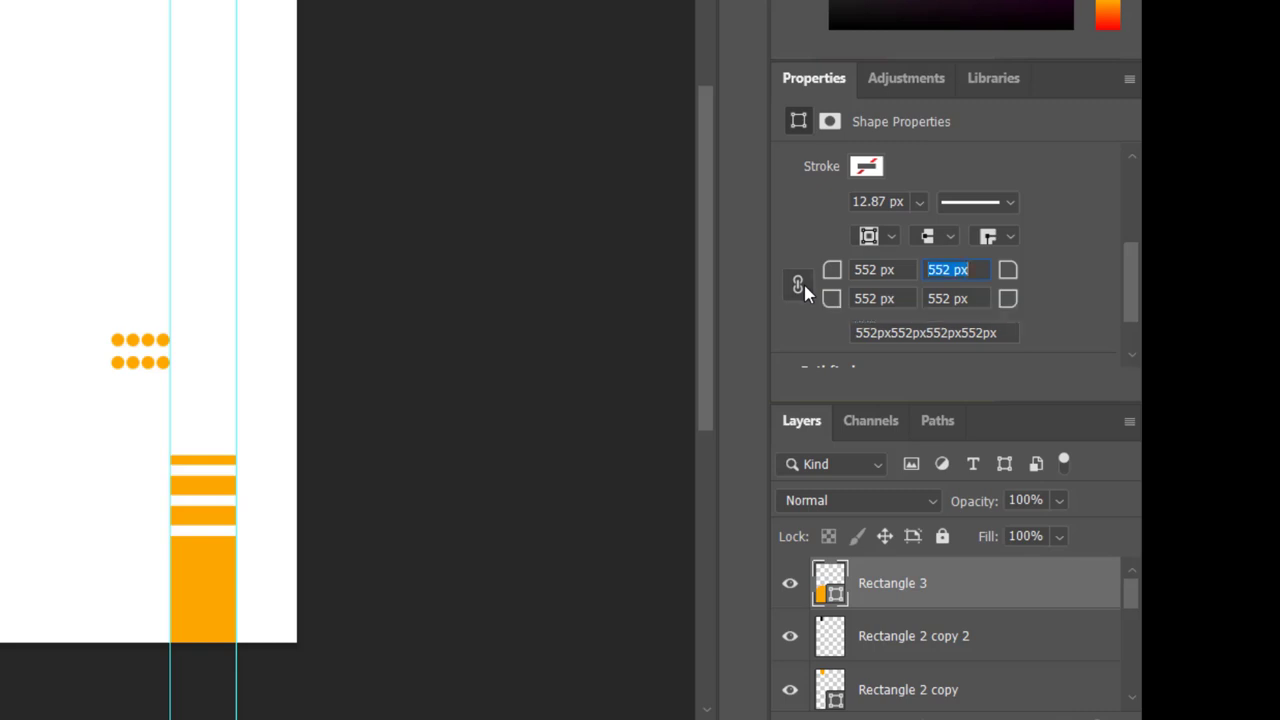
left_click(877, 299)
double_click(877, 299)
type("0")
double_click(951, 298)
type("0")
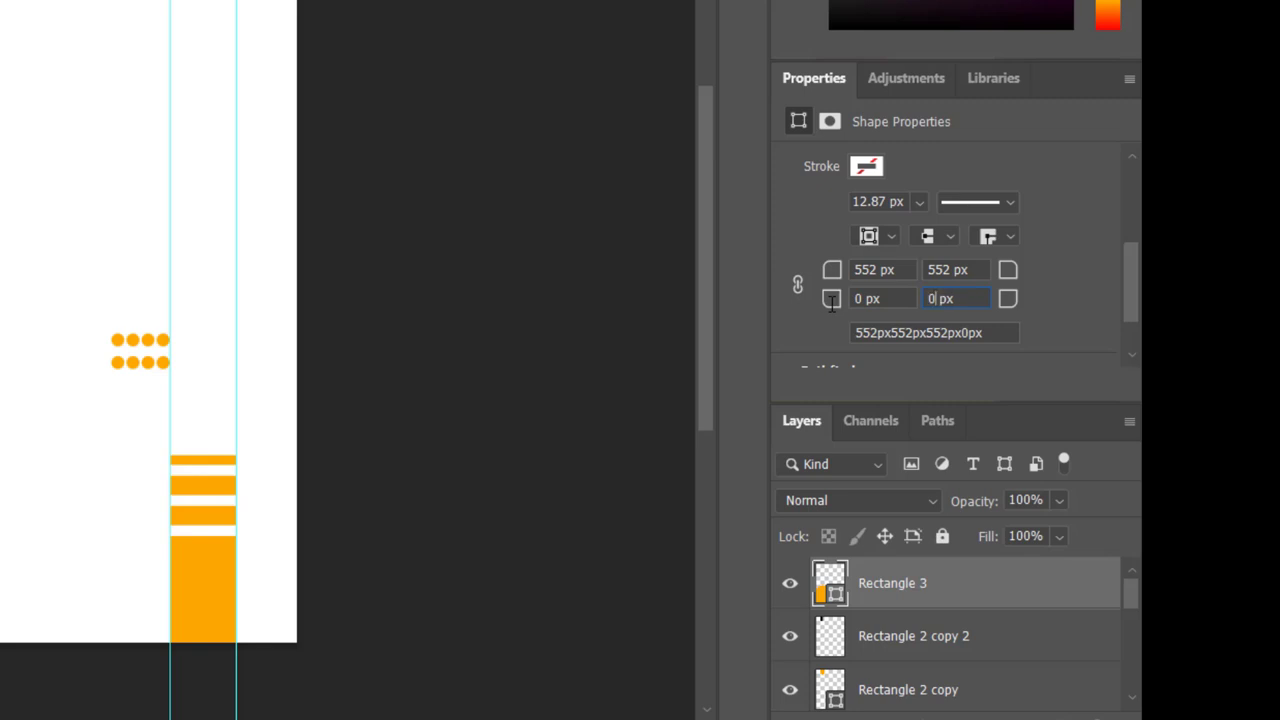
key("Return")
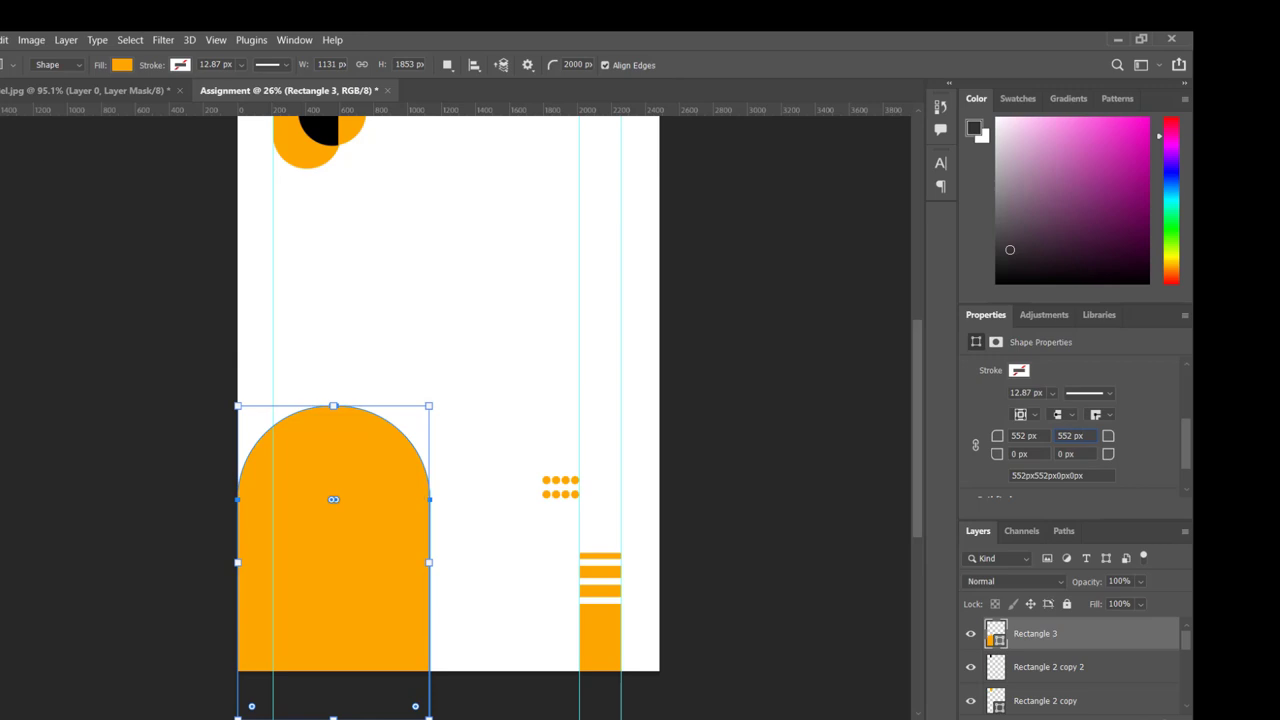
key("v")
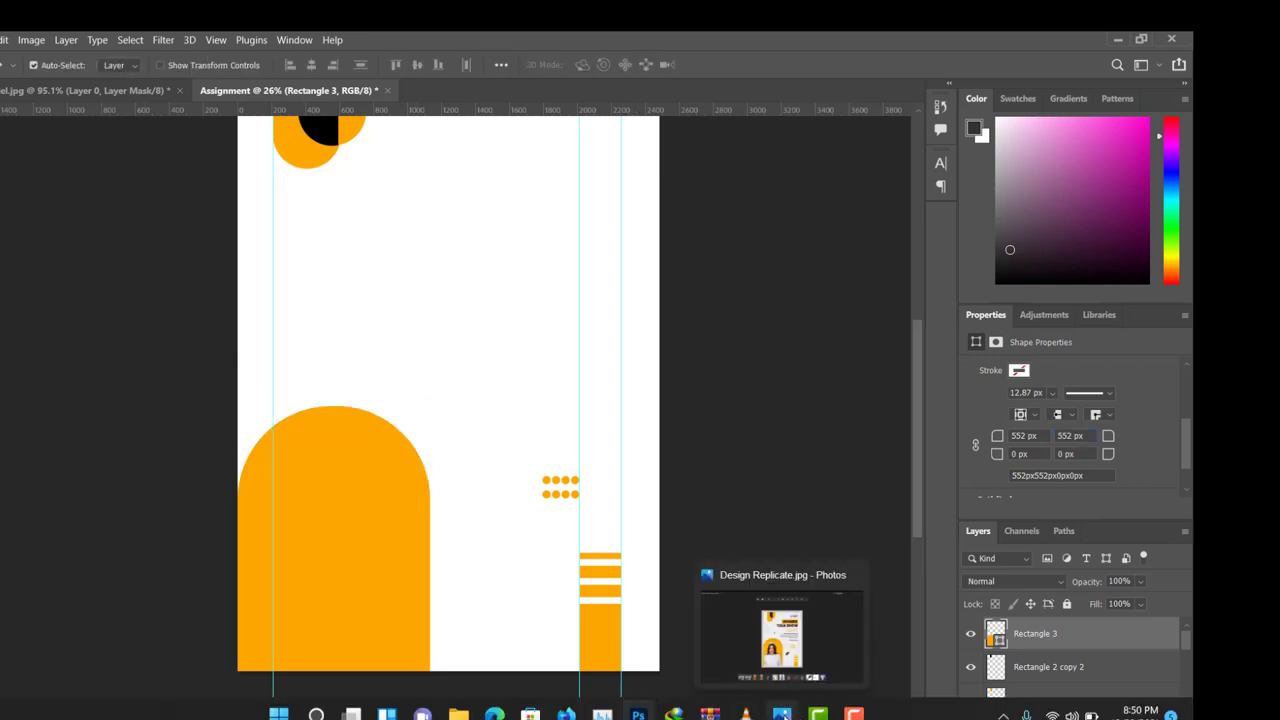
left_click(782, 713)
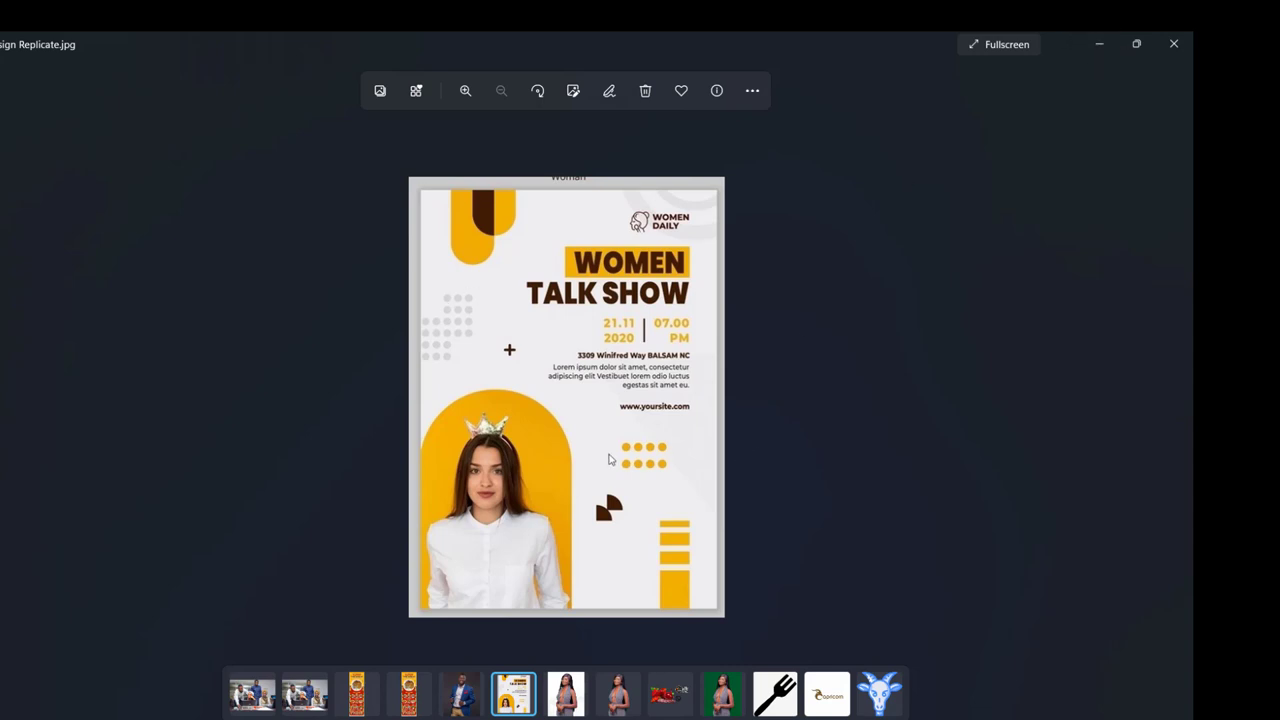
left_click(1099, 44)
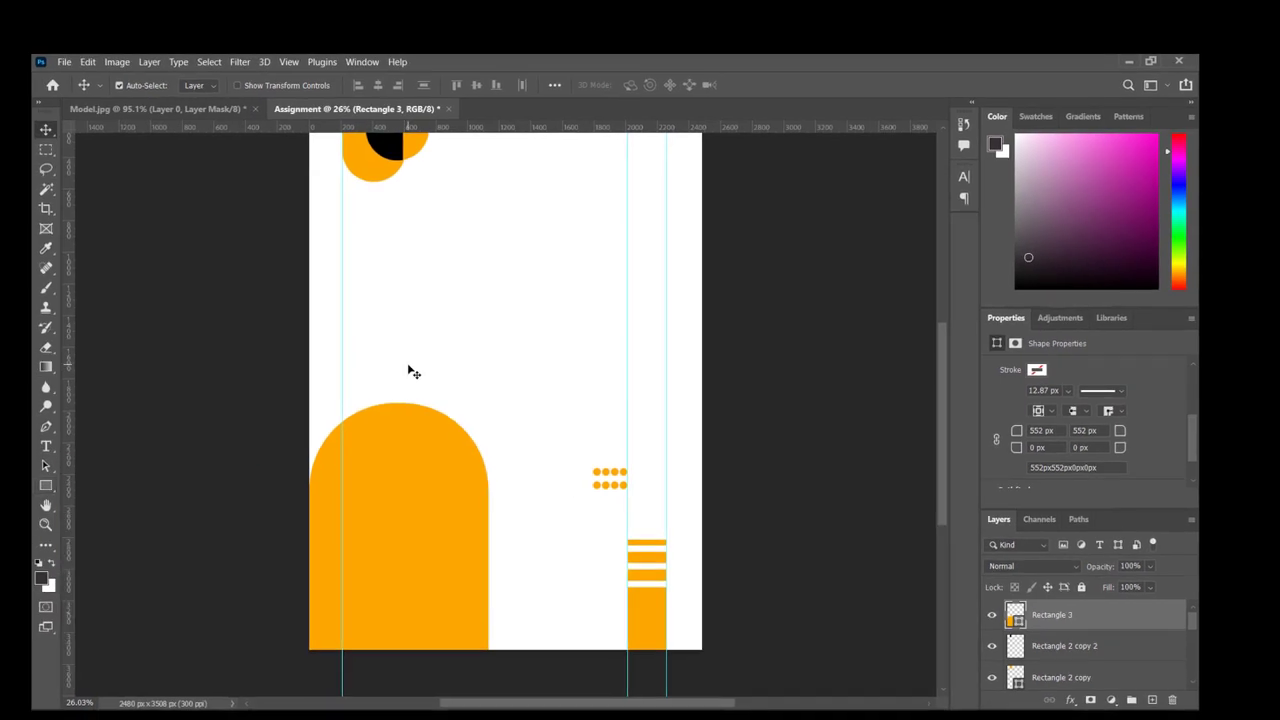
scroll(413, 372, "up", 2)
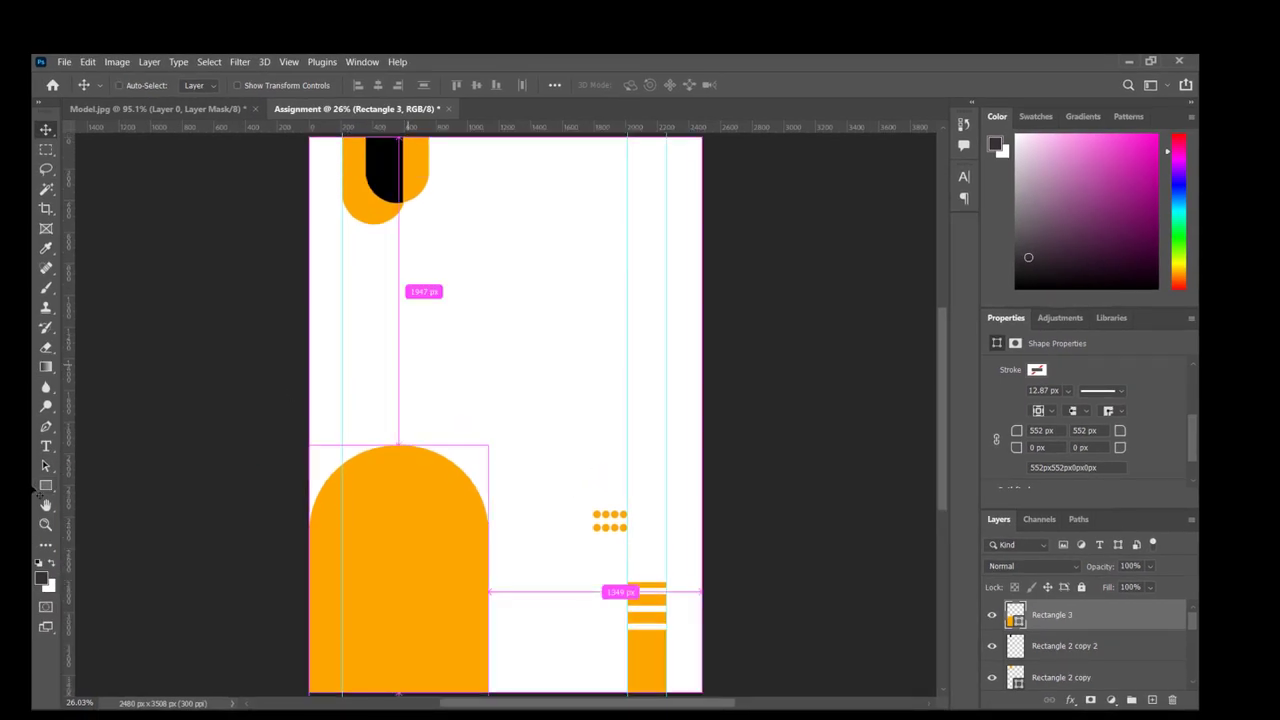
right_click(46, 485)
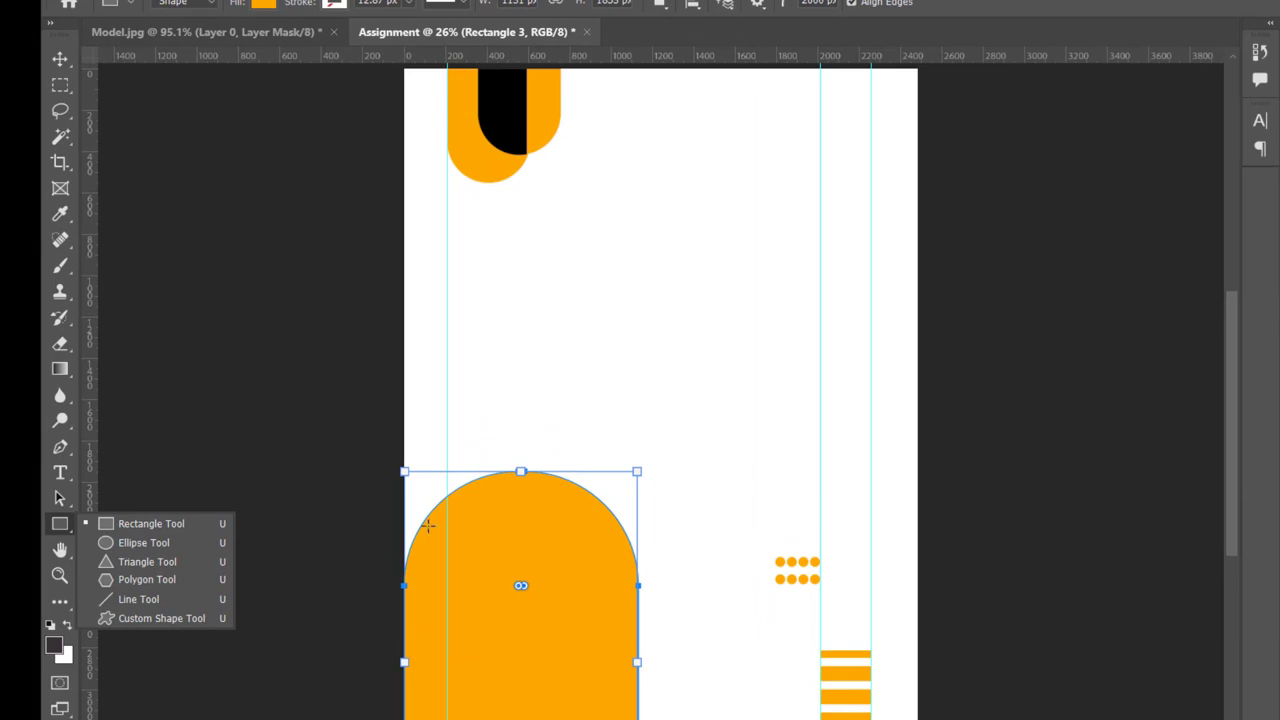
Draw a 50×50 px orange circle below the top shapes with the Ellipse Tool.
left_click(69, 62)
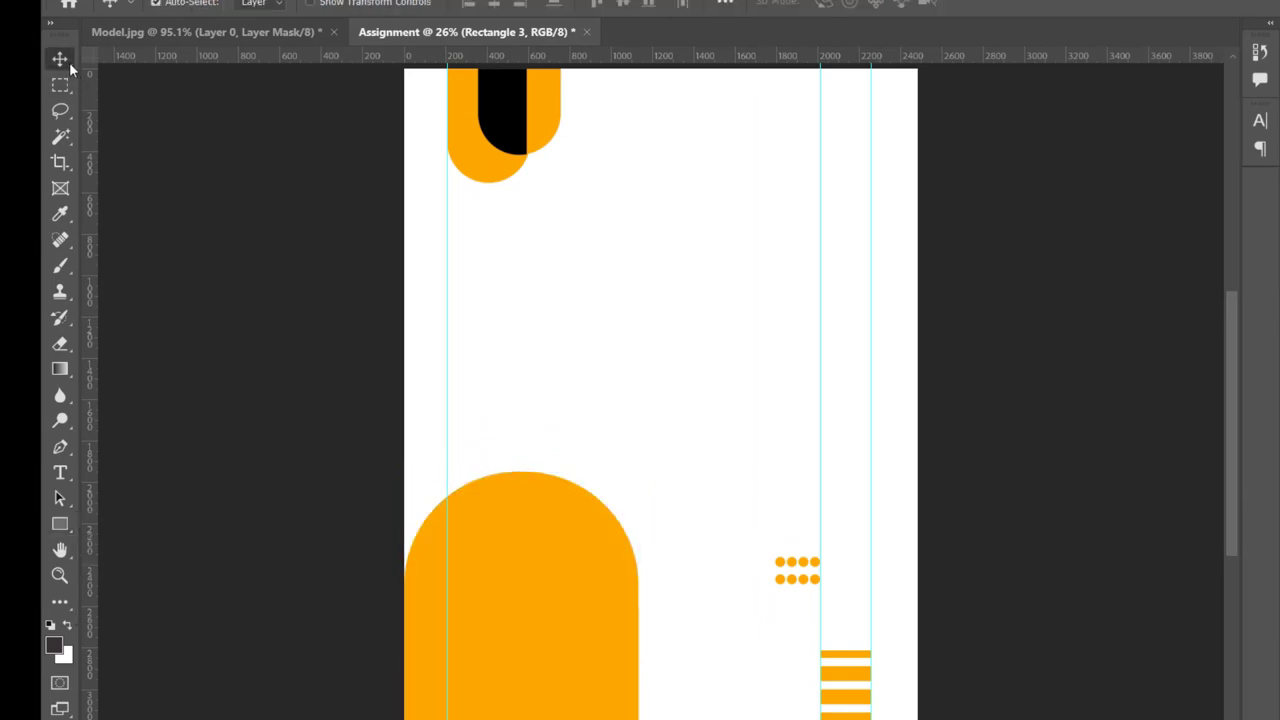
left_click(280, 531)
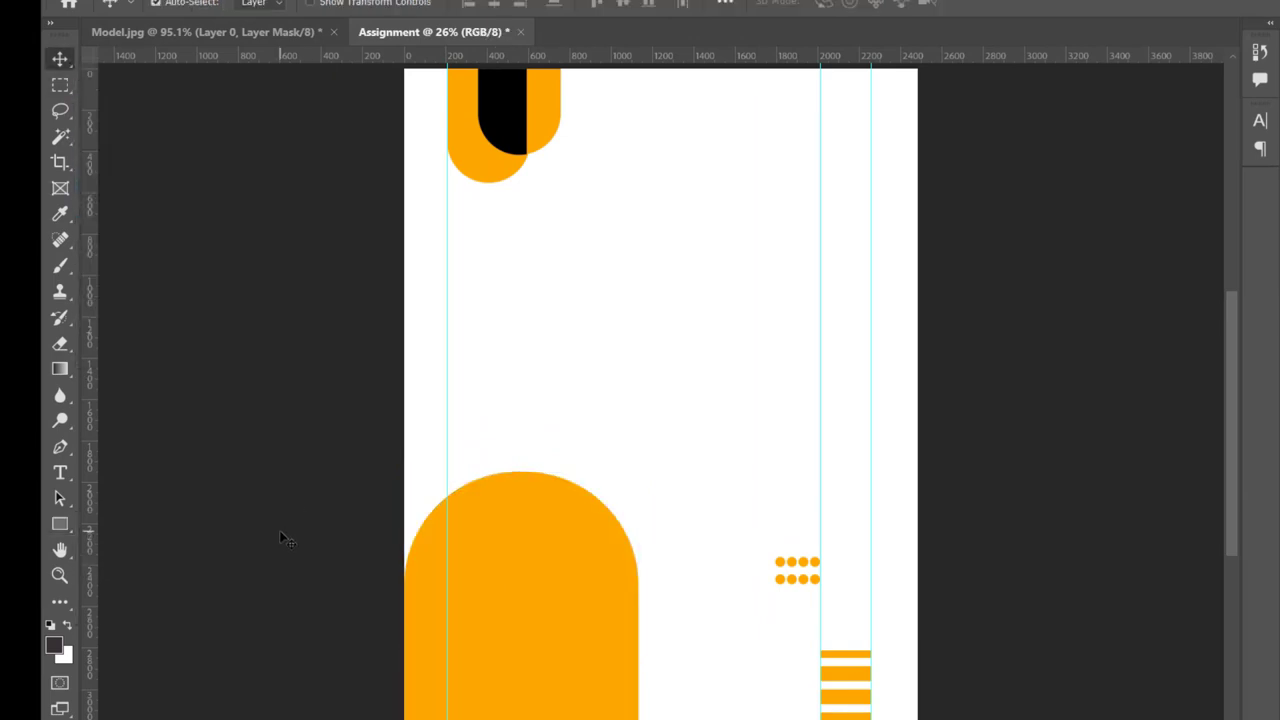
left_click(58, 524)
left_click(186, 542)
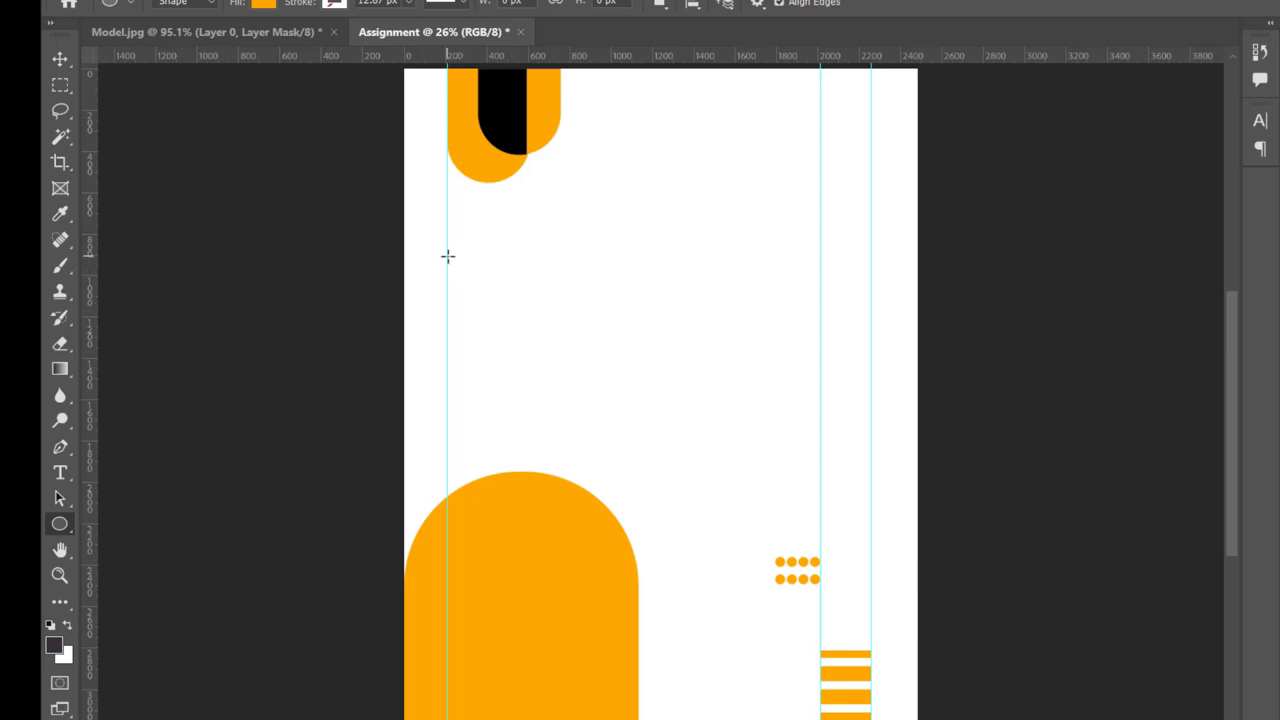
left_click_drag(447, 256, 457, 270)
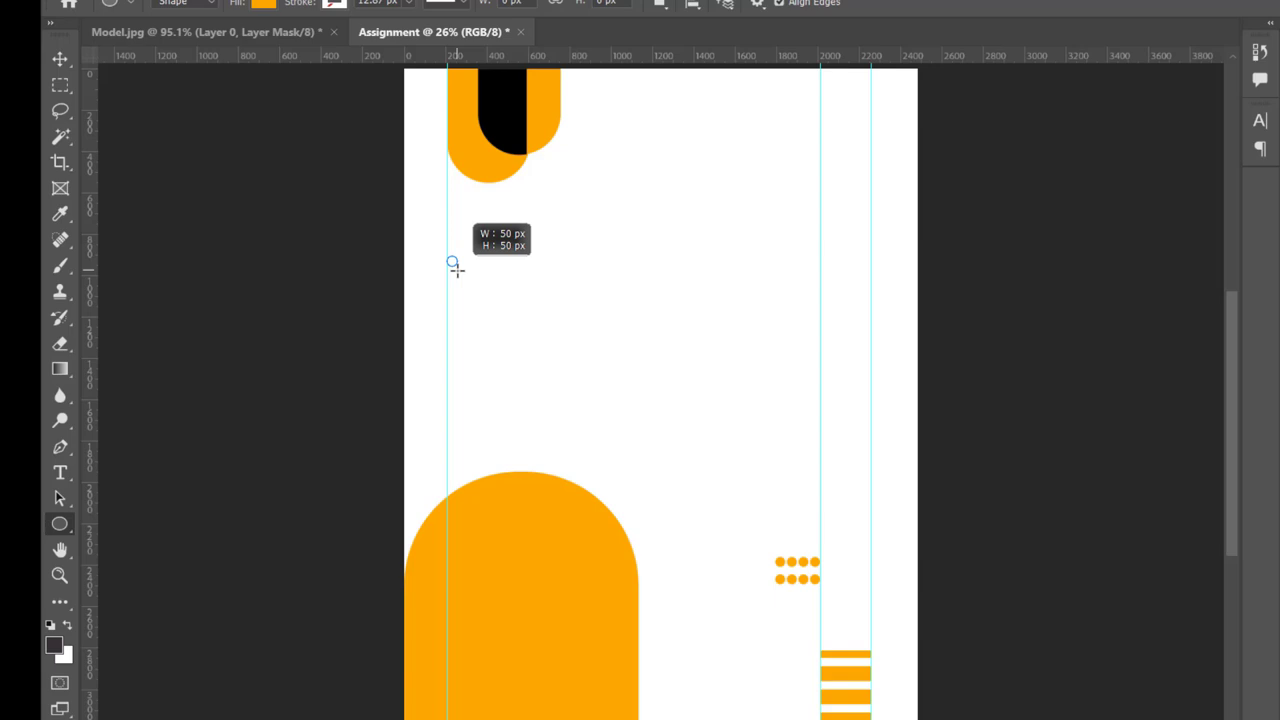
left_click_drag(457, 270, 457, 270)
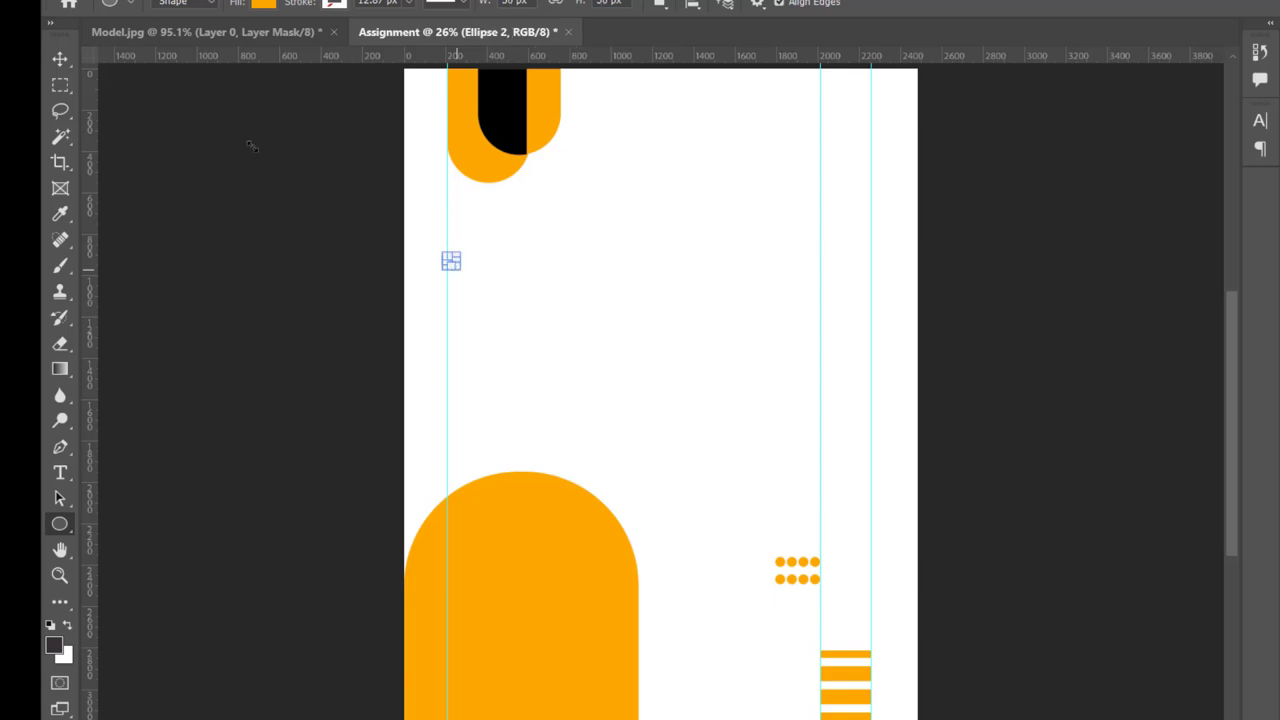
Alt-drag copies of the dot into a row beside it.
left_click(61, 59)
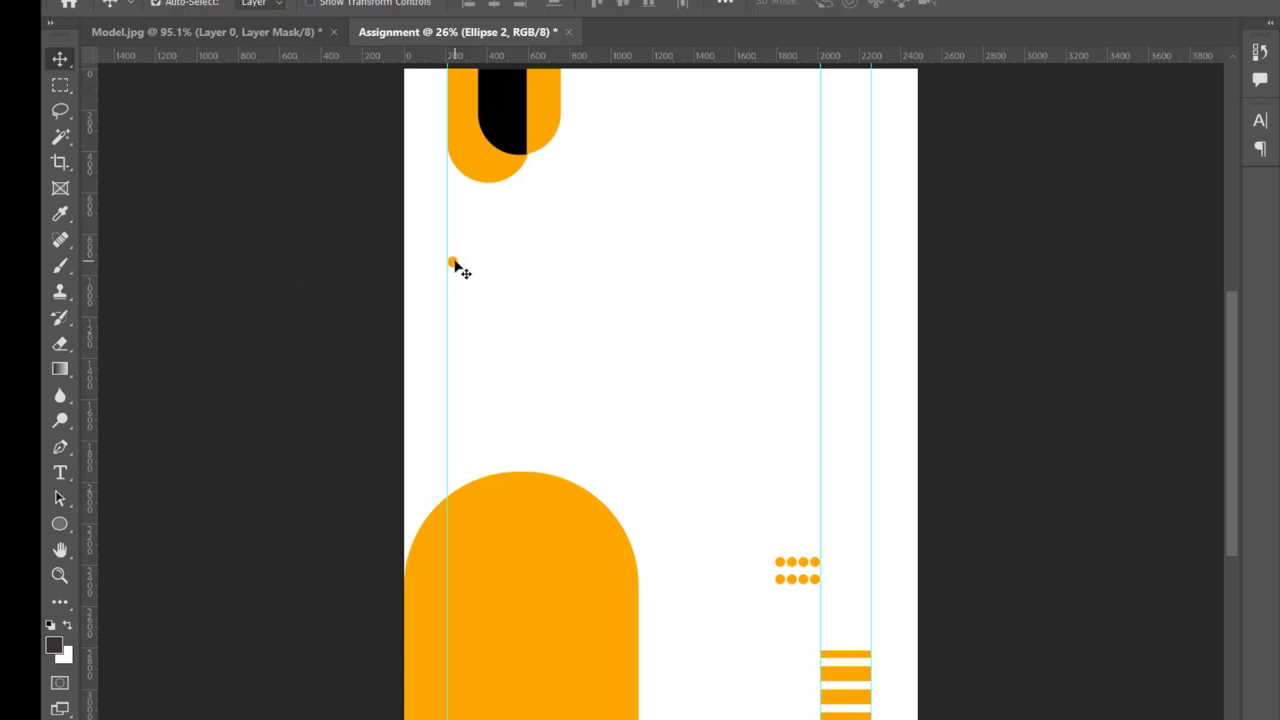
left_click_drag(455, 265, 476, 265)
key("ctrl+z")
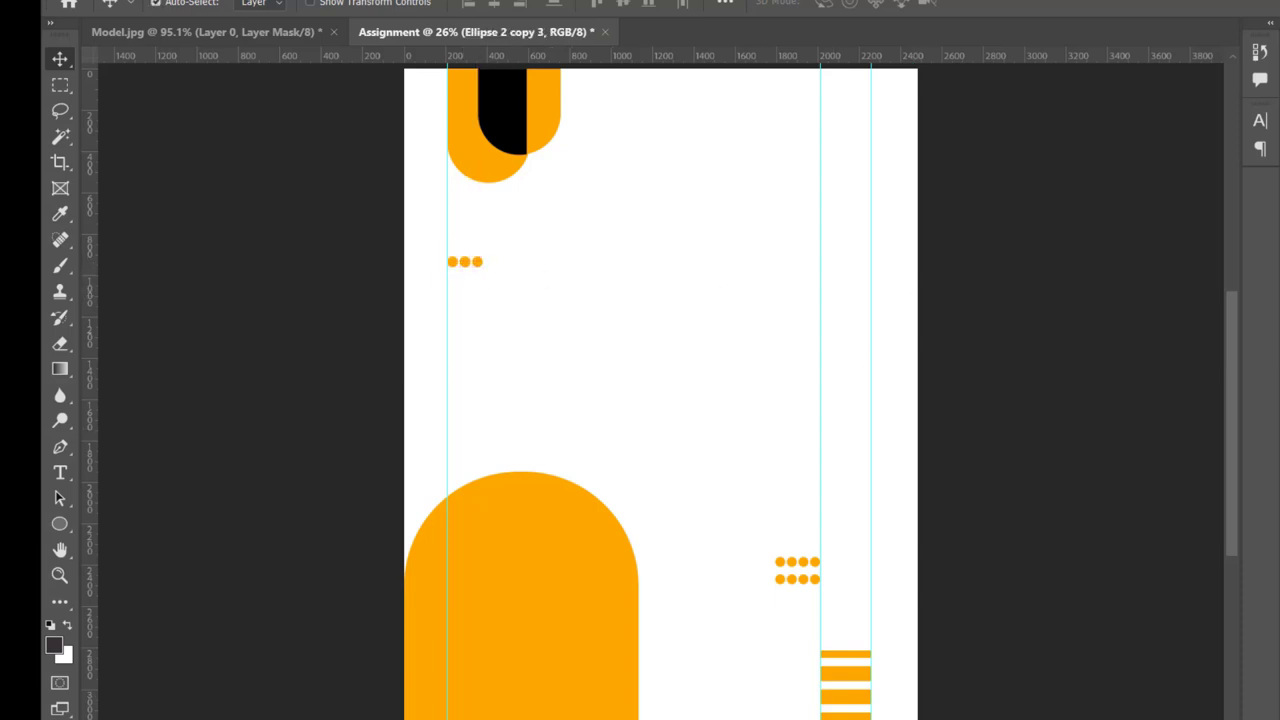
Compare with the reference and check the ellipse dot layers' visibility.
left_click(1105, 680)
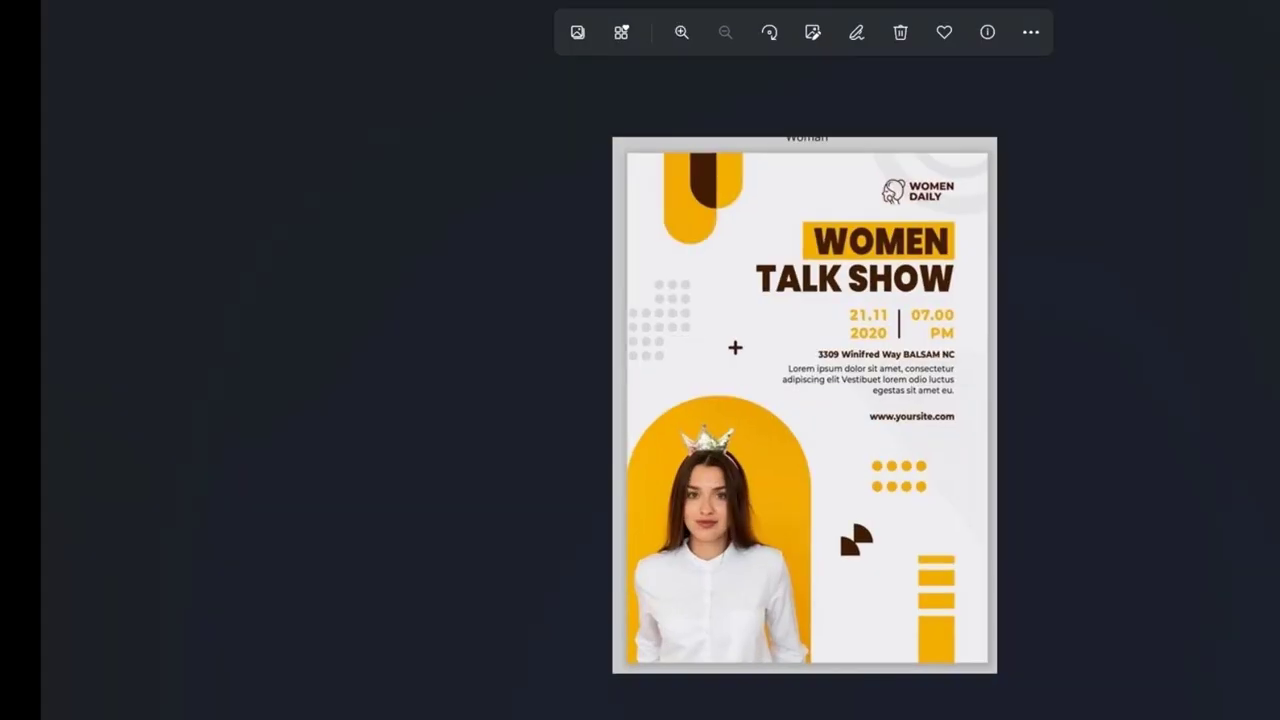
key("alt+Tab")
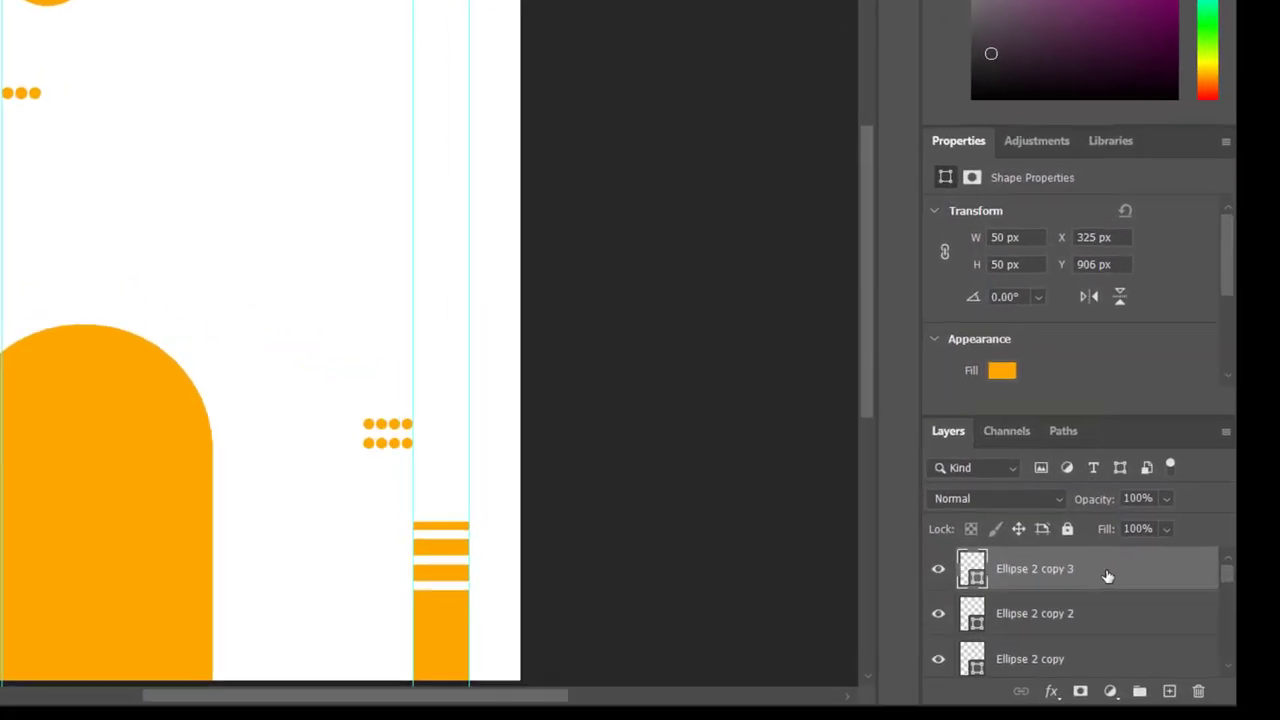
scroll(1227, 575, "down", 2)
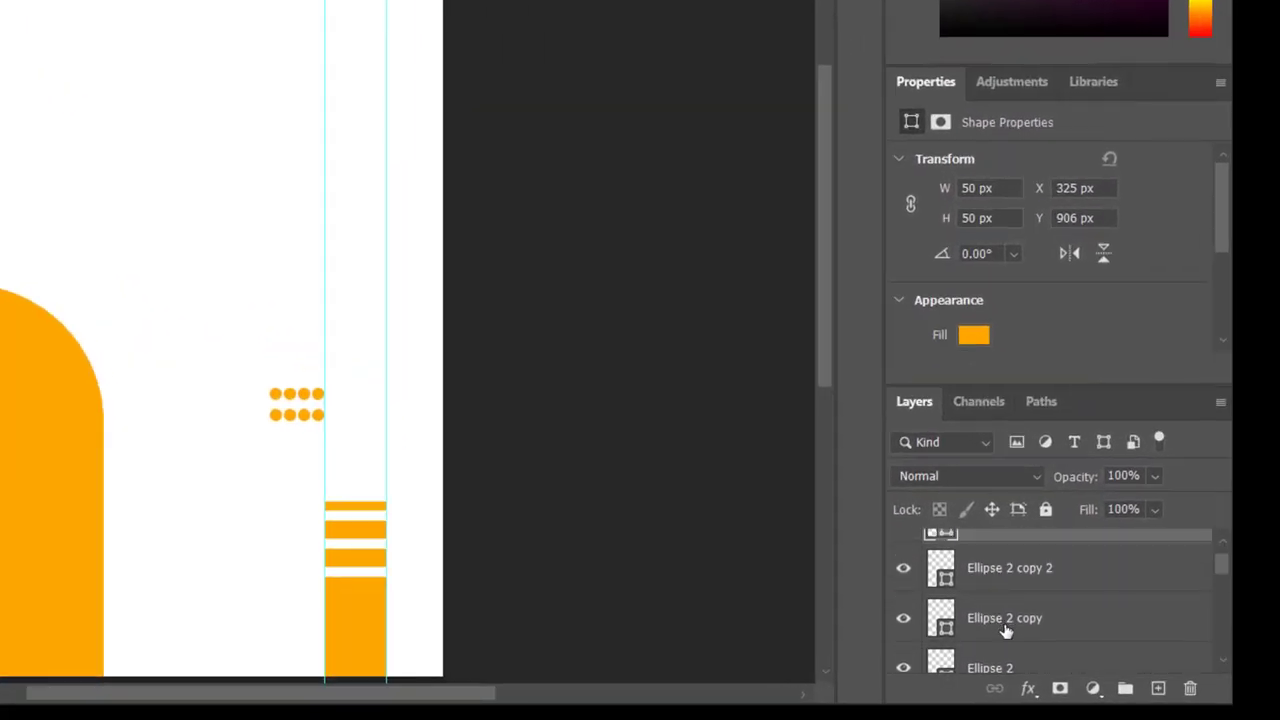
left_click(906, 621)
left_click(906, 622)
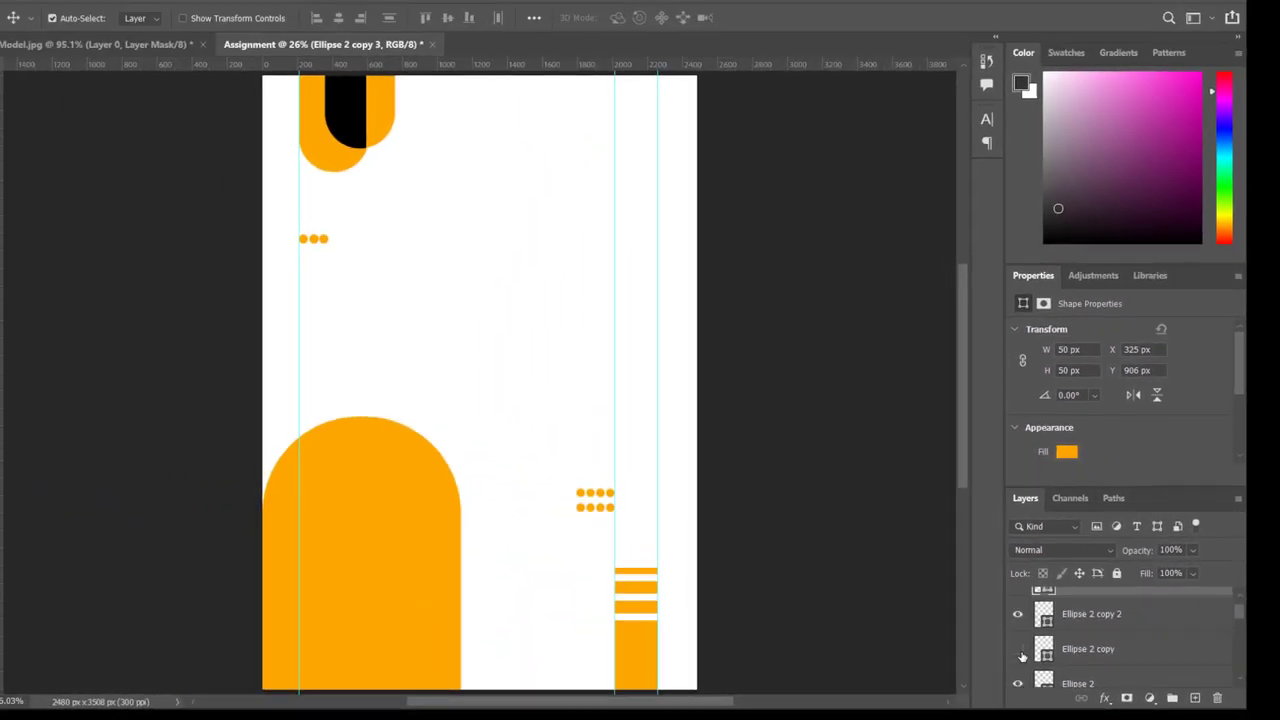
left_click(1019, 652)
left_click(1117, 680)
key("Delete")
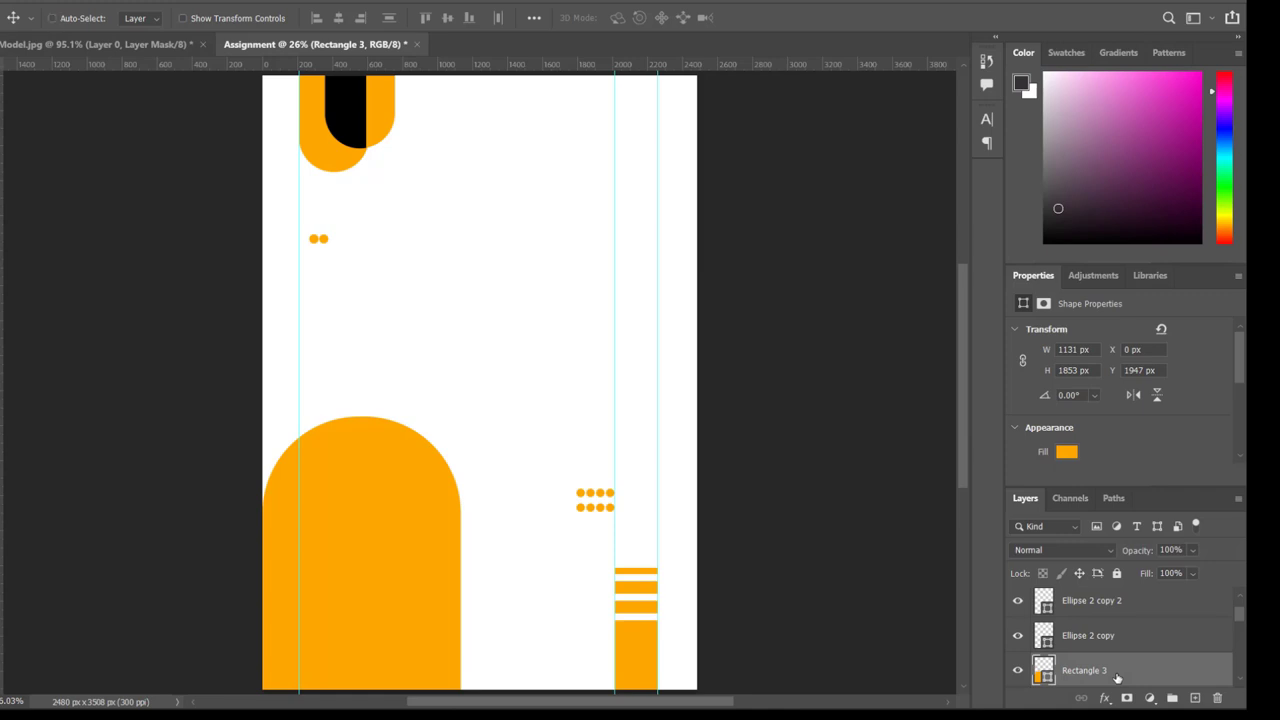
key("ctrl+z")
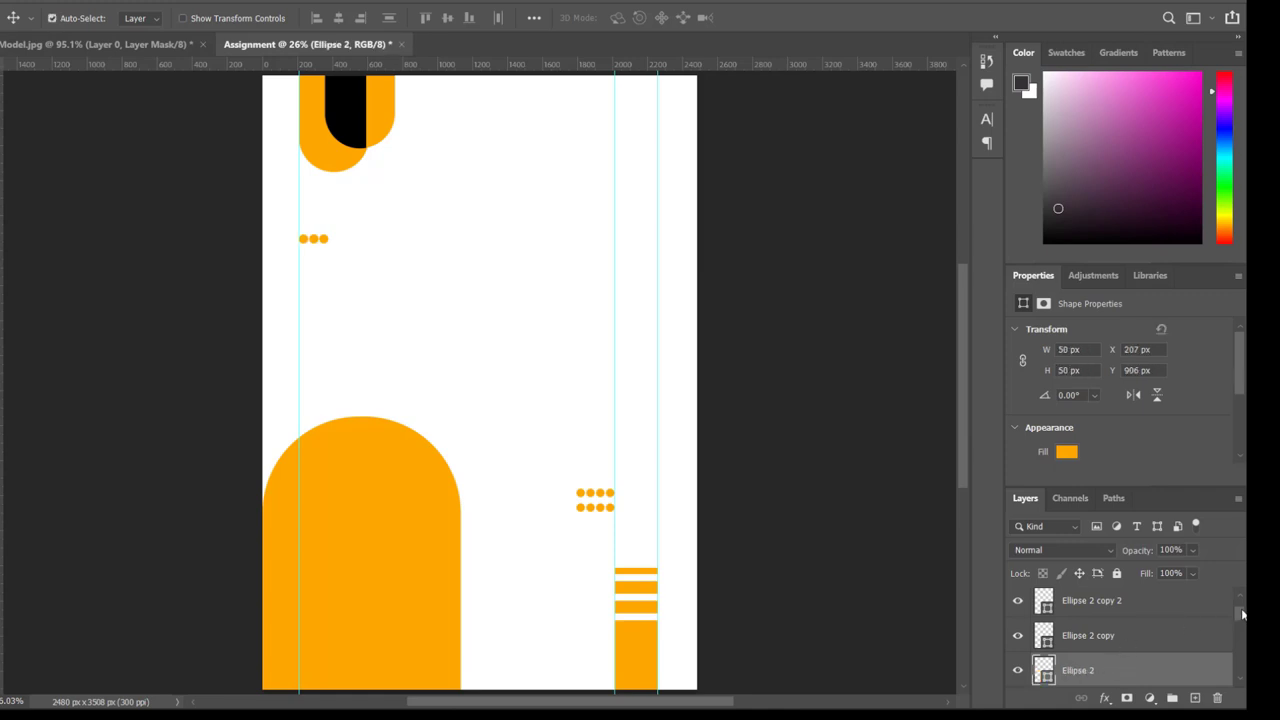
Delete the stray Ellipse 2 copy 2 layer.
scroll(1243, 614, "up", 1)
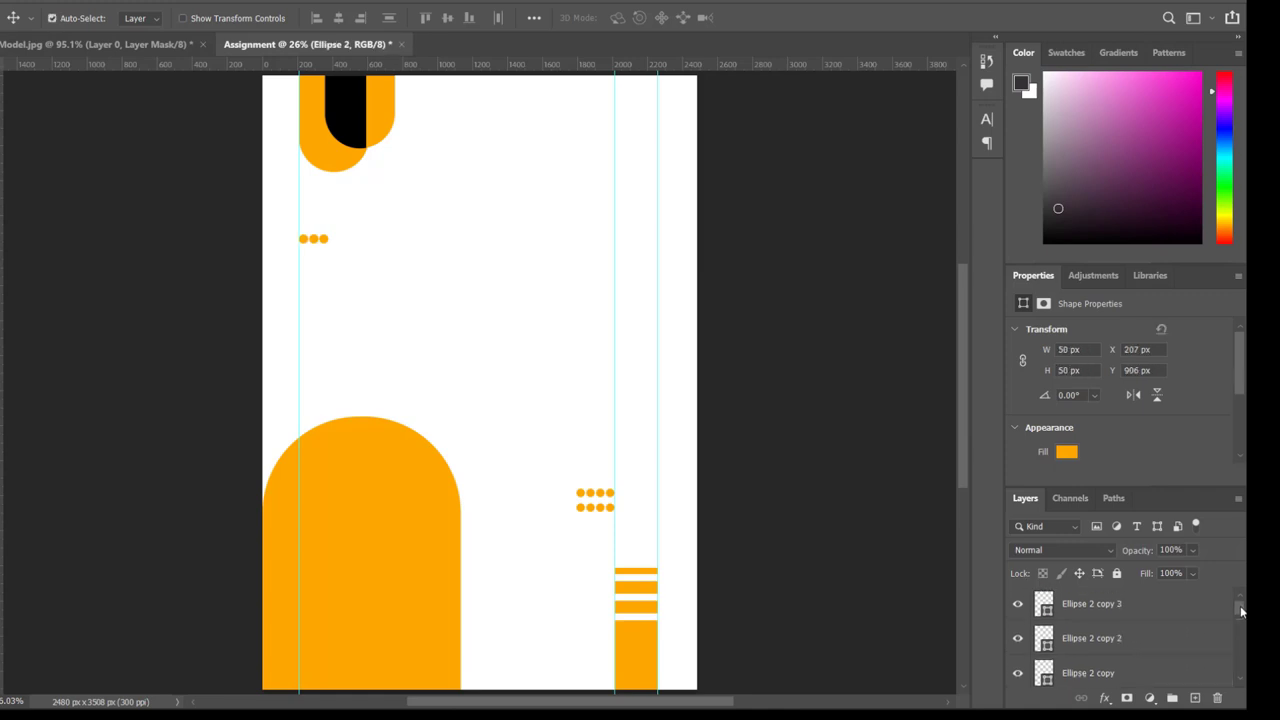
left_click(1018, 604)
left_click(1076, 640)
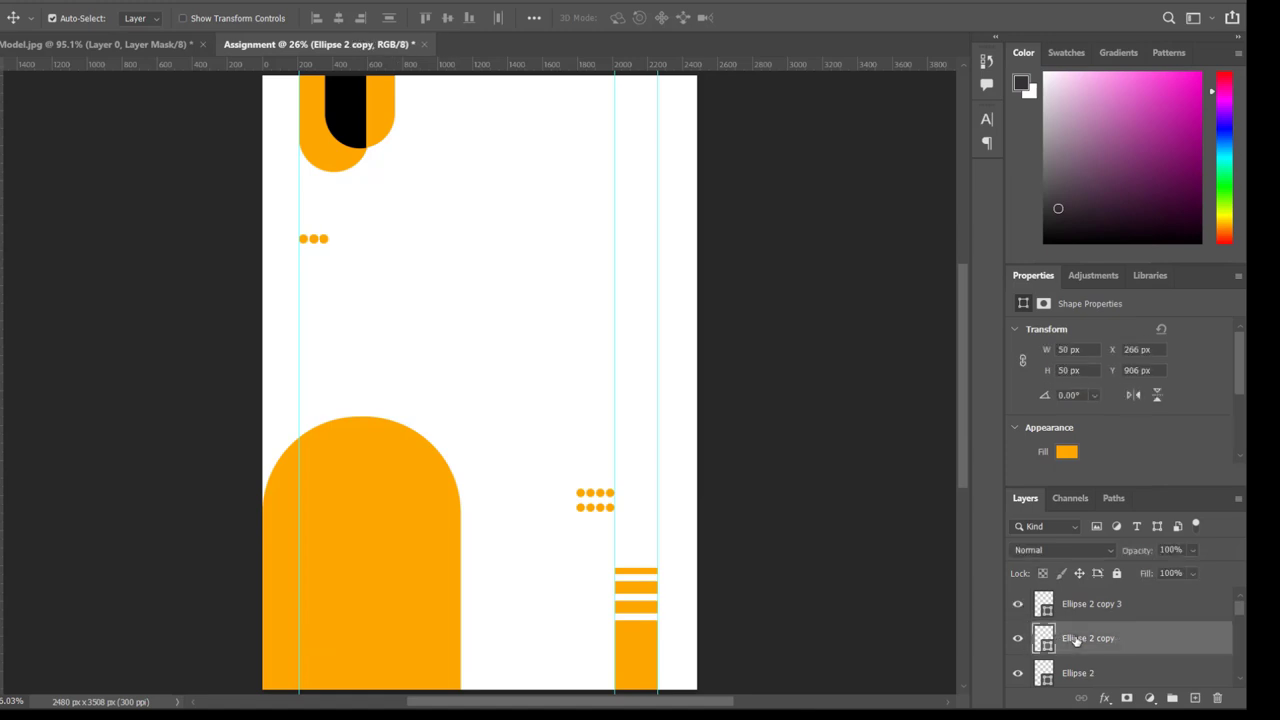
key("Delete")
left_click(1116, 614)
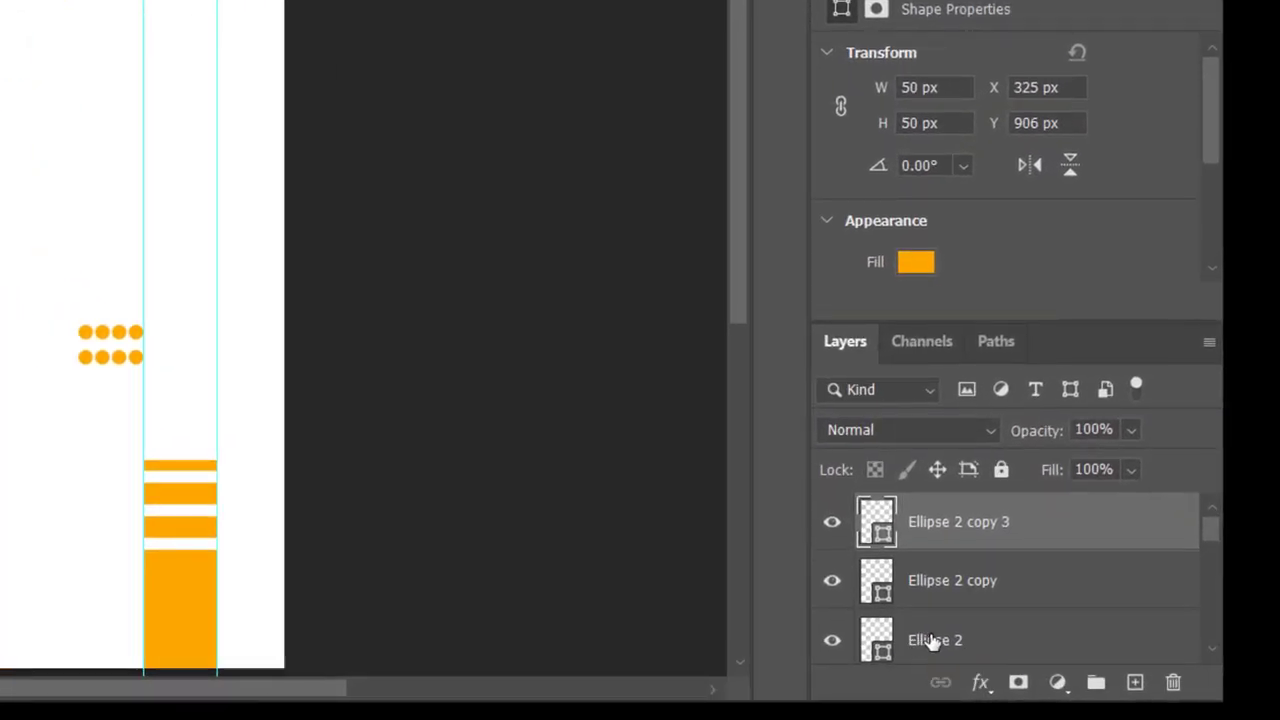
Group the three dot layers as Group 2 and duplicate the group.
left_click(930, 641, "shift")
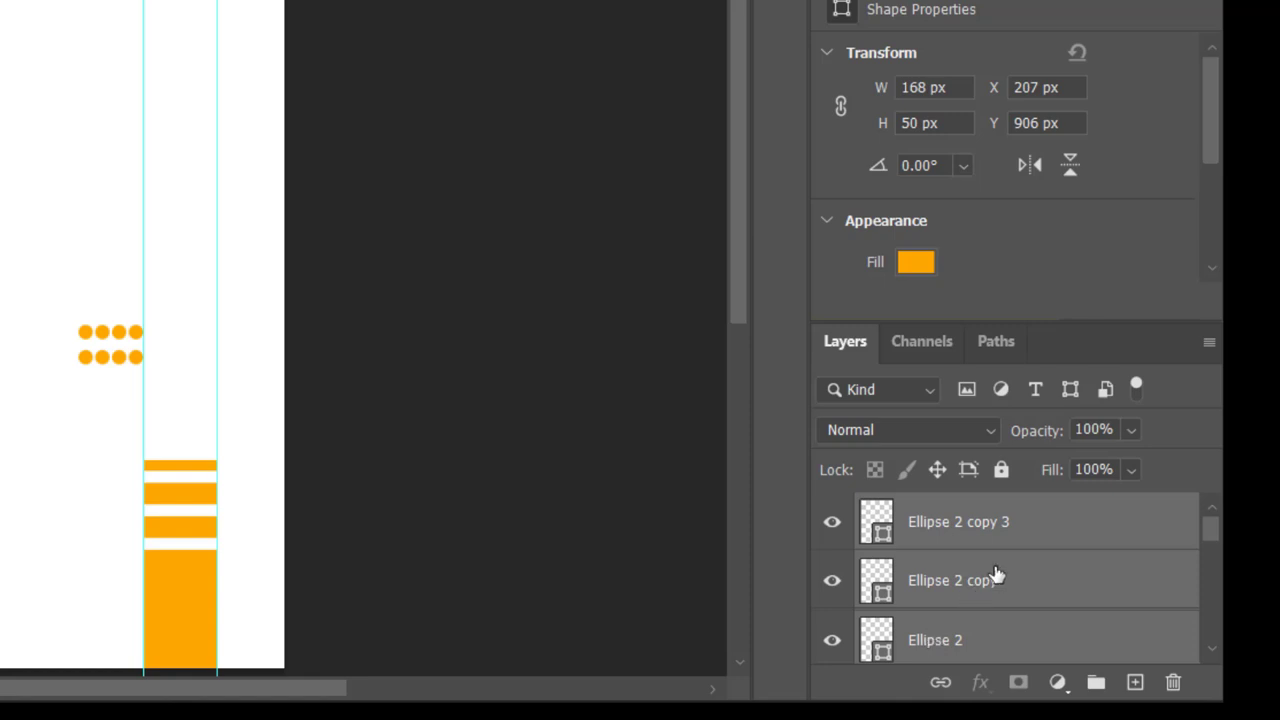
key("ctrl+g")
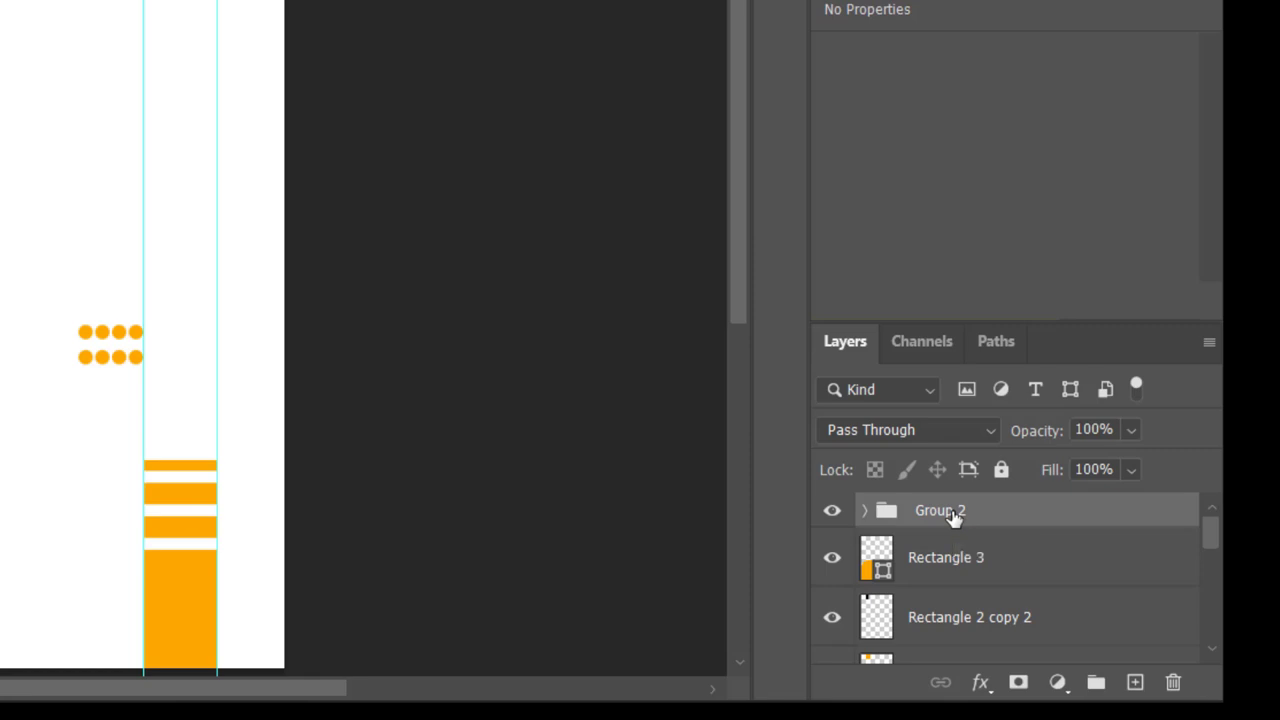
key("ctrl+j")
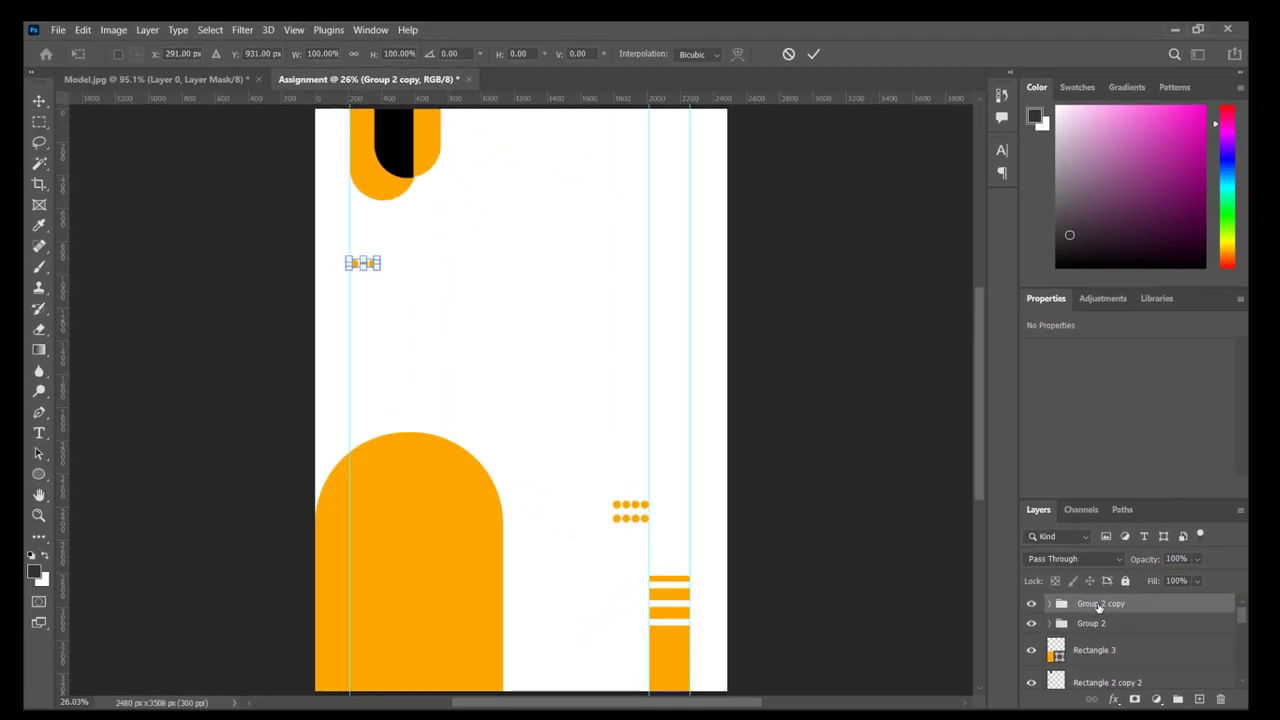
Nudge the copied dot group down and confirm its position.
key("shift+Down")
key("shift+Down")
key("shift+Down")
key("shift+Down")
key("shift+Down")
key("shift+Down")
key("Down")
key("Down")
key("Down")
key("Down")
key("Down")
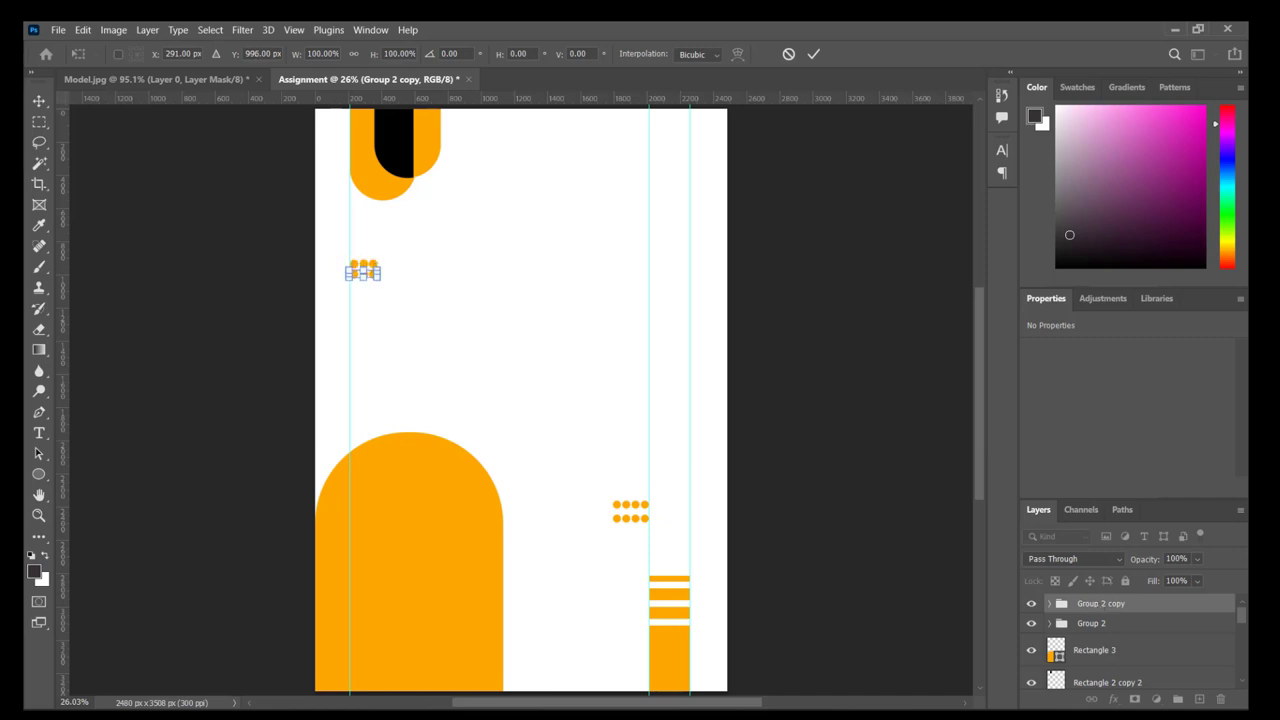
left_click(848, 691)
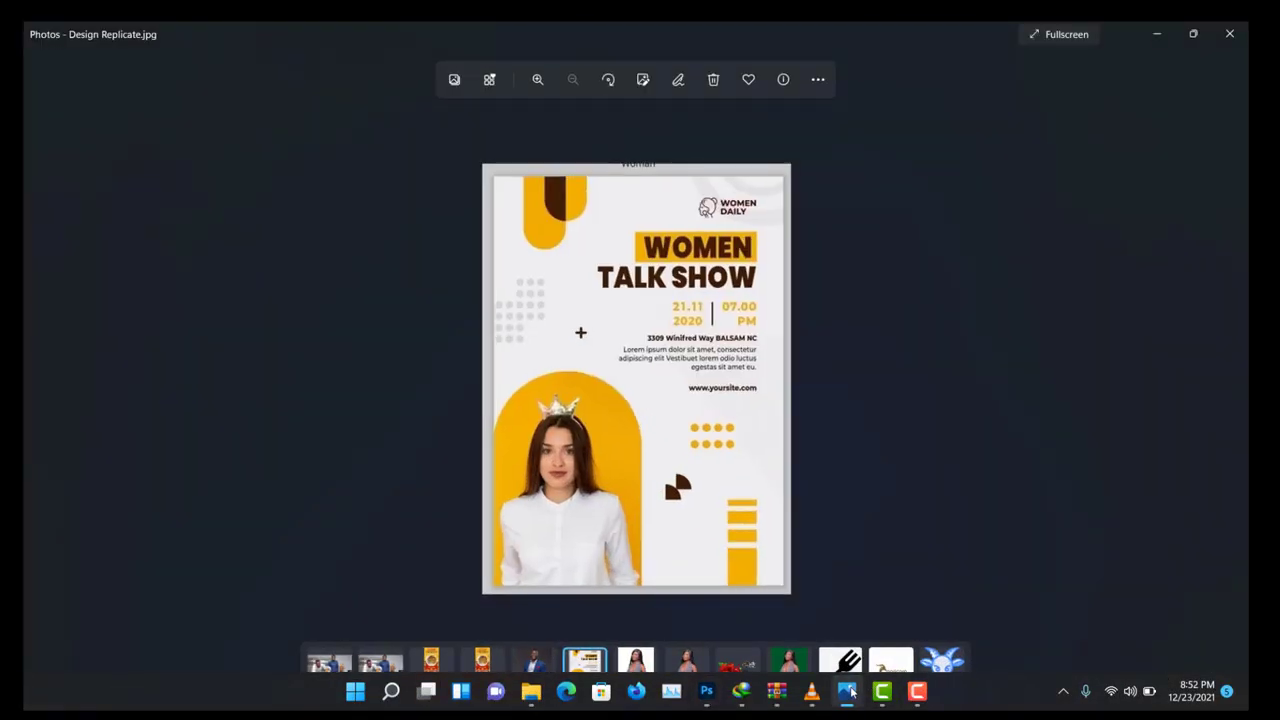
left_click(848, 691)
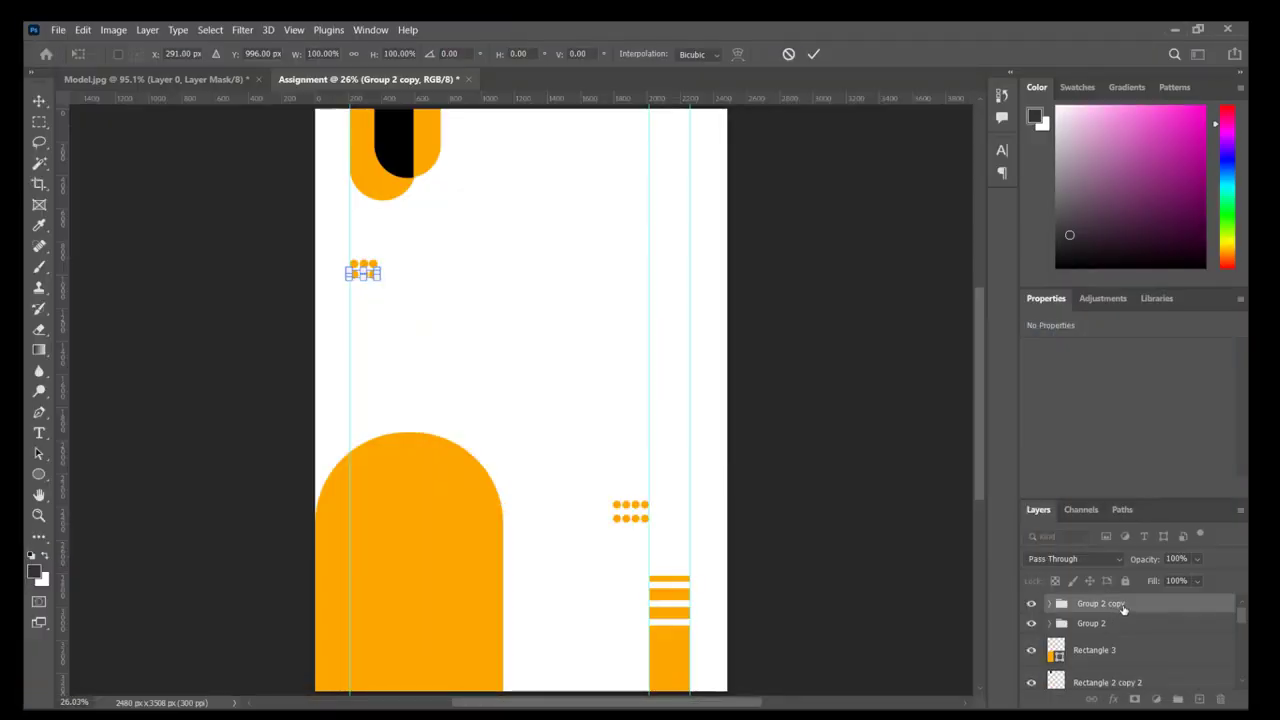
key("Return")
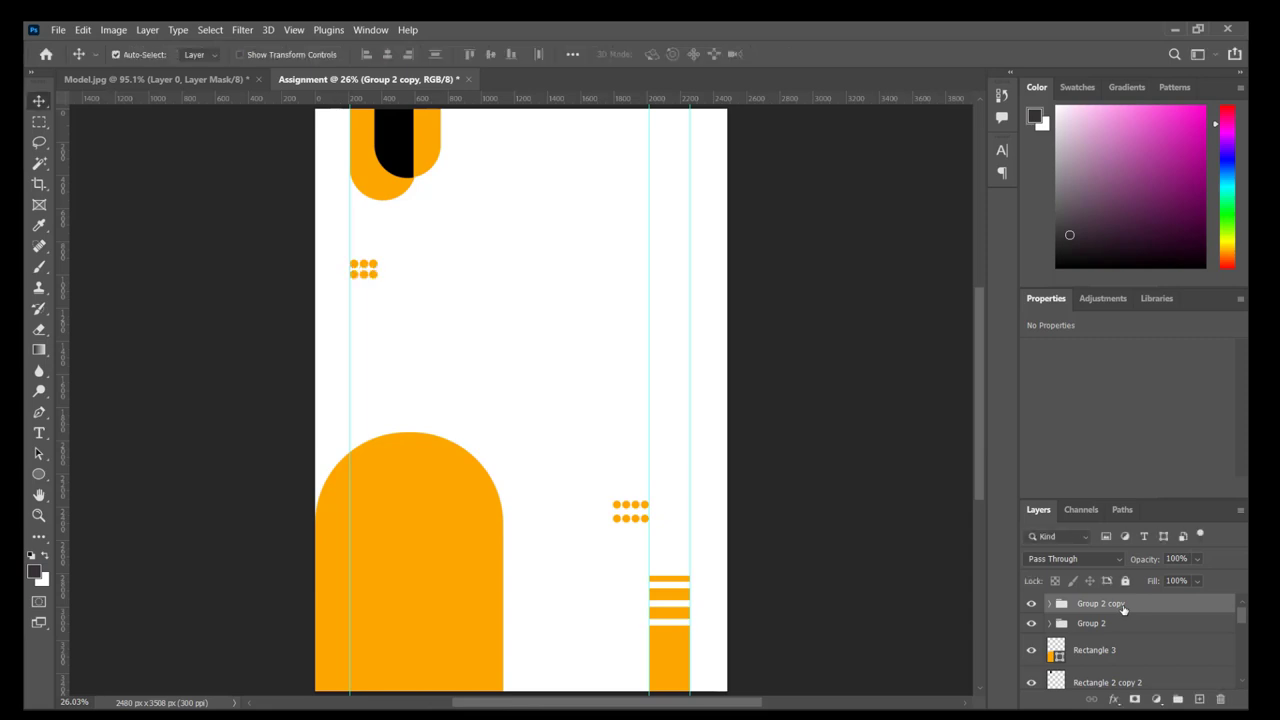
Duplicate the dot group again and move the copy down below it.
key("ctrl+j")
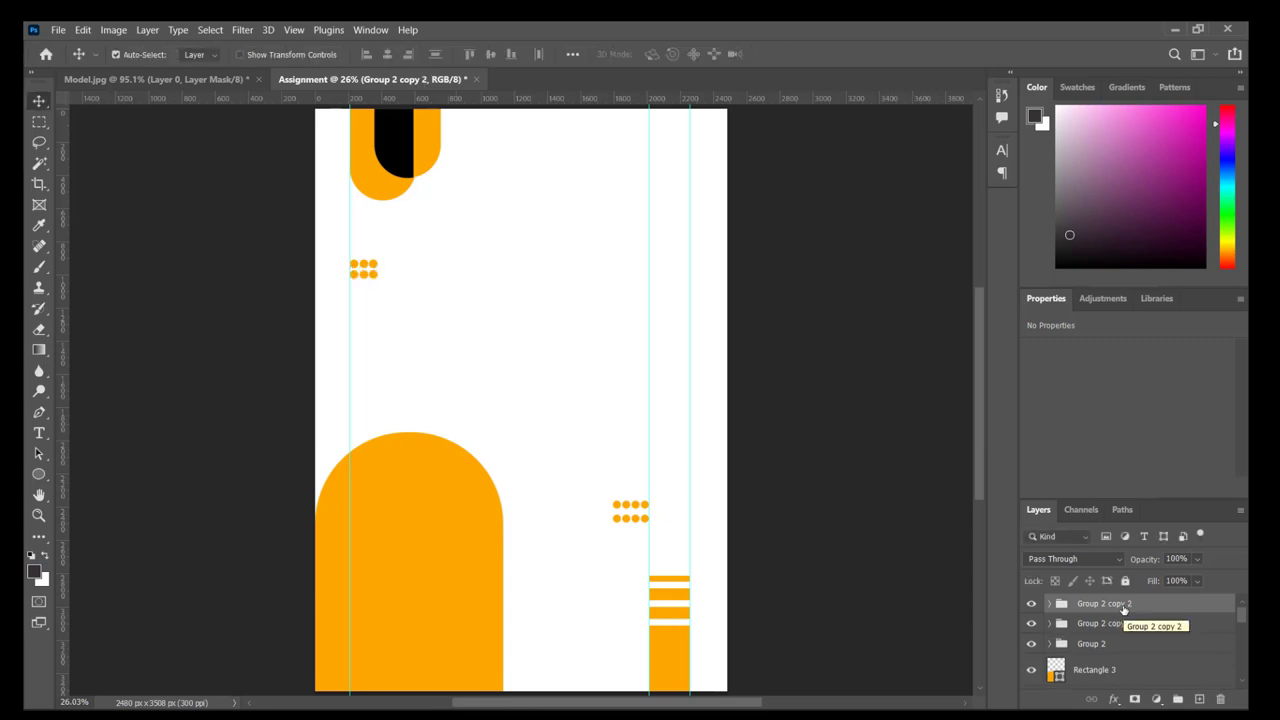
key("ctrl+z")
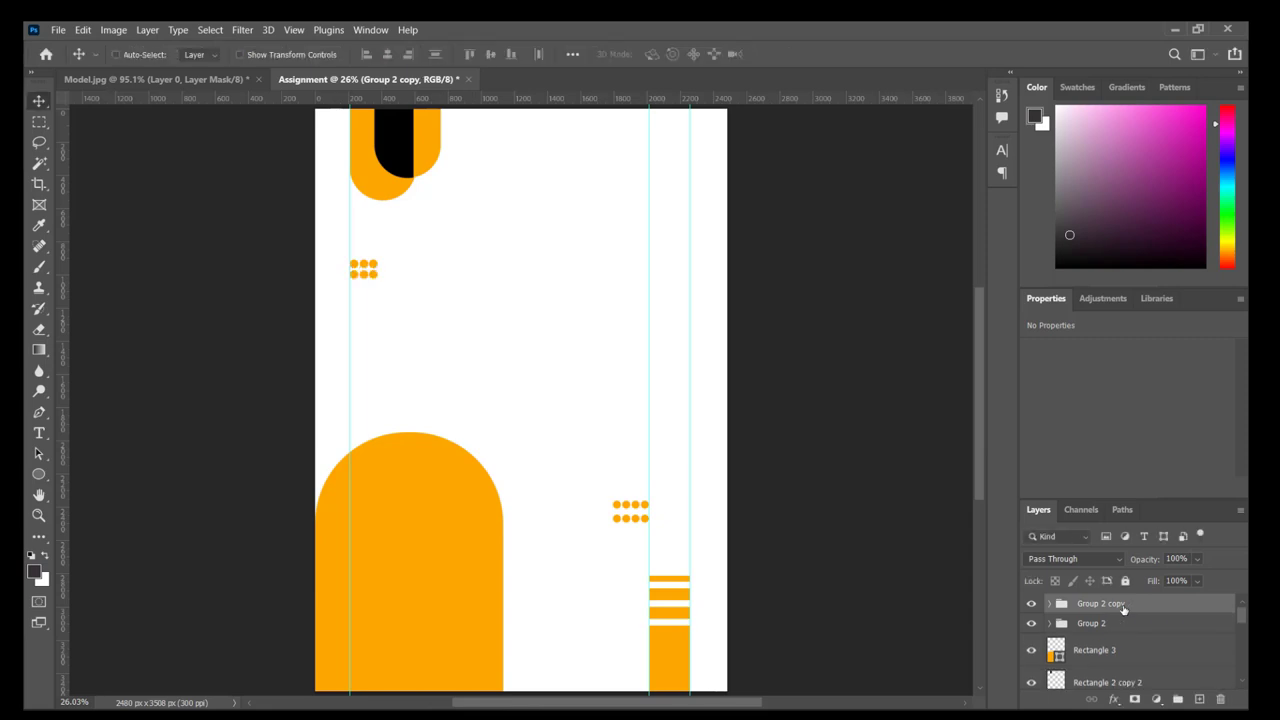
key("ctrl+j")
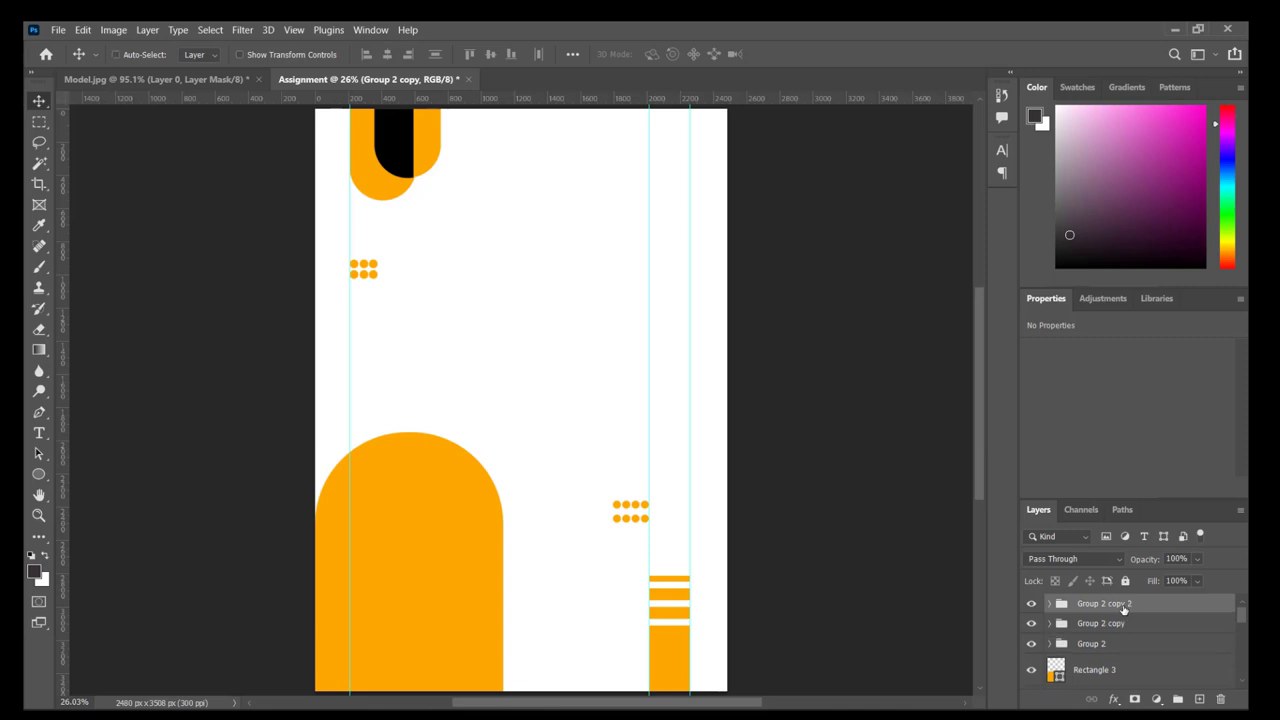
key("ctrl+t")
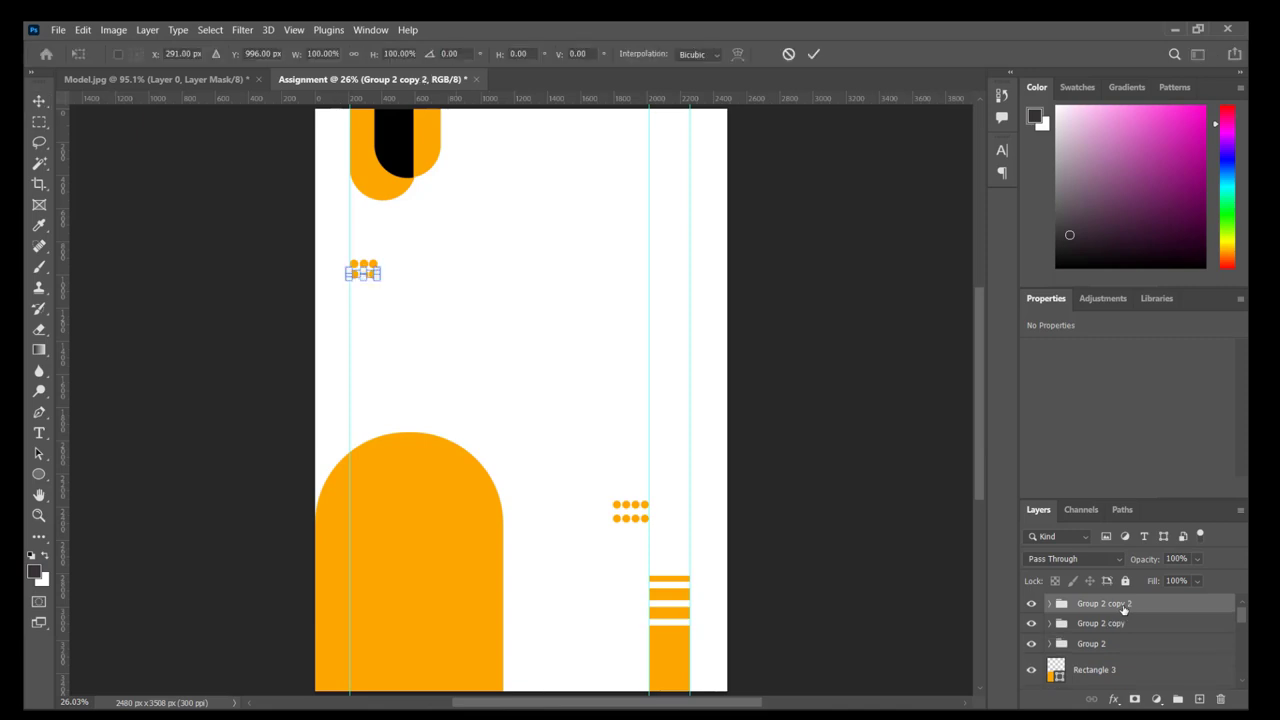
key("shift+Down")
key("shift+Down")
key("shift+Down")
key("shift+Down")
key("shift+Down")
key("Down")
key("Down")
key("Down")
key("Down")
key("Down")
key("Down")
key("Down")
key("Down")
key("Down")
key("Down")
key("Down")
key("Down")
key("Down")
key("Down")
key("Down")
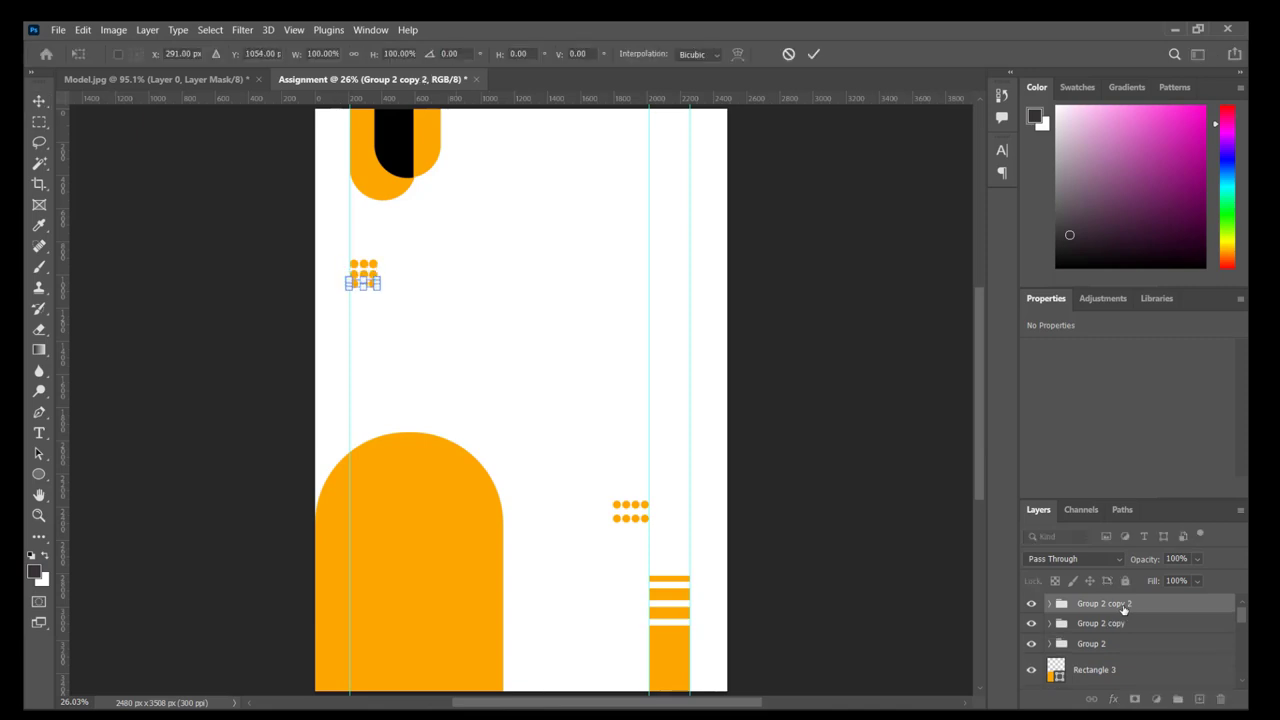
key("Down")
key("Down")
key("Down")
key("Down")
left_click(43, 103)
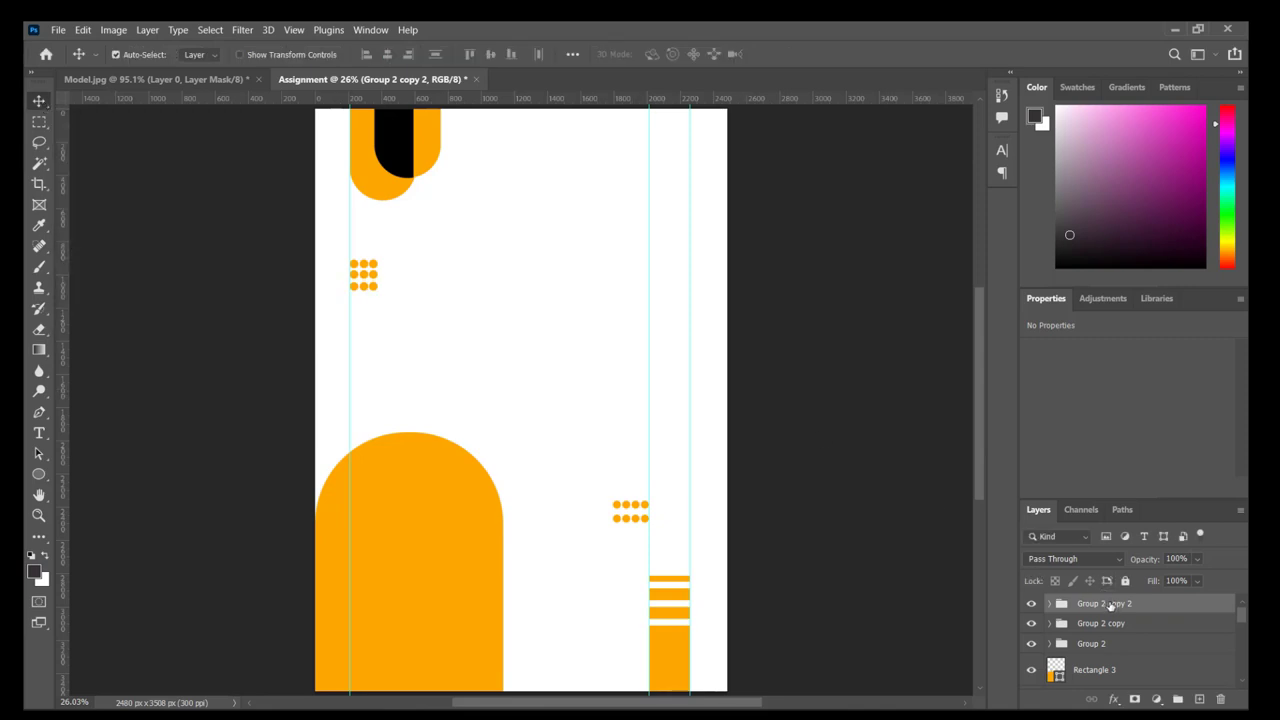
Add a fourth dot row as Group 2 copy 3 and compare with Design Replicate.jpg.
key("ctrl+j")
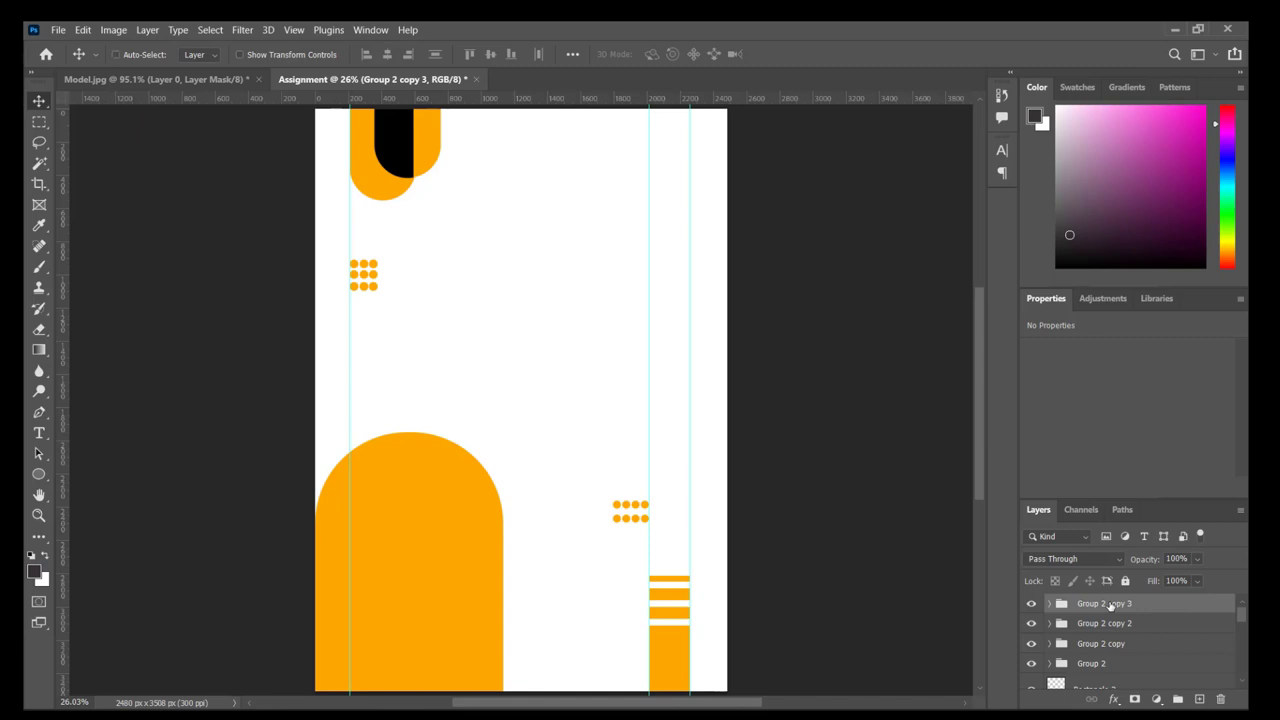
key("ctrl+t")
key("Down")
key("Down")
key("Down")
key("Down")
key("Down")
key("Down")
key("Down")
key("Down")
key("Down")
key("Down")
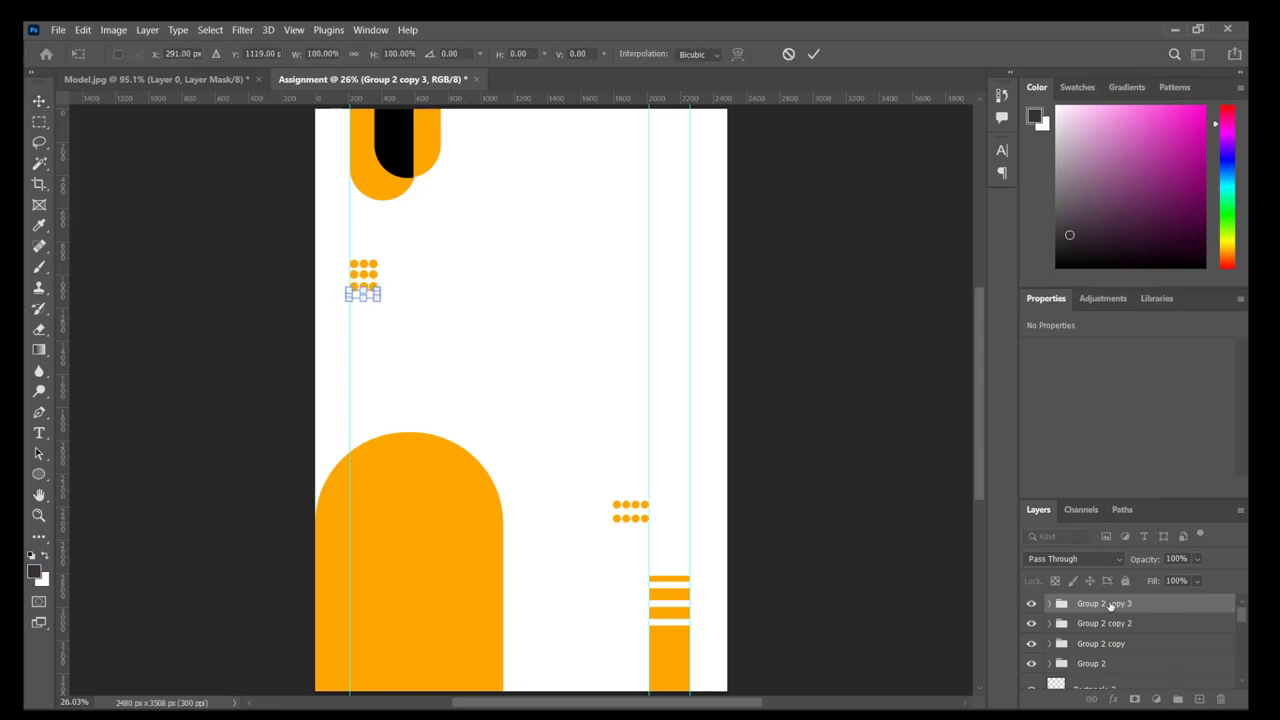
key("Down")
key("Return")
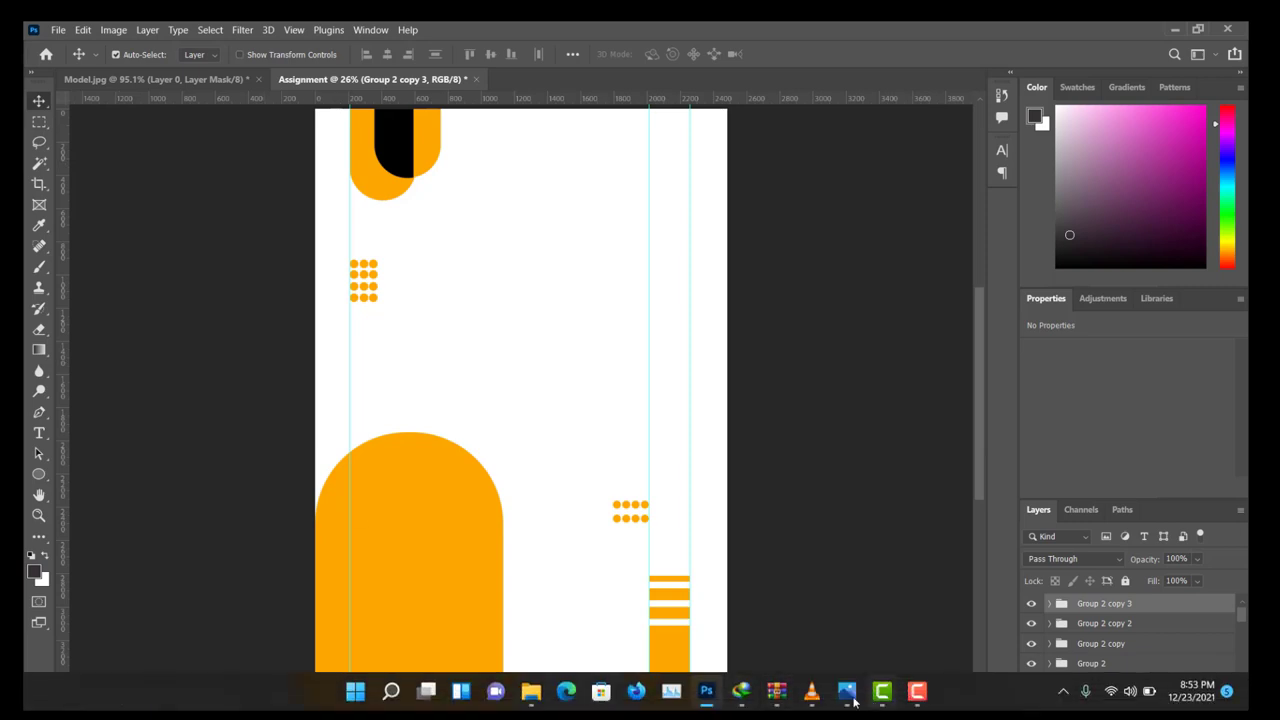
left_click(847, 691)
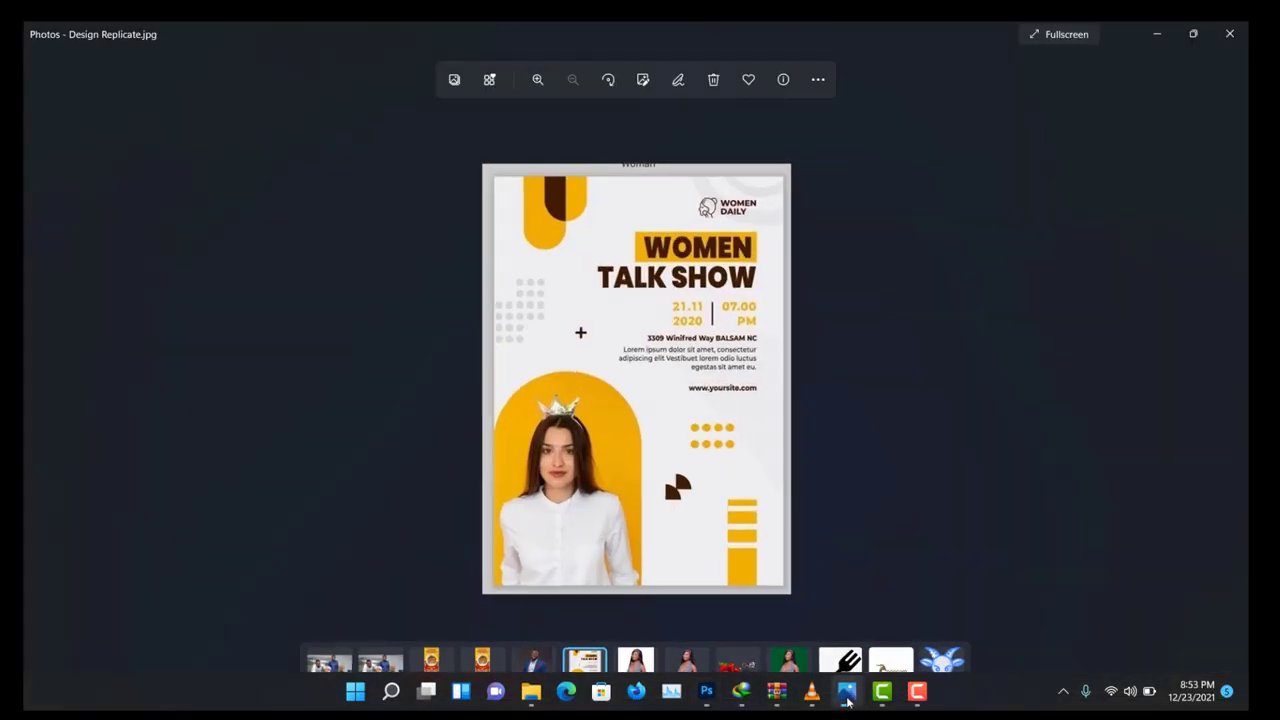
Group Group 2 through Group 2 copy 3 and name the group 'grey circle'.
left_click(847, 691)
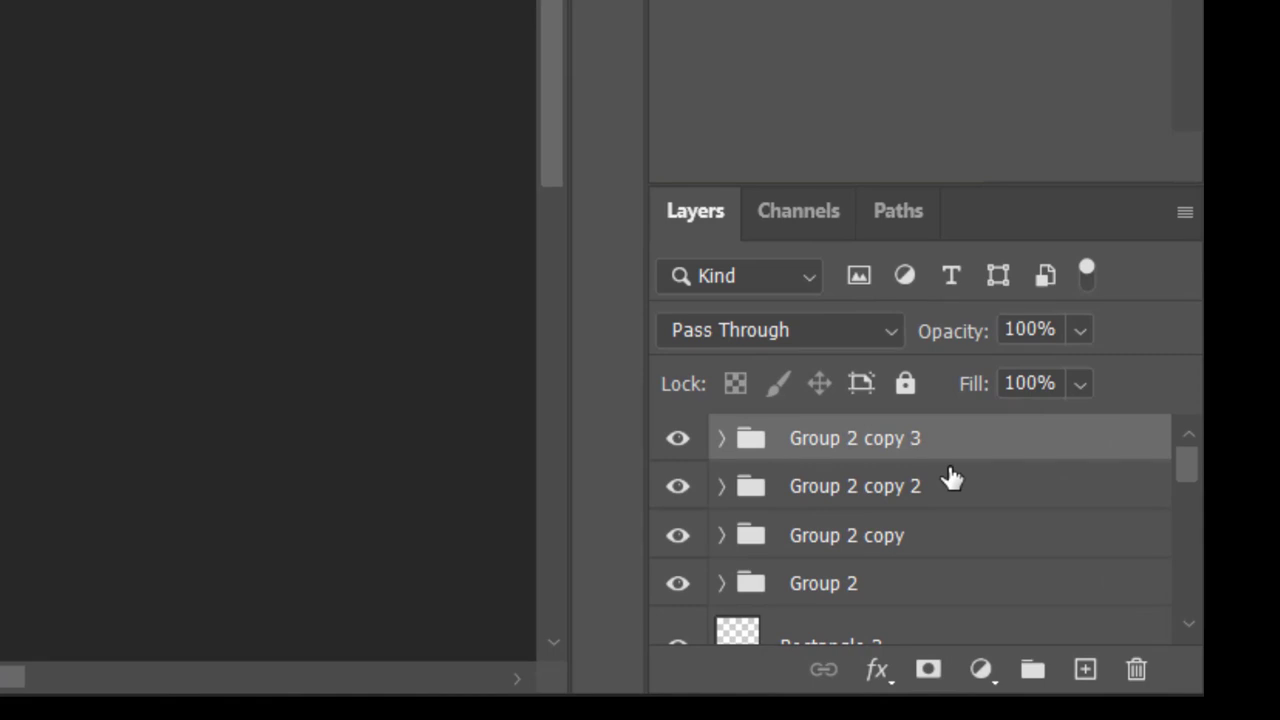
left_click(831, 595, "shift")
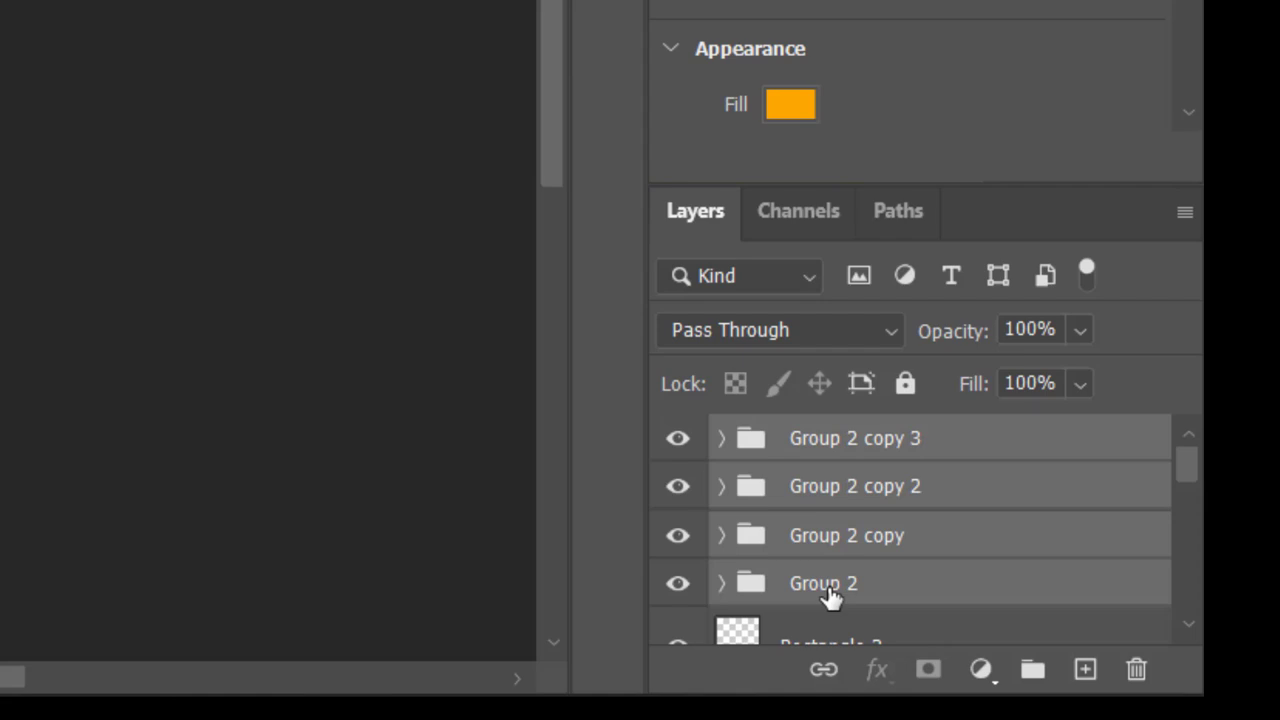
key("ctrl+g")
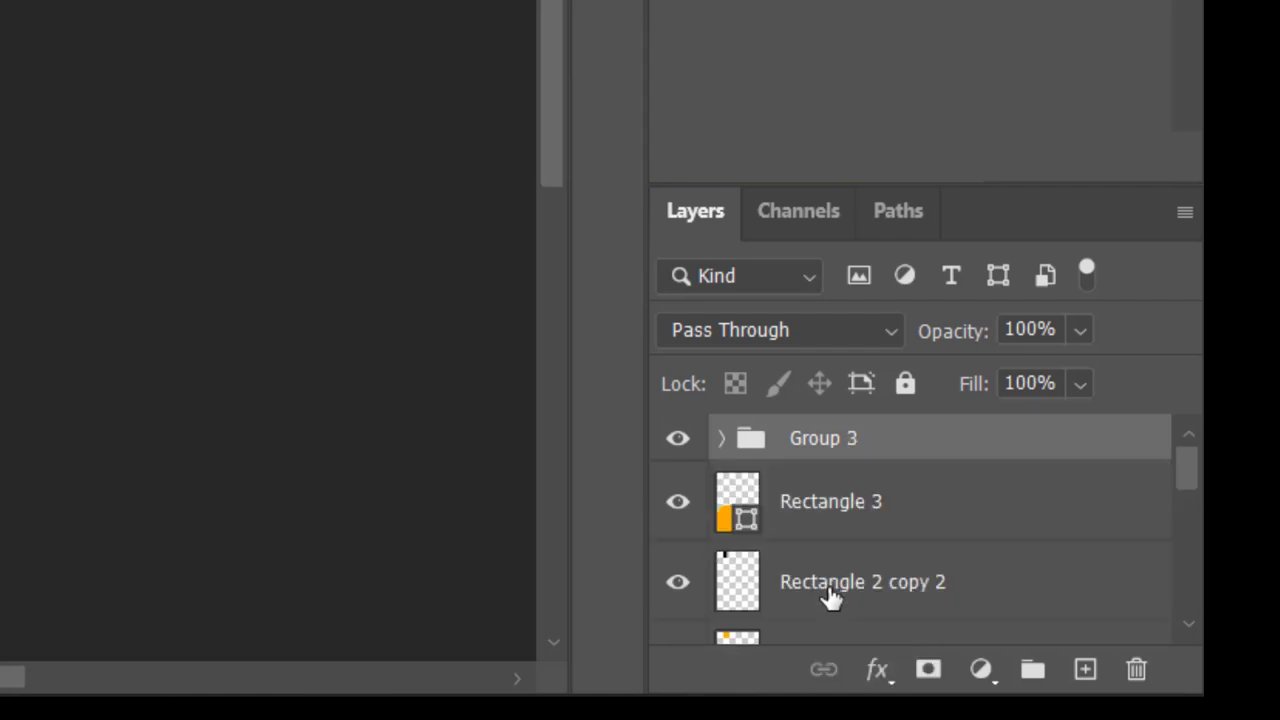
double_click(821, 446)
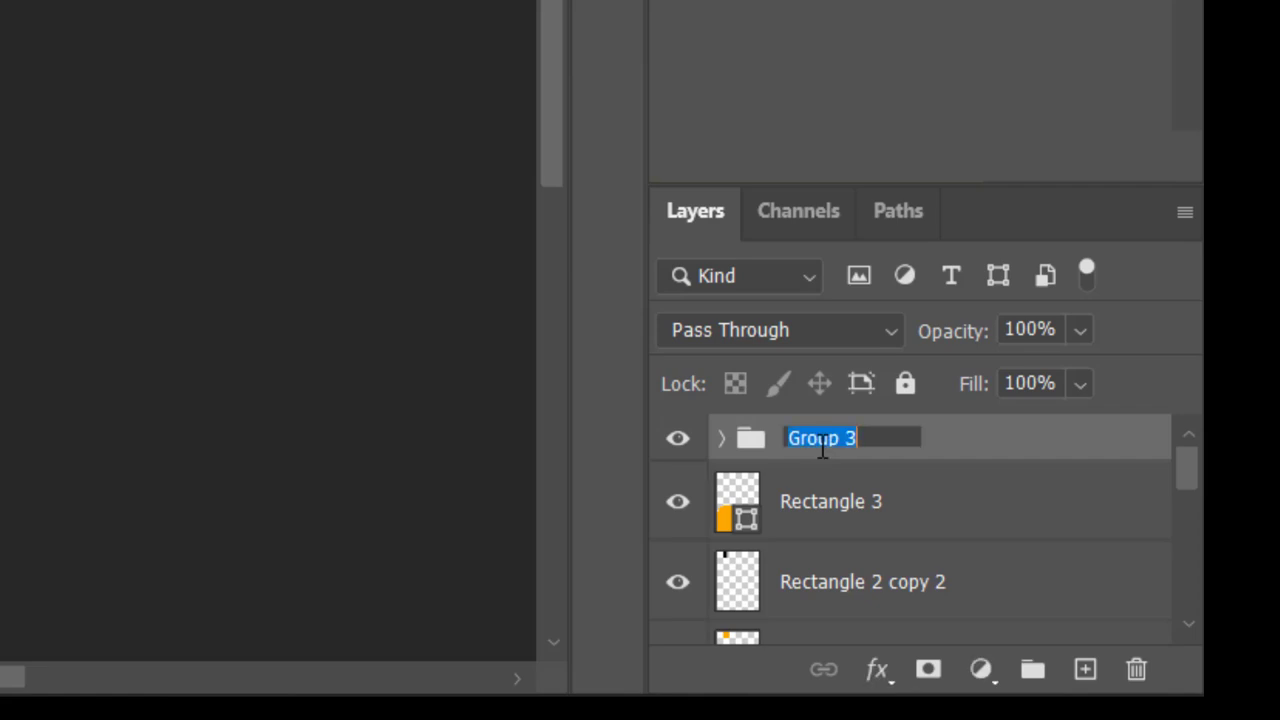
type("grey")
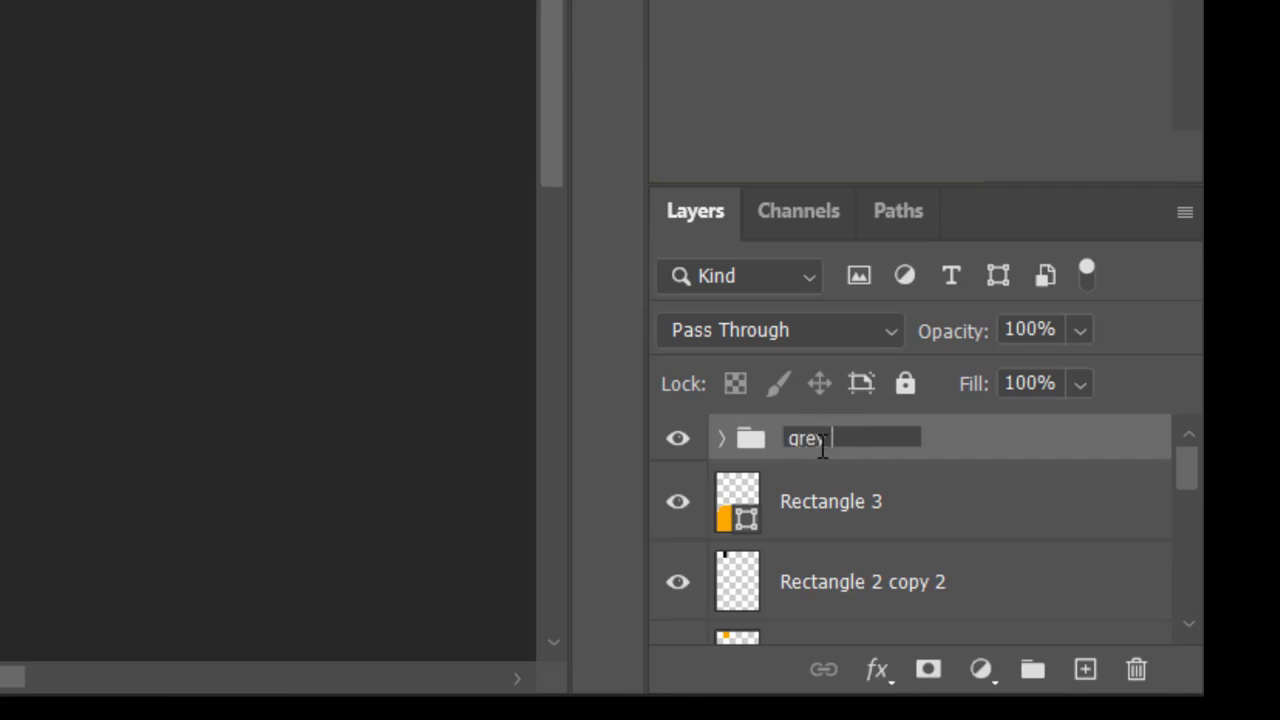
type(" circle")
key("Return")
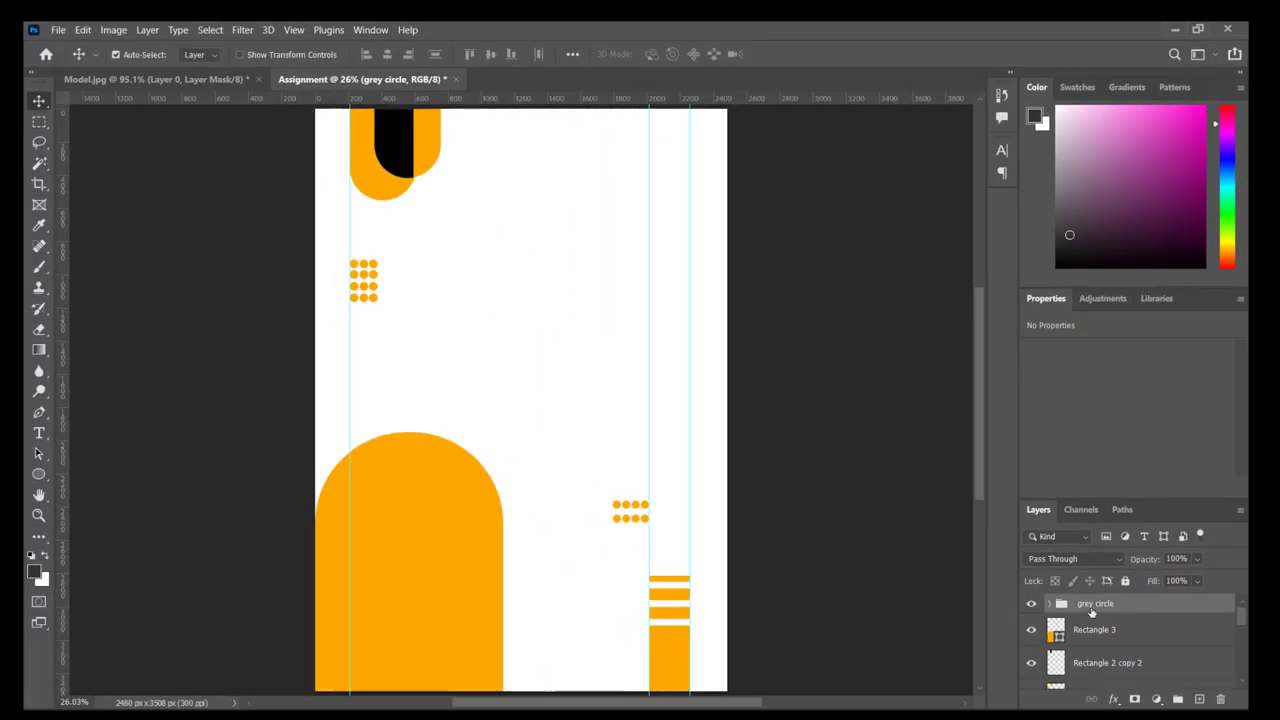
Duplicate the grey circle group and place the copy down-left at the page's left edge.
key("ctrl+j")
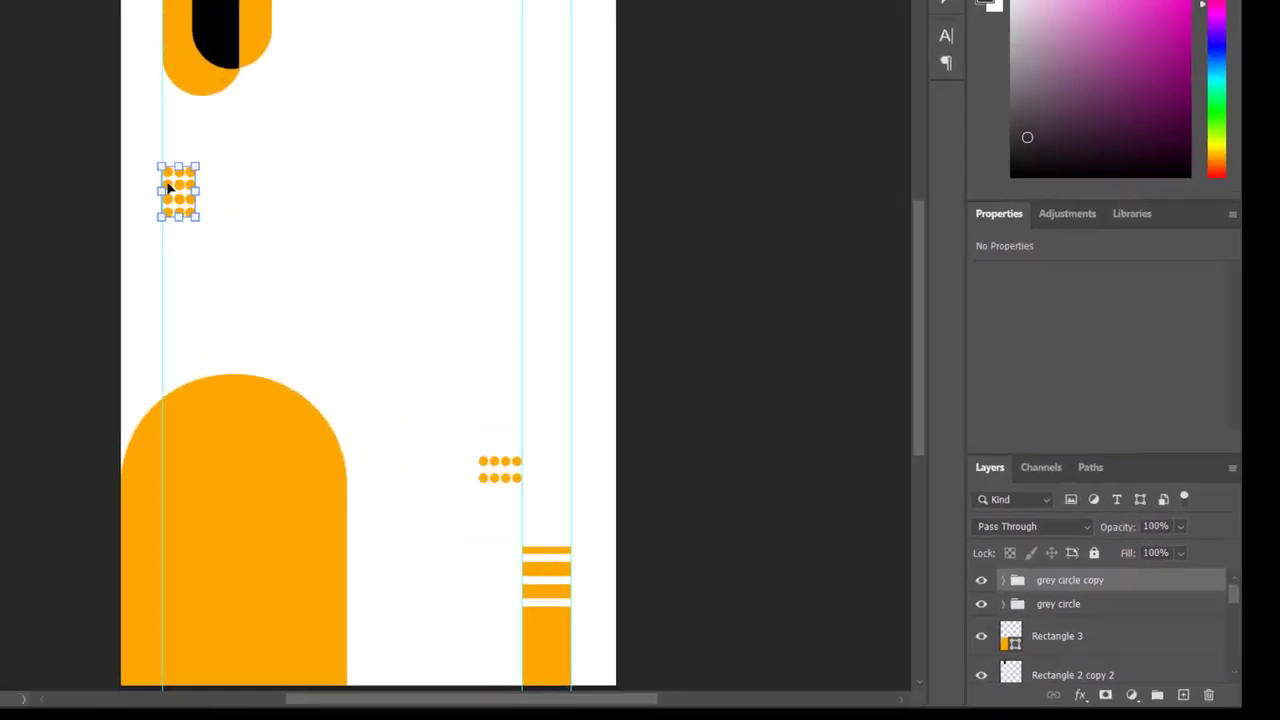
left_click_drag(172, 188, 188, 256)
key("Left")
key("Left")
key("Left")
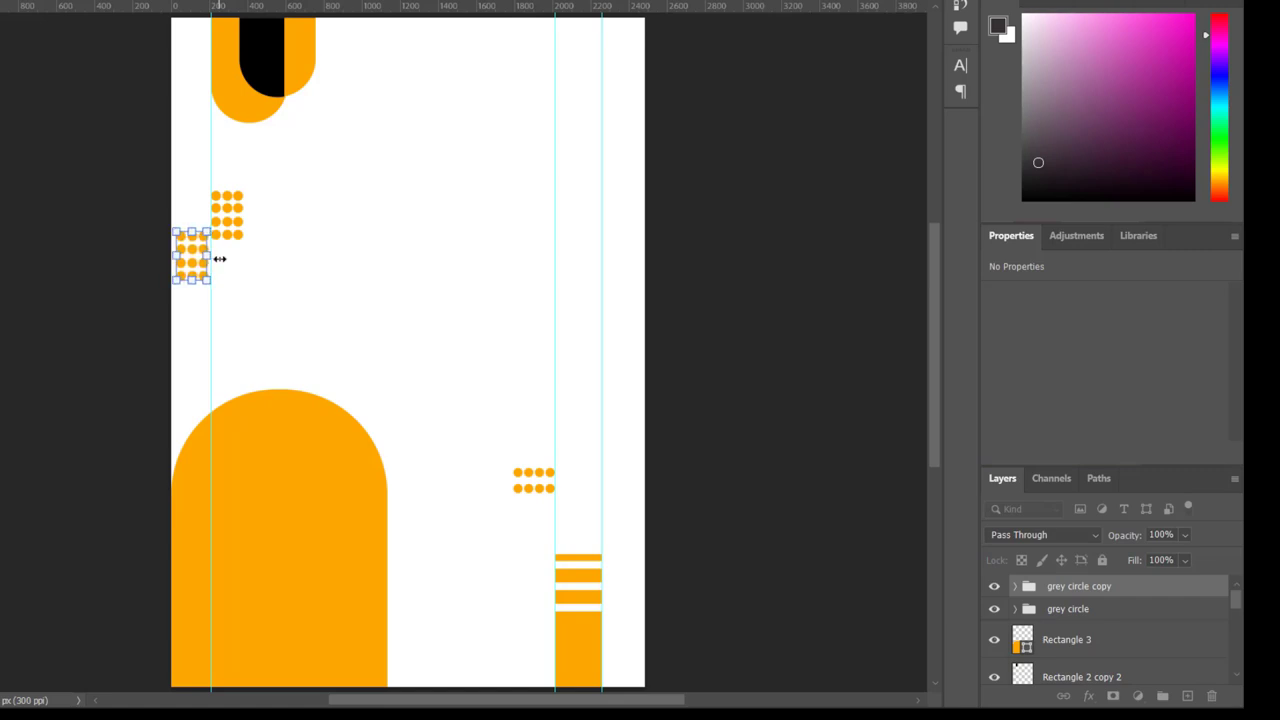
key("Return")
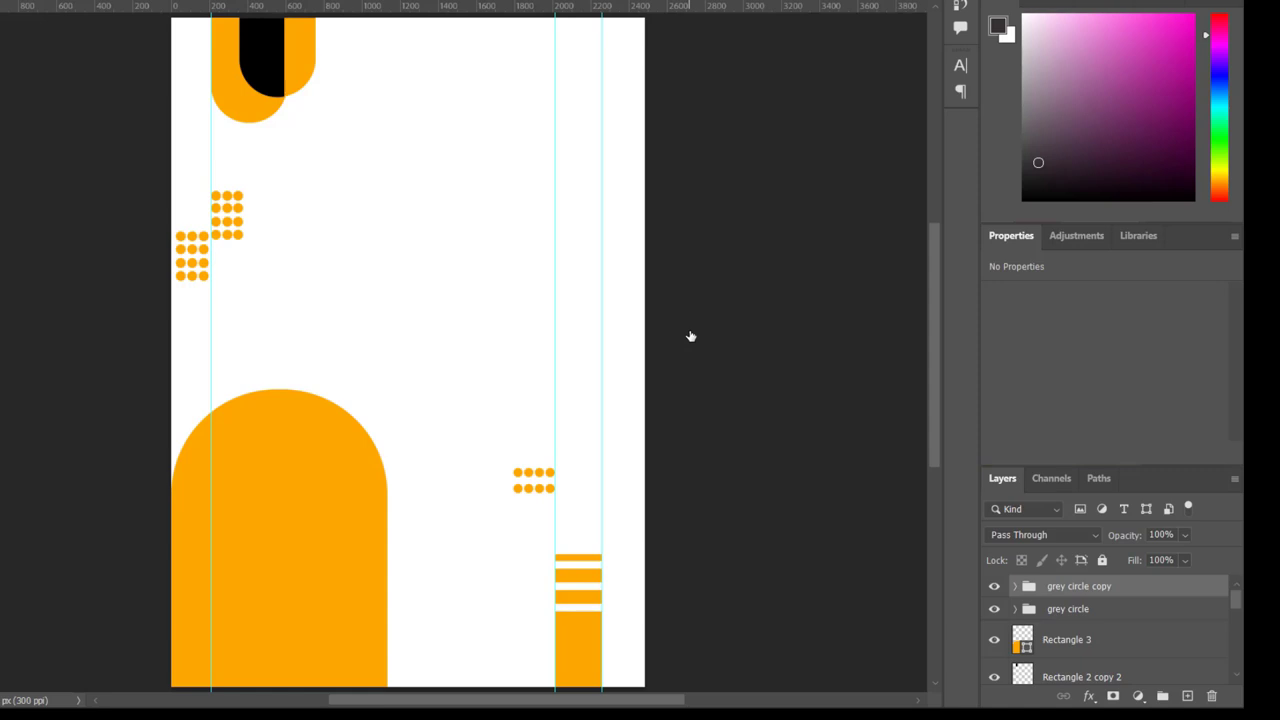
Deselect the grey circle copy and compare the flyer with the reference.
mouse_move(701, 687)
left_click(797, 404)
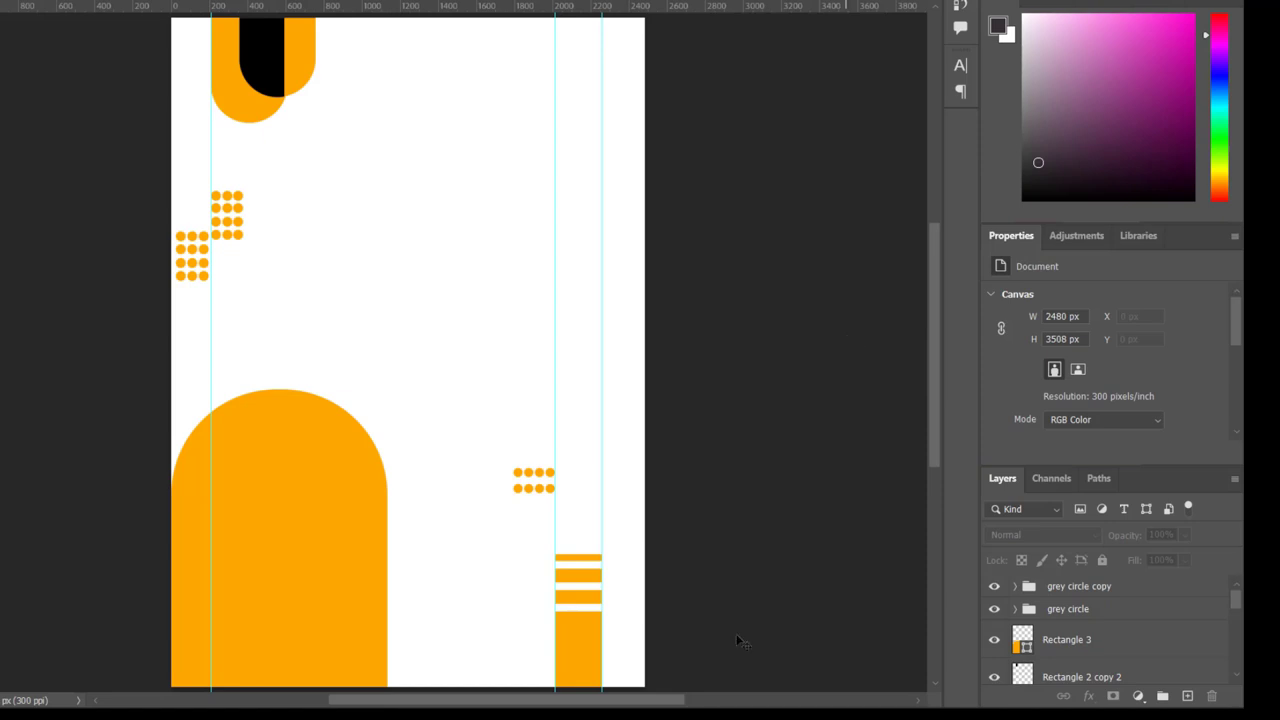
left_click(780, 688)
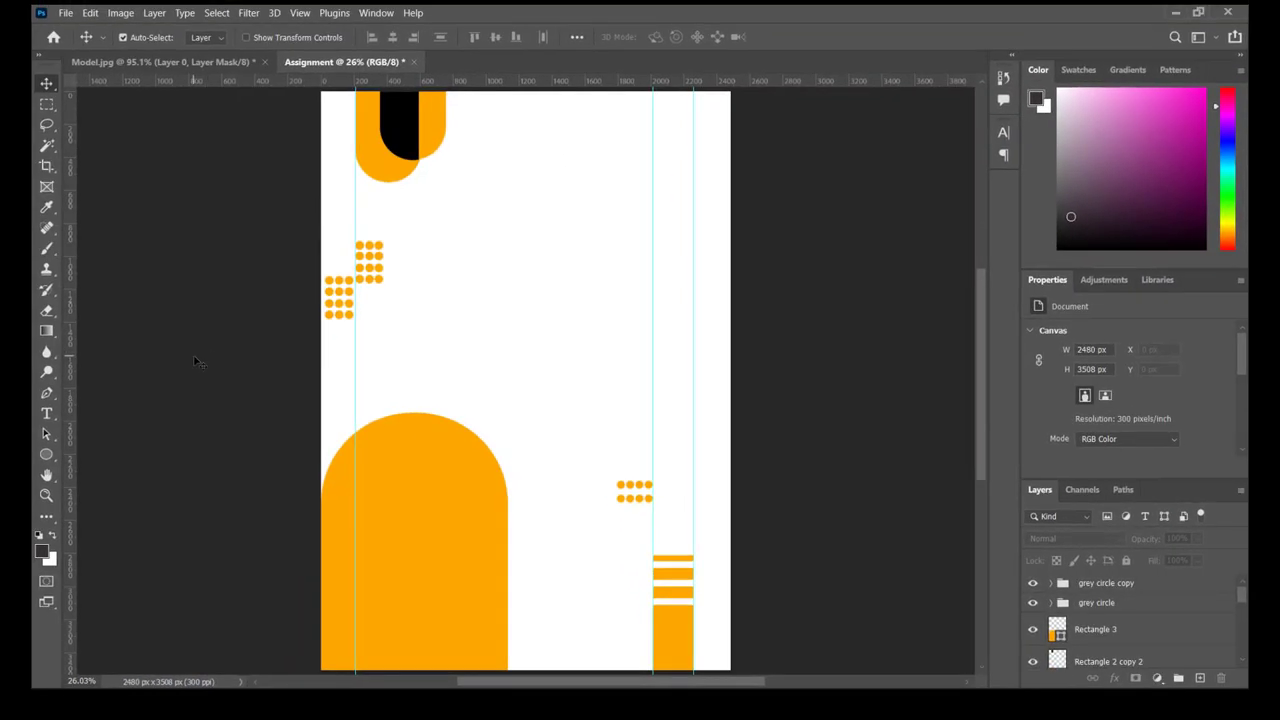
left_click(47, 454)
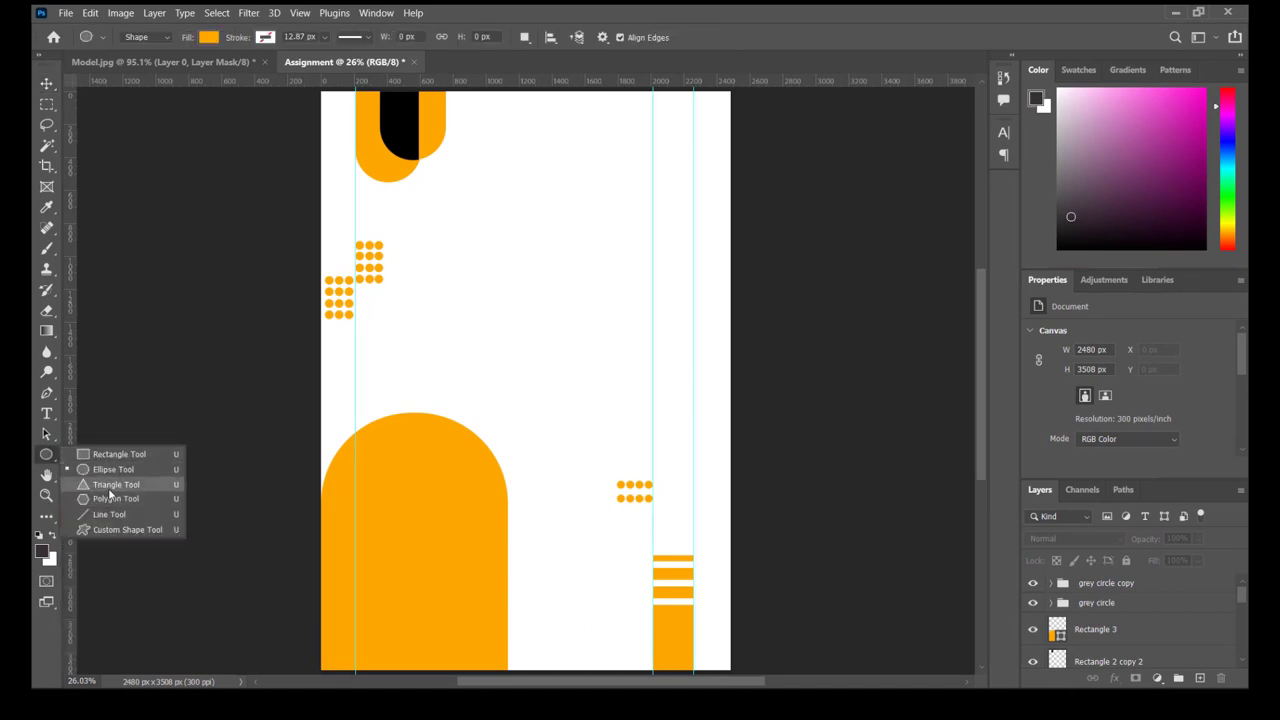
Draw a small orange triangle beside the right dots and rotate it about 26 degrees.
left_click(115, 484)
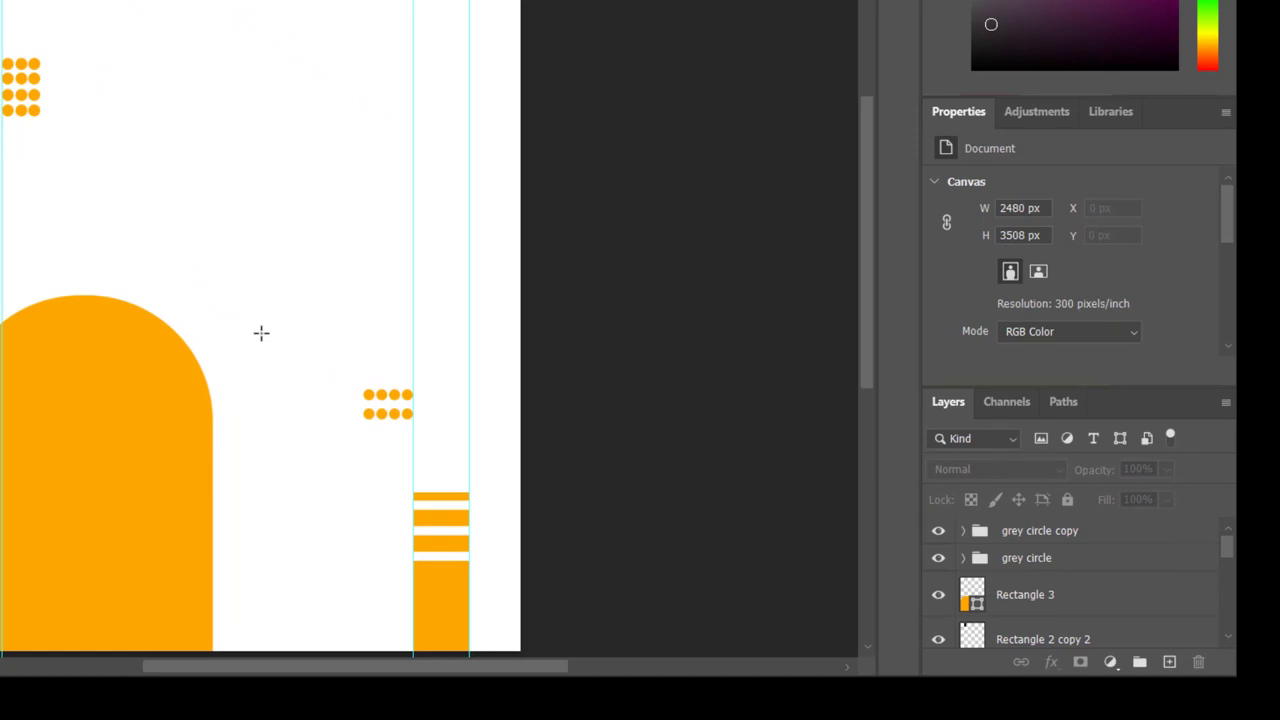
left_click_drag(261, 334, 291, 385)
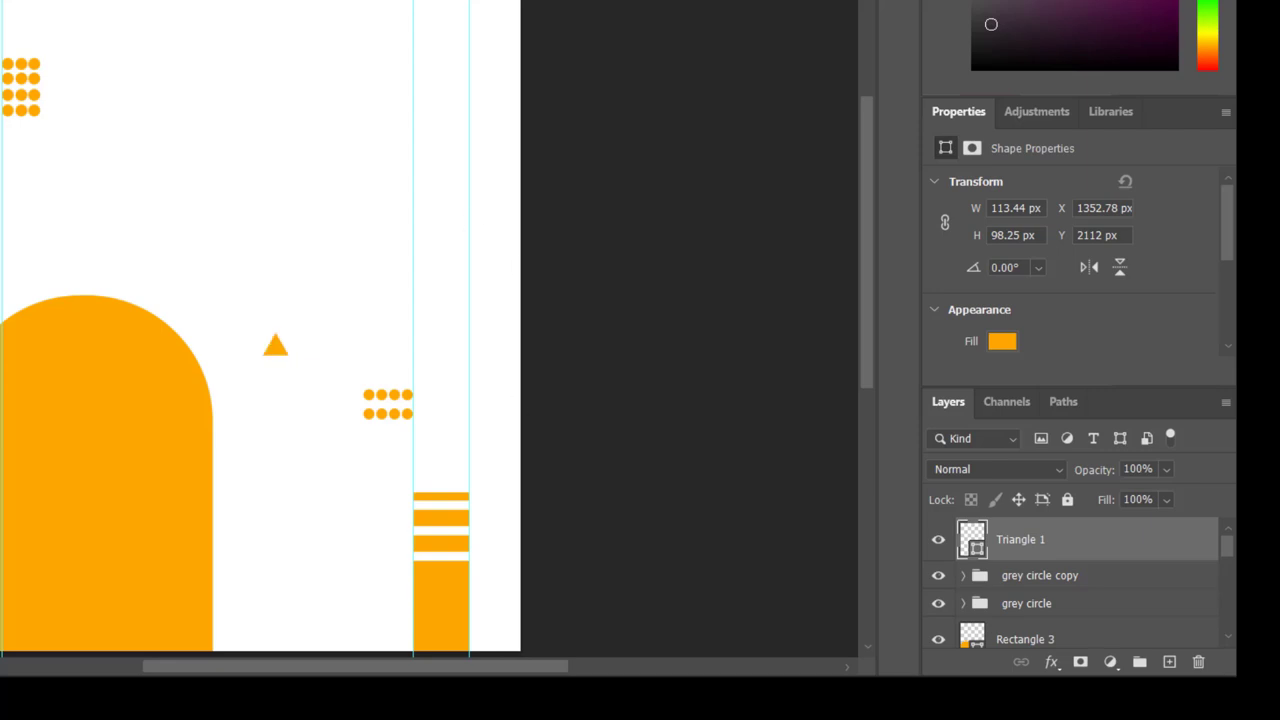
mouse_move(690, 657)
left_click_drag(277, 368, 250, 394)
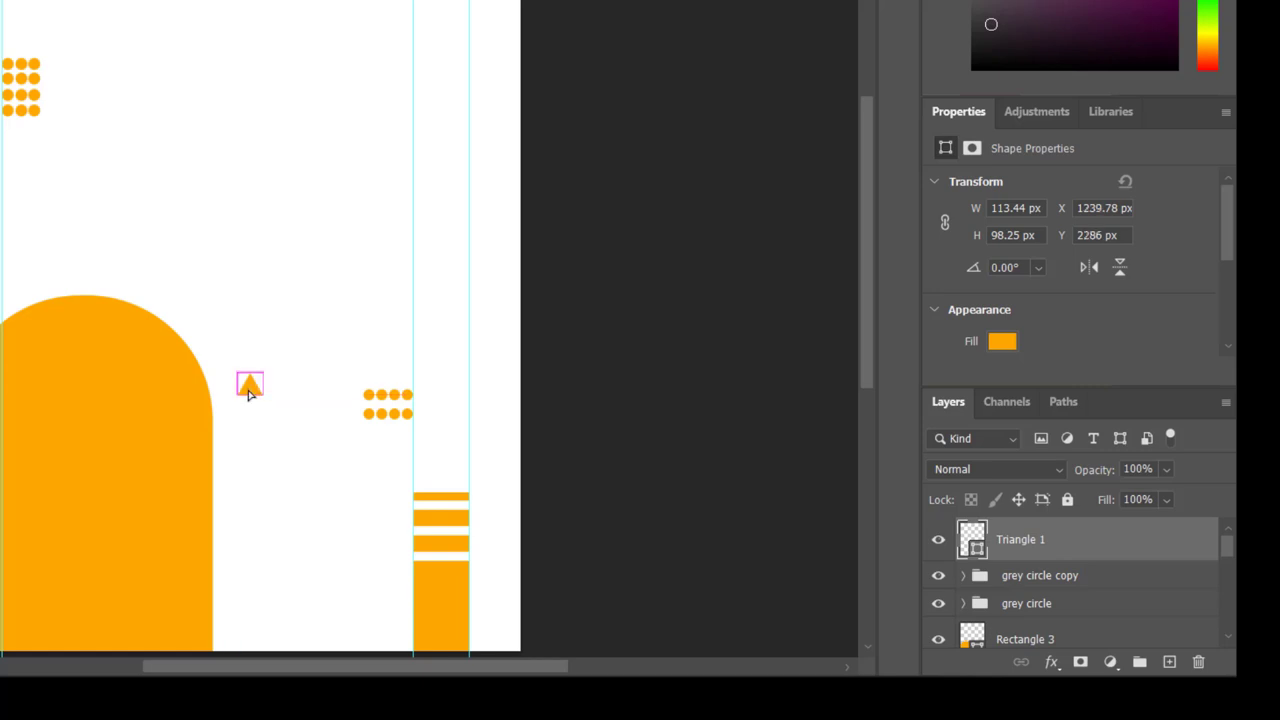
key("ctrl+t")
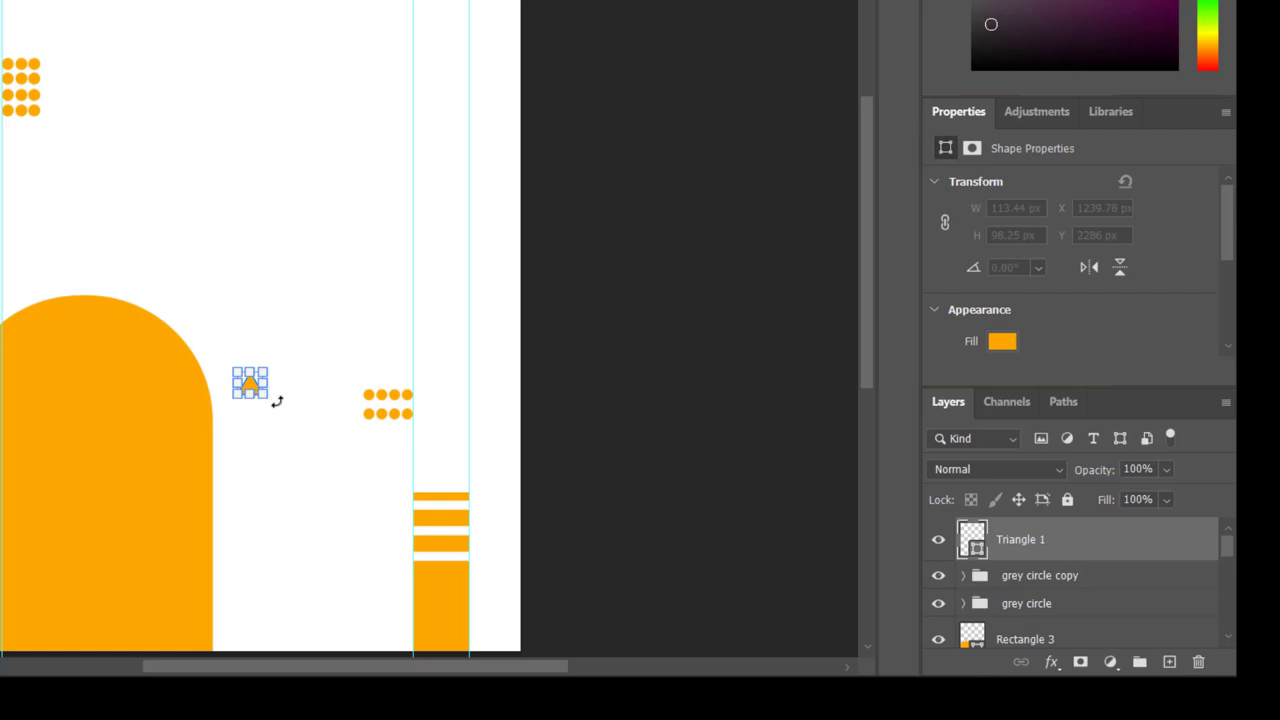
mouse_move(277, 399)
left_mouse_down()
mouse_move(277, 374)
mouse_move(281, 384)
left_mouse_up()
key("Return")
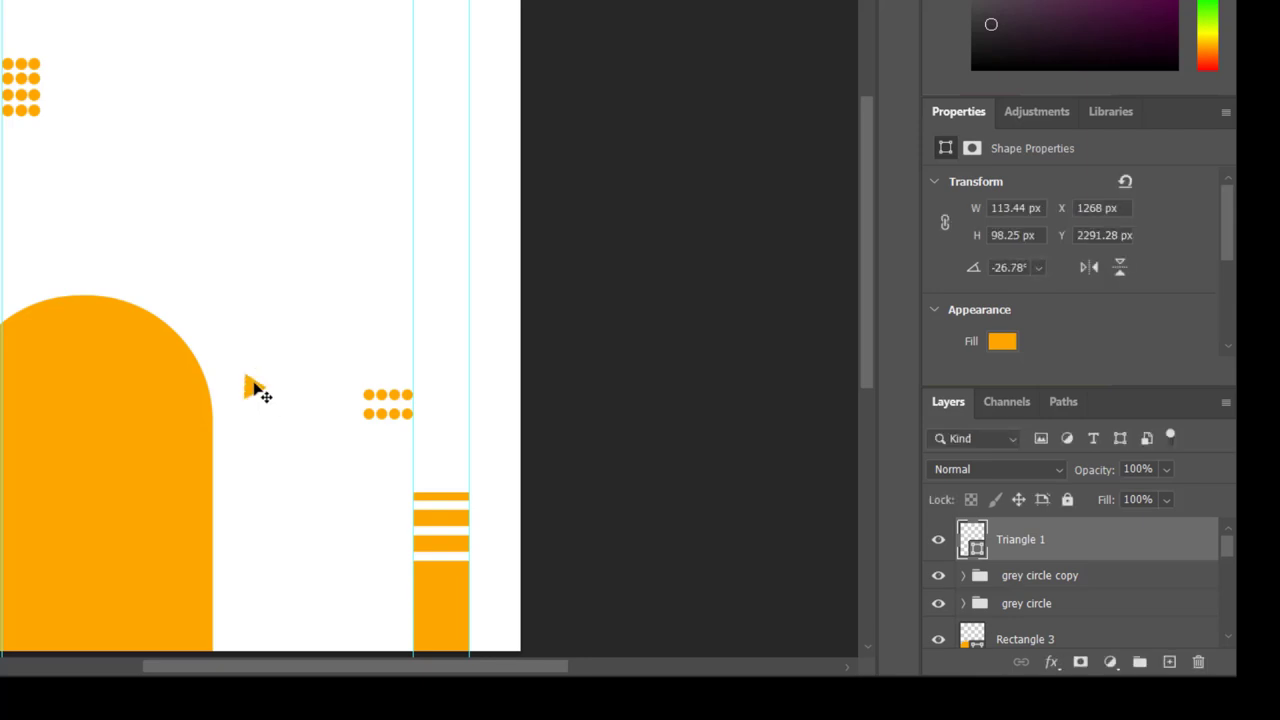
Duplicate the triangle, then move the copy up and nudge it right to form a double-arrow mark.
left_click(257, 391)
key("ctrl+j")
mouse_move(257, 389)
left_mouse_down()
mouse_move(270, 358)
mouse_move(268, 372)
left_mouse_up()
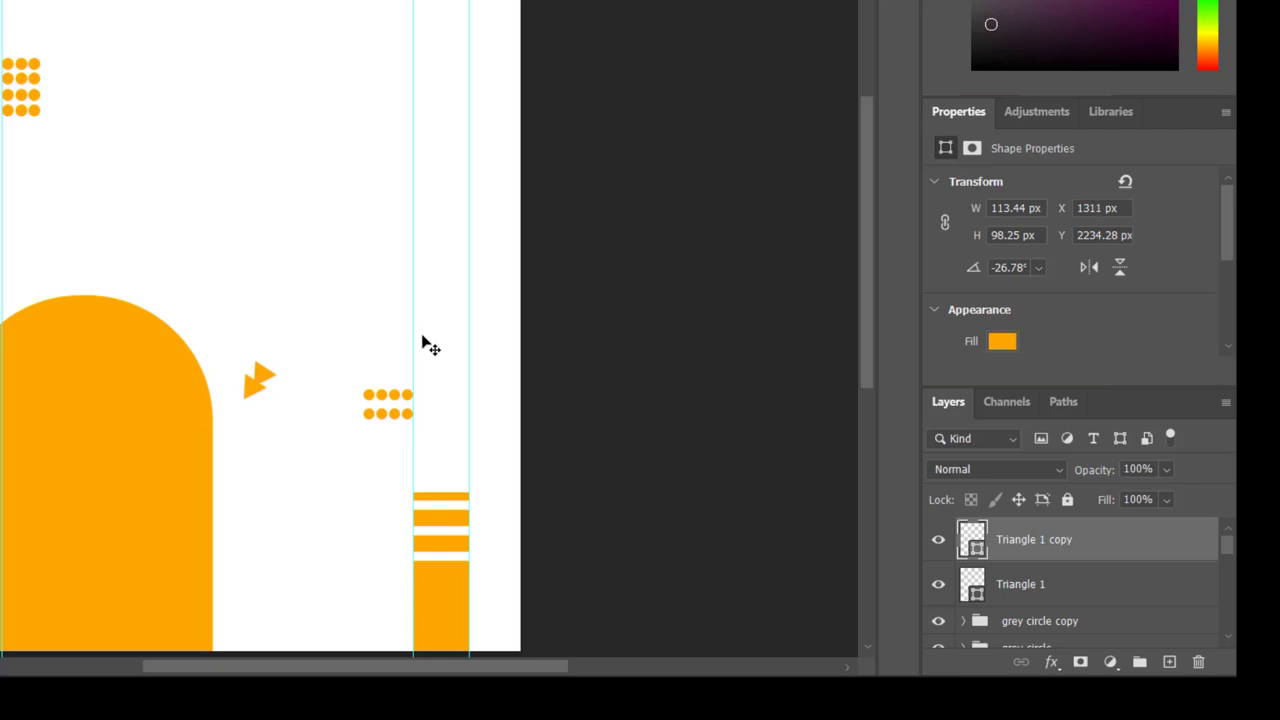
key("Left")
key("Right")
key("Right")
key("Right")
left_click_drag(870, 296, 883, 334)
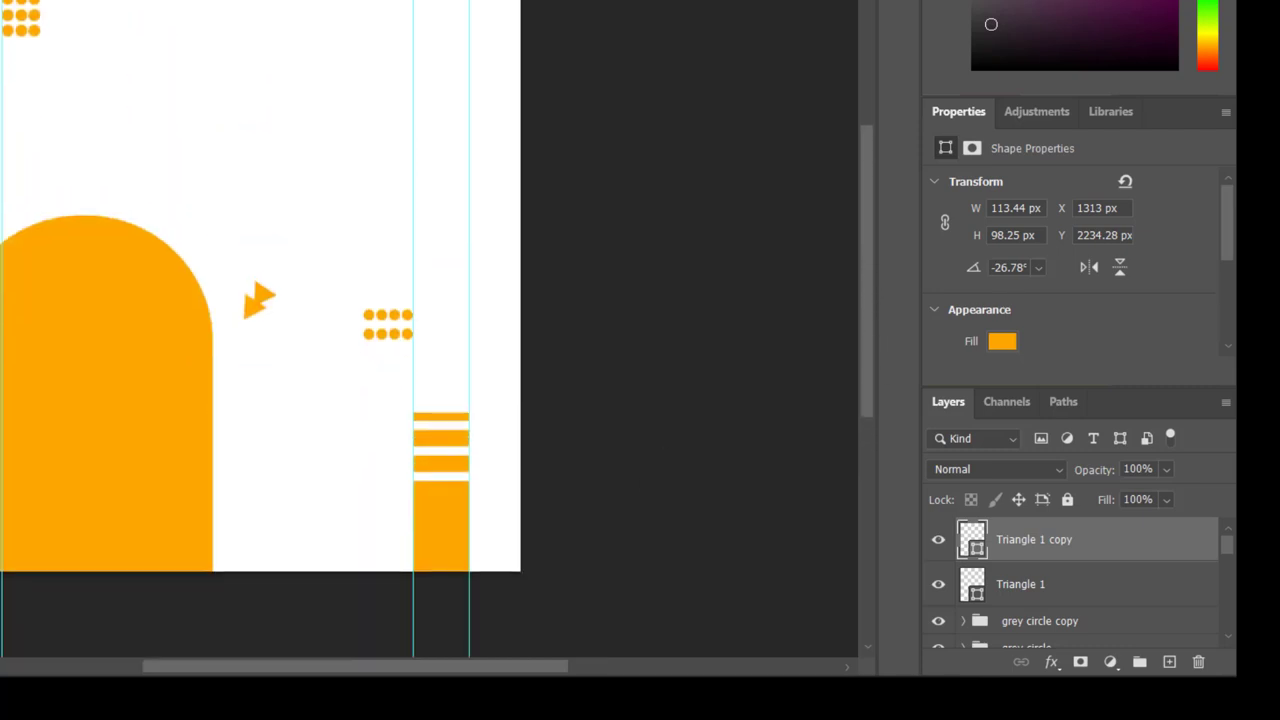
Drag the Model photo from the Pictures folder onto the flyer.
mouse_move(408, 632)
left_click(251, 651)
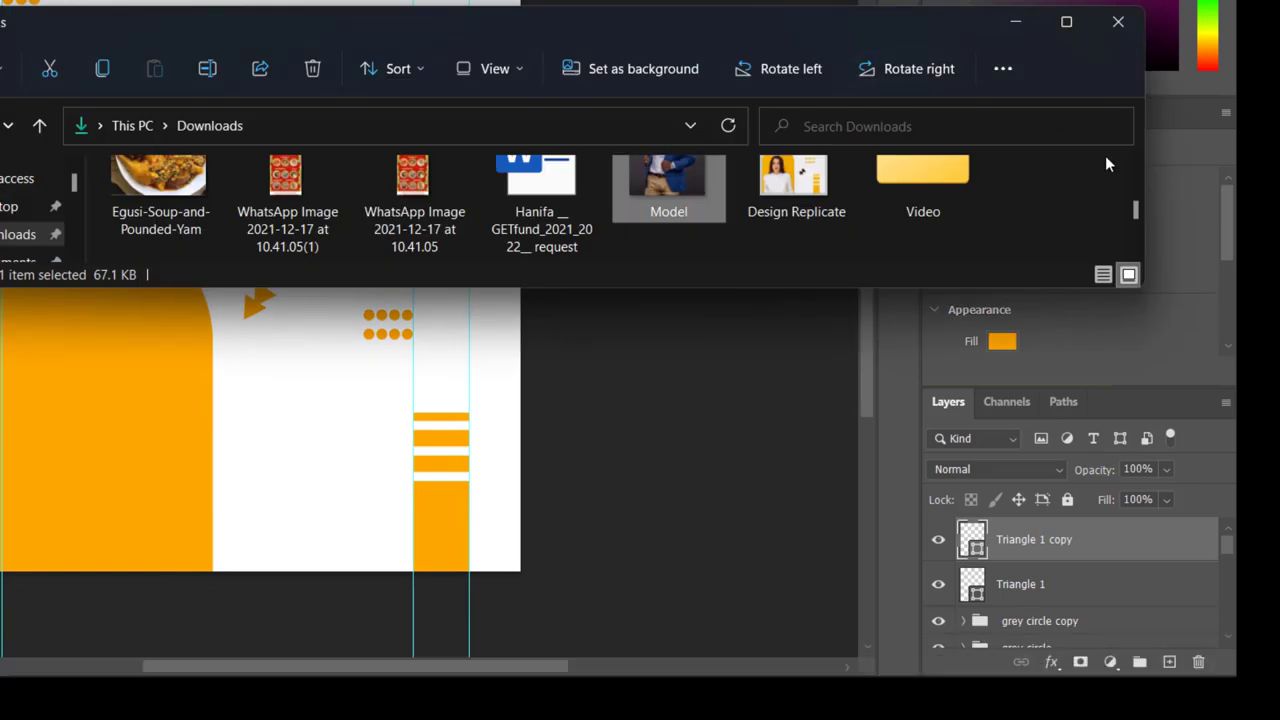
left_click_drag(435, 44, 455, 0)
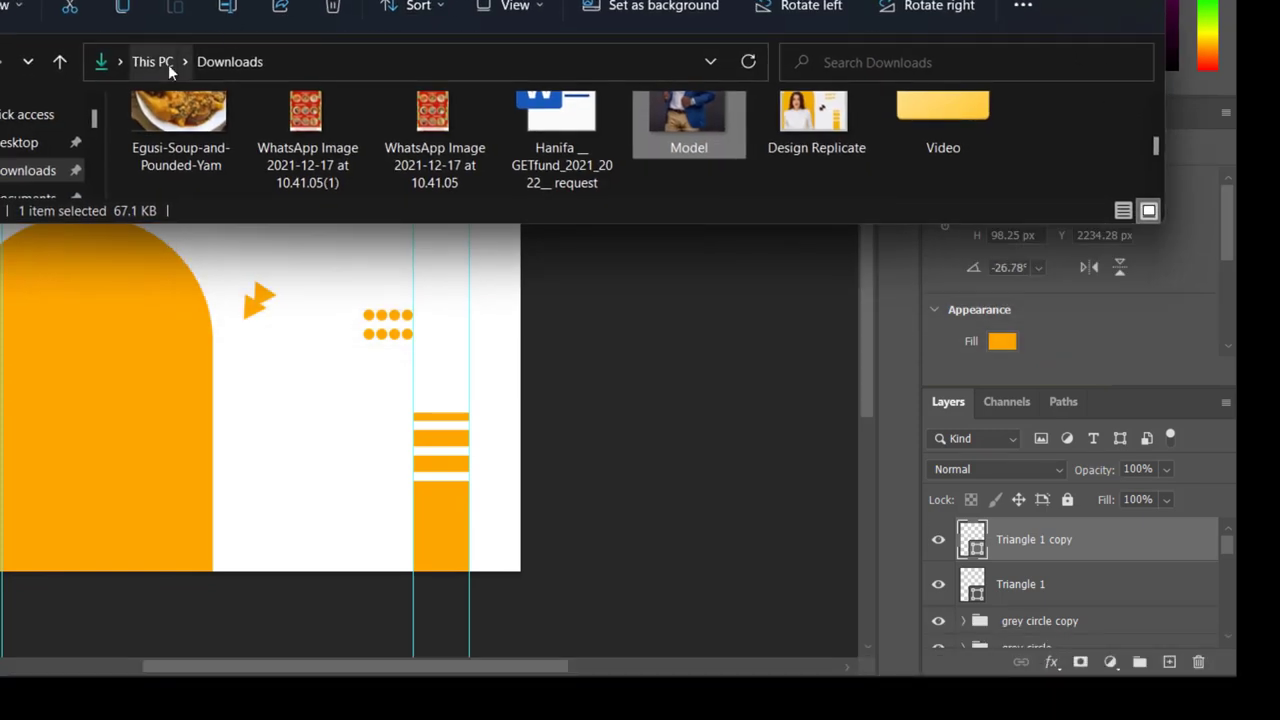
scroll(95, 122, "down", 2)
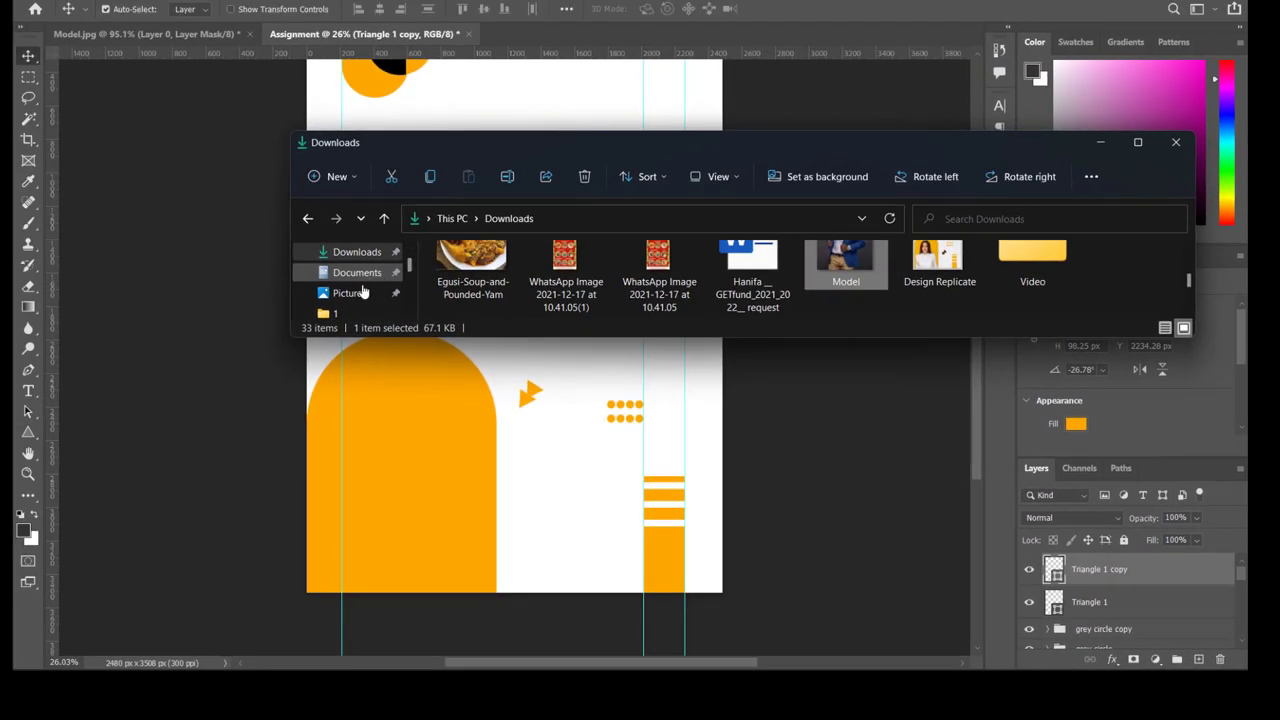
left_click(362, 295)
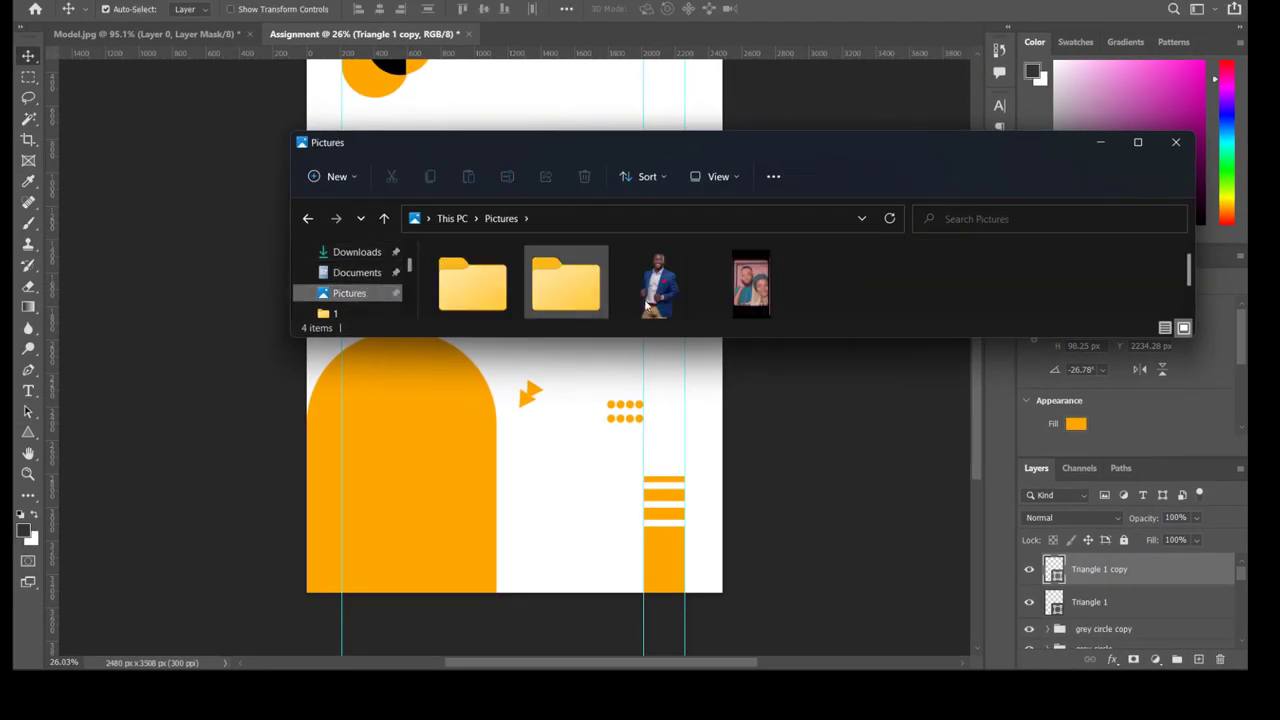
left_click_drag(673, 306, 534, 421)
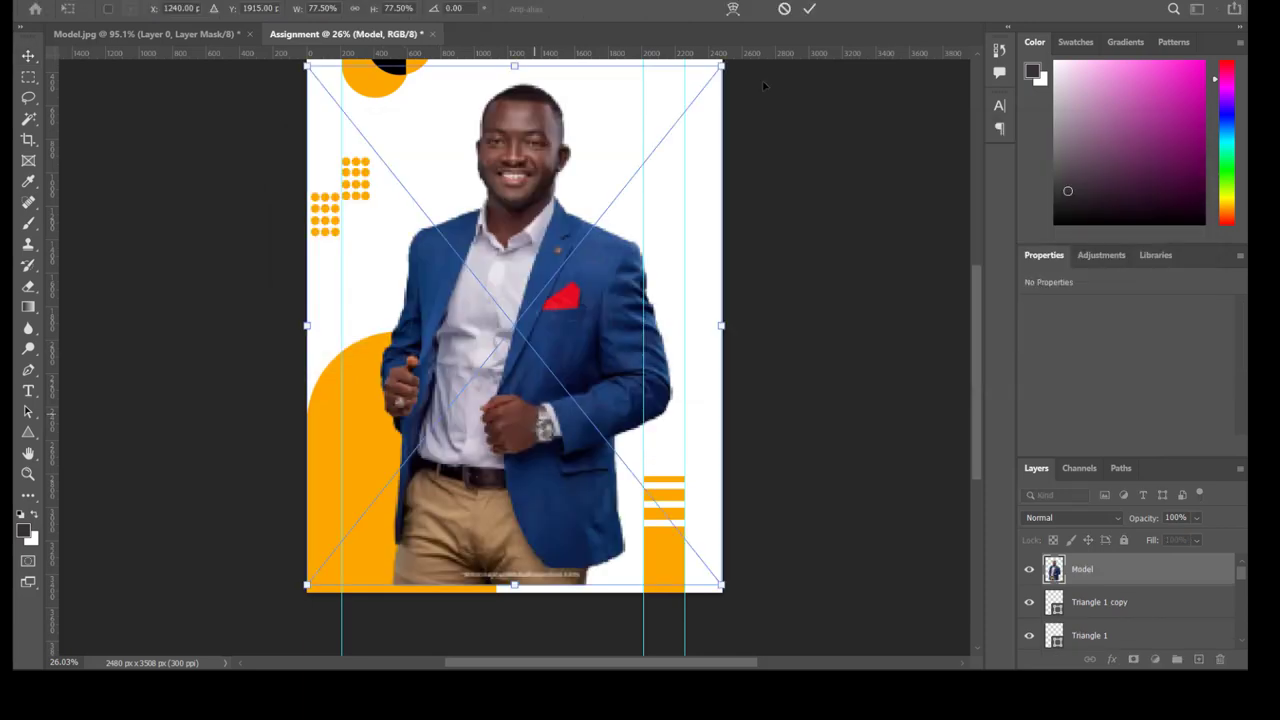
Scale the Model photo proportionally to about 36.88% so it sits over the orange arch.
left_click_drag(722, 66, 541, 313)
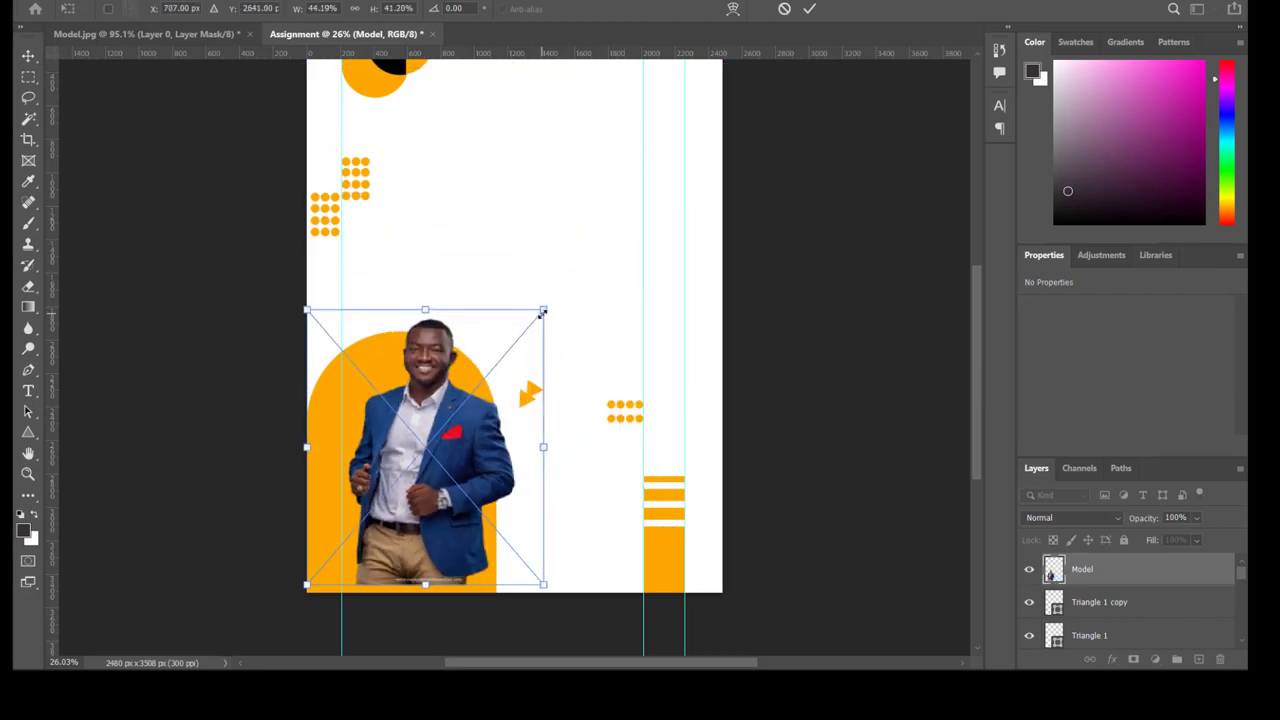
key("ctrl+z")
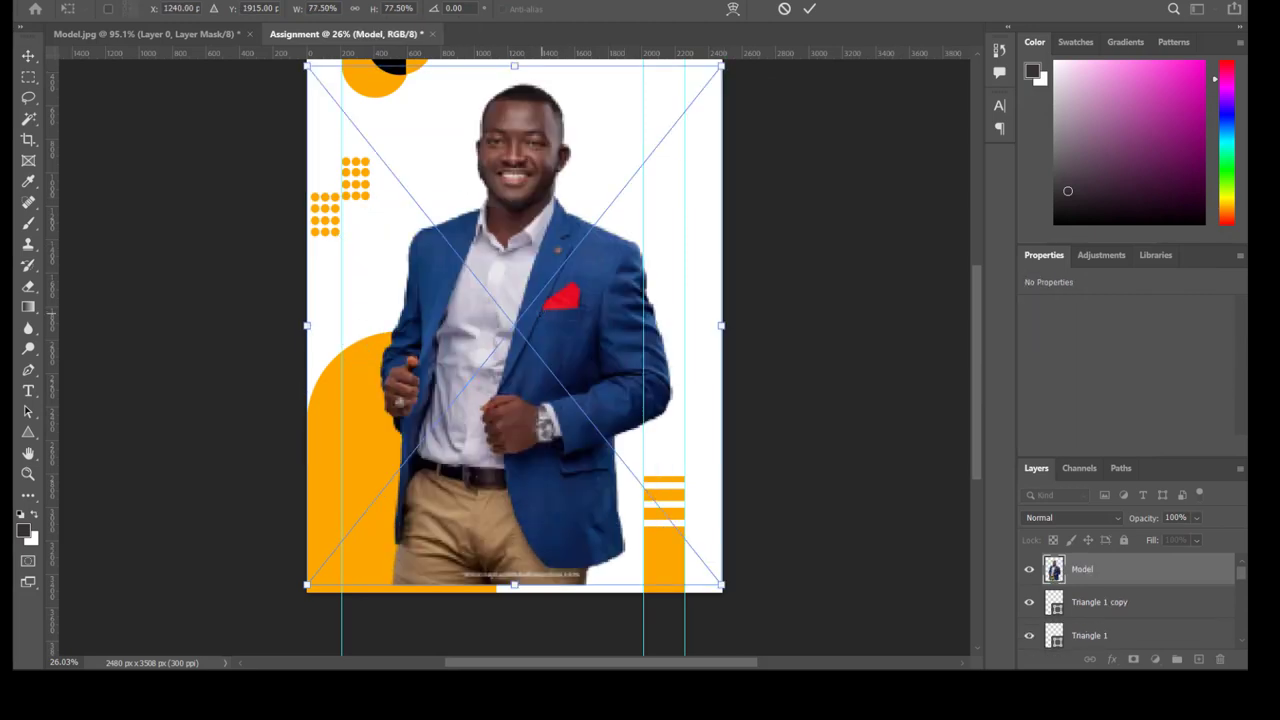
left_click(352, 13)
left_click_drag(721, 65, 506, 338)
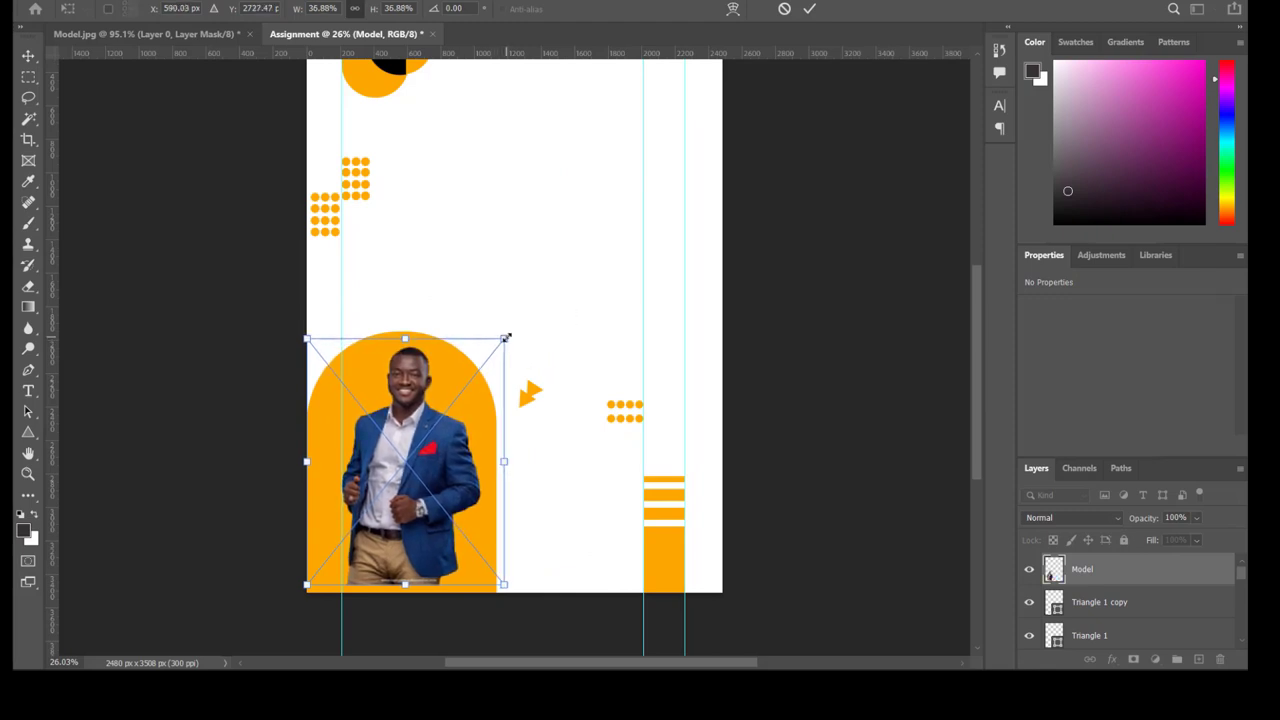
key("Return")
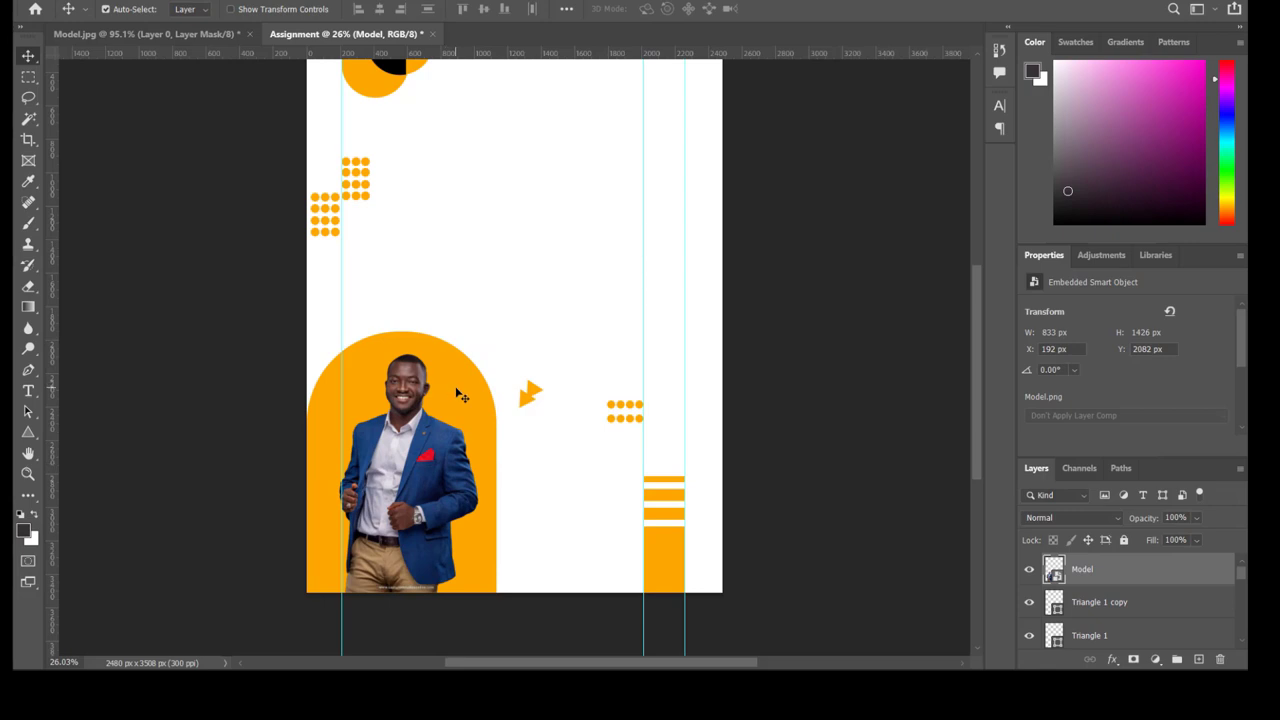
Move the Model layer just above the Rectangle 3 arch and make it a clipping mask.
left_click(460, 395)
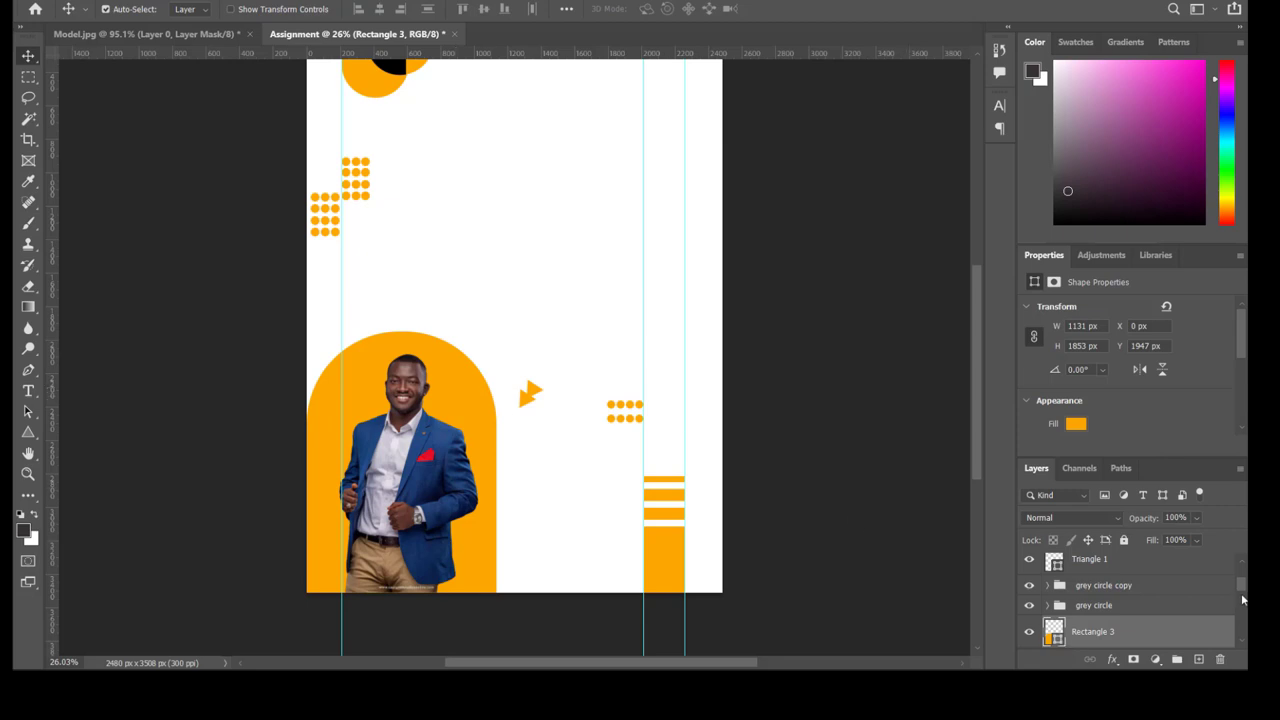
scroll(1242, 598, "up", 5)
left_click_drag(1104, 572, 1118, 528)
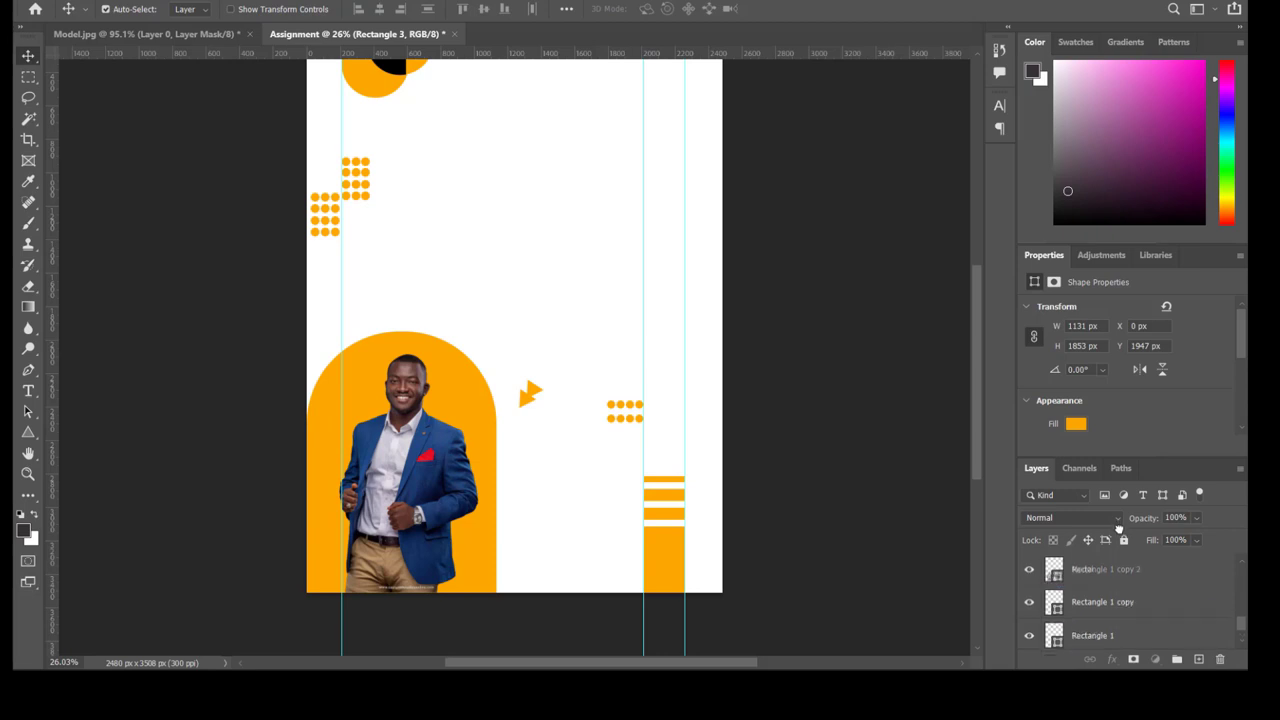
left_click_drag(1122, 645, 1126, 540)
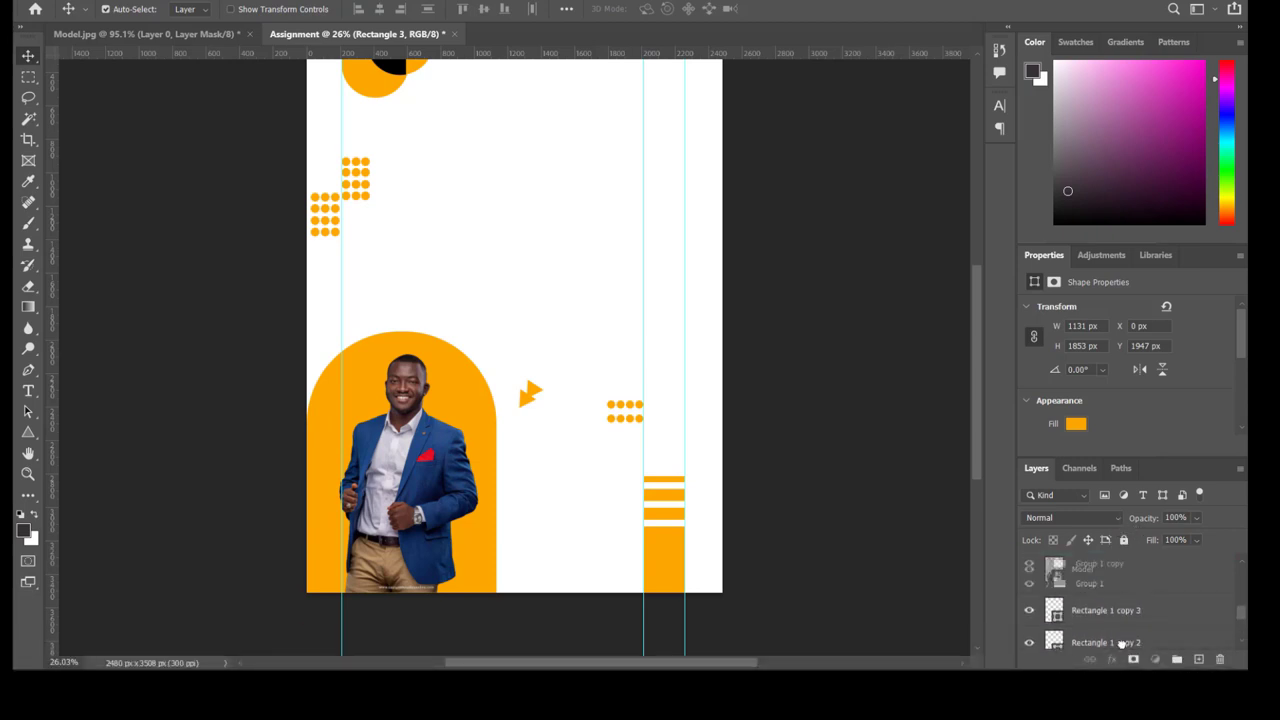
left_click_drag(1121, 643, 1122, 584)
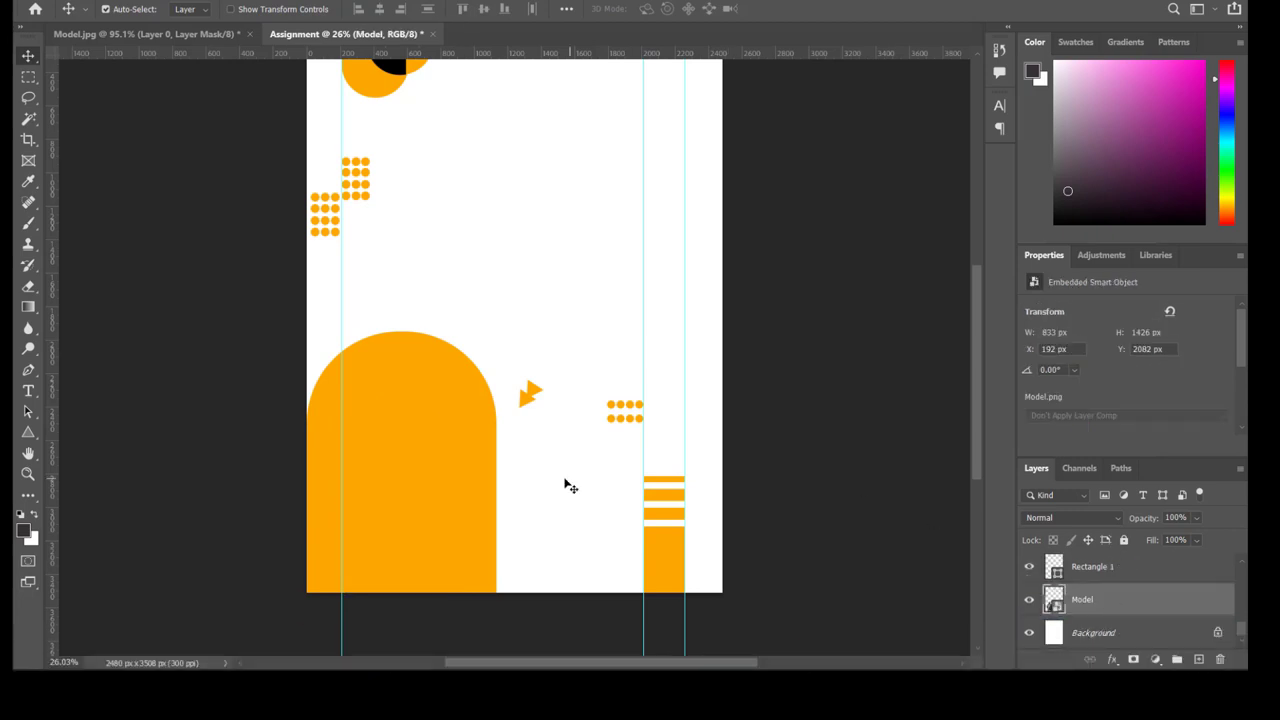
left_click(449, 503)
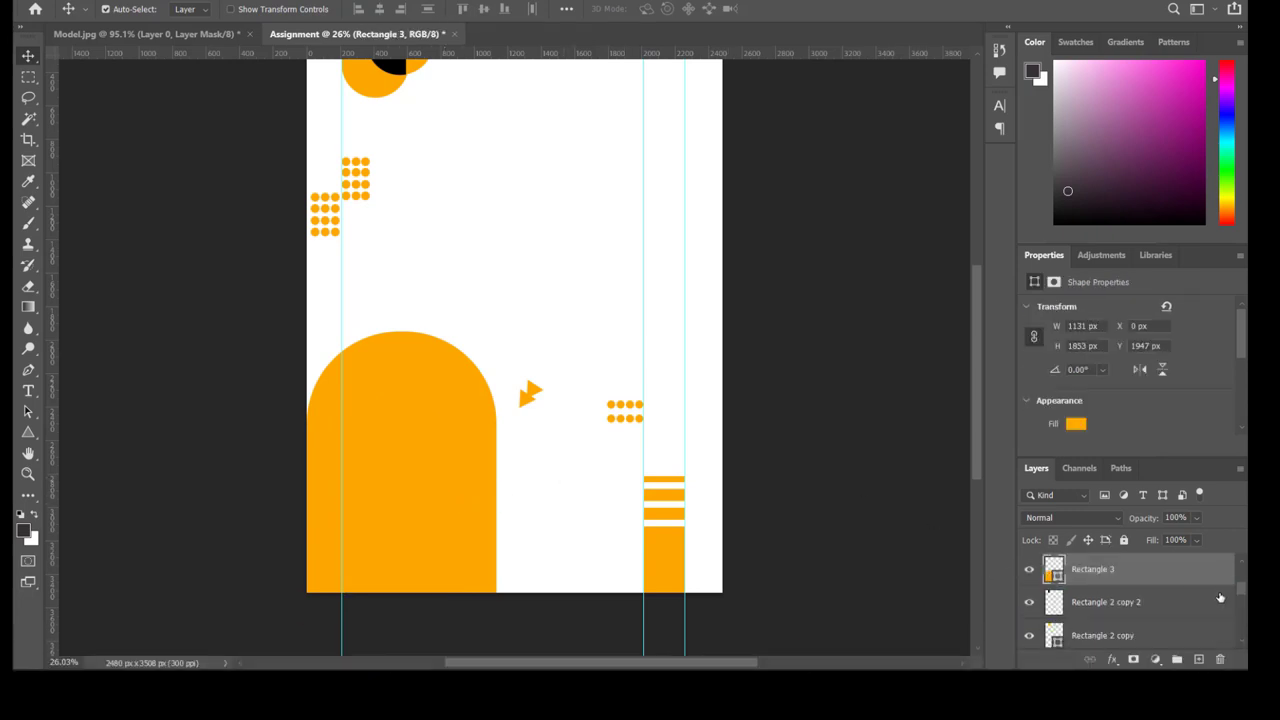
left_click_drag(1237, 588, 1242, 632)
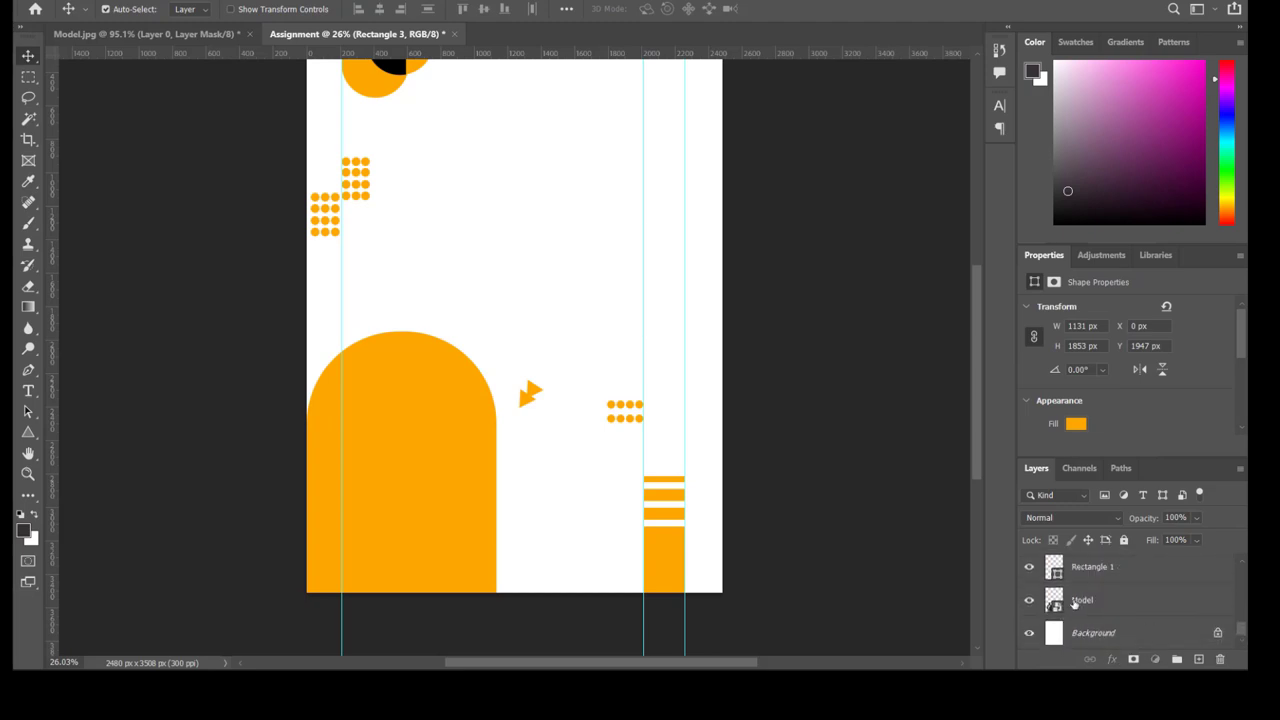
left_click_drag(1075, 603, 1100, 580)
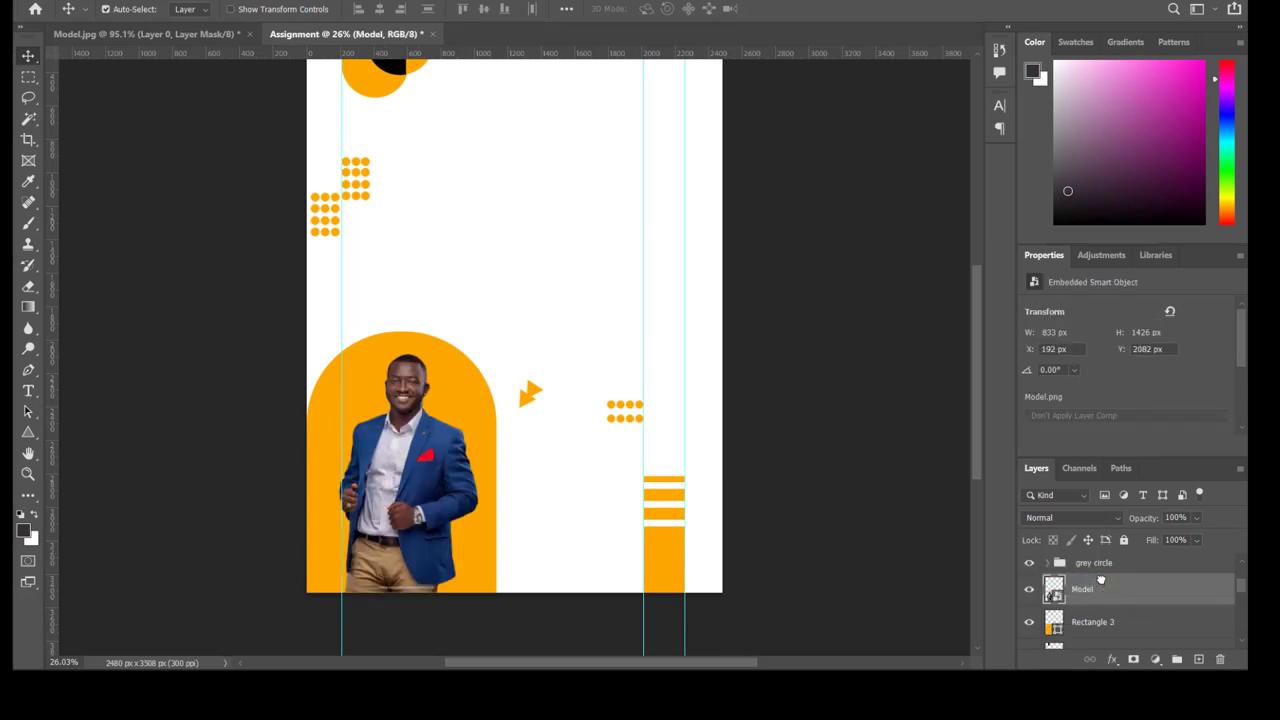
right_click(1101, 587)
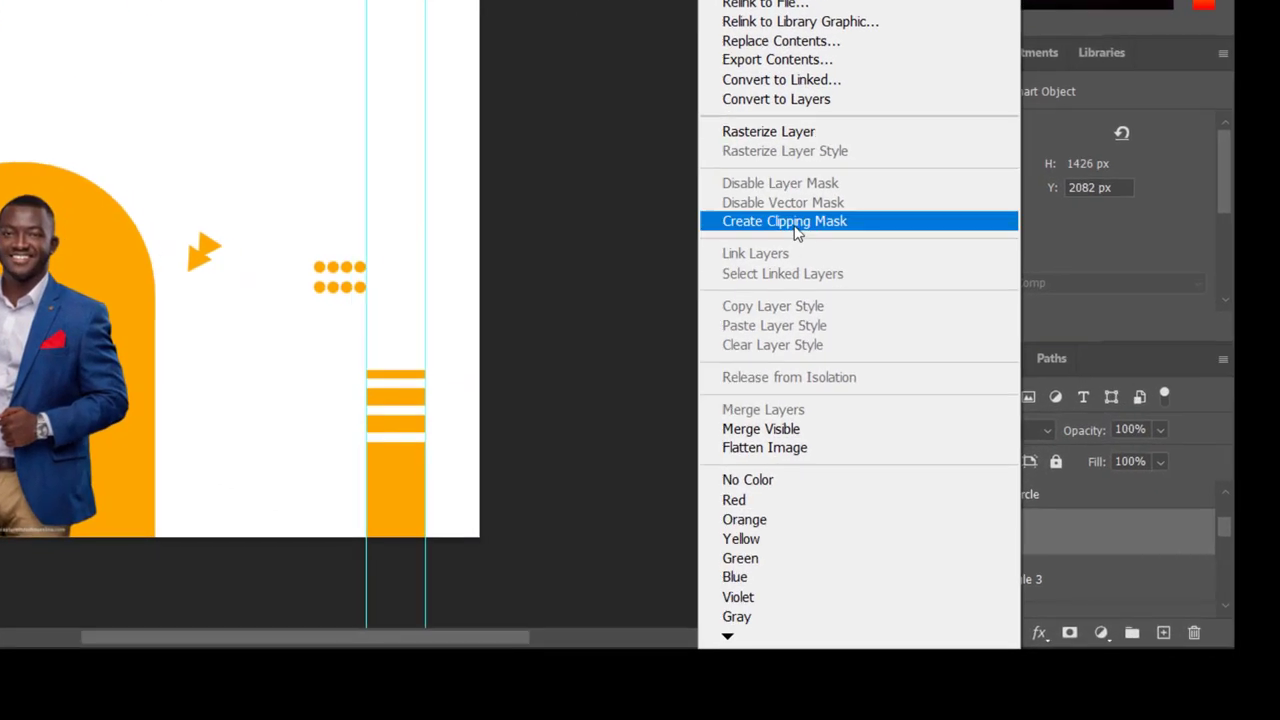
left_click(800, 225)
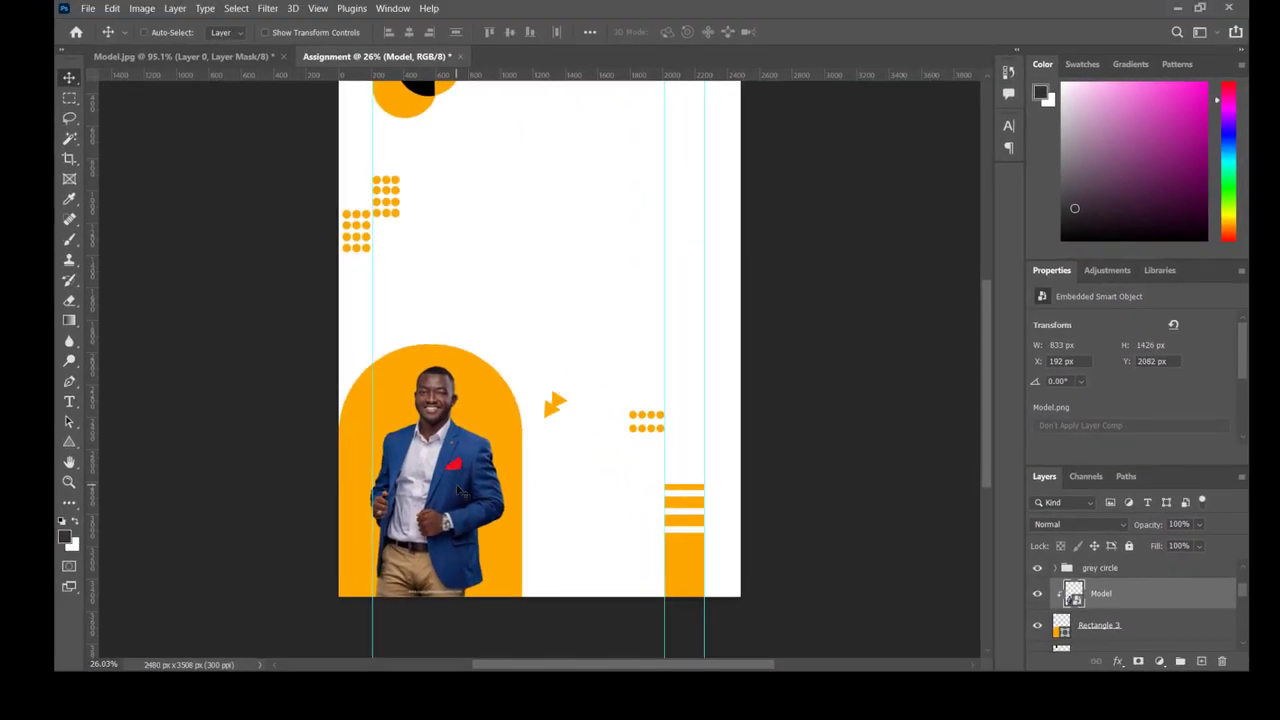
Enlarge the clipped Model photo to 958 × 1642 px so he fills the arch.
key("ctrl+t")
left_click_drag(431, 596, 429, 633)
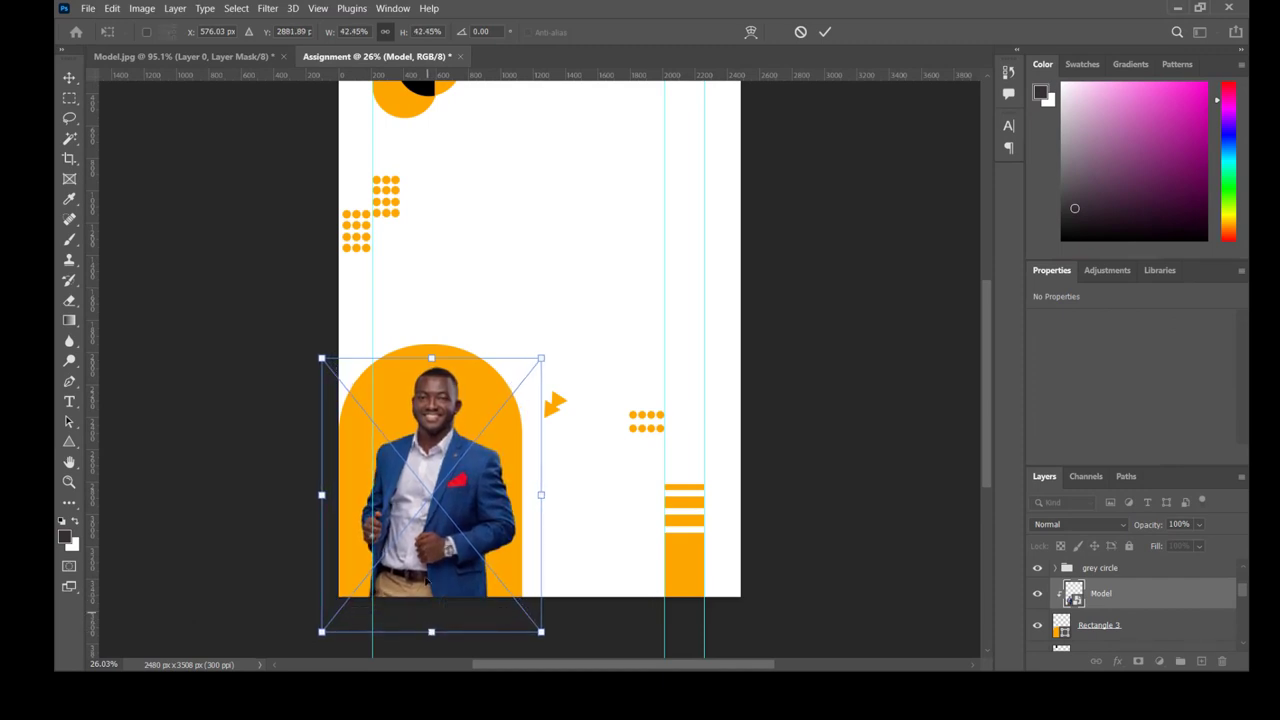
left_click_drag(430, 565, 428, 565)
key("Return")
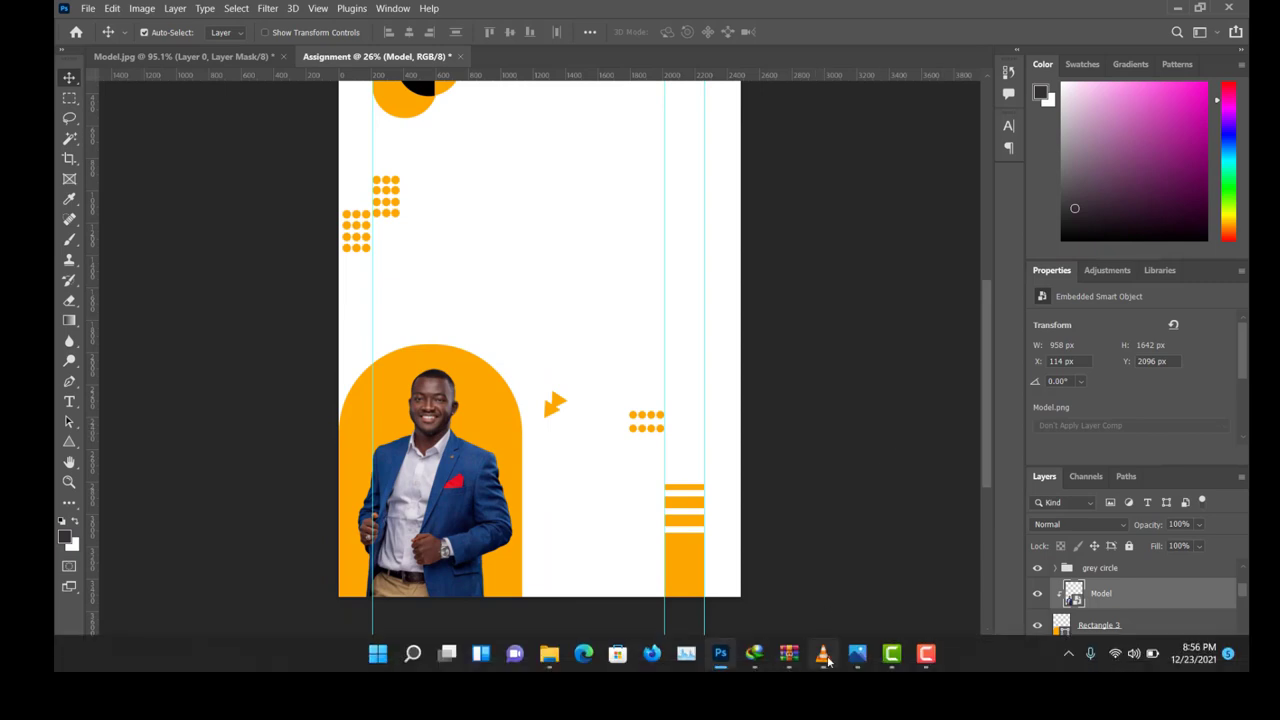
After checking the reference flyer, open Pesewa Brands on New Volume (E:) in a maximized File Explorer.
left_click(857, 653)
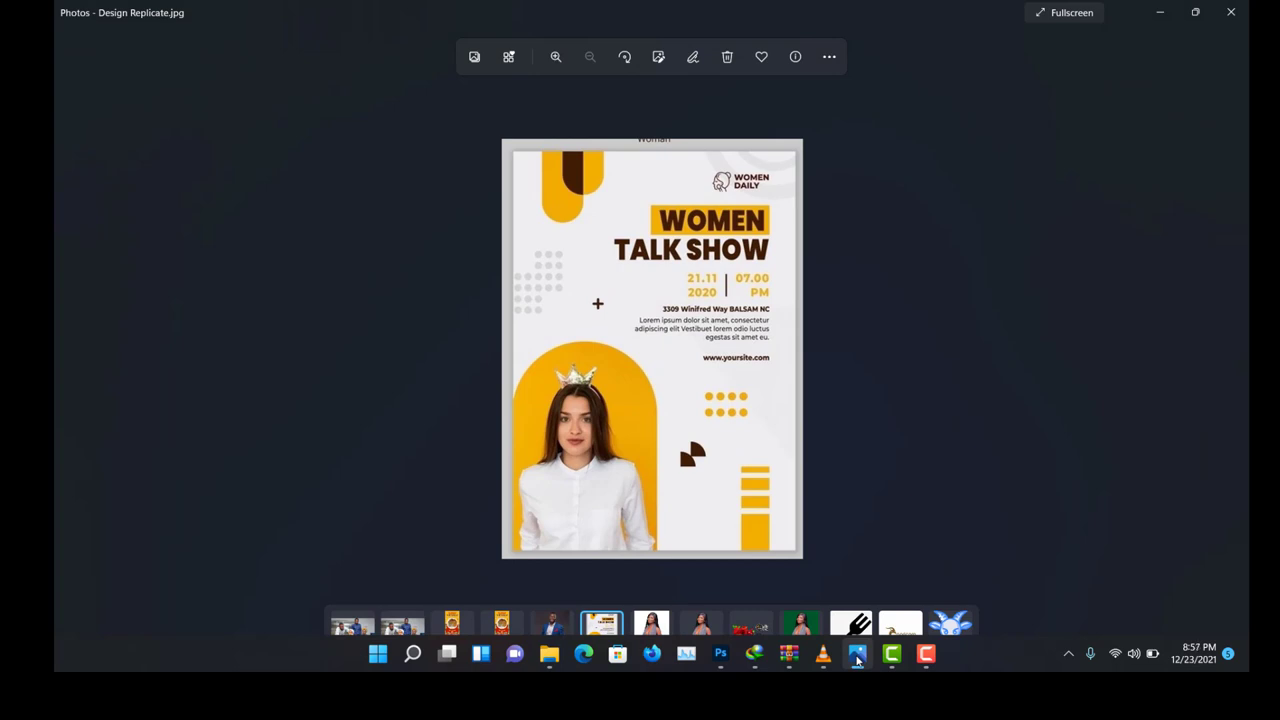
left_click(857, 655)
left_click(549, 653)
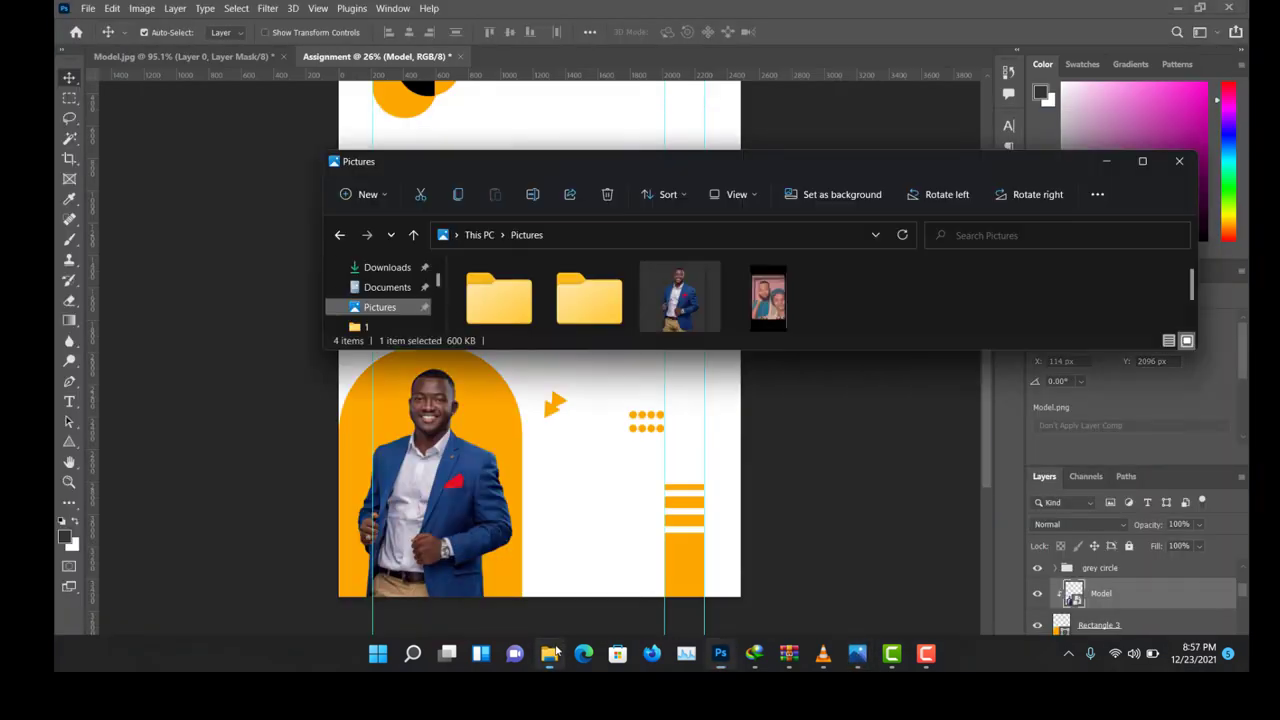
left_click(1140, 162)
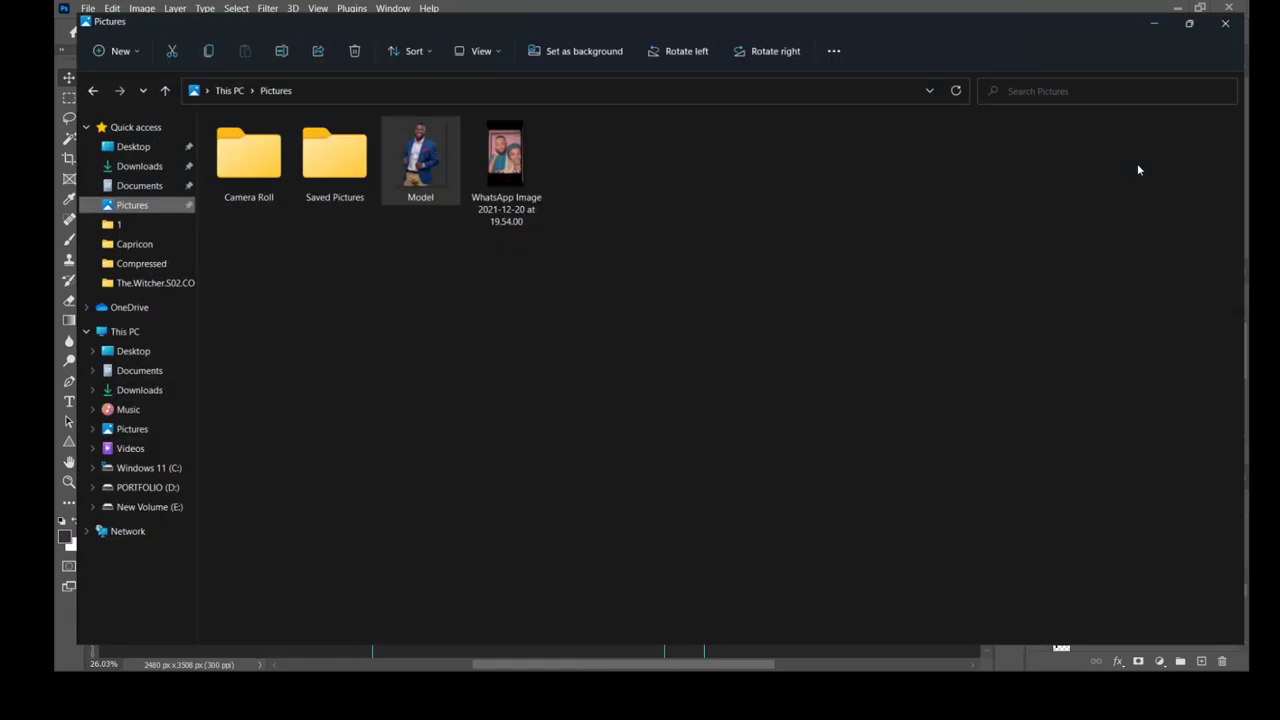
left_click(130, 486)
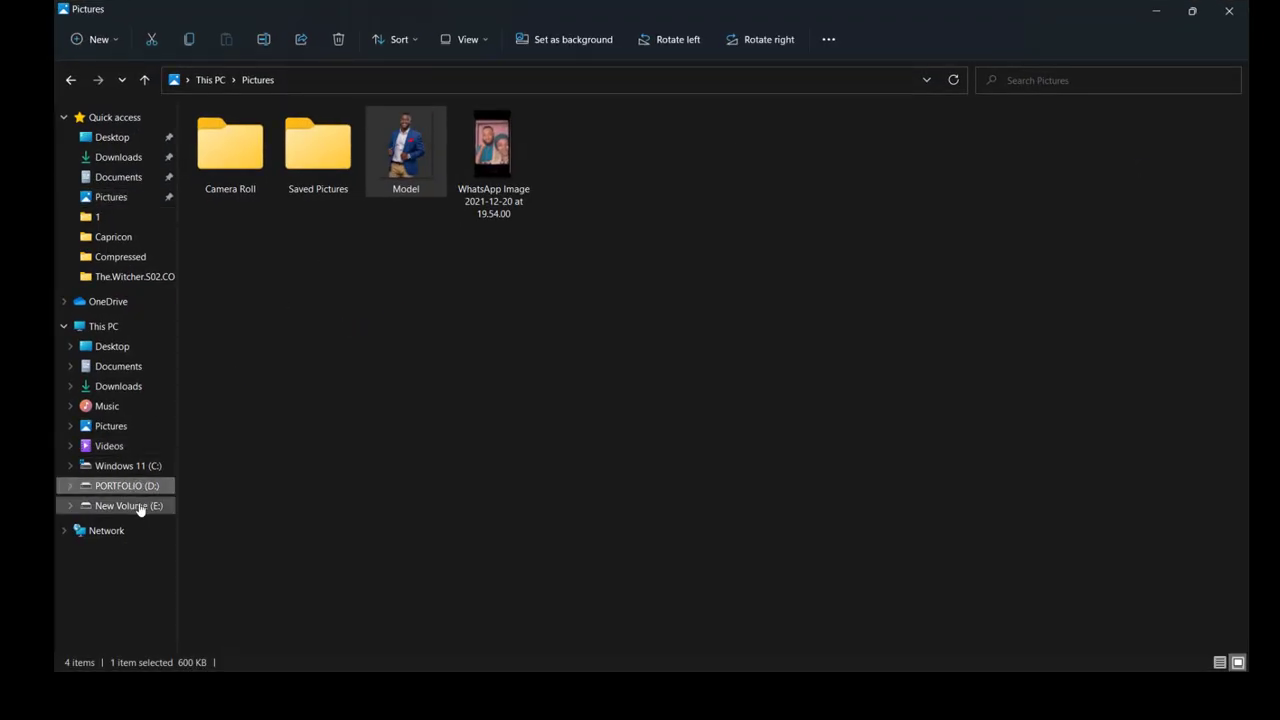
left_click(140, 508)
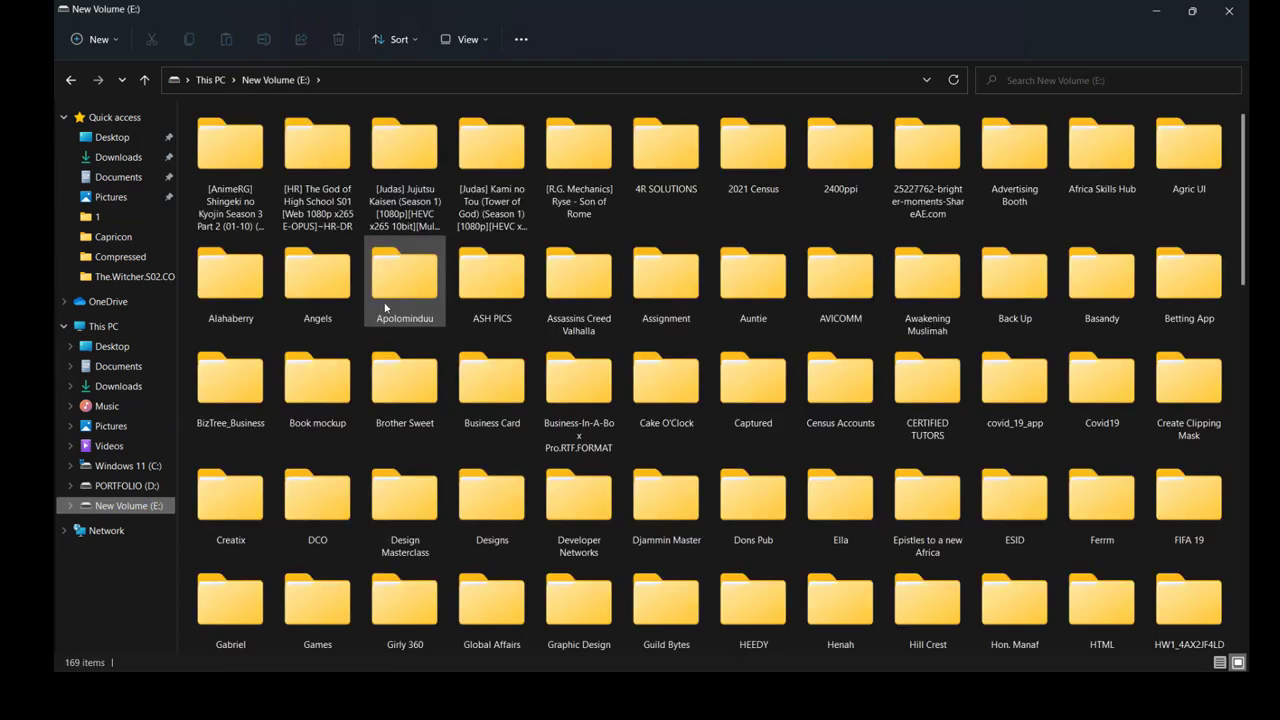
left_click(385, 308)
key("p")
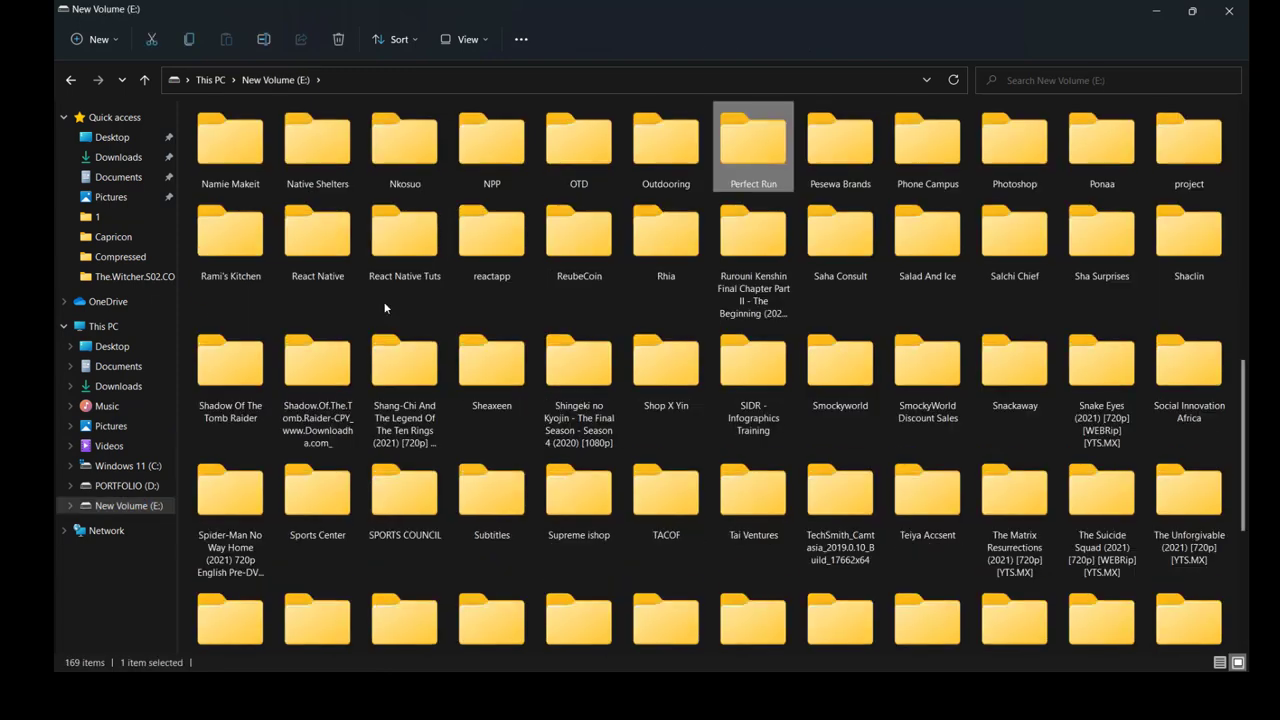
double_click(812, 170)
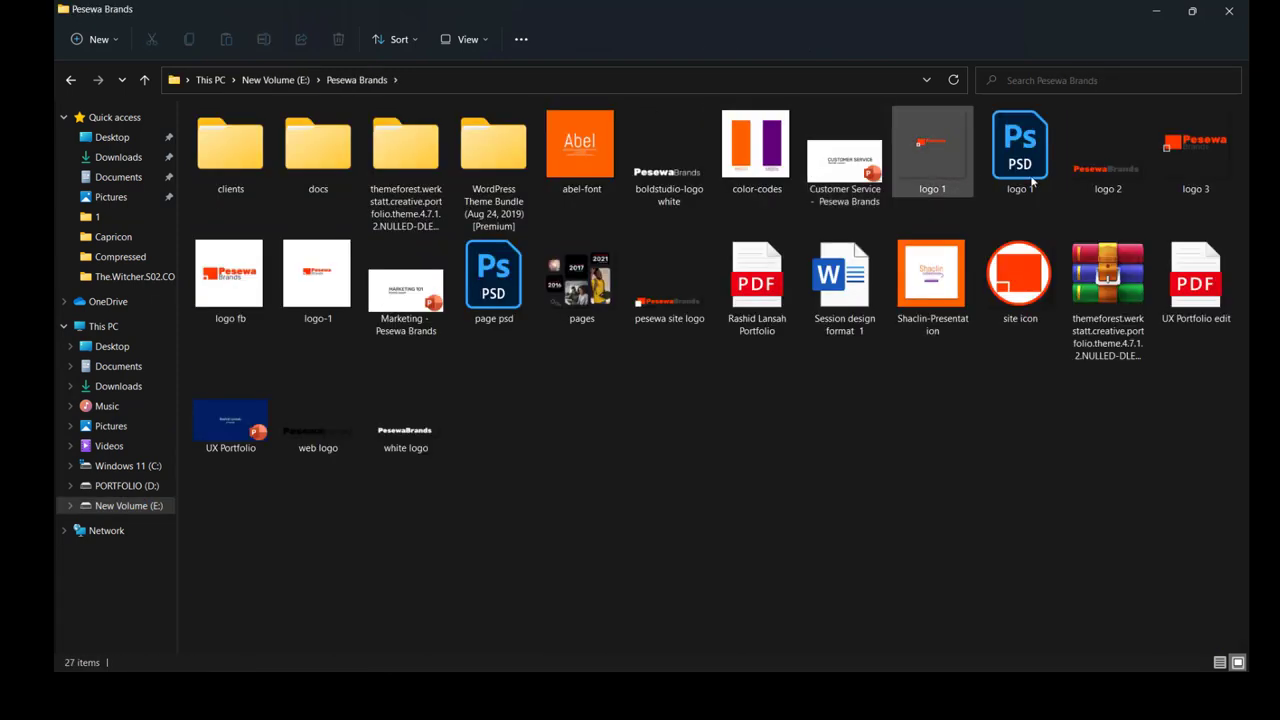
Place logo 3 on the flyer at 447 × 118 px in the top-right corner (X 1806, Y 550).
left_click(1207, 136)
left_click_drag(770, 7, 573, 307)
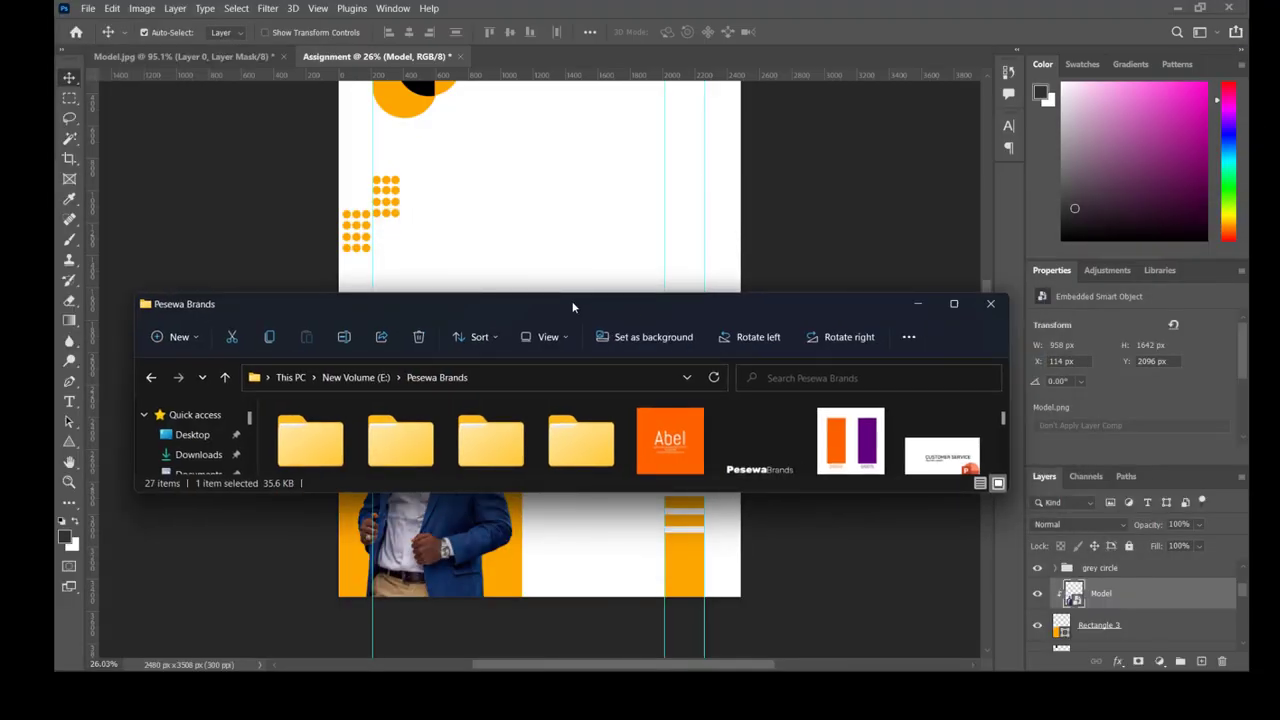
left_click_drag(1003, 418, 1004, 444)
left_click_drag(528, 460, 646, 160)
left_click_drag(742, 136, 354, 397)
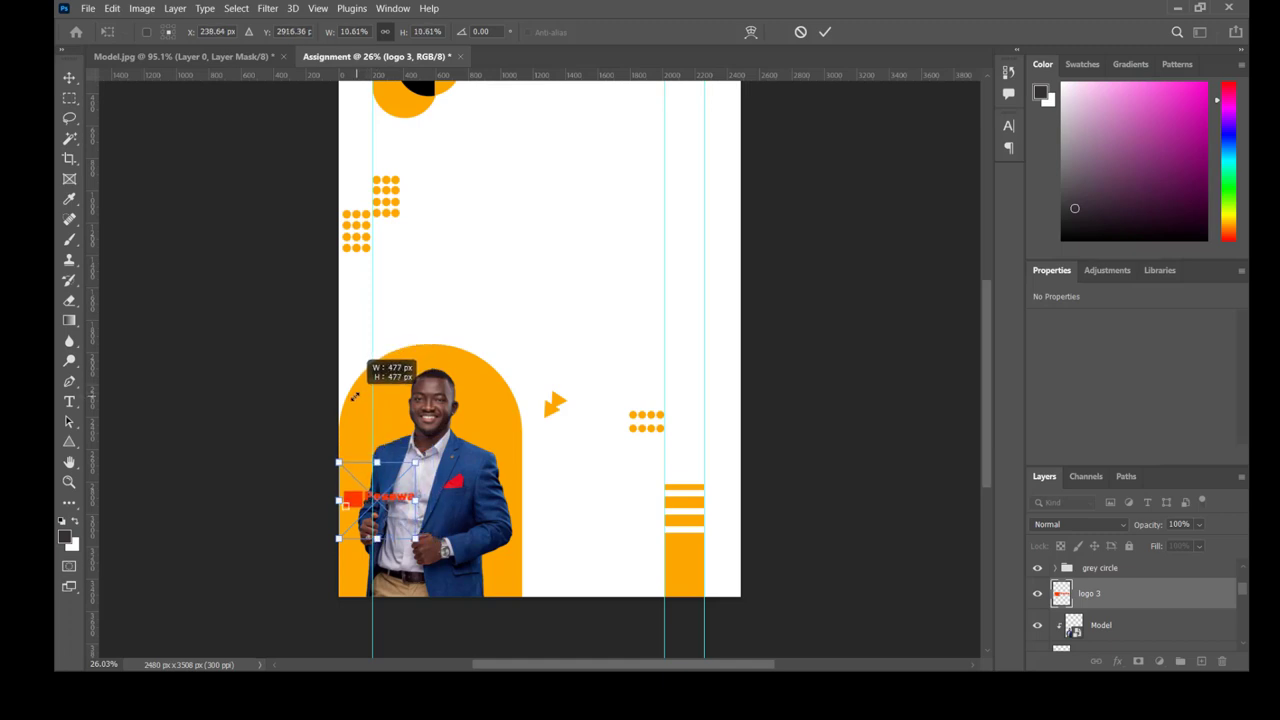
key("Return")
key("v")
left_click_drag(357, 500, 644, 125)
Type MEN below the logo in Barlow Black, coloured with the orange sampled from the flyer.
mouse_move(697, 653)
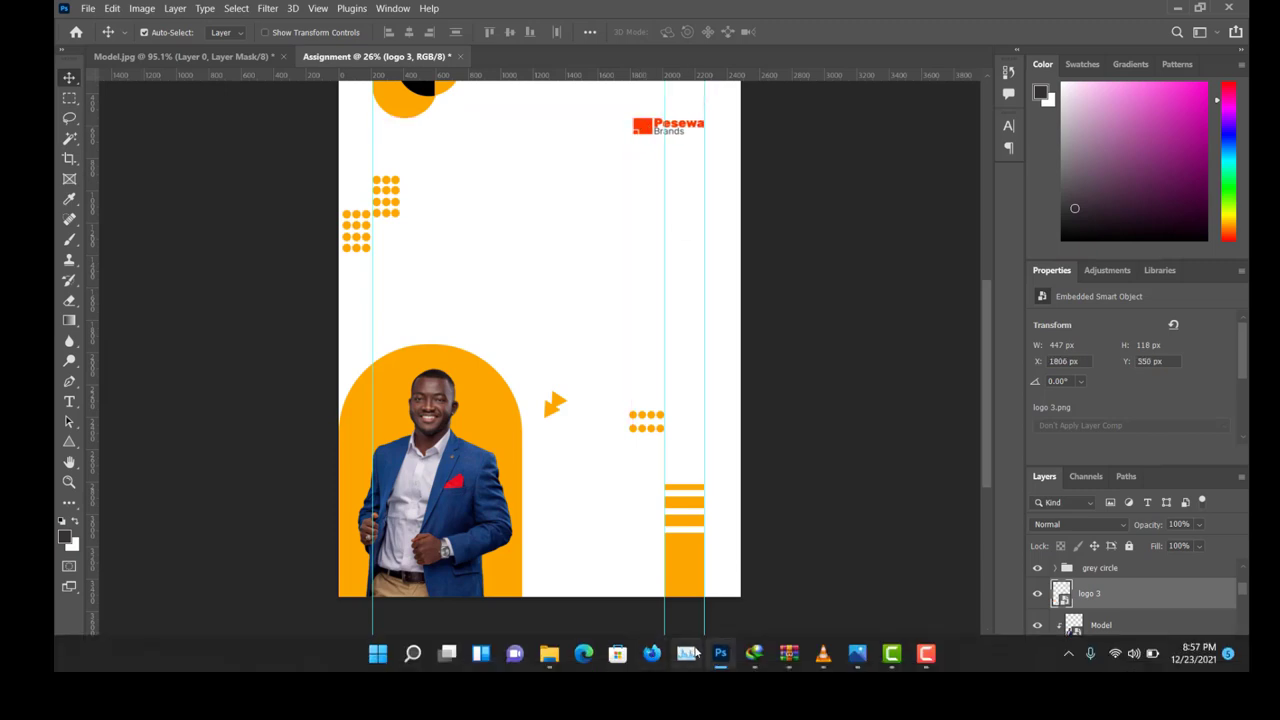
left_click(855, 654)
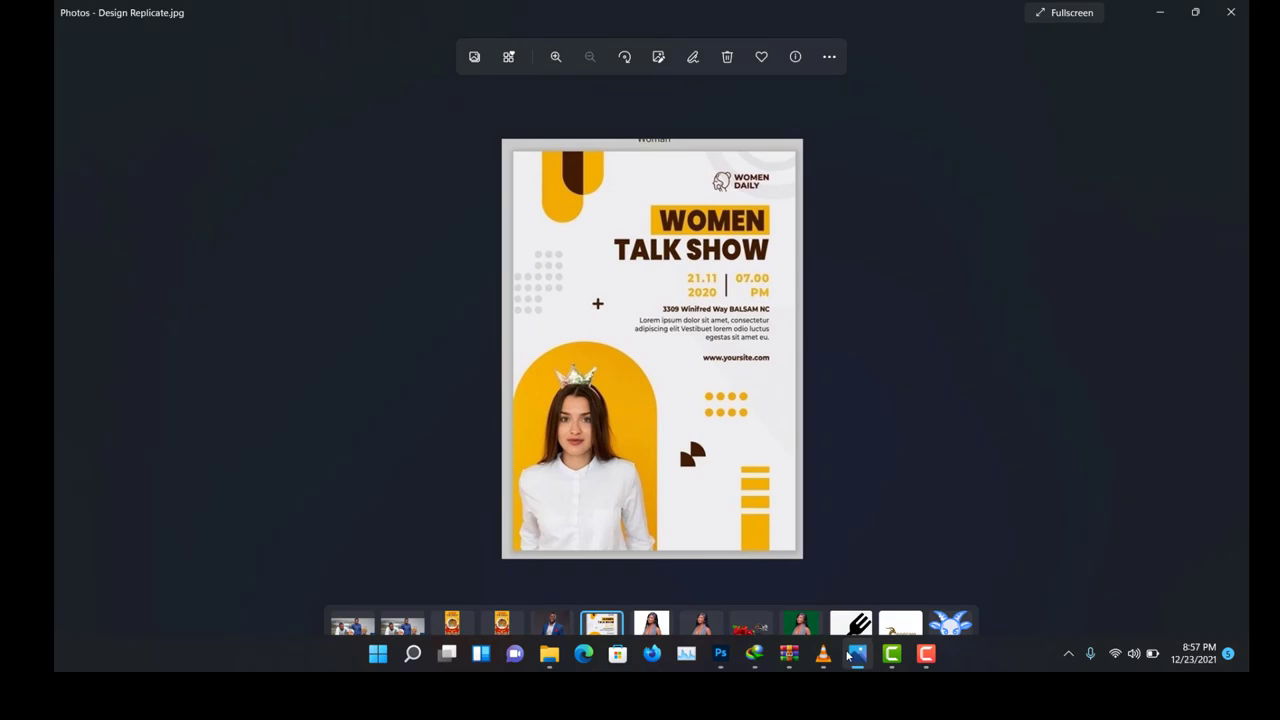
left_click(849, 655)
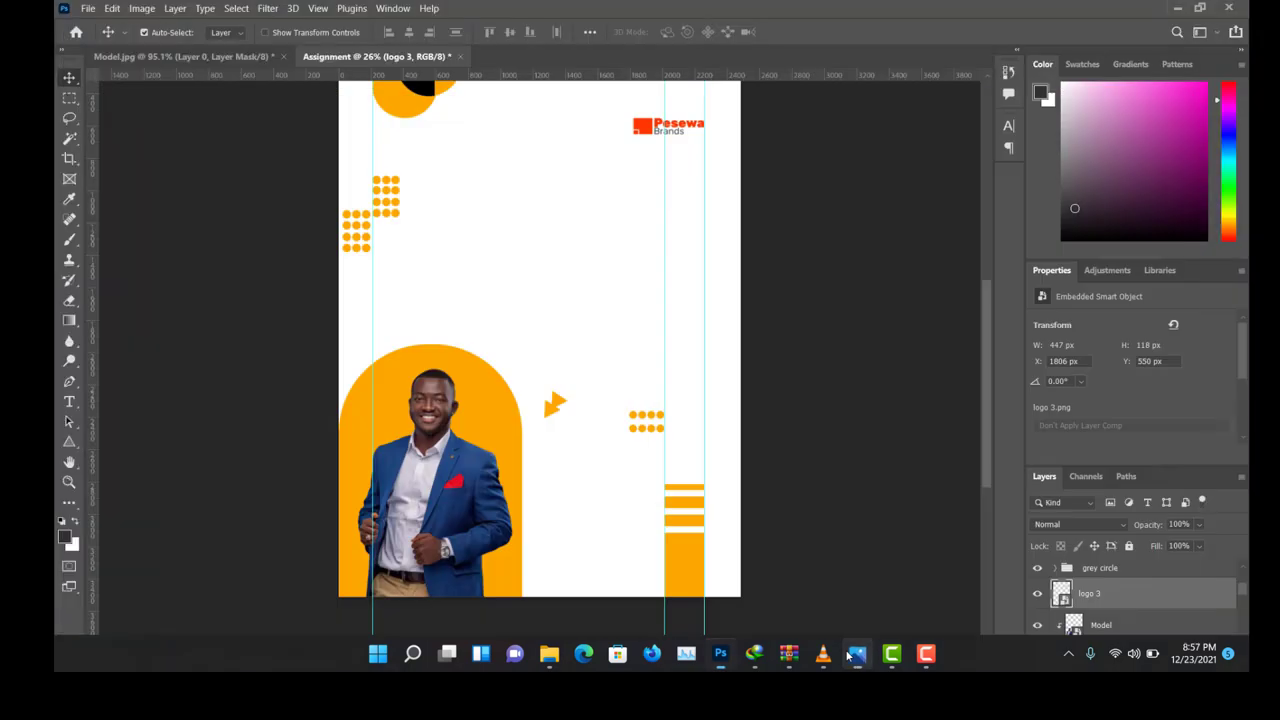
left_click(68, 404)
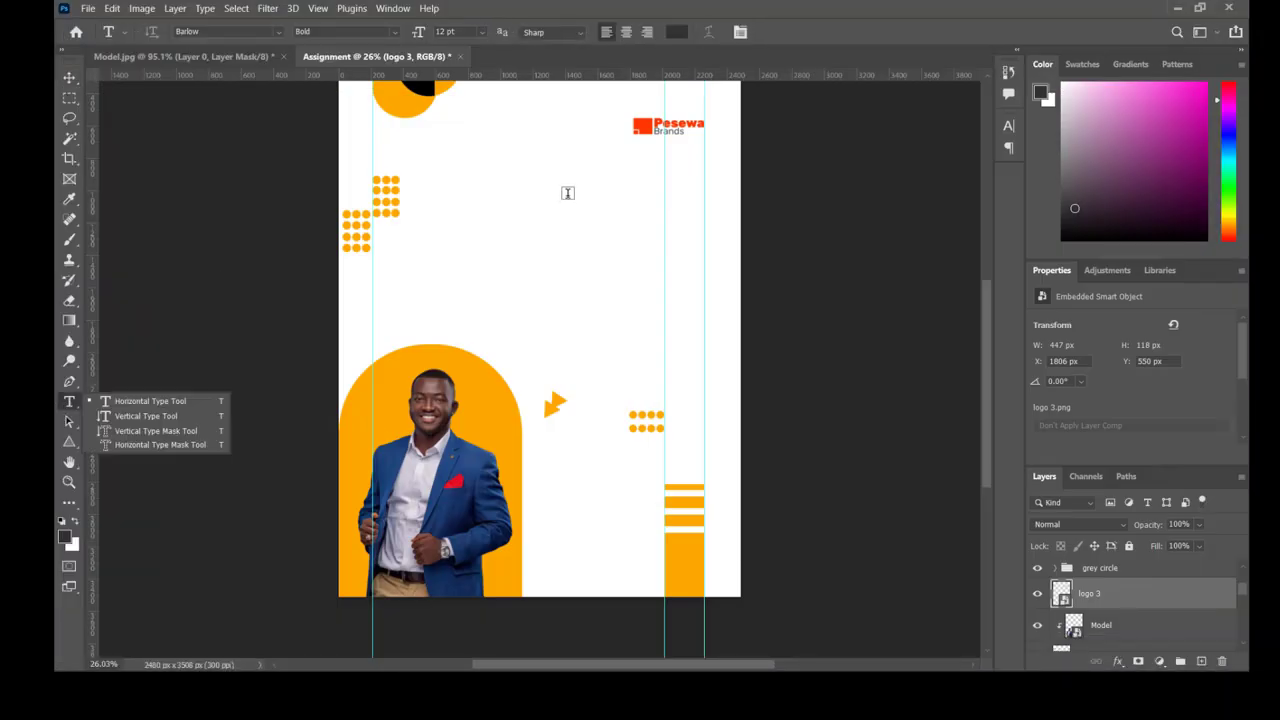
left_click(589, 183)
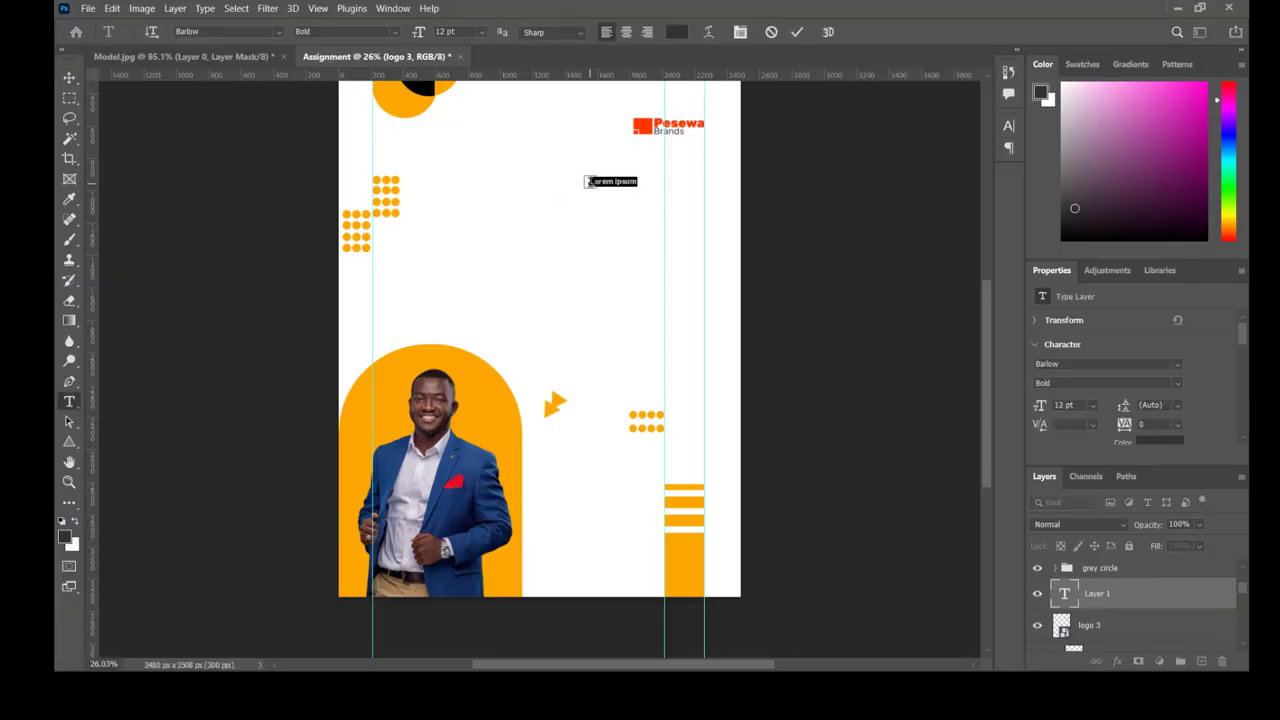
left_click(680, 32)
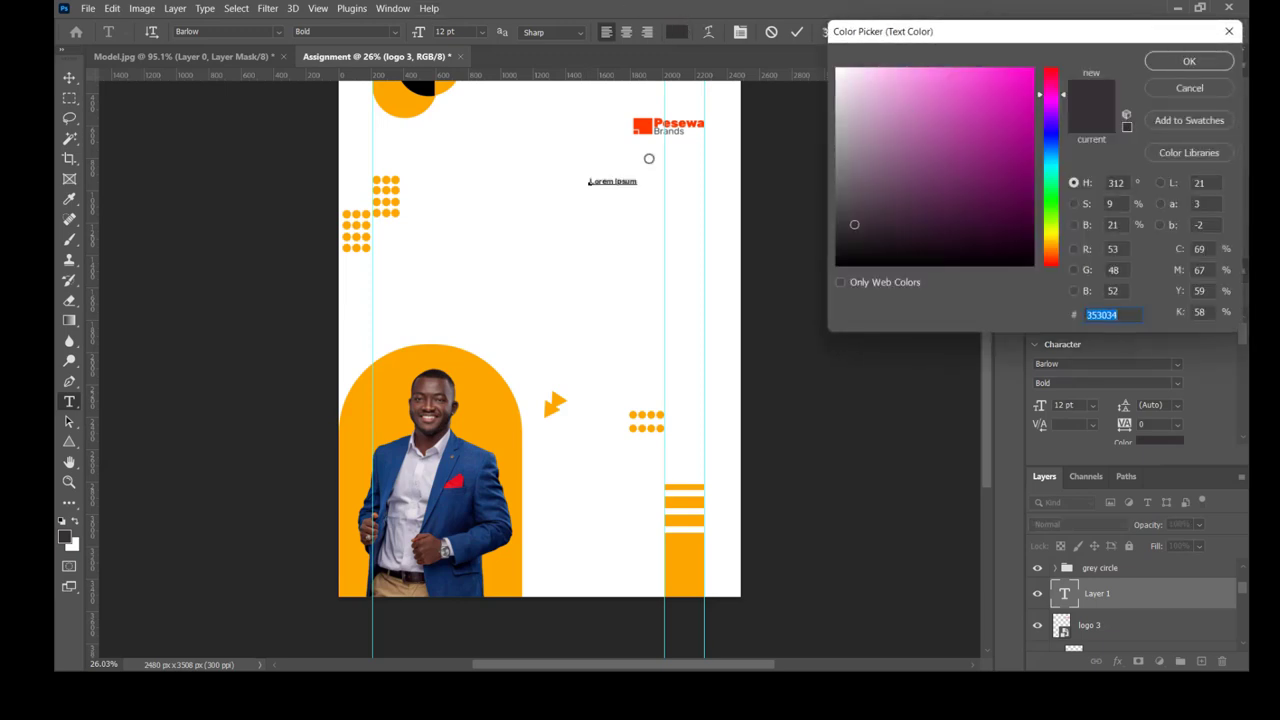
left_click(480, 400)
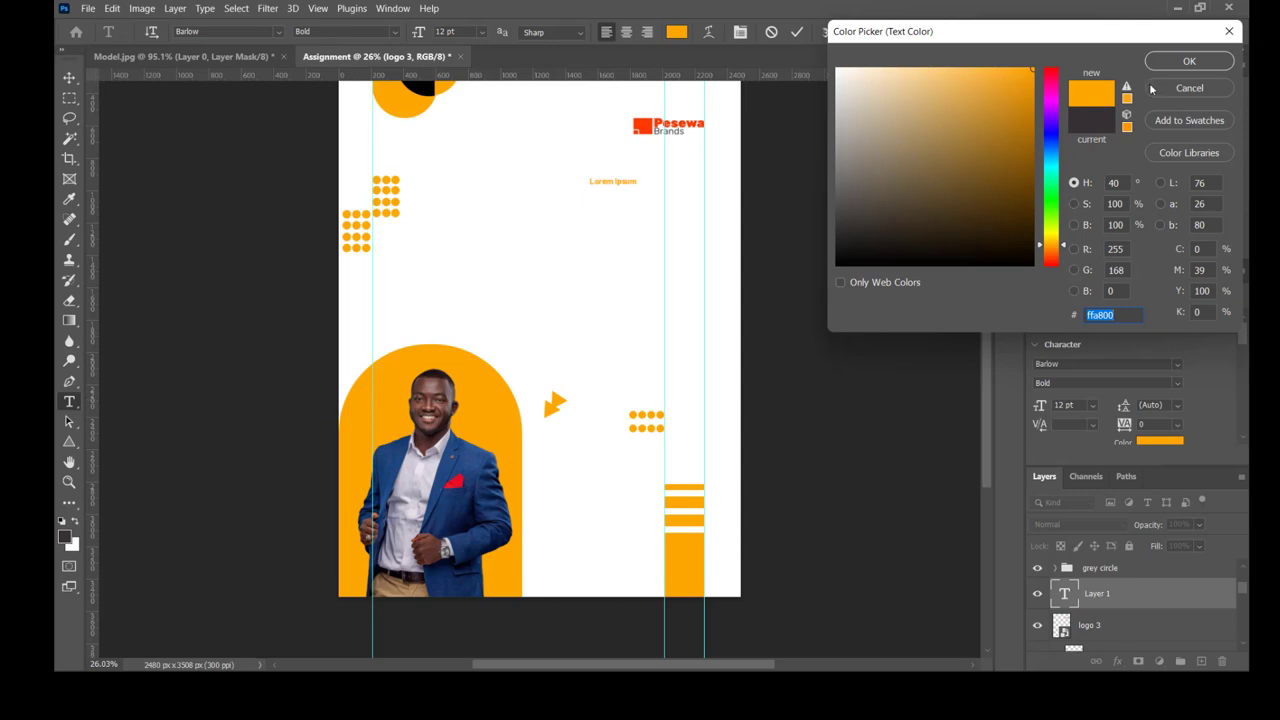
left_click(1192, 64)
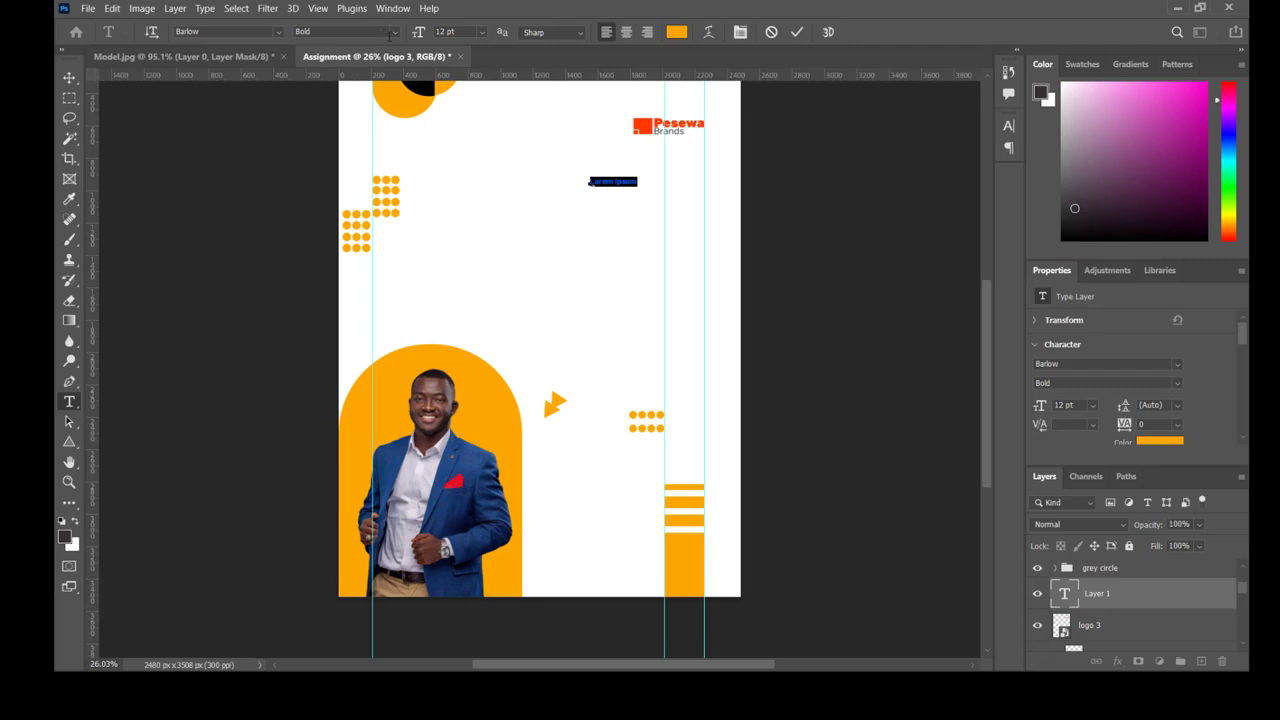
left_click(395, 33)
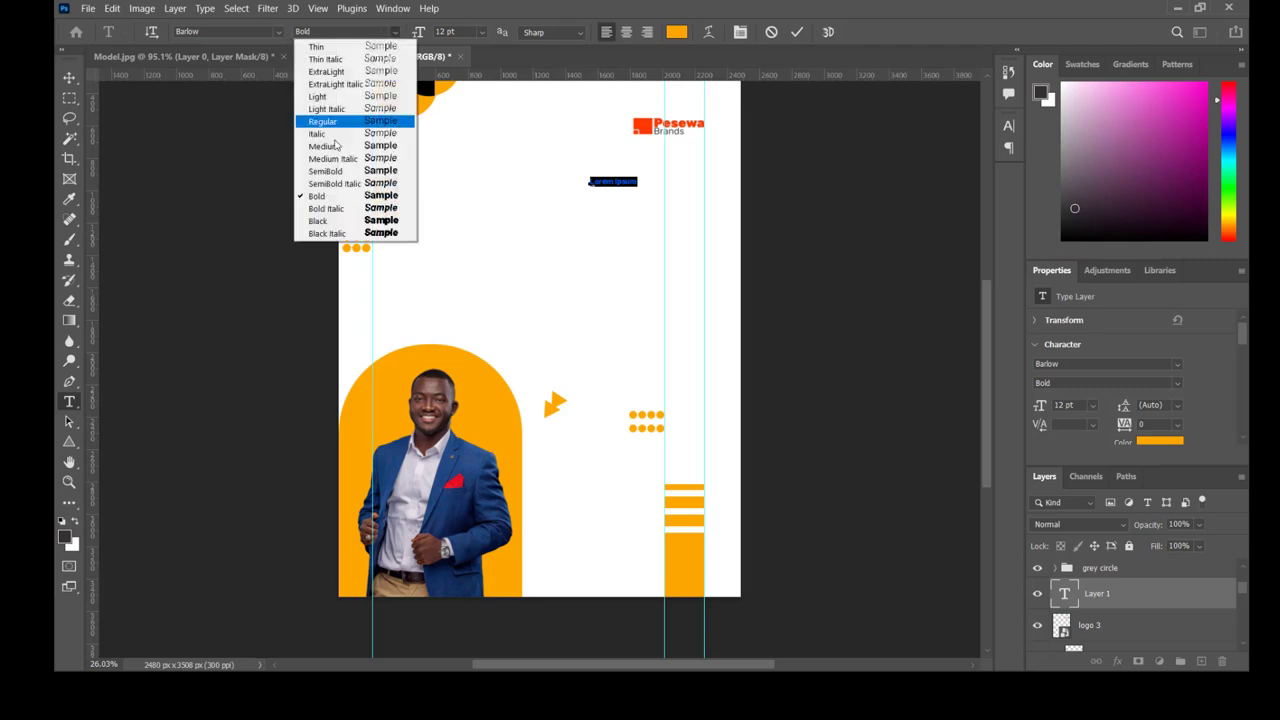
left_click(335, 221)
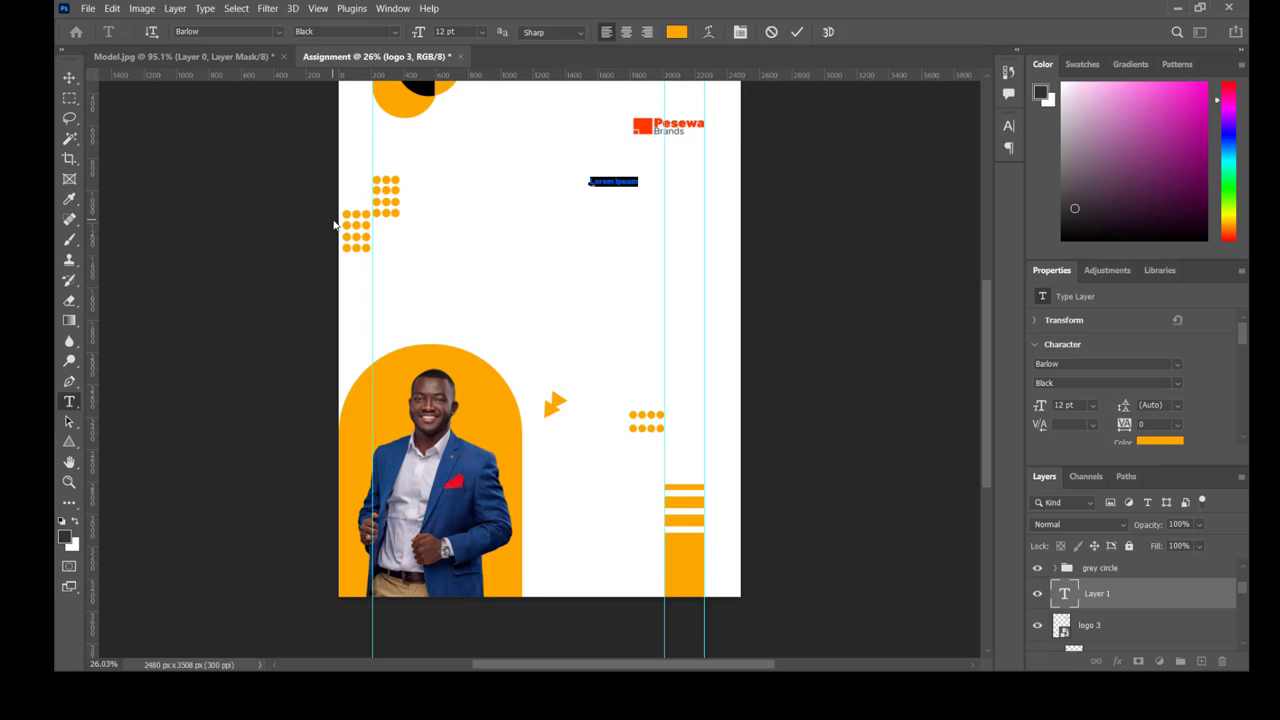
type("W")
left_click(67, 76)
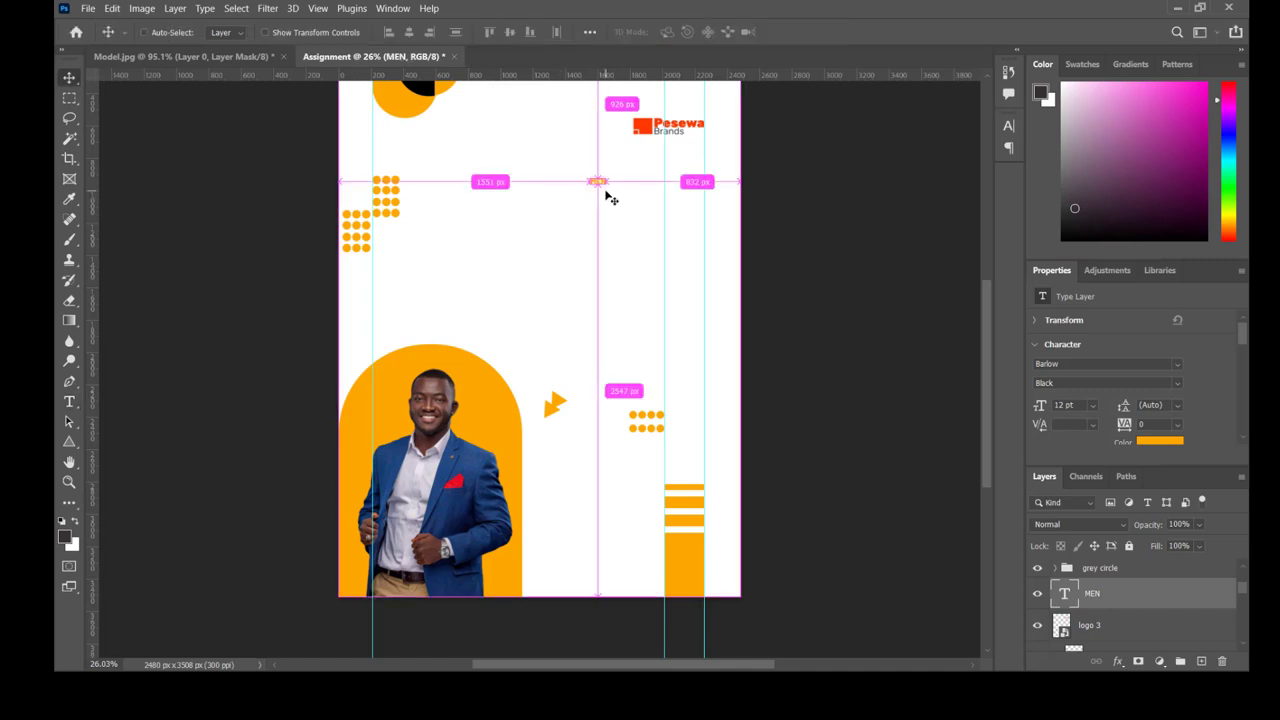
Scale the MEN text up about 433% to 52.4 pt and compare it with the reference.
key("ctrl+t")
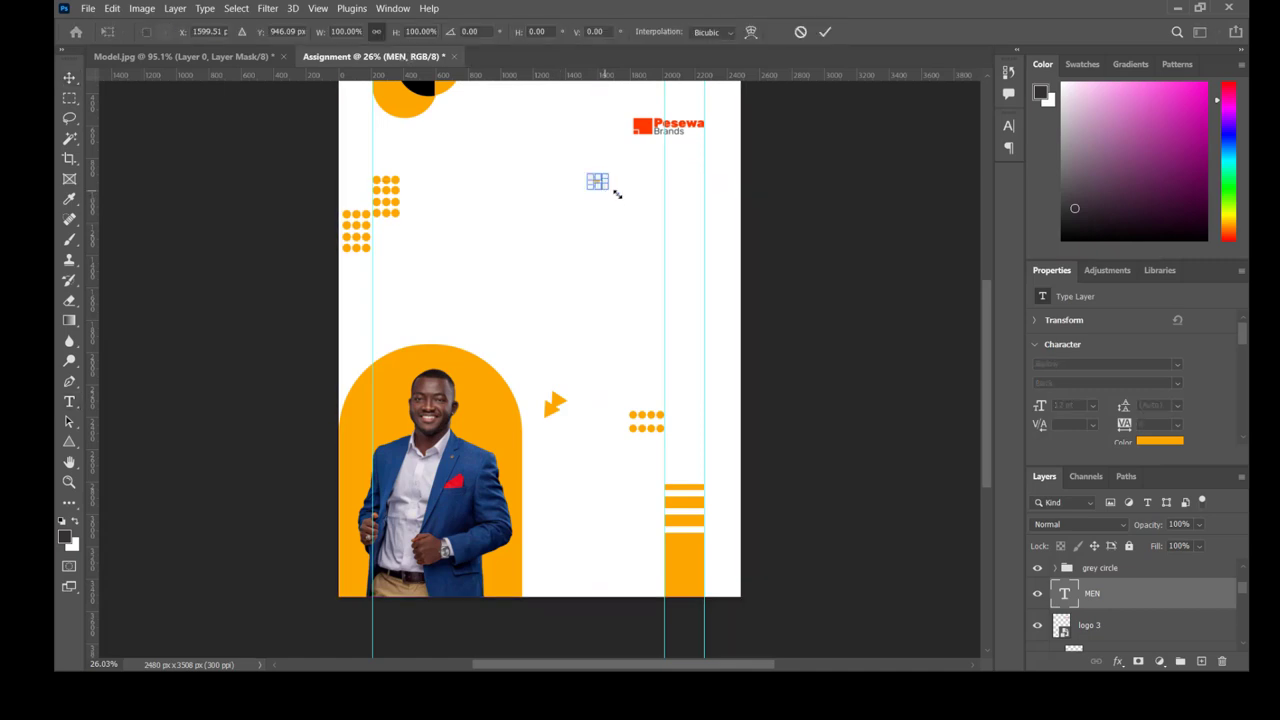
left_click_drag(617, 194, 623, 163)
key("Return")
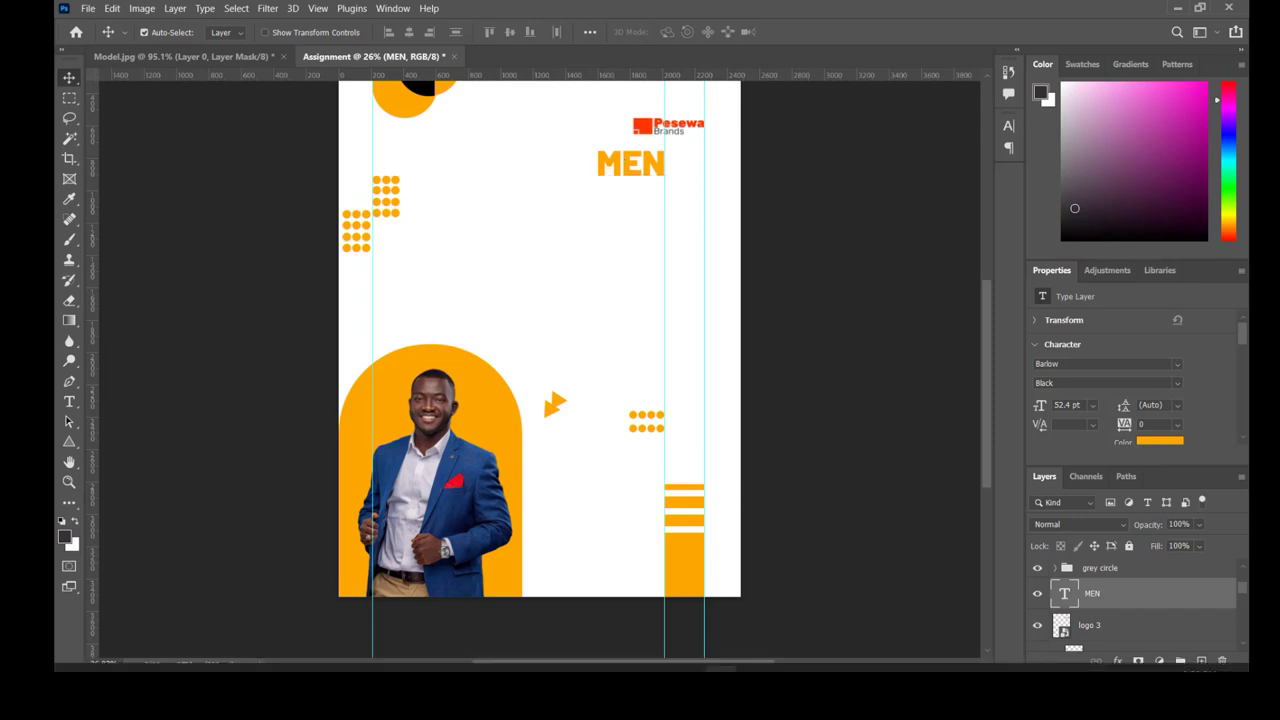
left_click(857, 653)
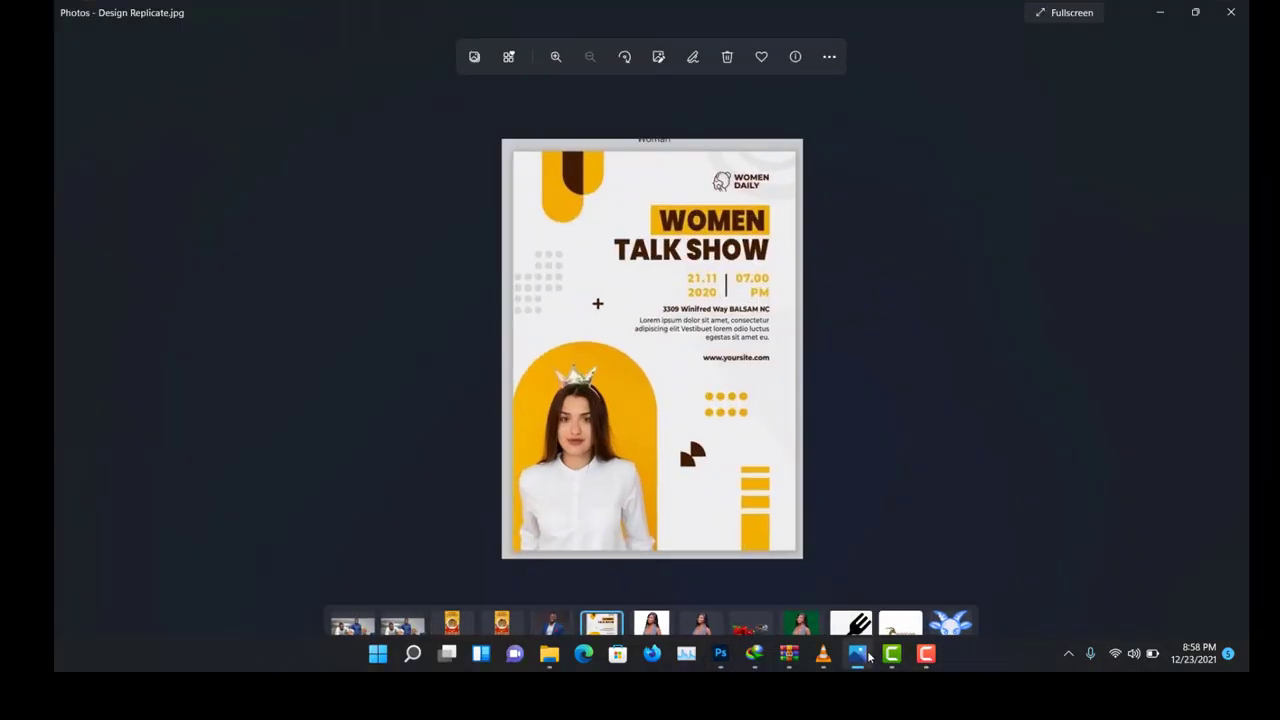
left_click(866, 655)
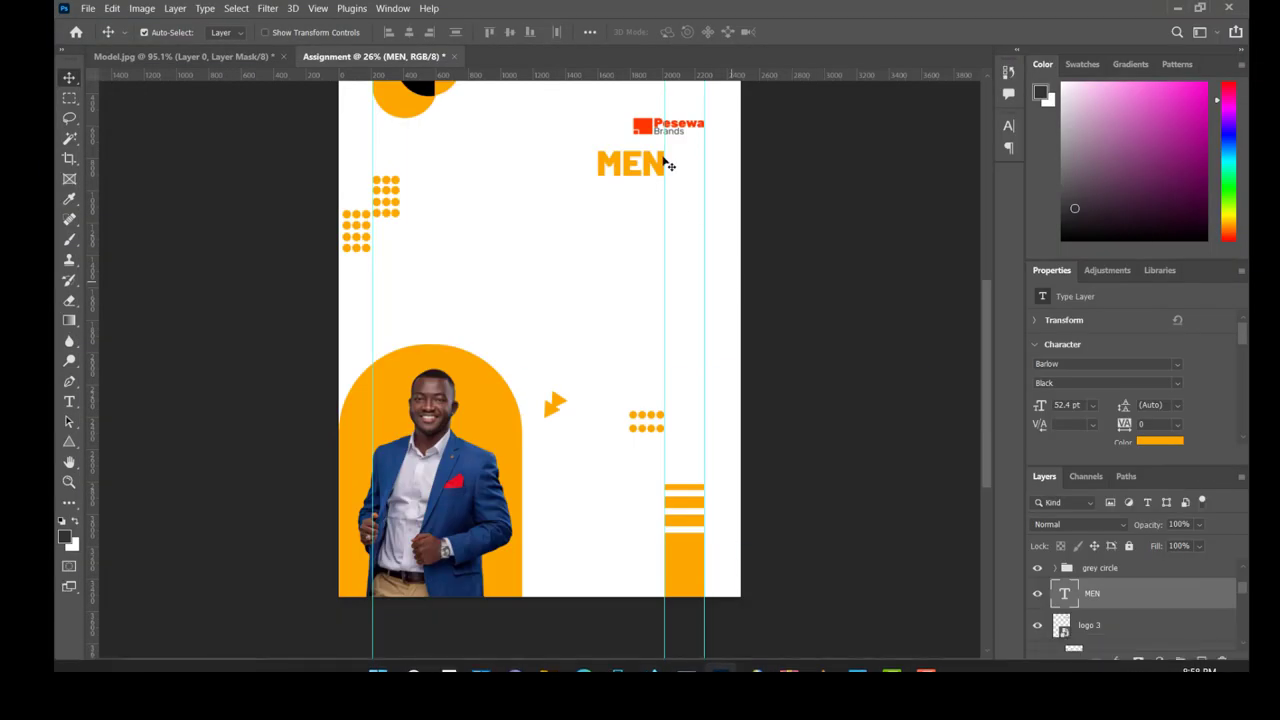
Copy MEN below itself, retype the copy as TALK SHOW and align it under MEN.
left_click_drag(663, 163, 703, 200)
double_click(703, 200)
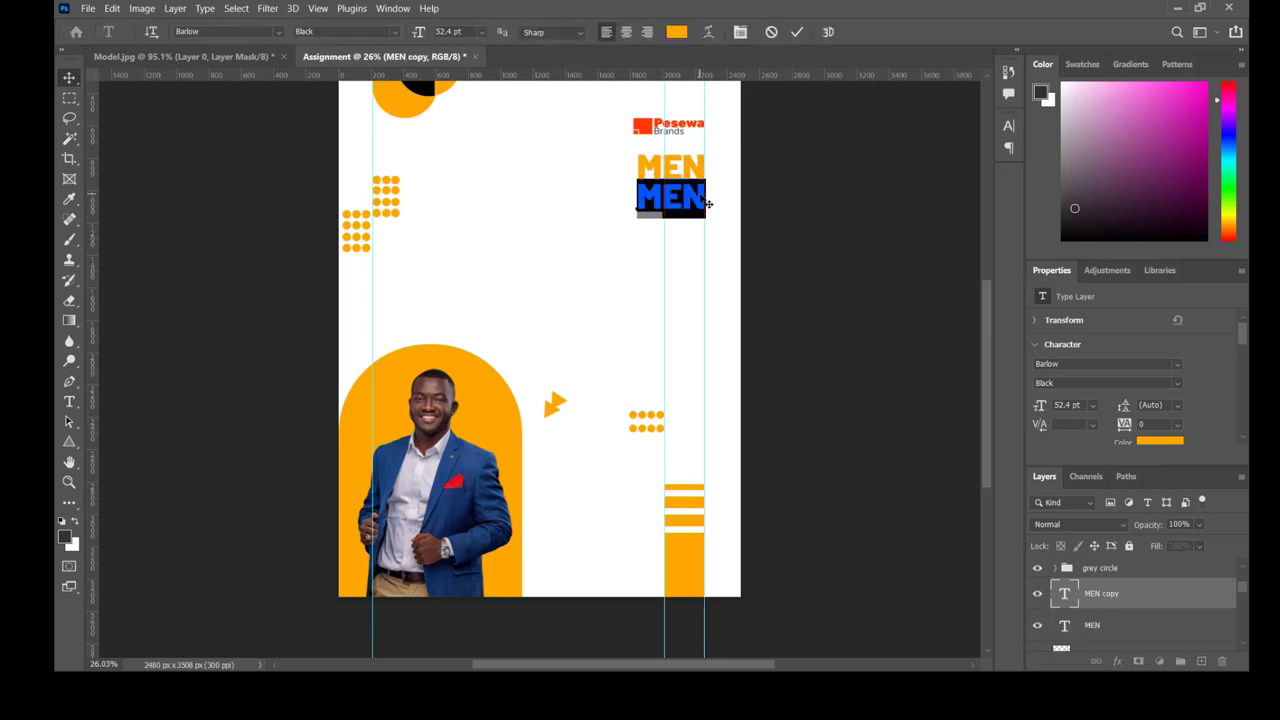
type("TA")
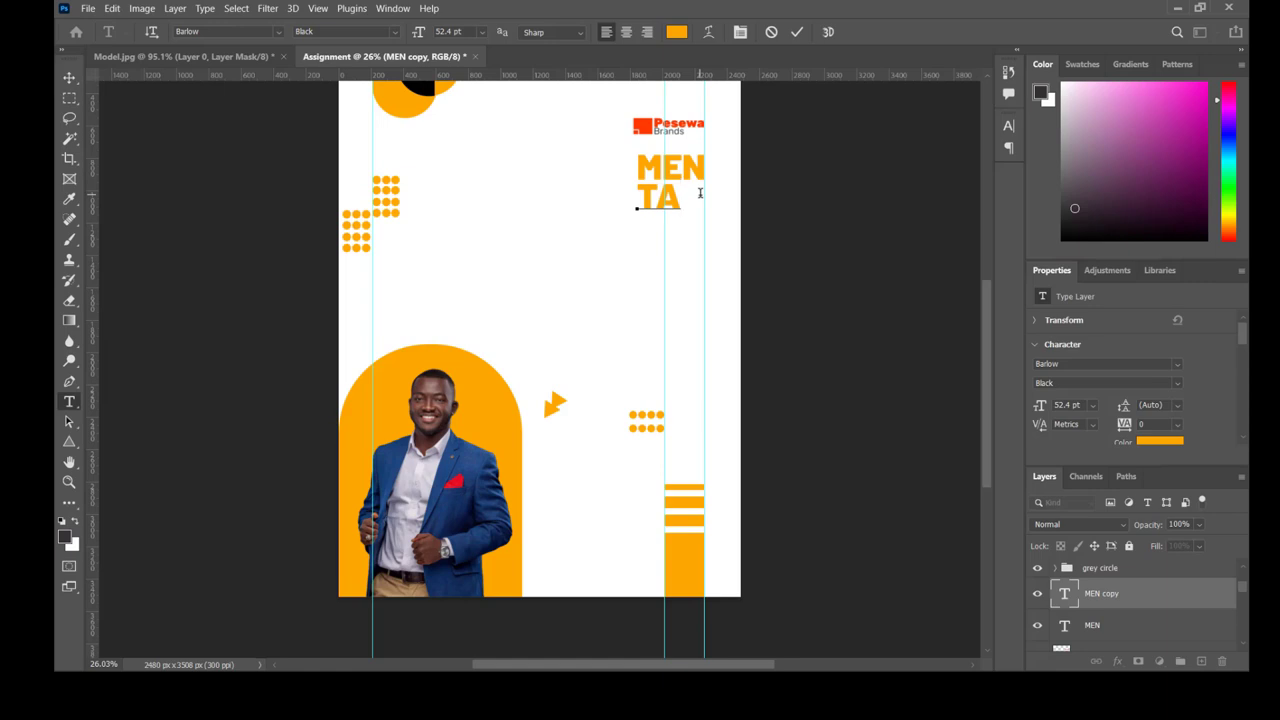
type("LK SHO")
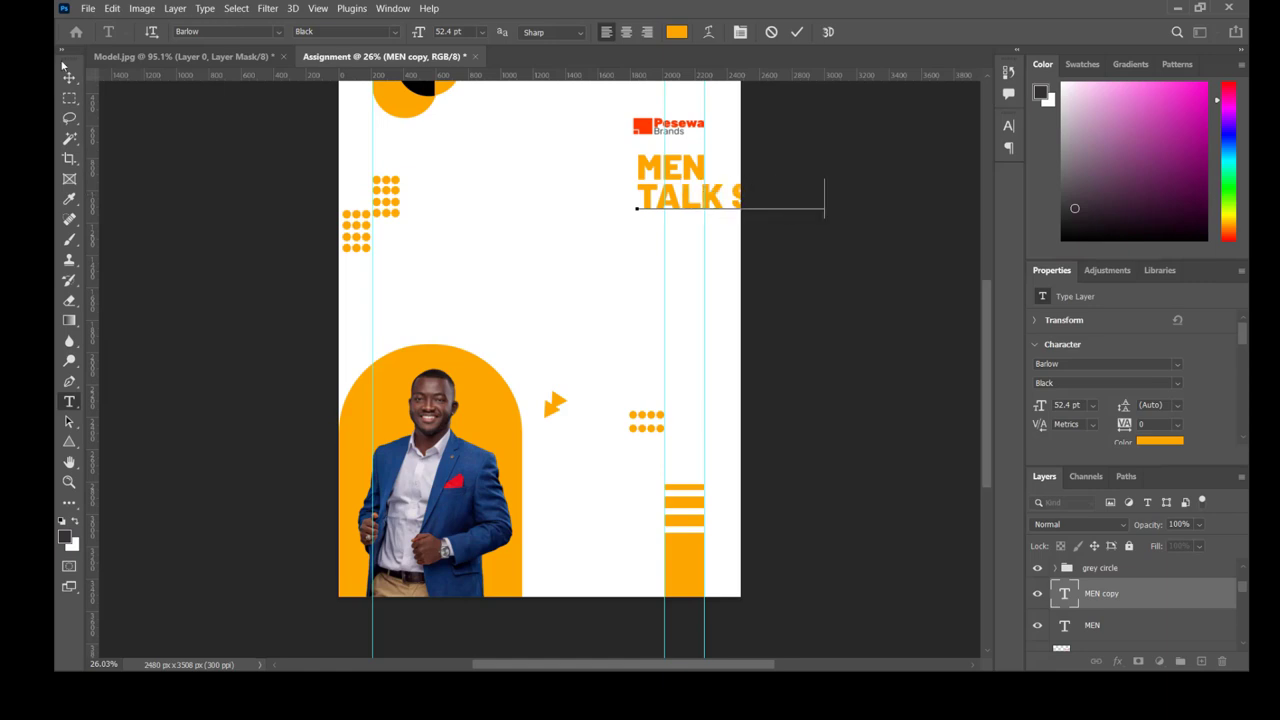
left_click(69, 78)
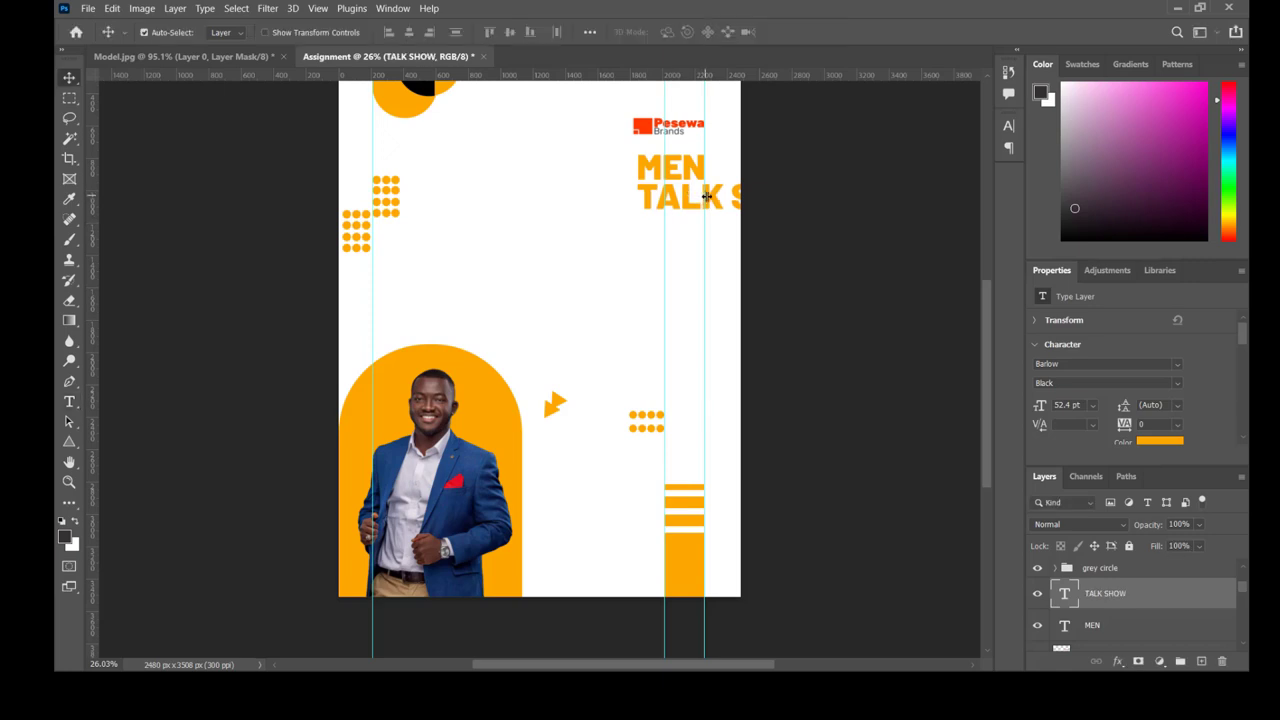
left_click_drag(713, 204, 605, 205)
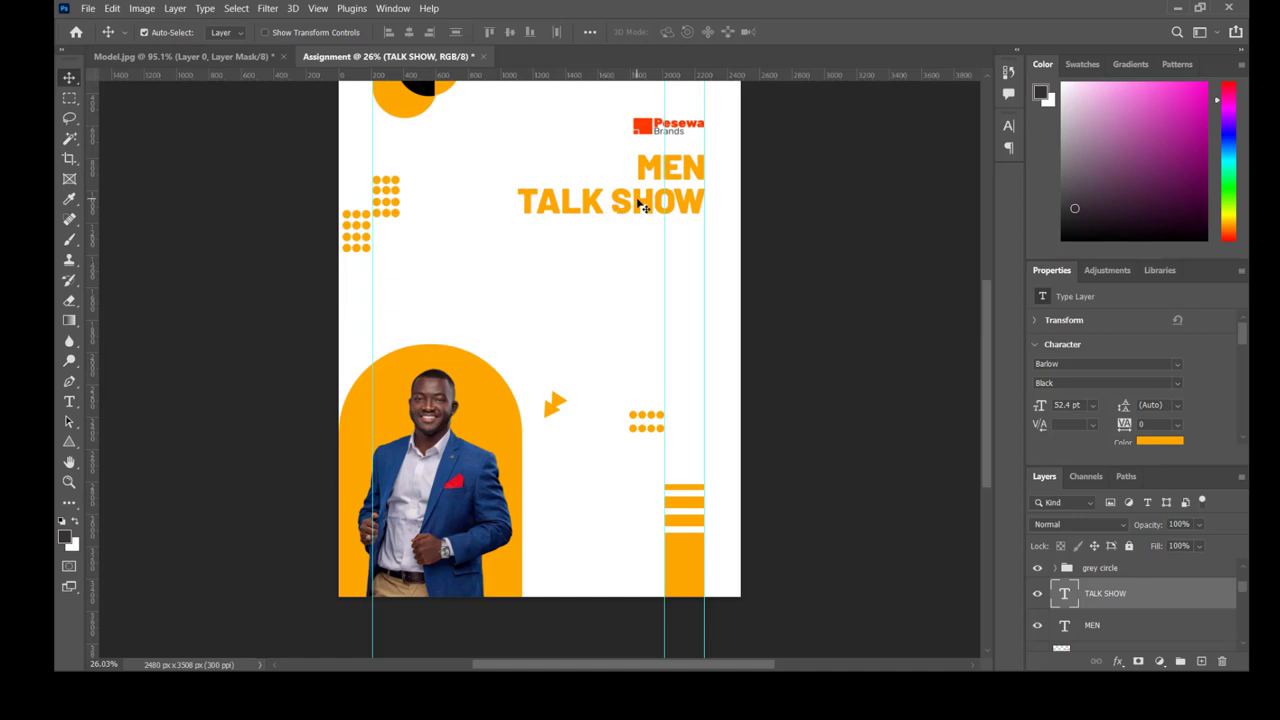
left_click_drag(641, 204, 637, 201)
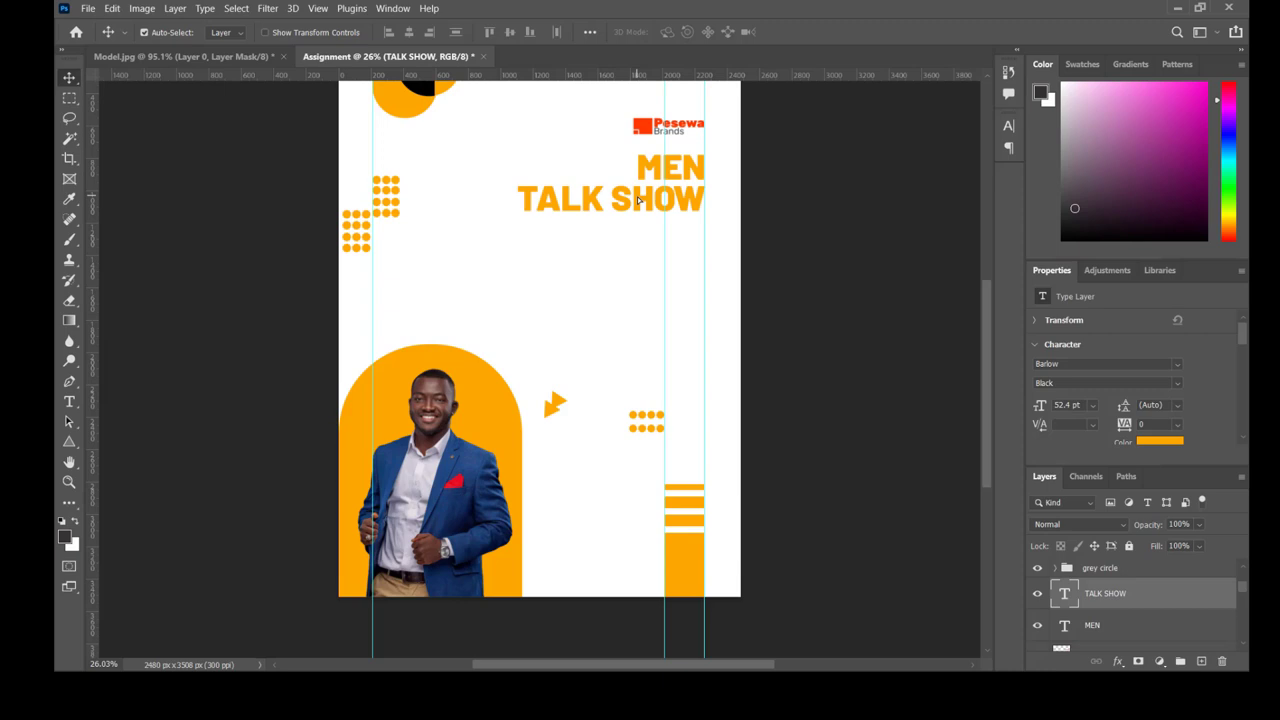
Shrink TALK SHOW to about 69% and enlarge MEN to about 166%.
key("ctrl+t")
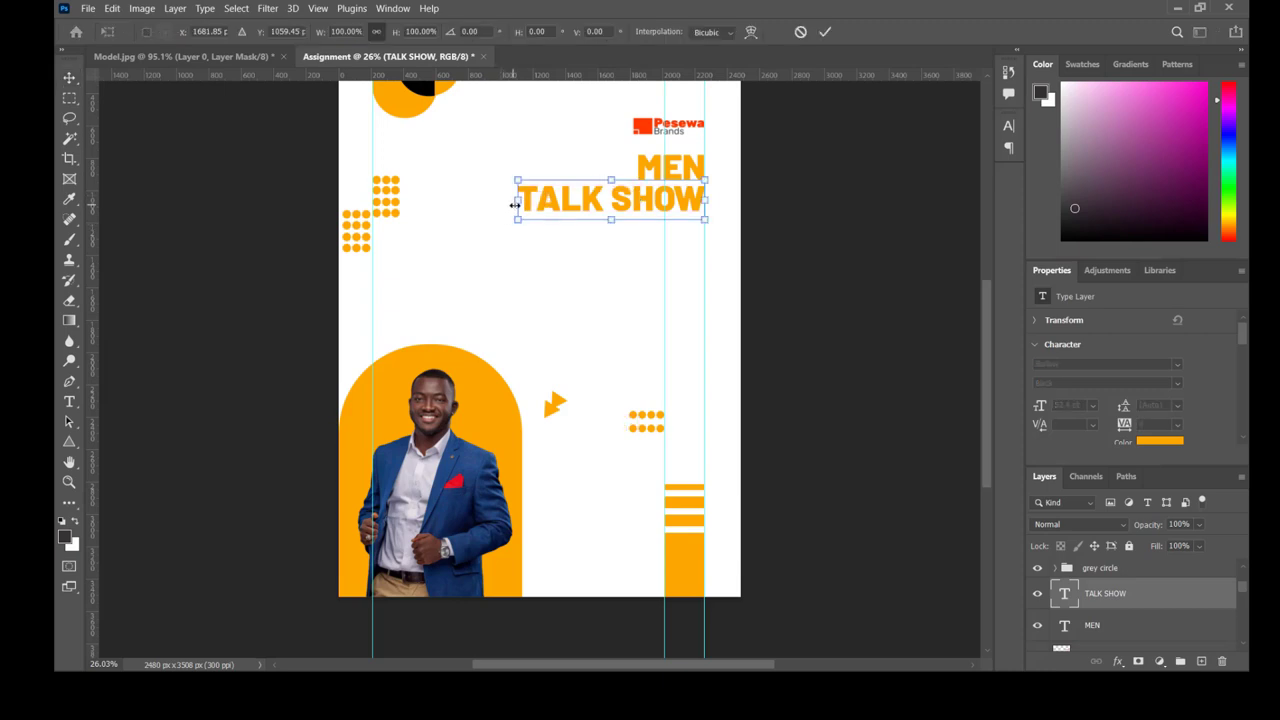
left_click_drag(515, 205, 580, 195)
key("Return")
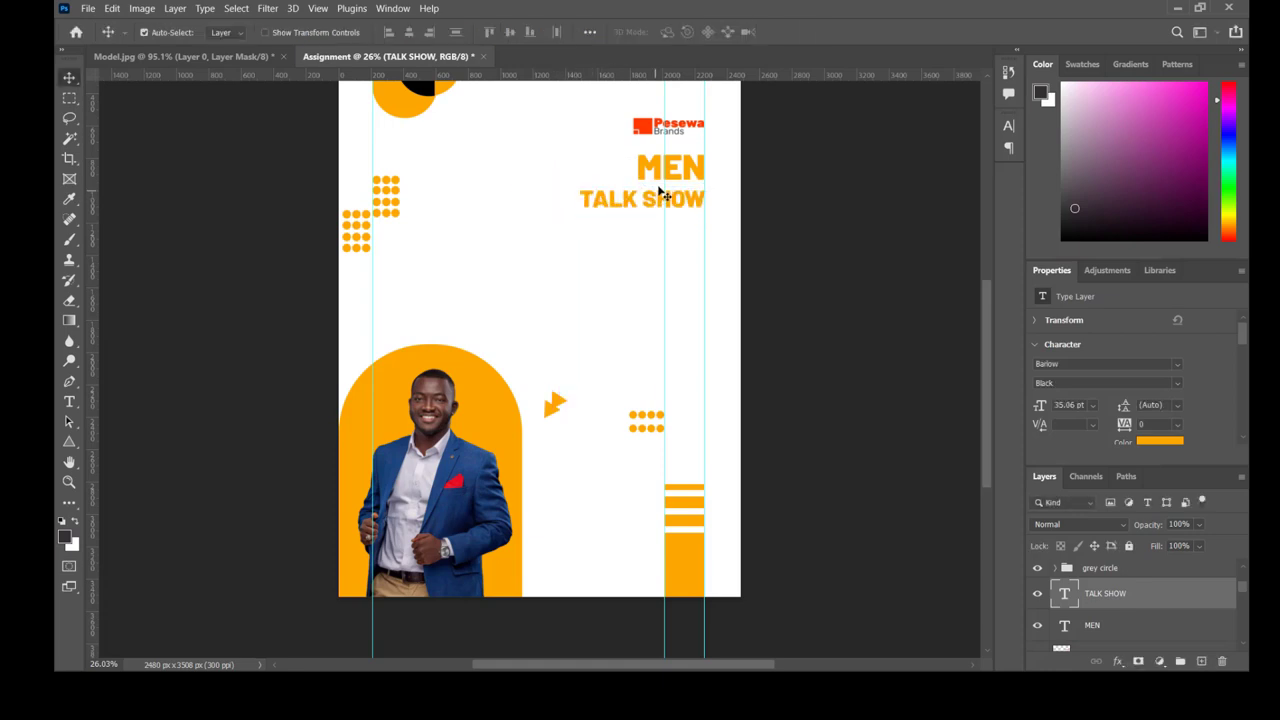
left_click(645, 178)
key("ctrl+t")
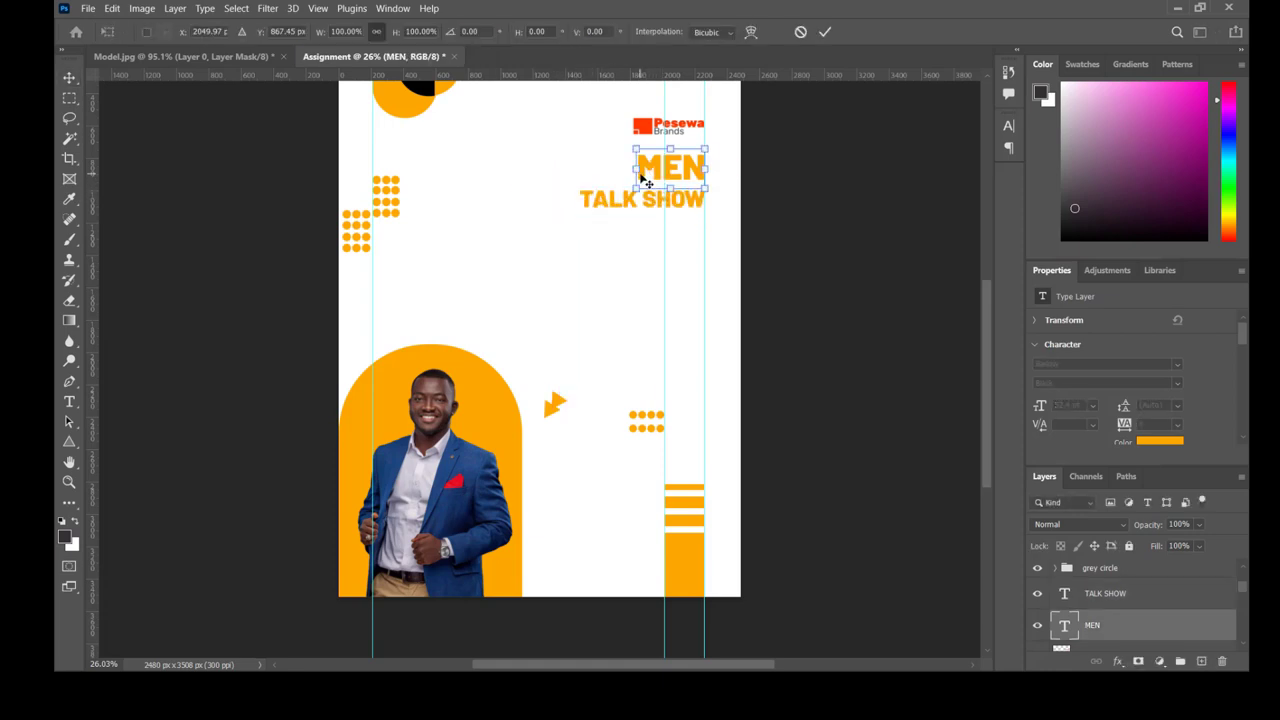
left_click_drag(636, 168, 581, 170)
key("Return")
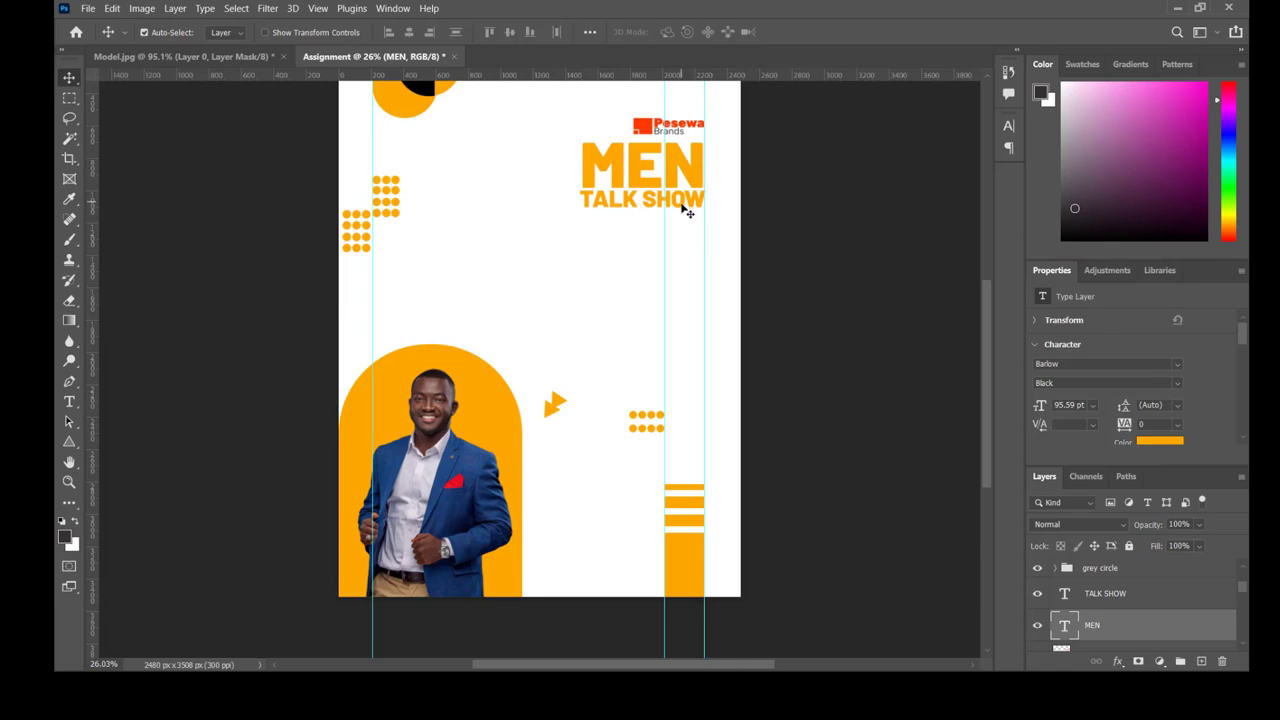
Move TALK SHOW down slightly so it sits right under MEN.
left_click_drag(680, 209, 704, 194)
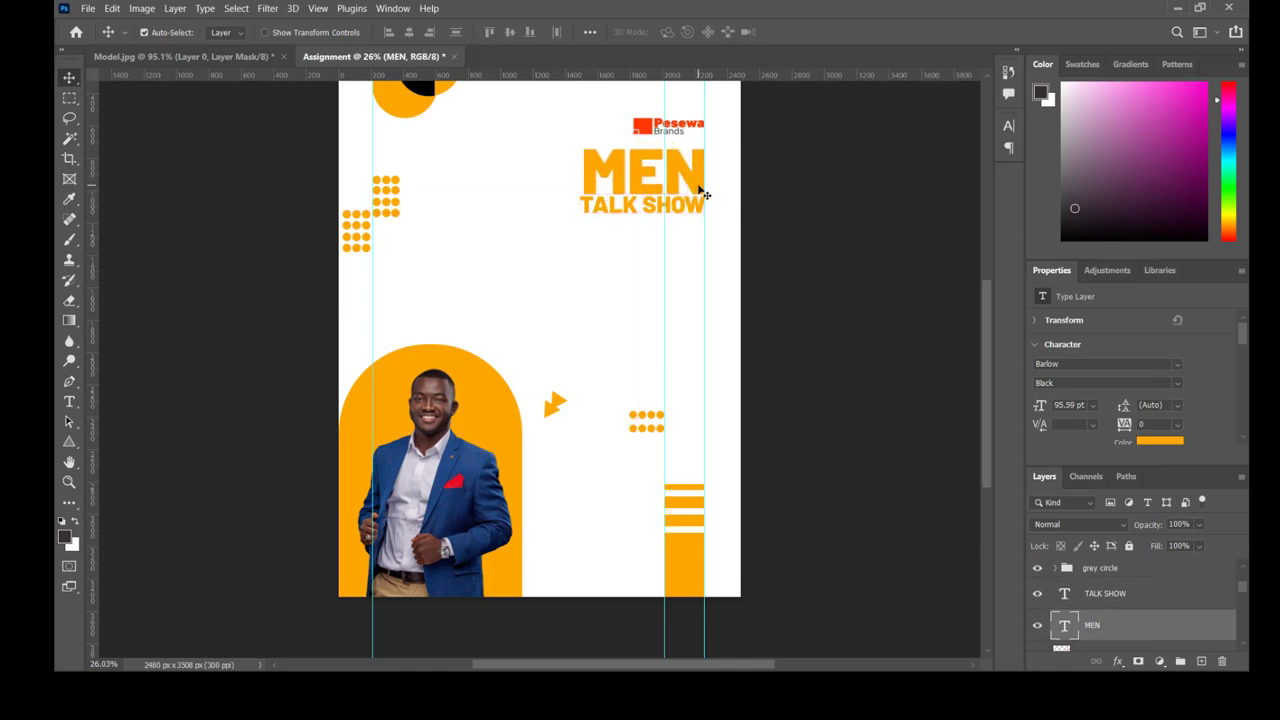
left_click(700, 210)
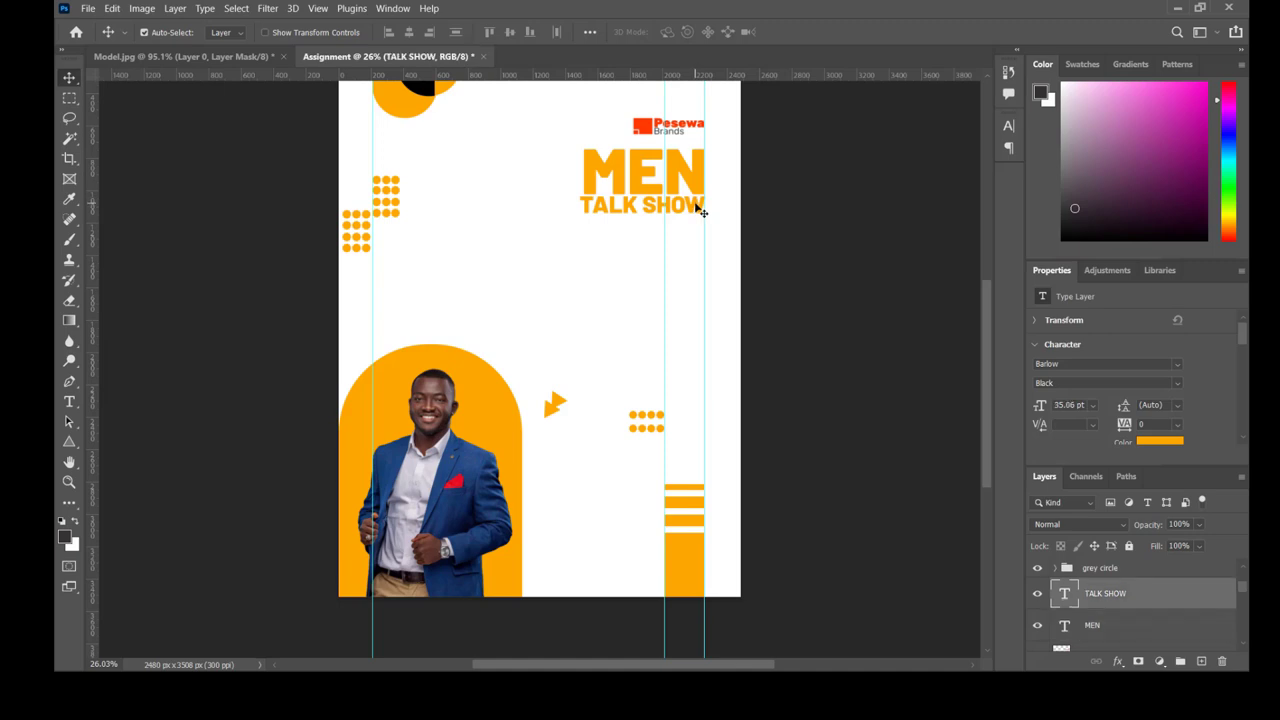
key("Down")
key("Down")
key("Down")
Draw an orange rectangle behind the MEN heading with the Rectangle tool.
left_click(73, 441)
right_click(73, 441)
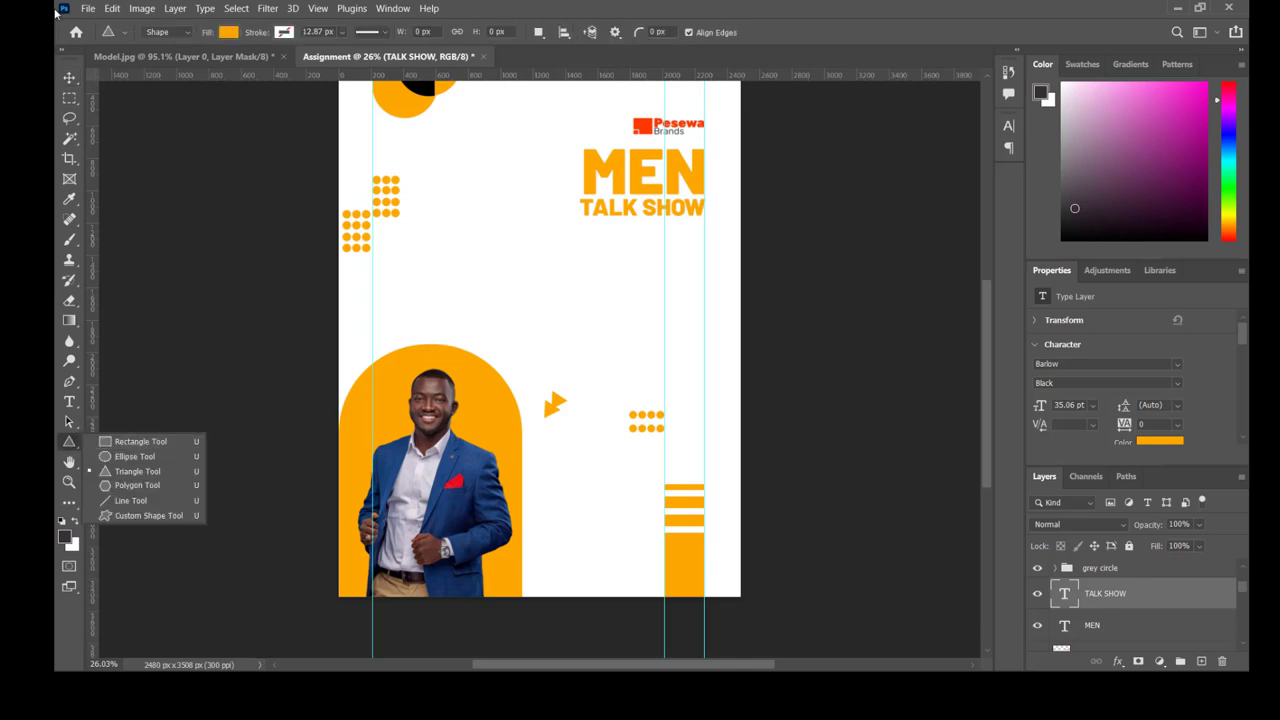
left_click(75, 83)
left_click(68, 79)
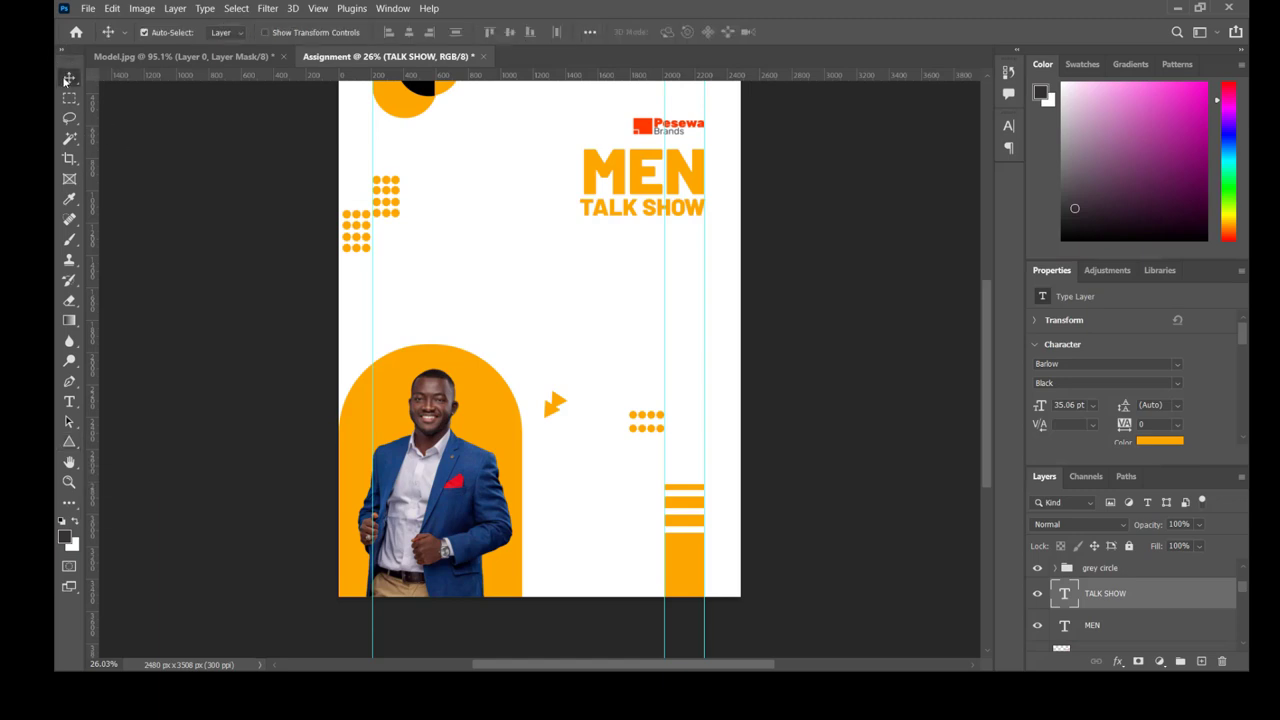
left_click(240, 237)
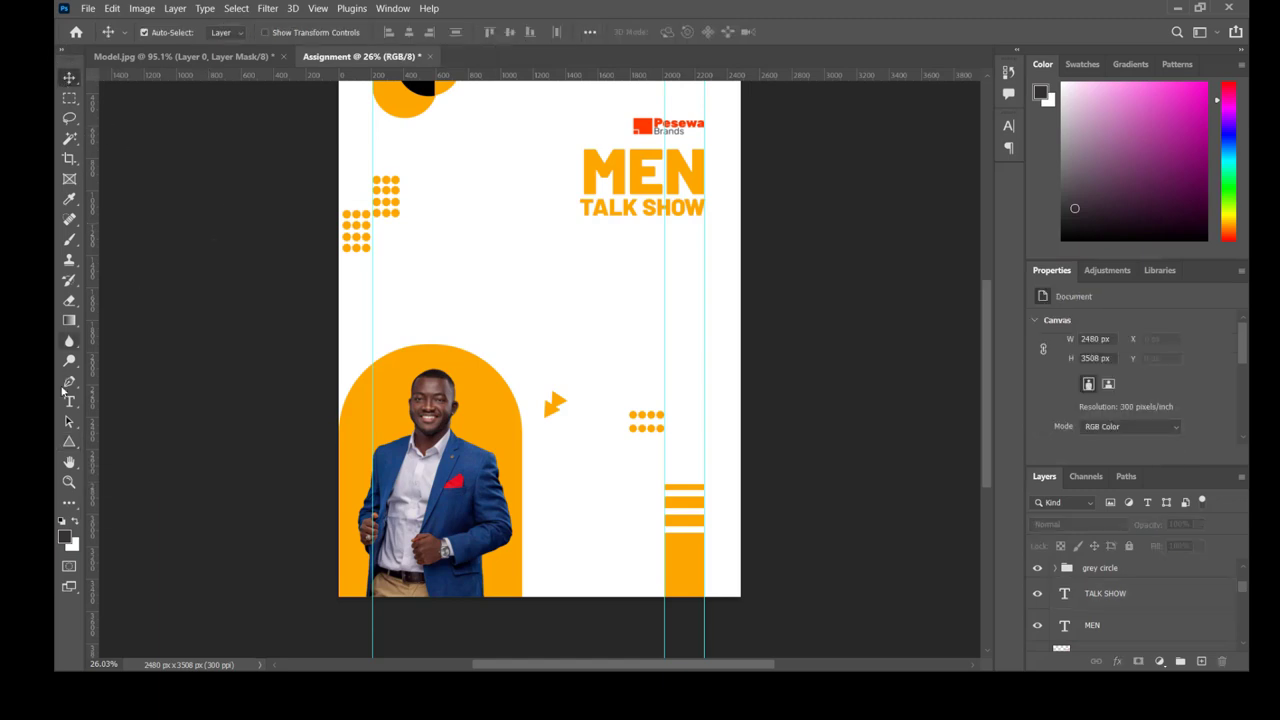
left_click(69, 441)
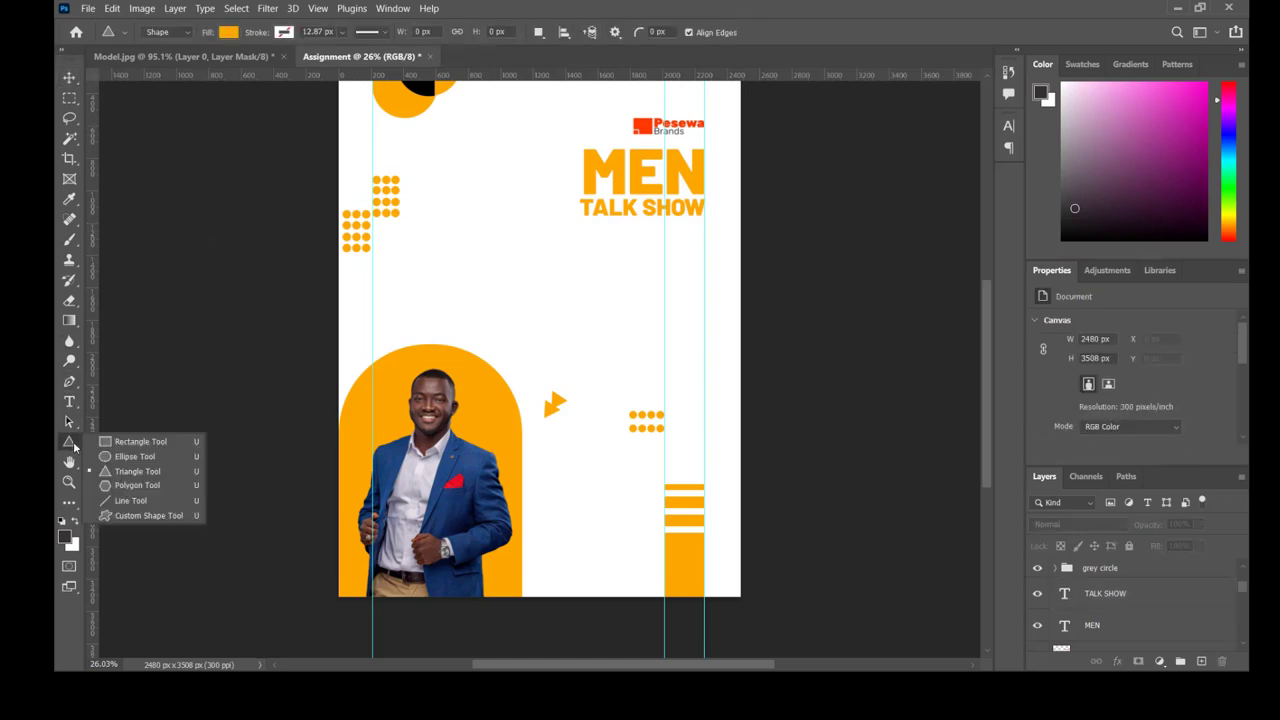
left_click(140, 441)
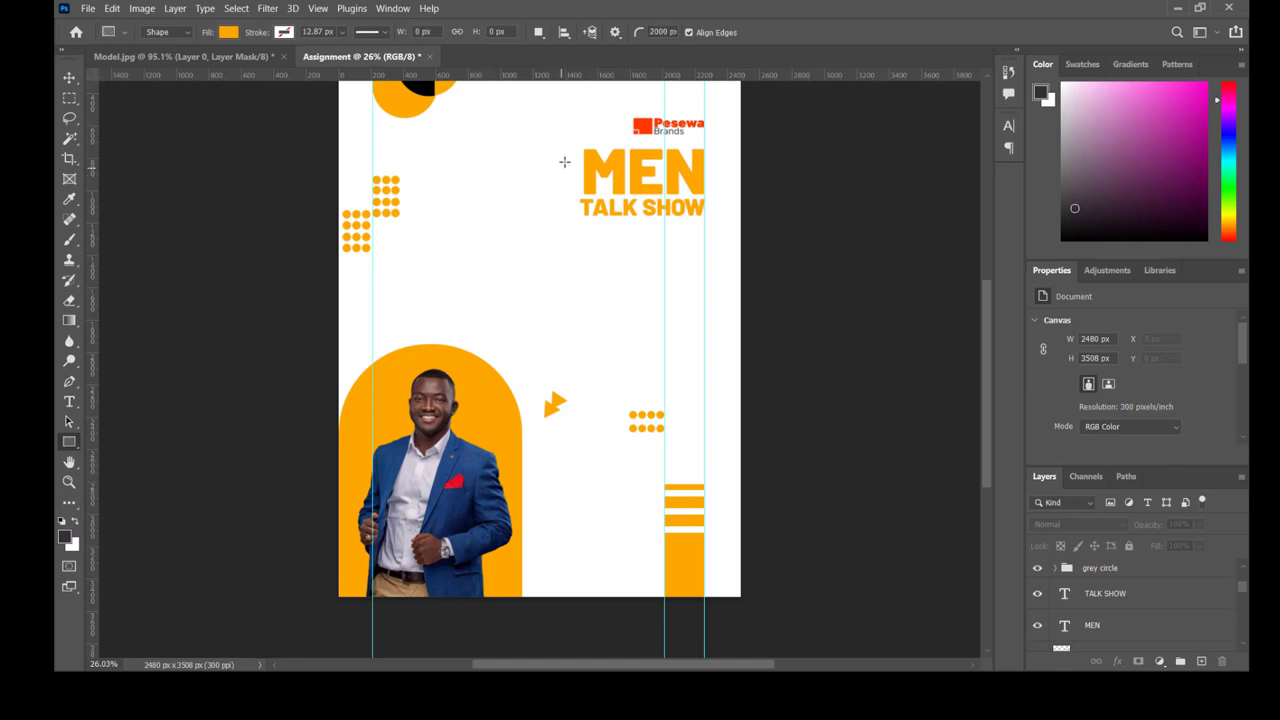
left_click_drag(573, 146, 718, 196)
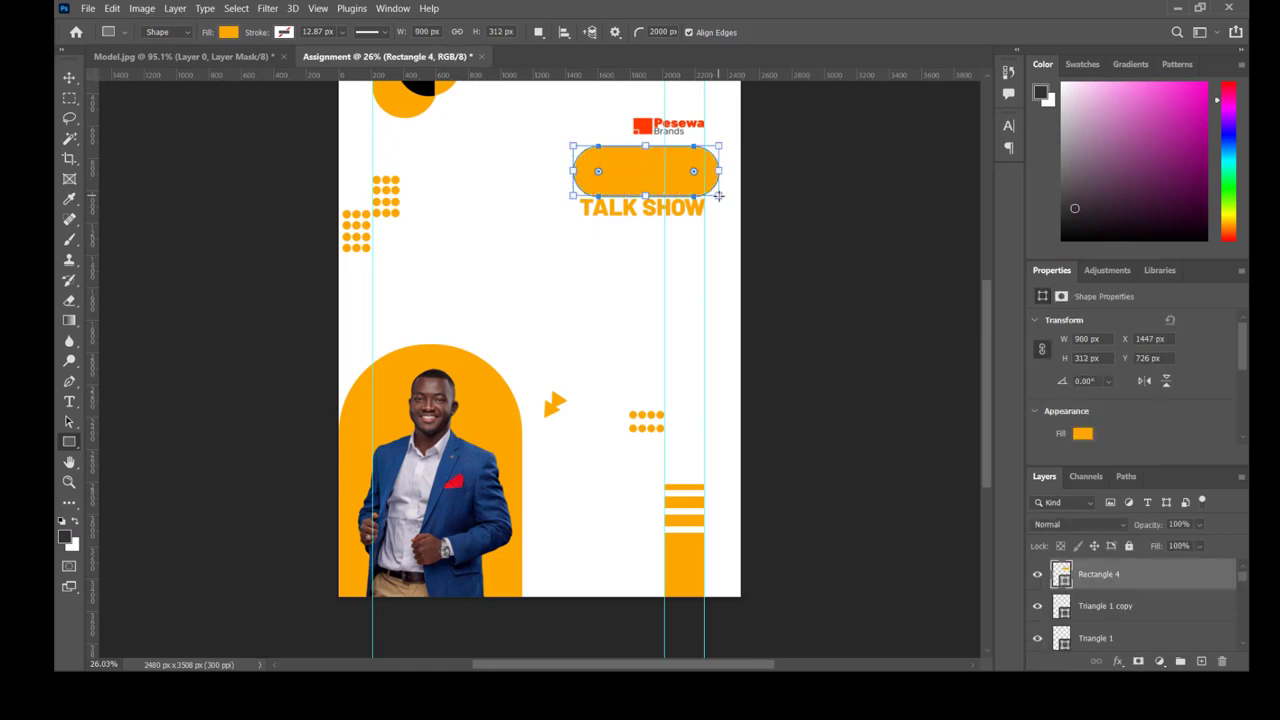
Set all four corner radii of Rectangle 4 to 0 px.
scroll(1234, 365, "down", 5)
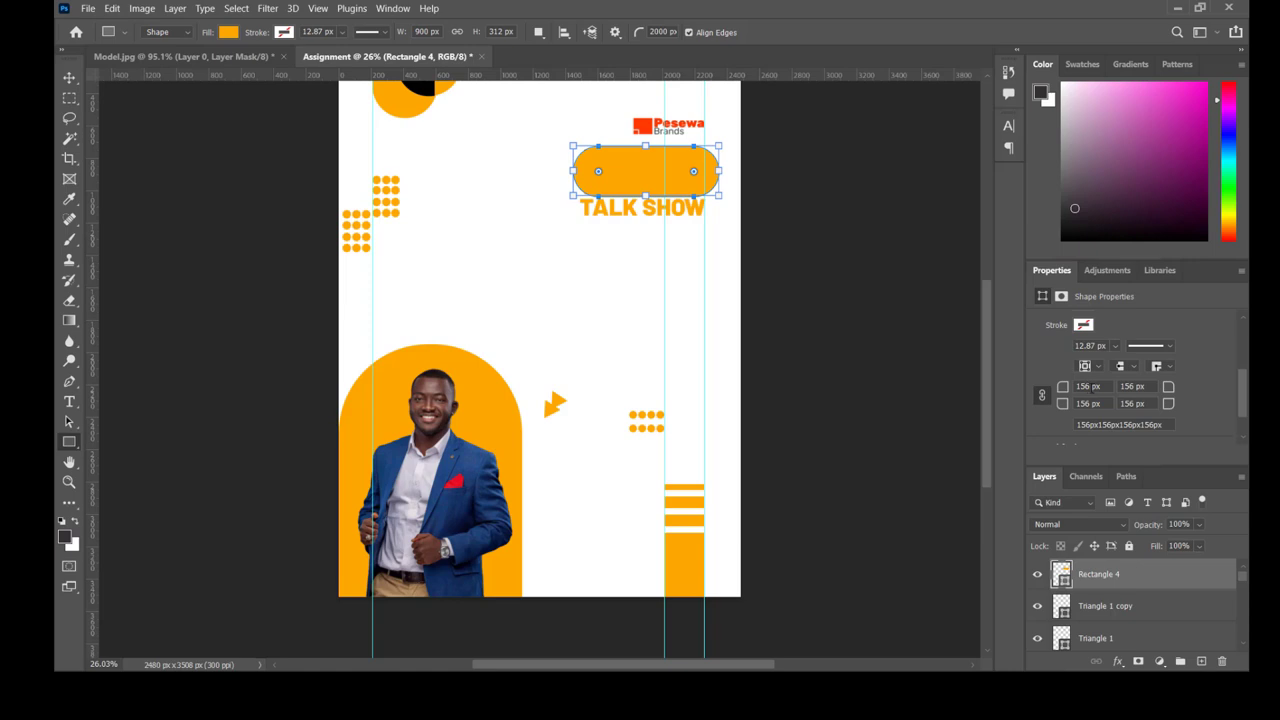
left_click(1080, 386)
type("0")
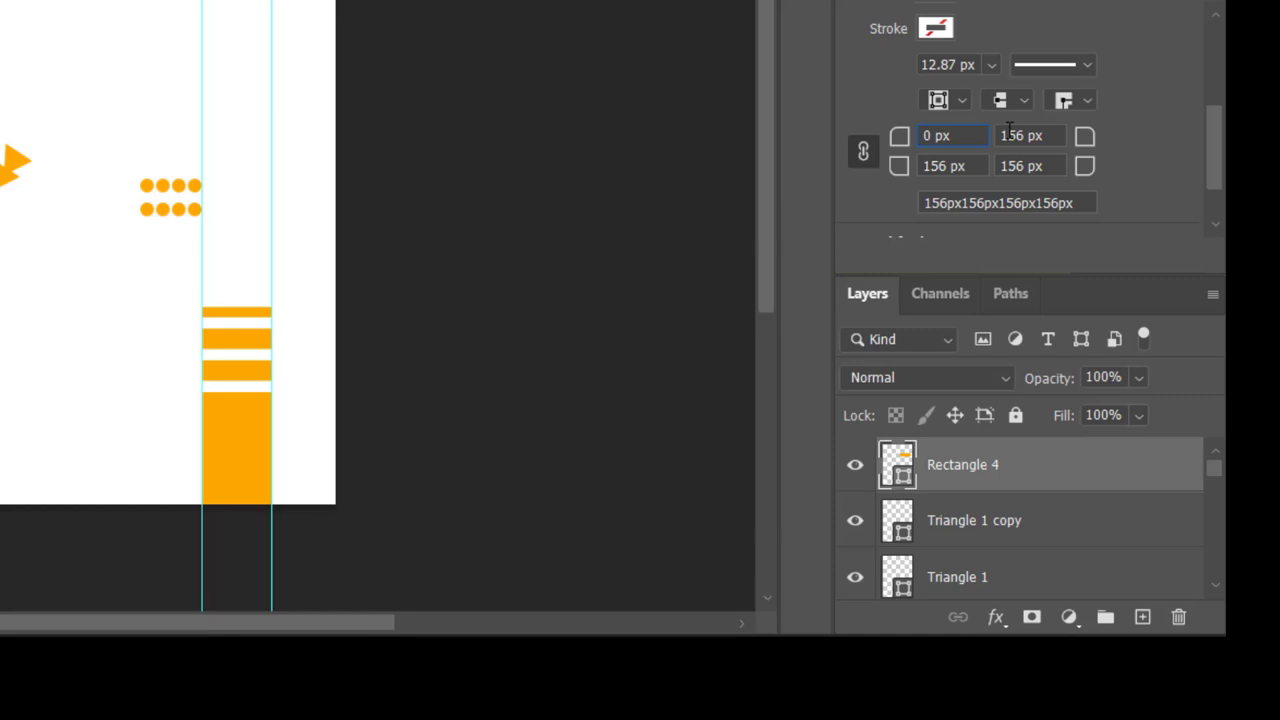
left_click(1115, 366)
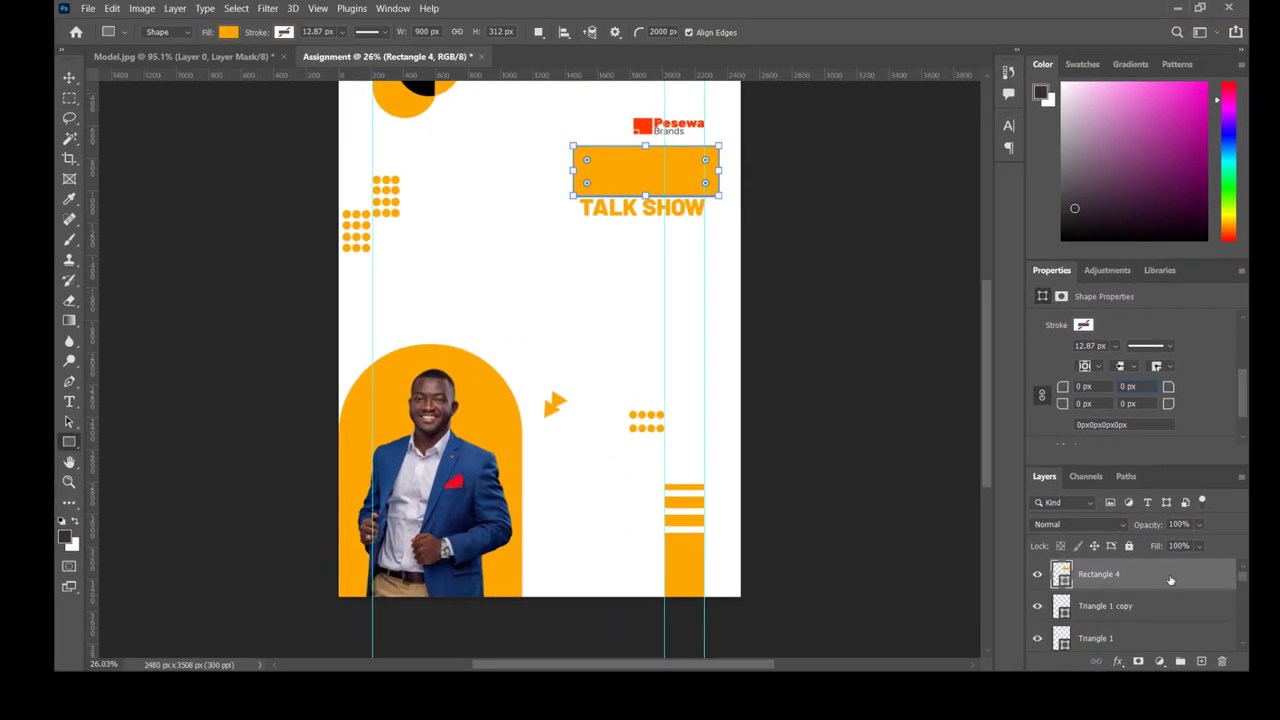
Move Rectangle 4 above logo 3 in the Layers panel and select the MEN layer.
left_click_drag(1171, 580, 1126, 565)
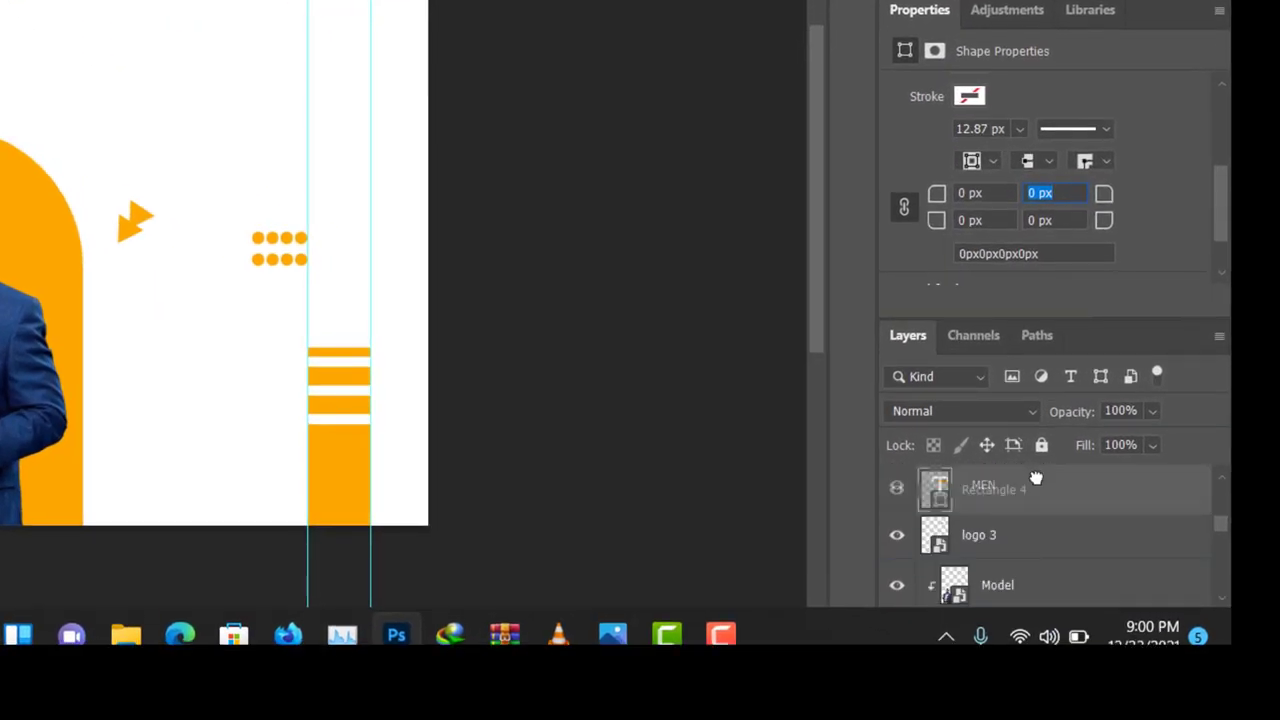
left_click_drag(1036, 479, 1034, 506)
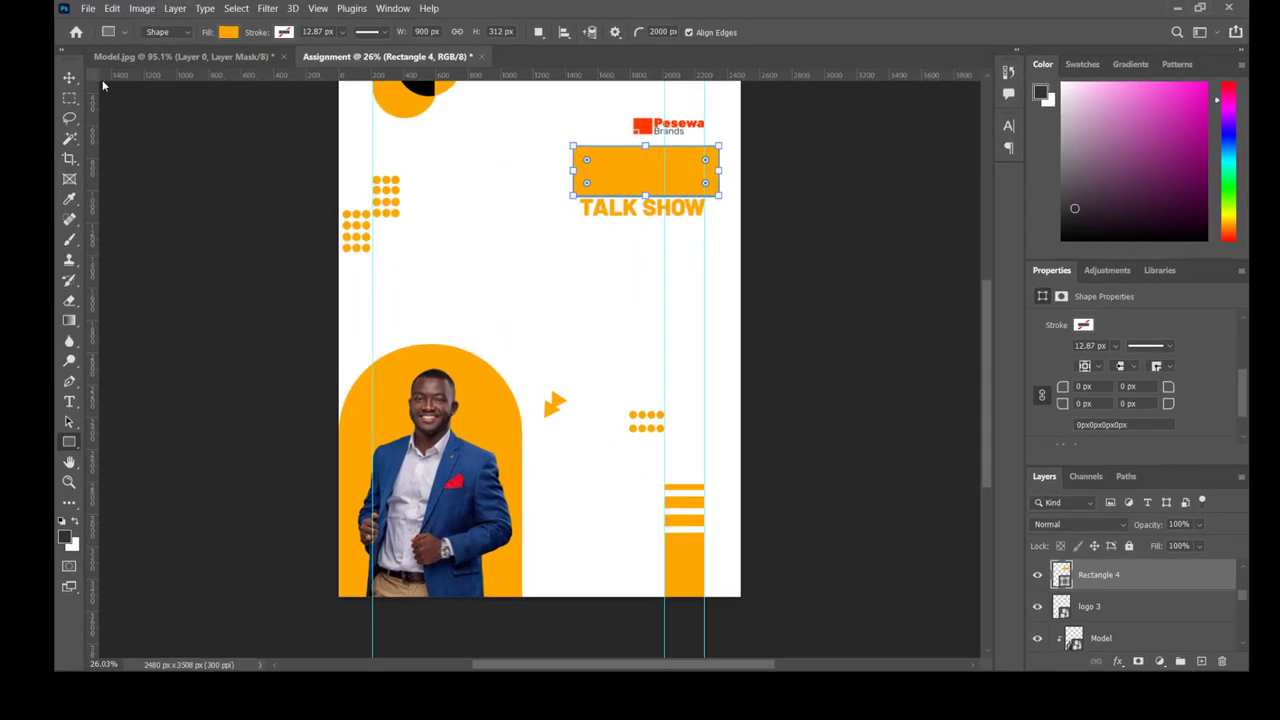
left_click(69, 78)
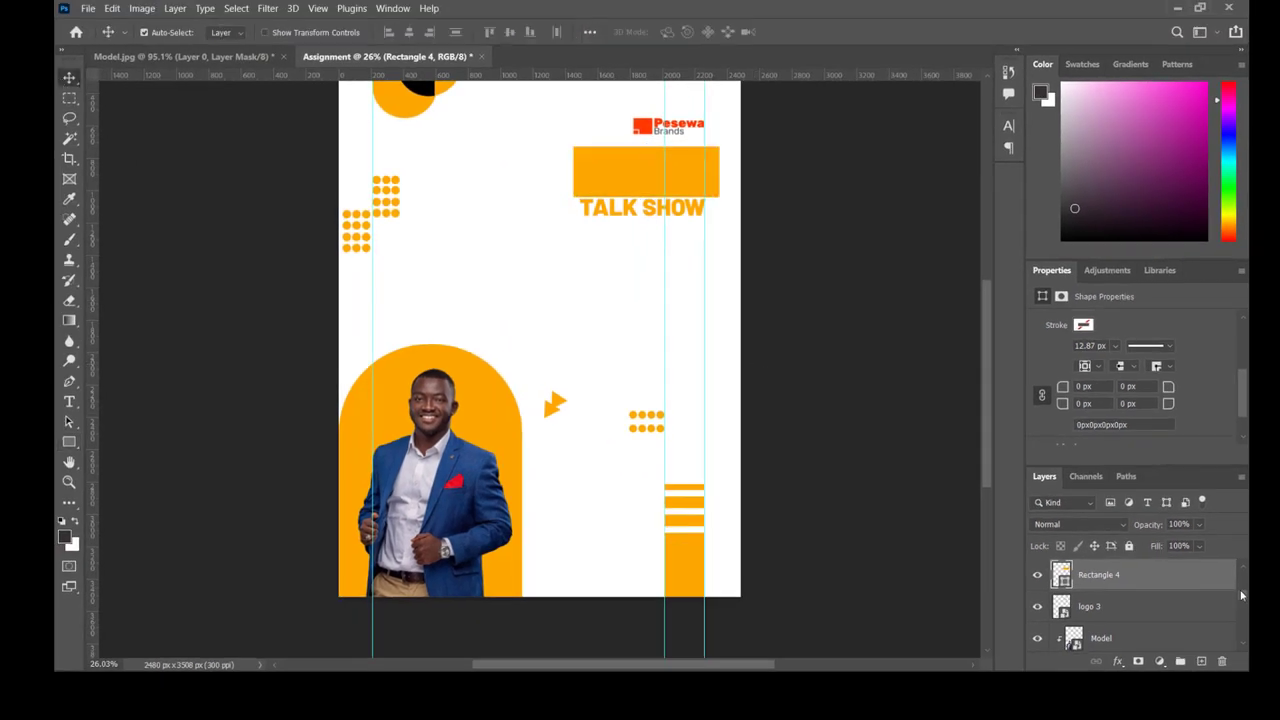
scroll(1245, 596, "up", 1)
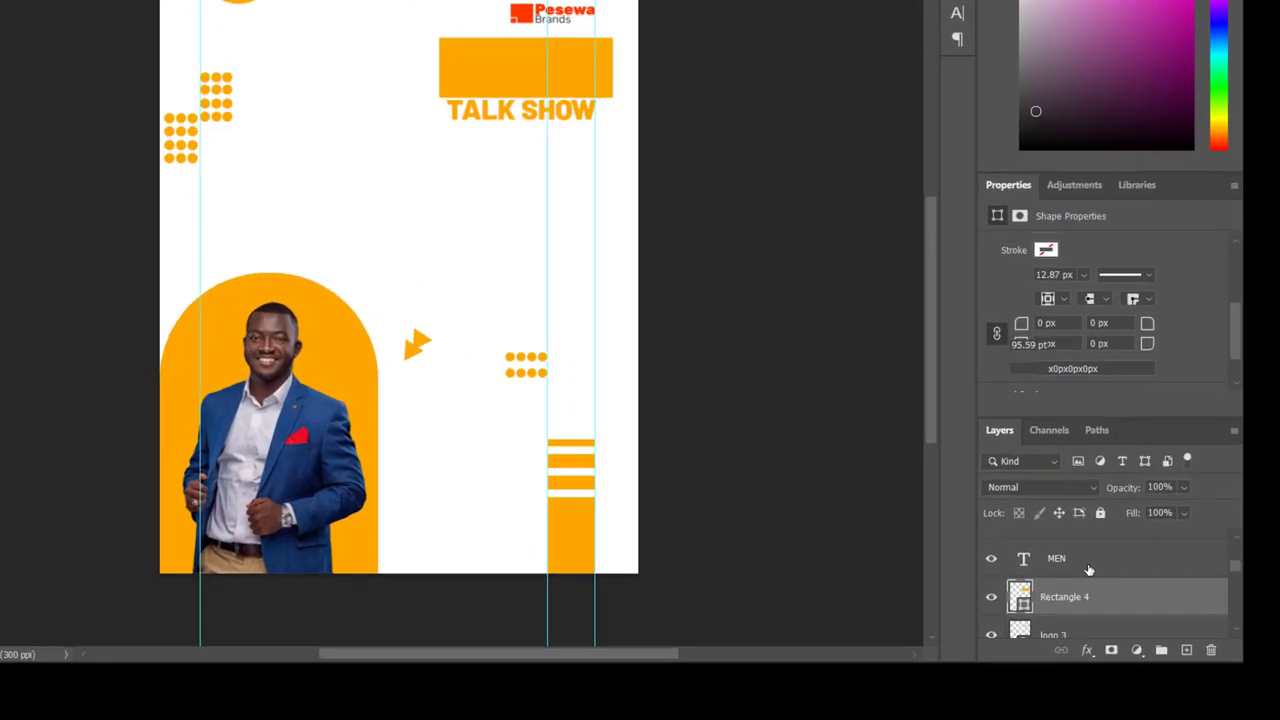
left_click(1100, 582)
Change the MEN text colour to black (000000).
left_click(1093, 279)
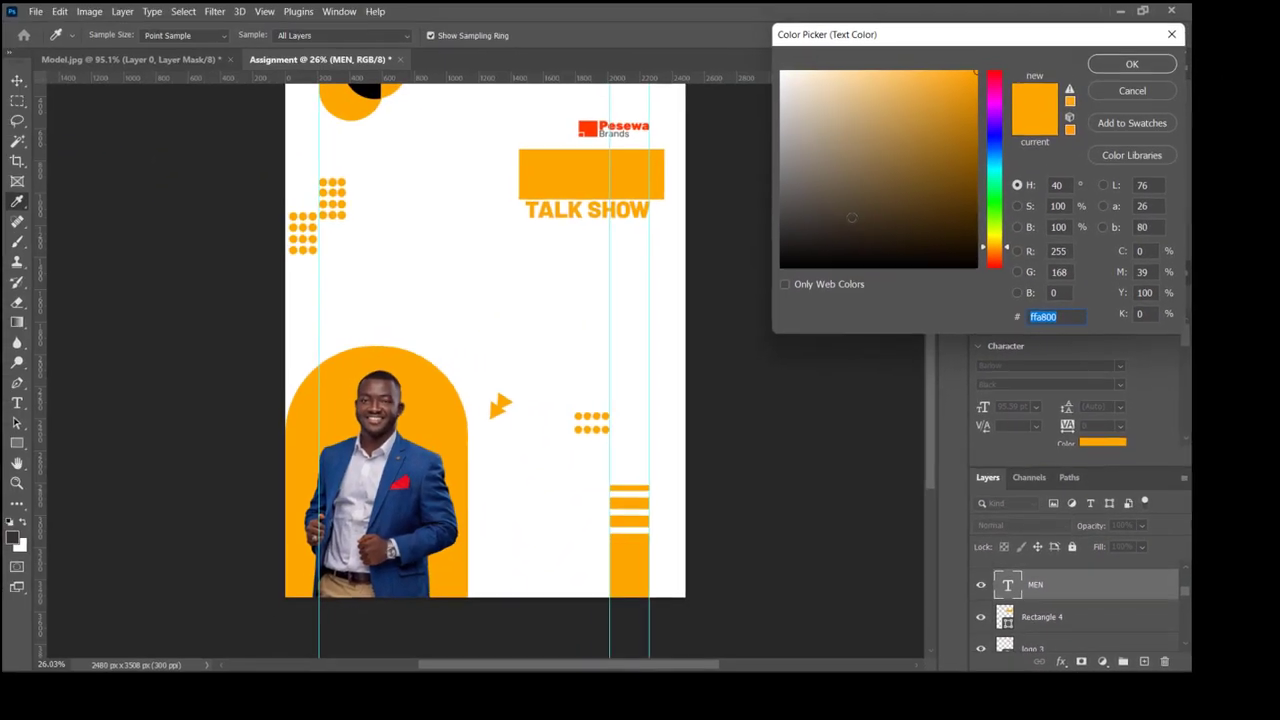
type("000000")
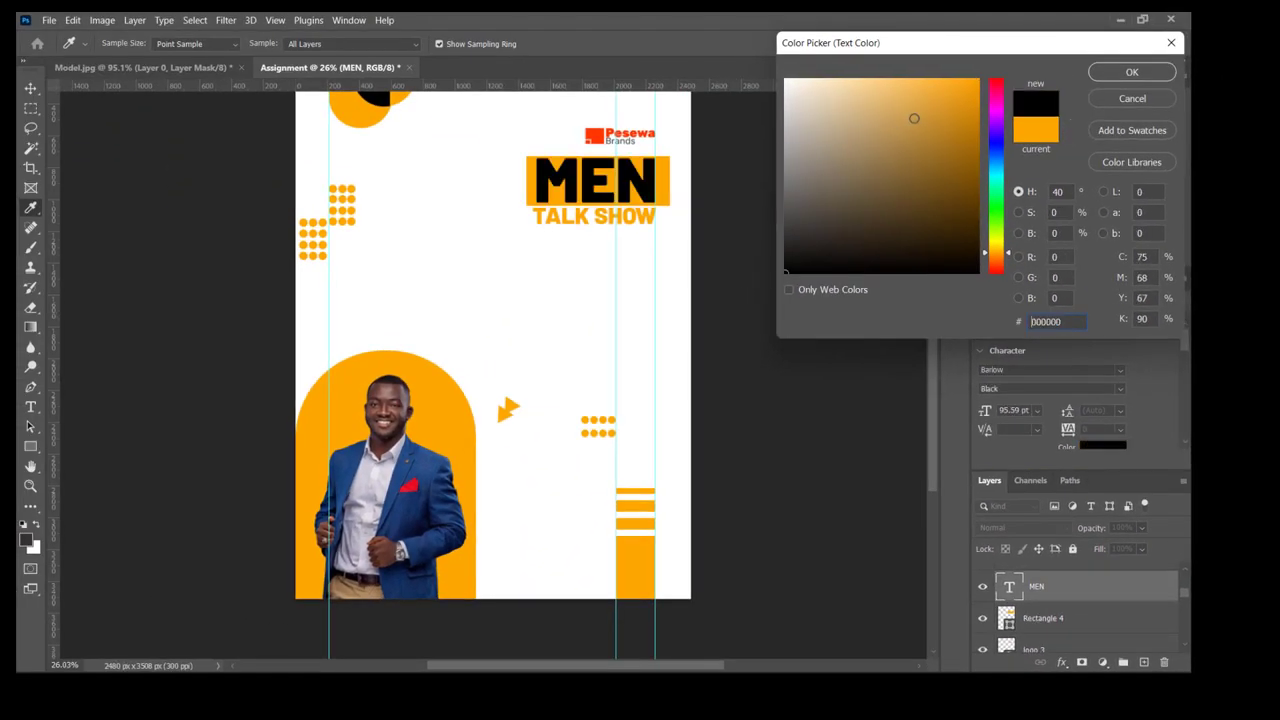
left_click(1132, 72)
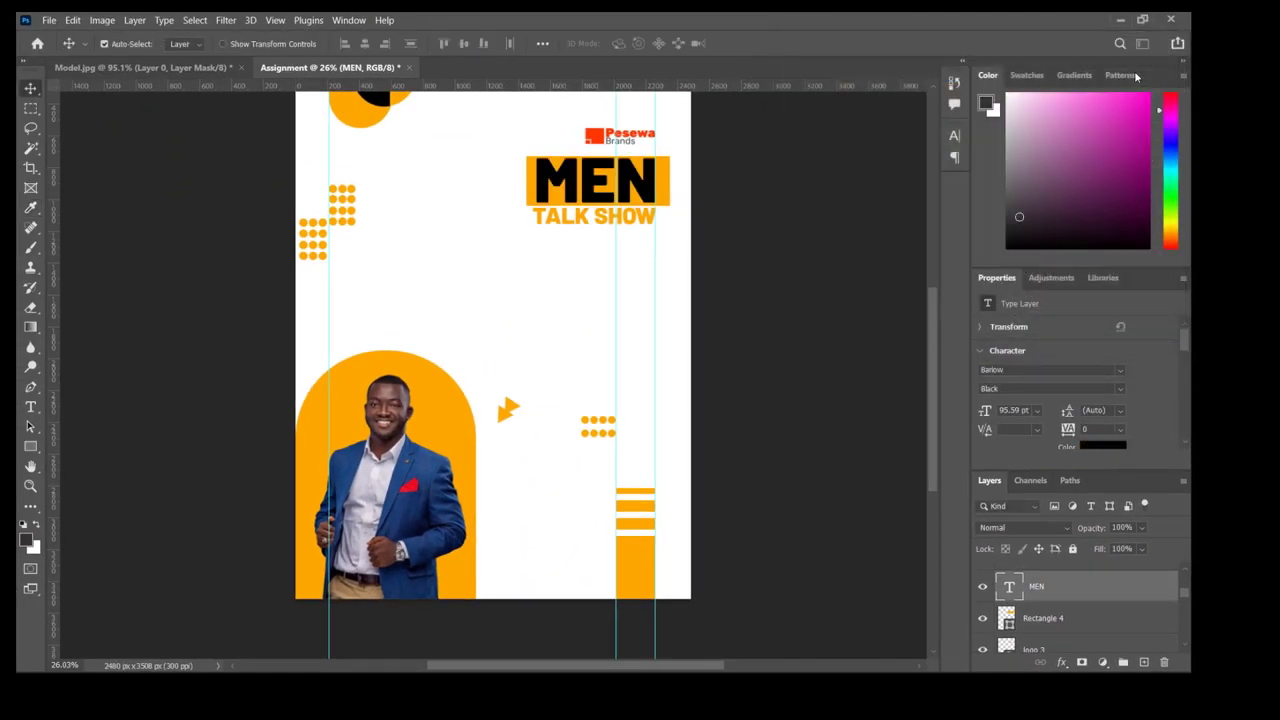
Narrow Rectangle 4 to about 783 px wide so it fits snugly behind MEN.
left_click(535, 183)
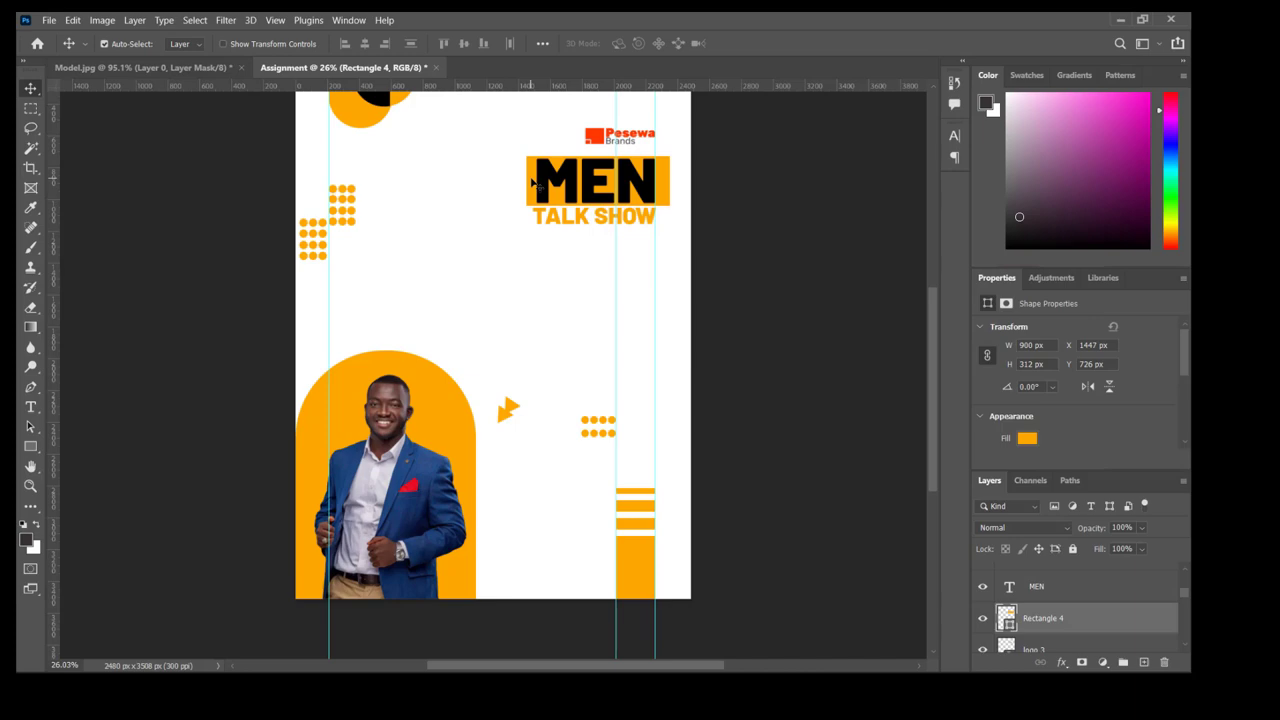
key("ctrl+t")
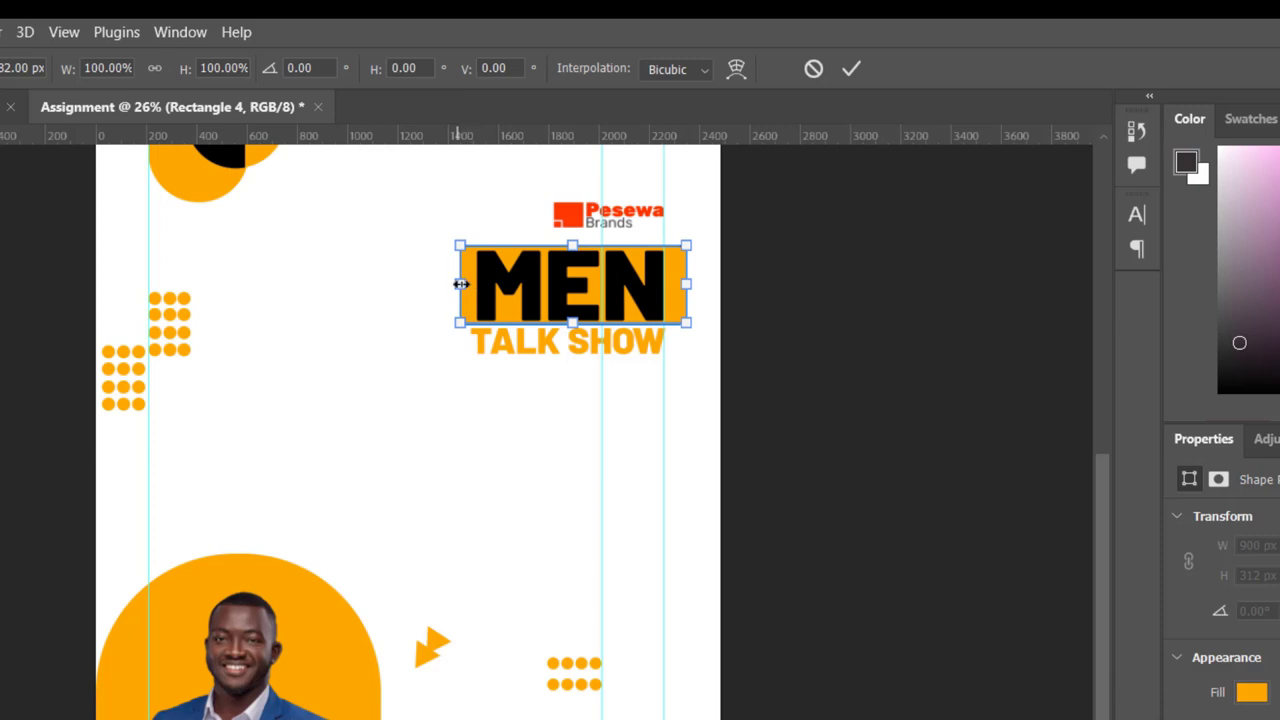
left_click_drag(460, 284, 471, 284)
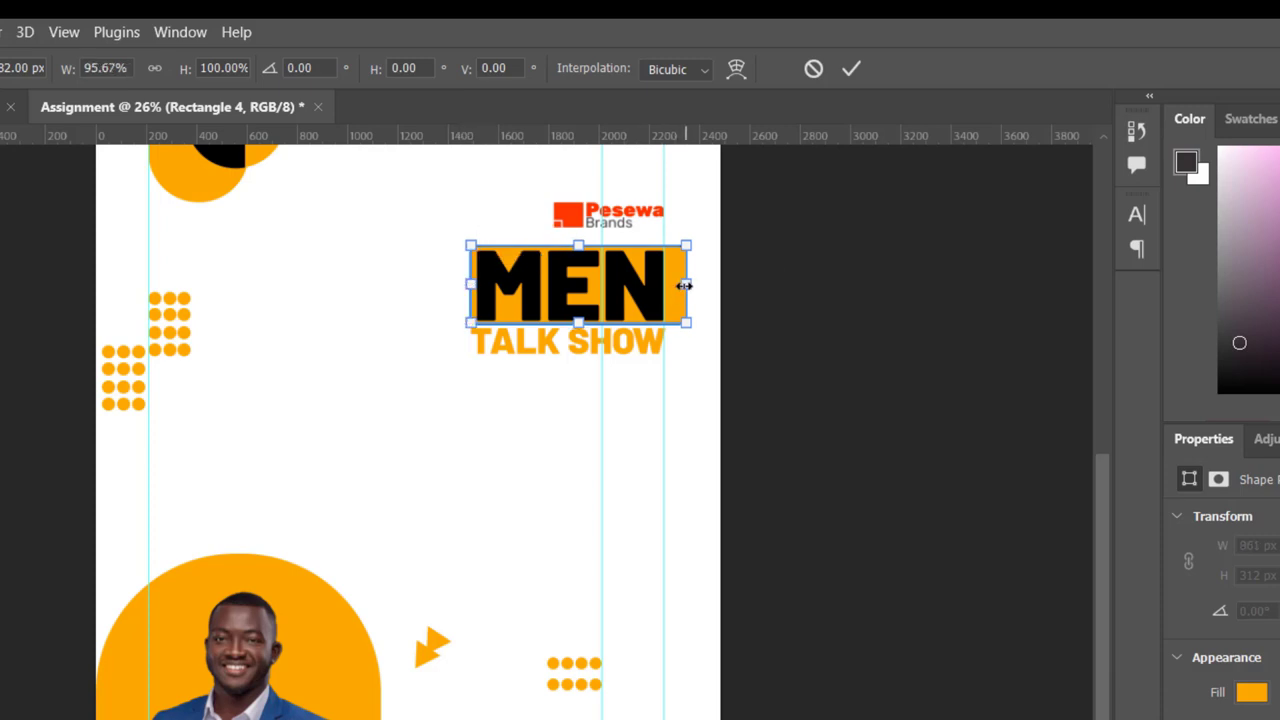
left_click_drag(684, 285, 667, 285)
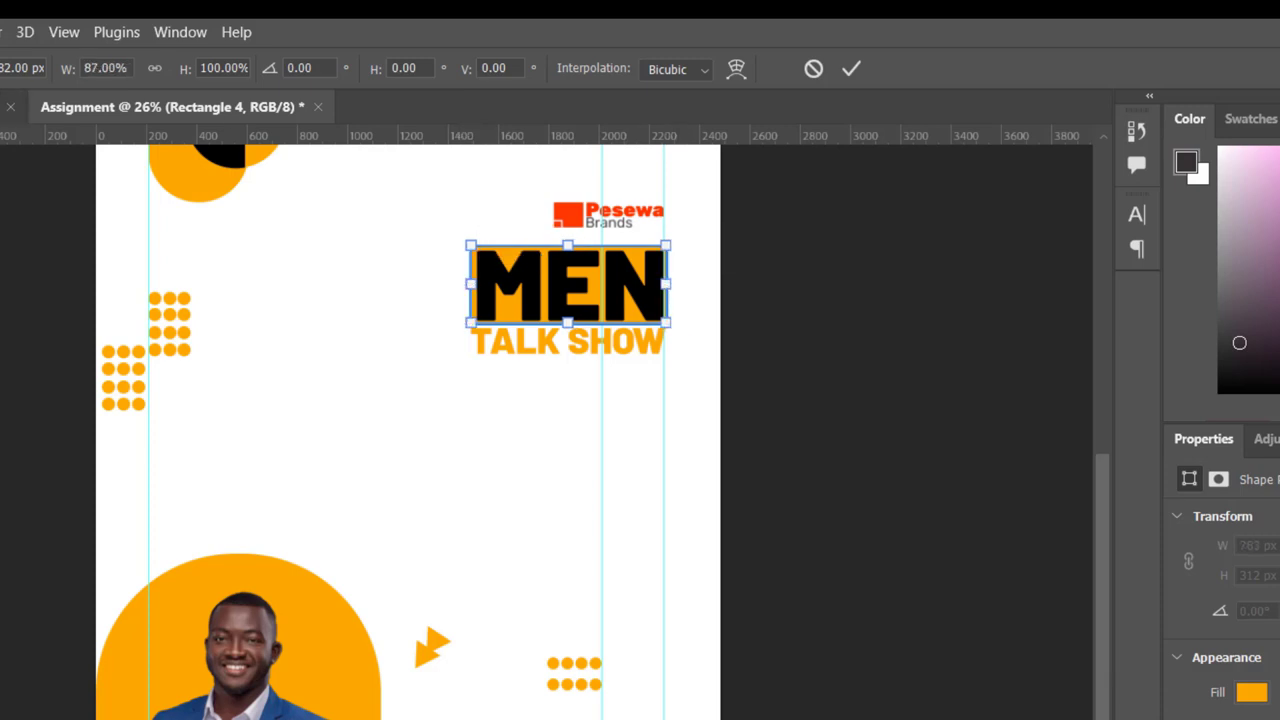
key("Return")
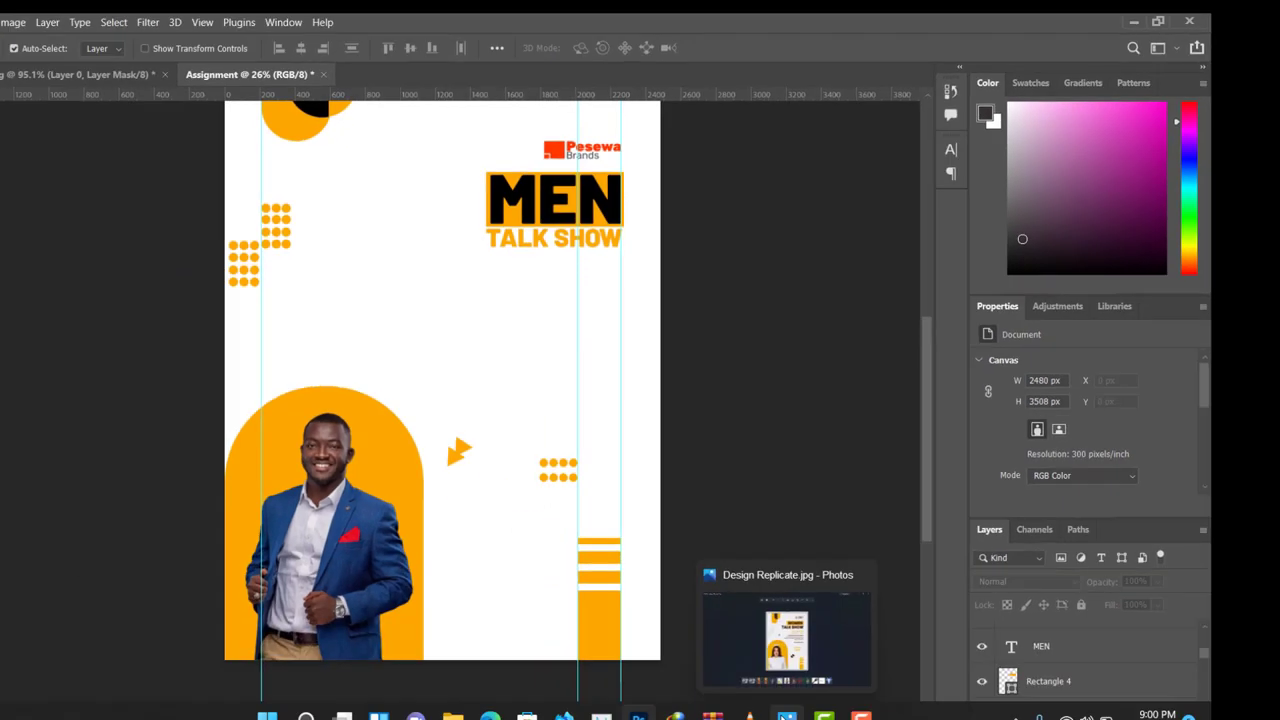
left_click(808, 680)
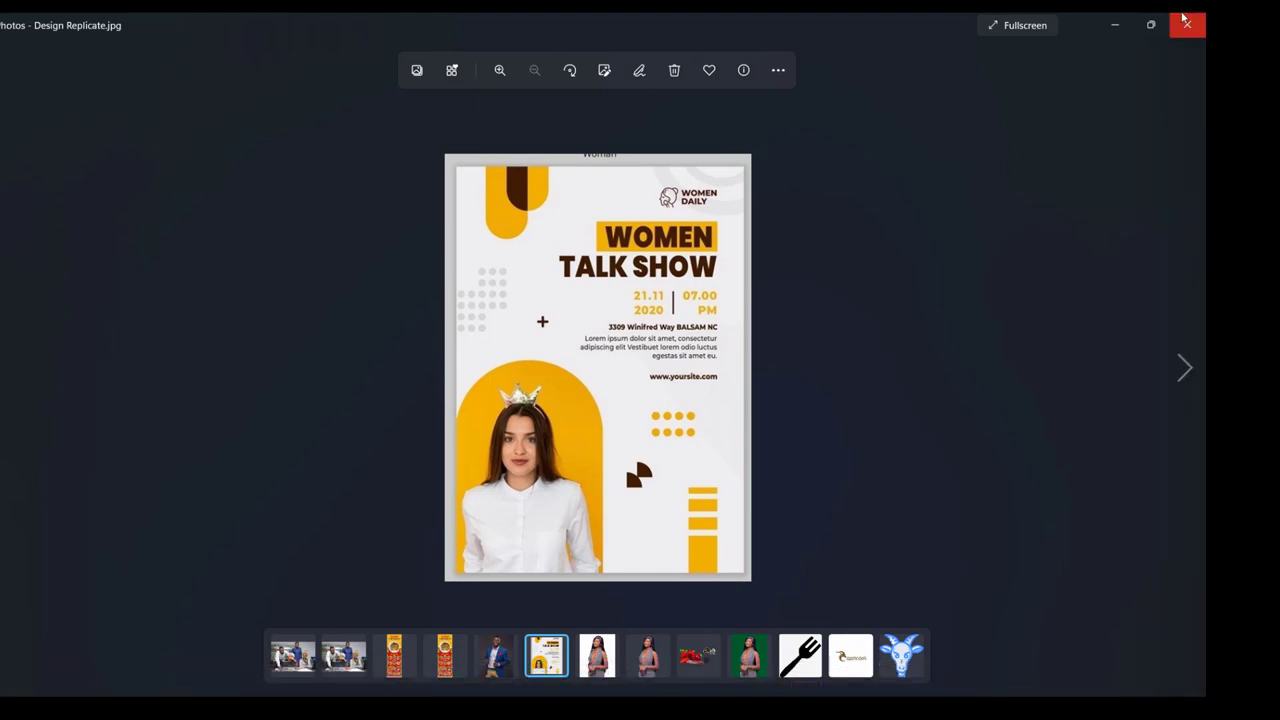
left_click(1118, 24)
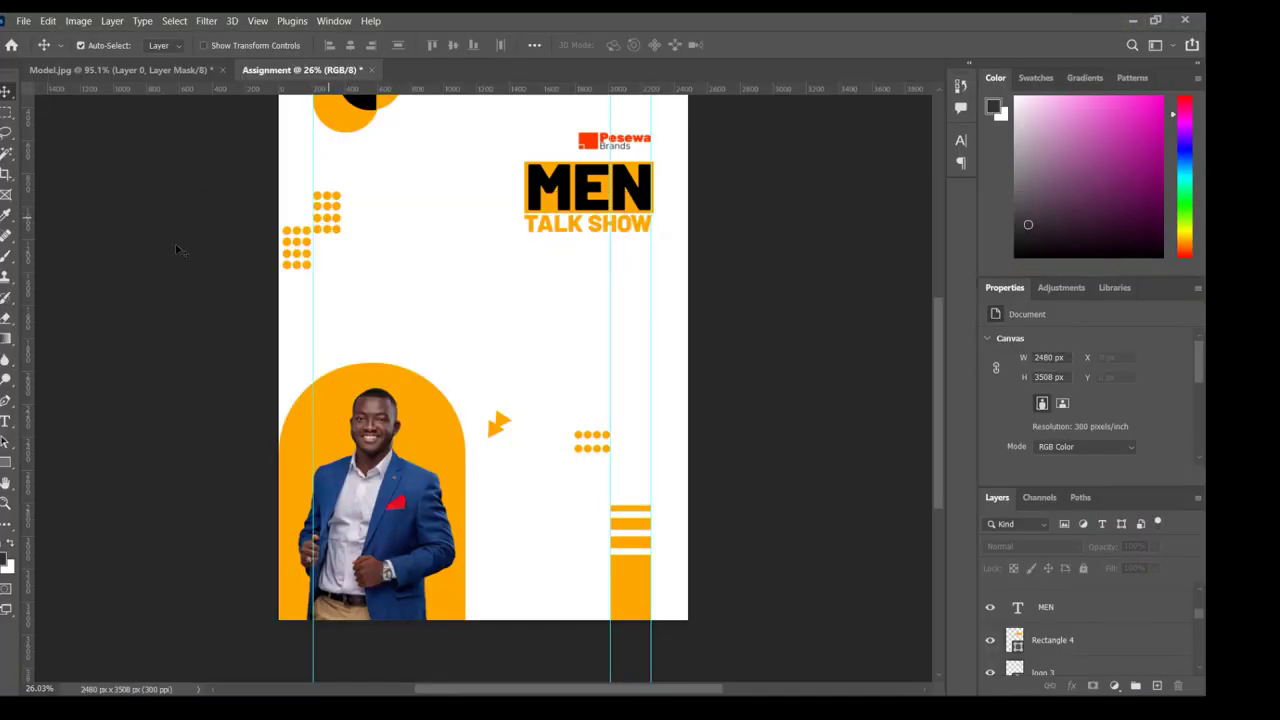
Type the date 23.12 in Barlow Medium below TALK SHOW.
left_click(5, 422)
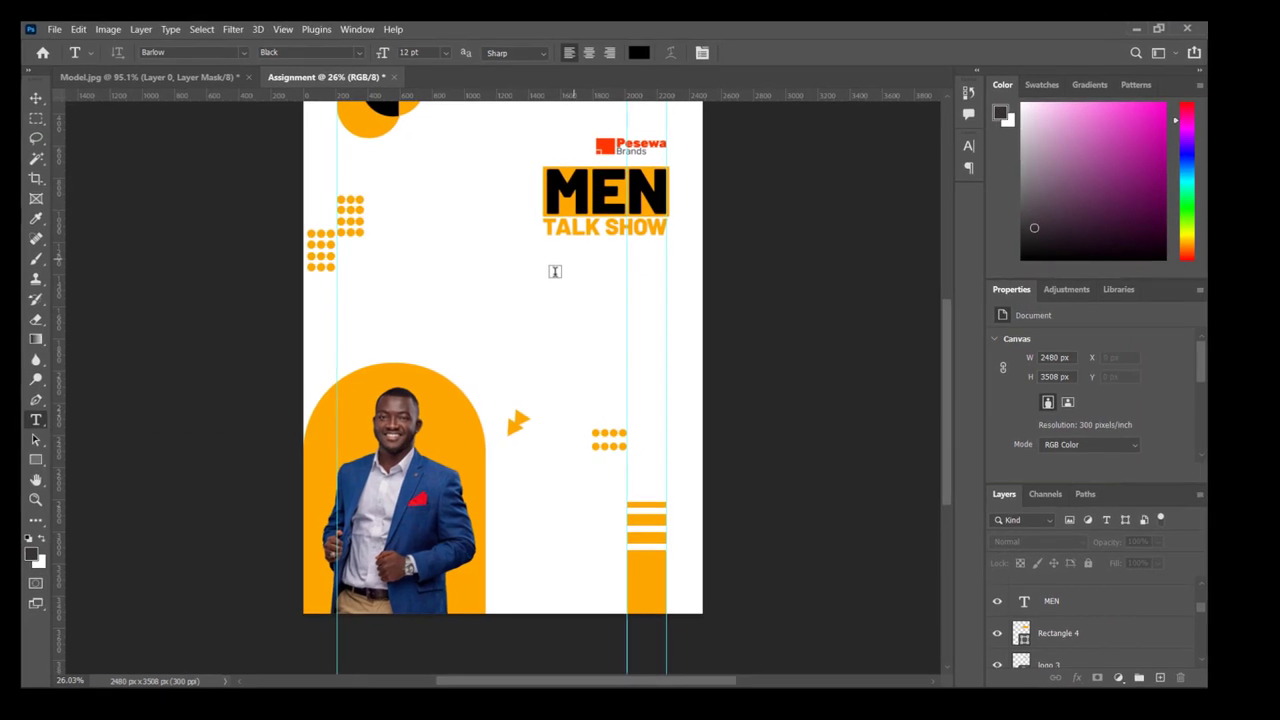
left_click(543, 280)
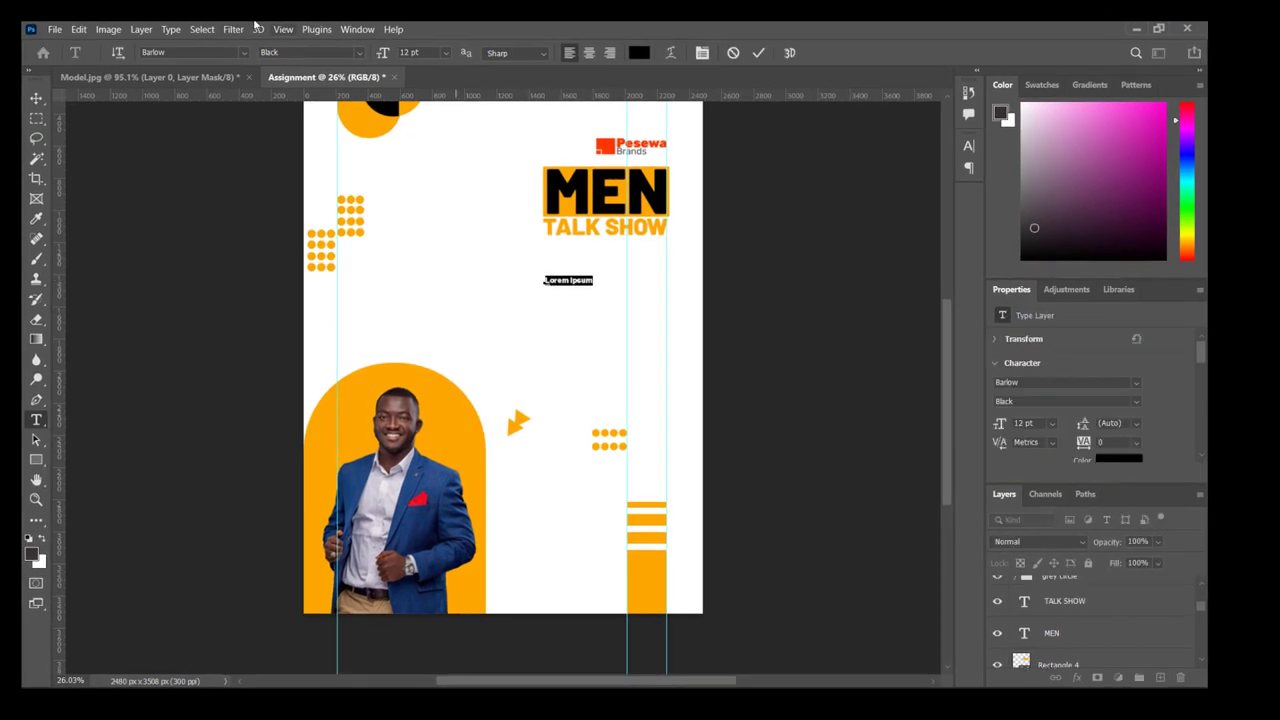
left_click(358, 53)
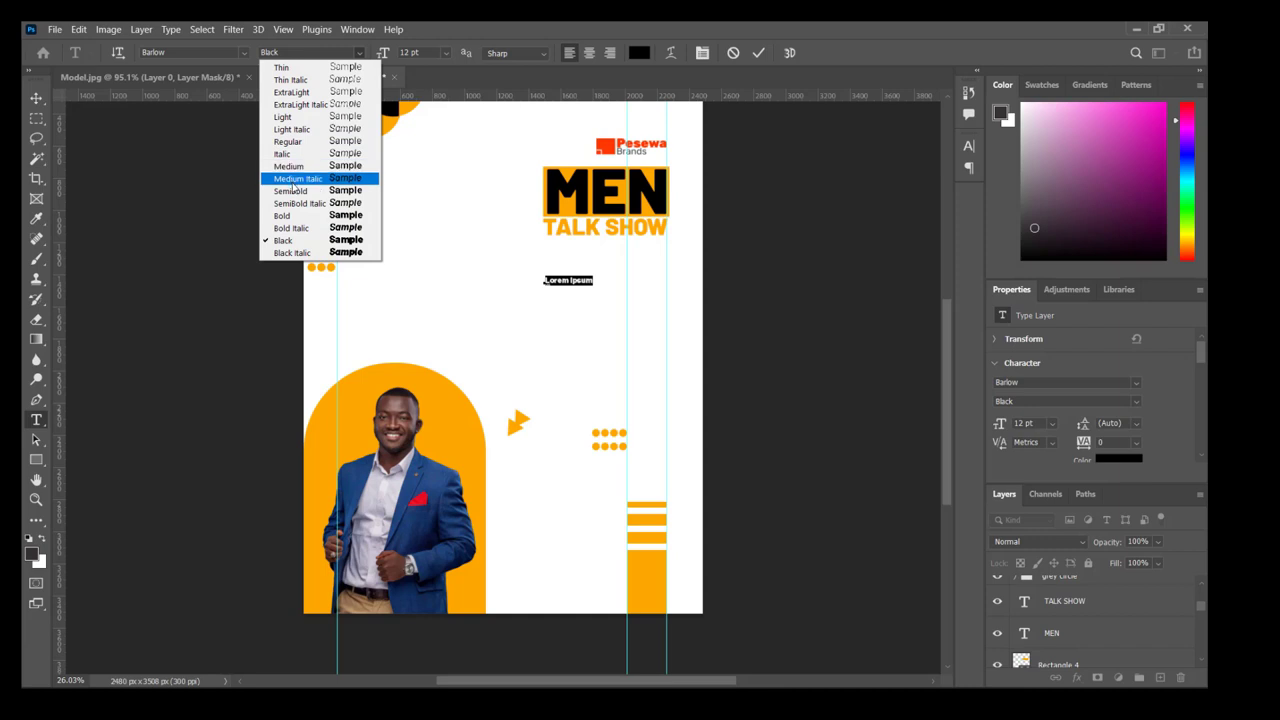
left_click(290, 166)
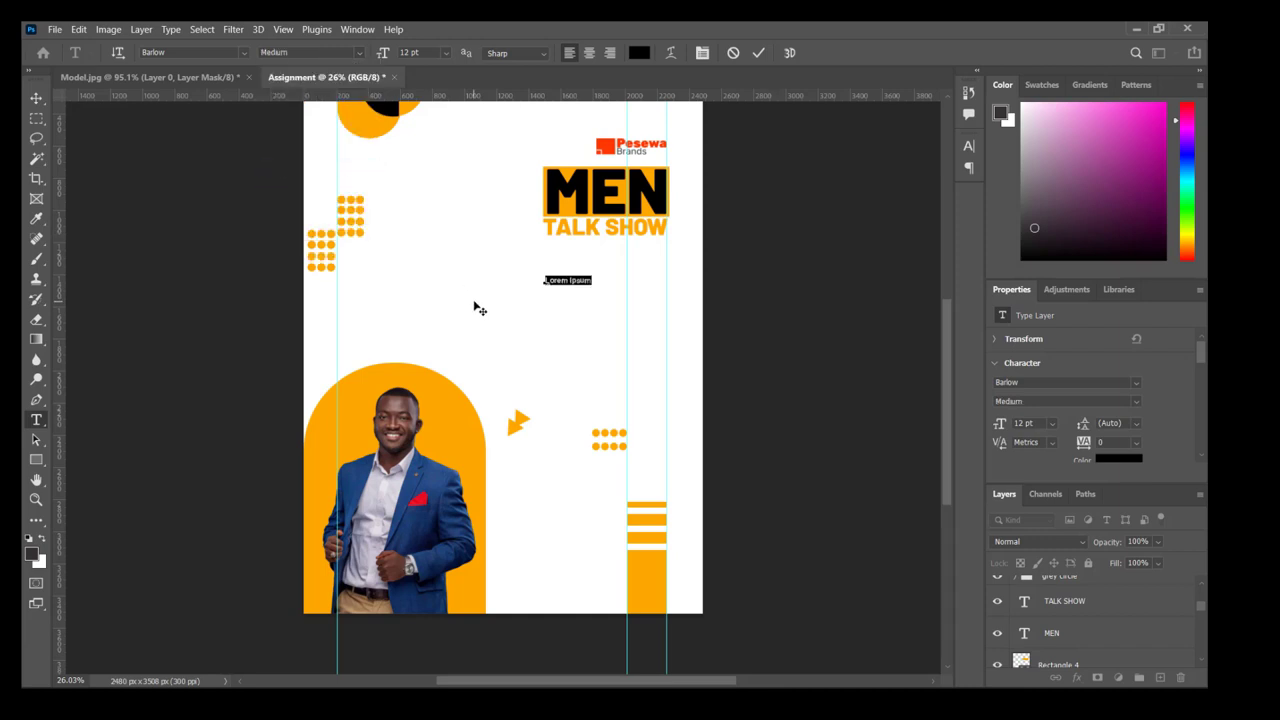
type("23.12")
left_click(36, 97)
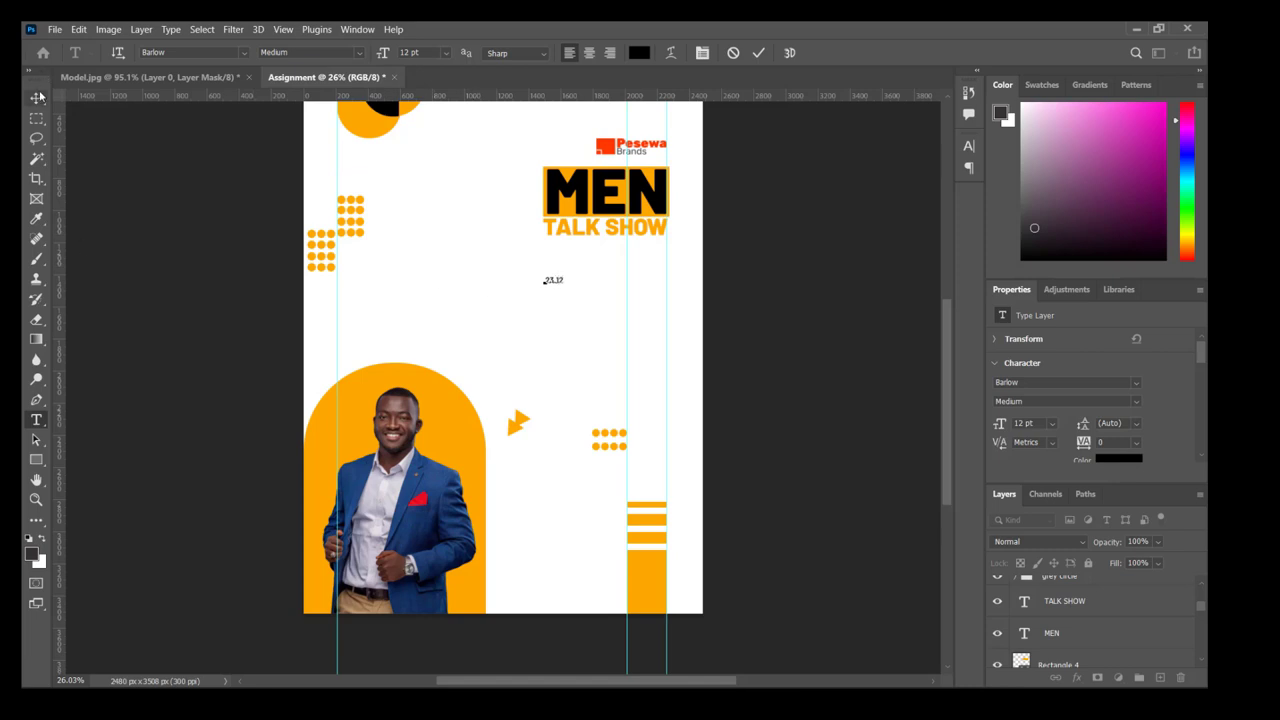
Enlarge 23.12 proportionally to about double (23.06 pt) and nudge it under TALK SHOW.
key("ctrl+t")
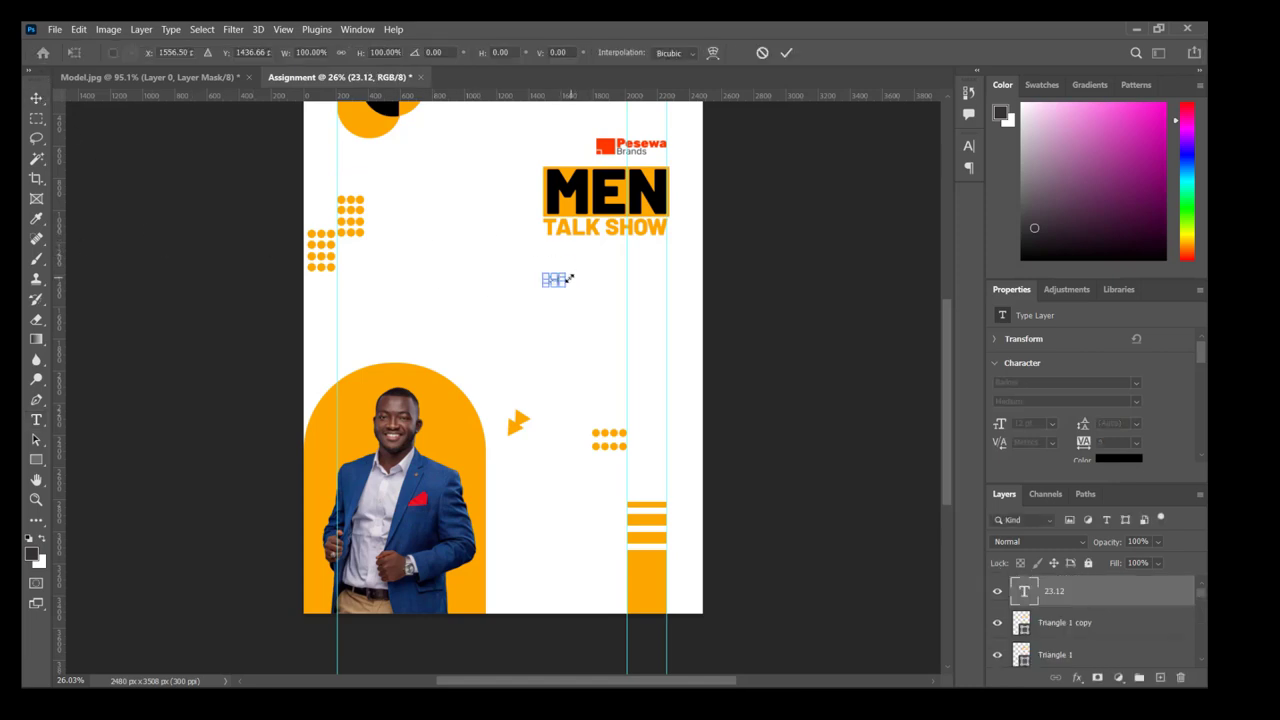
left_click_drag(571, 279, 577, 279)
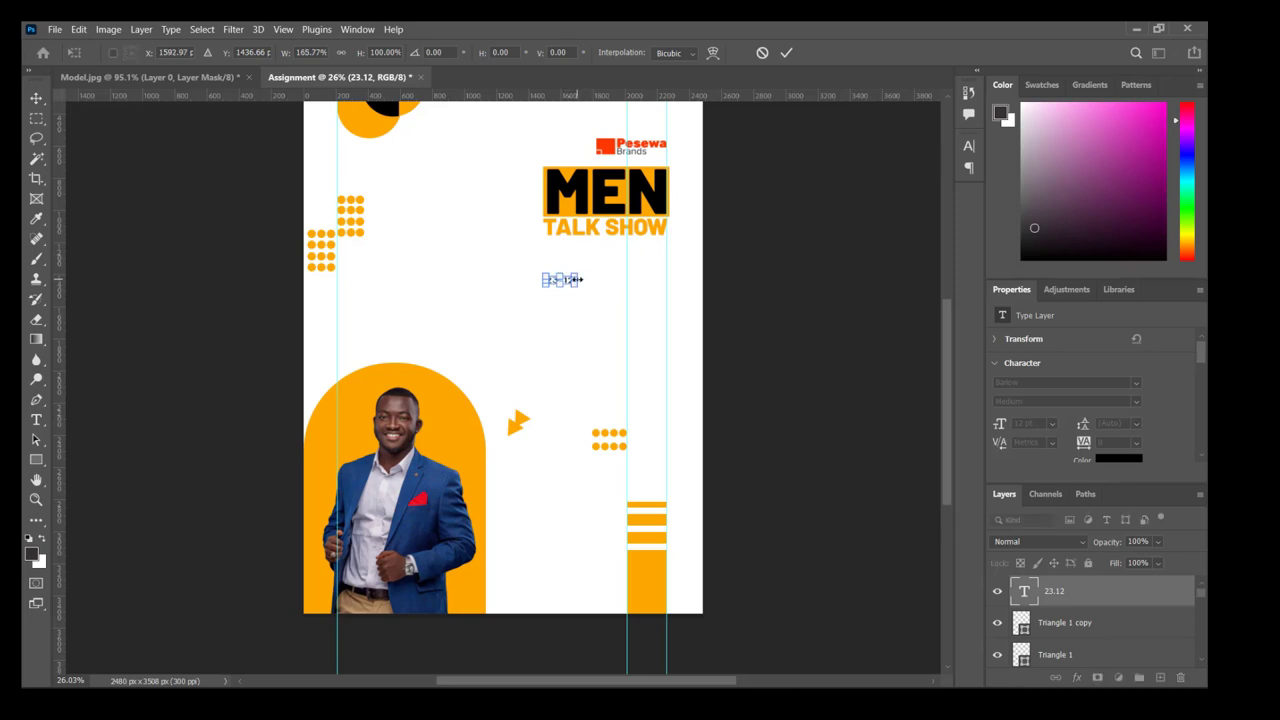
left_click(341, 52)
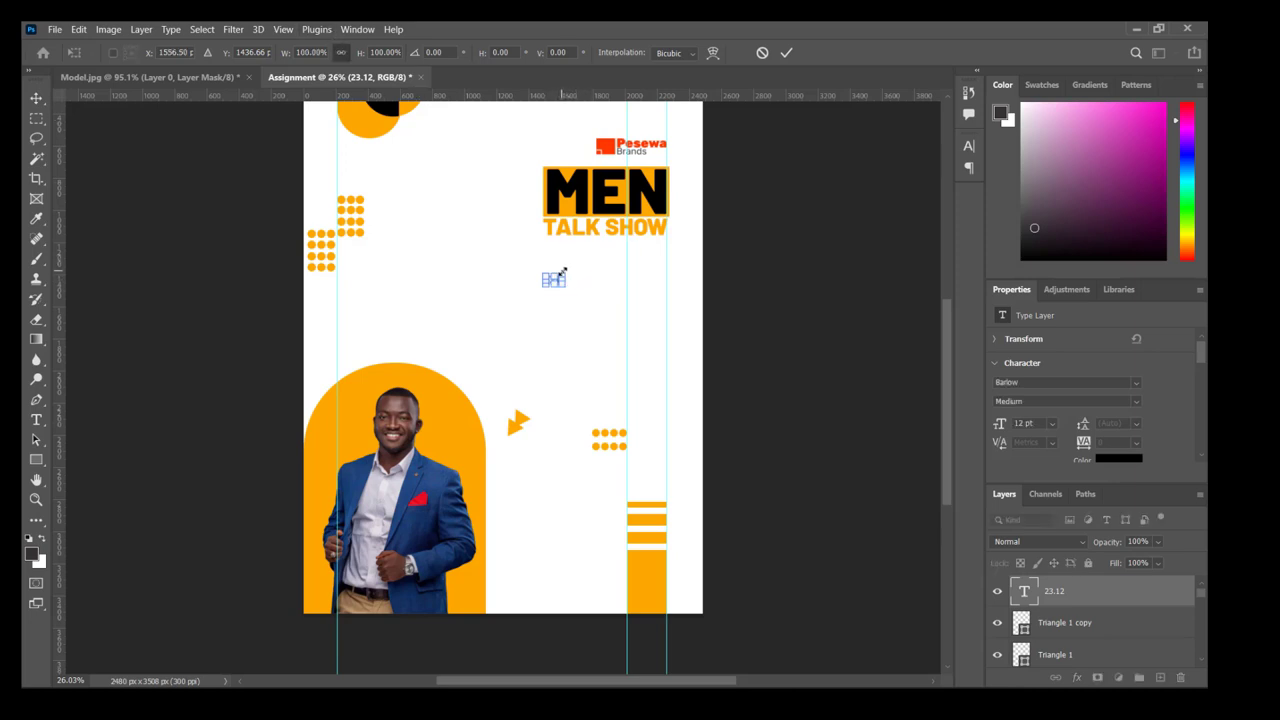
left_click_drag(562, 271, 617, 266)
key("Return")
mouse_move(815, 683)
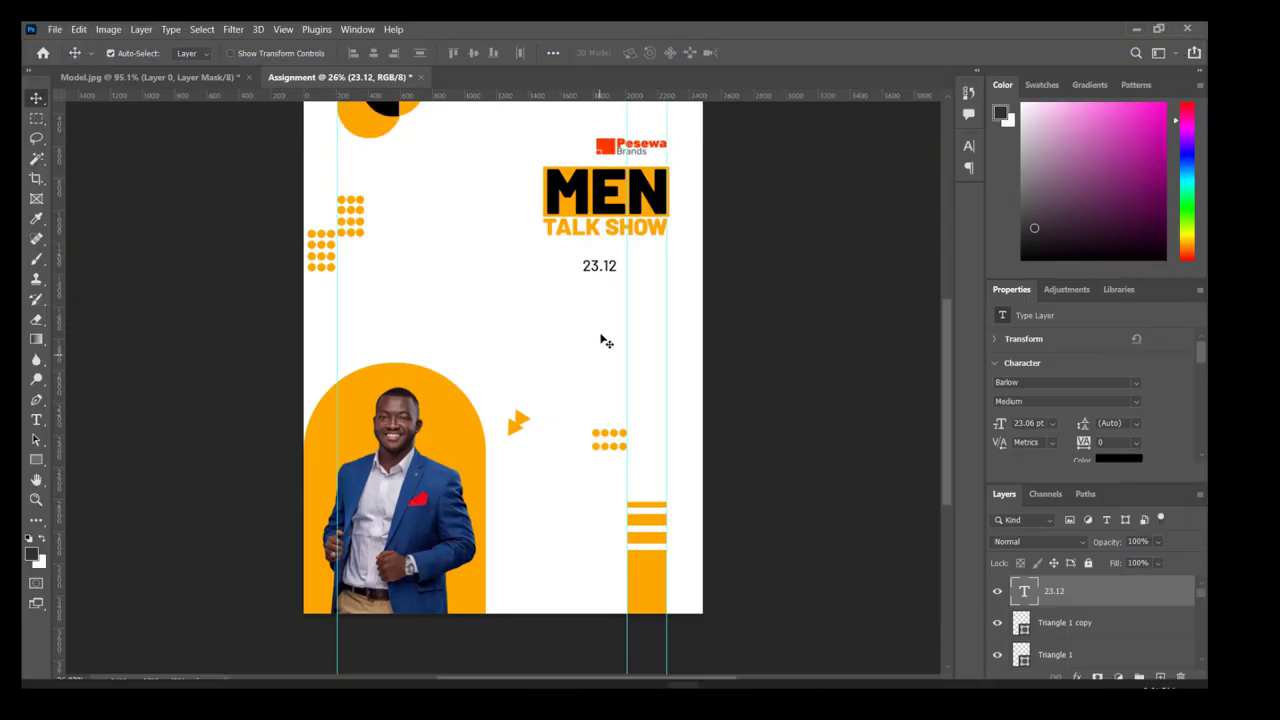
left_click_drag(612, 268, 617, 282)
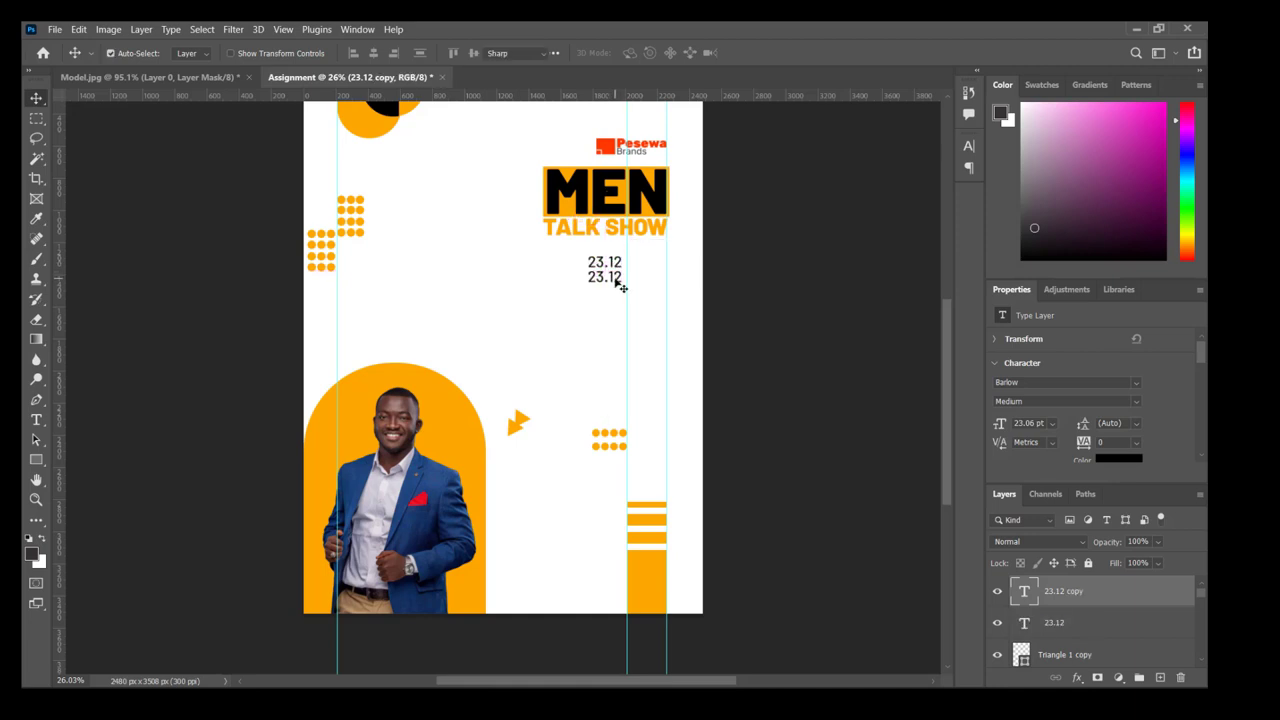
Change the duplicated date line to 2021 and align it directly beneath 23.12.
double_click(617, 282)
type("20")
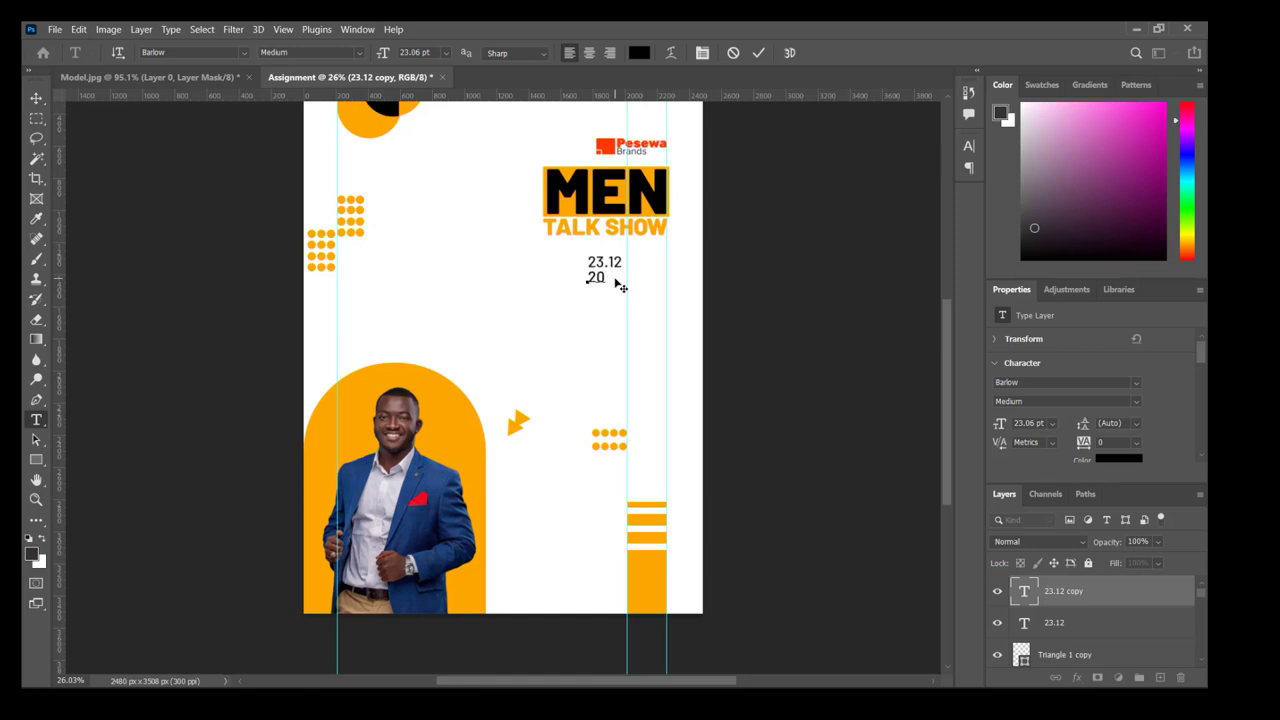
type("21")
left_click(36, 97)
left_click_drag(649, 254, 607, 280)
left_click(629, 283)
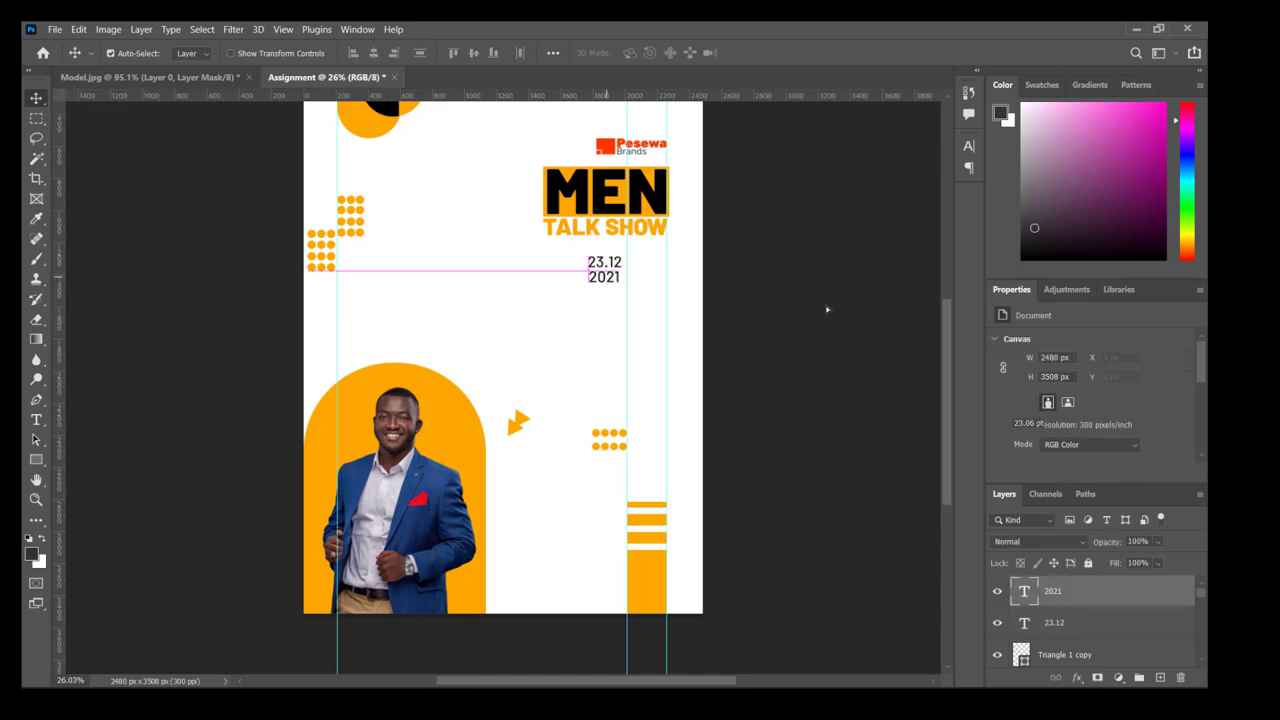
left_click(557, 249)
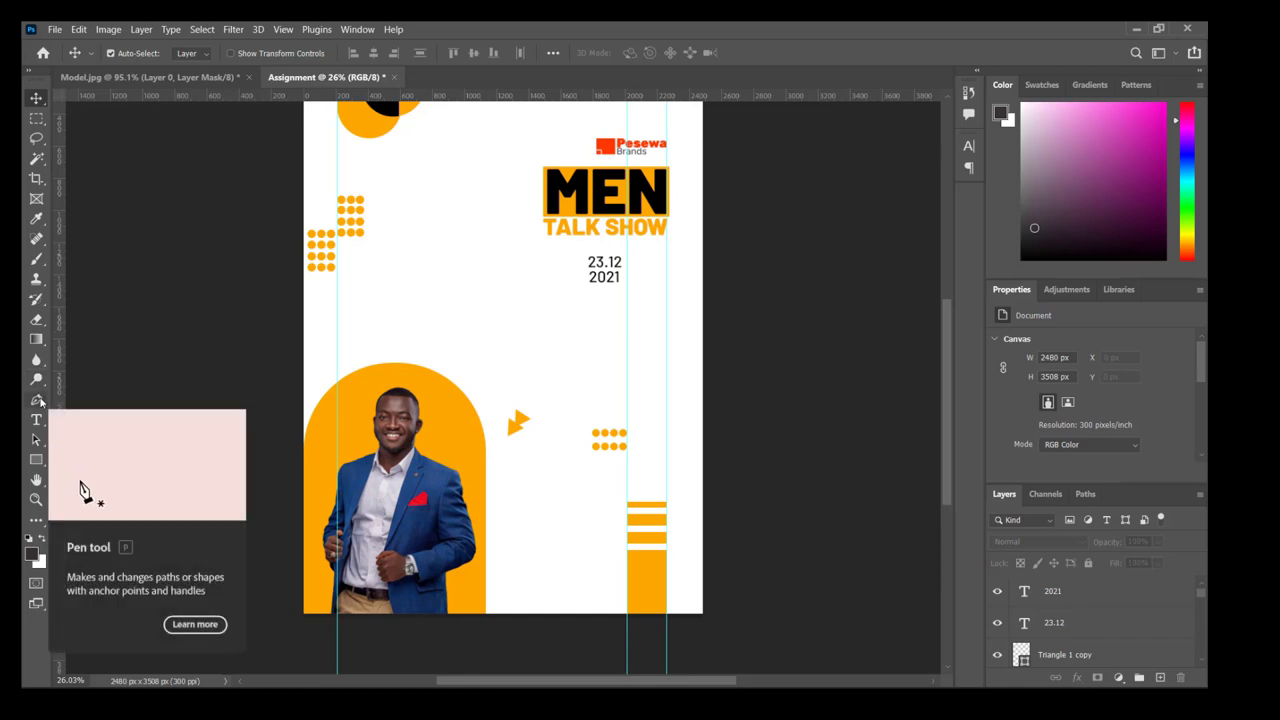
Set the Pen tool's shape to no fill with a black stroke.
left_click(39, 402)
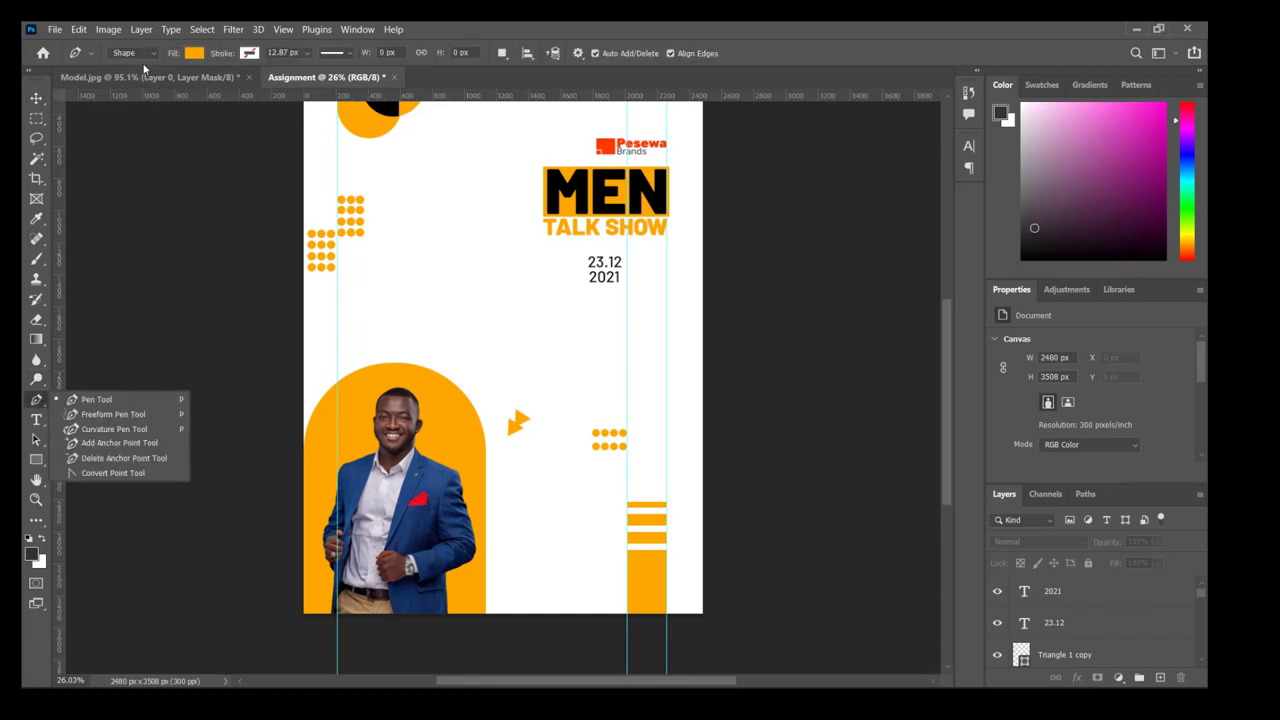
left_click(194, 53)
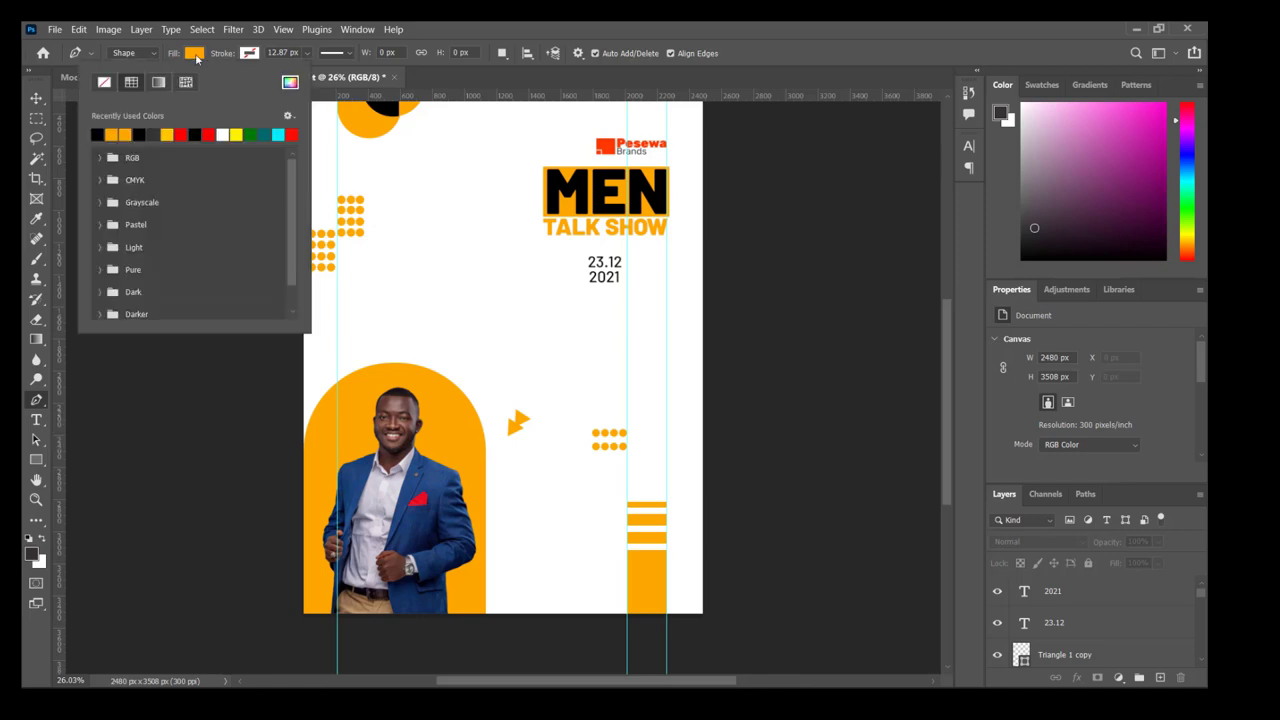
left_click(106, 84)
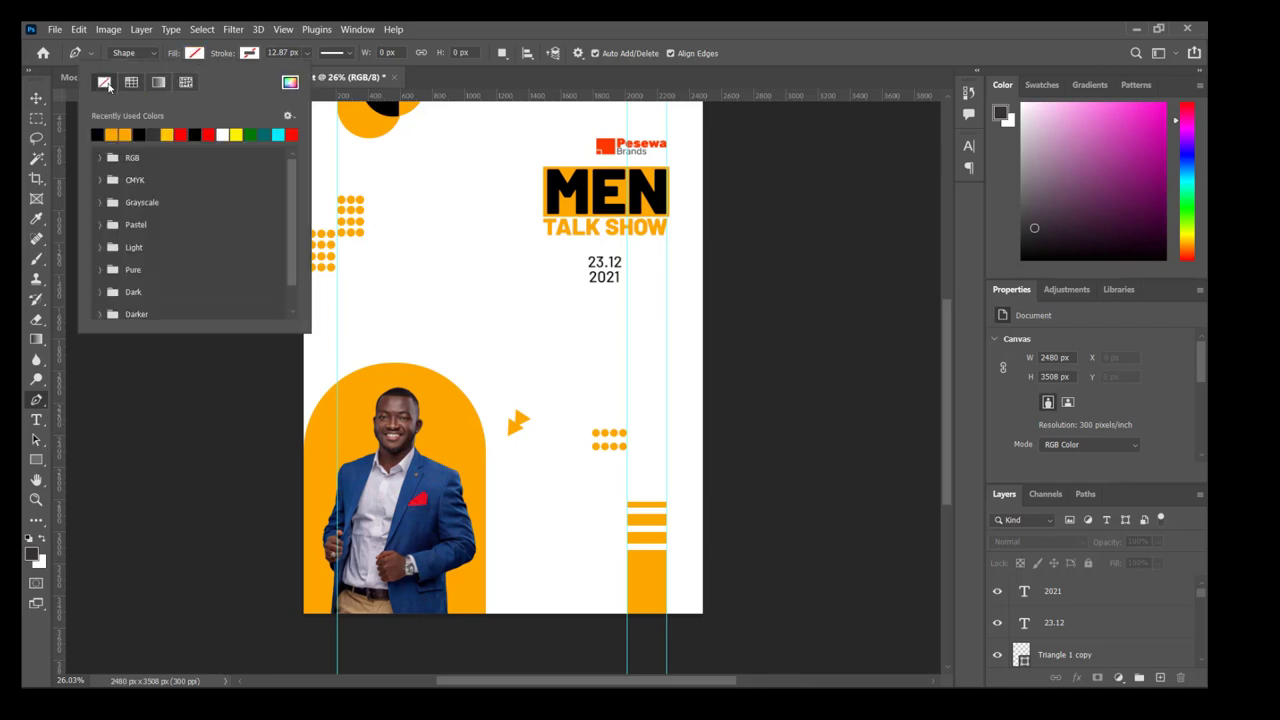
left_click(246, 55)
left_click(155, 133)
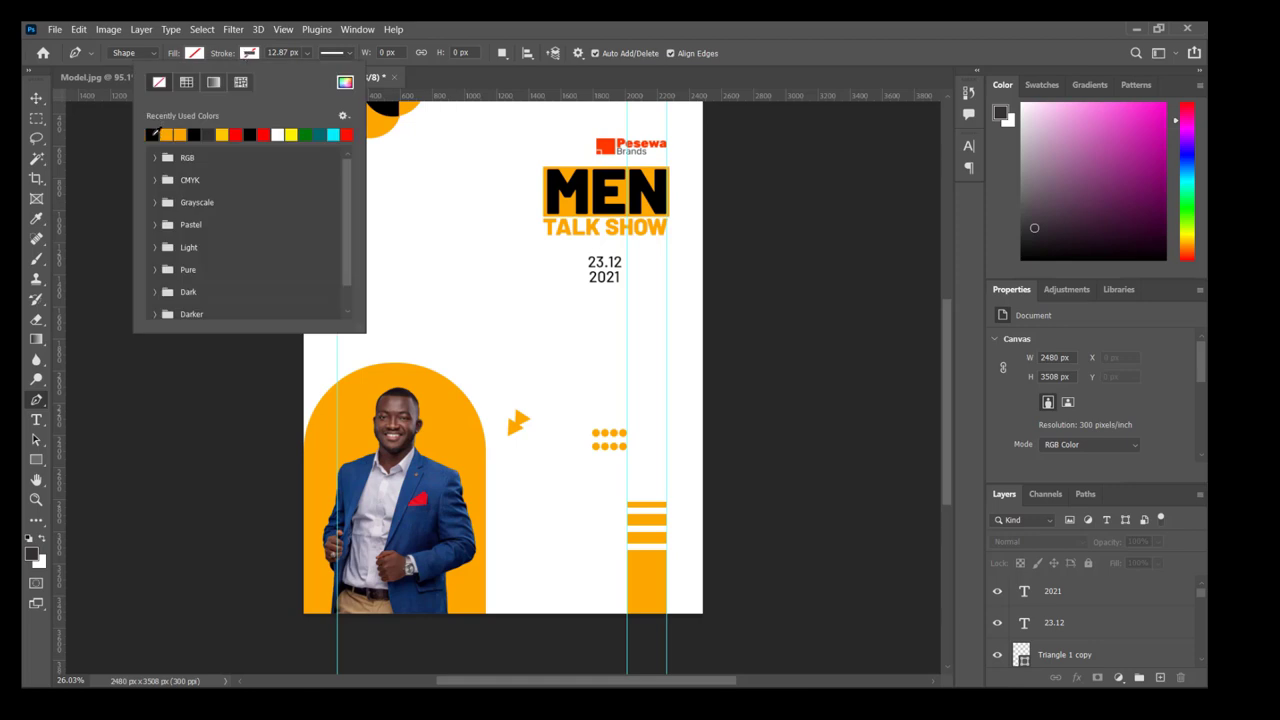
Draw a short vertical divider line beside the 23.12 2021 date and select its Shape 1 layer.
left_click(36, 98)
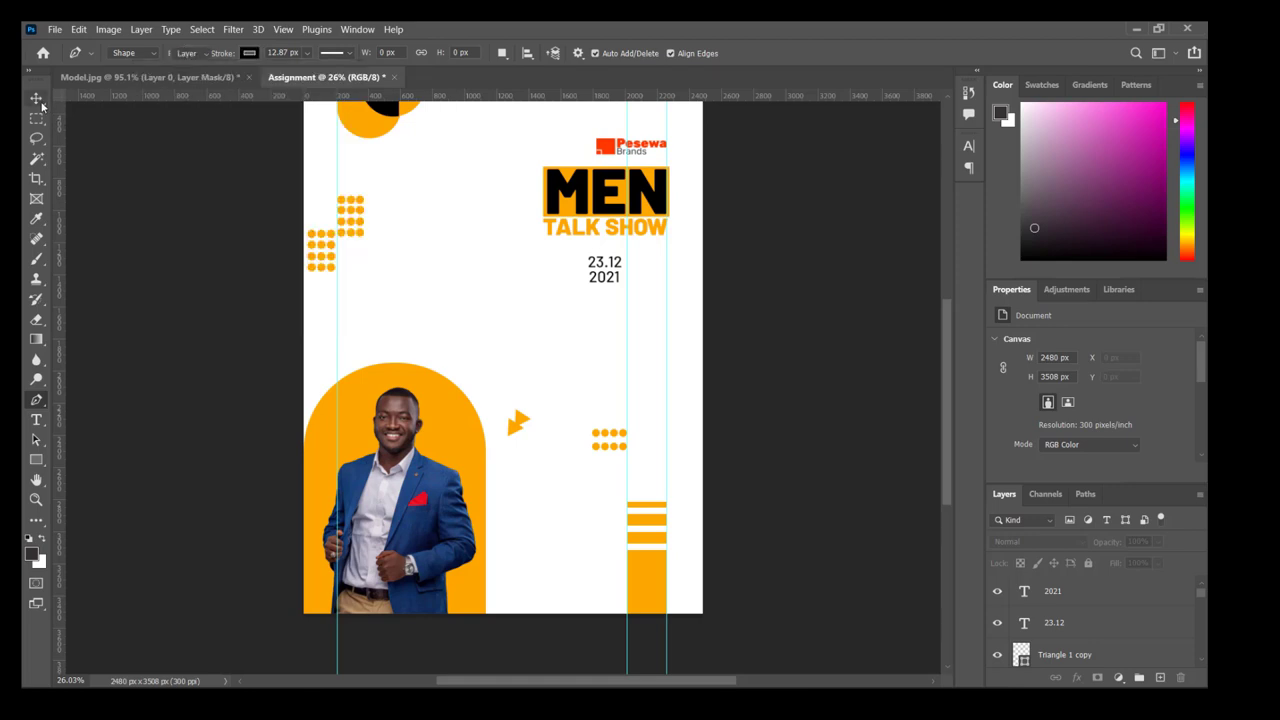
left_click(37, 401)
left_click(627, 253)
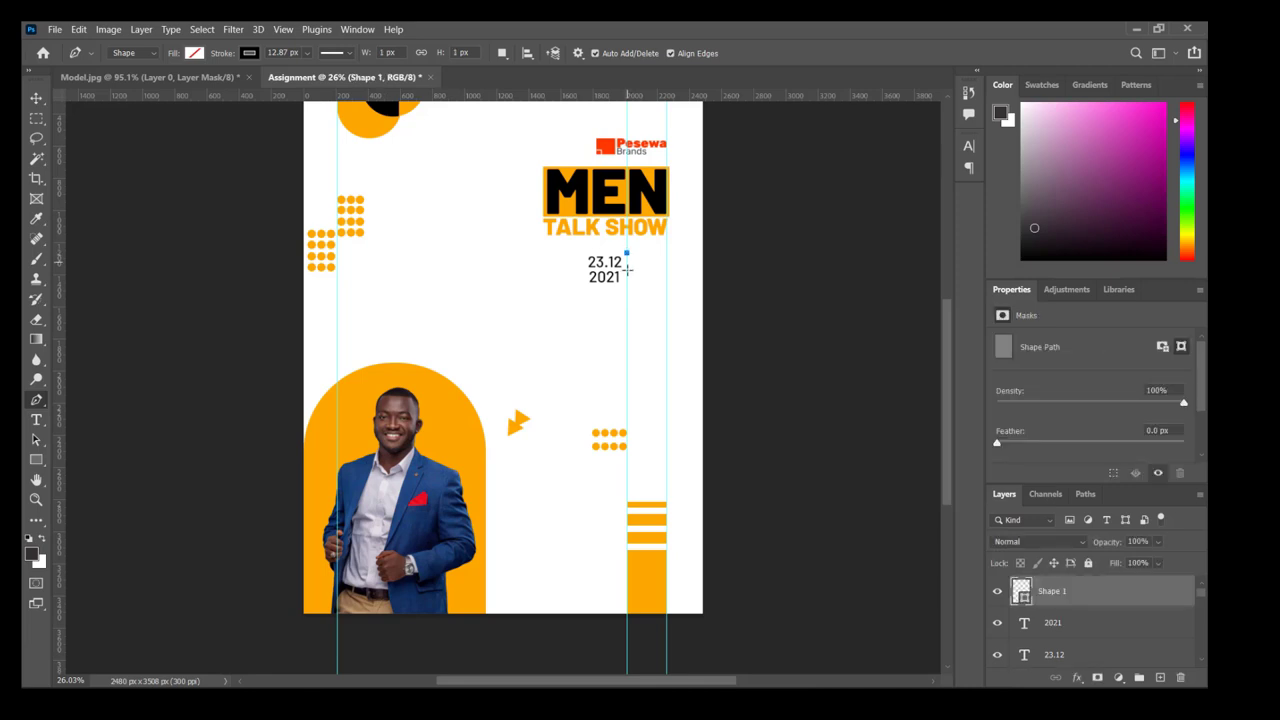
left_click(627, 289)
key("v")
left_click(177, 324)
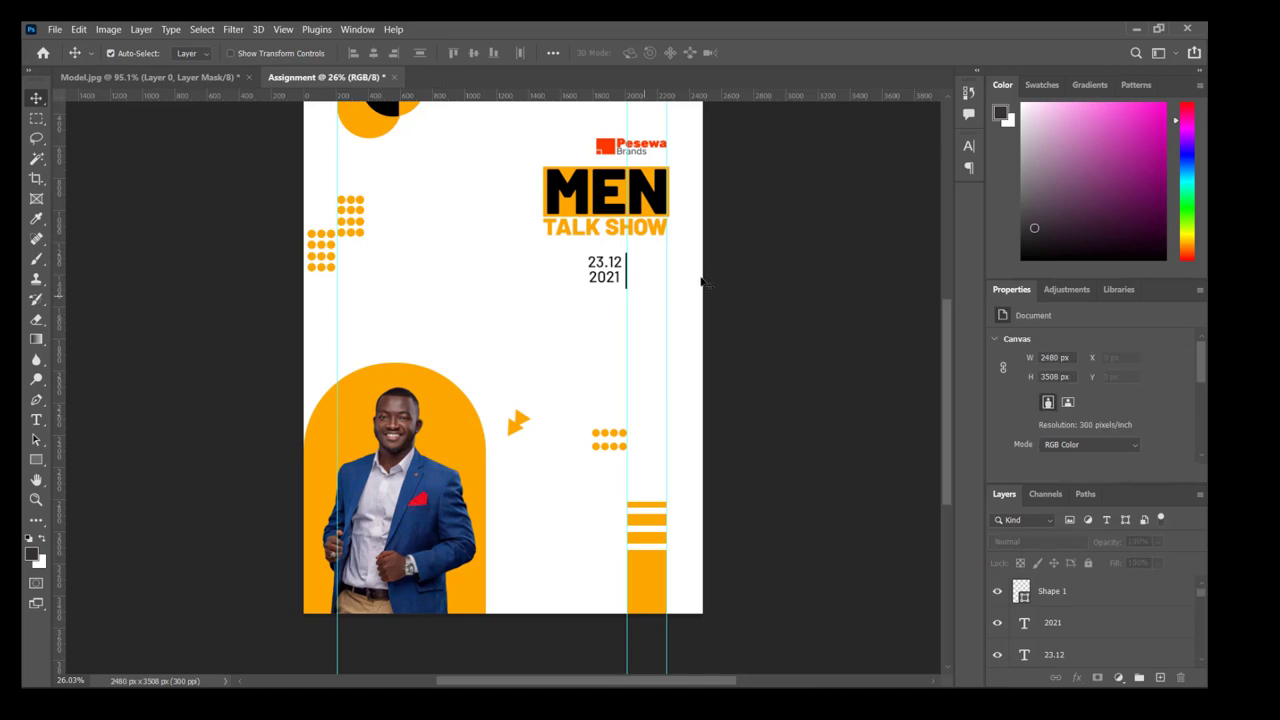
left_click(1067, 590)
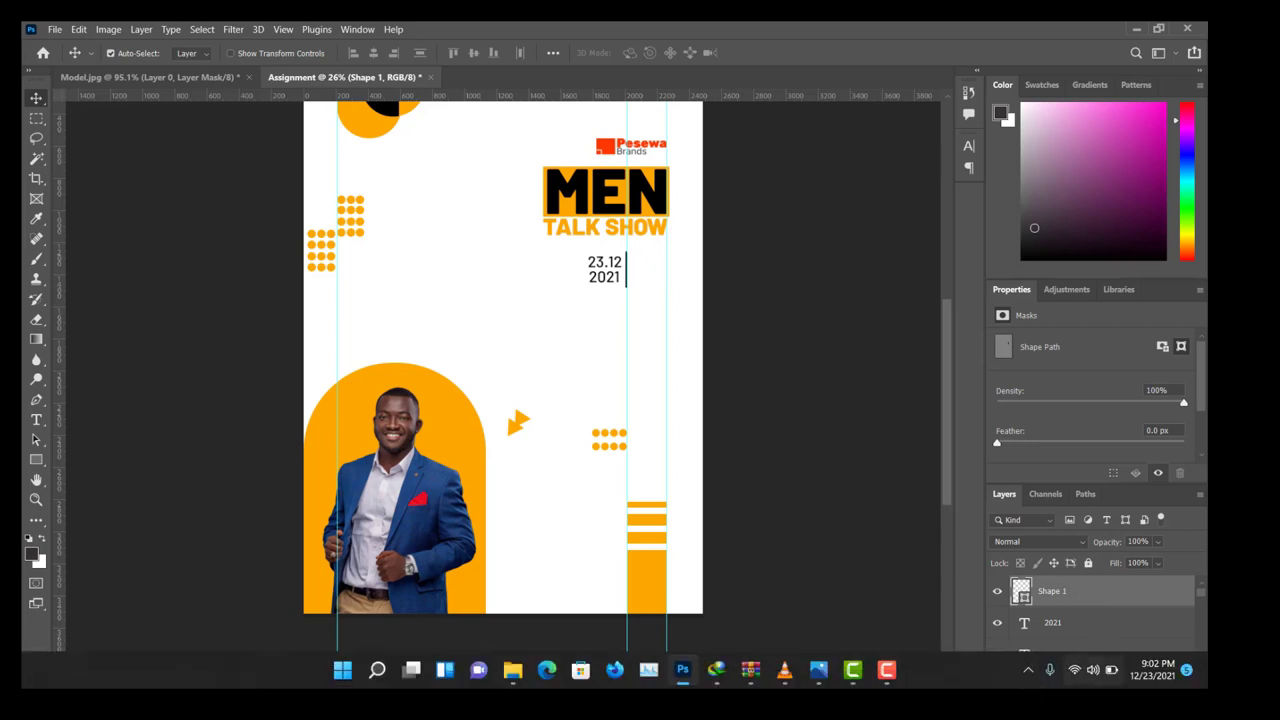
left_click(822, 674)
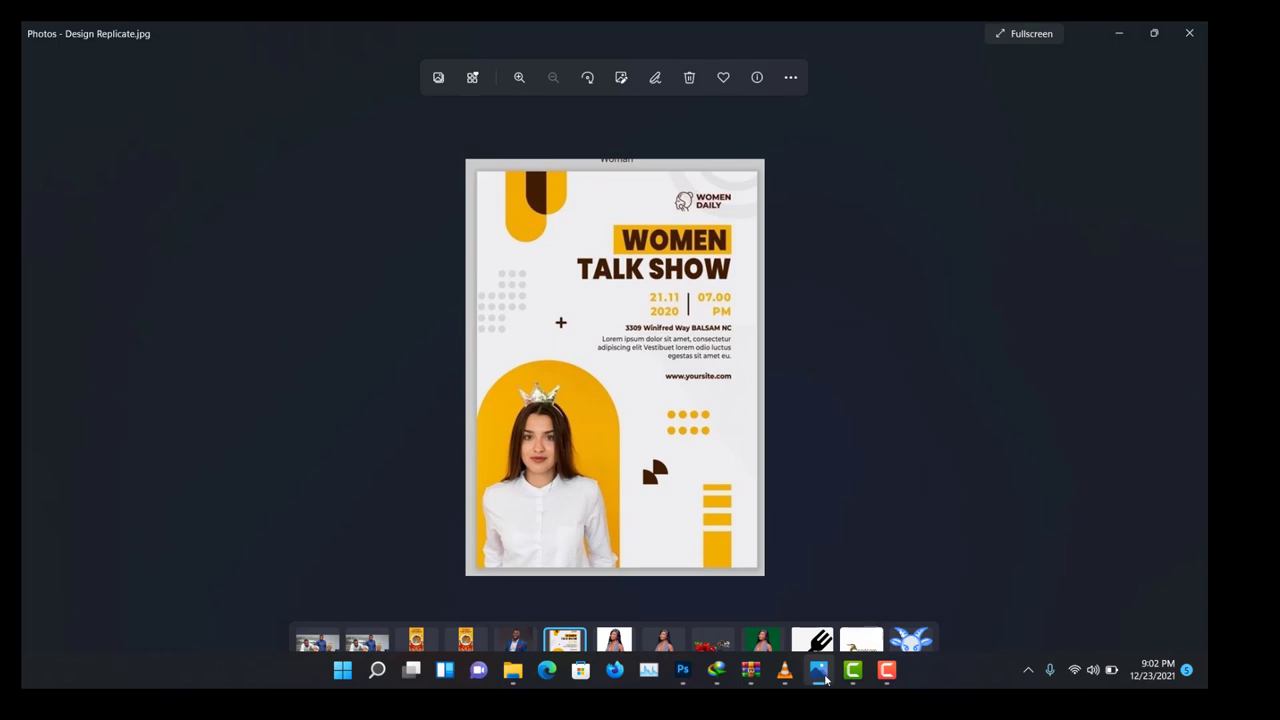
left_click(818, 670)
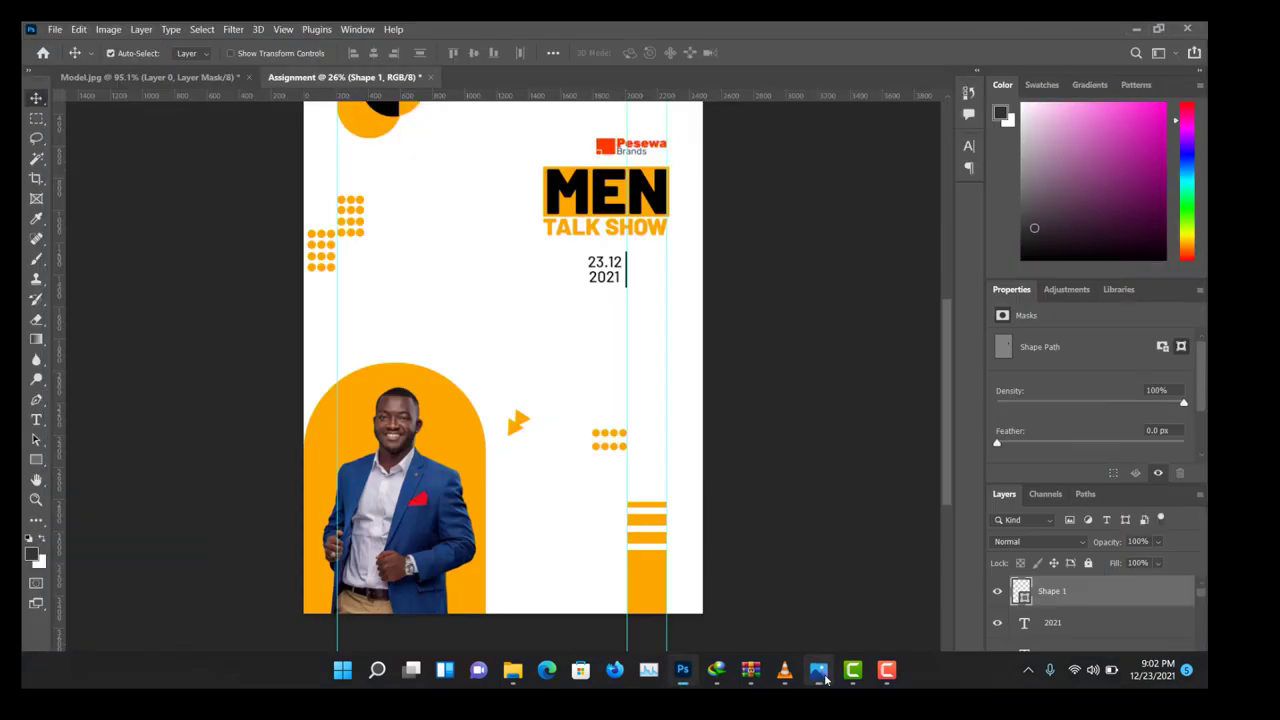
left_click(616, 269)
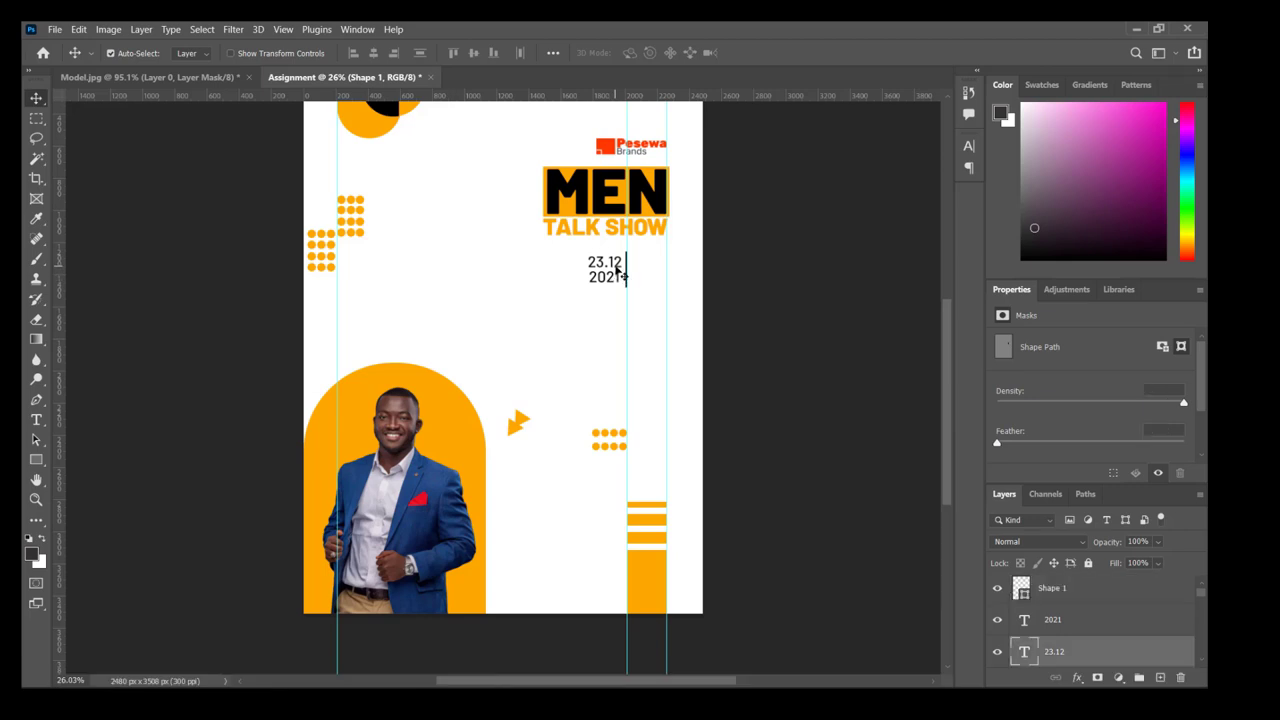
Duplicate the 23.12 text to the right of the divider and change it to 20:00.
left_click_drag(617, 269, 661, 273)
double_click(660, 272)
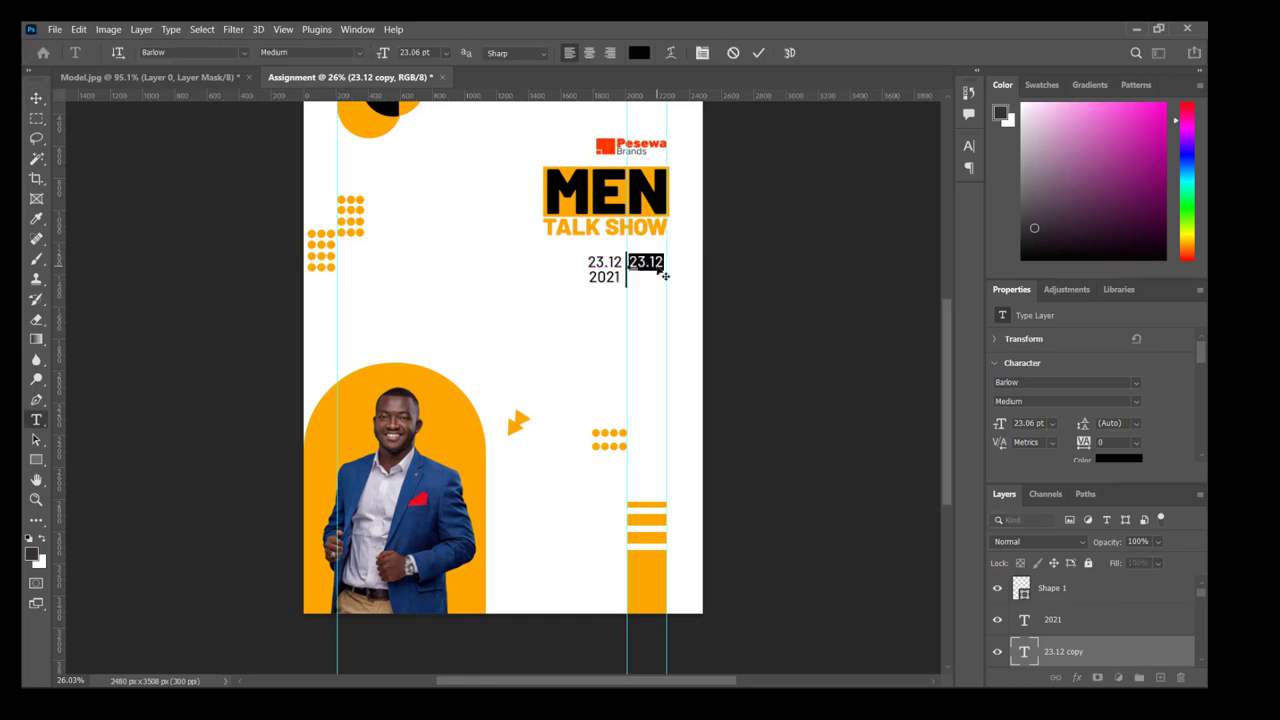
type("20:00")
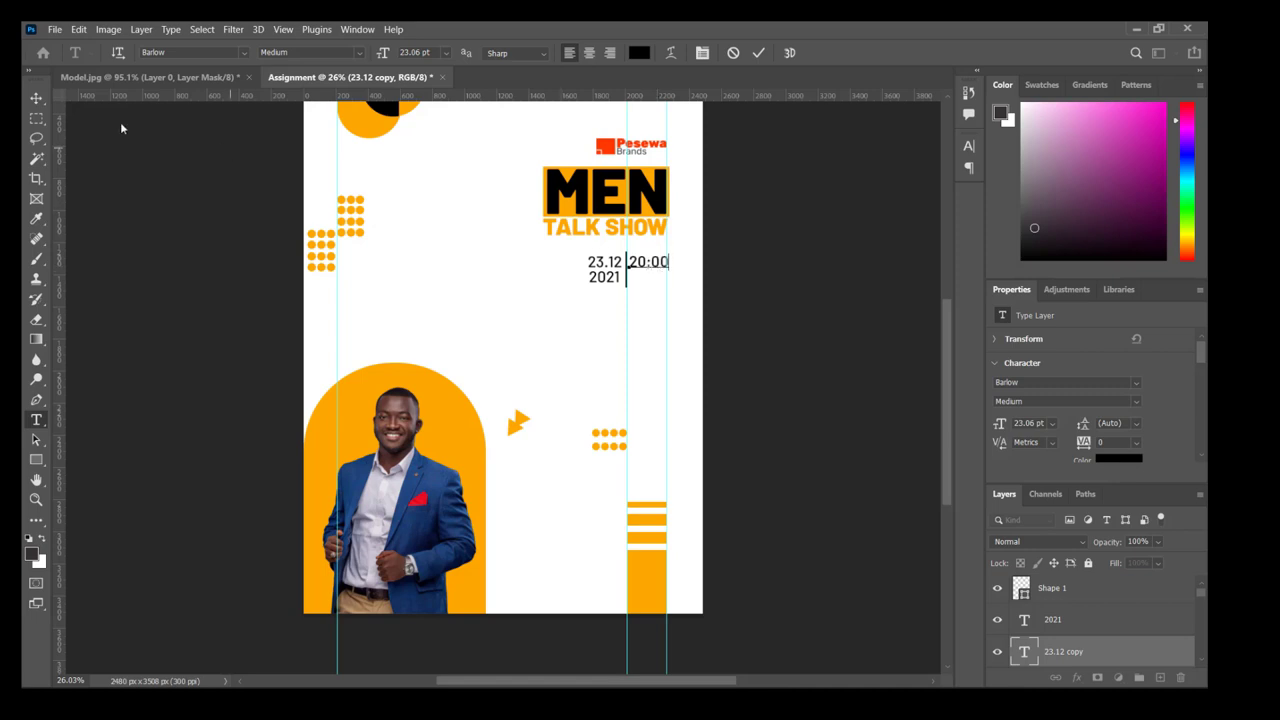
left_click(36, 97)
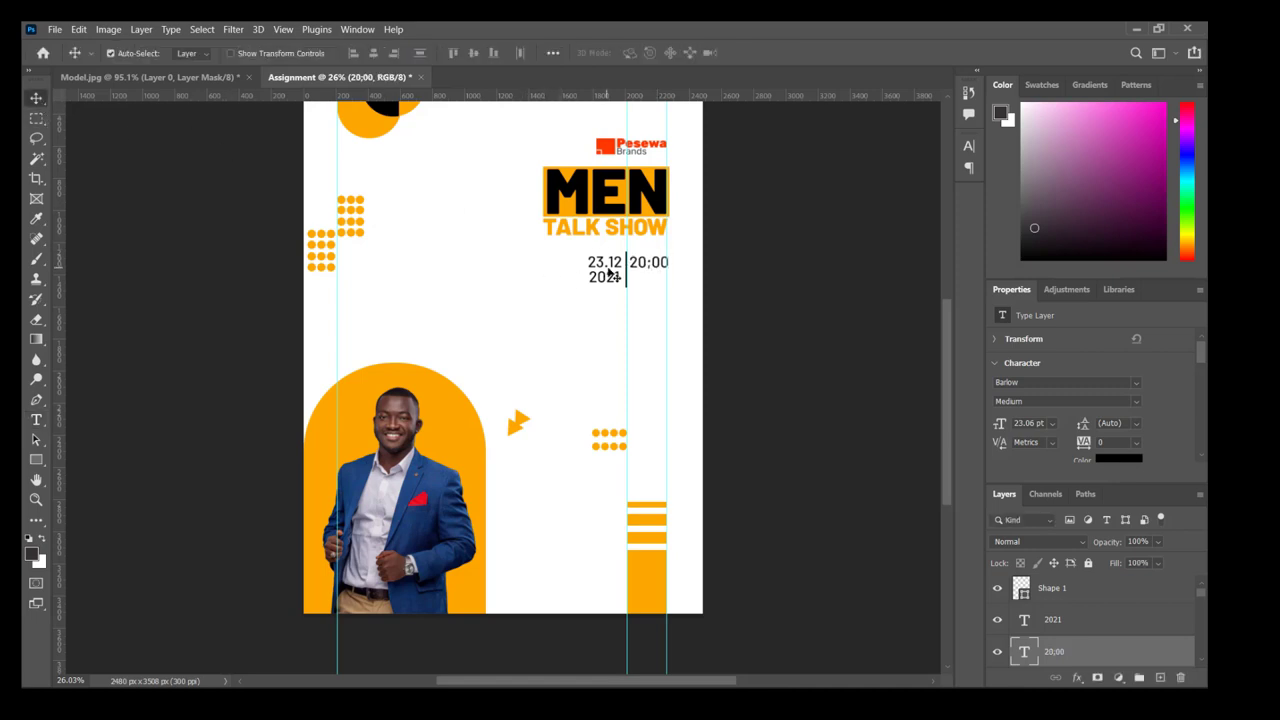
double_click(658, 264)
left_click(652, 264)
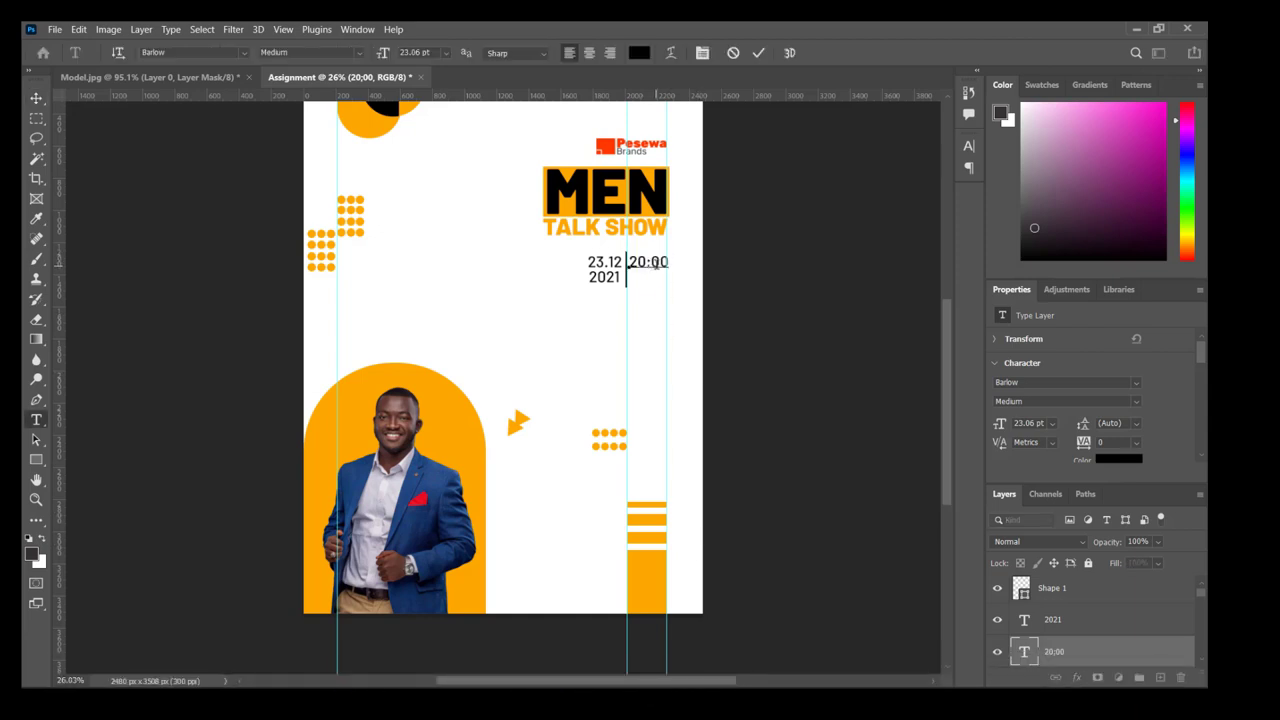
key("BackSpace")
type(":")
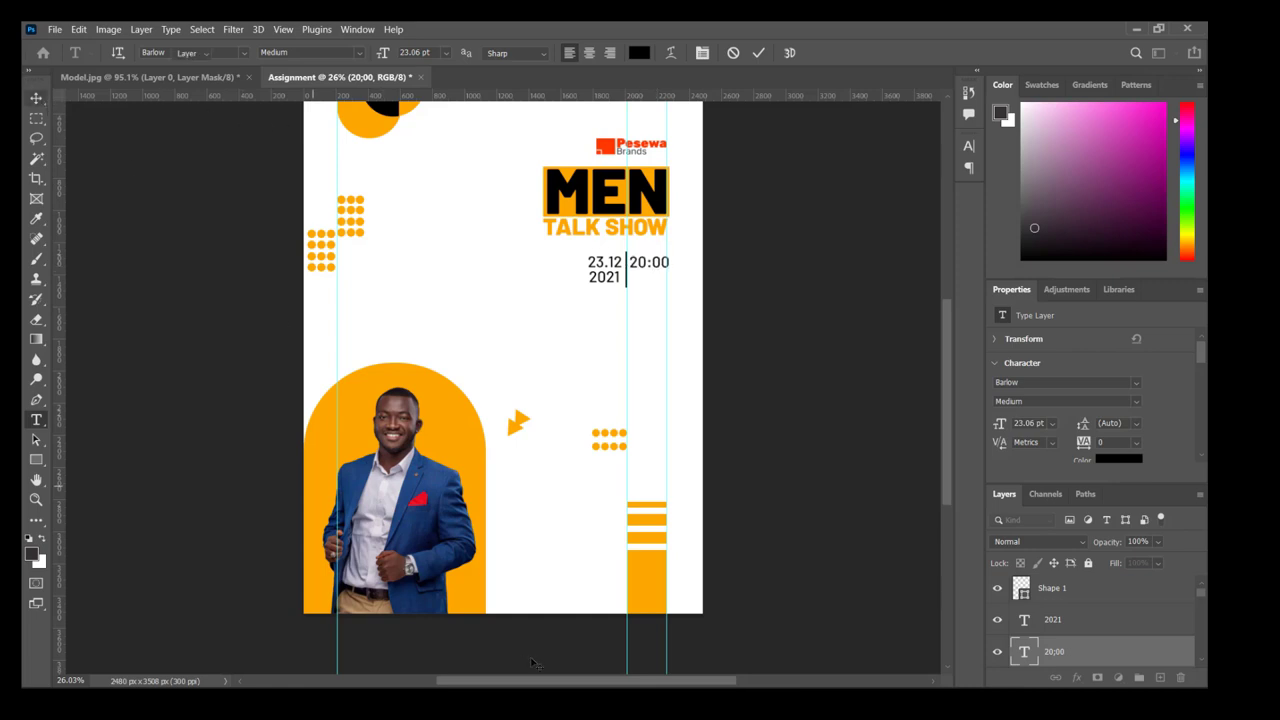
key("ctrl+Return")
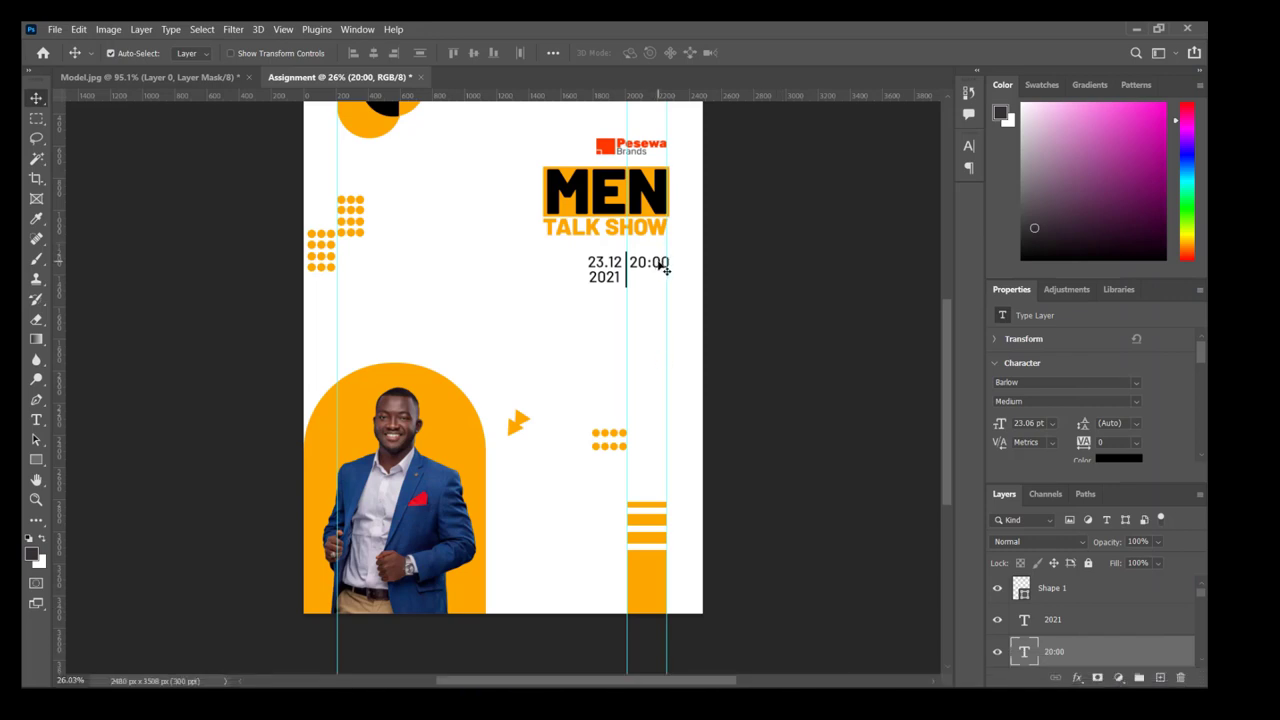
Duplicate 20:00 below itself and change the copy to PM.
left_click_drag(664, 268, 661, 279)
double_click(661, 278)
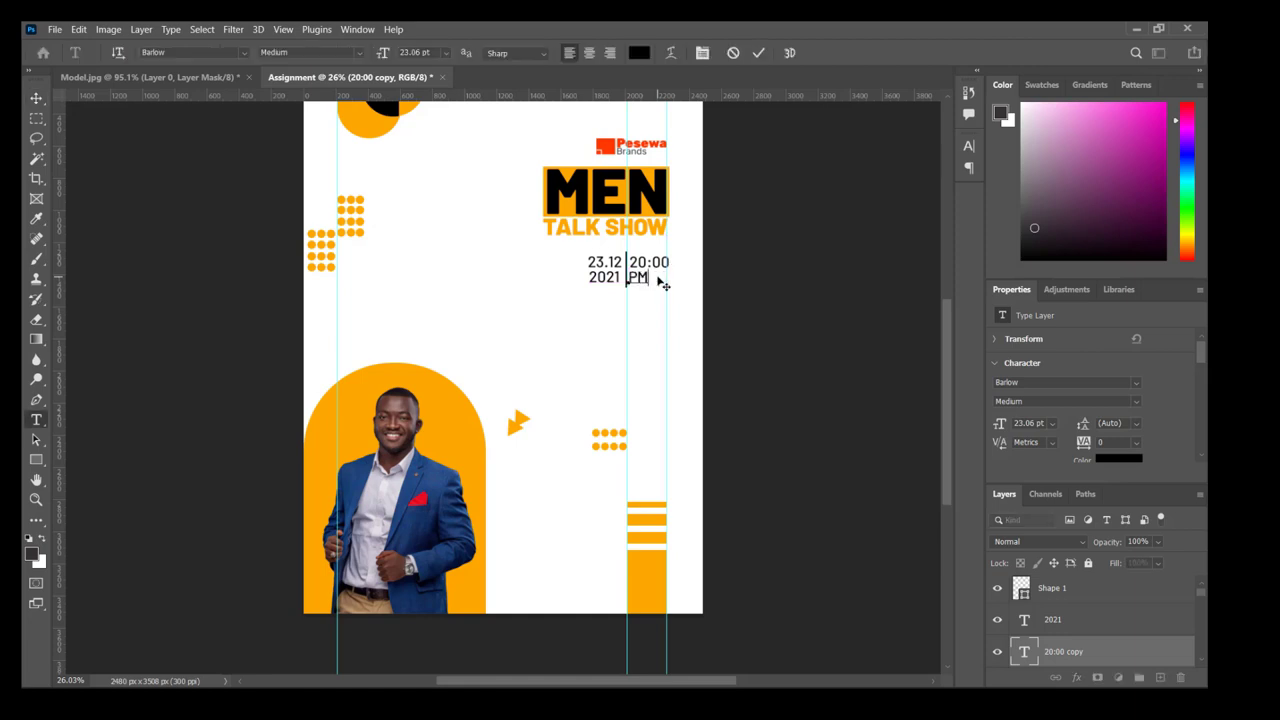
left_click(36, 98)
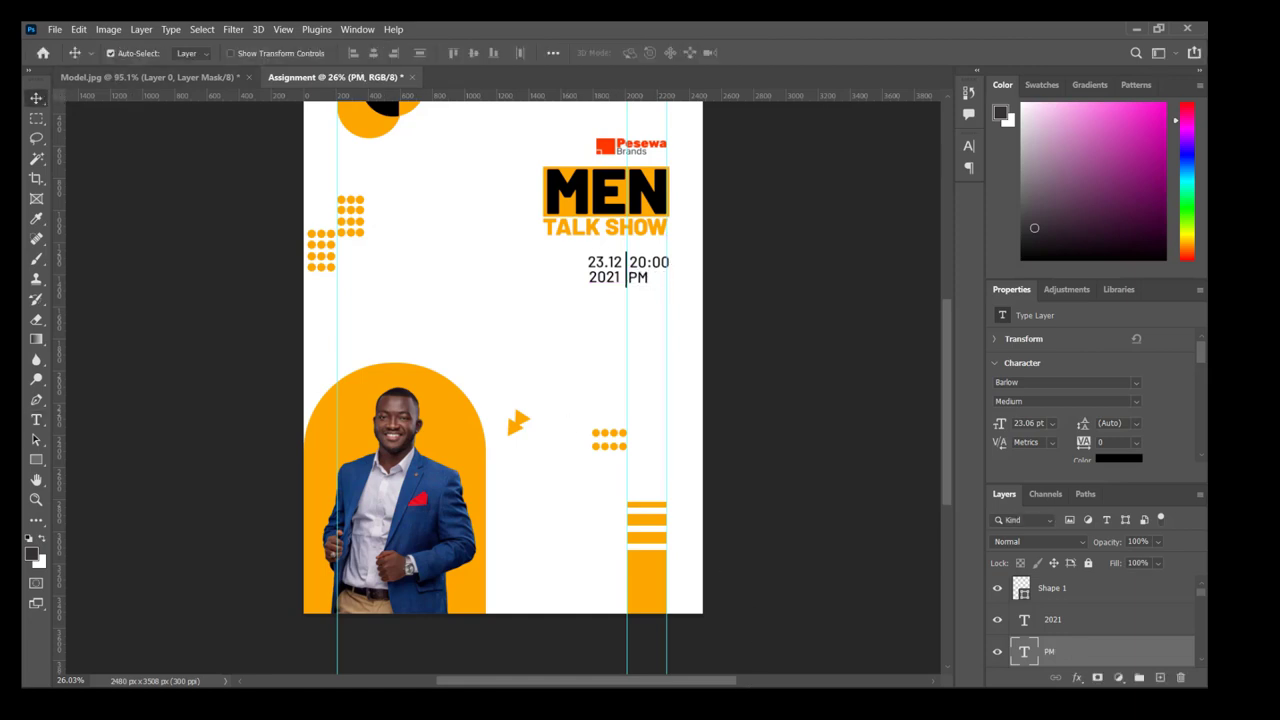
left_click(819, 670)
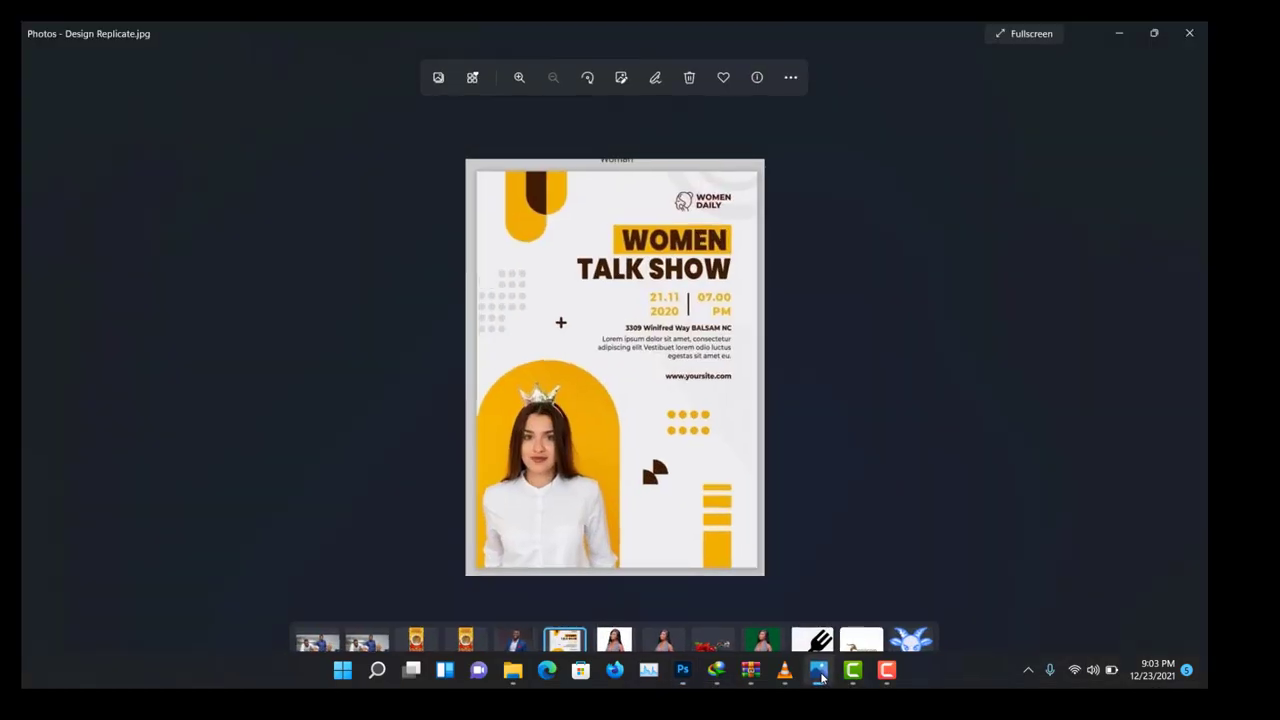
Shift the PM text right to align under 20:00, checking it against the reference flyer.
left_click(819, 670)
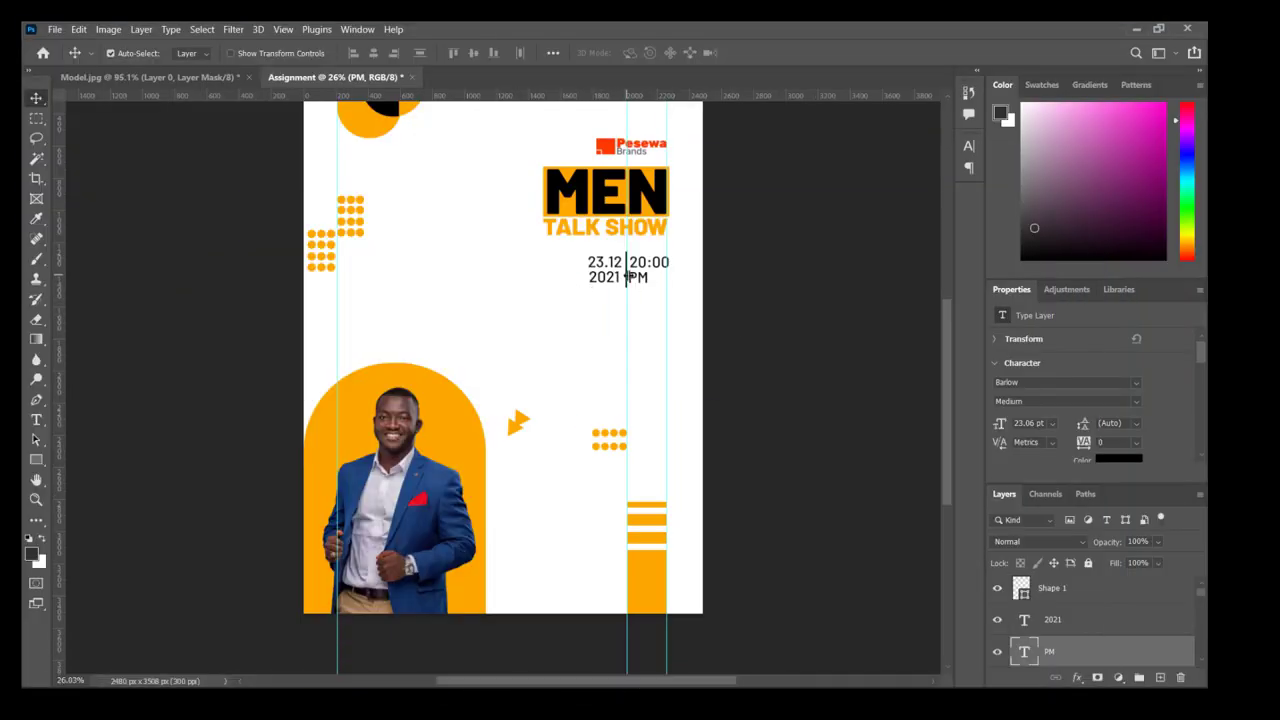
left_click_drag(640, 284, 652, 280)
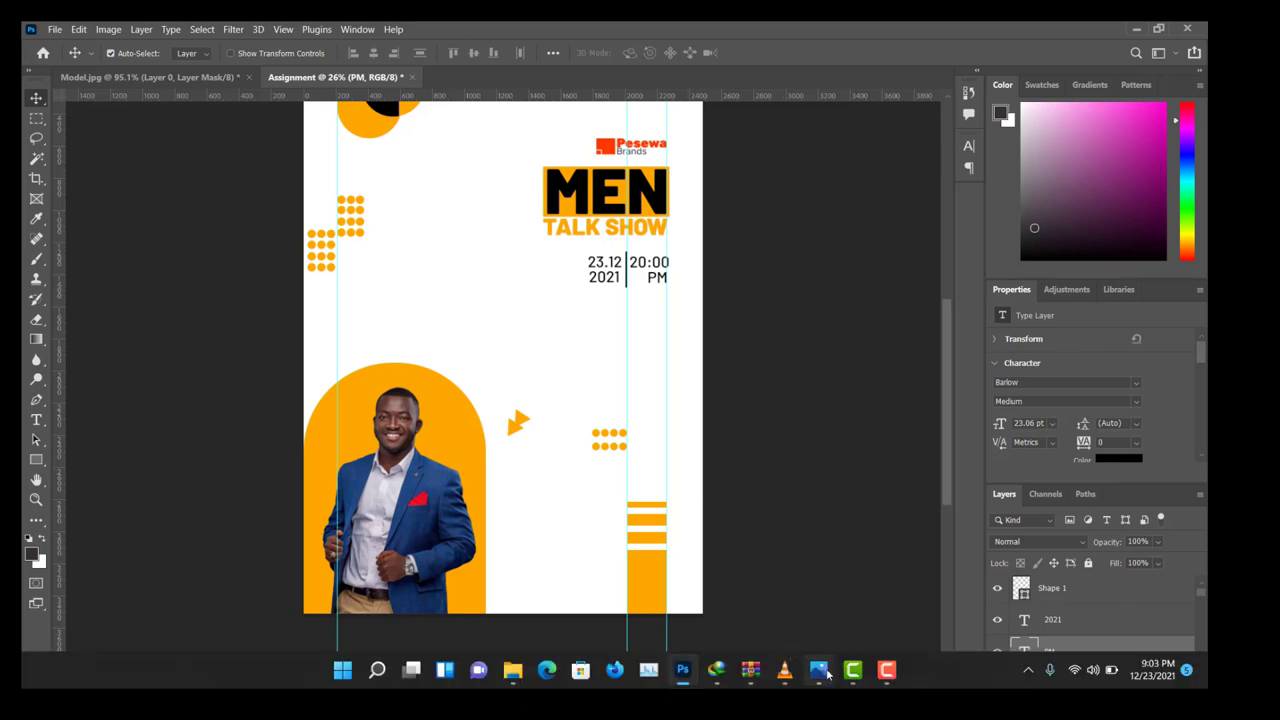
left_click(820, 672)
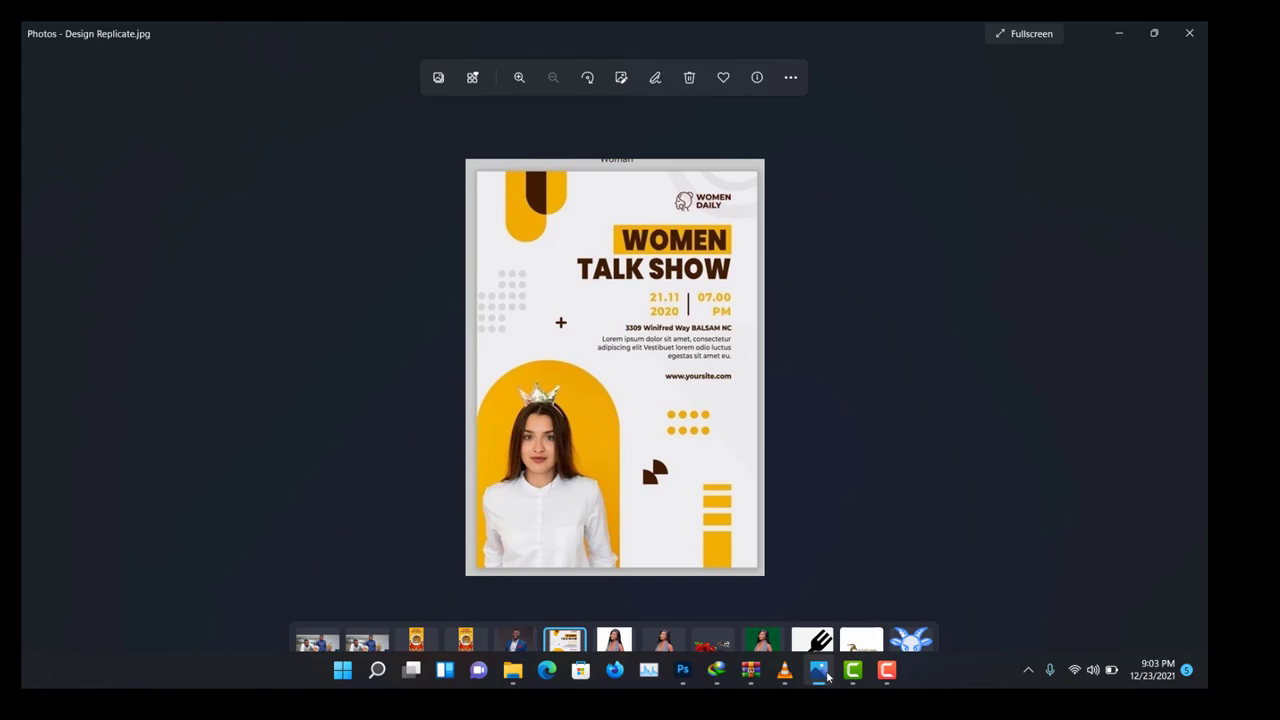
left_click(820, 672)
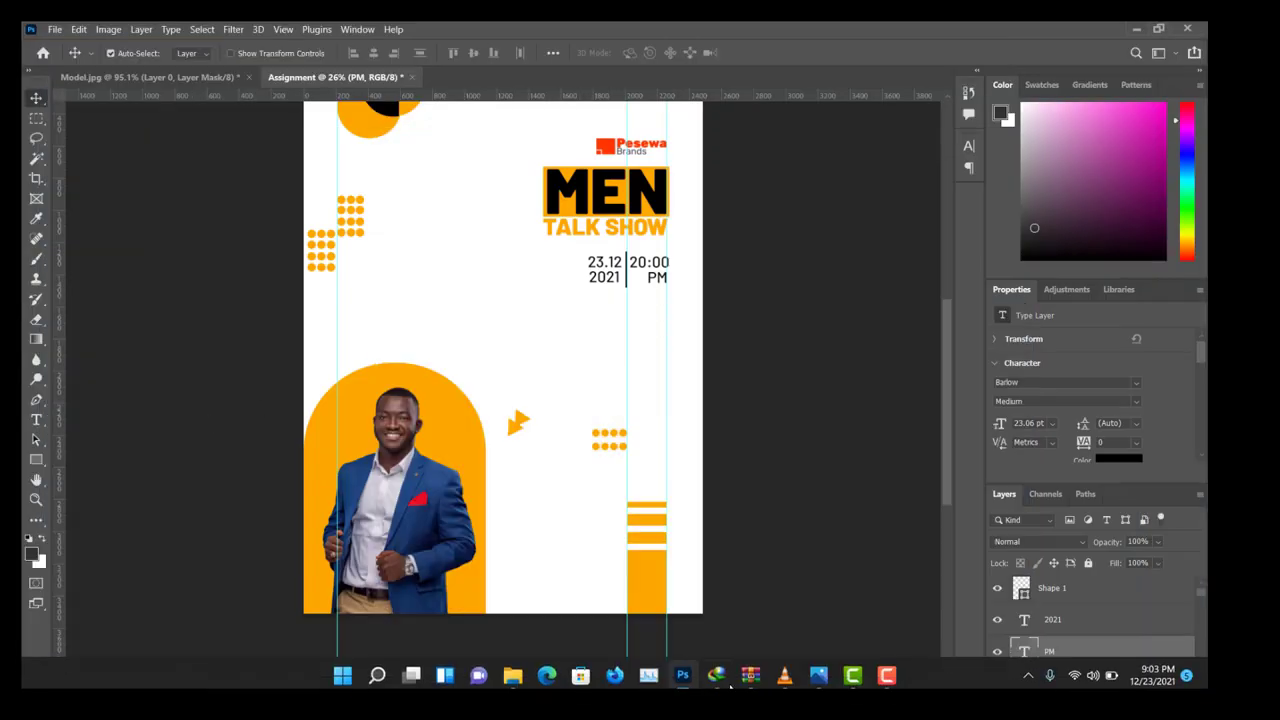
left_click(818, 675)
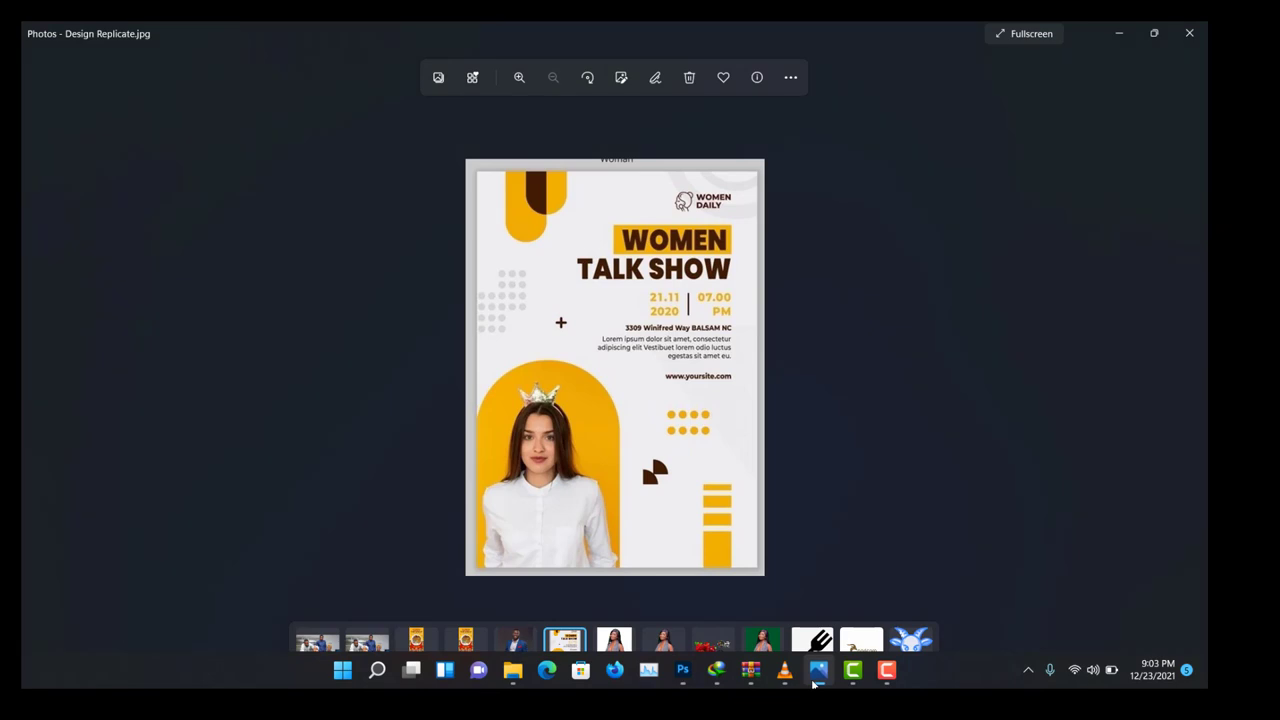
left_click(818, 672)
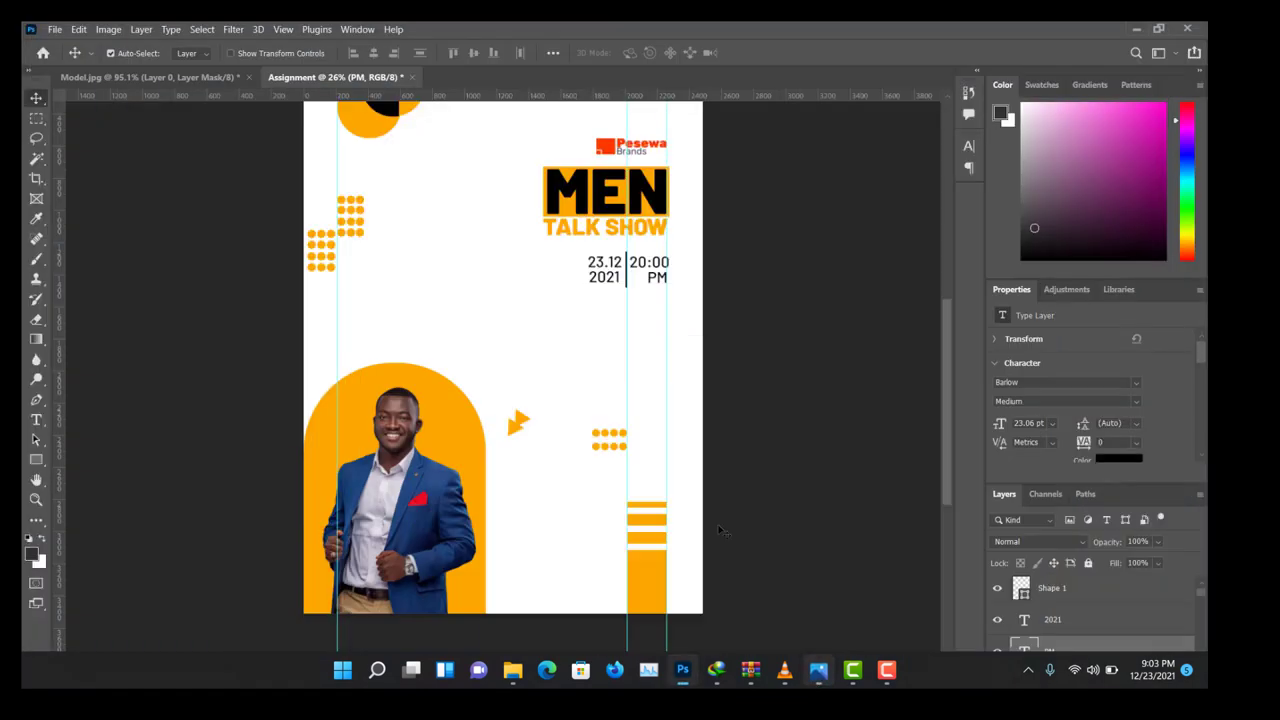
left_click(36, 420)
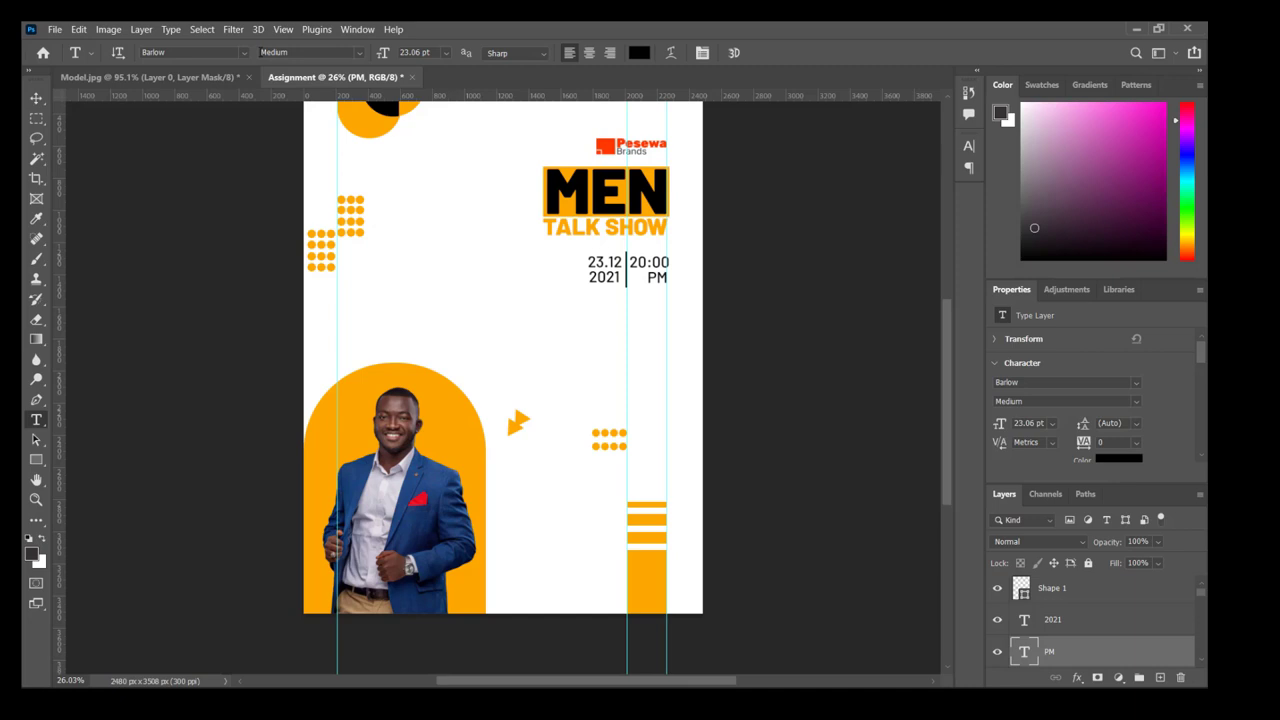
left_click(358, 52)
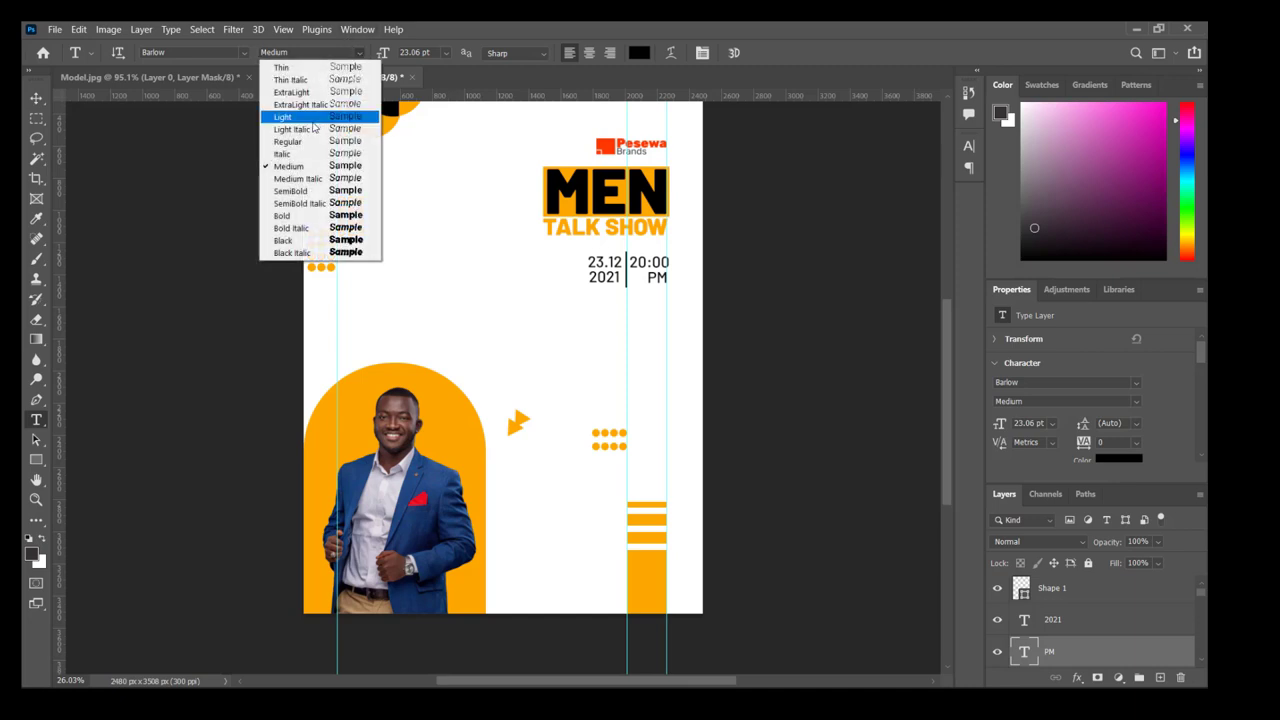
left_click(290, 216)
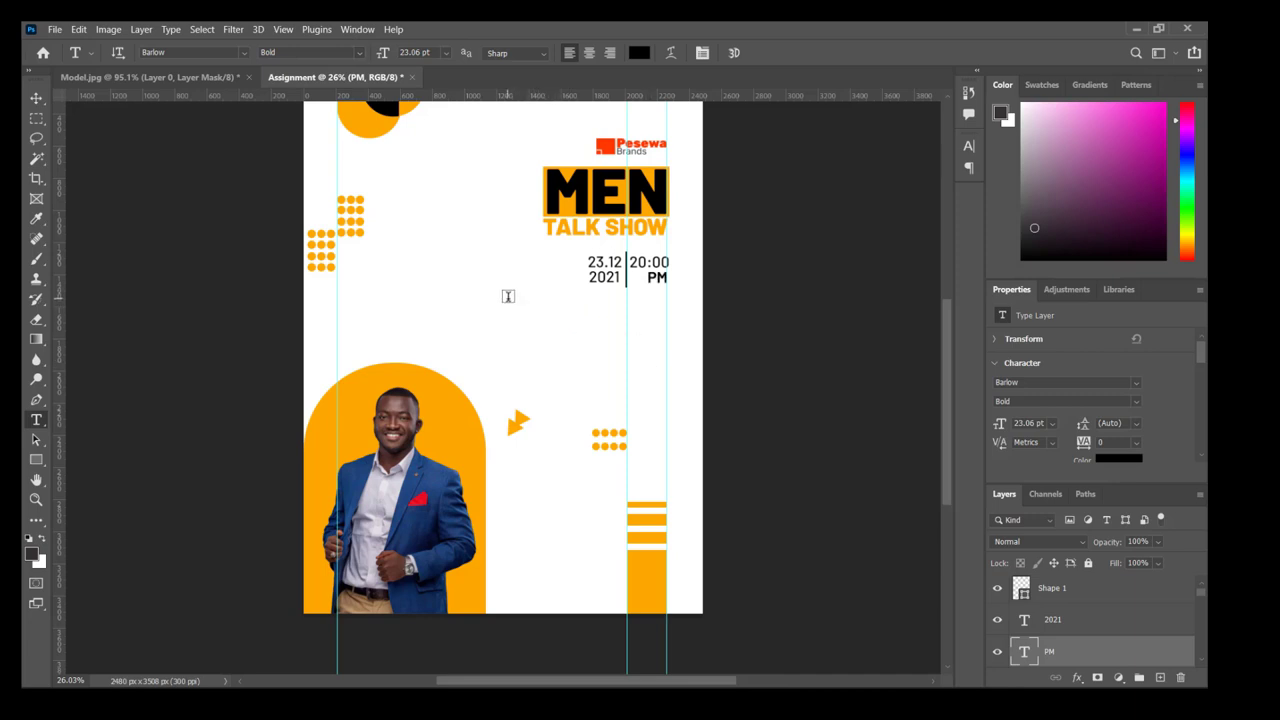
left_click(507, 296)
mouse_move(790, 712)
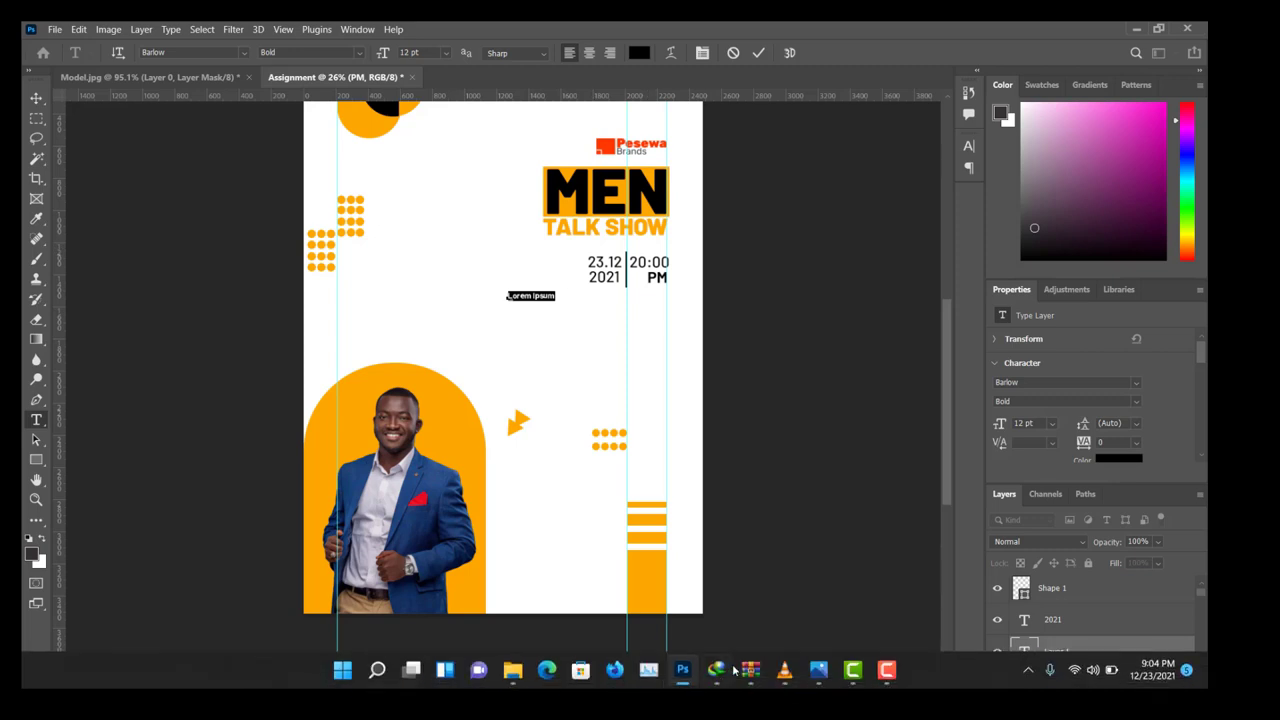
left_click(816, 680)
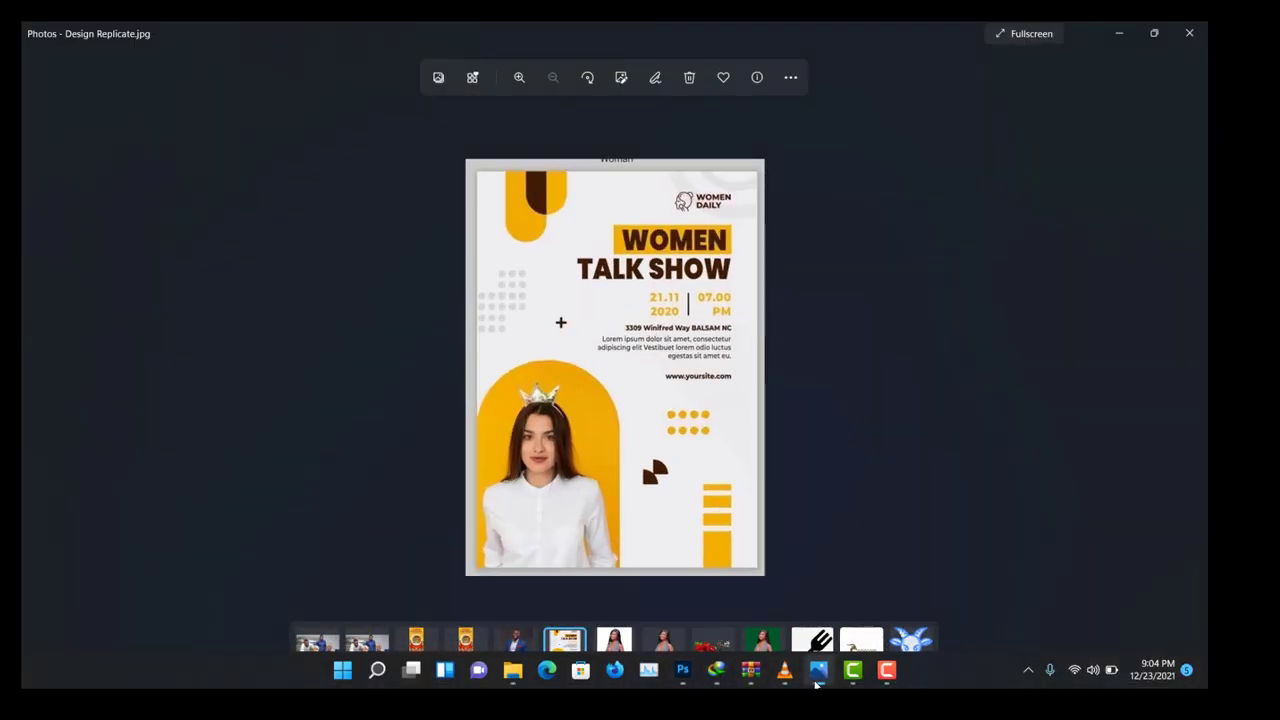
left_click(816, 680)
type("3309 Winifred")
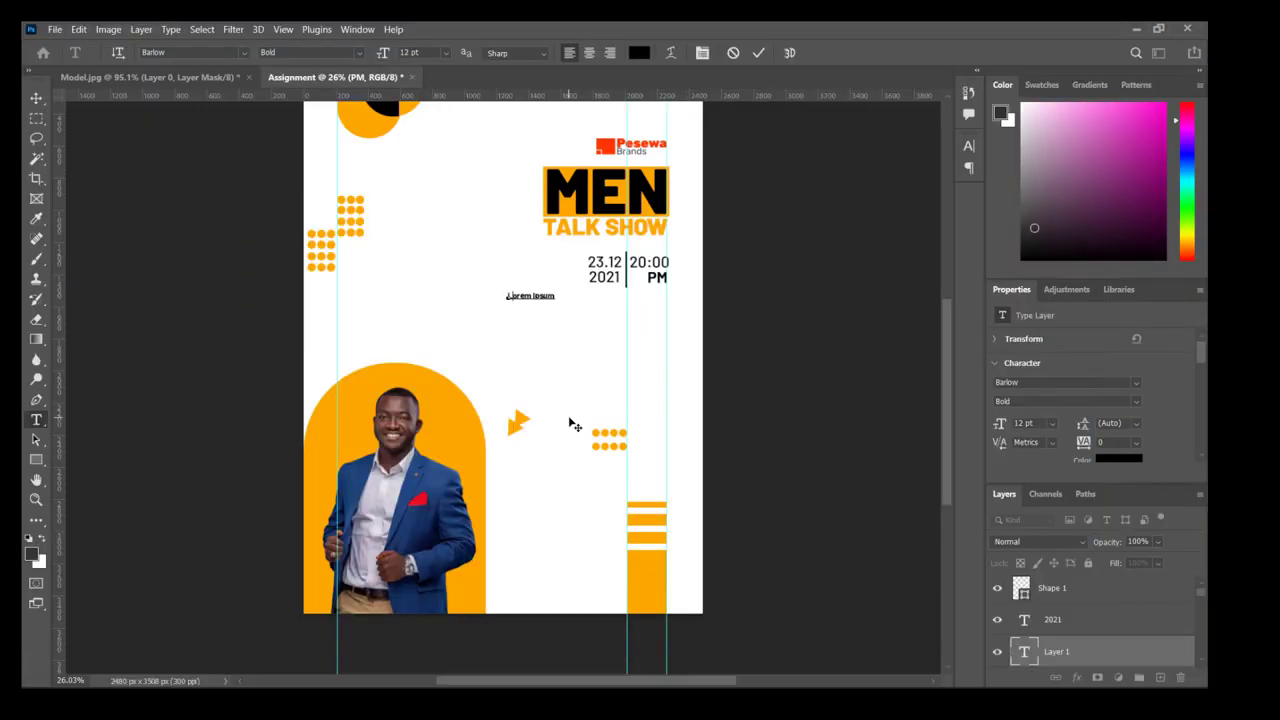
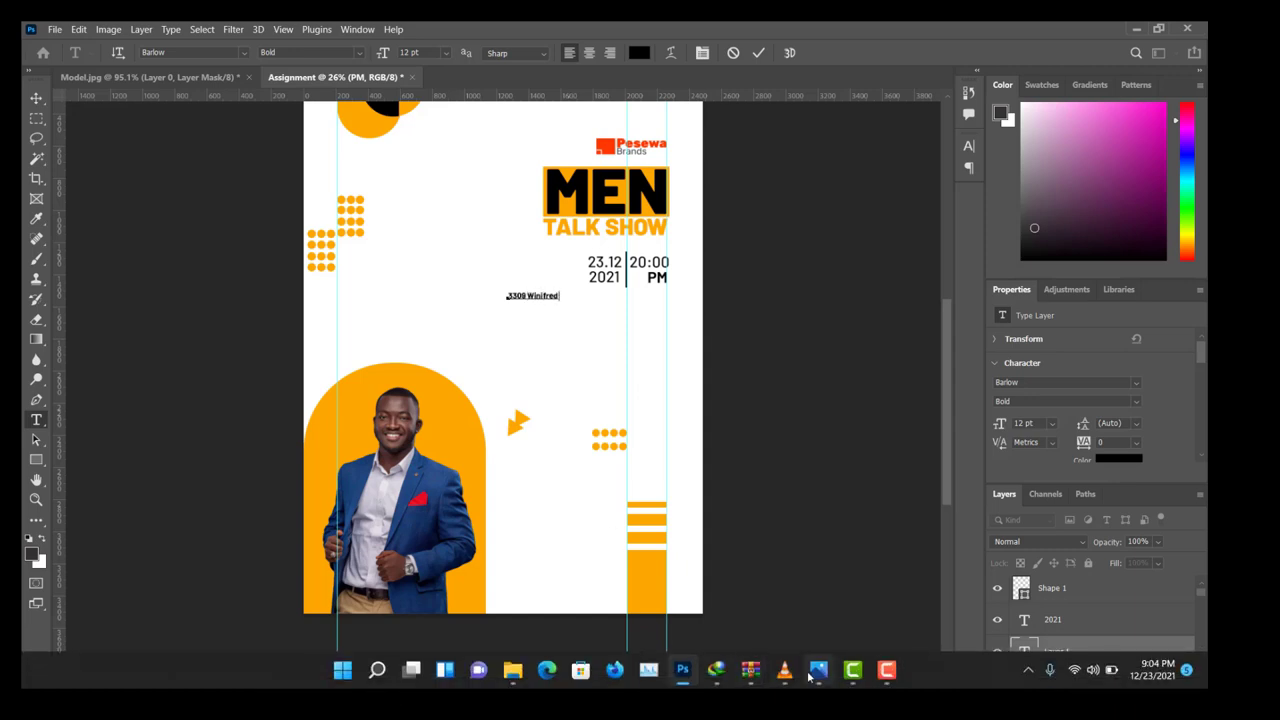
left_click(818, 678)
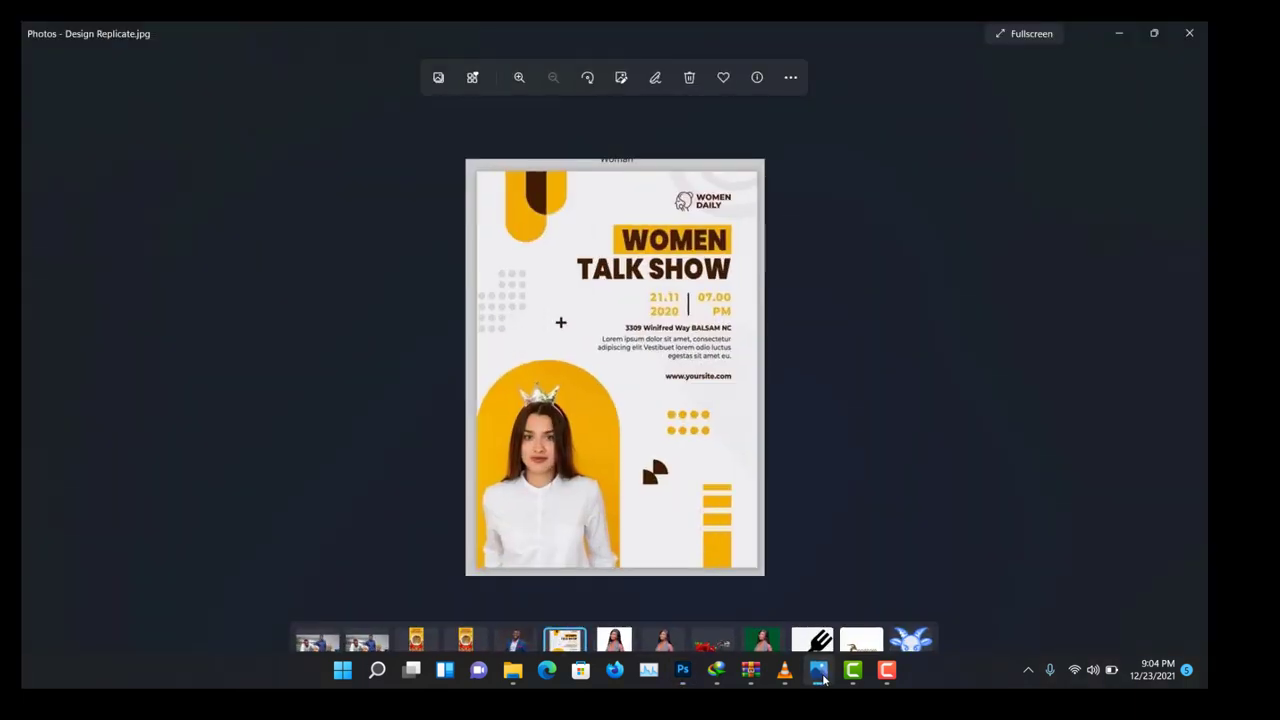
left_click(818, 678)
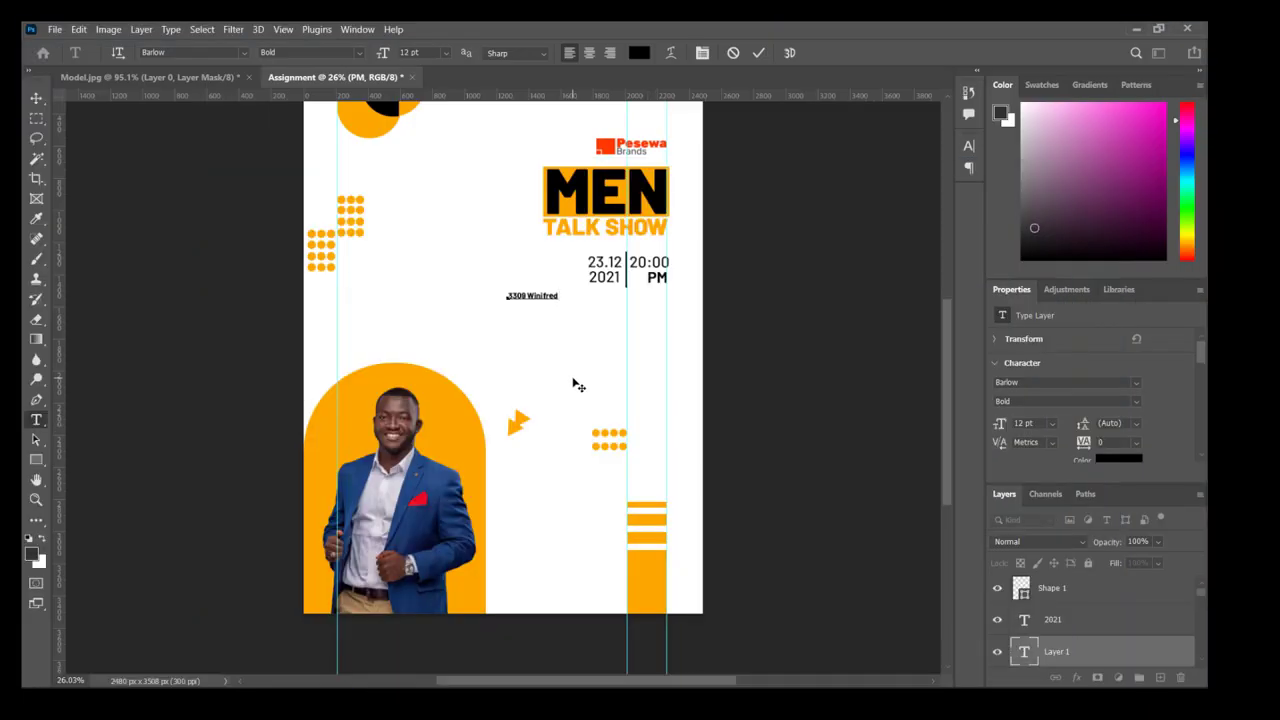
type("Wa y BALSAM NC")
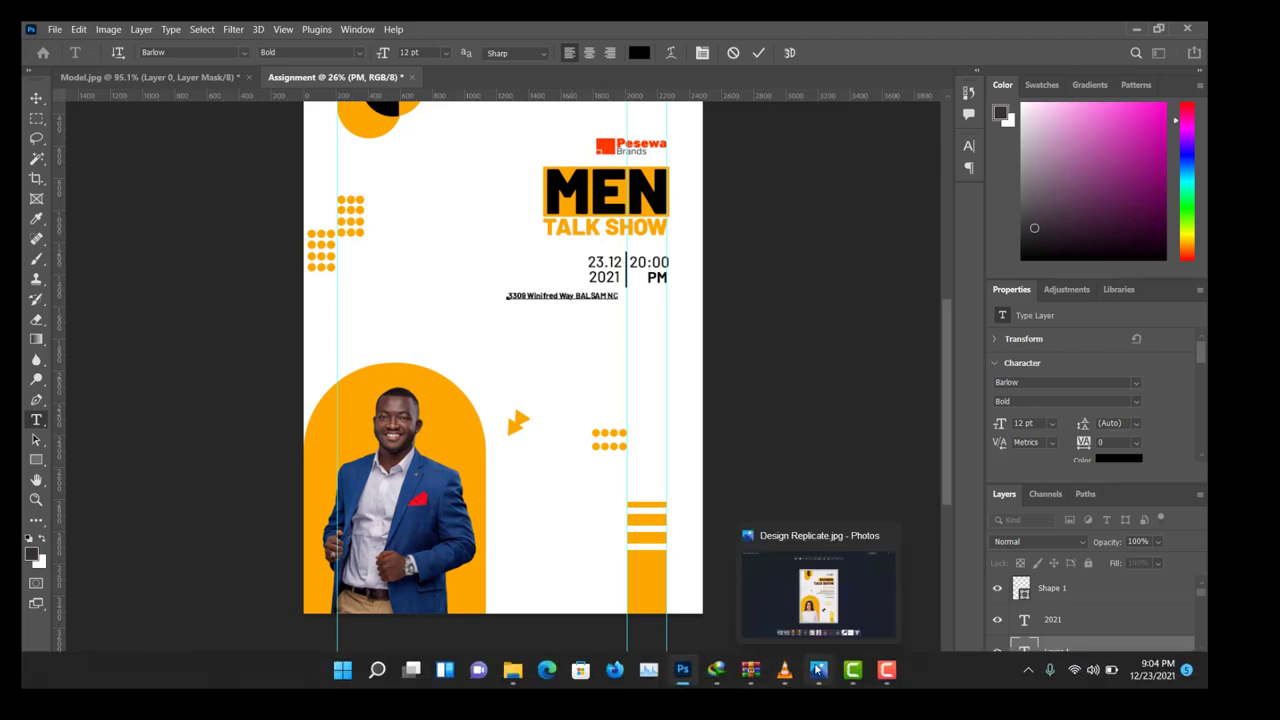
left_click(818, 669)
left_click(818, 669)
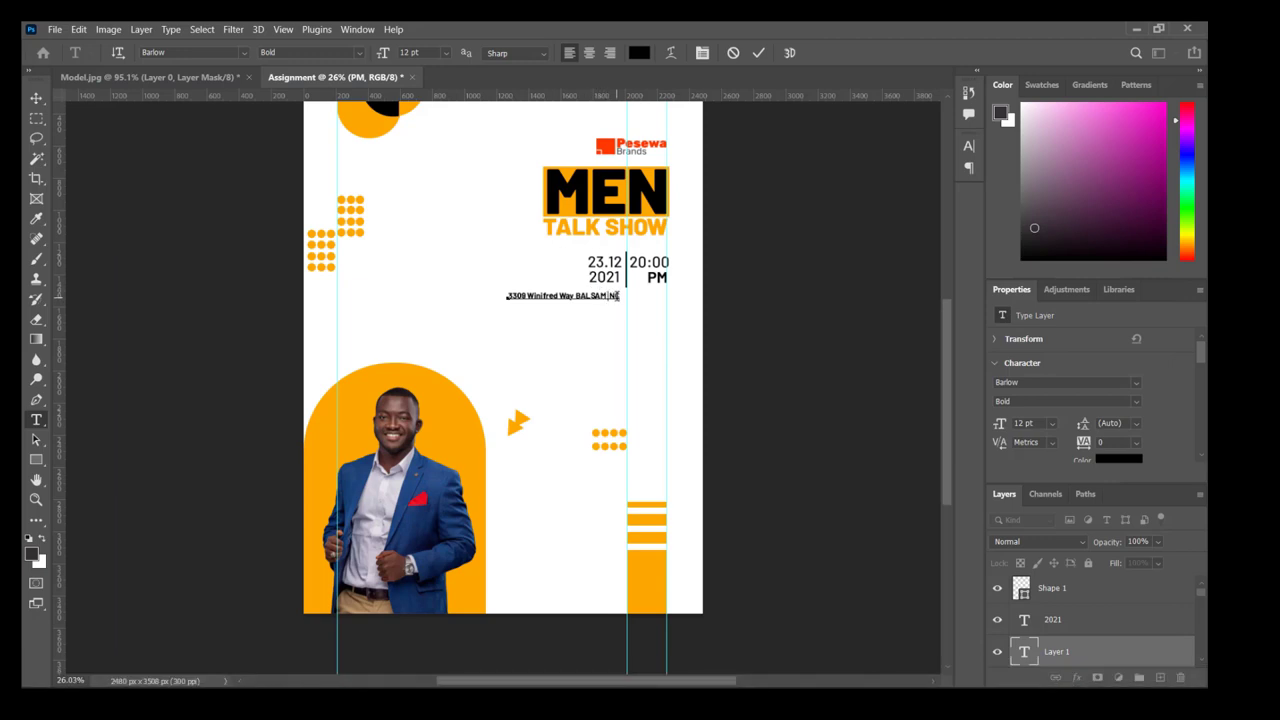
left_click(37, 100)
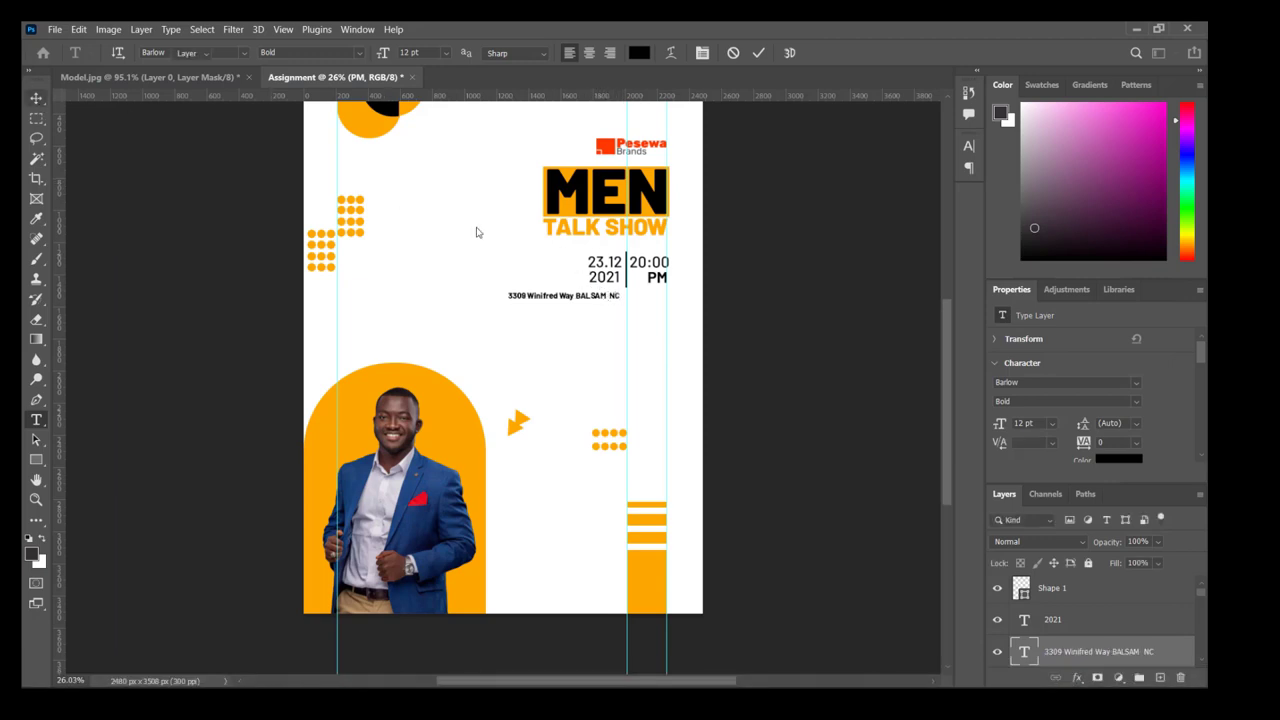
Position the address line under the date block and scale it up slightly.
left_click_drag(556, 297, 604, 300)
mouse_move(766, 680)
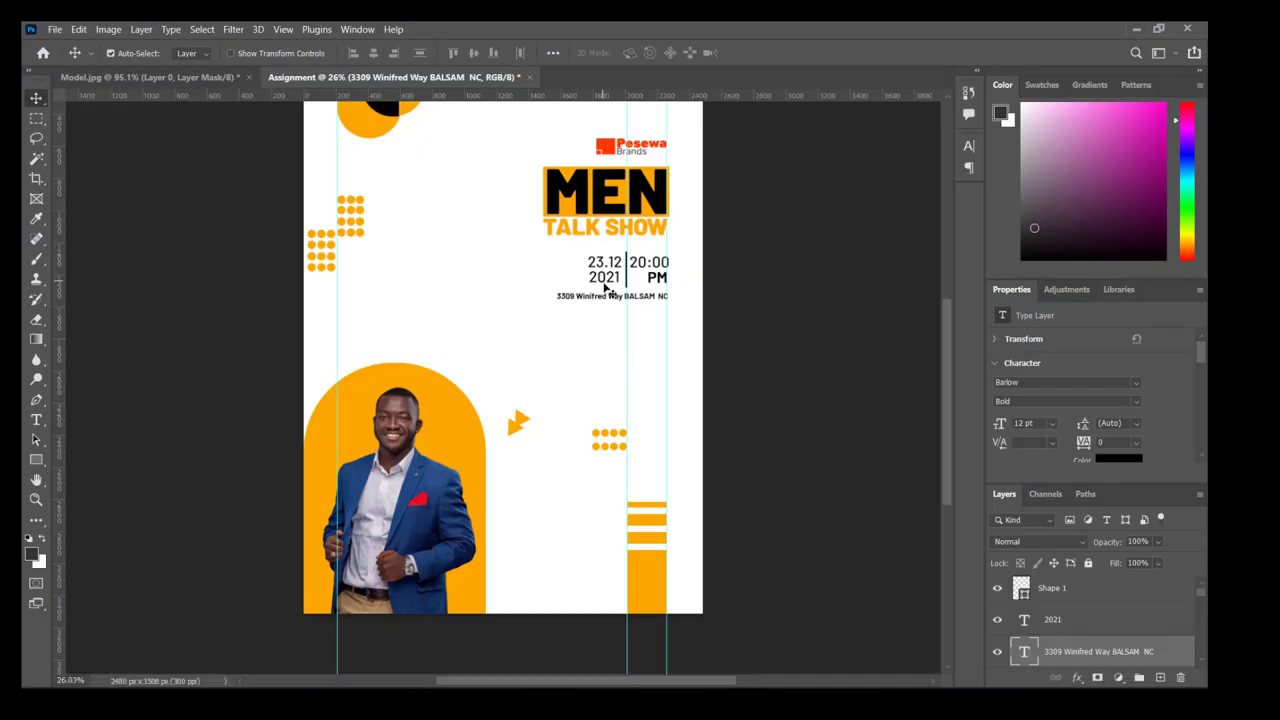
left_click_drag(606, 295, 540, 307)
key("ctrl+t")
key("Return")
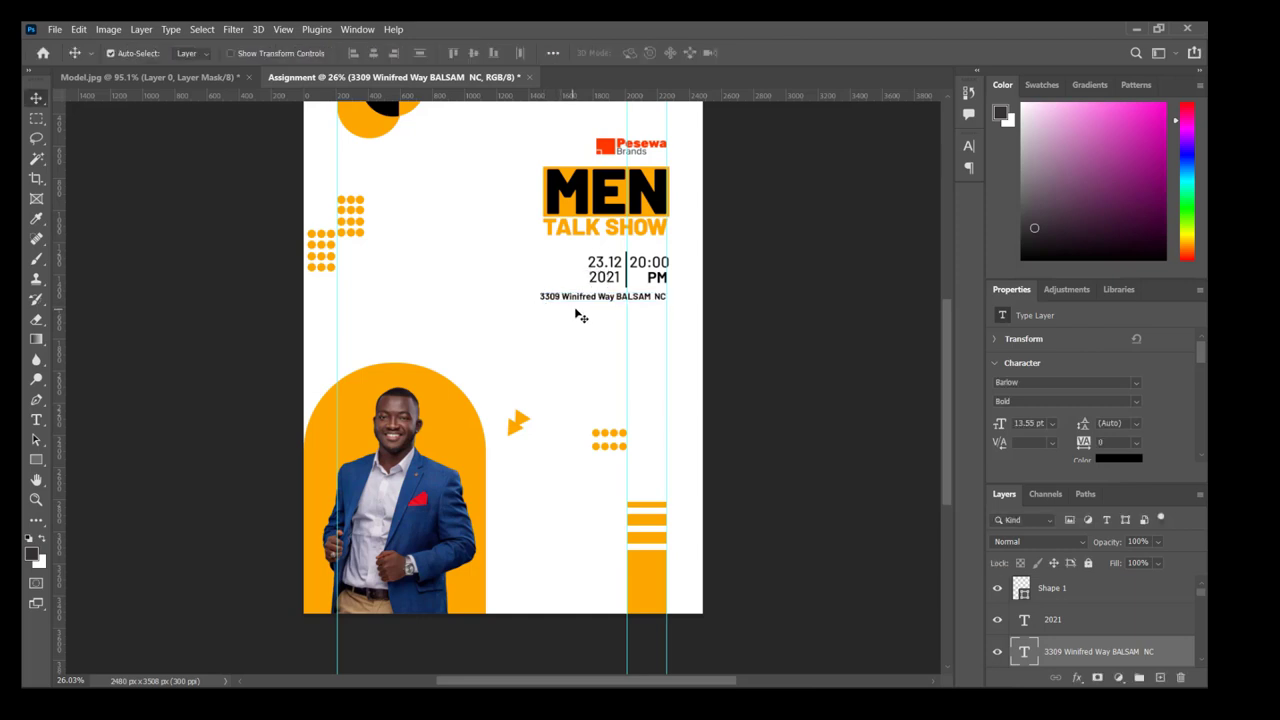
key("shift+Right")
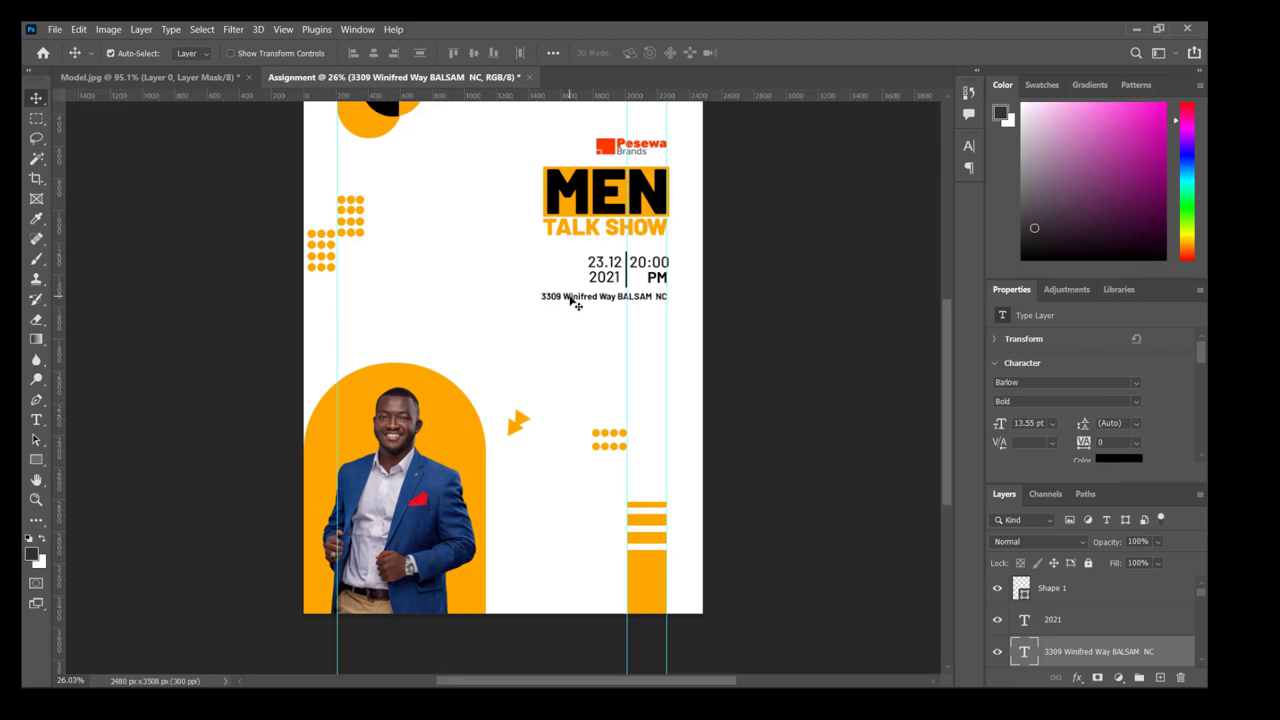
left_click(817, 671)
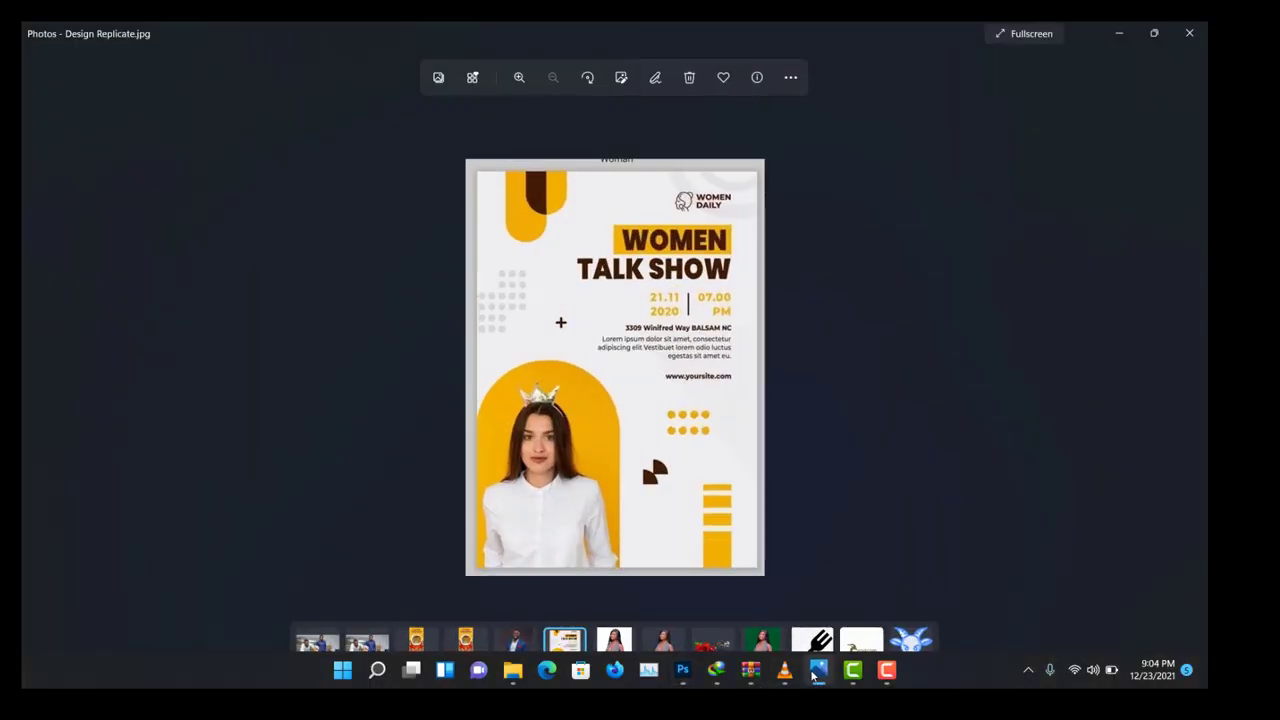
left_click(816, 672)
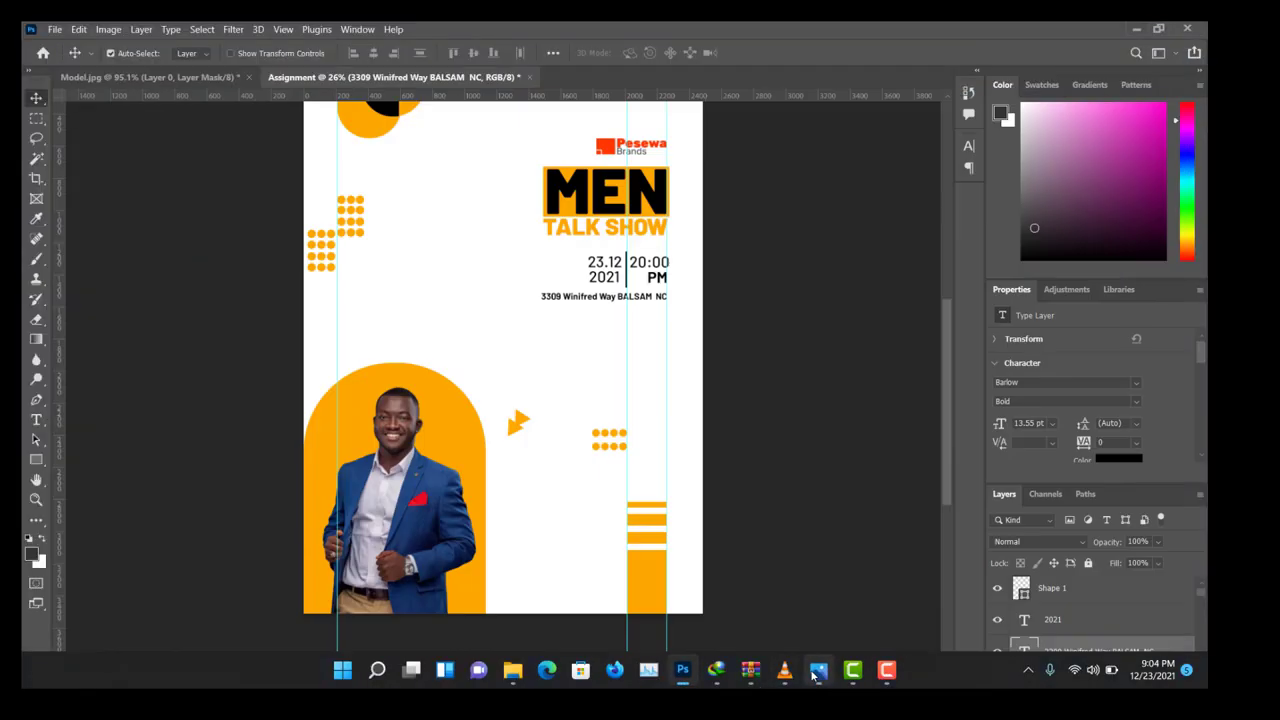
left_click(816, 671)
left_click(816, 671)
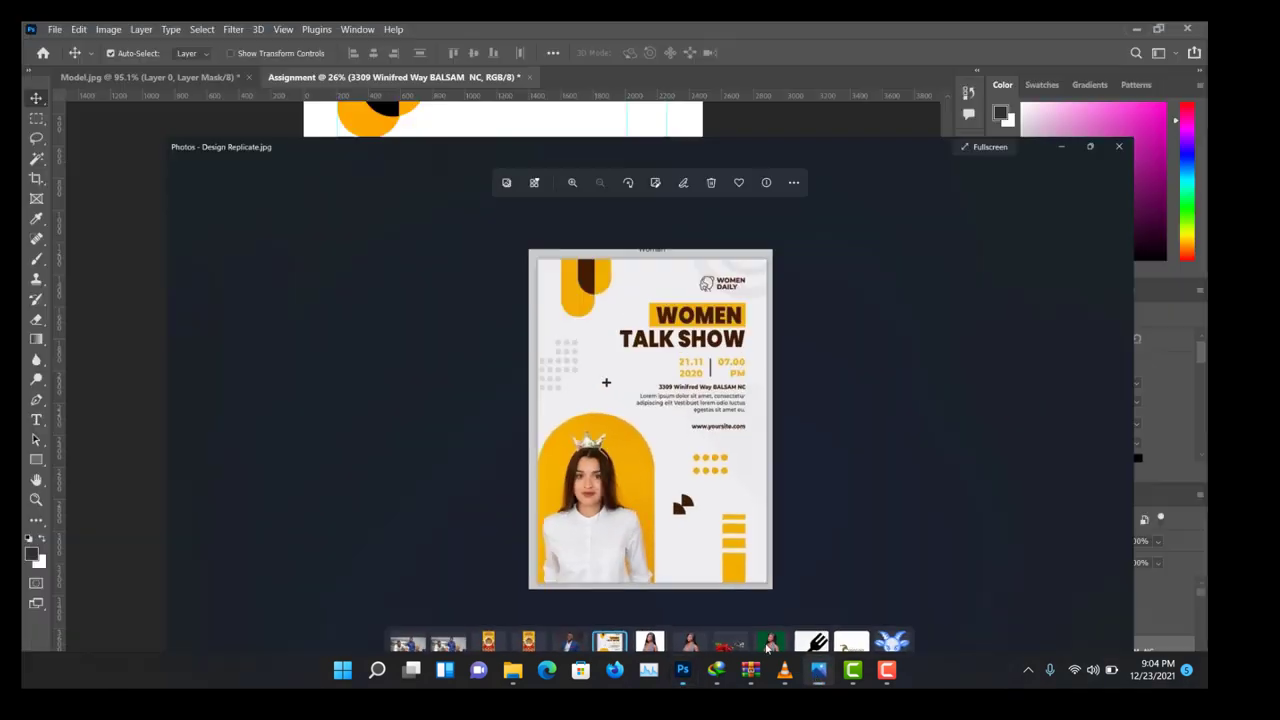
left_click(37, 420)
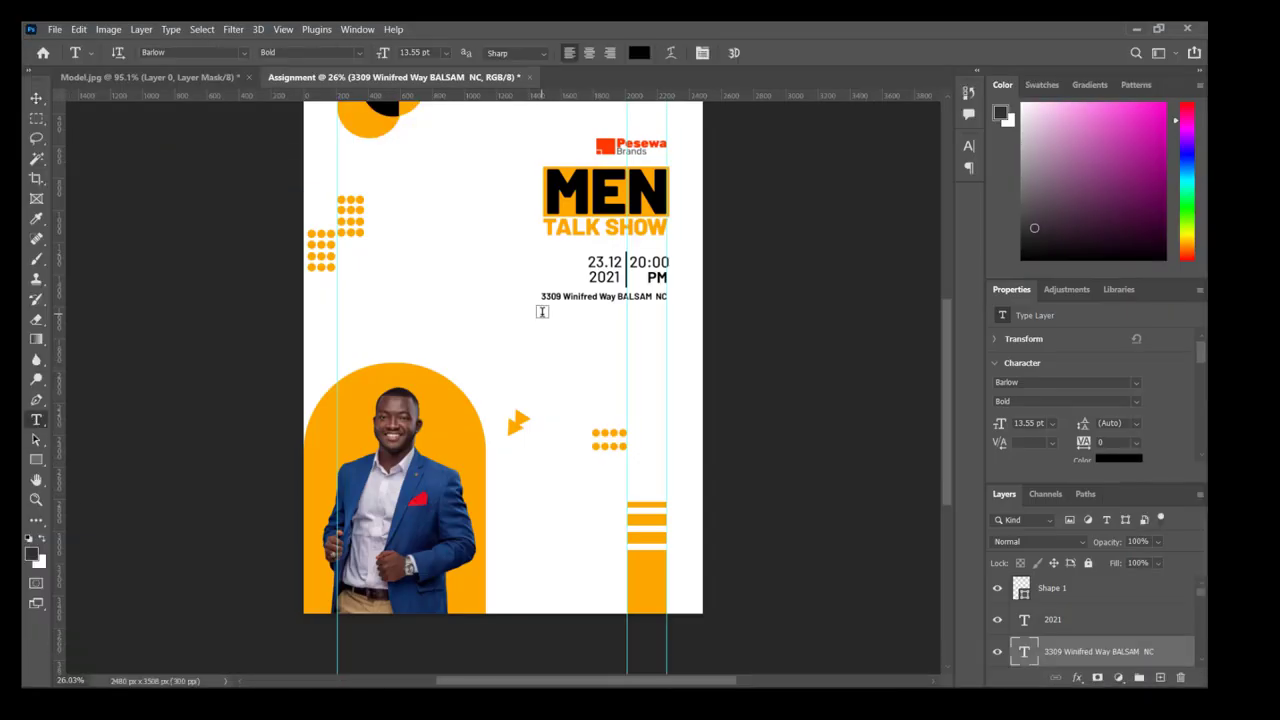
Add a Lorem ipsum paragraph box beneath the address in Medium weight.
left_click_drag(543, 312, 666, 342)
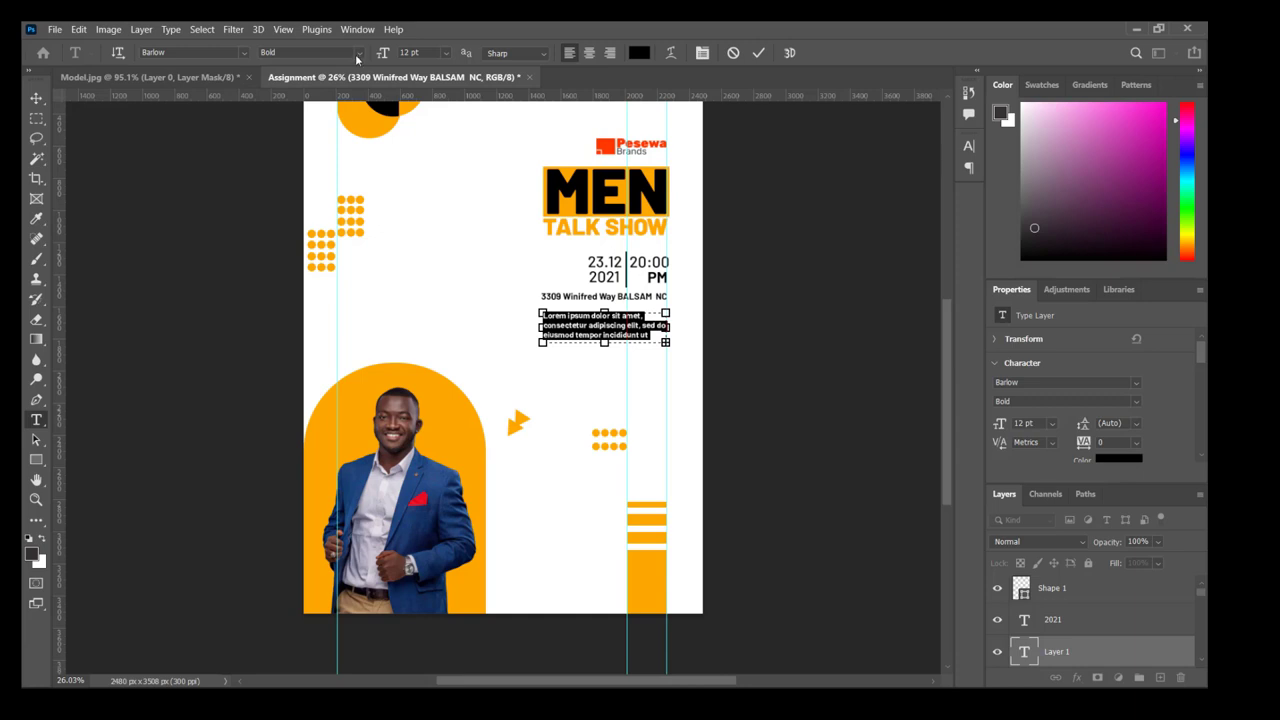
left_click(357, 53)
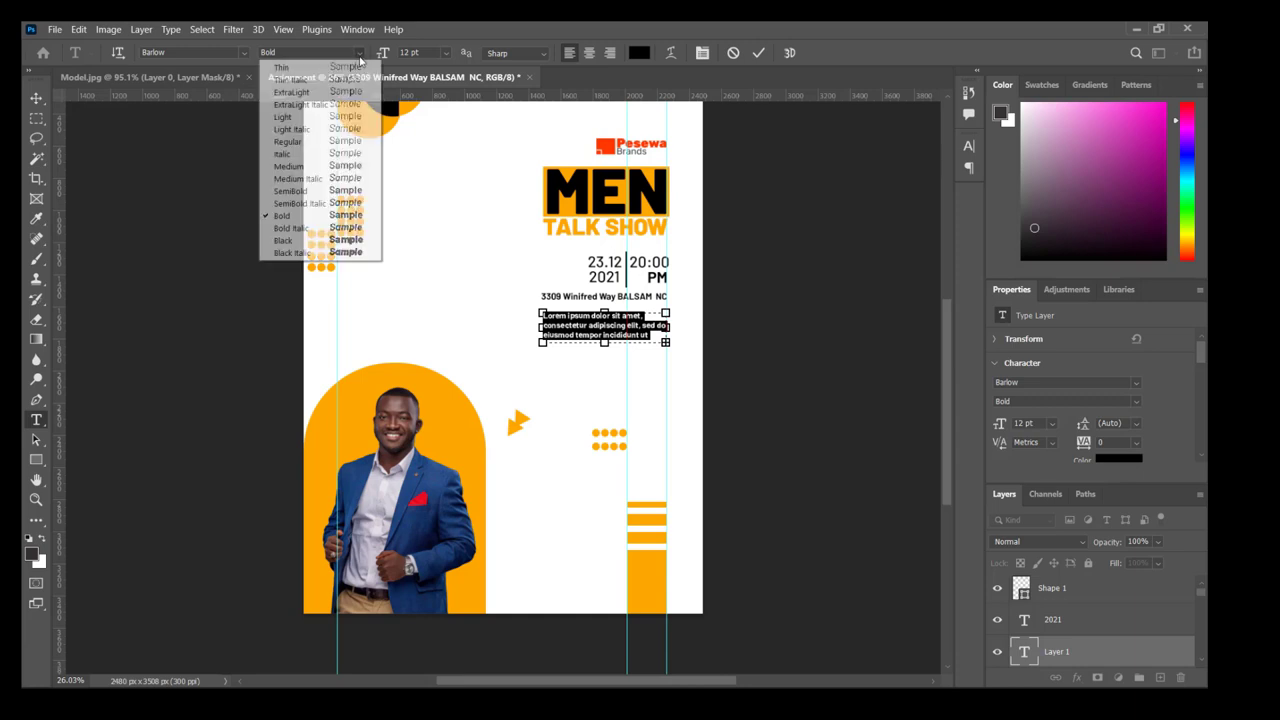
left_click(290, 166)
left_click(36, 97)
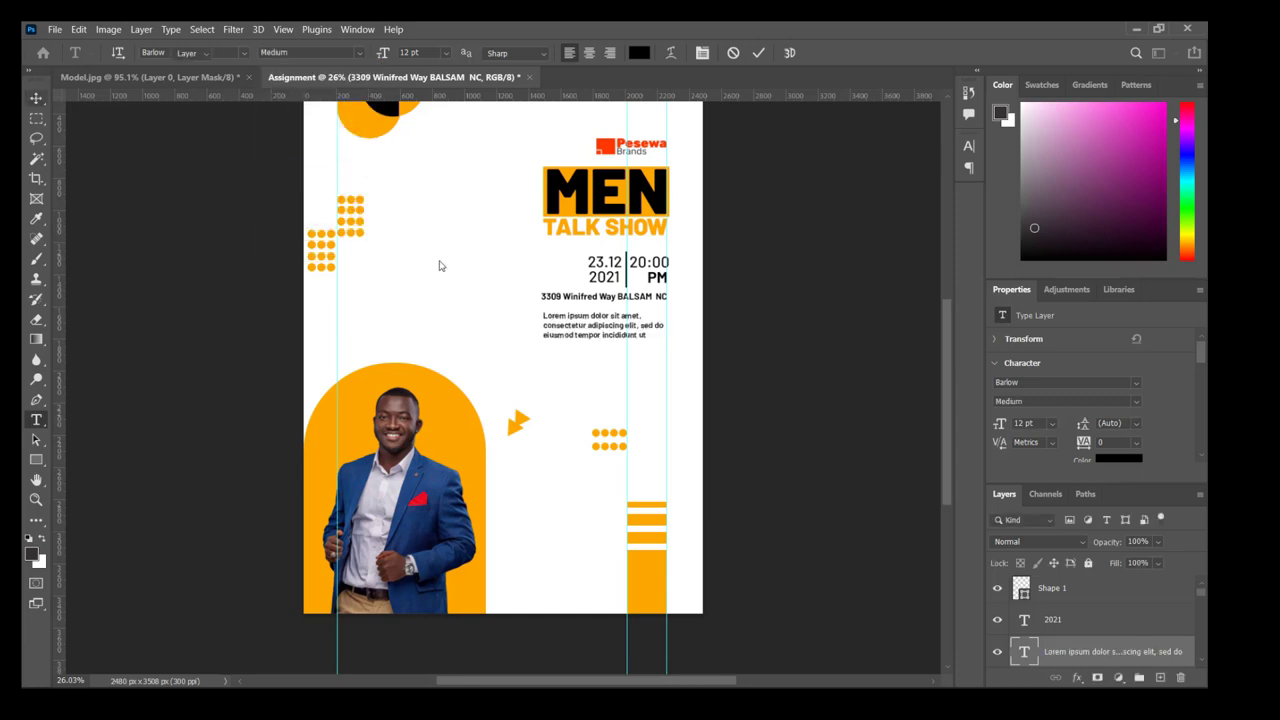
left_click_drag(573, 330, 569, 325)
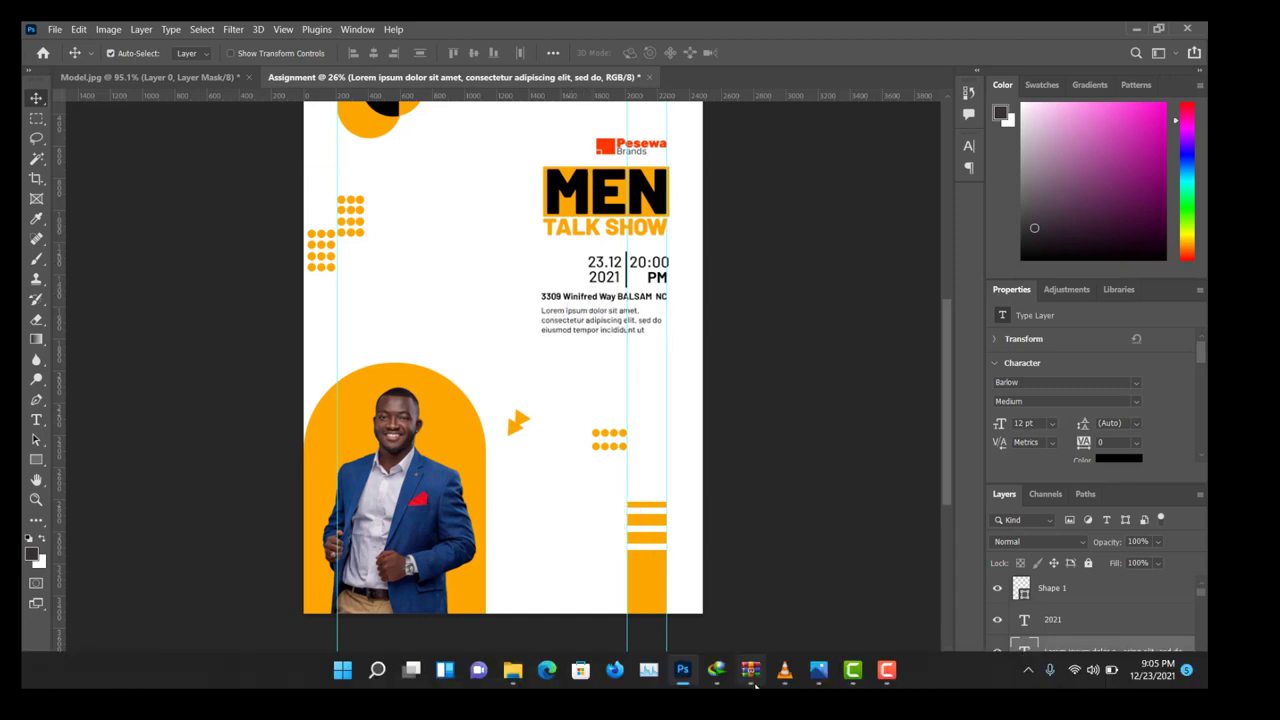
left_click(818, 670)
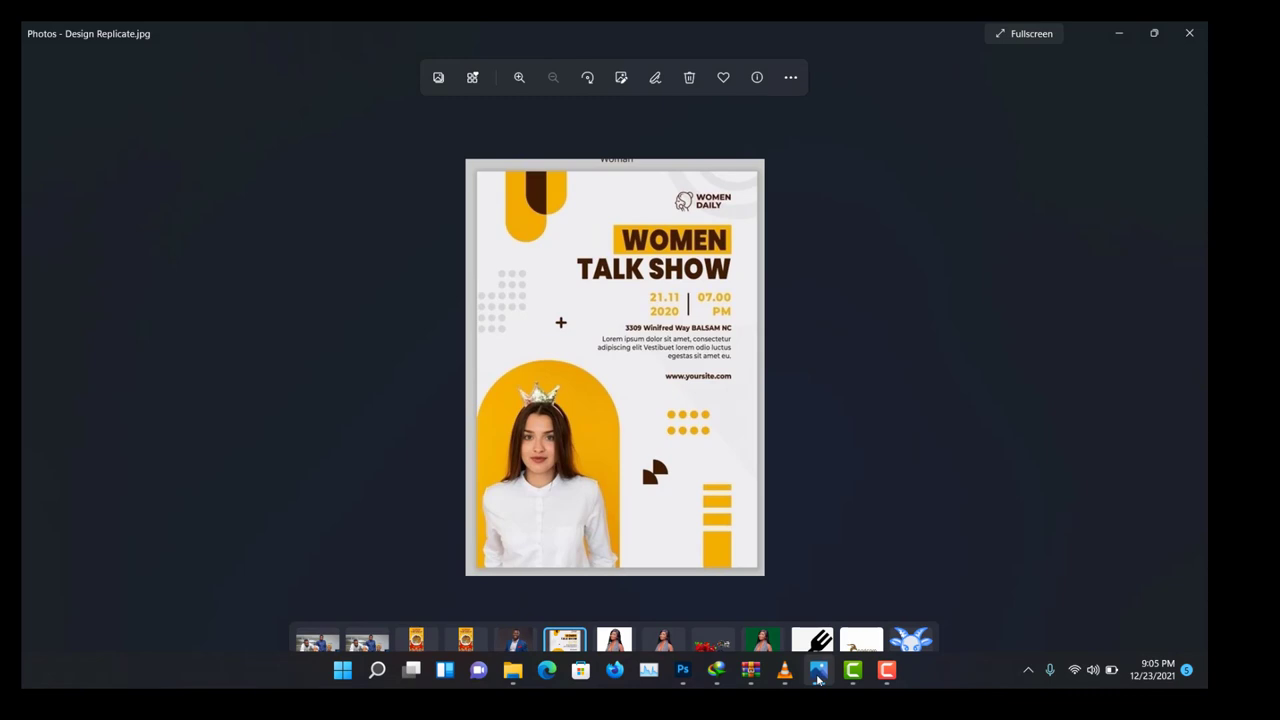
left_click(818, 670)
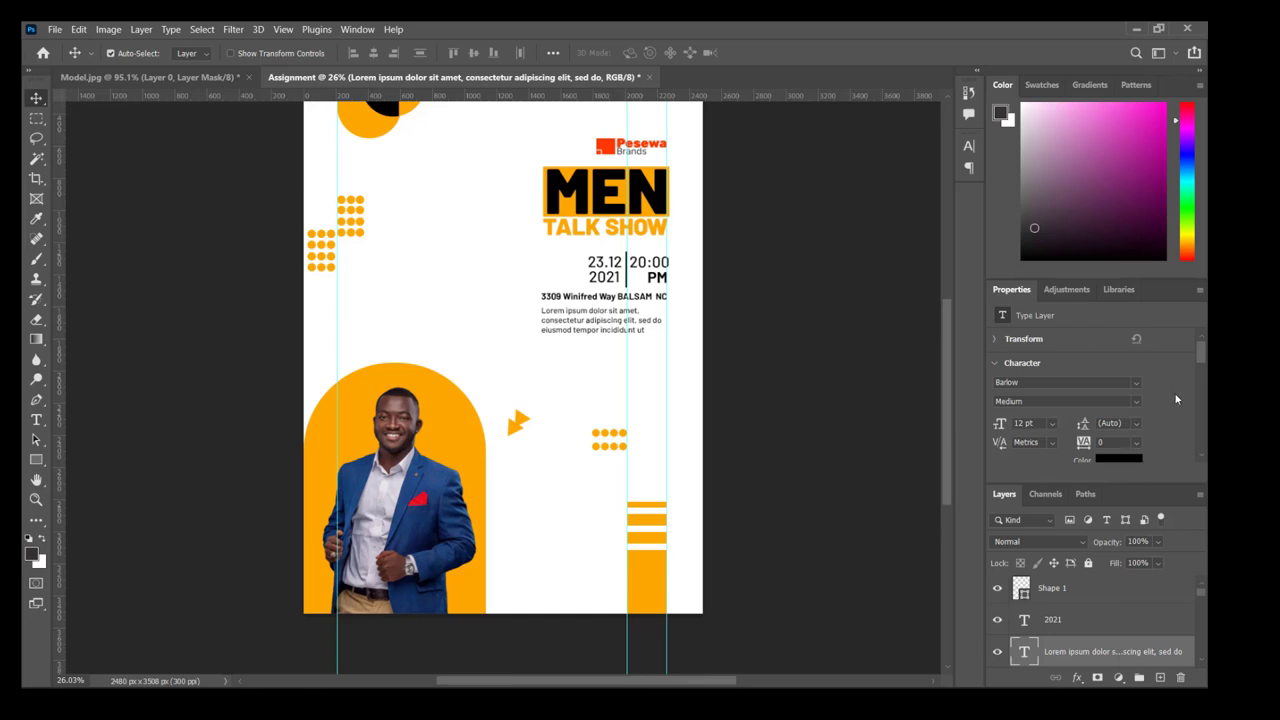
Justify the paragraph and stretch it to match the address line's width.
scroll(1203, 366, "down", 3)
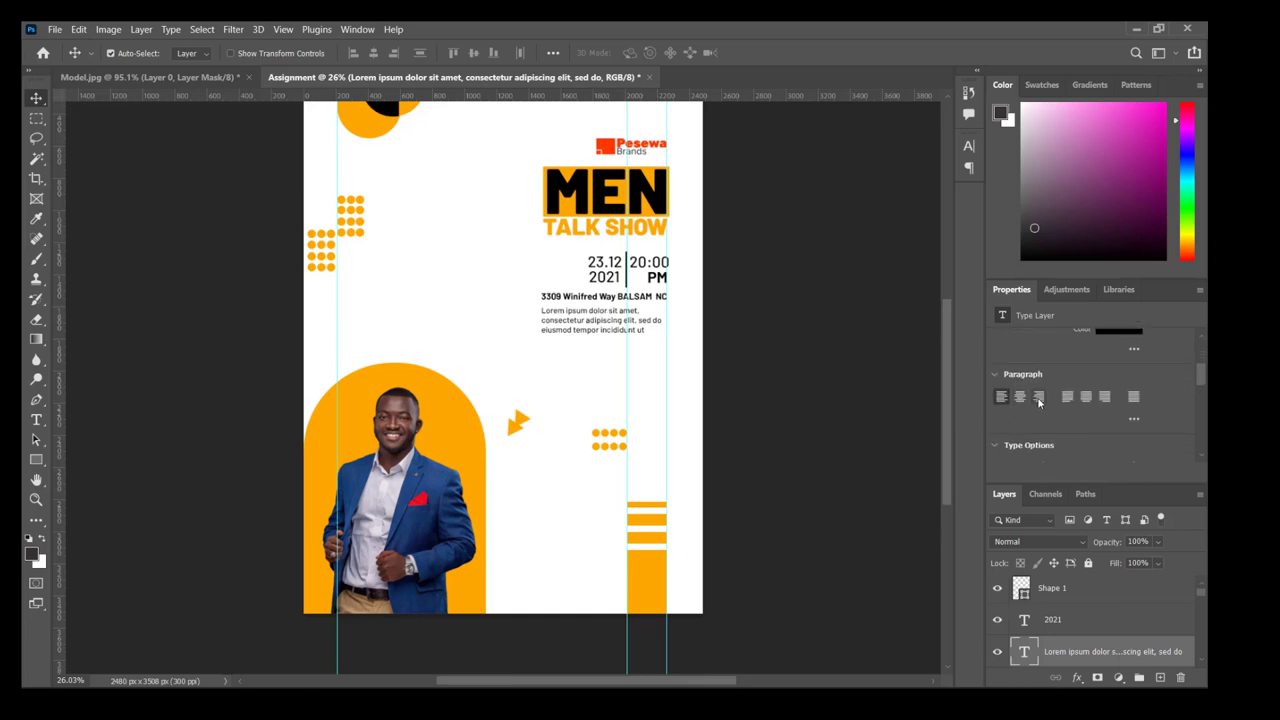
left_click(1105, 397)
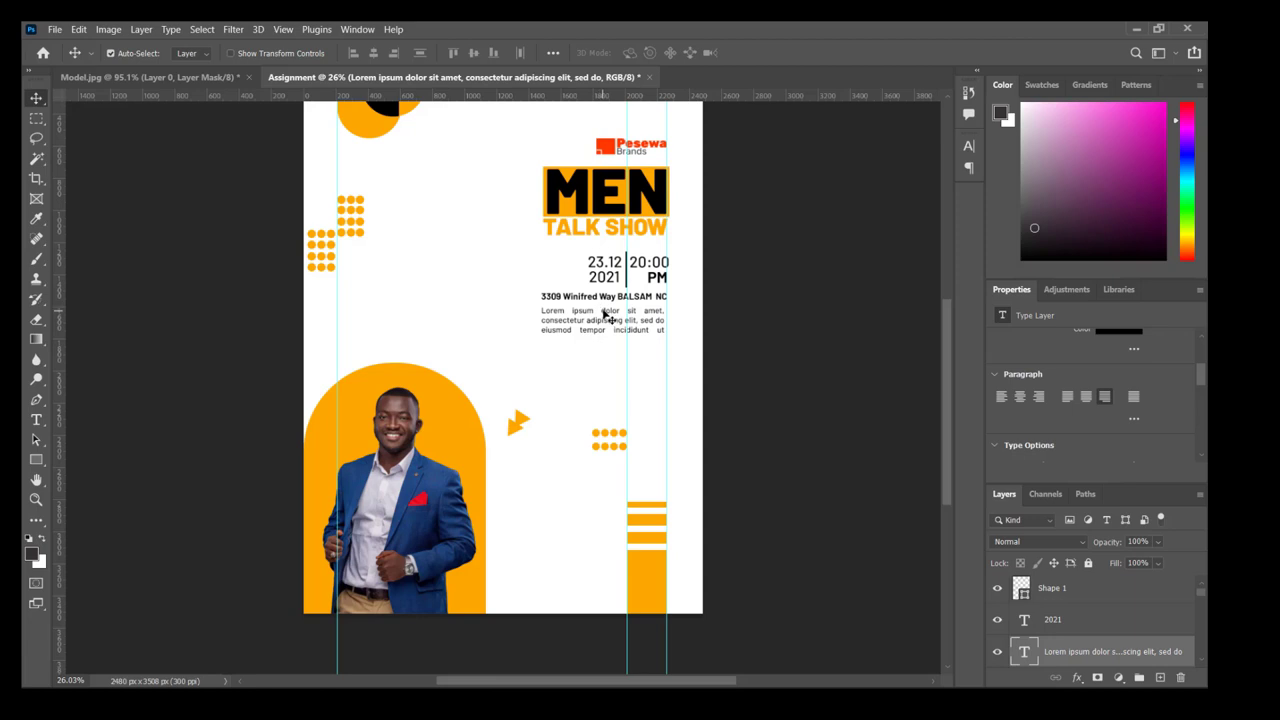
left_click_drag(605, 312, 605, 313)
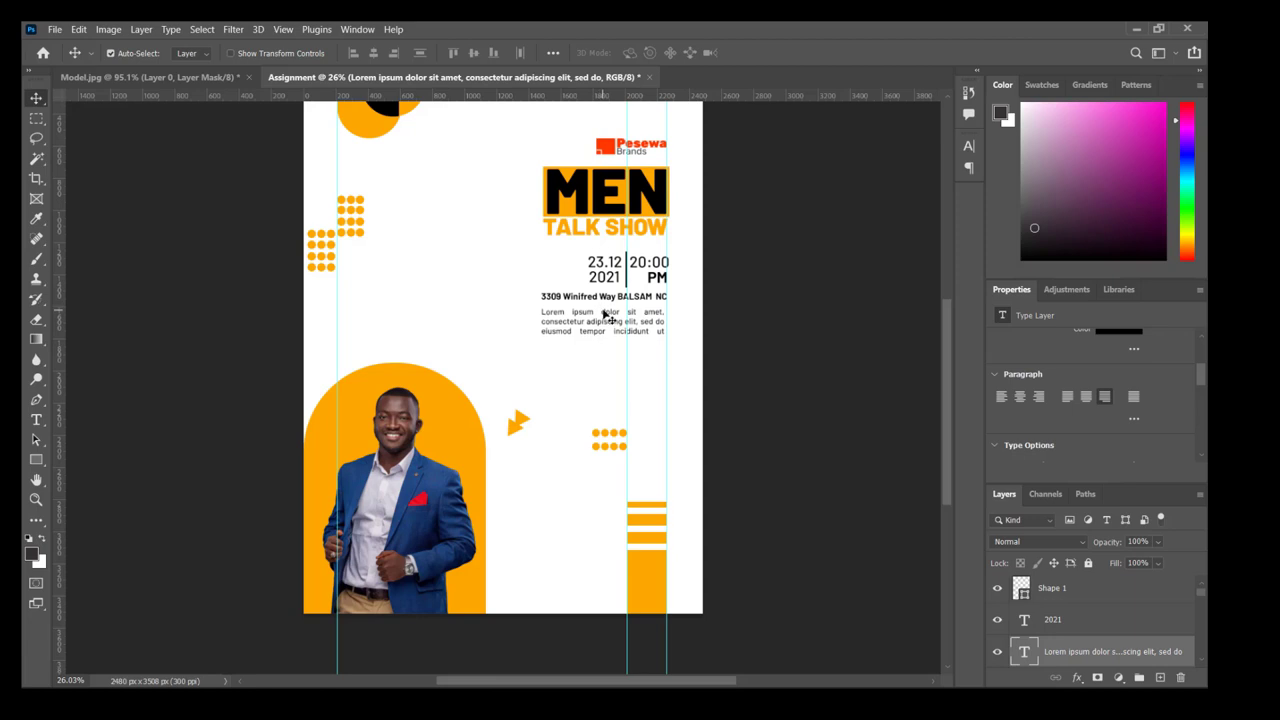
key("shift+Right")
key("Up")
key("Up")
key("Up")
key("Up")
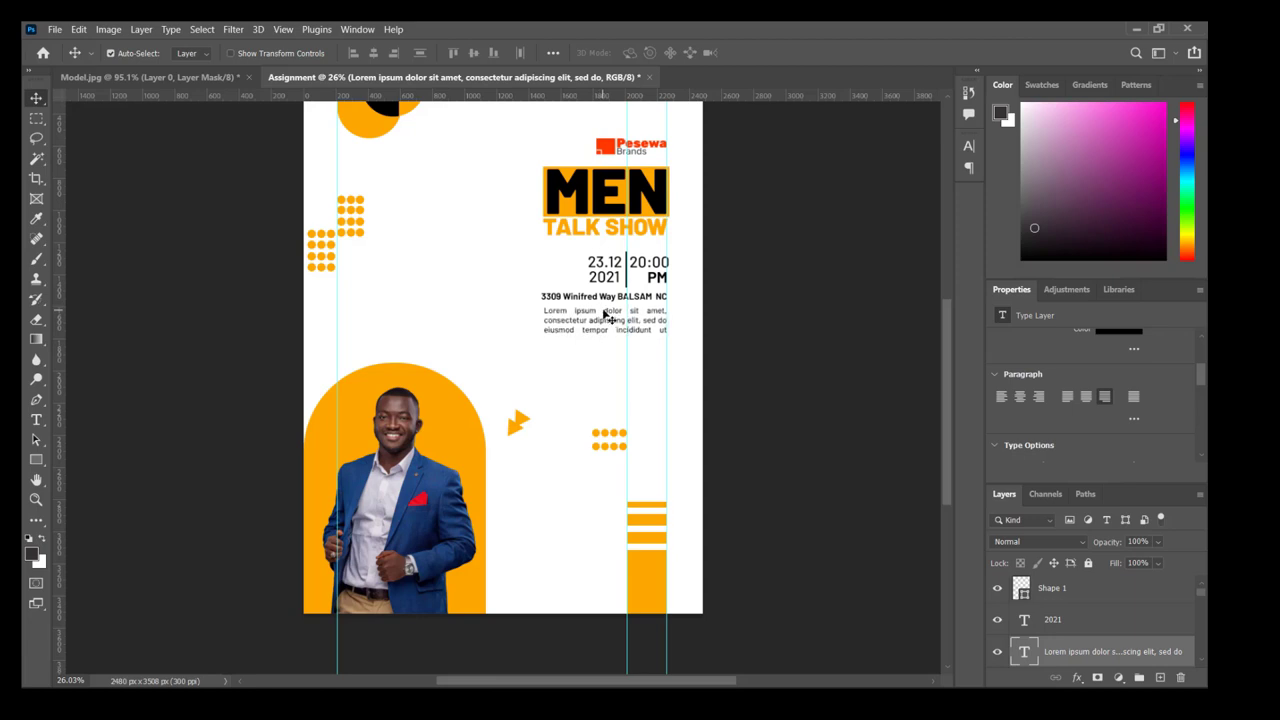
key("Down")
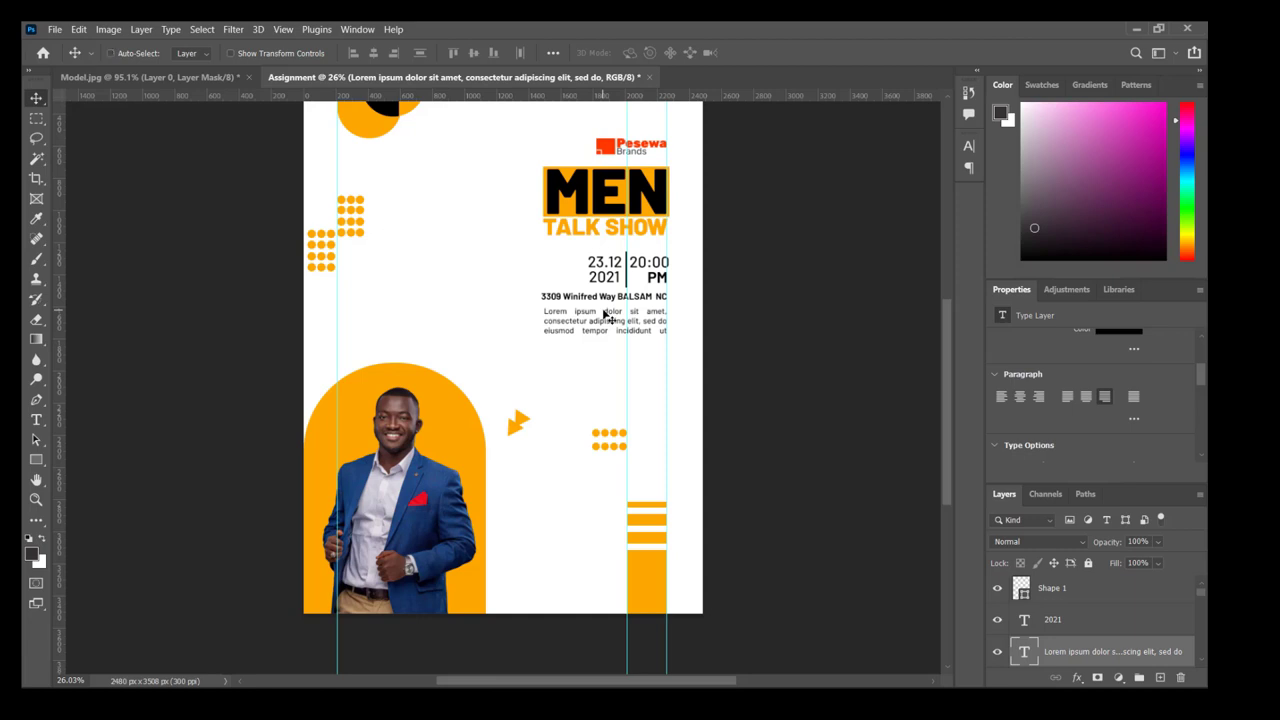
key("ctrl+t")
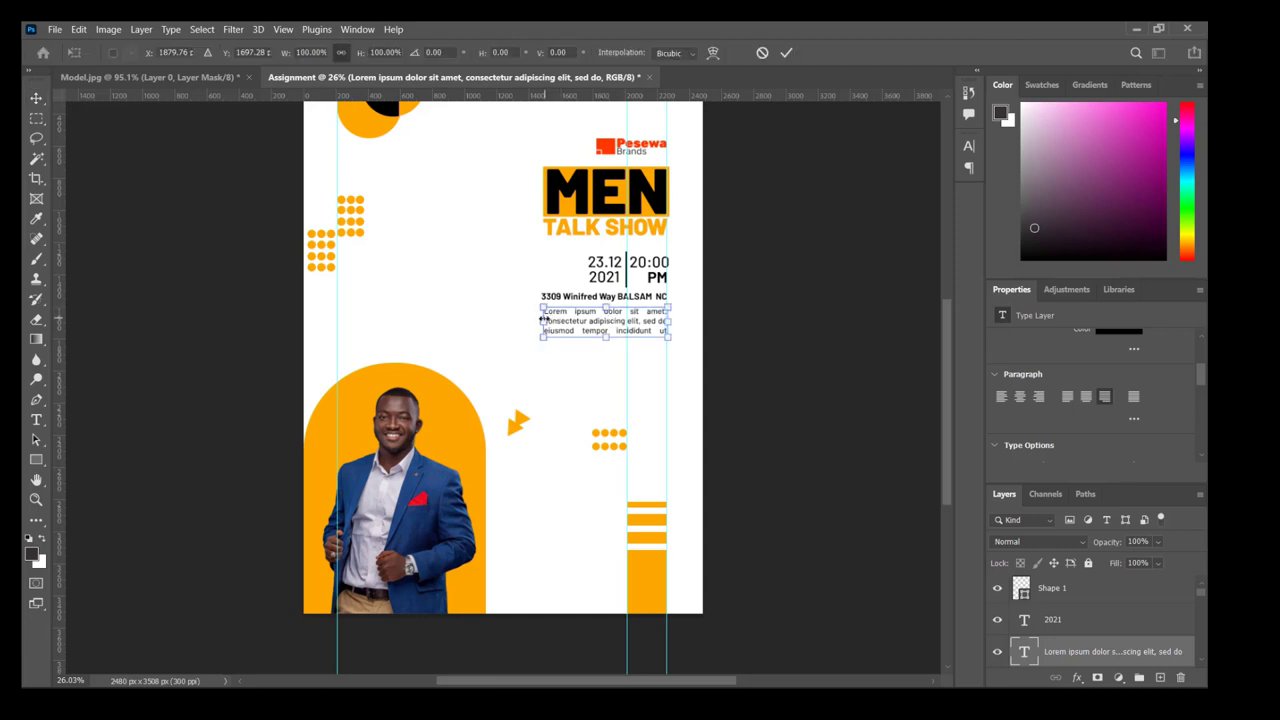
left_click_drag(542, 319, 540, 319)
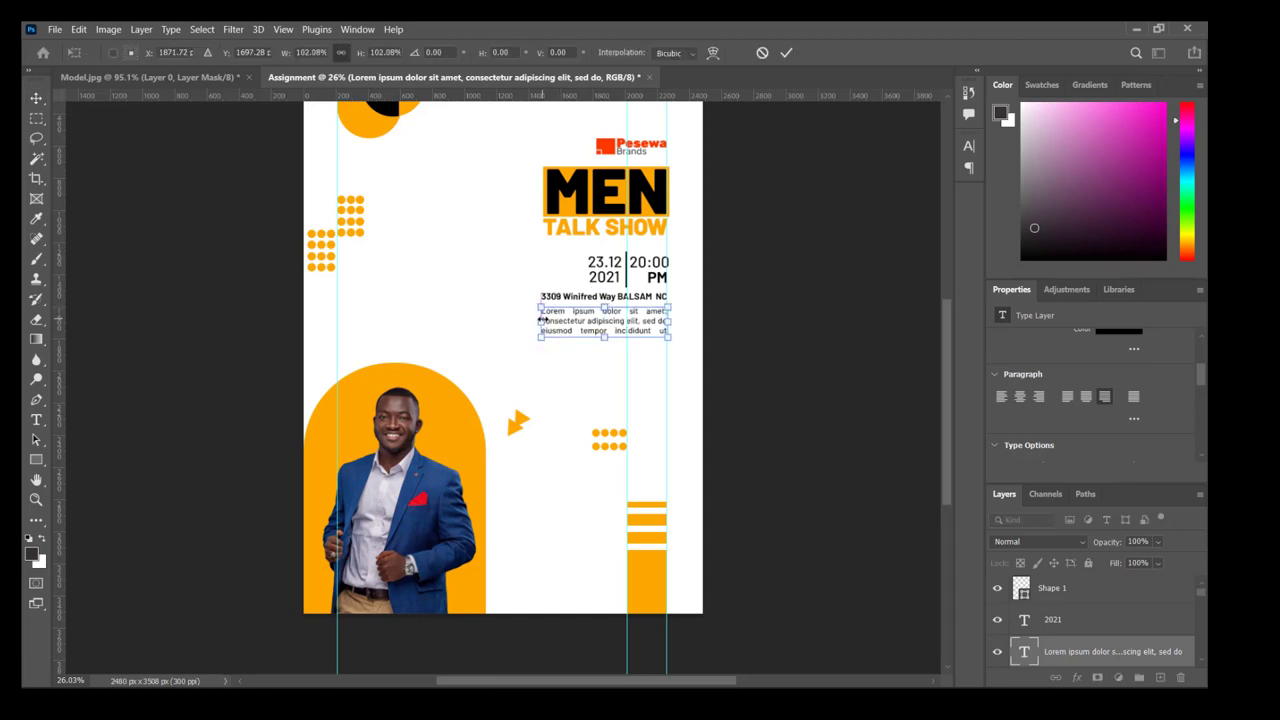
key("Return")
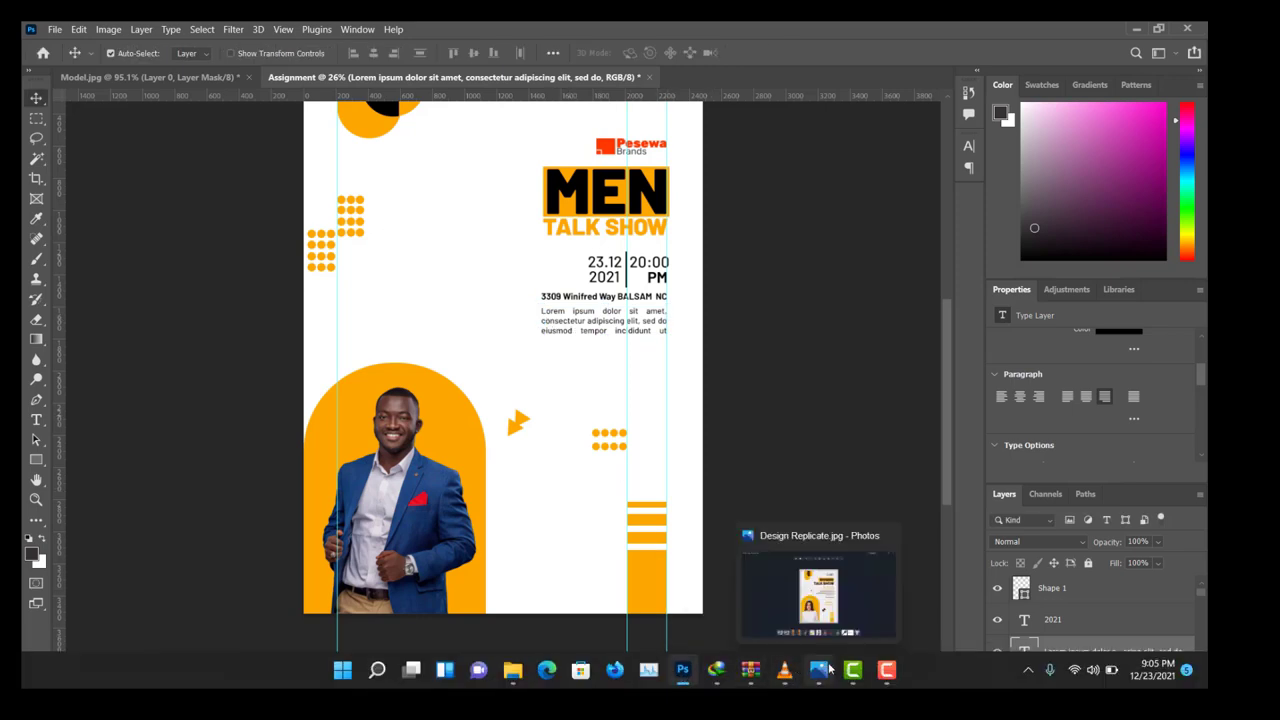
left_click(826, 669)
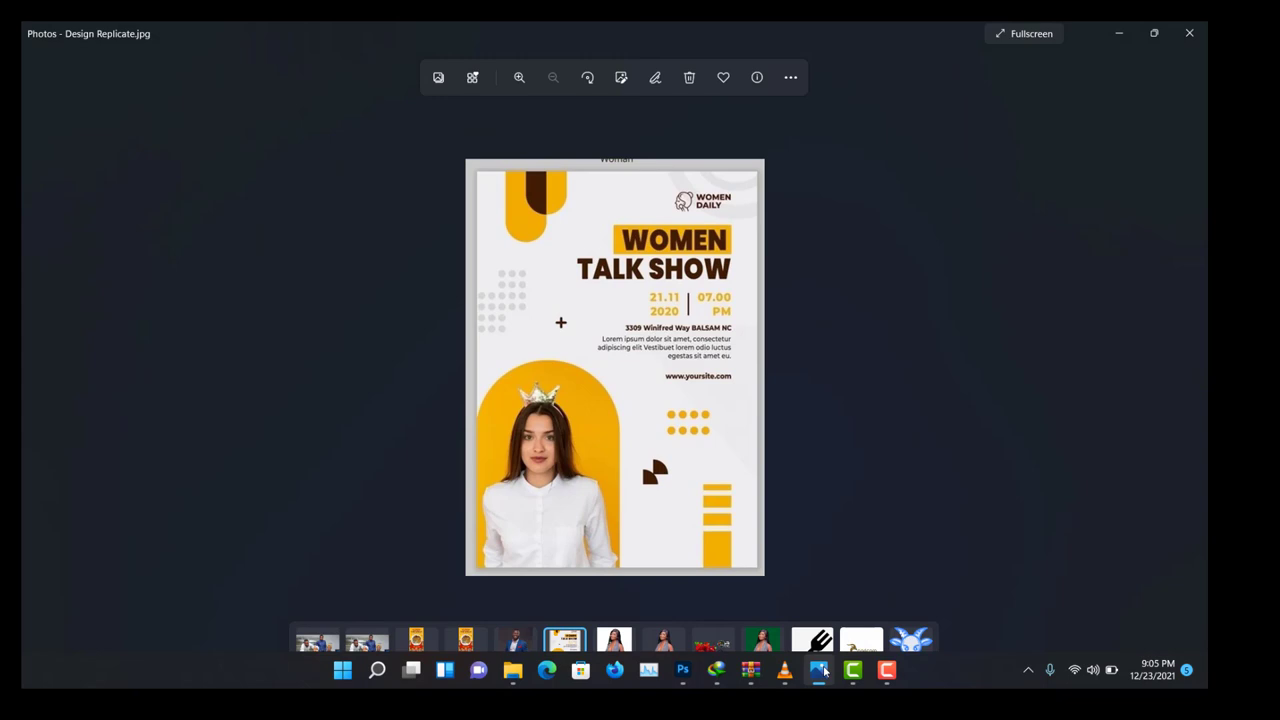
left_click(824, 670)
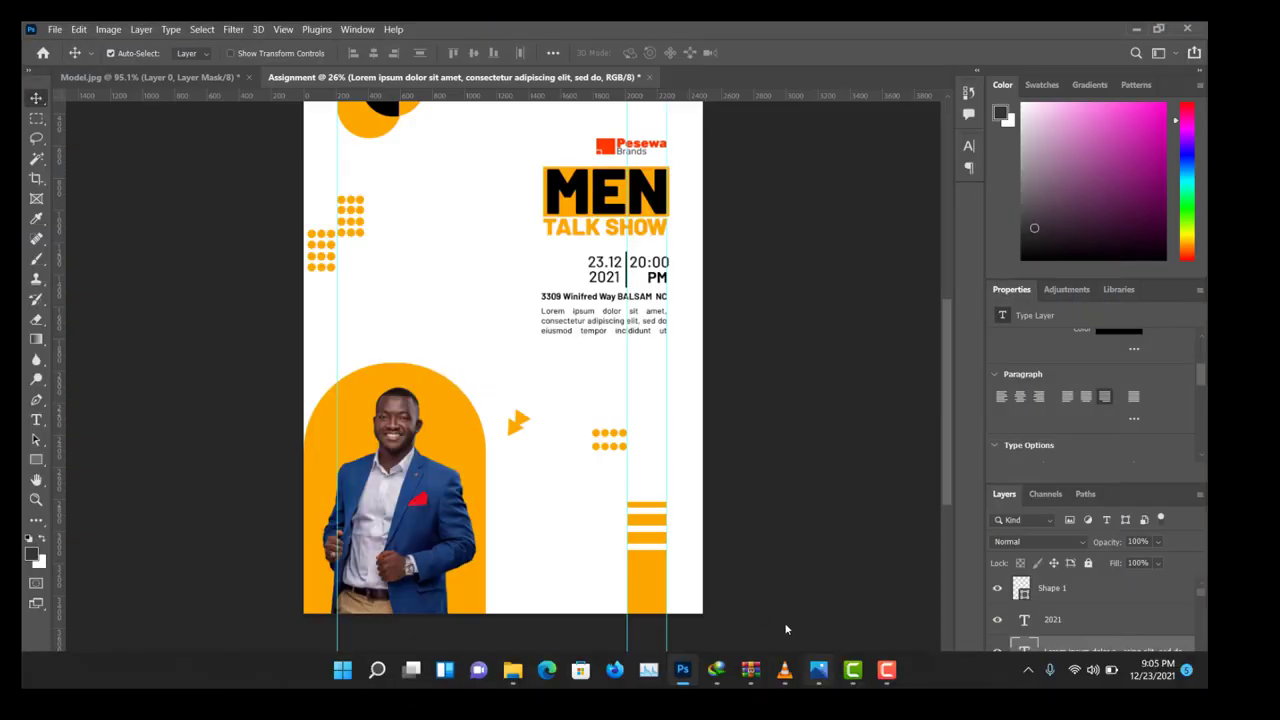
left_click(588, 302)
left_click_drag(588, 302, 591, 363, "alt")
double_click(591, 363)
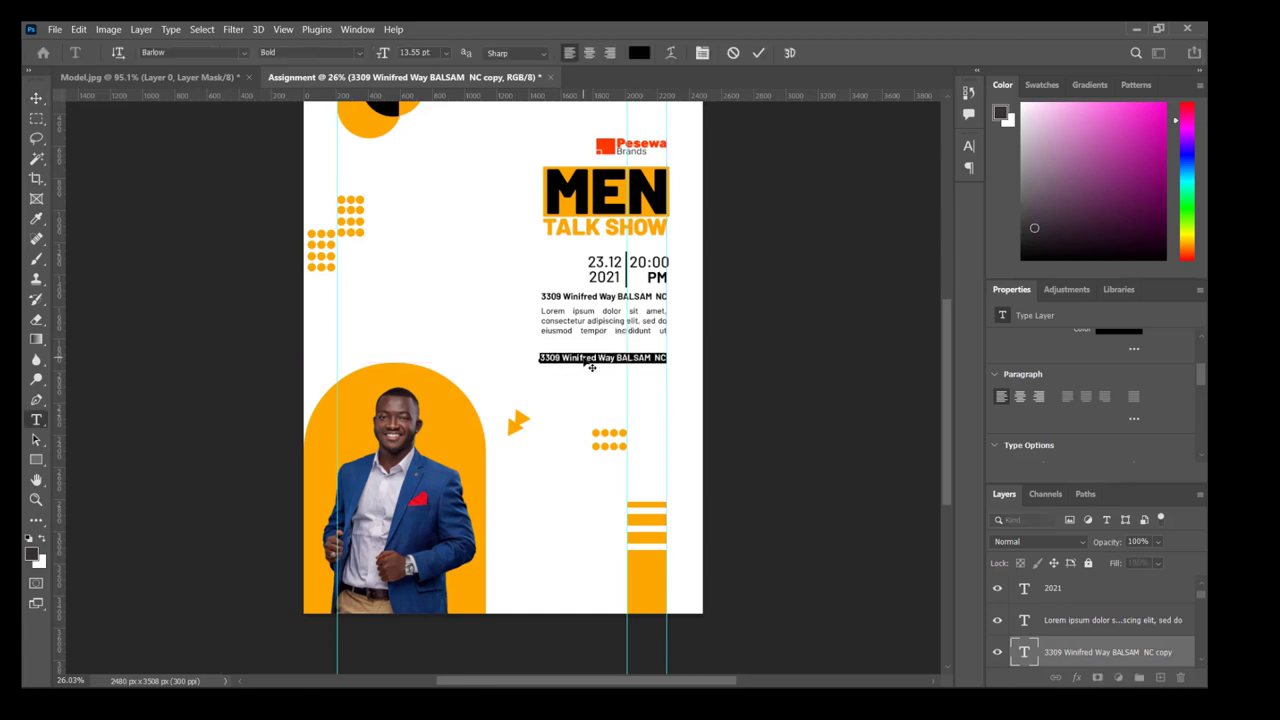
type("www")
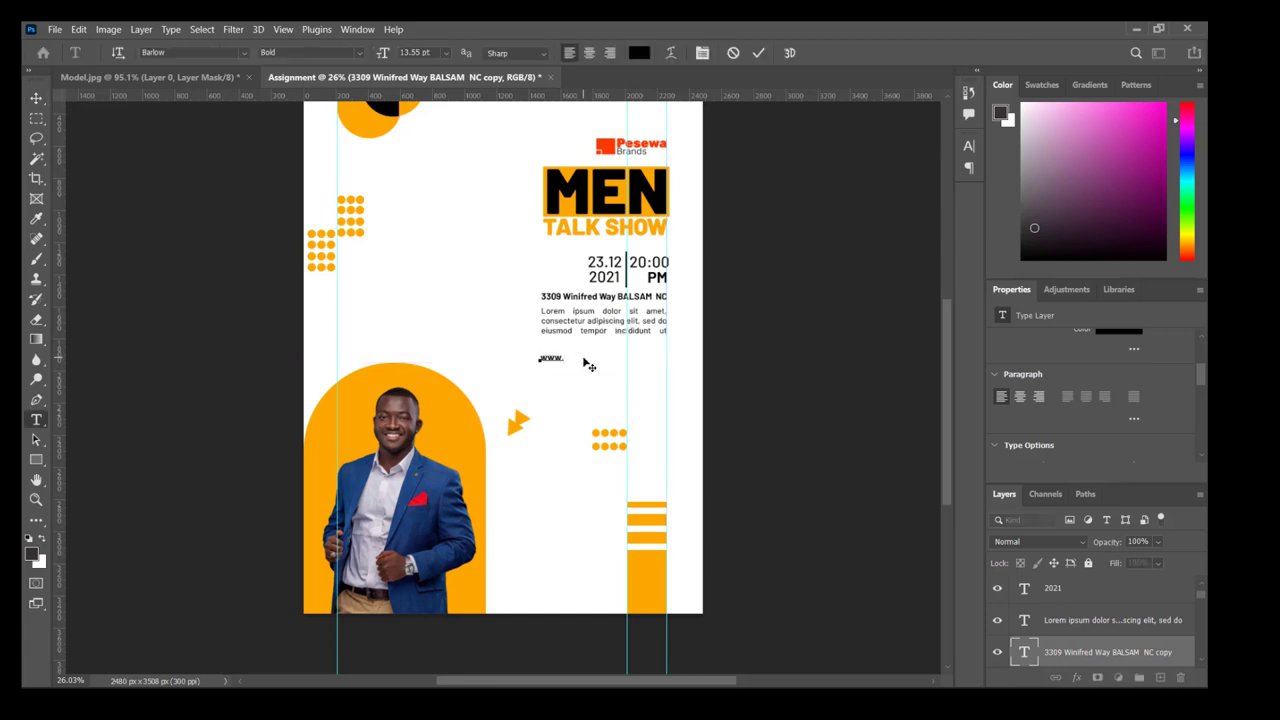
type(".pesewabrands.com")
left_click(36, 97)
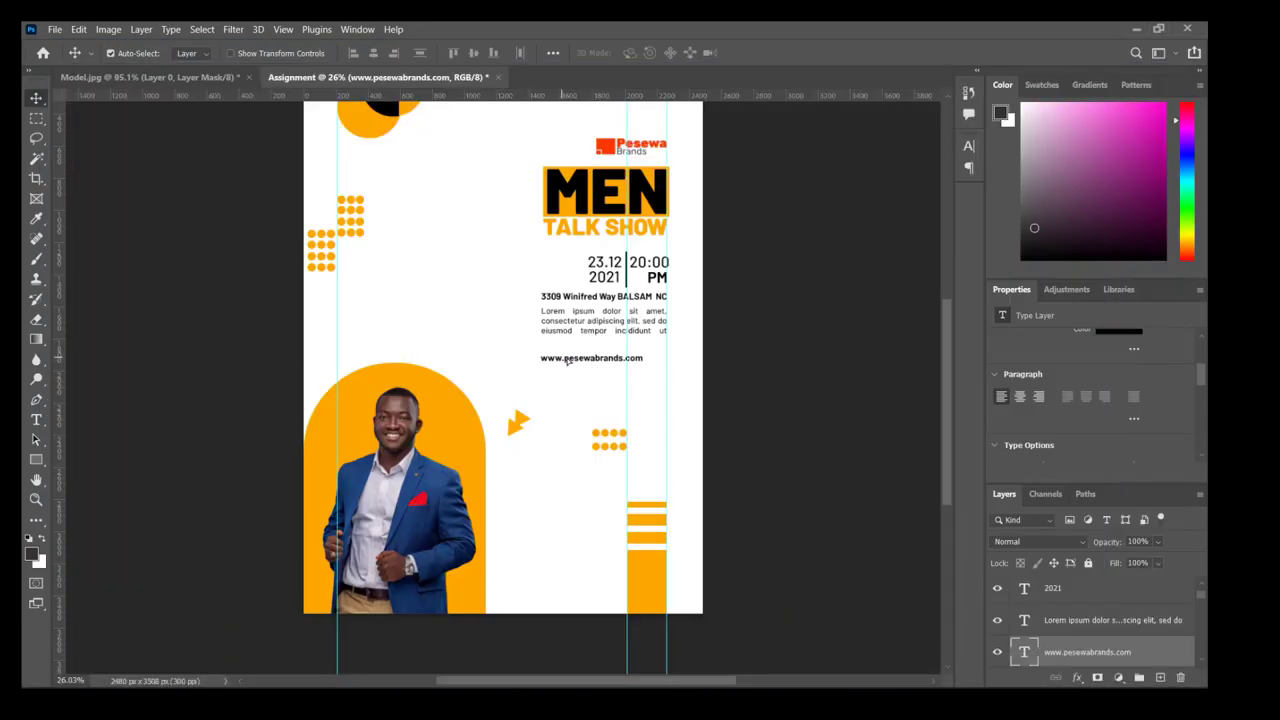
left_click_drag(563, 359, 619, 358)
double_click(601, 299)
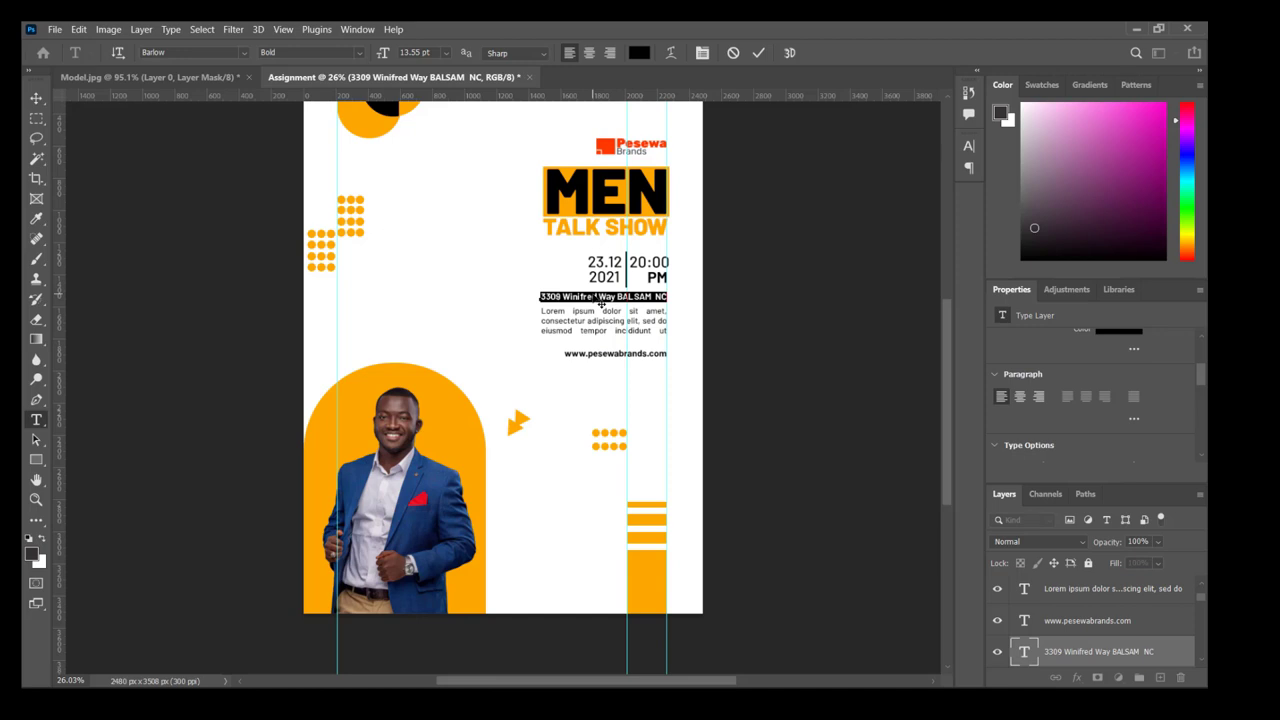
Replace the venue line with 'Gurugu Road - Tamale.' and shift it right into alignment.
key("BackSpace")
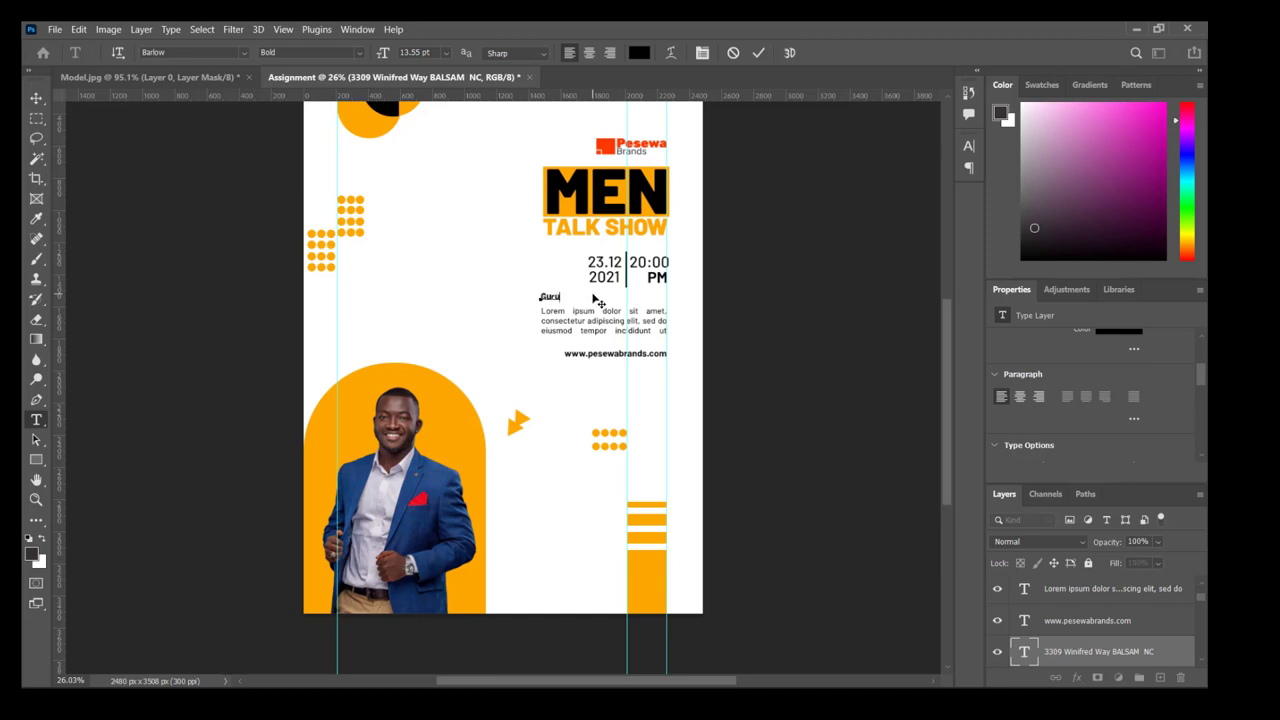
type("Gurugu Road - Ta")
type("male")
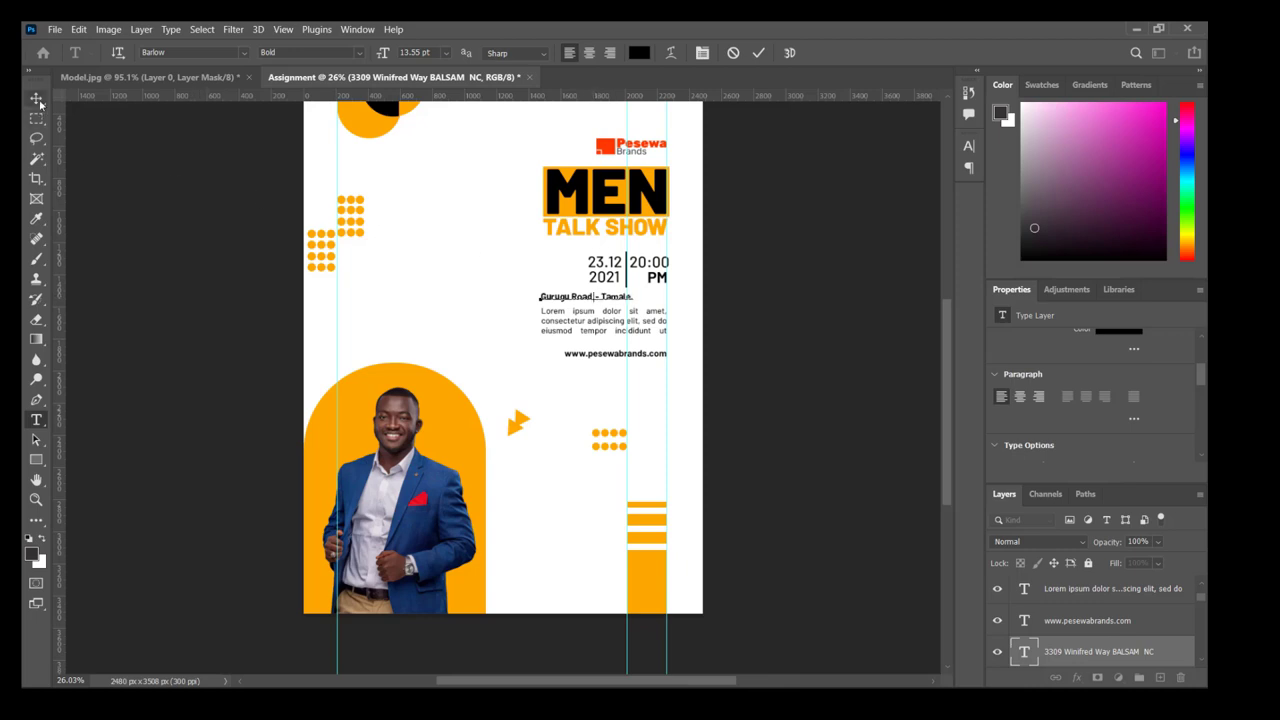
key("ctrl+Return")
key("v")
left_click_drag(577, 297, 608, 332)
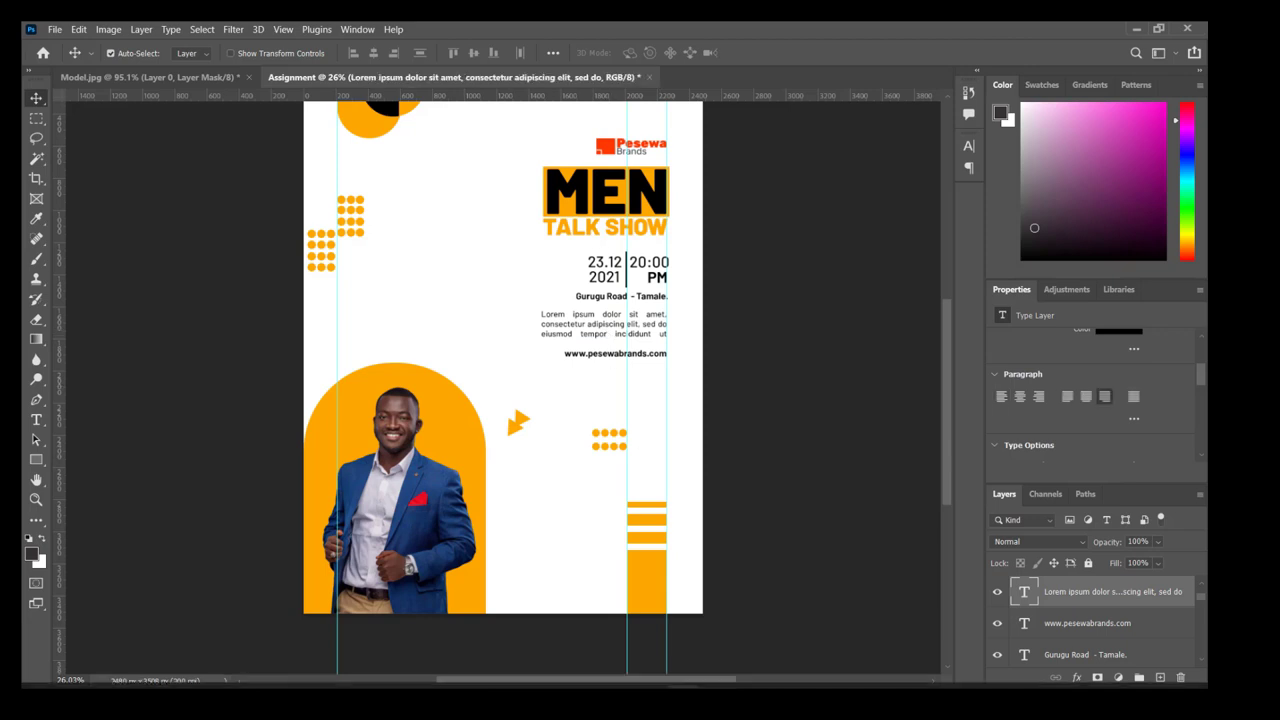
mouse_move(650, 680)
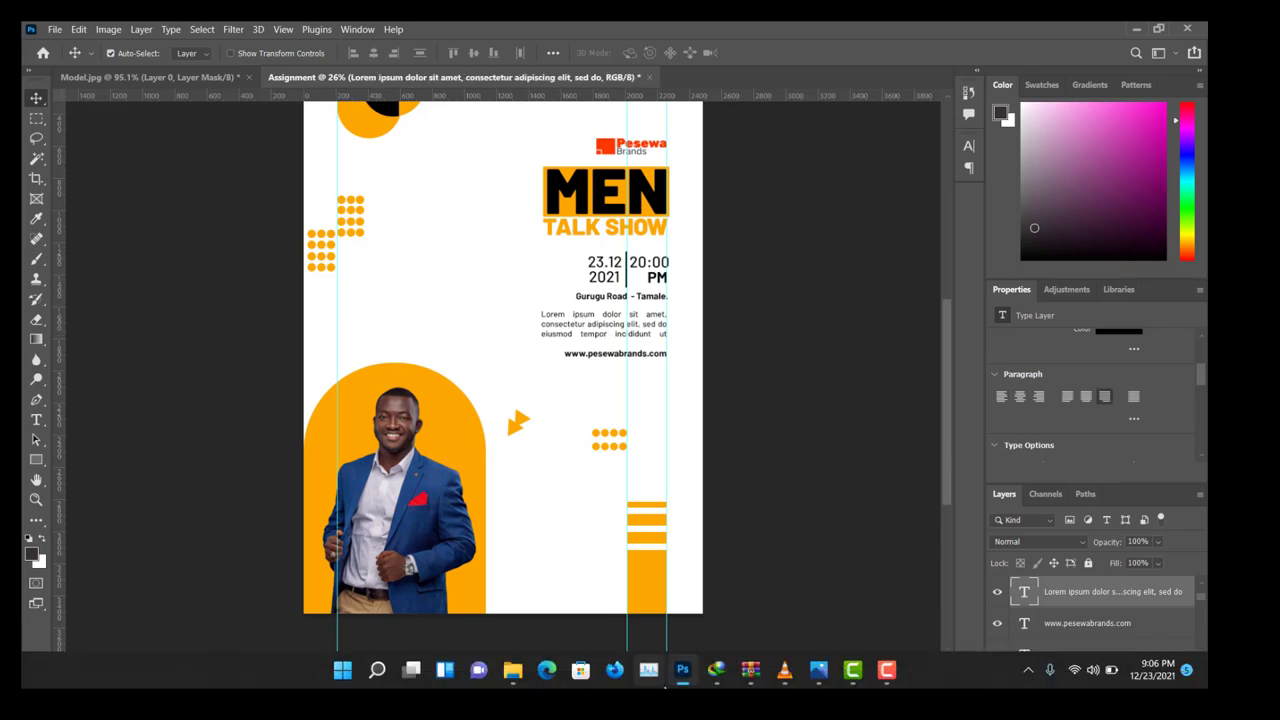
left_click(817, 670)
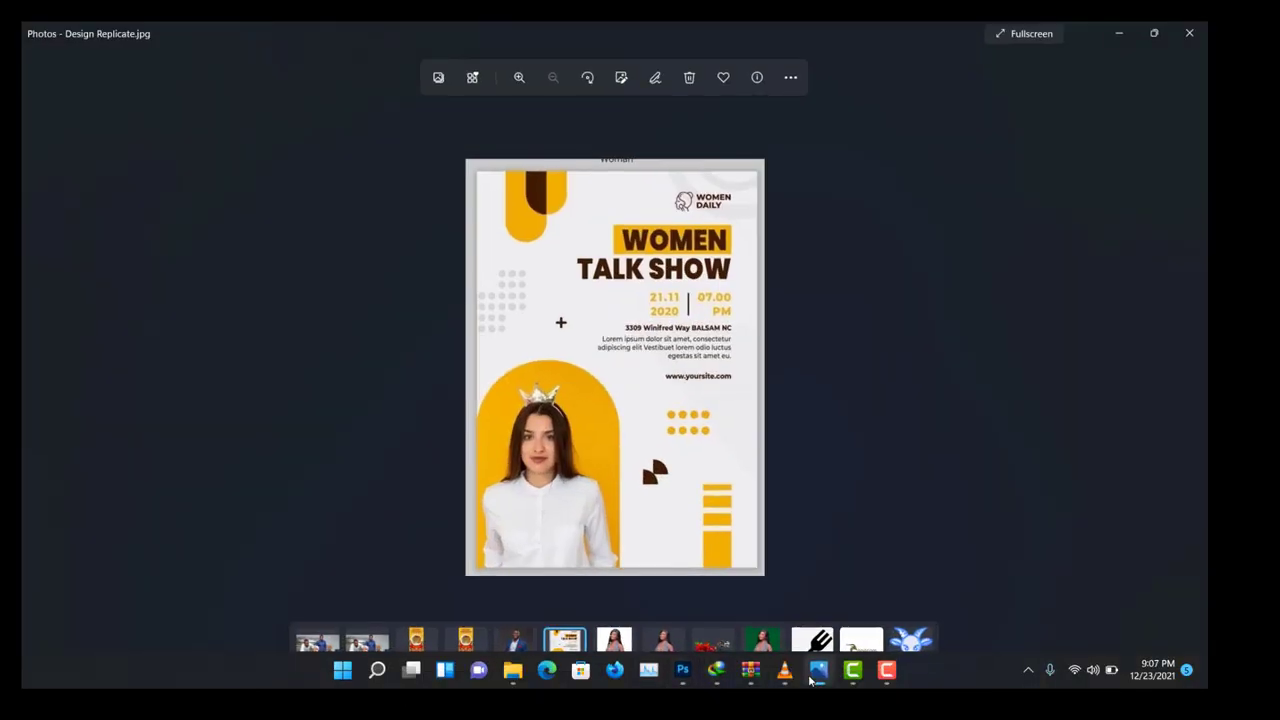
left_click(817, 670)
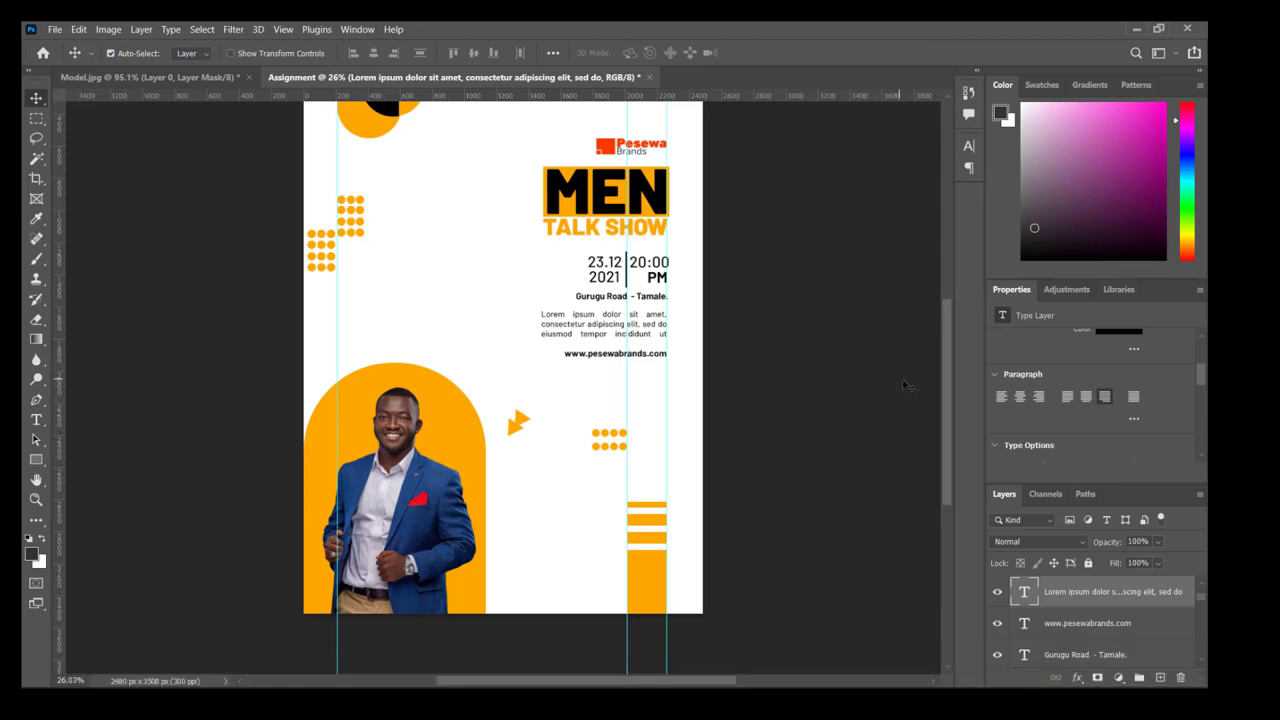
scroll(925, 395, "up", 2)
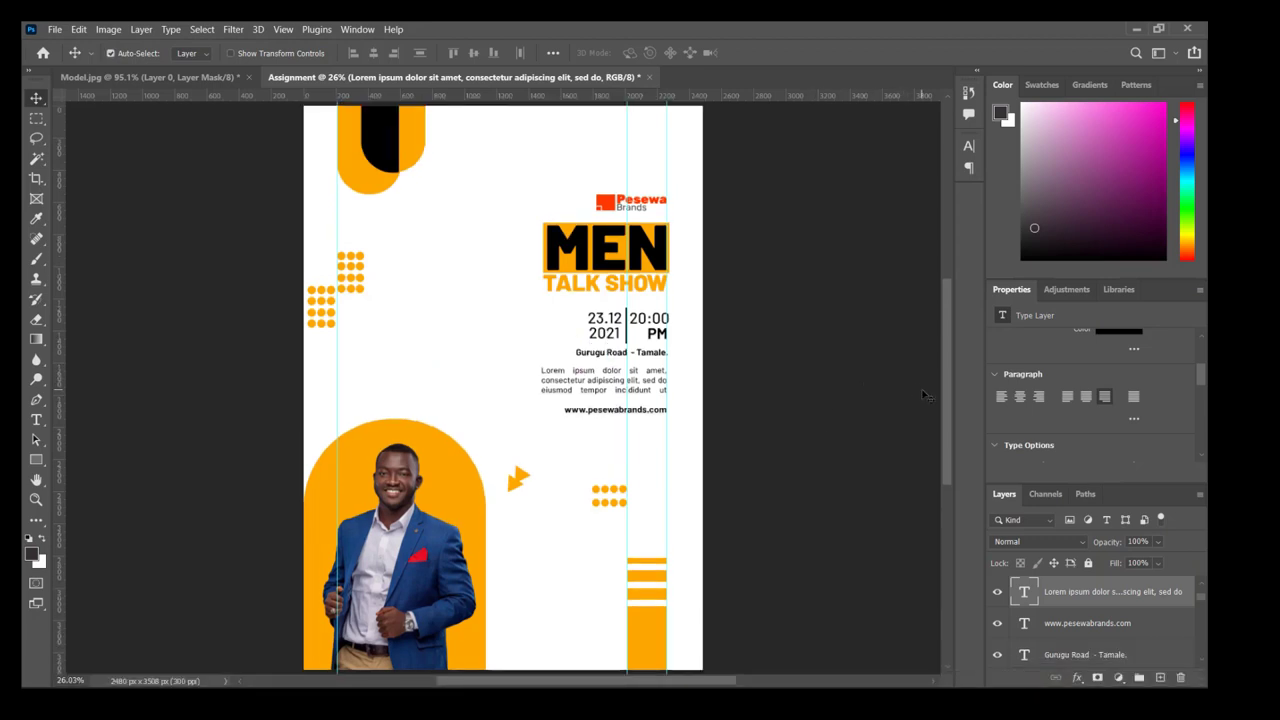
mouse_move(810, 678)
left_click(816, 675)
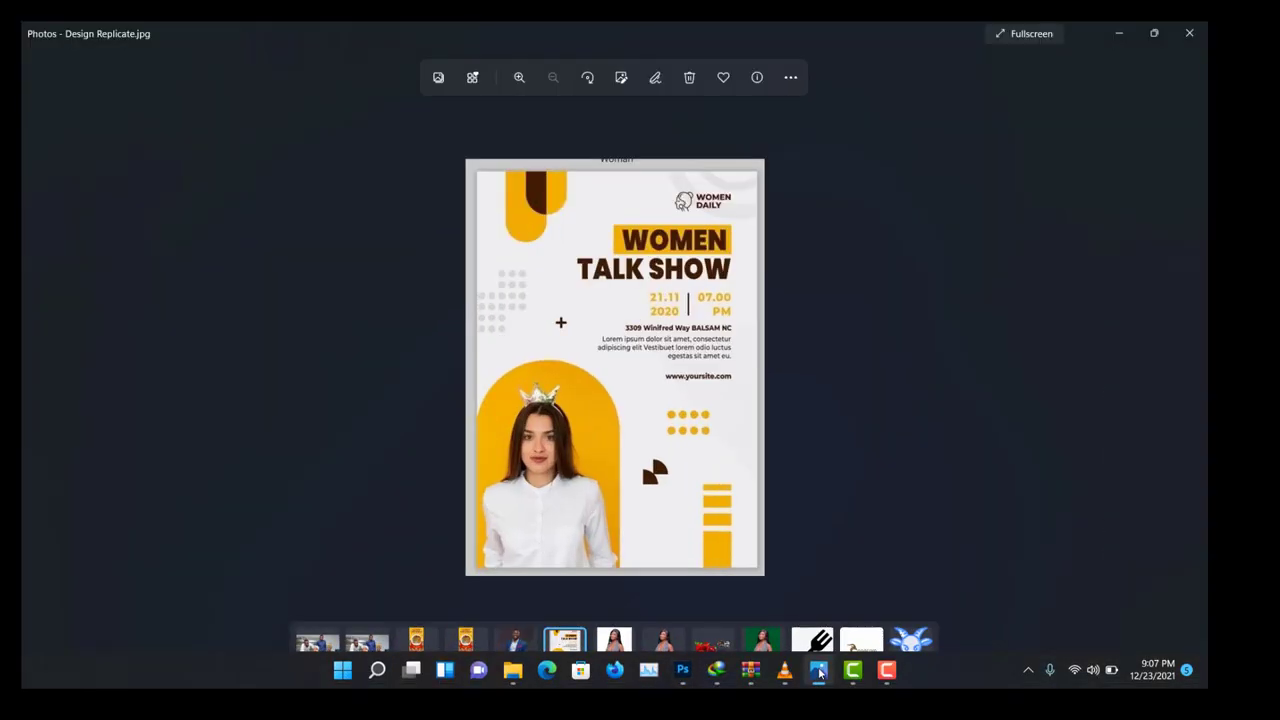
left_click(819, 674)
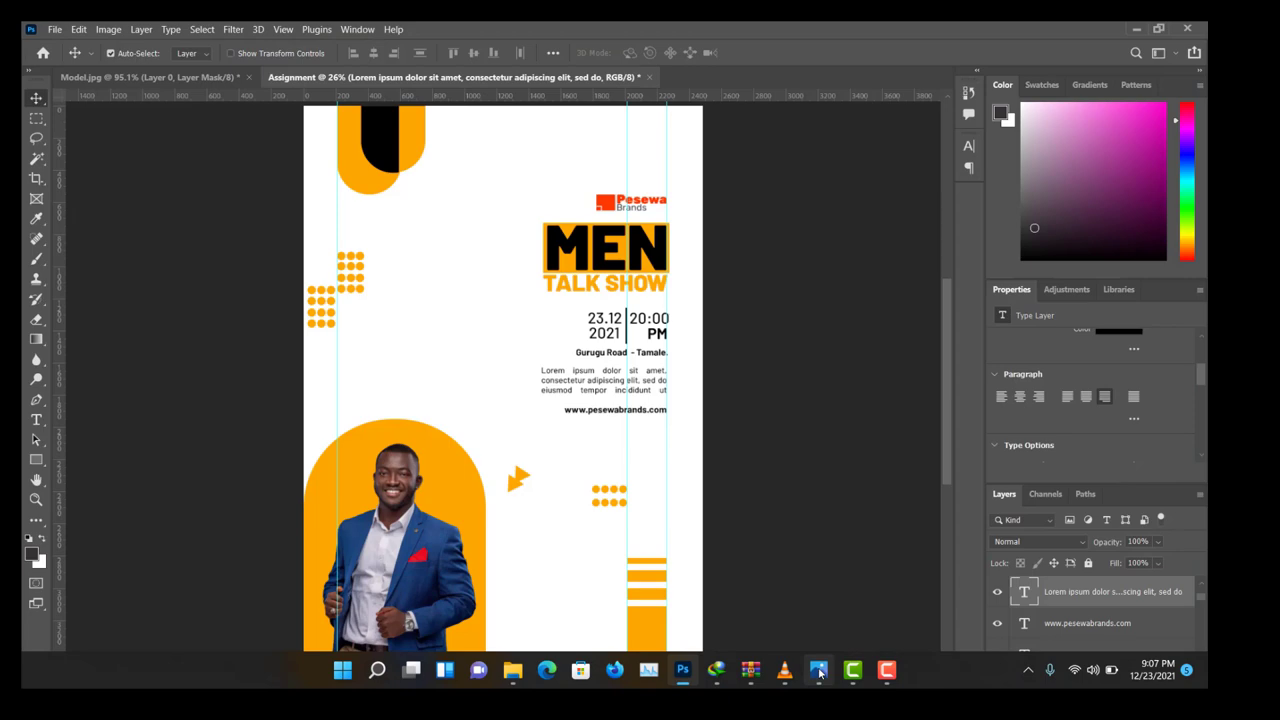
left_click(819, 674)
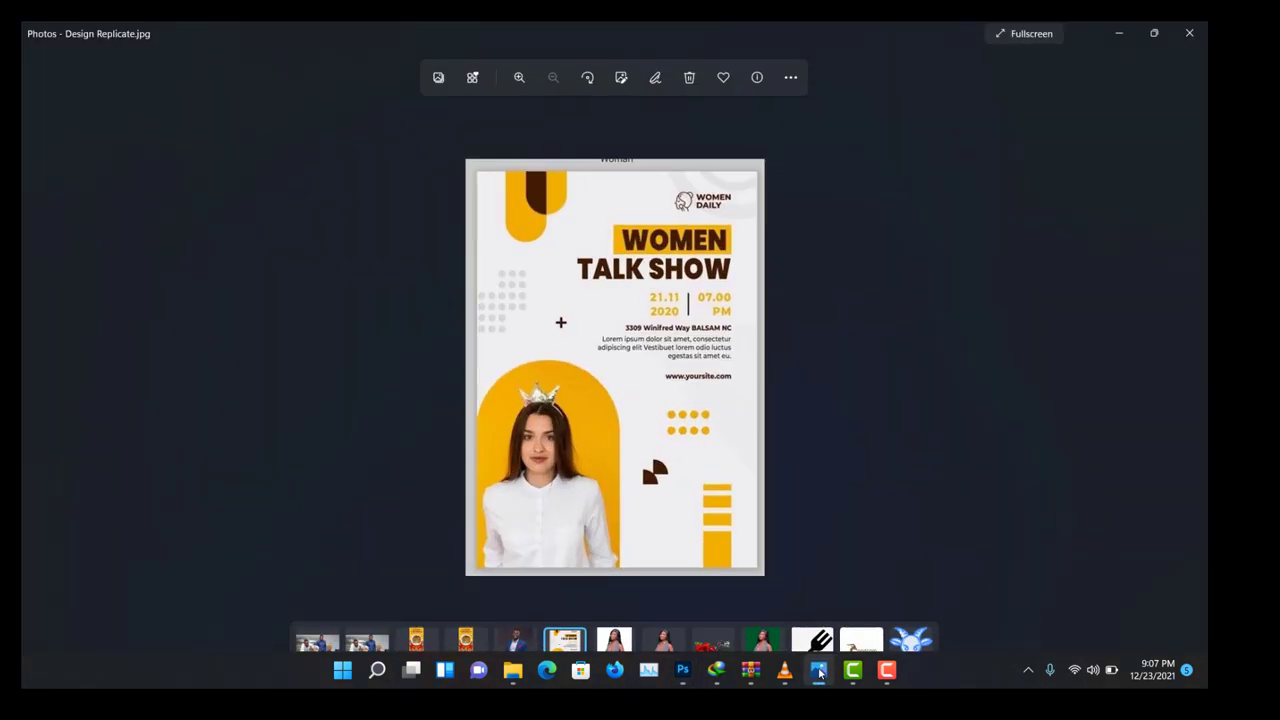
left_click(819, 674)
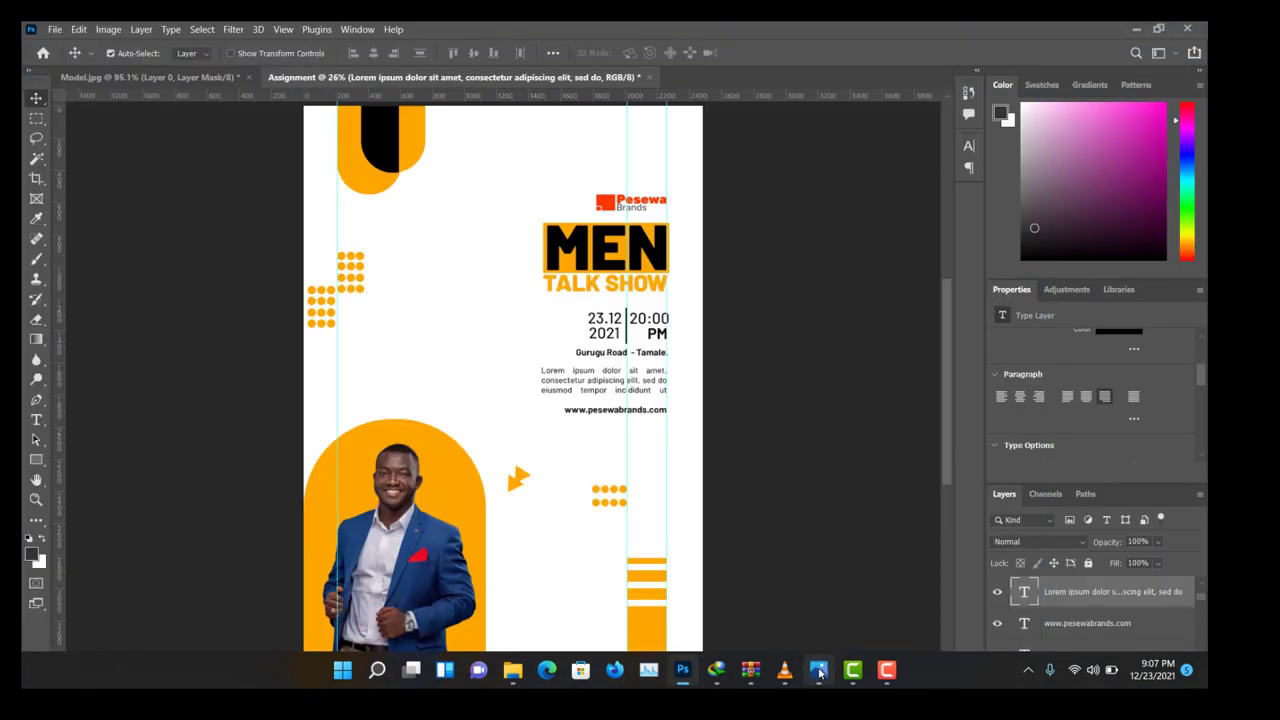
left_click(819, 674)
left_click(819, 672)
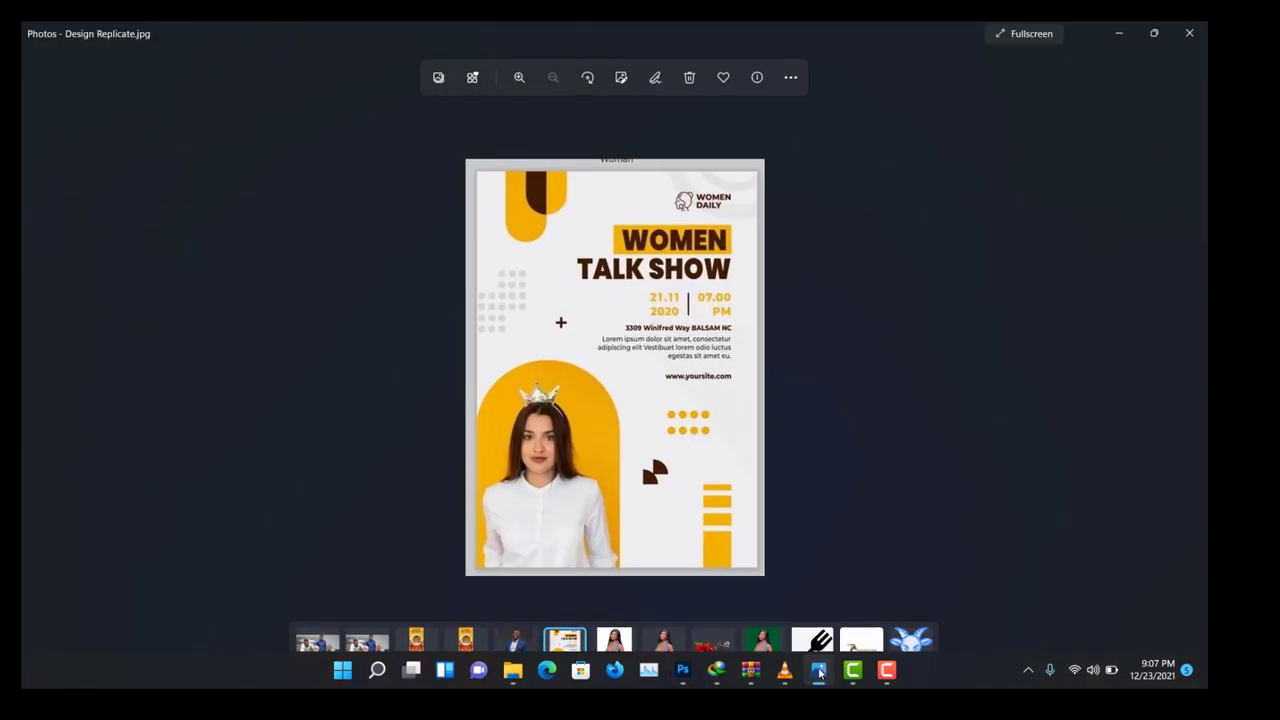
left_click(819, 674)
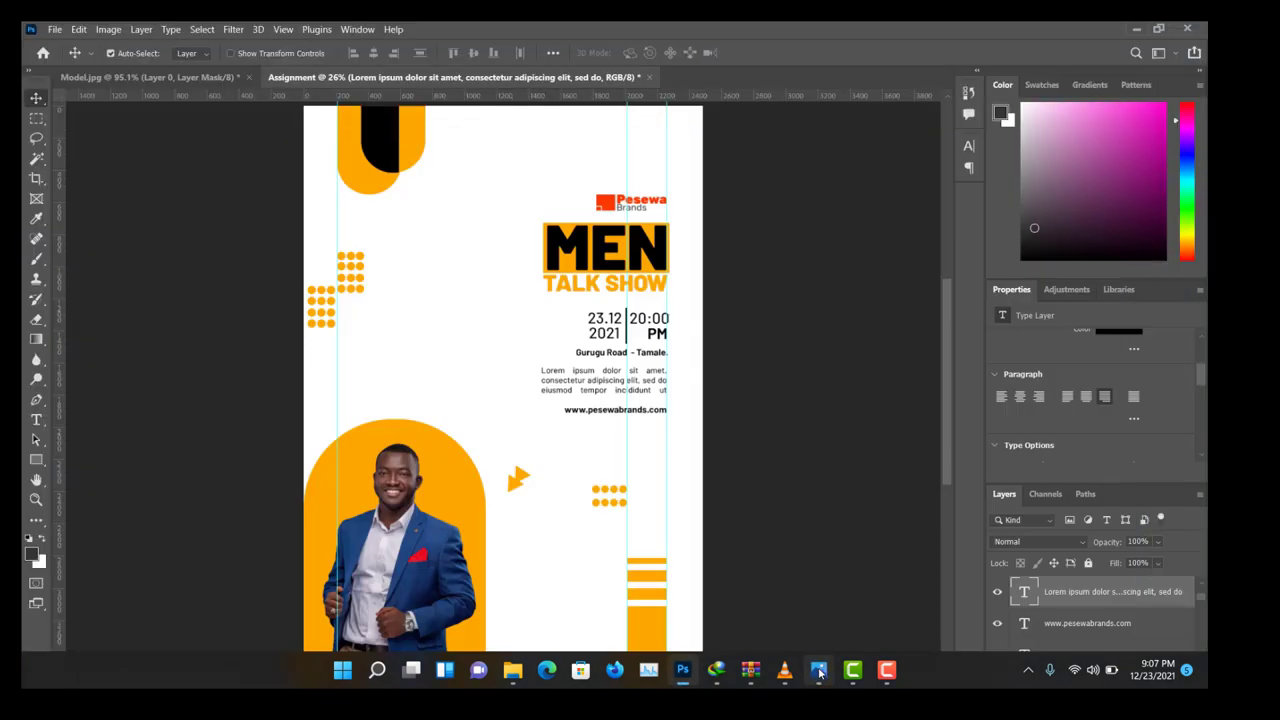
left_click(819, 674)
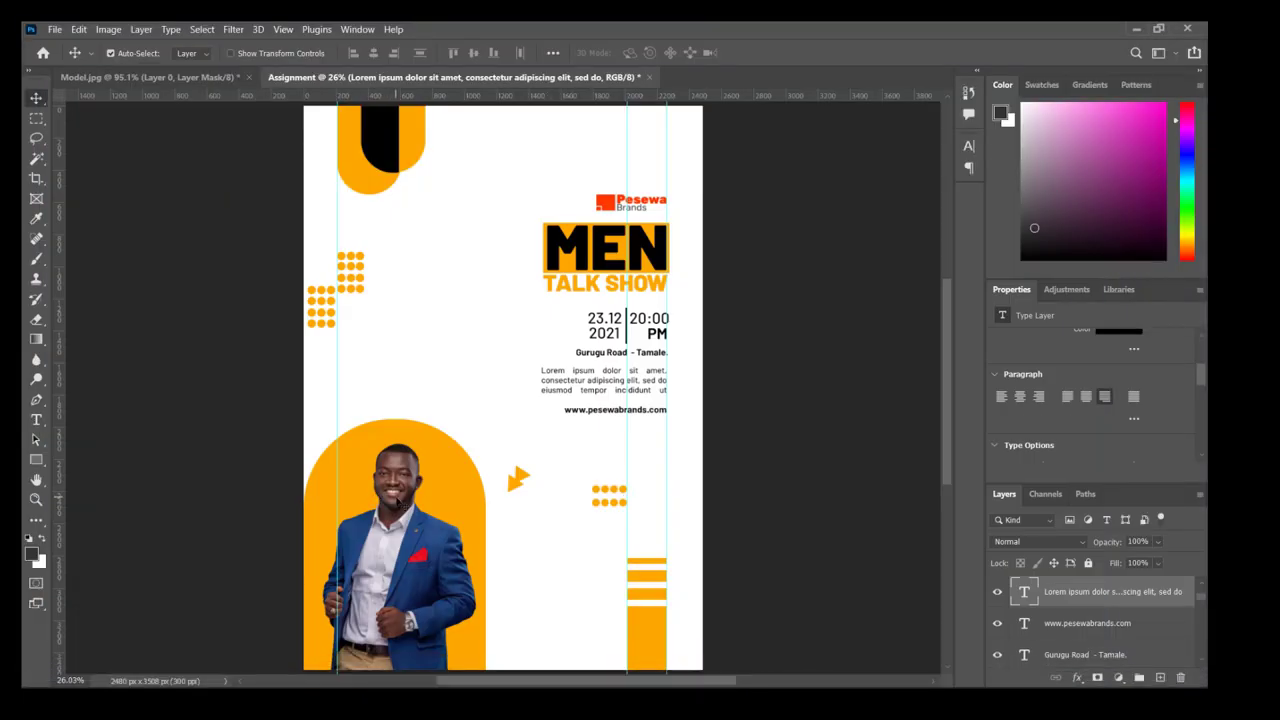
left_click(434, 490)
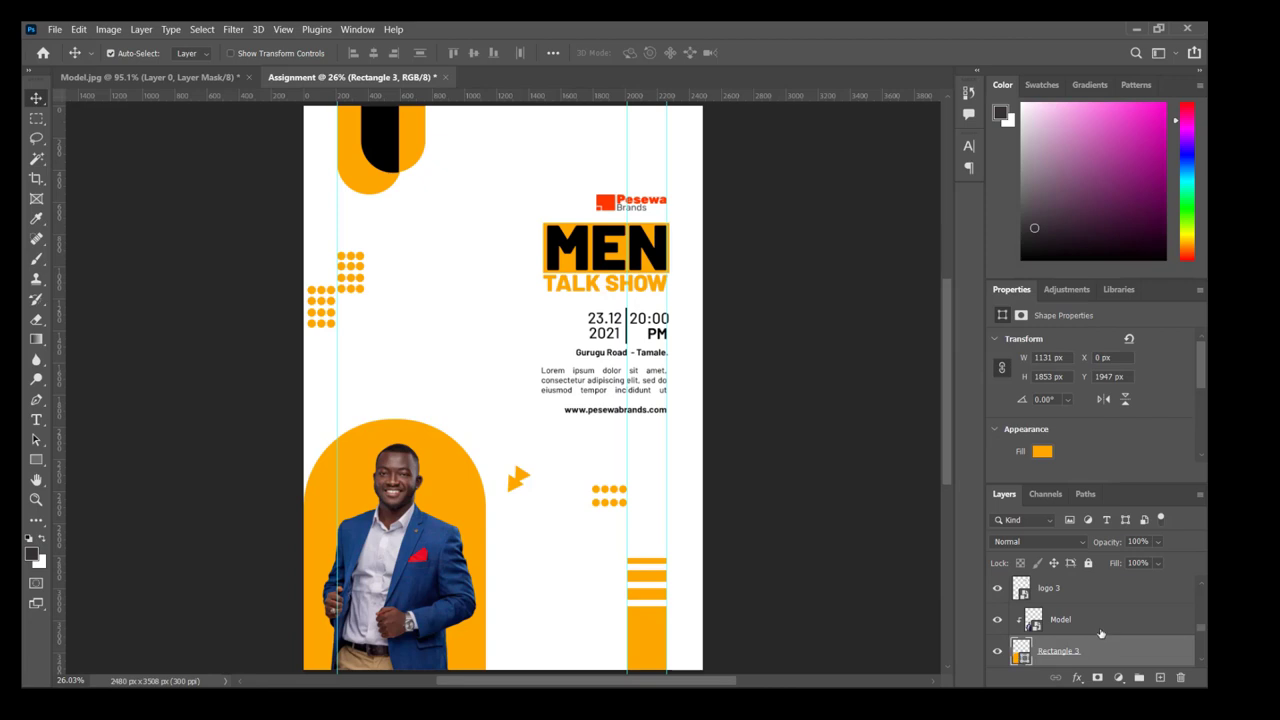
key("ctrl")
left_click(1077, 630, "ctrl")
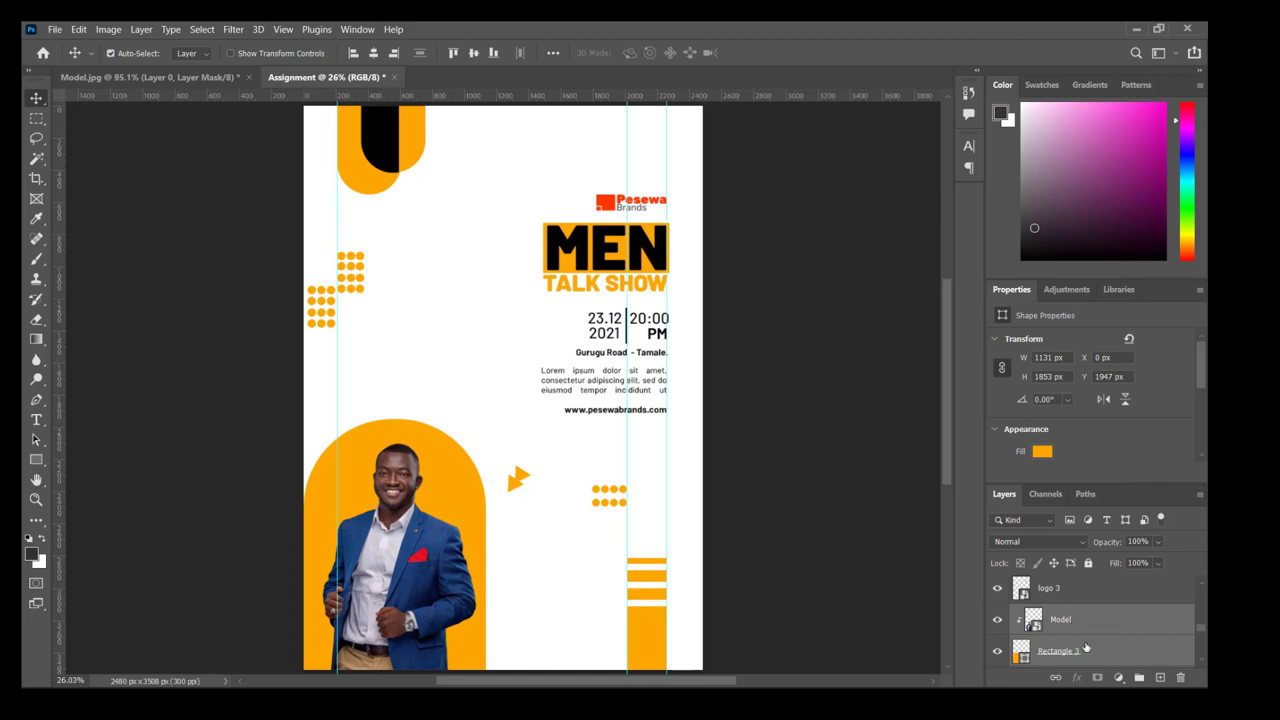
Scale the orange arch and model photo up together to about 120%.
key("ctrl+t")
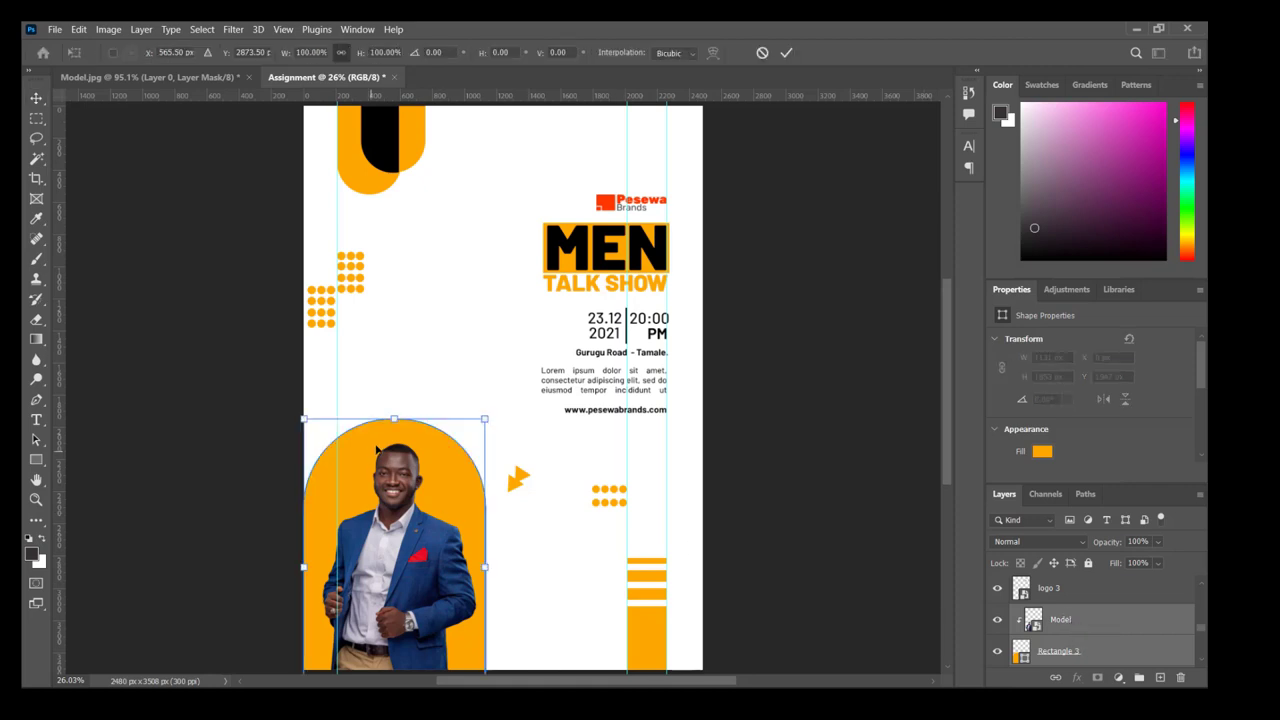
left_click_drag(394, 419, 397, 357)
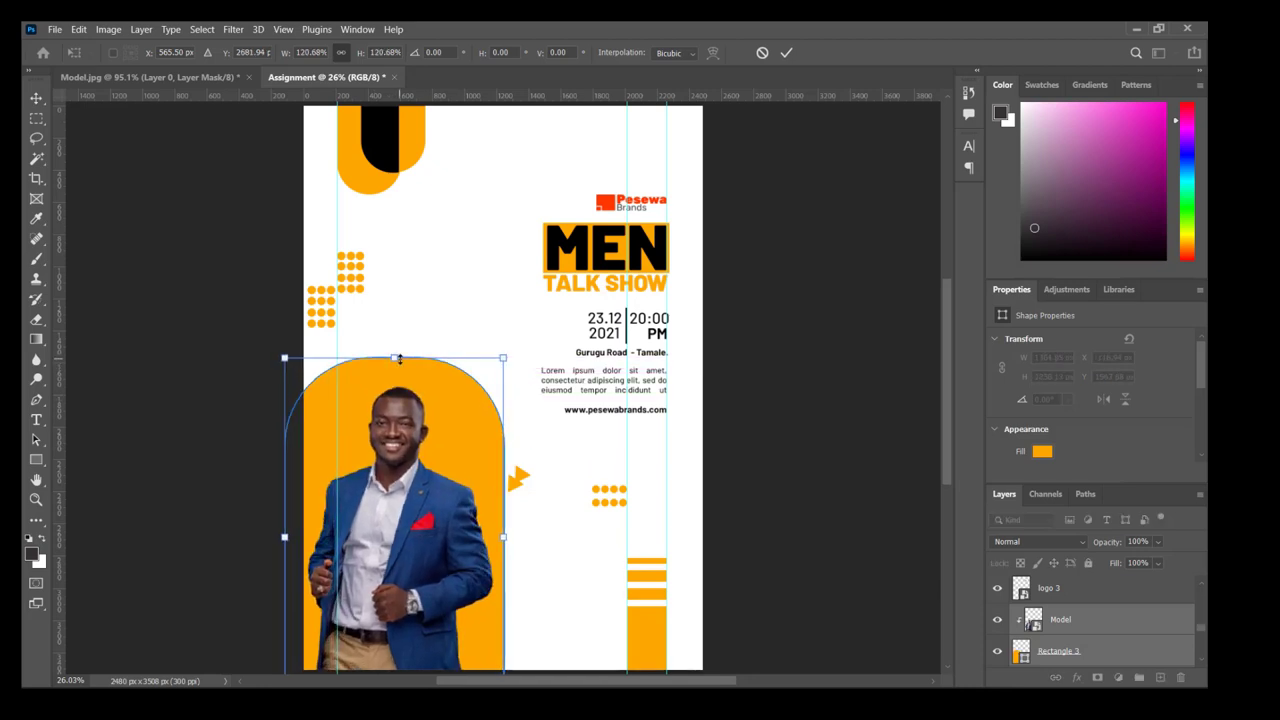
key("Return")
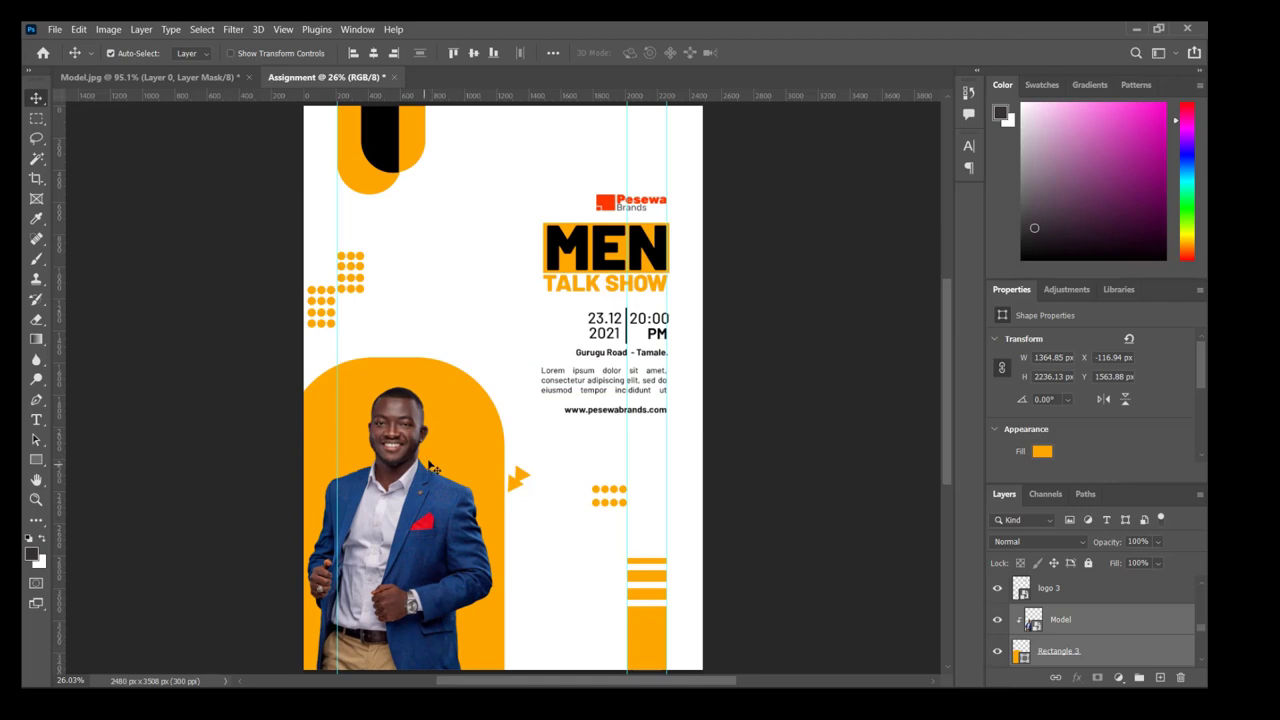
left_click(1066, 660)
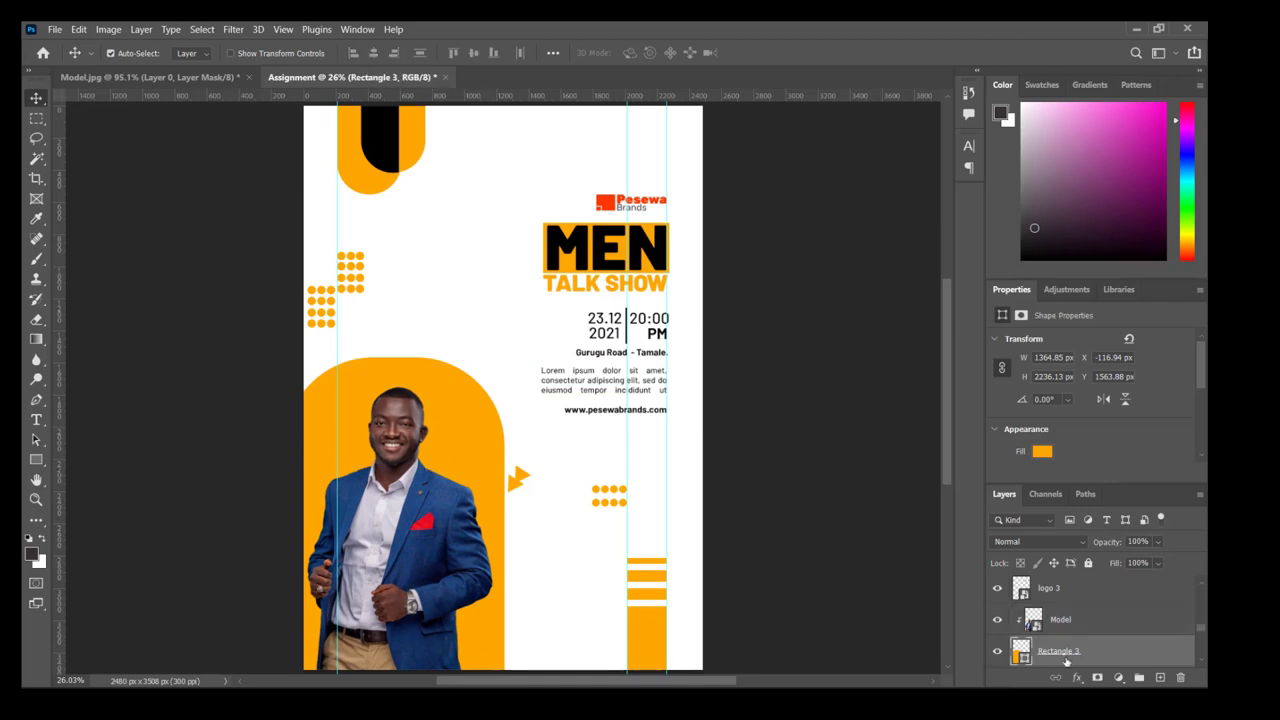
scroll(1100, 410, "down", 3)
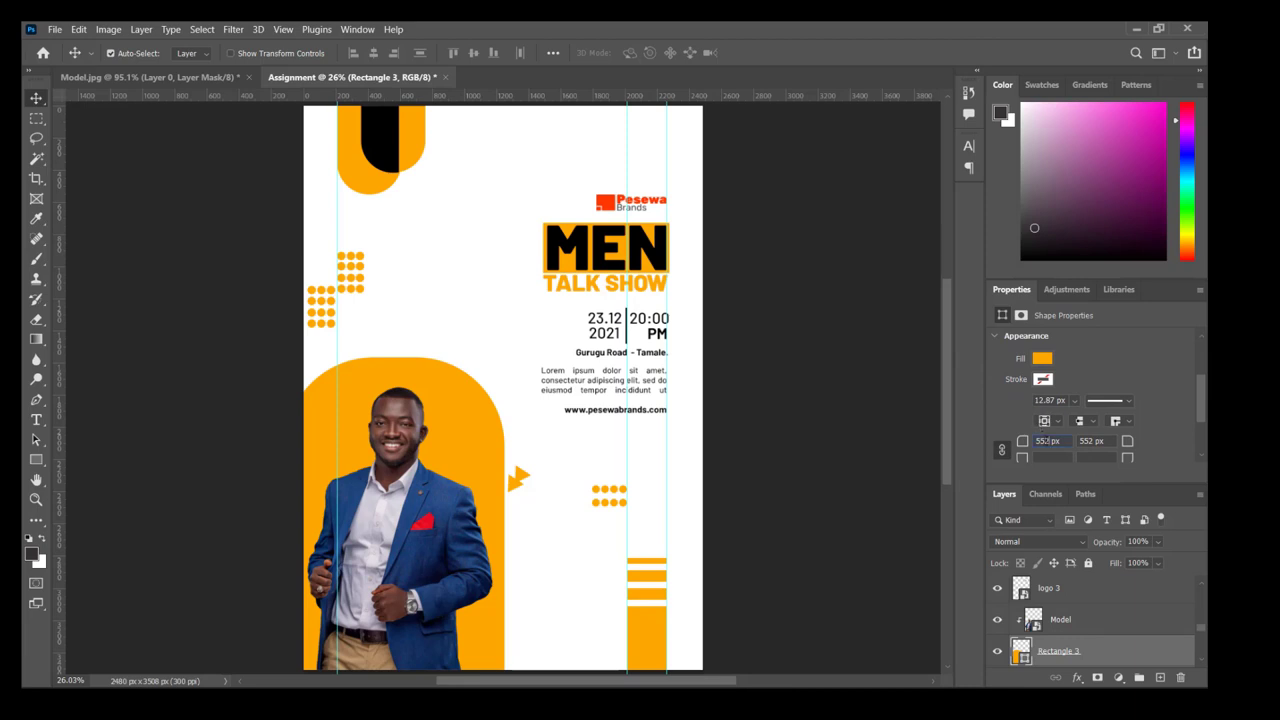
Set both top corner radii of the orange arch to 700 px for a fully rounded top.
left_click(1044, 440)
type("600")
key("Return")
key("Tab")
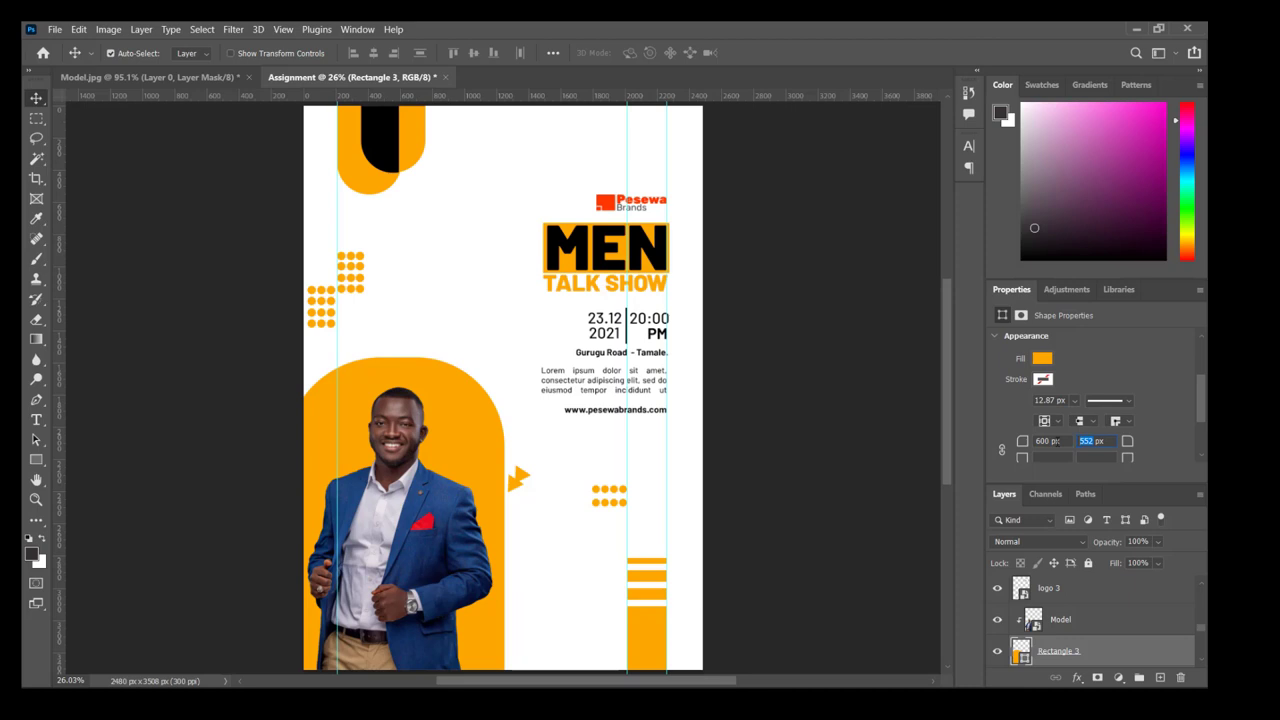
type("600")
key("shift+Tab")
type("700")
key("Tab")
type("700")
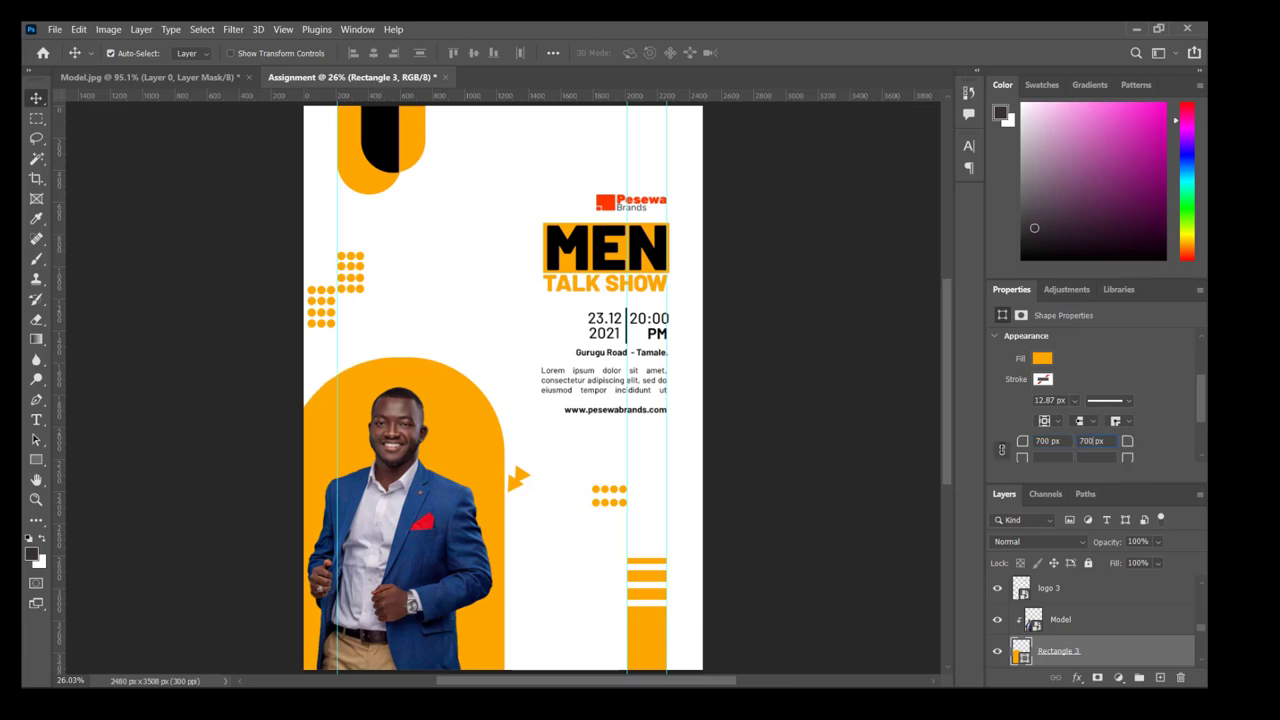
key("Return")
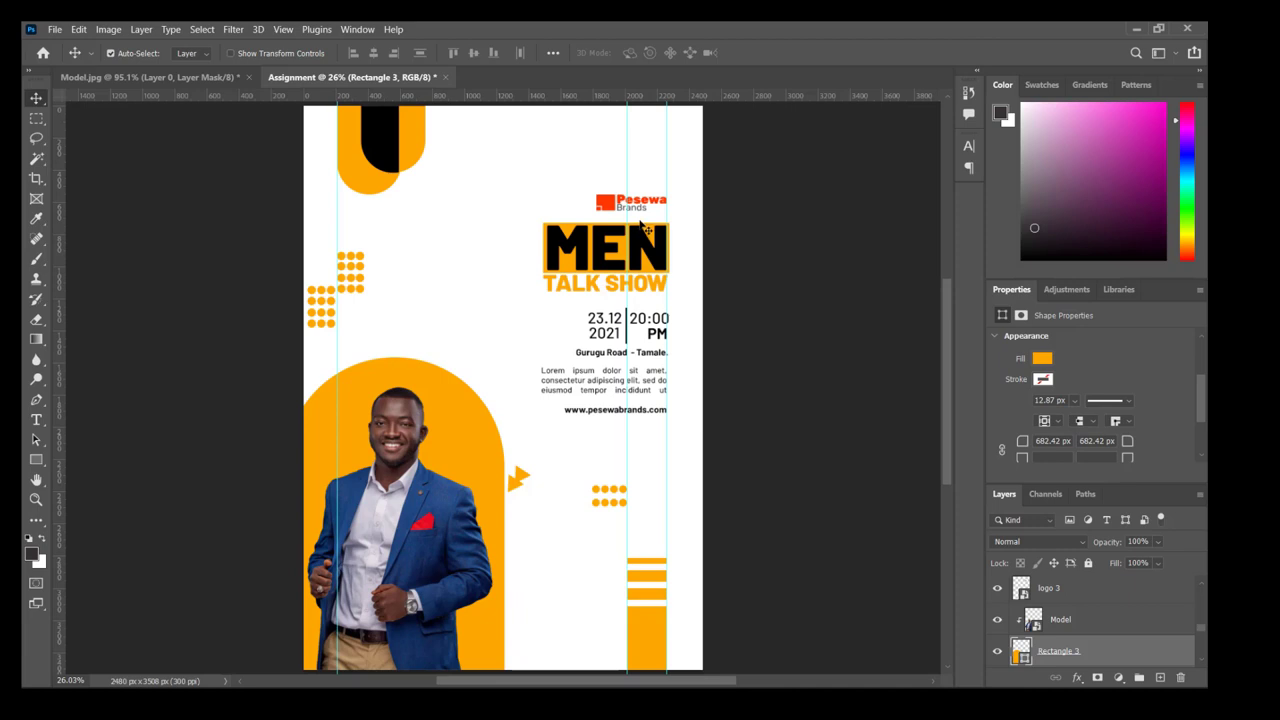
left_click(607, 251)
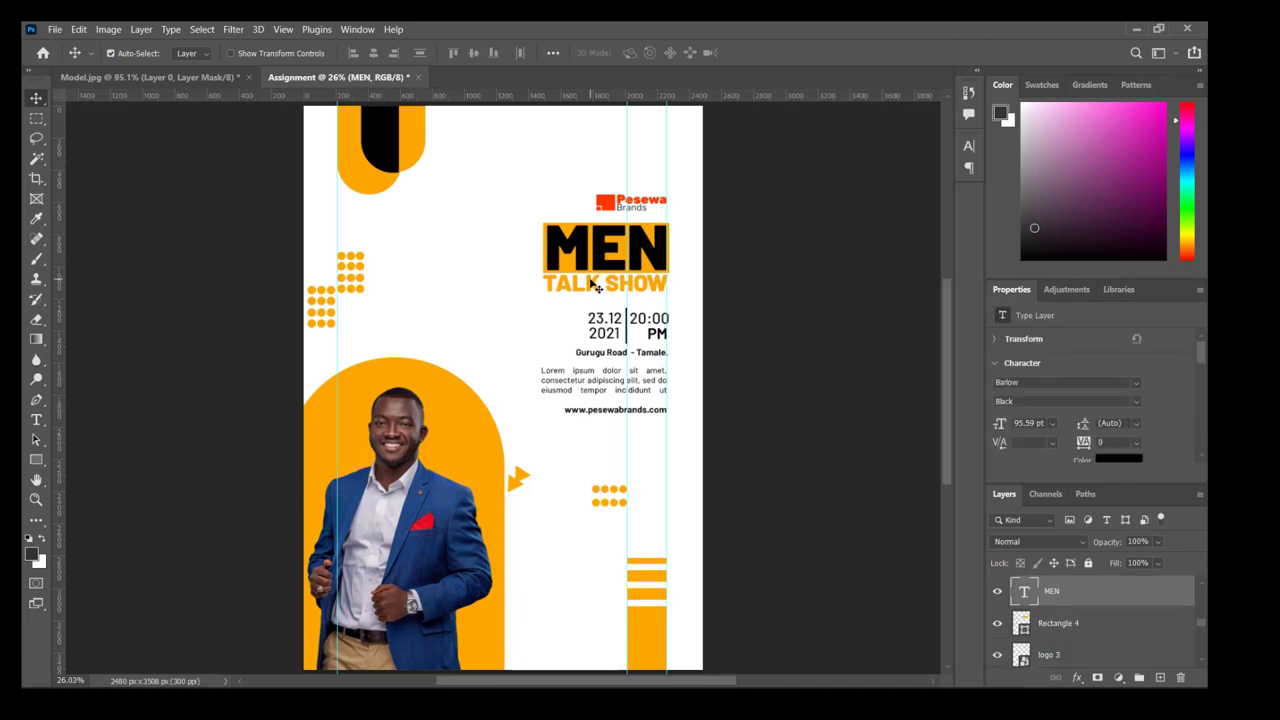
Enlarge MEN, its orange box and TALK SHOW together to about 139%.
left_click(1068, 623, "shift")
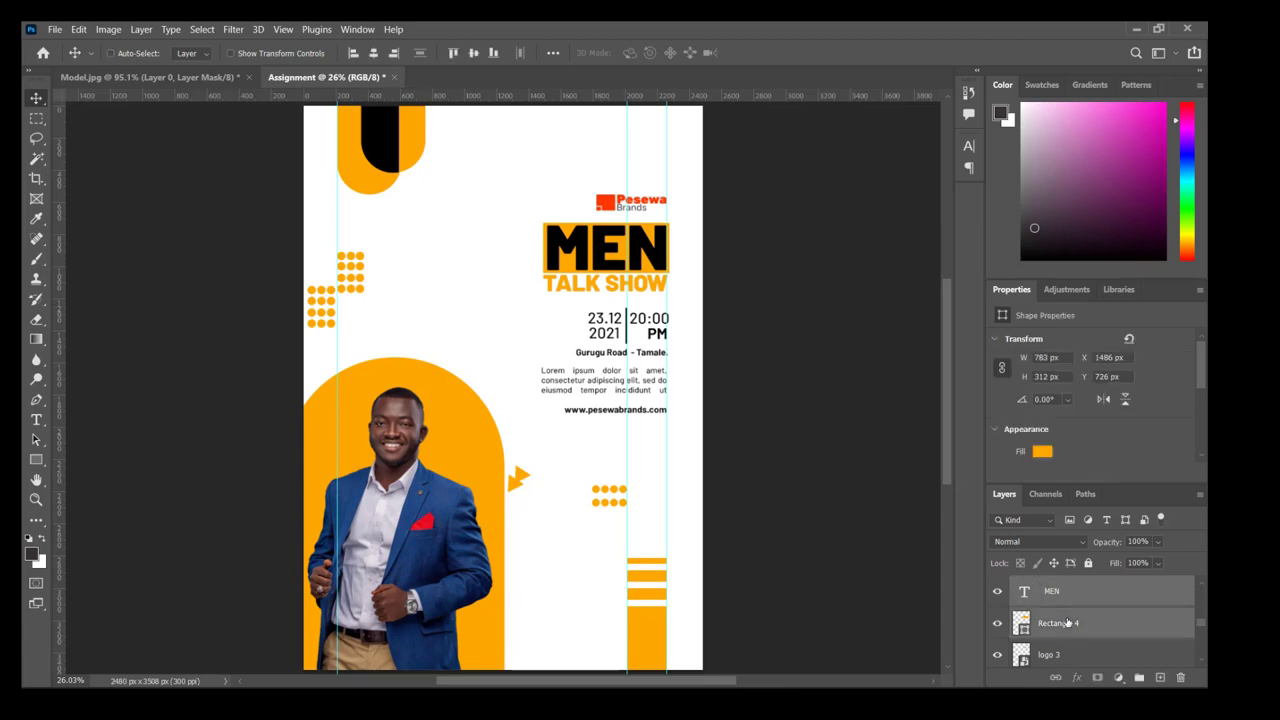
key("ctrl")
scroll(1197, 624, "up", 2)
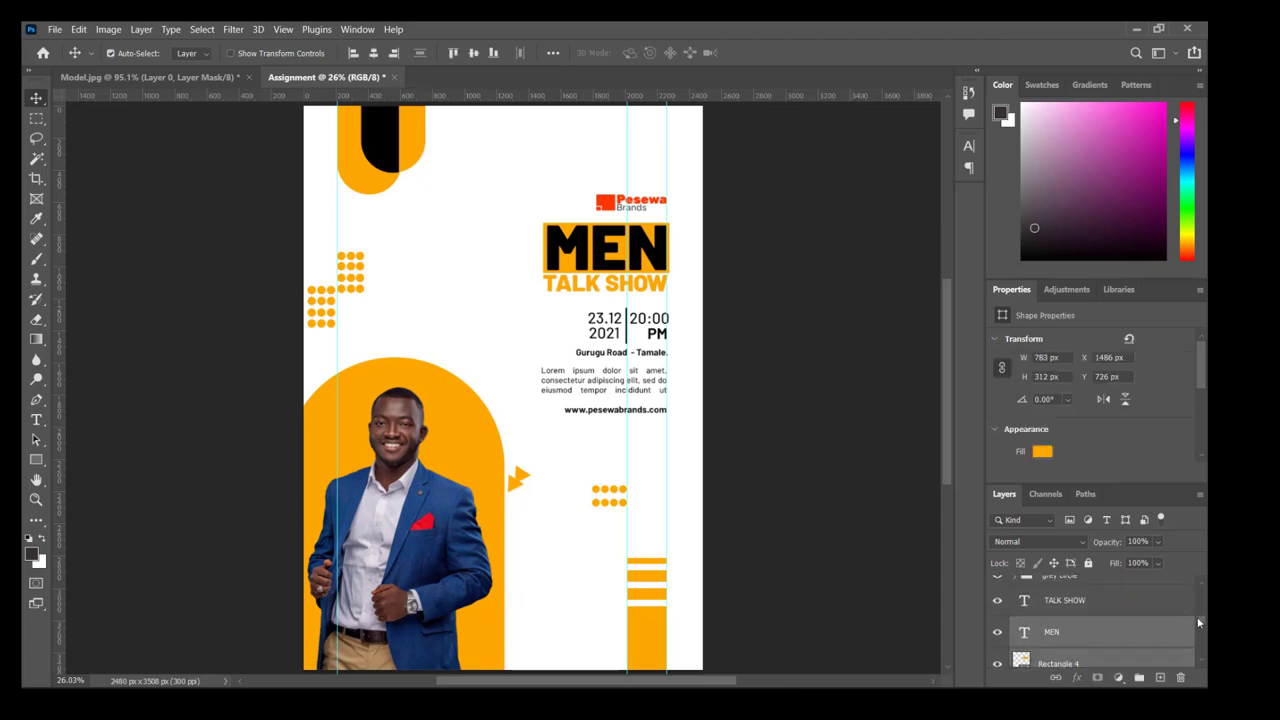
scroll(1199, 622, "down", 1)
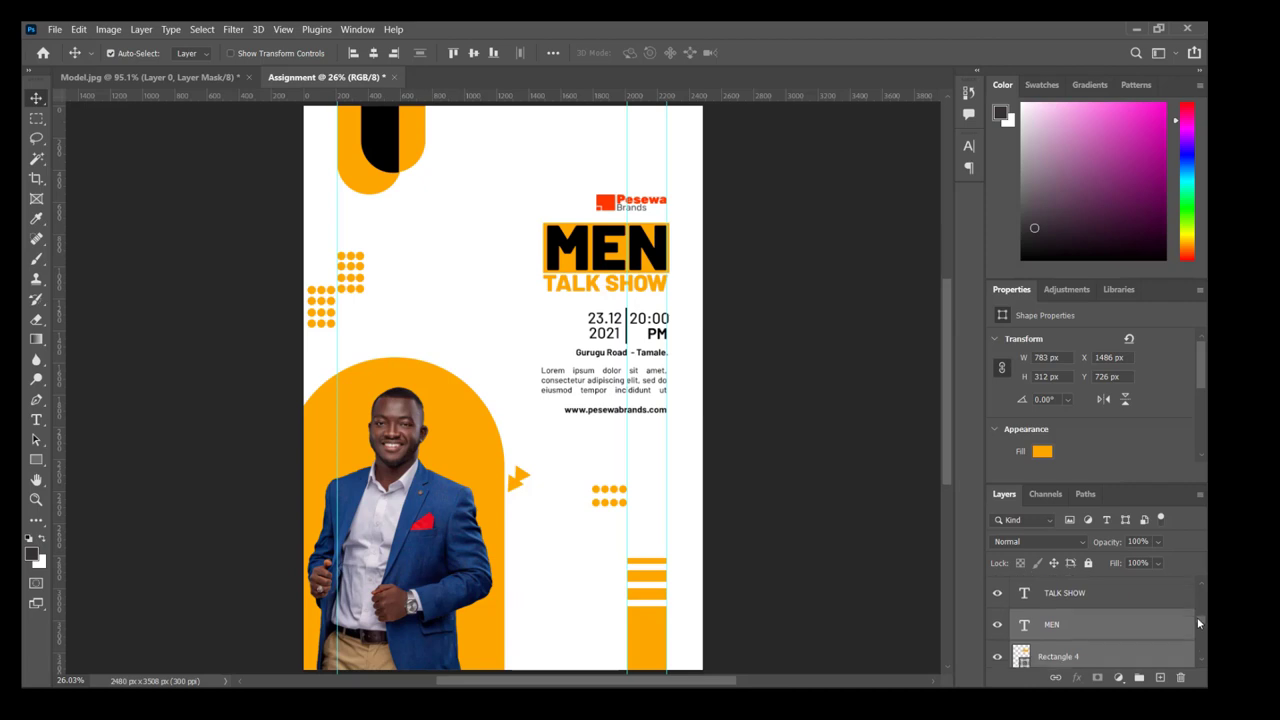
left_click(1093, 598, "ctrl")
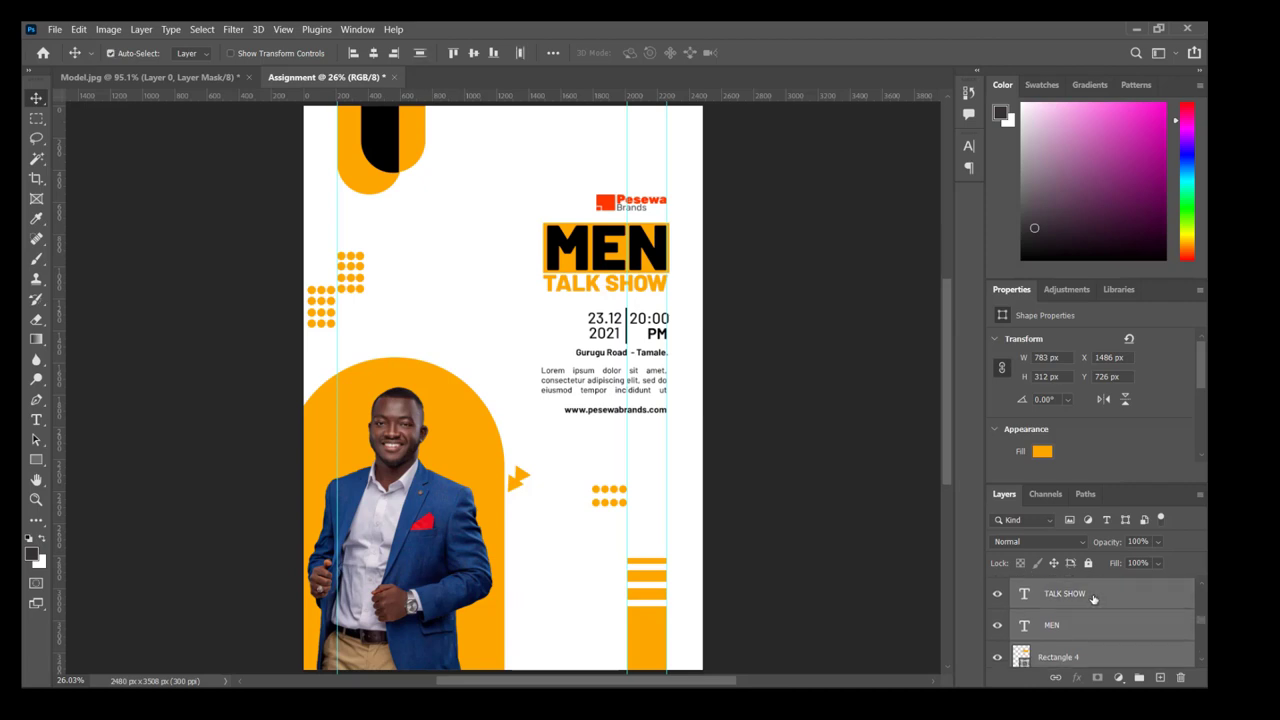
key("ctrl+t")
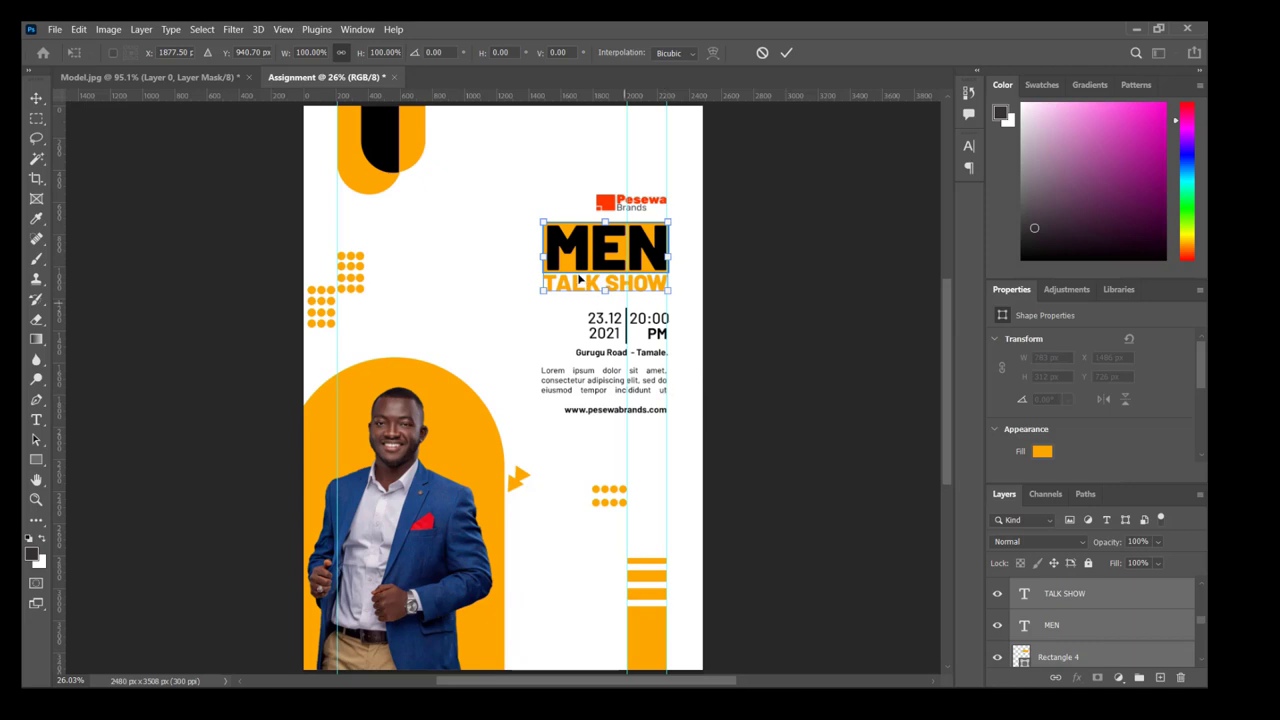
left_click_drag(543, 256, 500, 254)
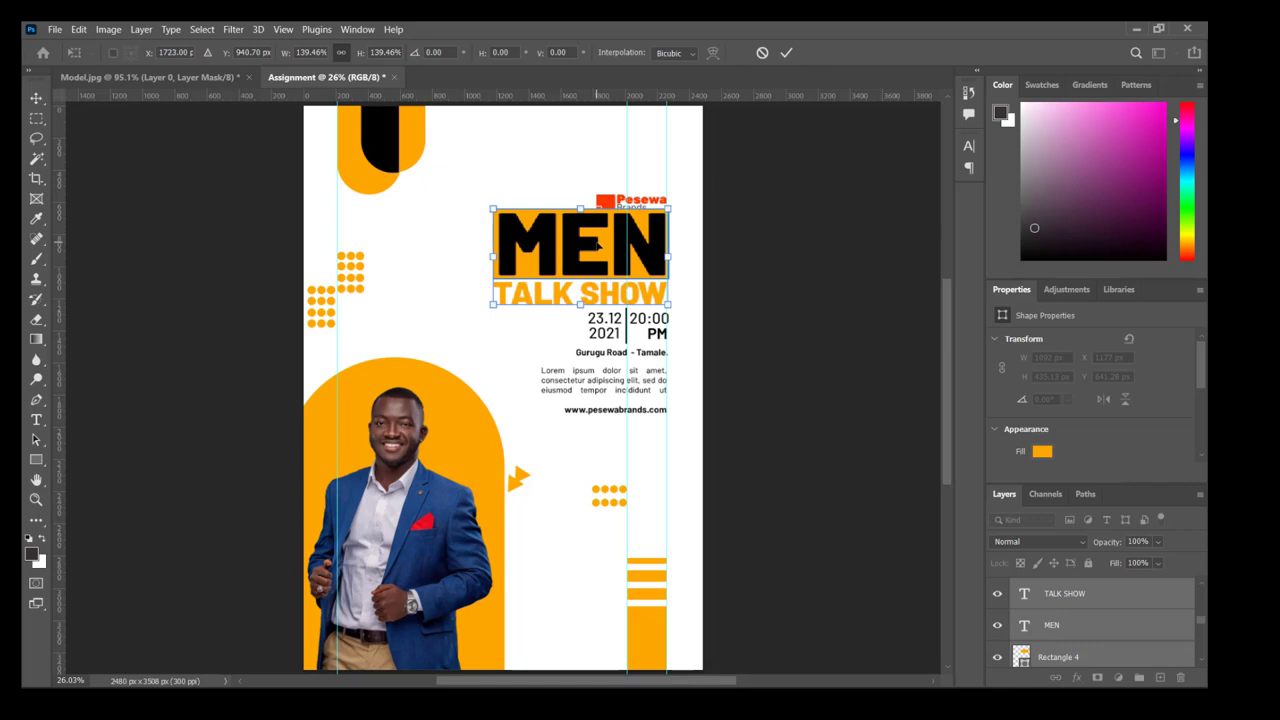
key("Return")
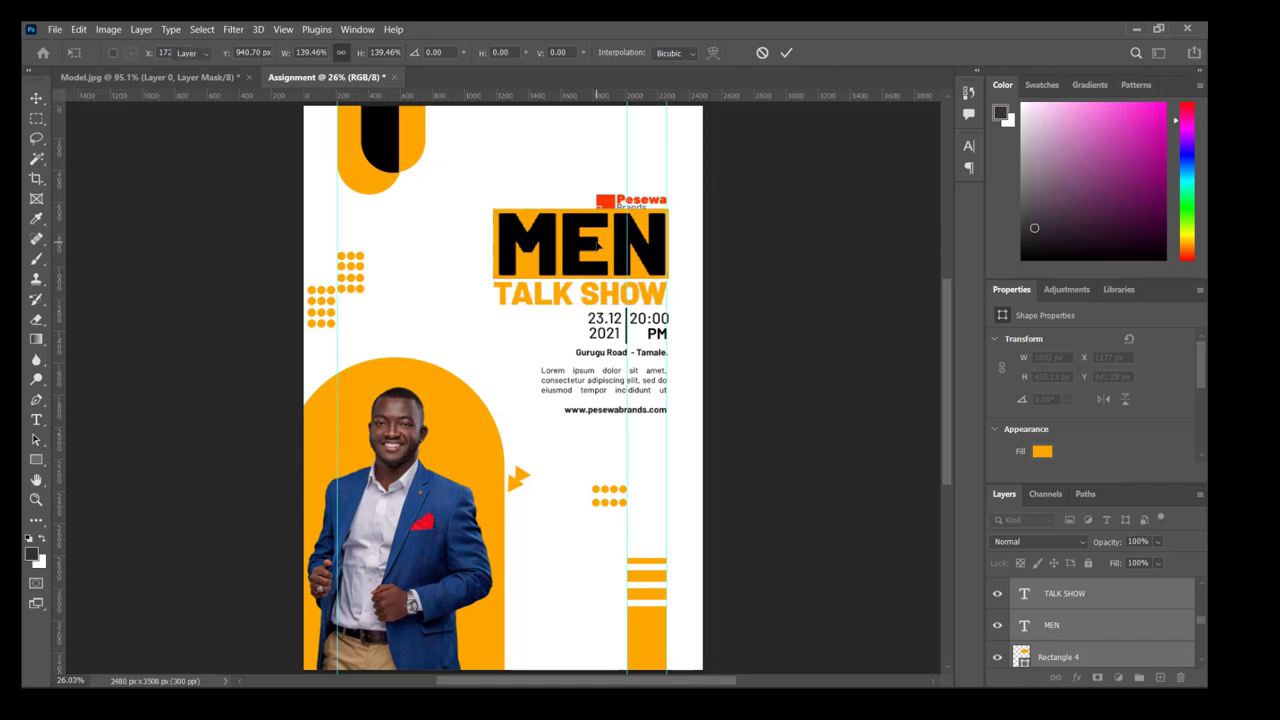
Move the Pesewa Brands logo higher and enlarge it.
left_click_drag(617, 204, 553, 166)
key("ctrl+t")
key("Return")
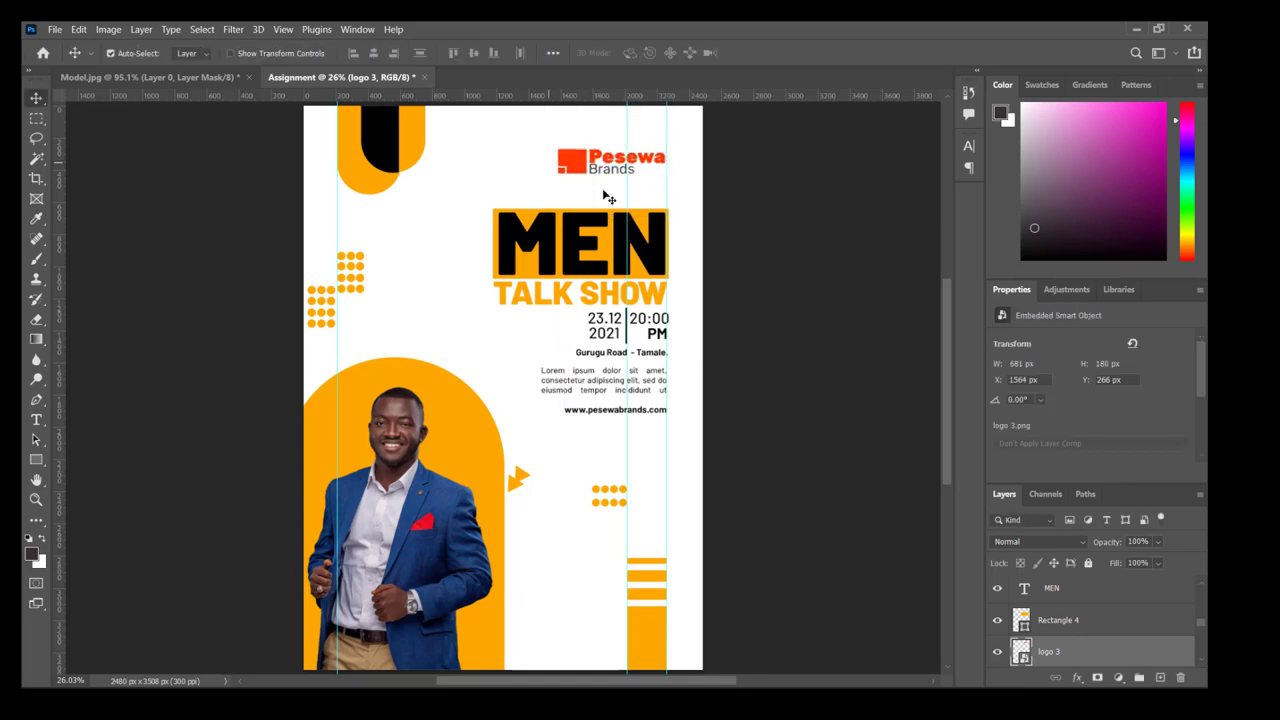
Move the MEN TALK SHOW headline and its orange box up slightly.
left_click(603, 246)
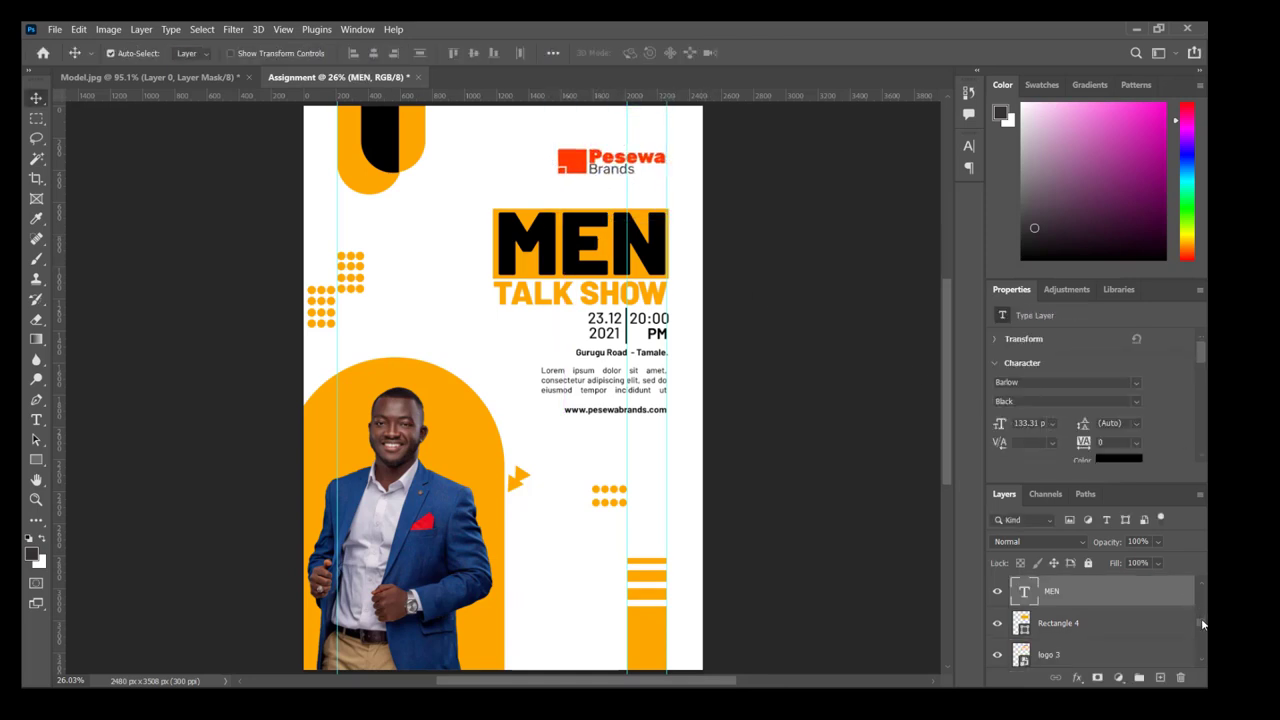
scroll(1201, 618, "up", 2)
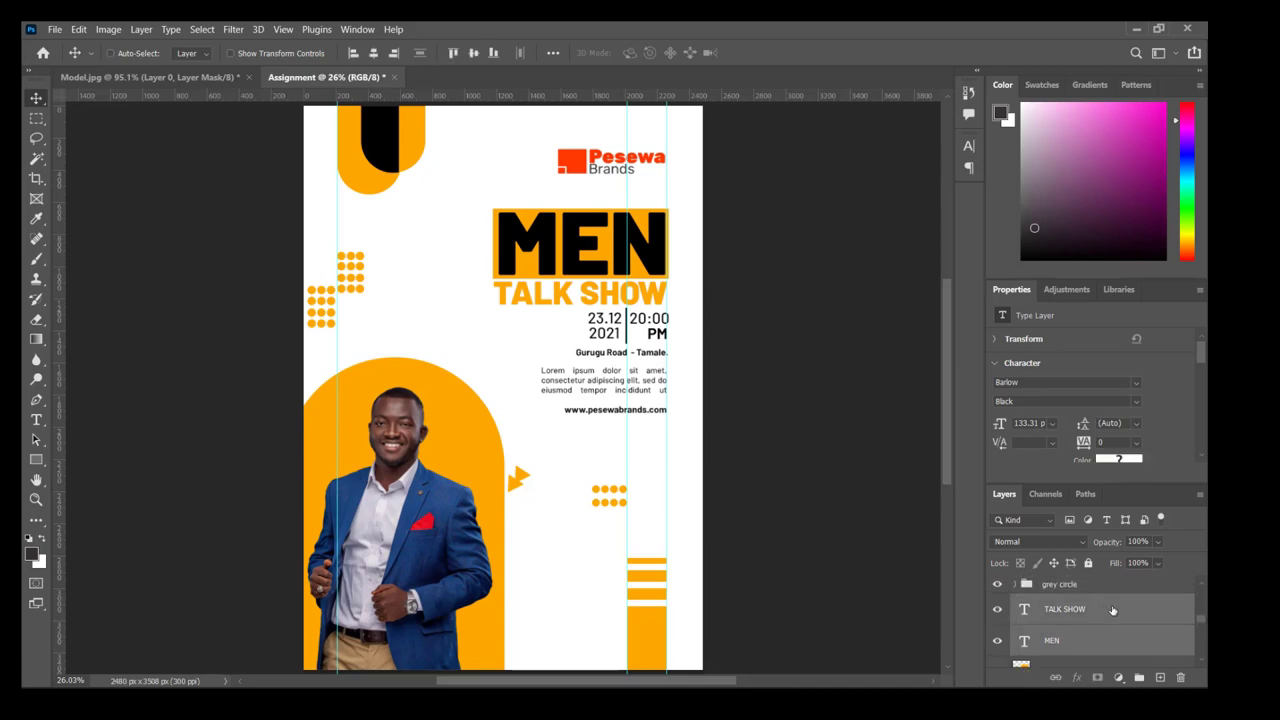
scroll(1160, 615, "down", 2)
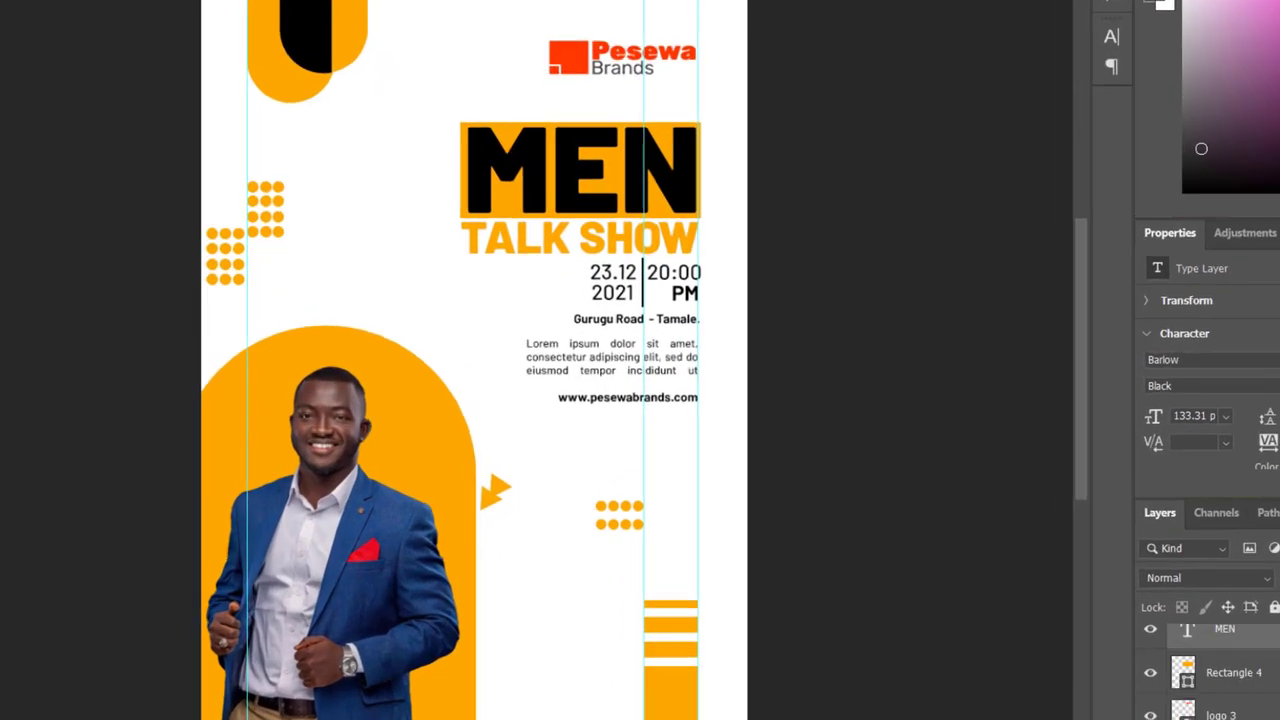
scroll(1265, 661, "down", 1)
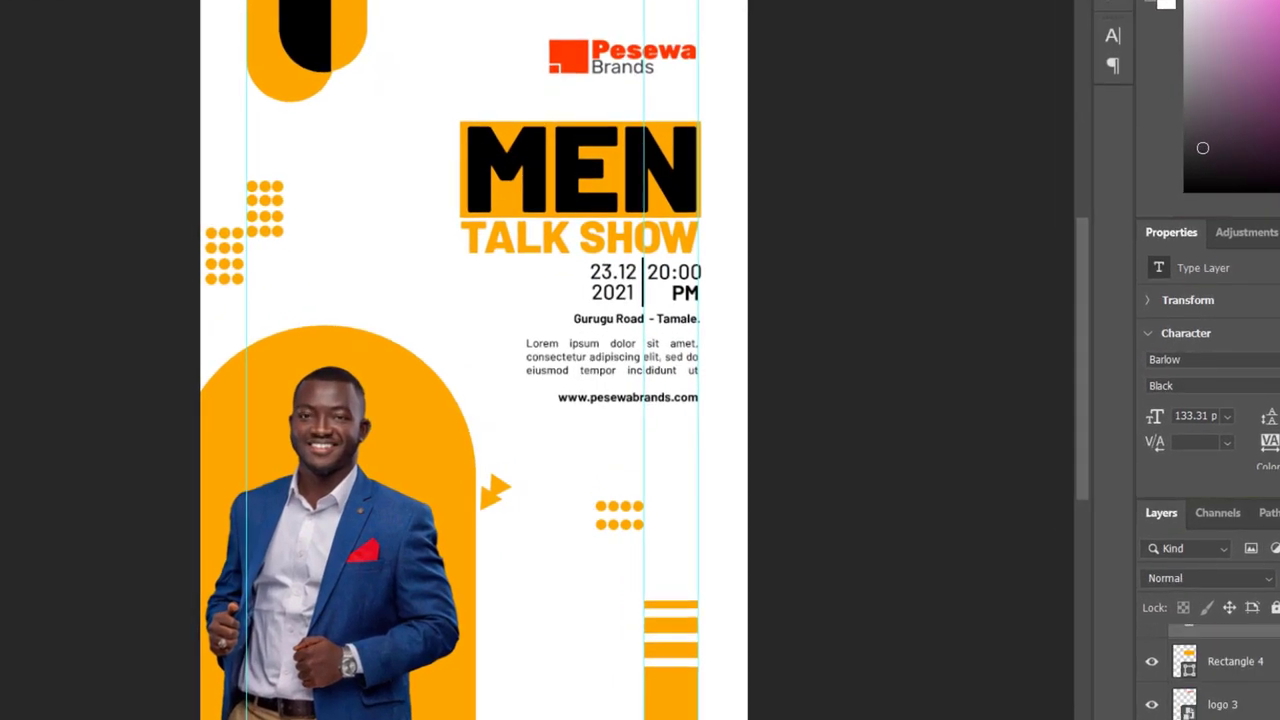
left_click(1265, 661)
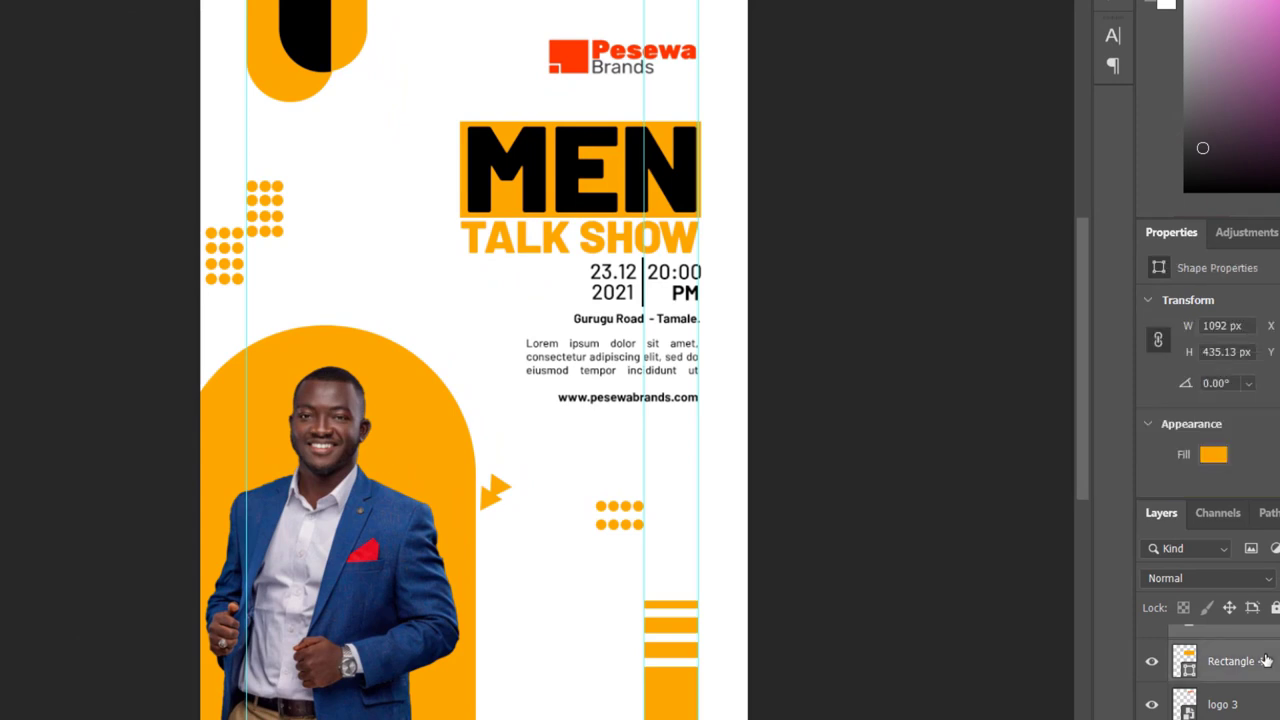
left_click(1265, 661, "shift")
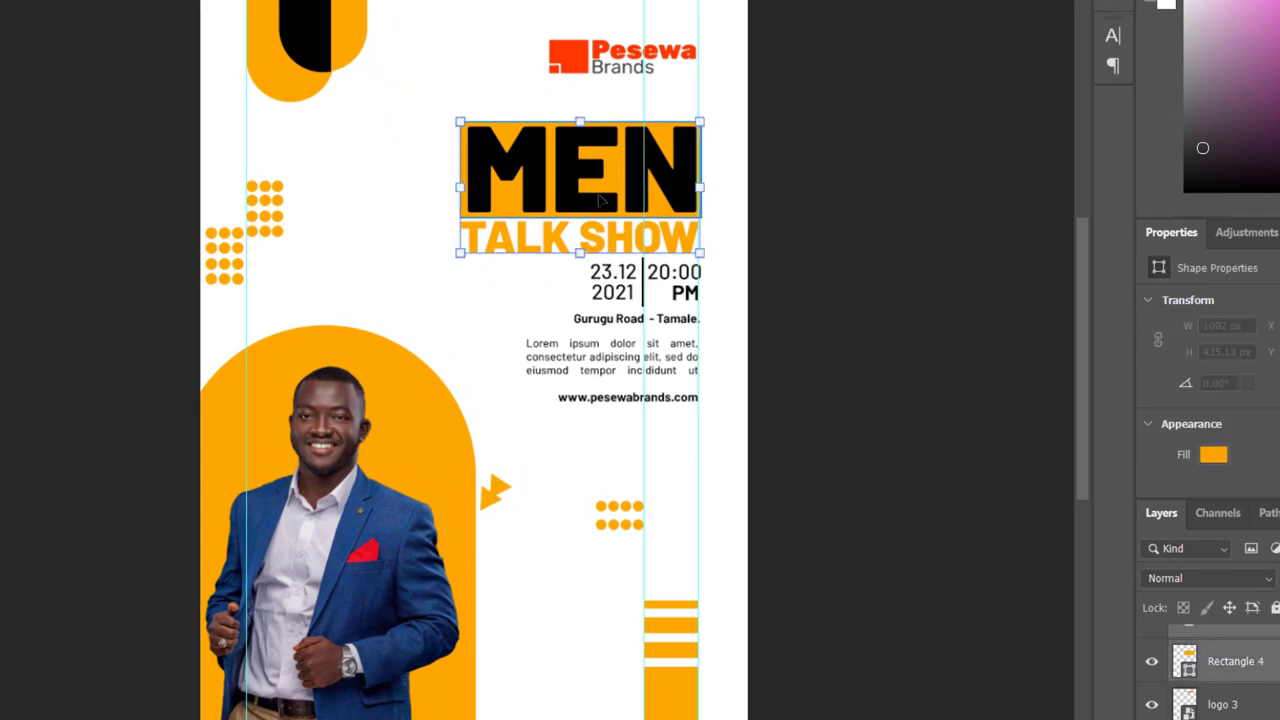
left_click_drag(595, 190, 595, 178)
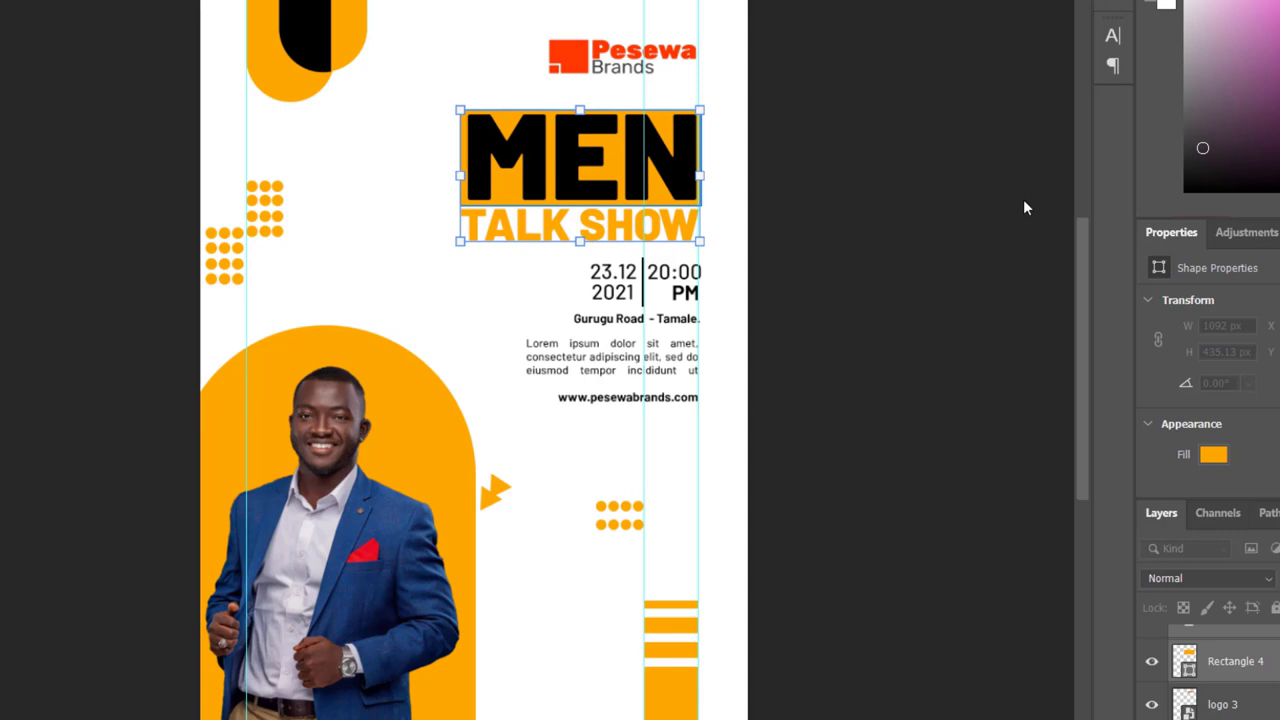
key("ctrl+minus")
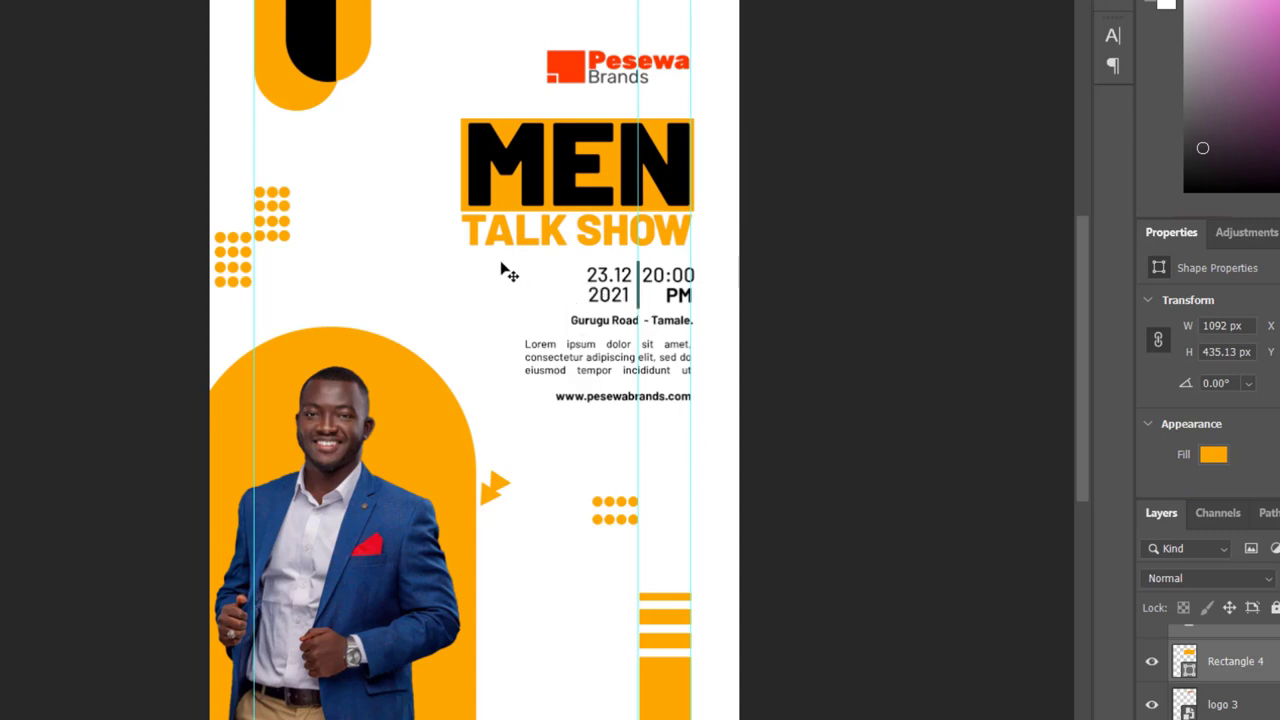
Nudge the date, address, paragraph and website text block two steps lower.
left_click_drag(502, 264, 697, 407)
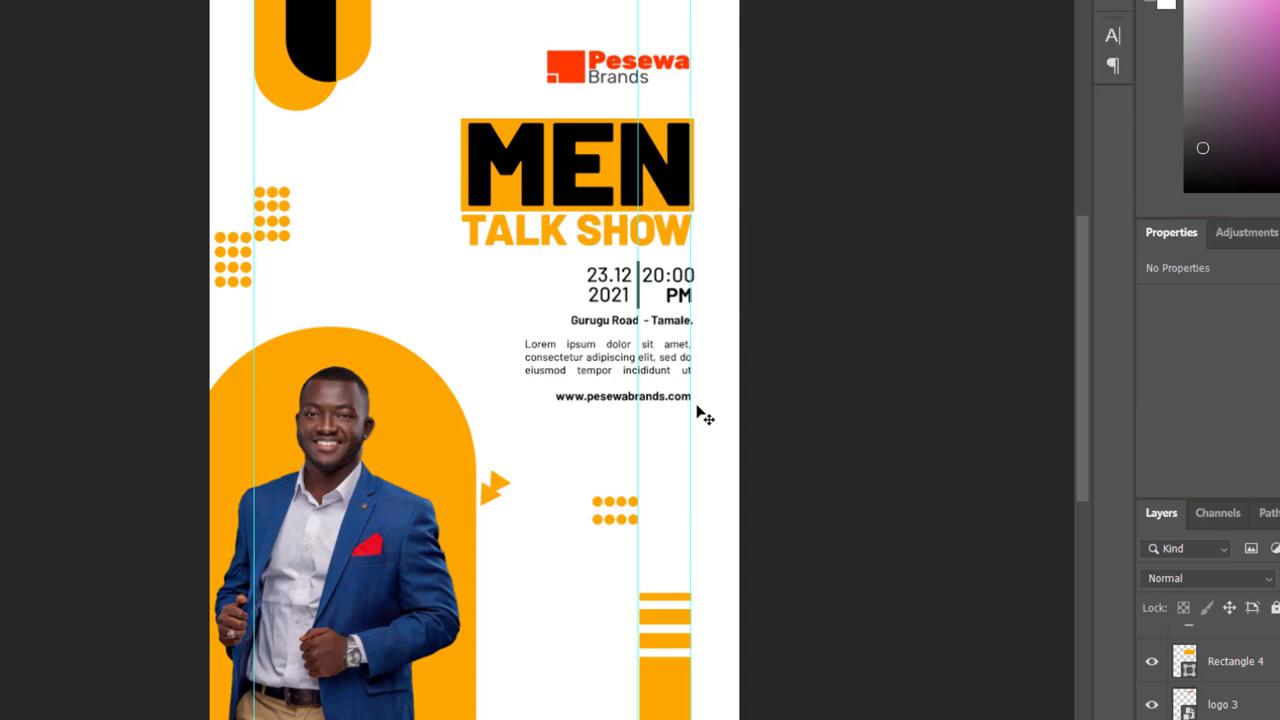
key("Down")
key("Down")
key("Down")
key("Down")
key("Down")
key("Down")
key("Down")
key("Down")
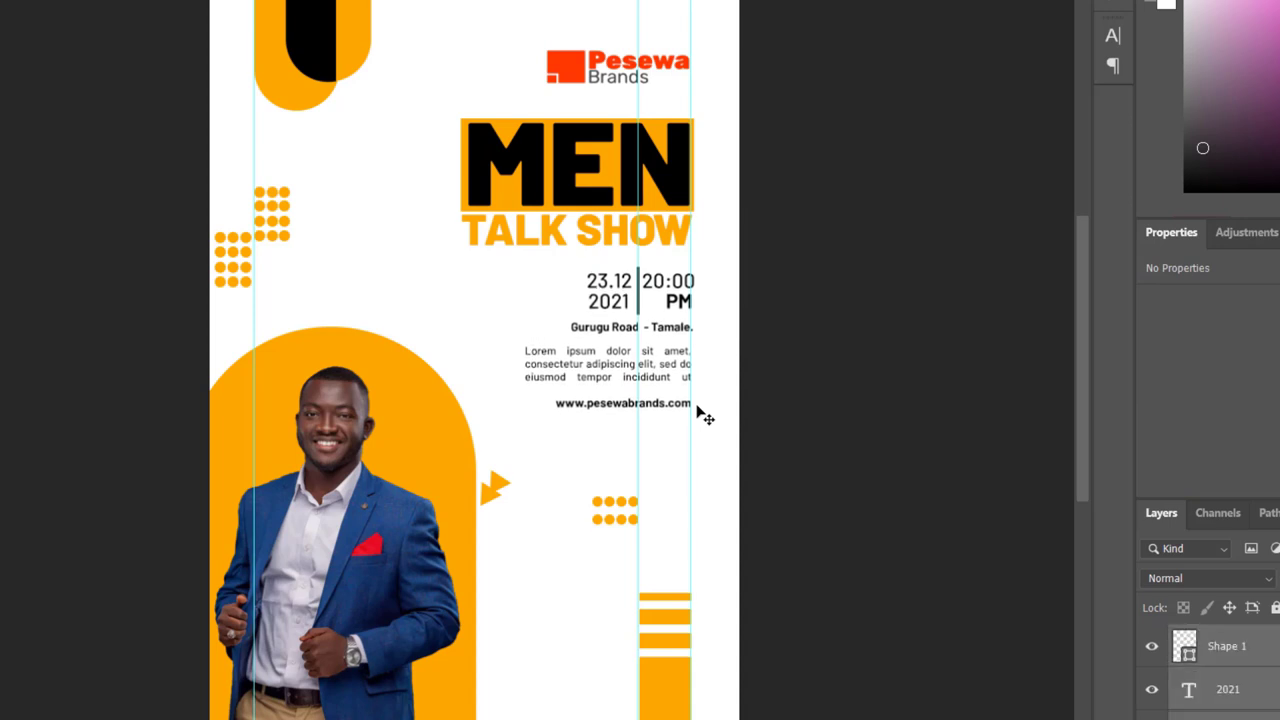
key("Down")
key("Down")
key("Down")
key("Down")
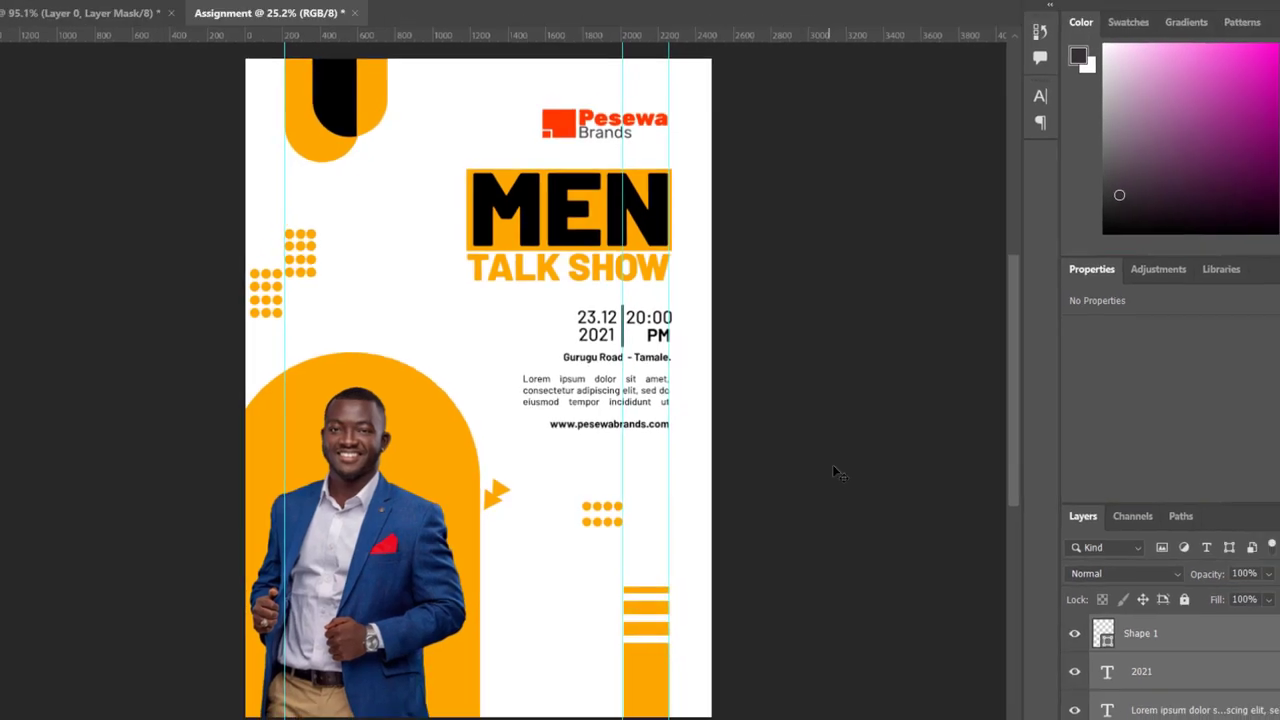
left_click(876, 463)
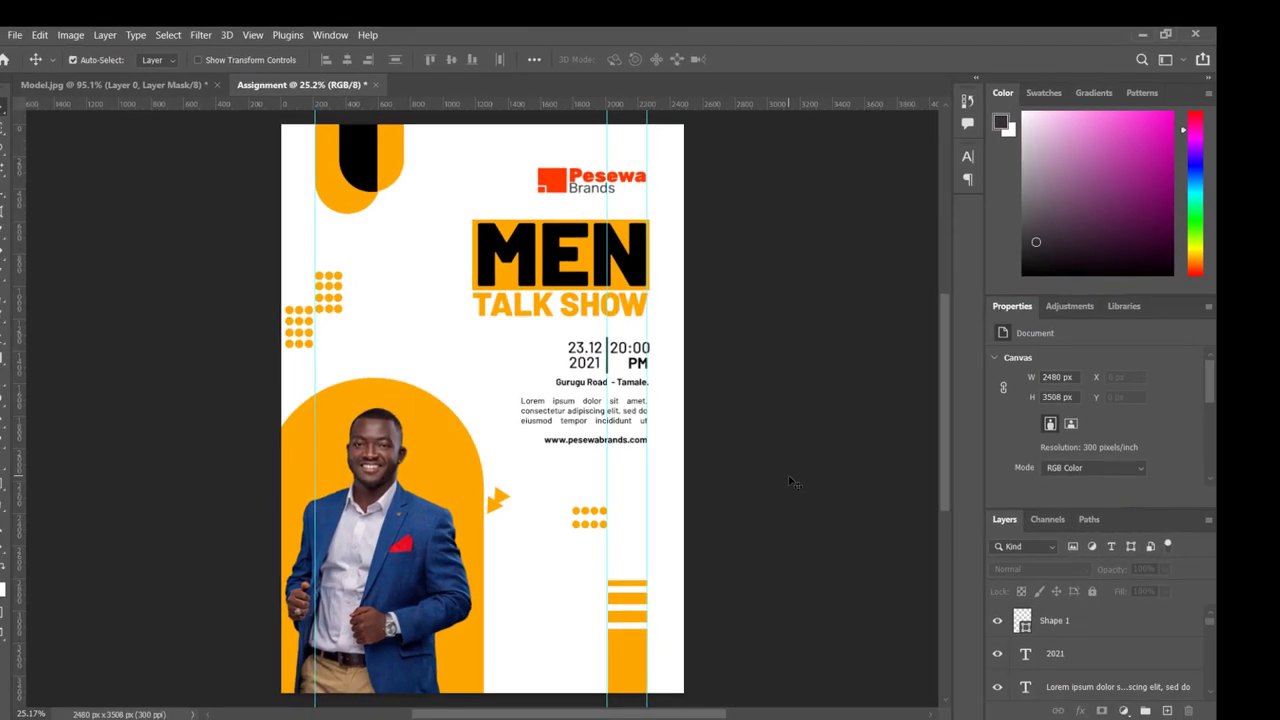
scroll(790, 482, "up", 1)
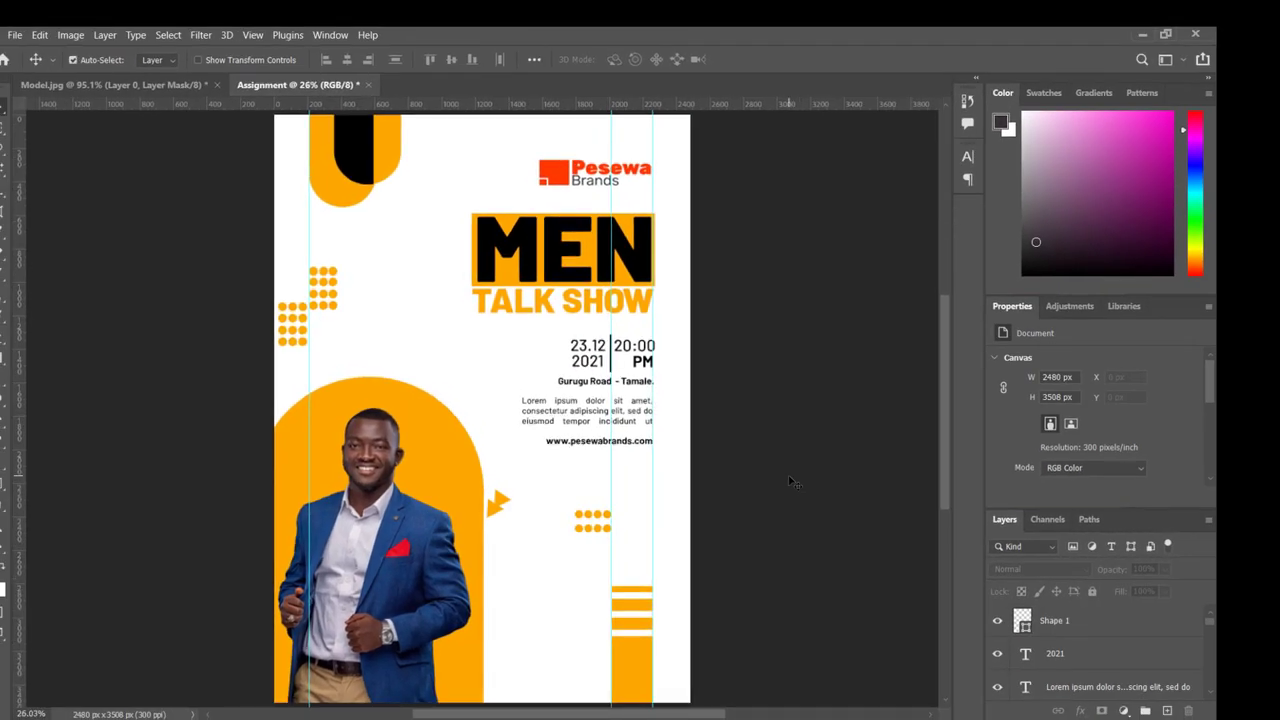
mouse_move(784, 712)
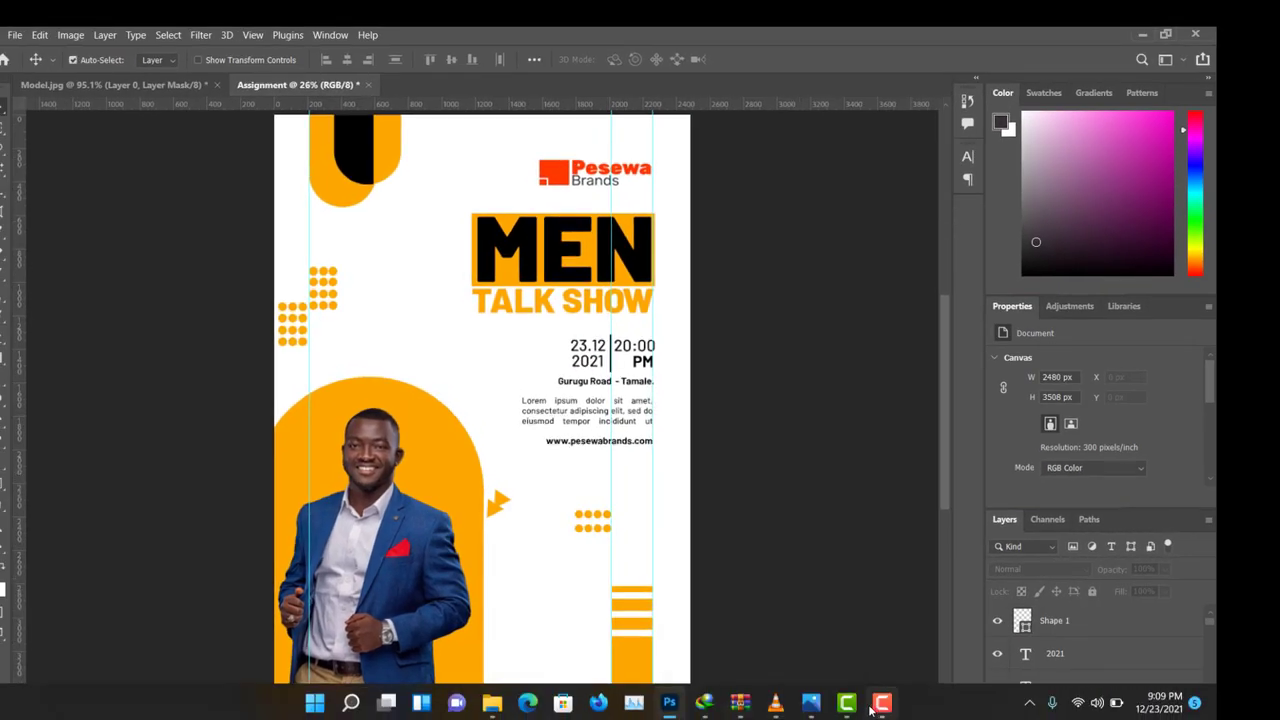
left_click(810, 703)
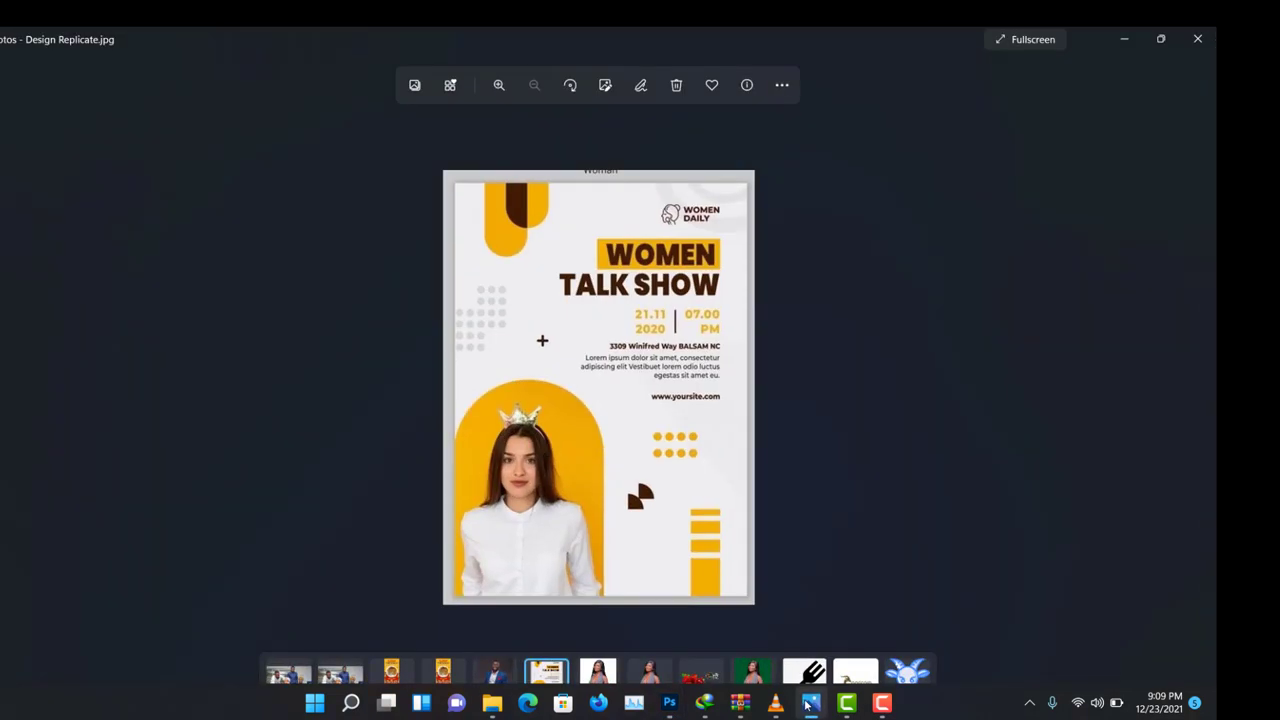
left_click(810, 703)
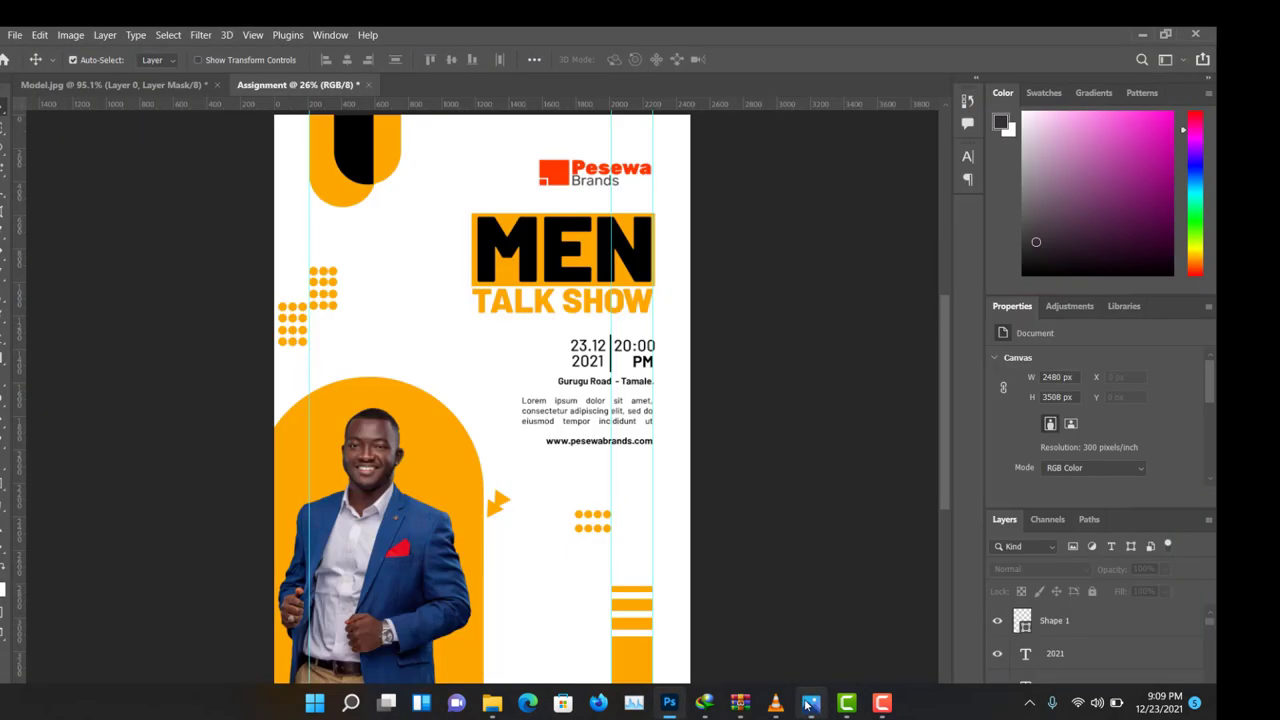
left_click(810, 703)
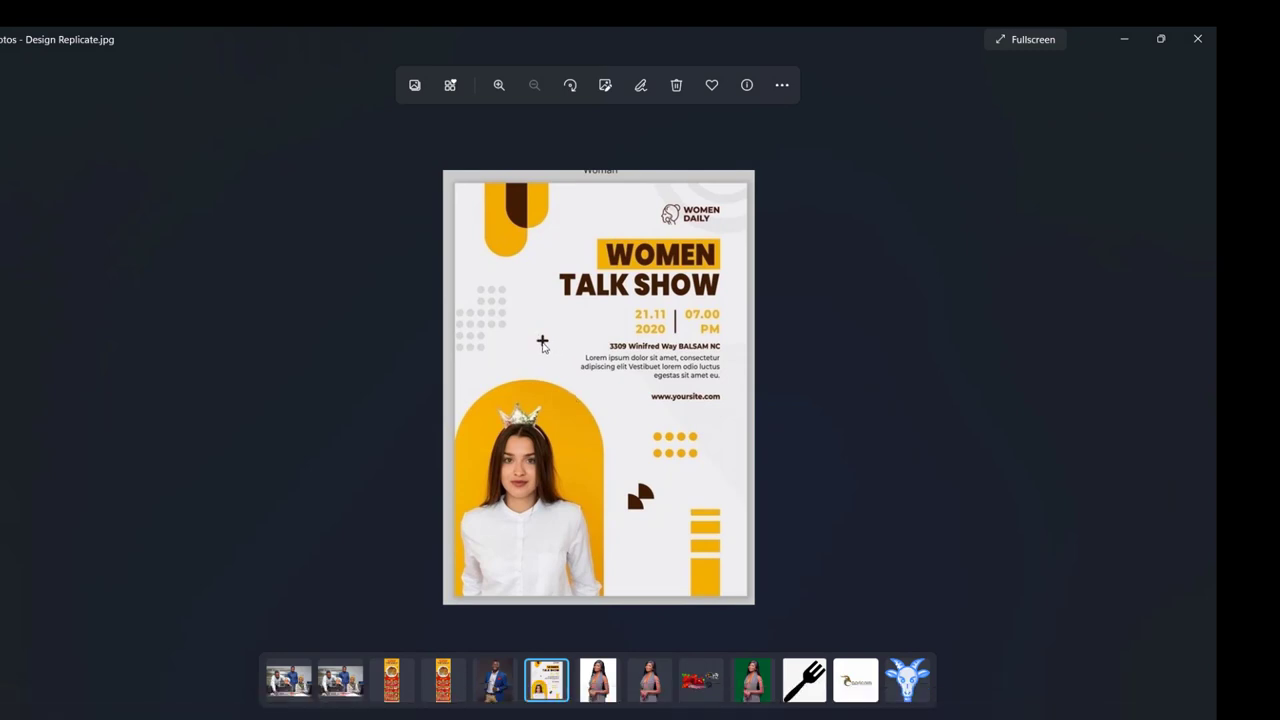
left_click(1124, 39)
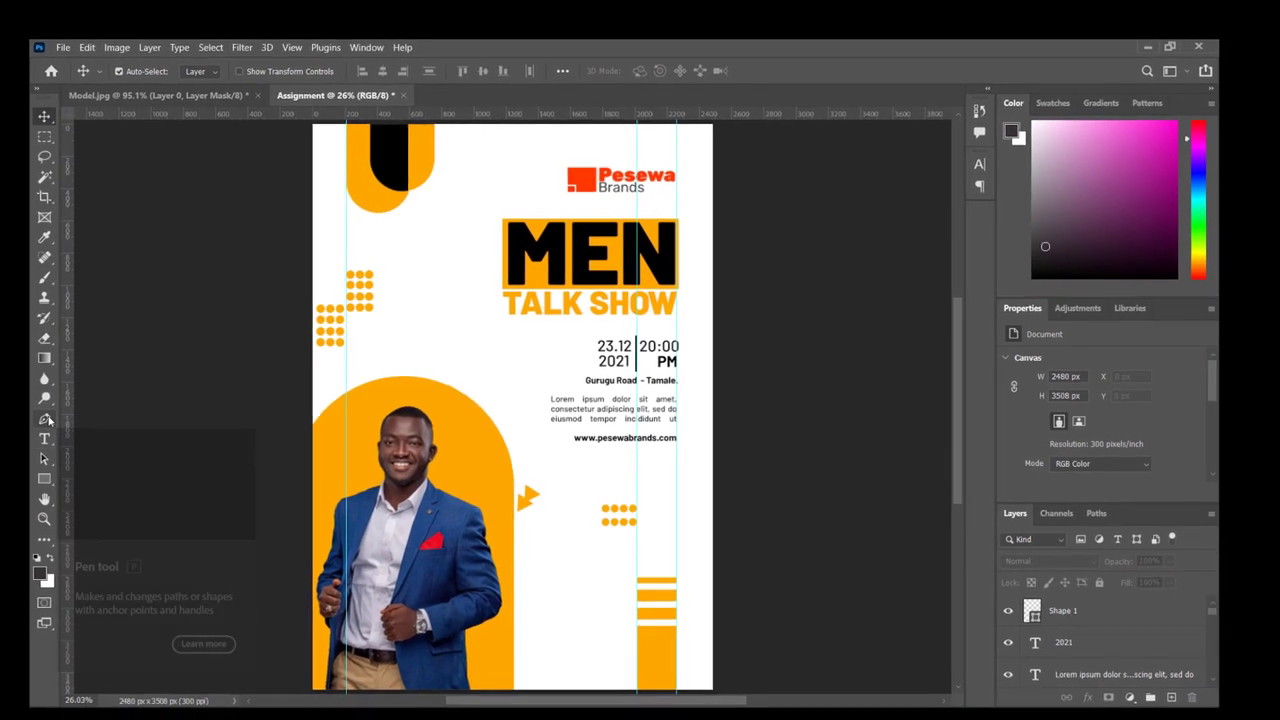
Draw a short vertical line shape beside the date with the Pen tool.
left_click(45, 420)
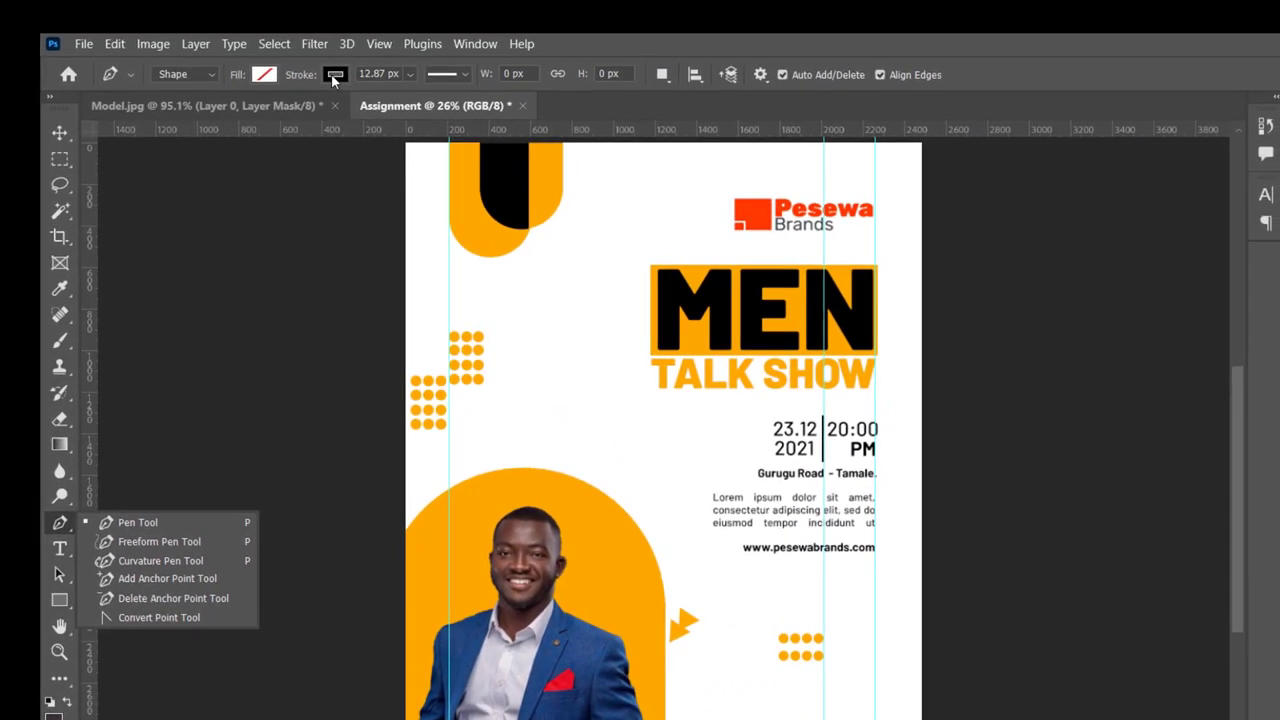
left_click(552, 470)
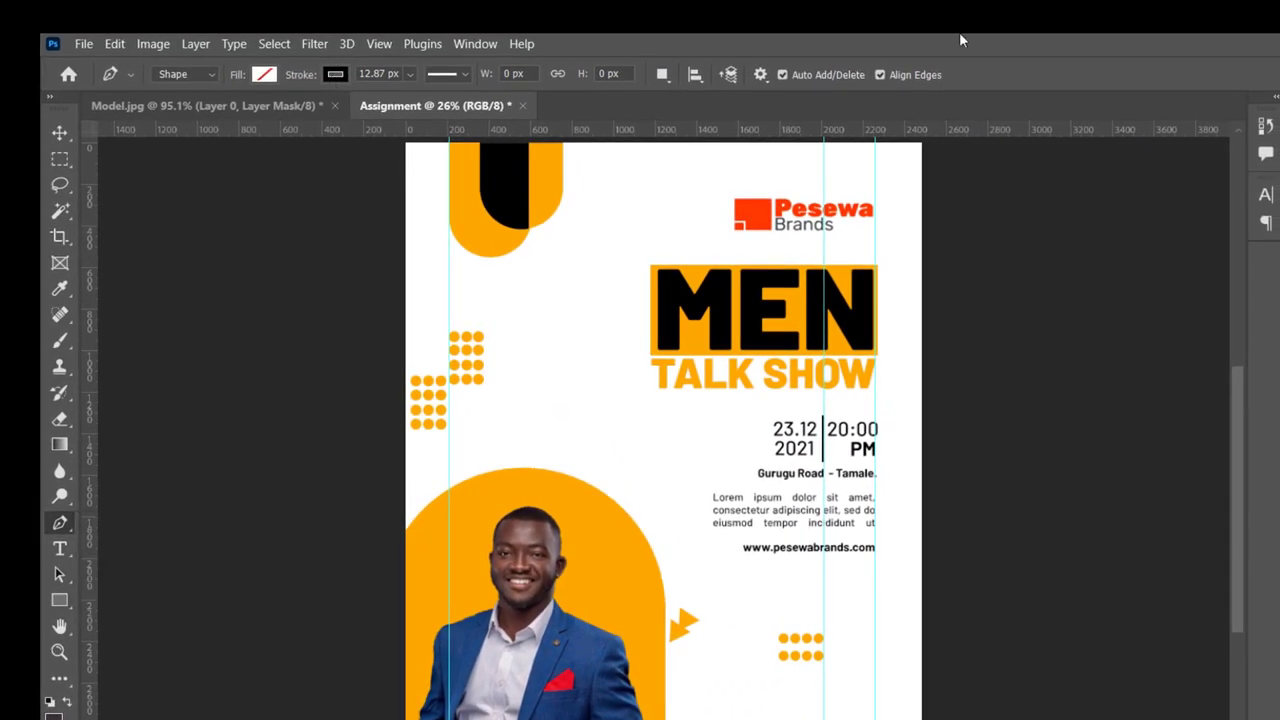
left_click(640, 432)
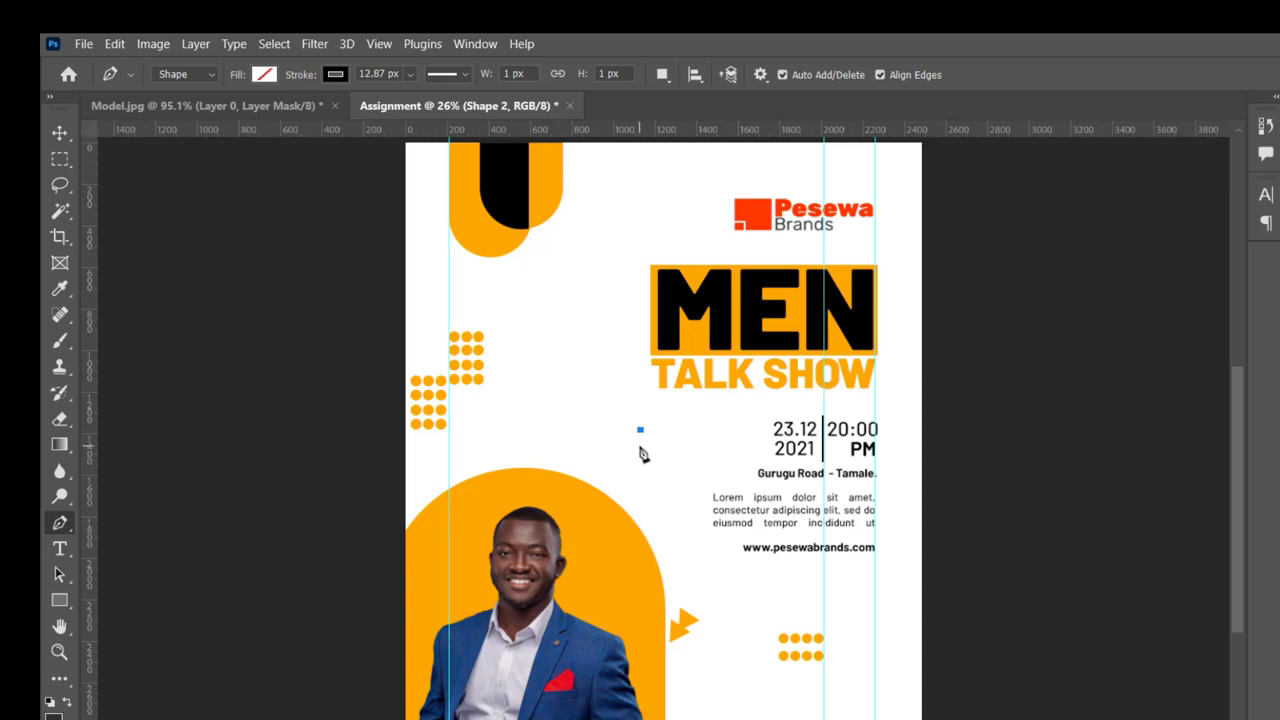
left_click(641, 452)
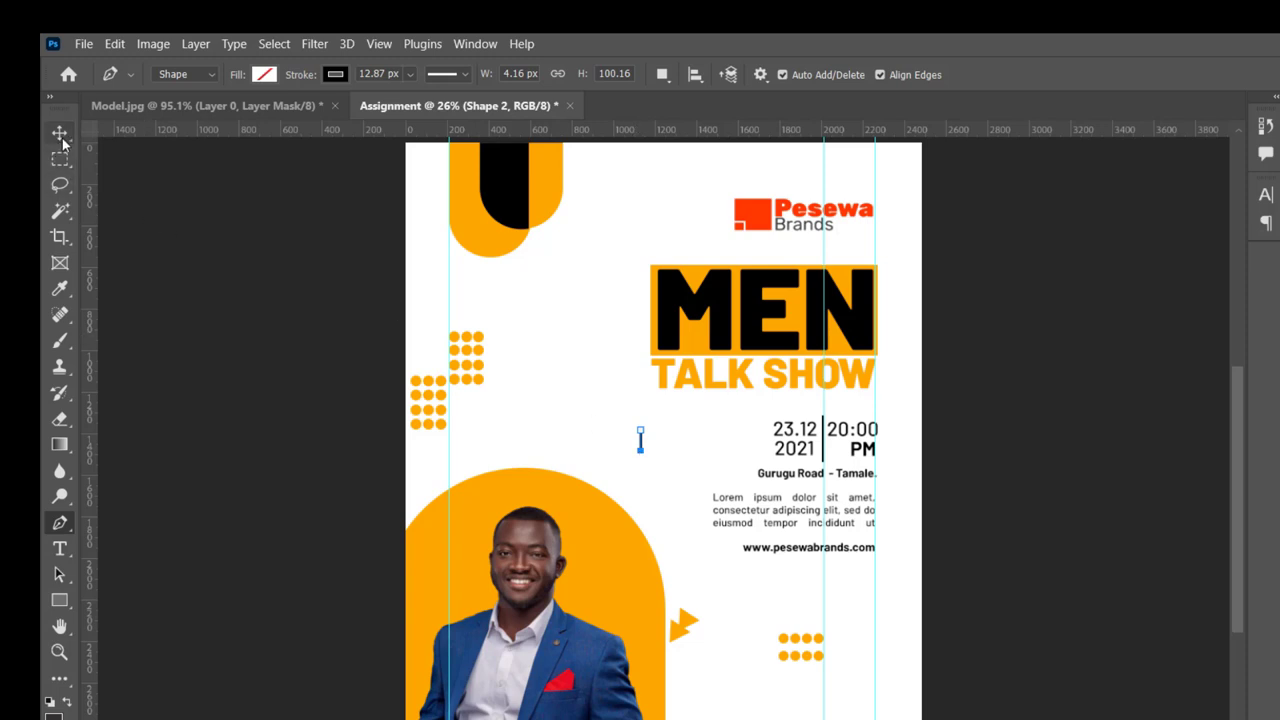
key("v")
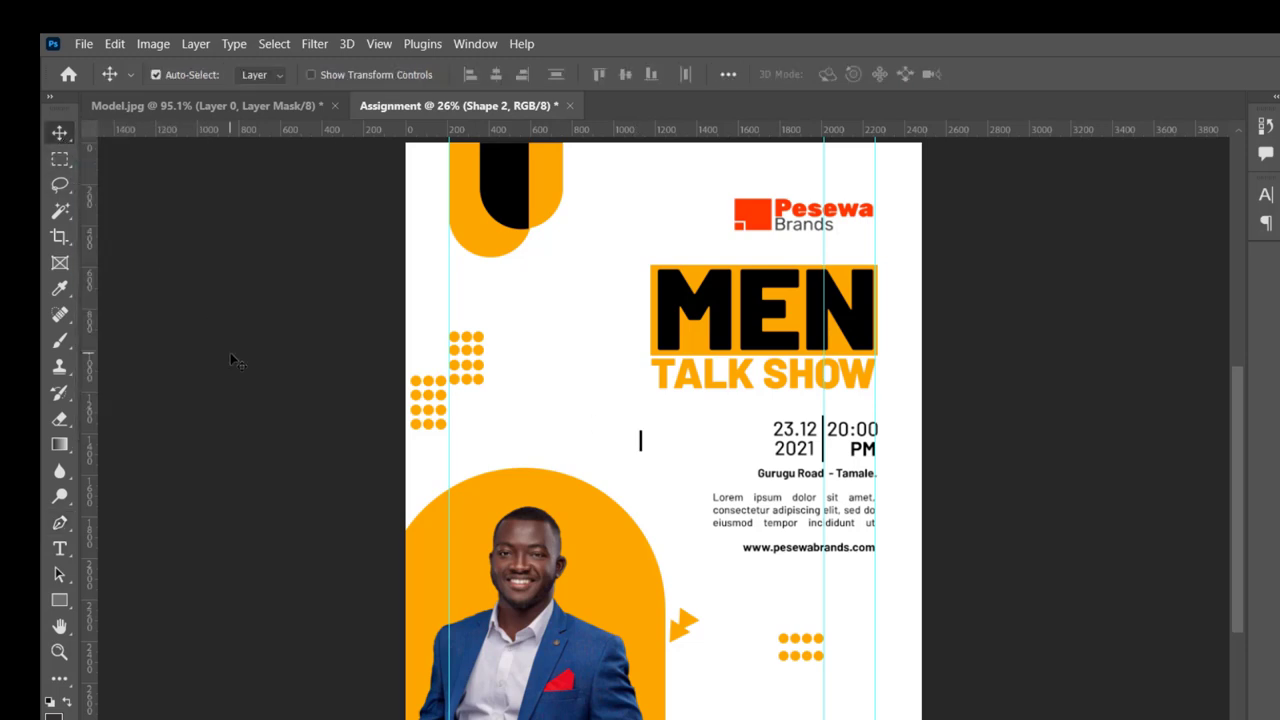
left_click(233, 359)
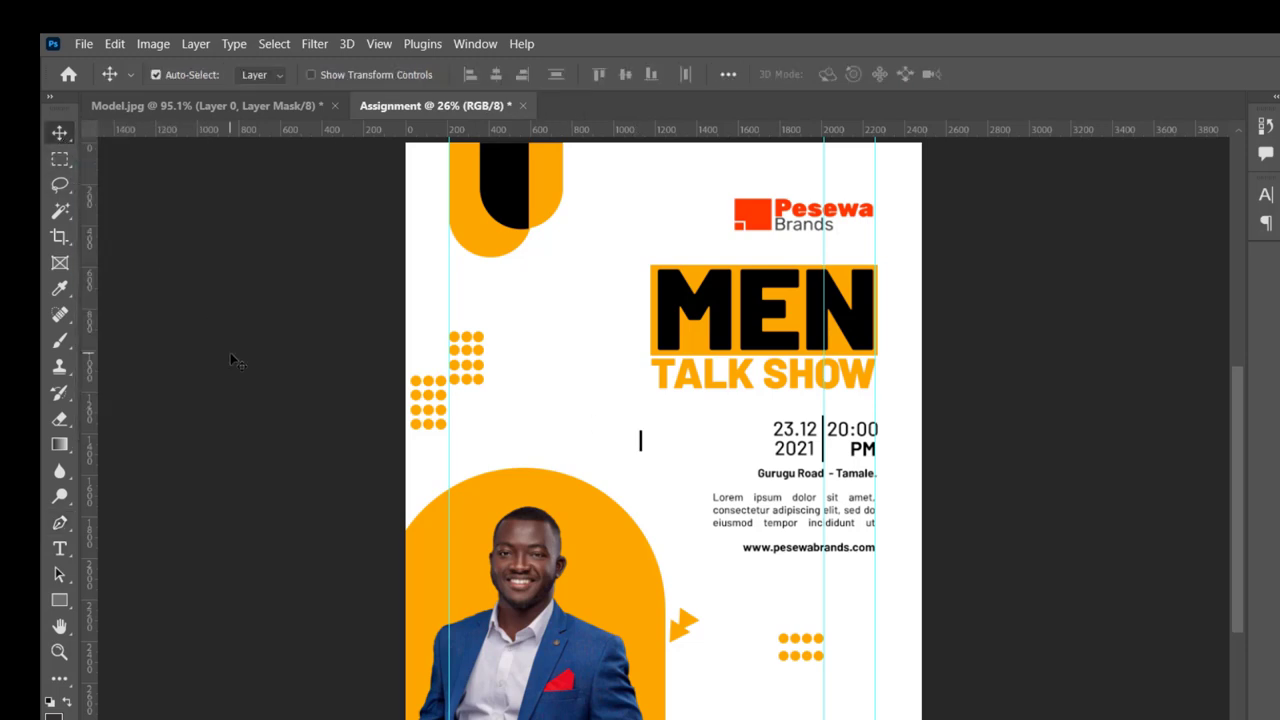
left_click(60, 528)
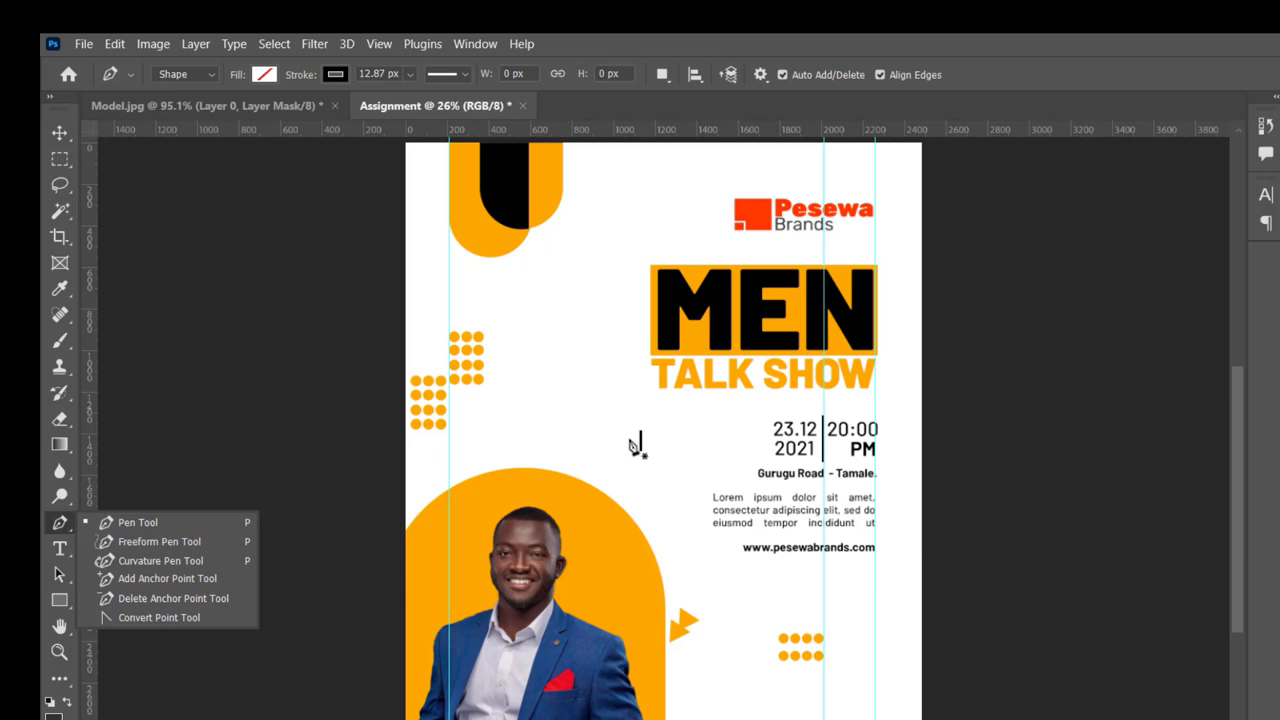
Draw a horizontal stroke across the vertical mark to form a small plus sign.
left_click(630, 440)
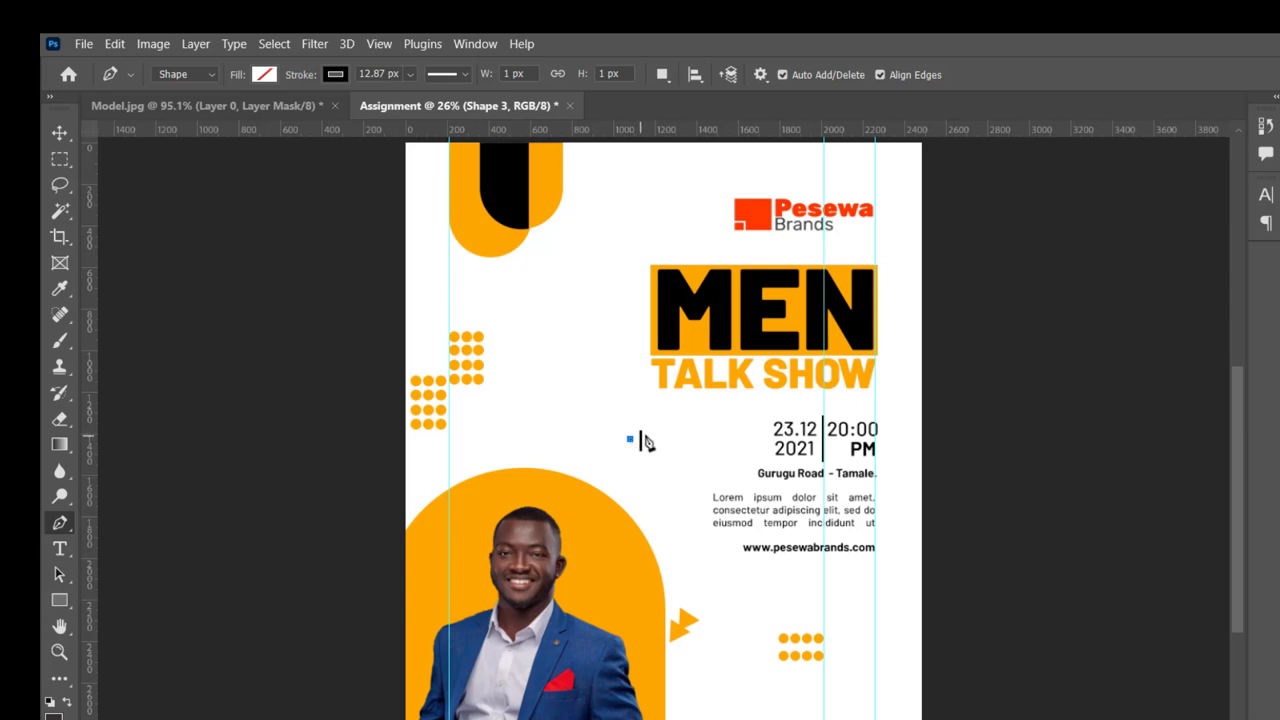
left_click(650, 439)
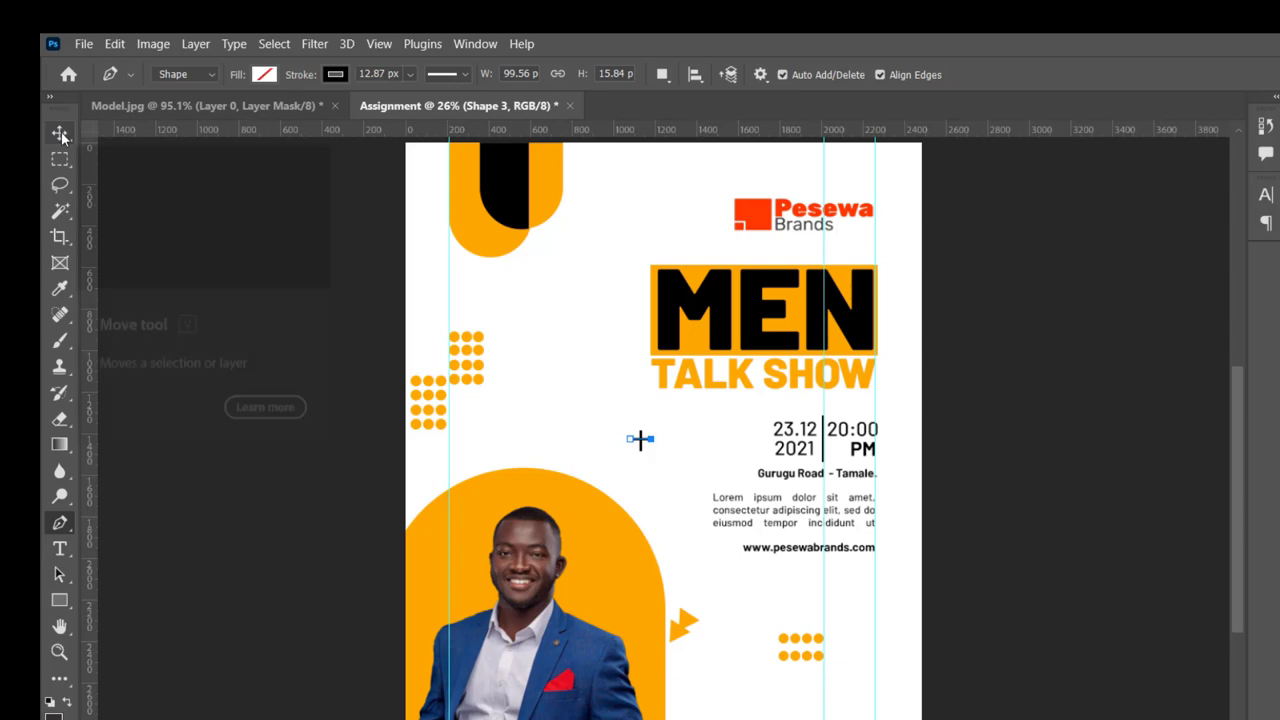
key("v")
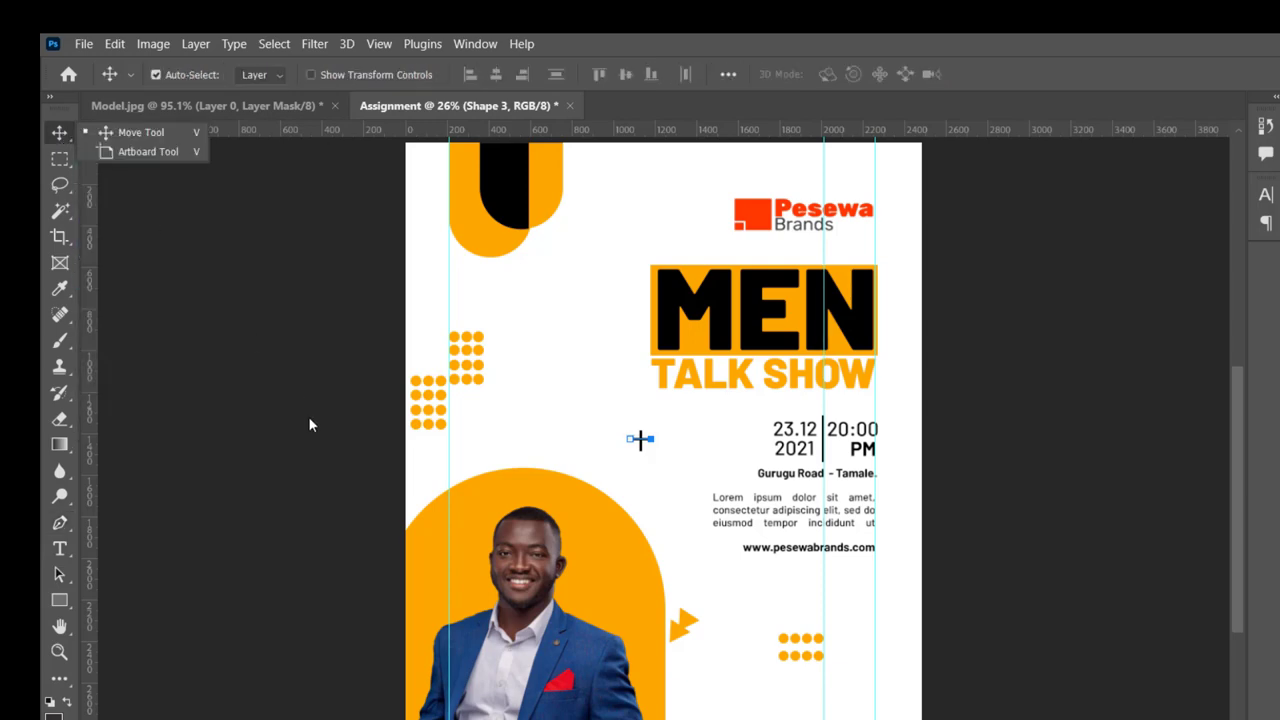
left_click(308, 416)
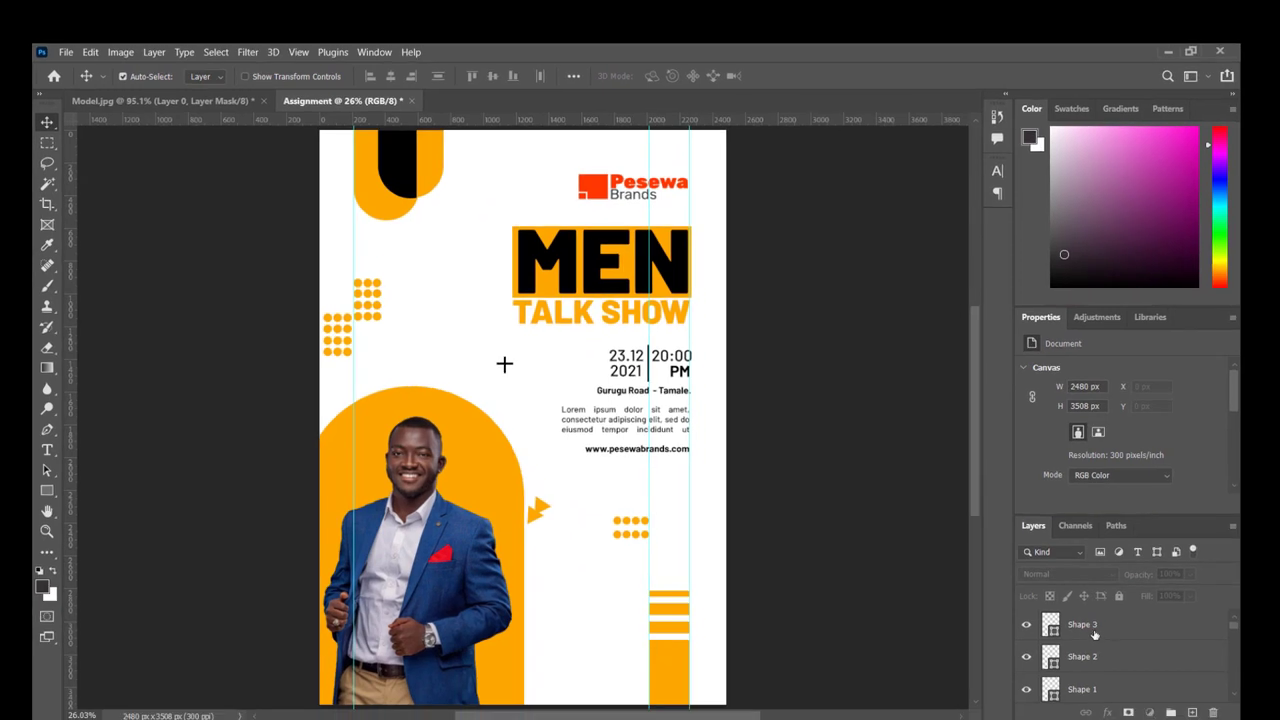
Try transforming the Shape 3 stroke, dismiss the error, undo, and select the orange triangle.
left_click(1258, 712)
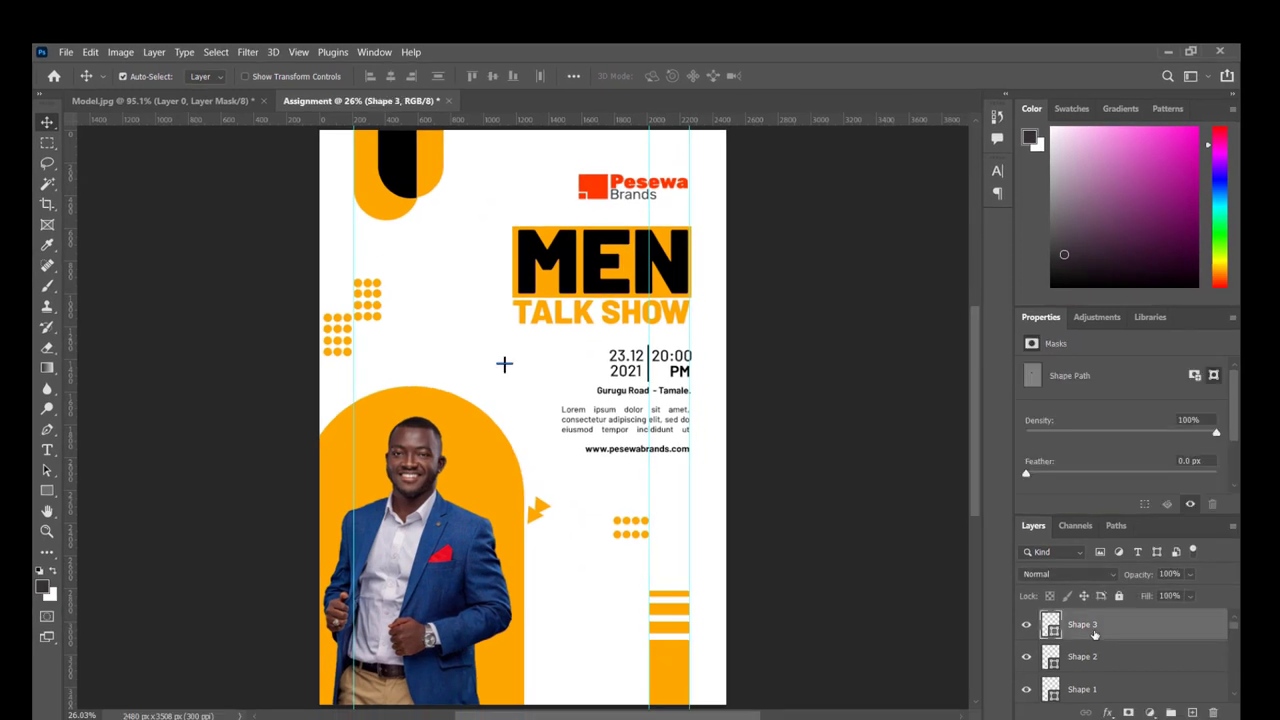
key("ctrl+t")
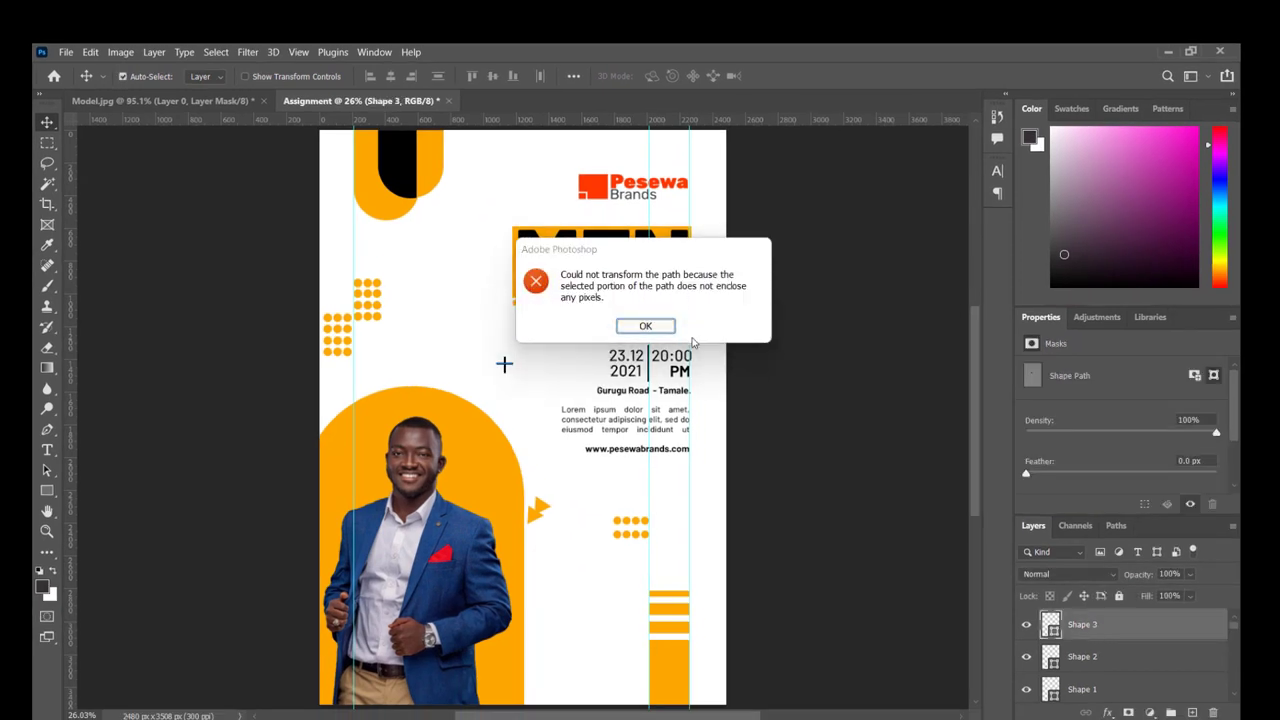
left_click(645, 327)
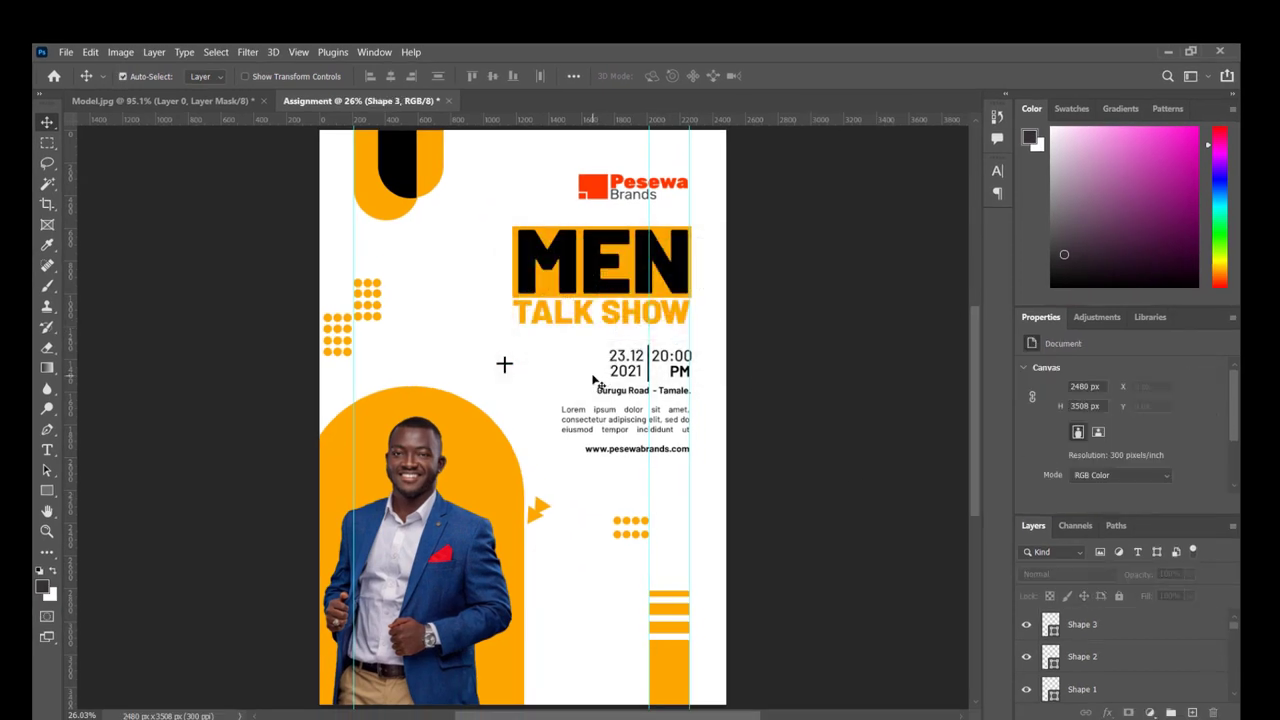
left_click(508, 366)
key("ctrl+z")
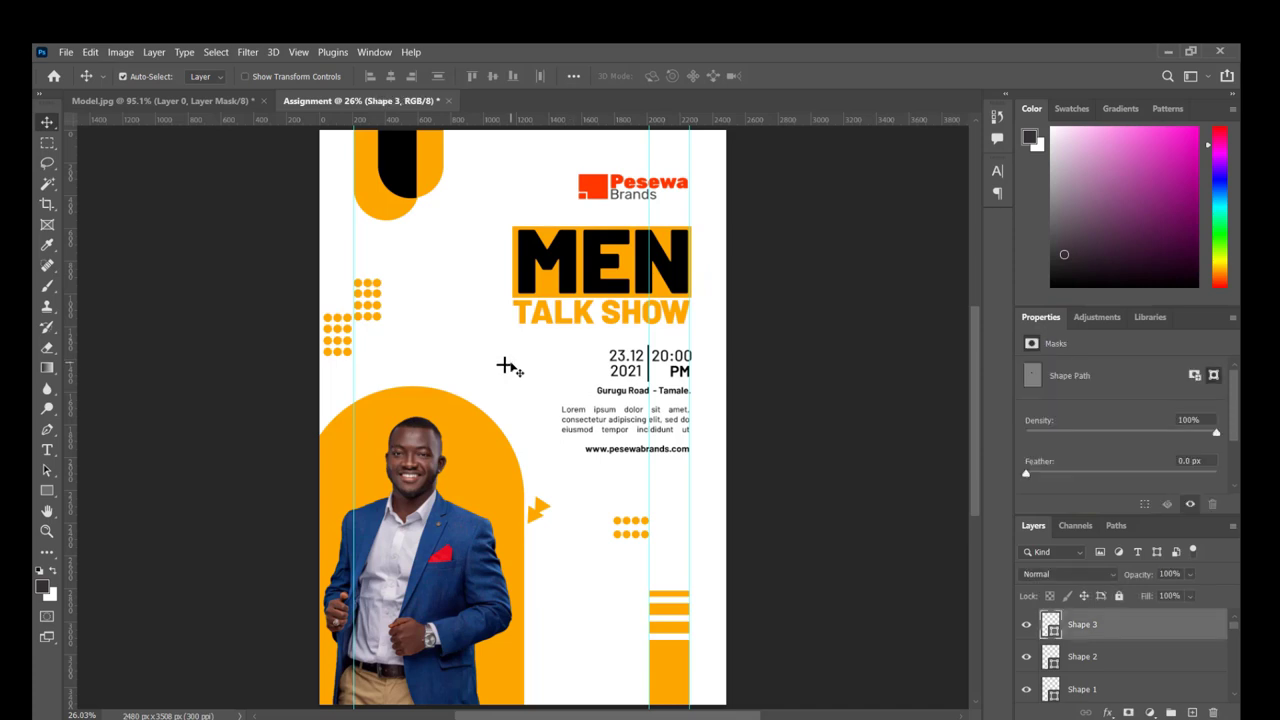
left_click(858, 505)
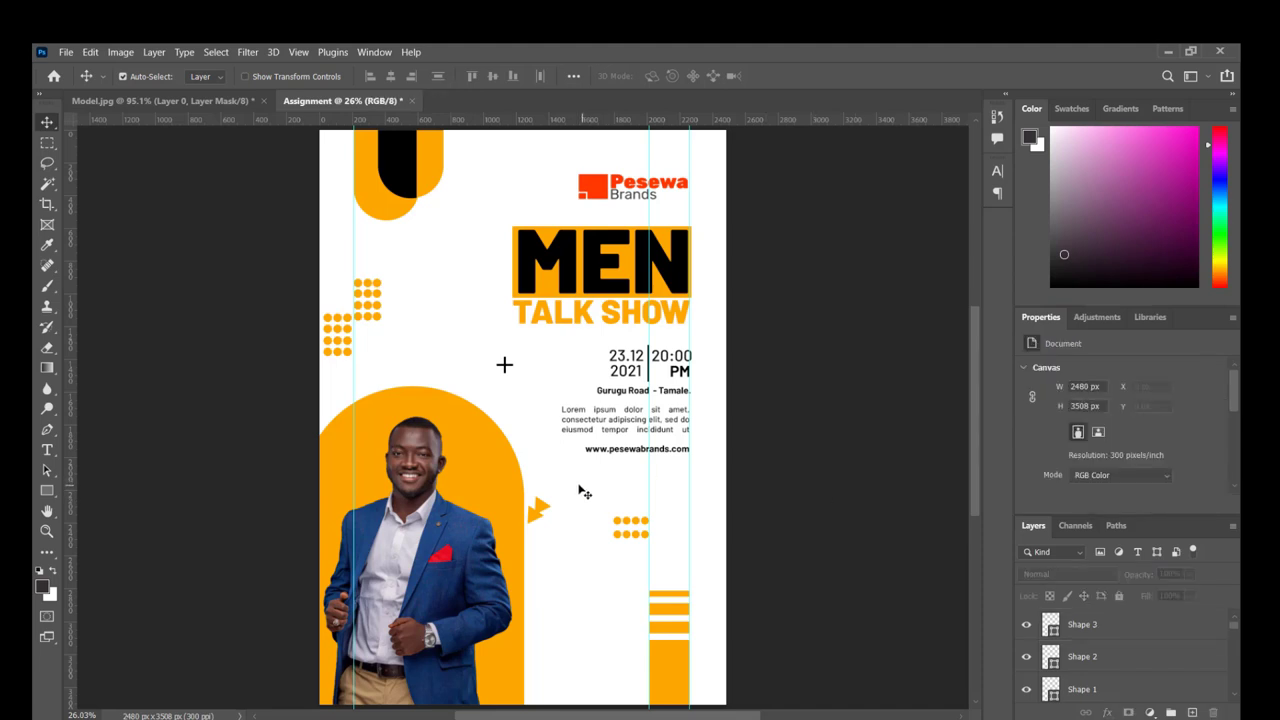
left_click_drag(529, 481, 553, 527)
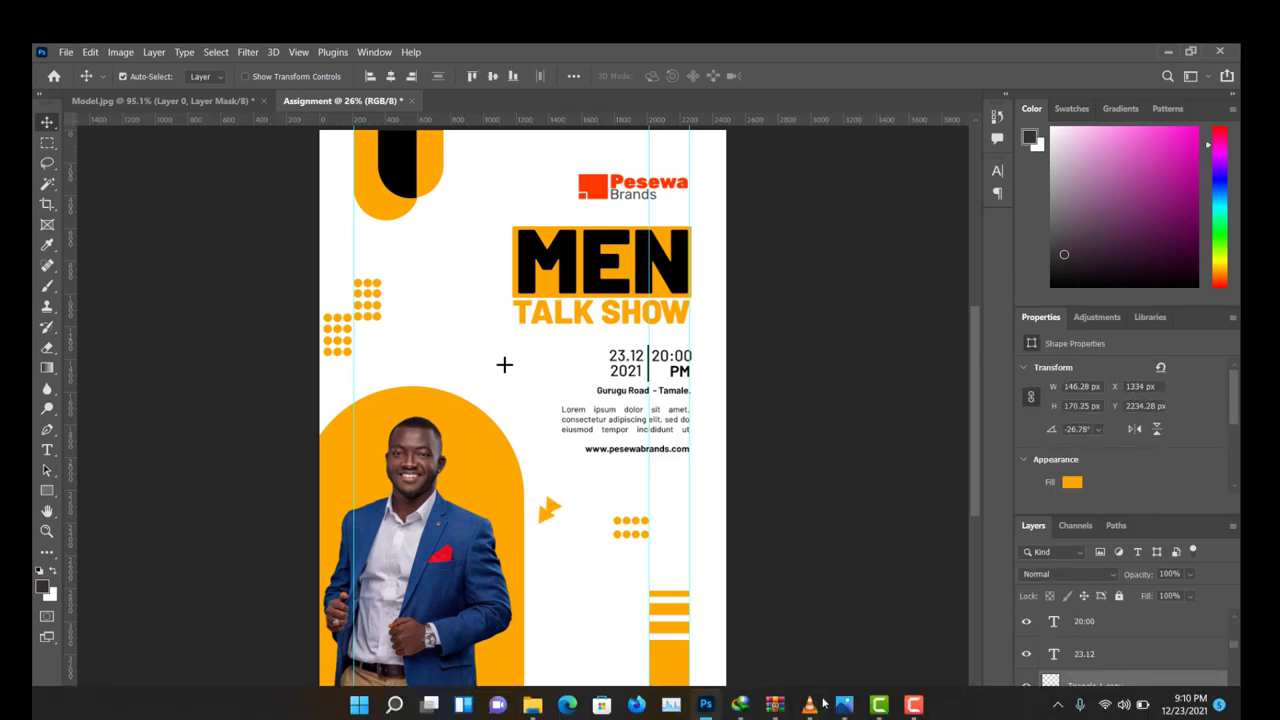
Select both orange dot grids on the left and lower their opacity to 40%.
left_click(845, 705)
left_click(845, 705)
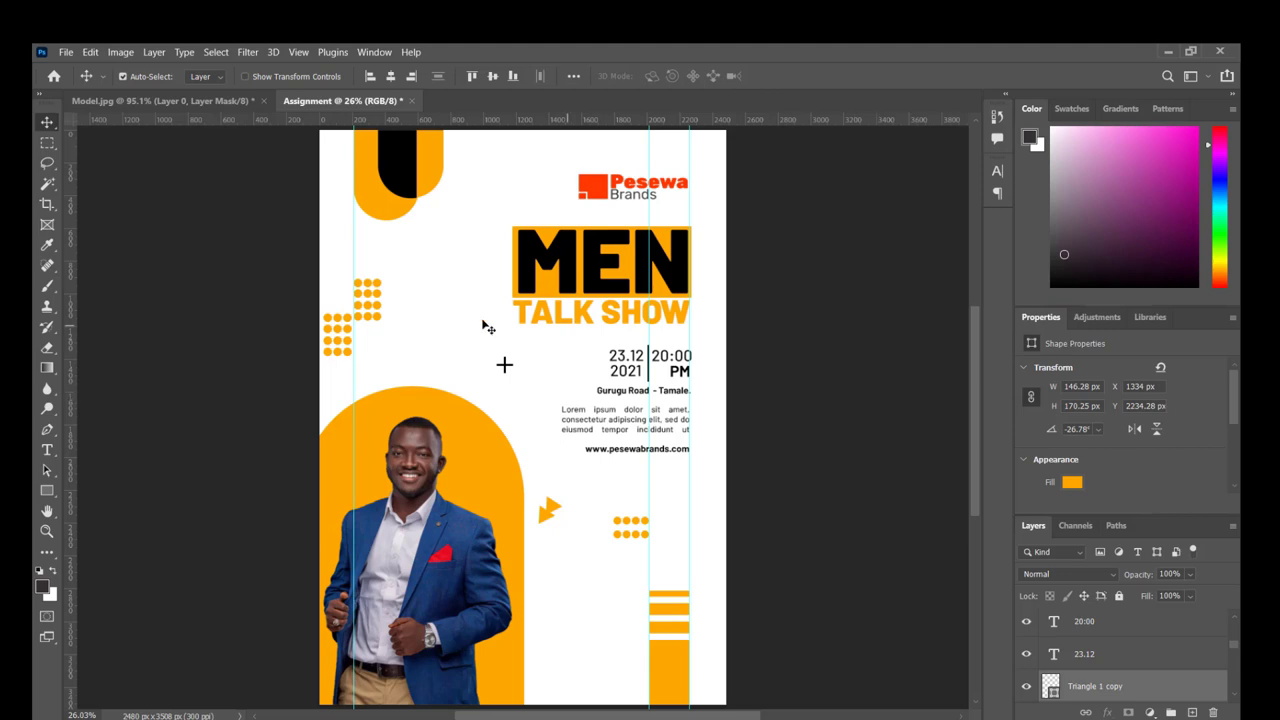
left_click_drag(320, 276, 398, 370)
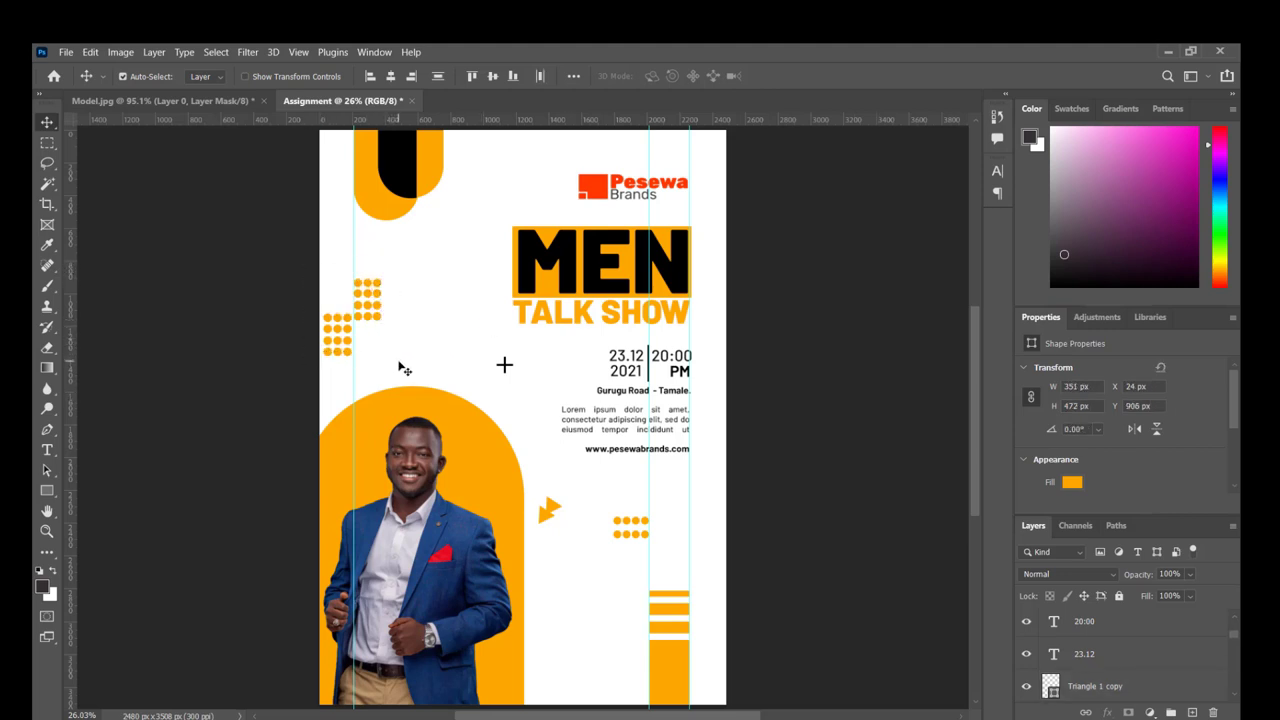
left_click_drag(265, 248, 384, 366)
left_click(1188, 573)
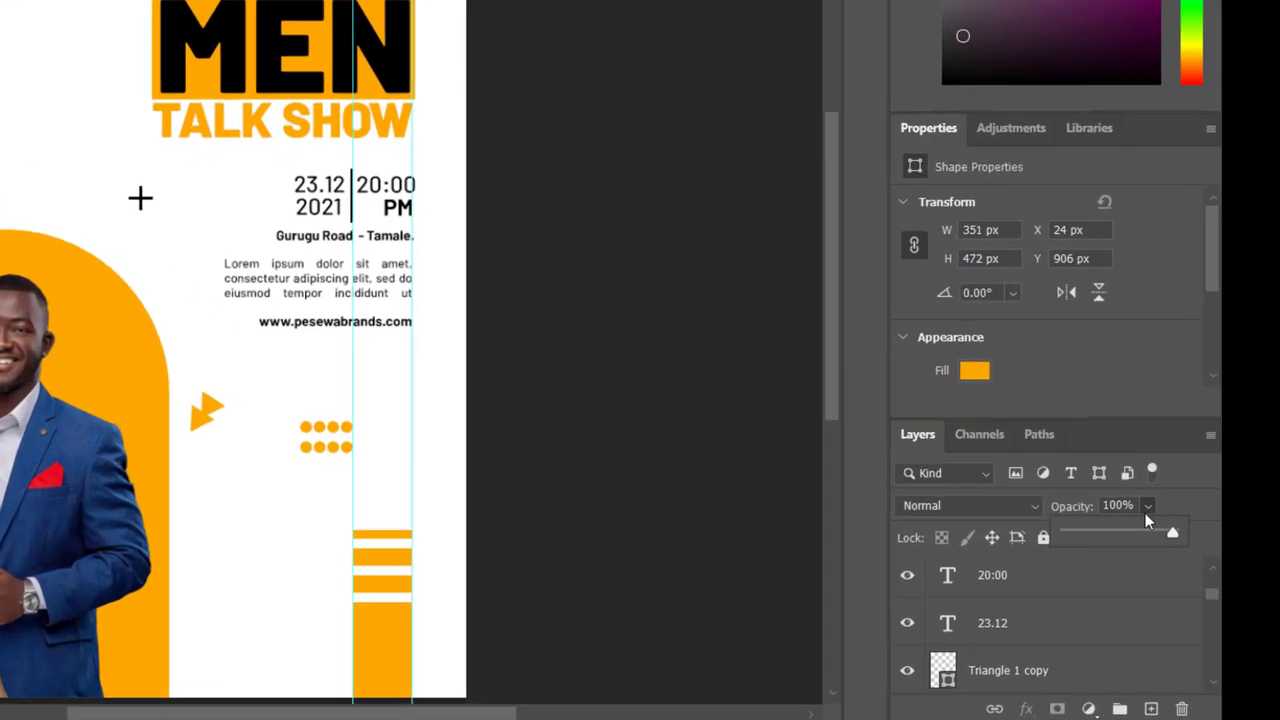
left_click_drag(1194, 593, 1188, 593)
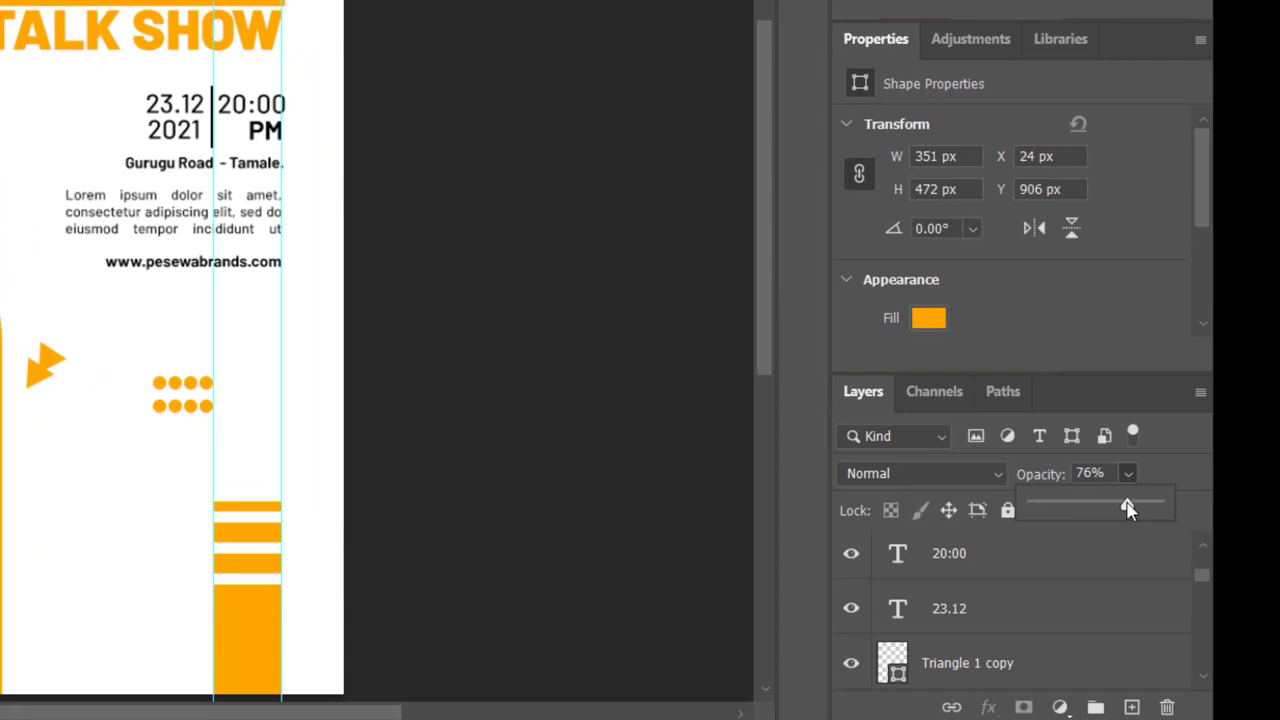
left_click_drag(1127, 508, 1086, 512)
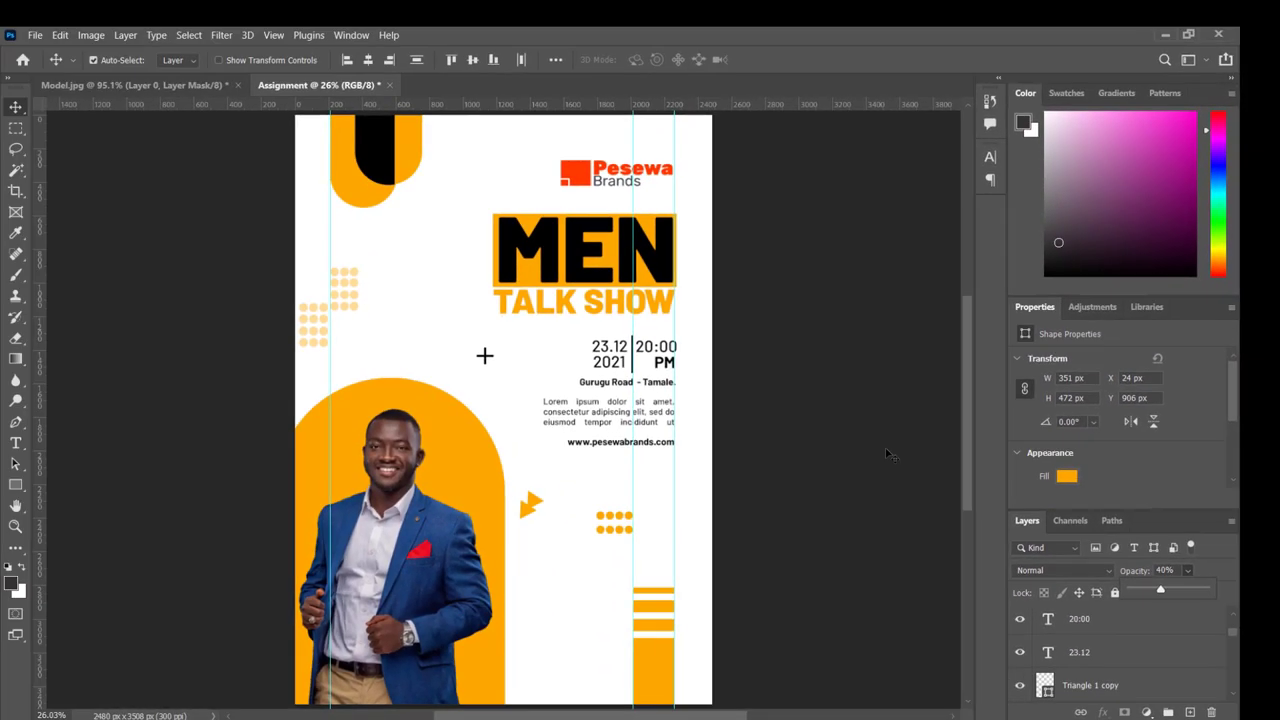
left_click(886, 455)
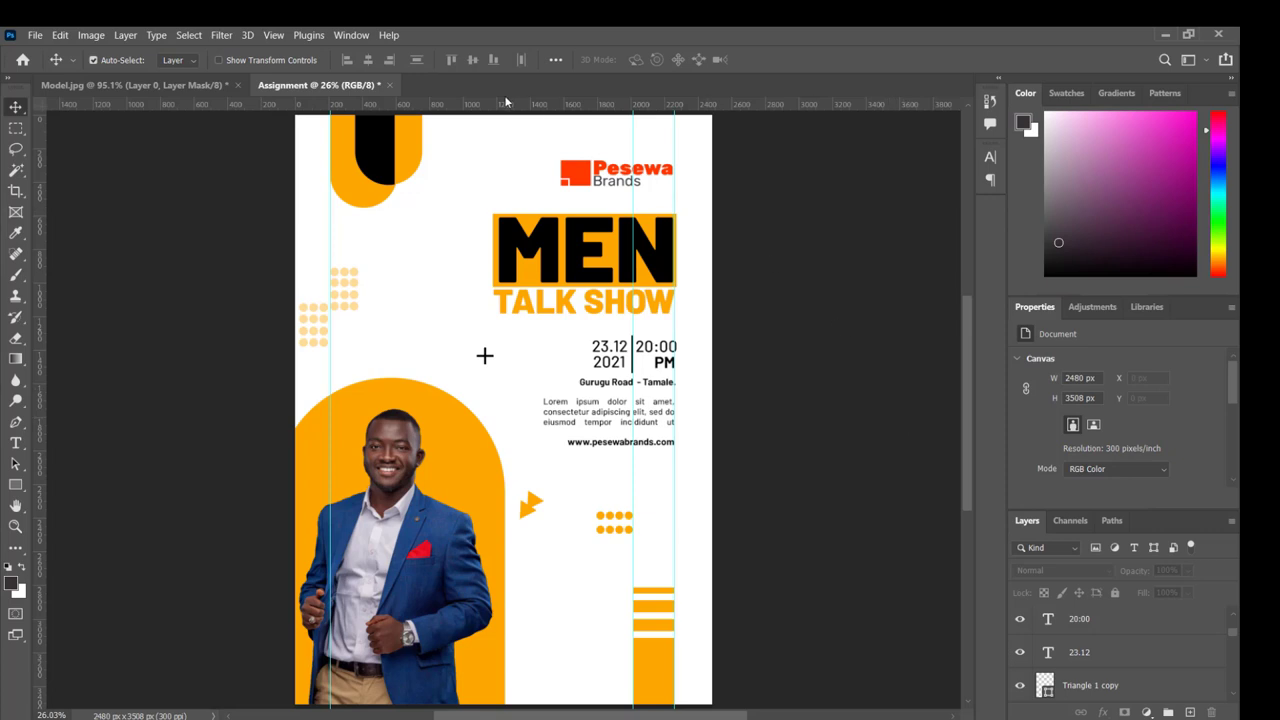
Fill the rectangle behind MEN with the red sampled from the Pesewa logo.
left_click(590, 180)
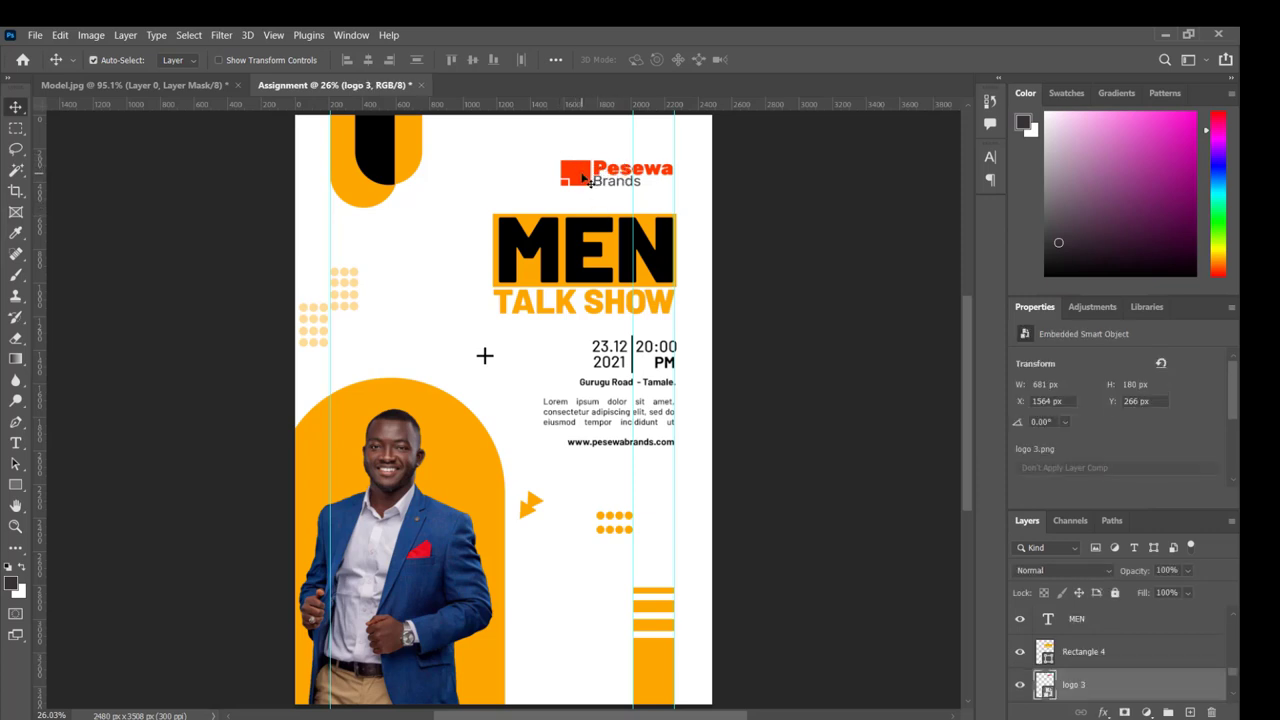
left_click(565, 257)
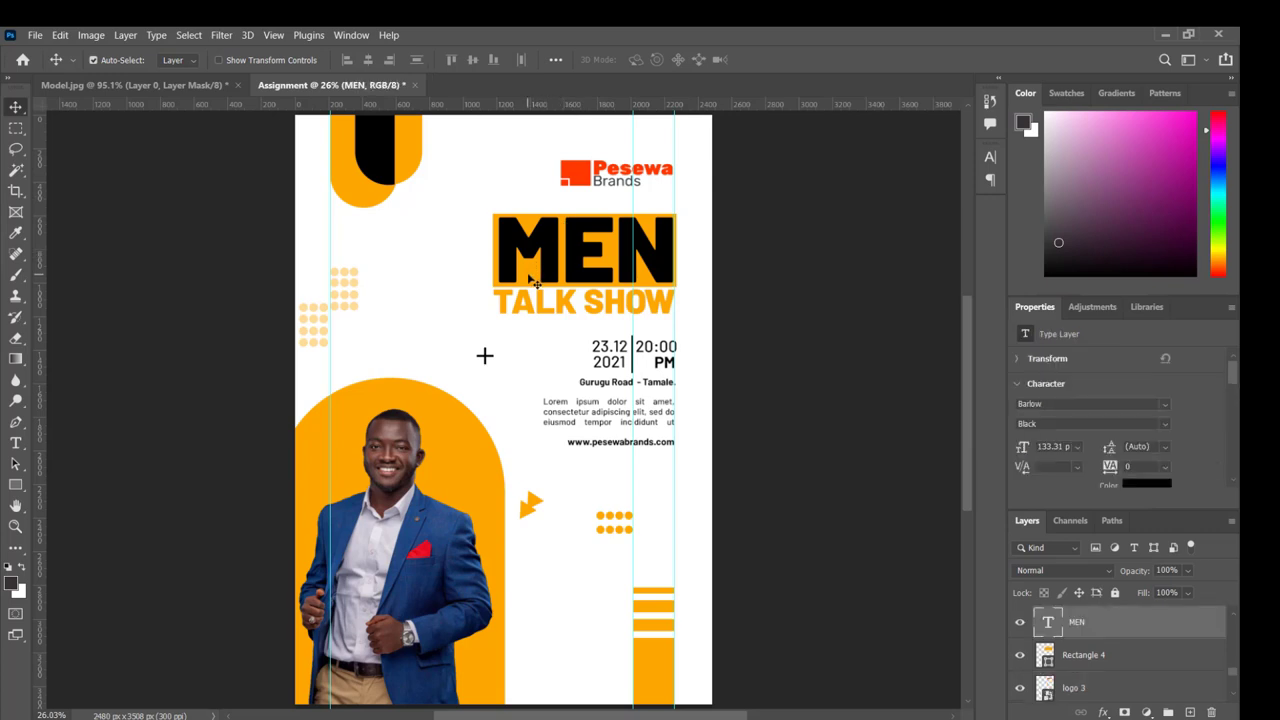
left_click(1094, 657)
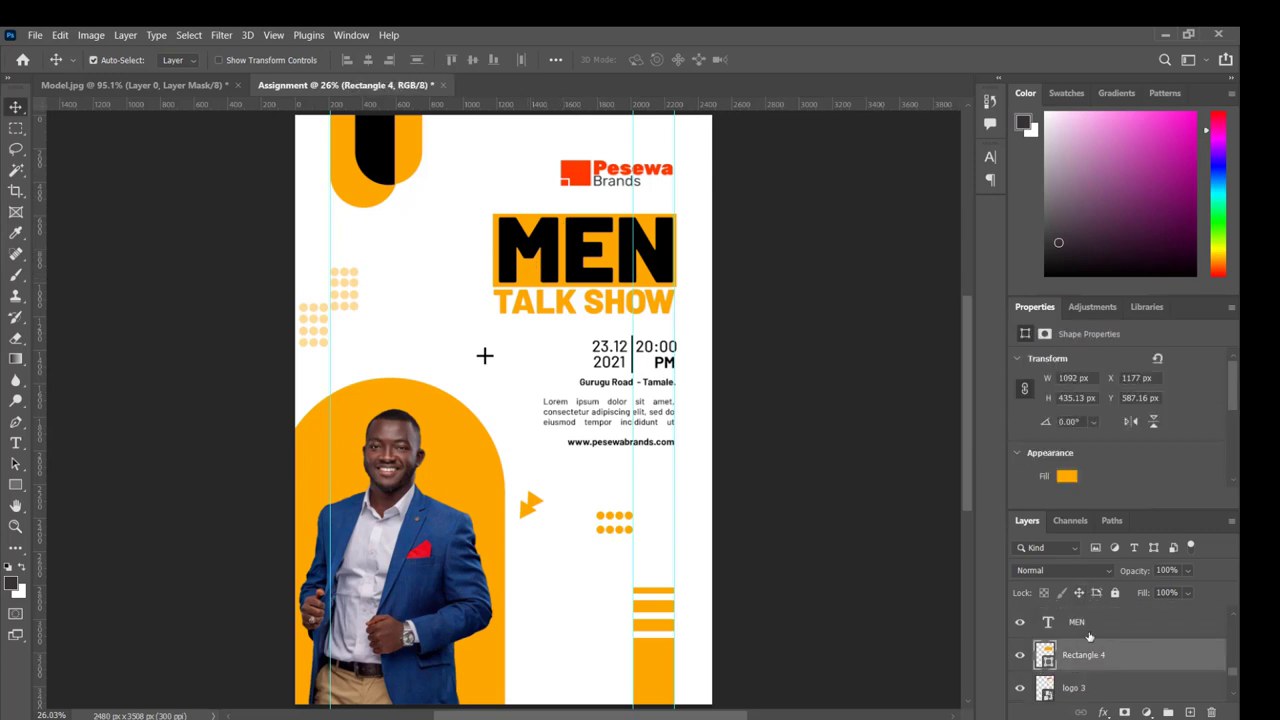
left_click(1062, 477)
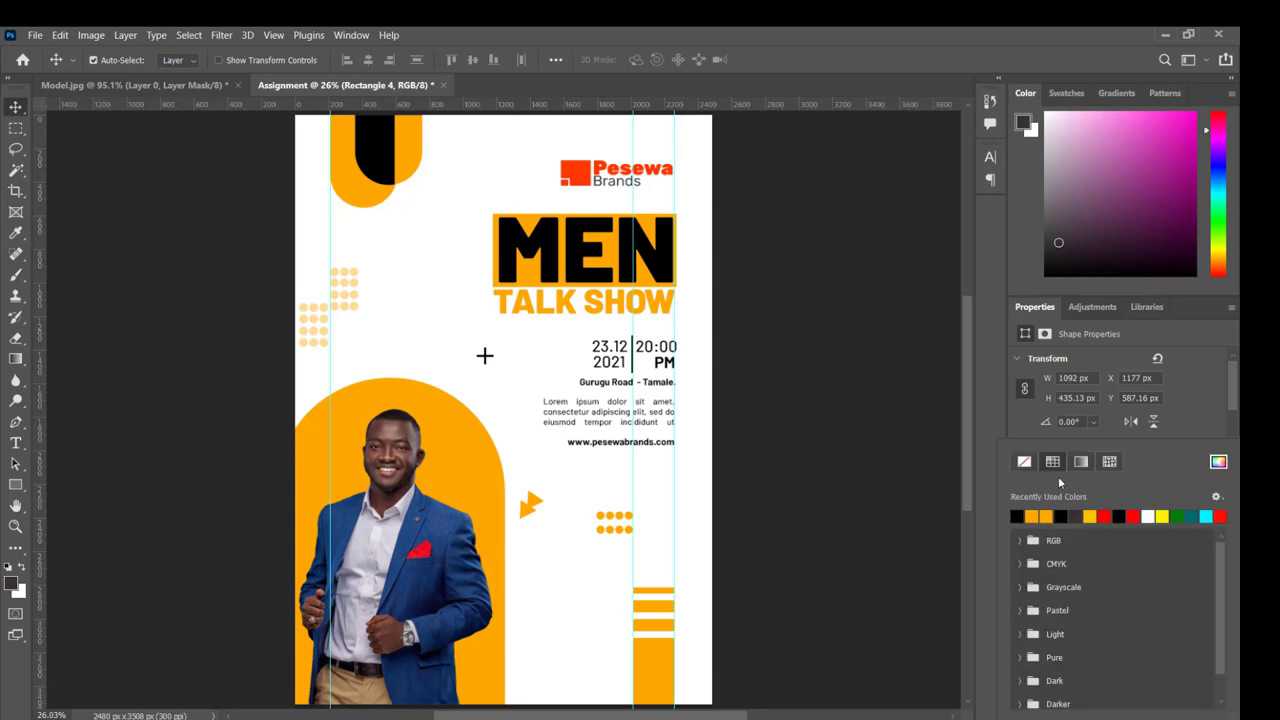
left_click(1218, 462)
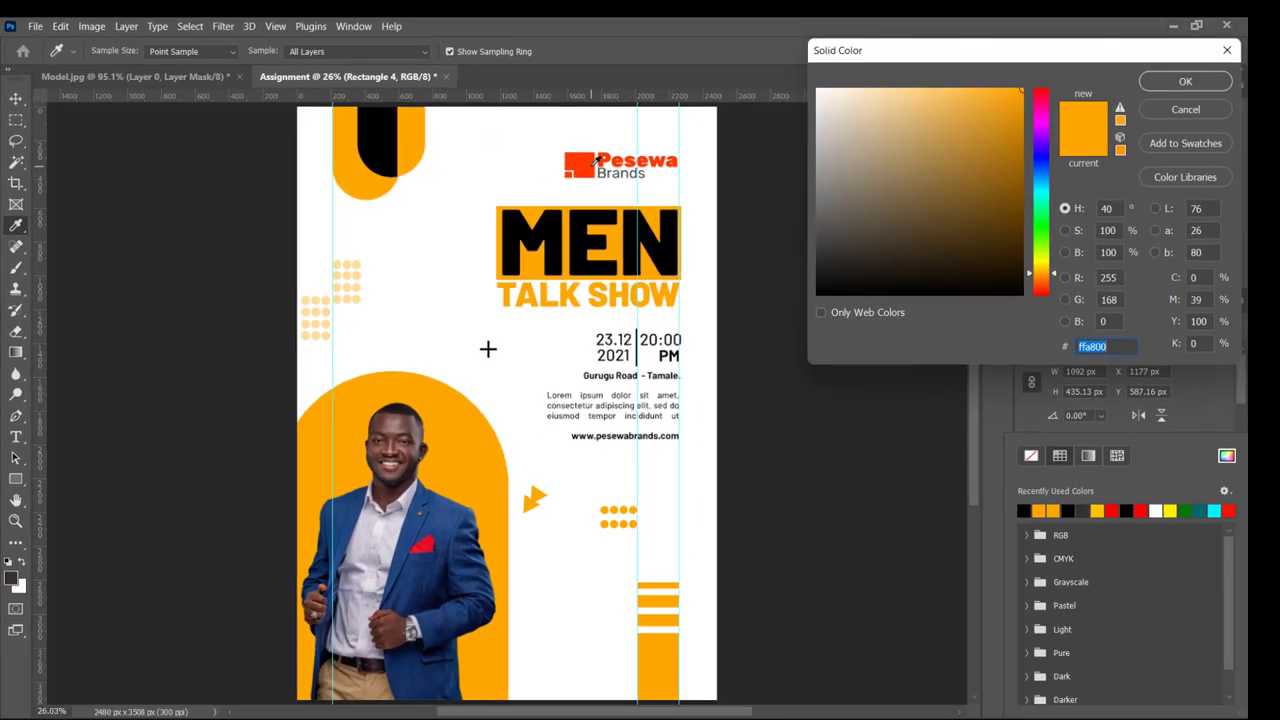
left_click(592, 158)
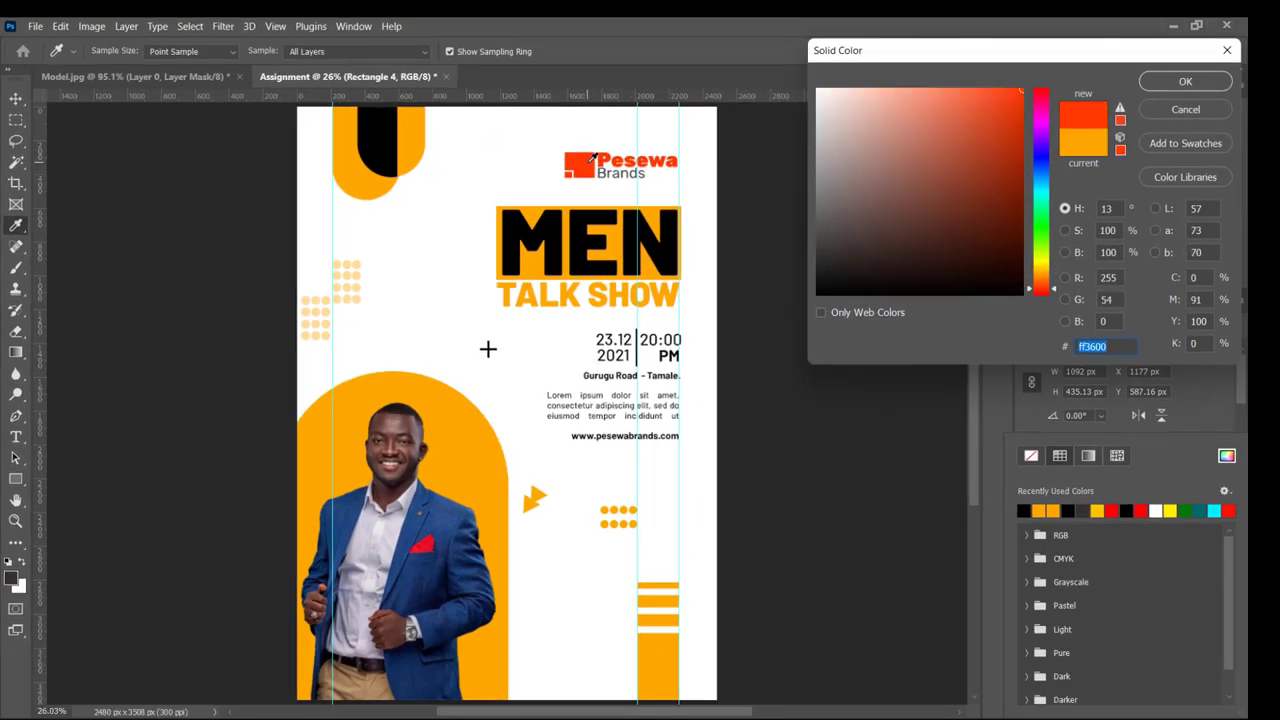
left_click(1185, 82)
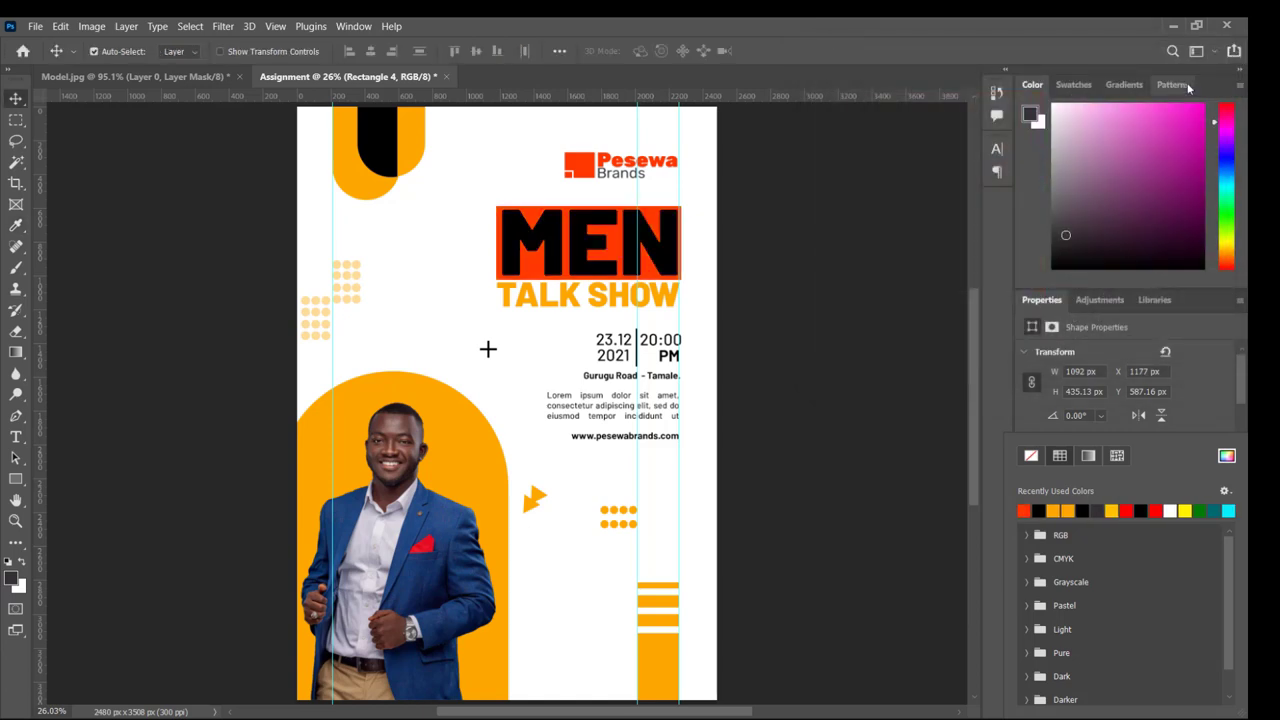
Recolour TALK SHOW to the MEN box's red (#ff3600), then select the orange dot cluster.
left_click(629, 299)
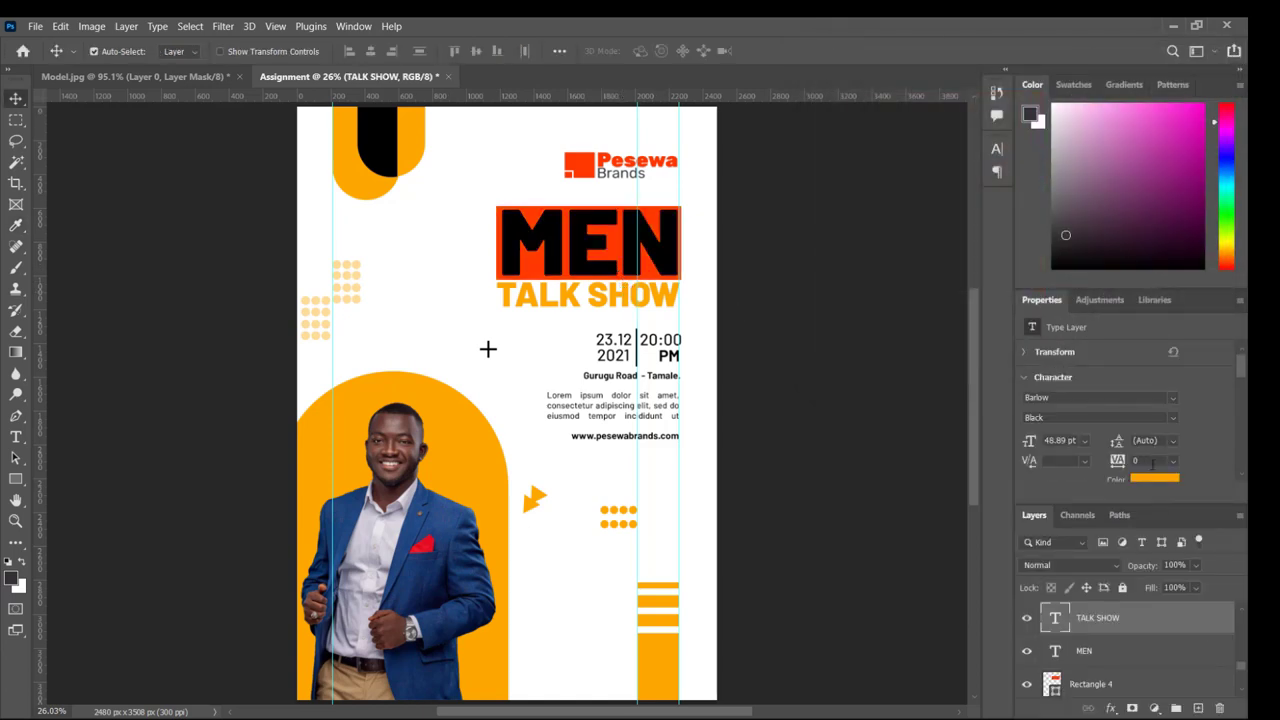
left_click(1156, 478)
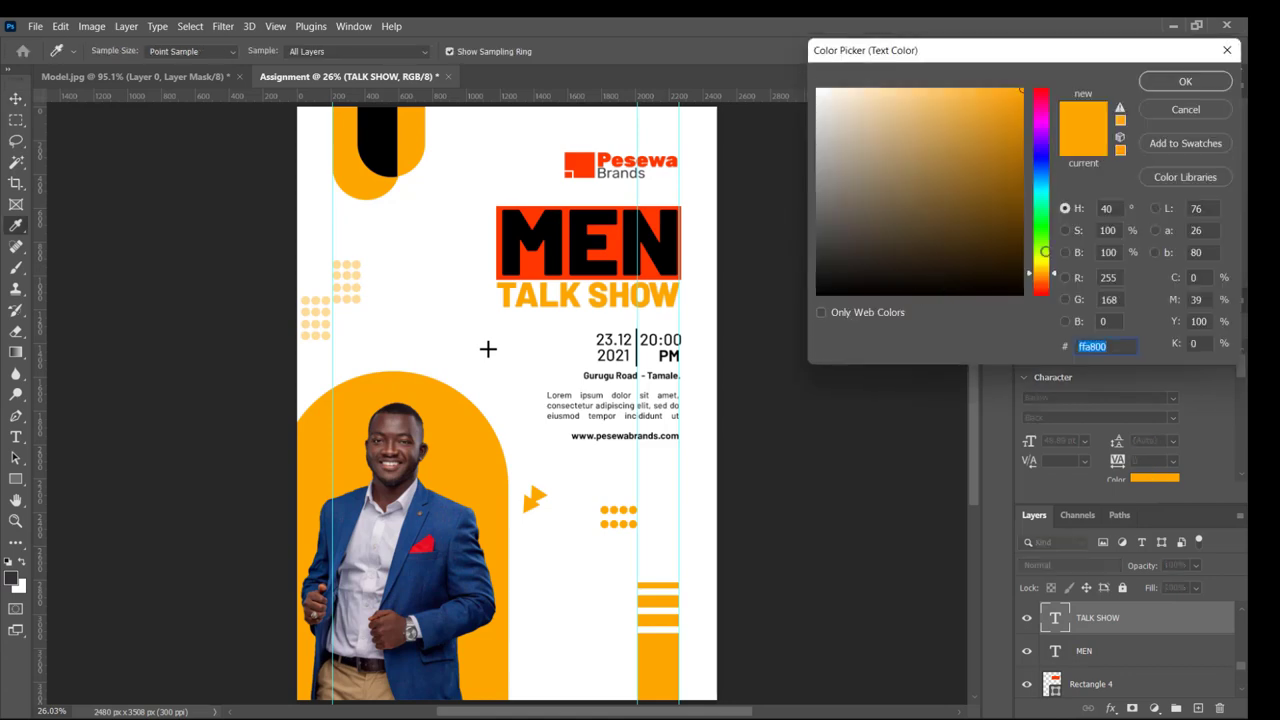
left_click(618, 231)
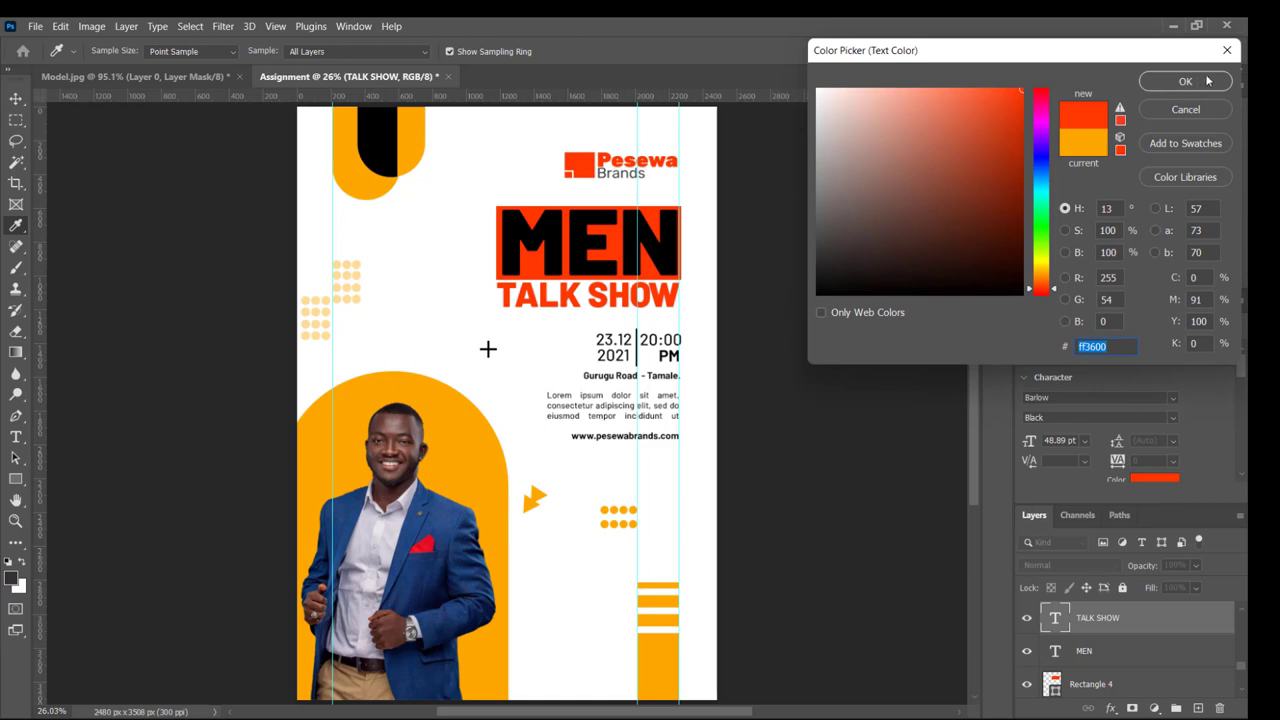
left_click(1207, 81)
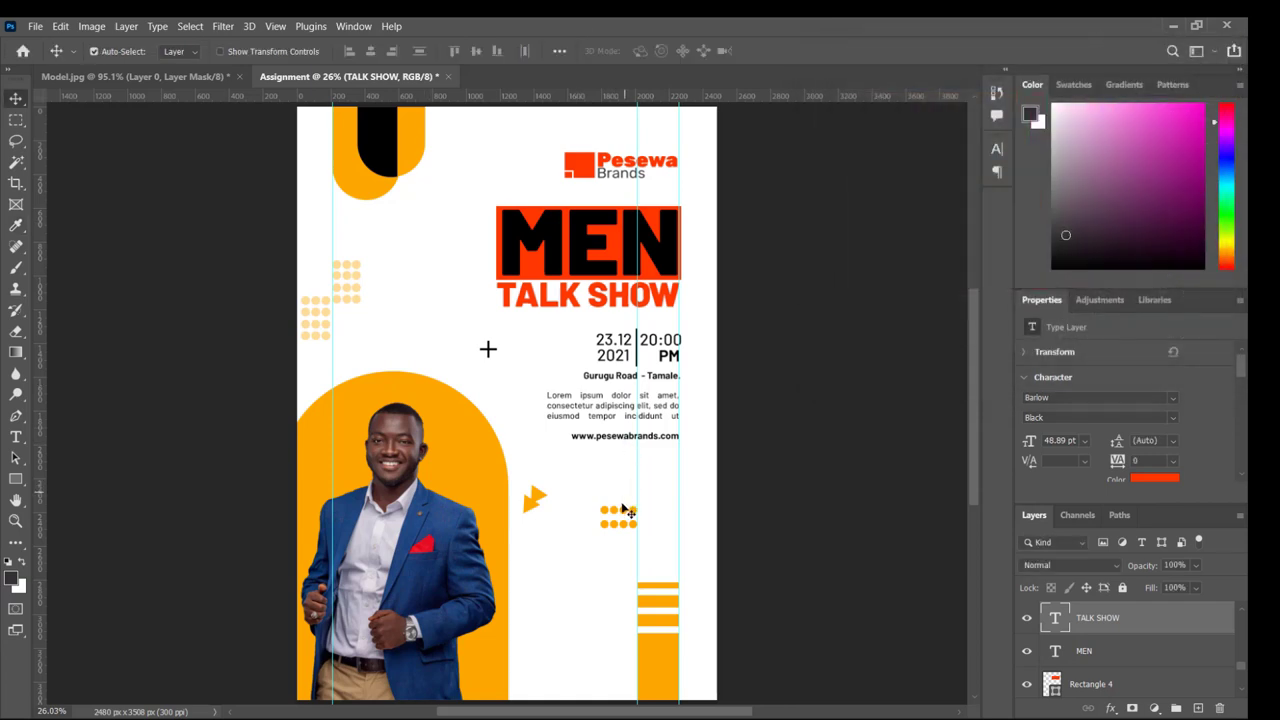
left_click(836, 524)
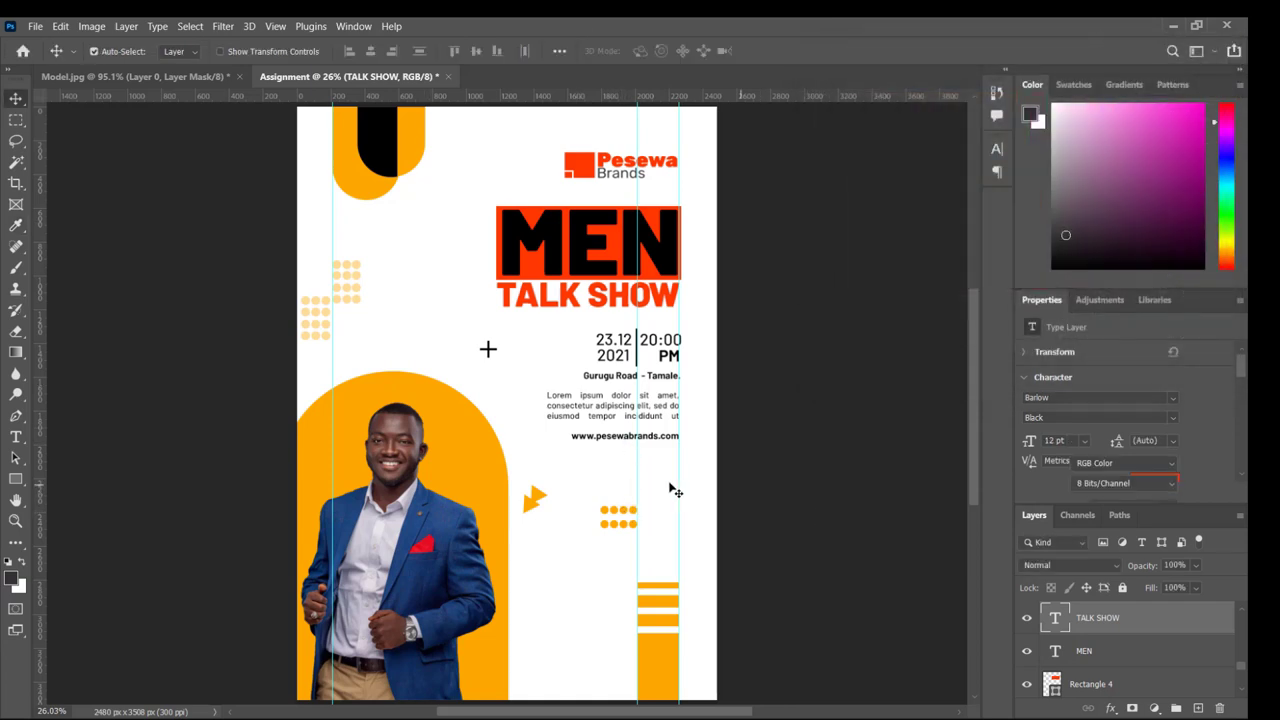
left_click_drag(588, 495, 637, 533)
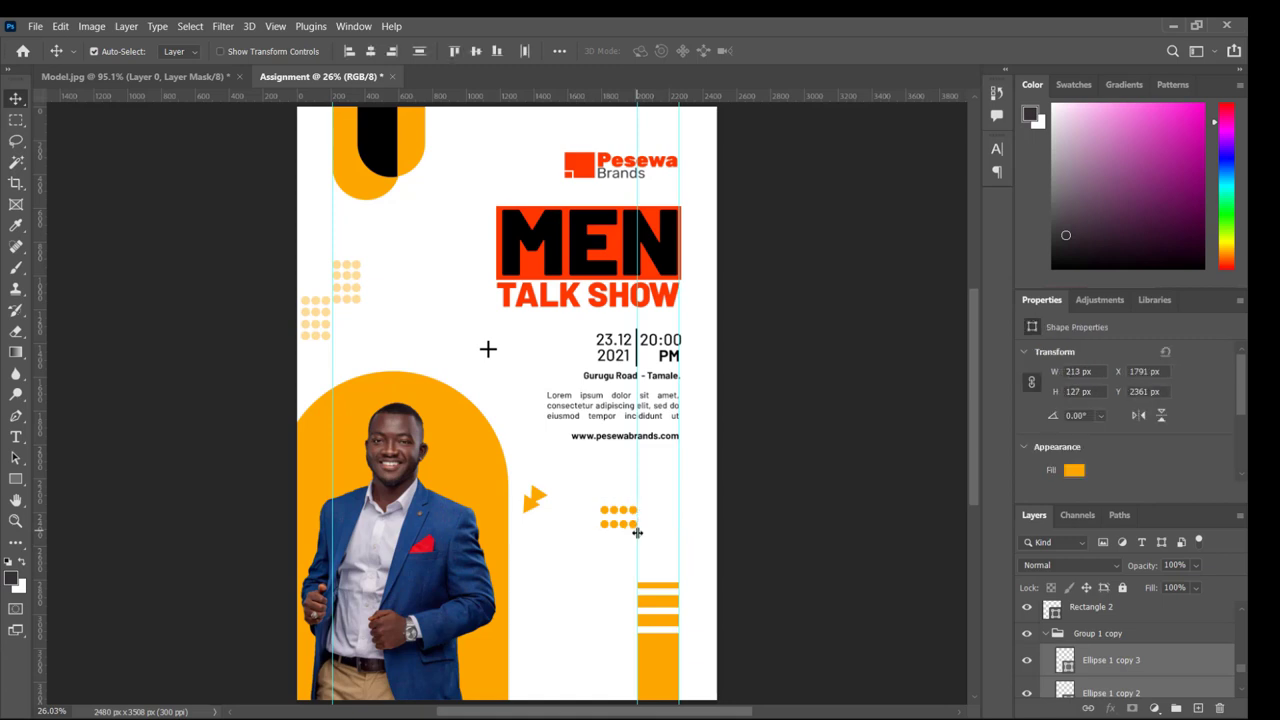
Recolour the orange dot cluster, bottom-right stripe bar and triangle red from Recently Used Colors.
left_click(1080, 472)
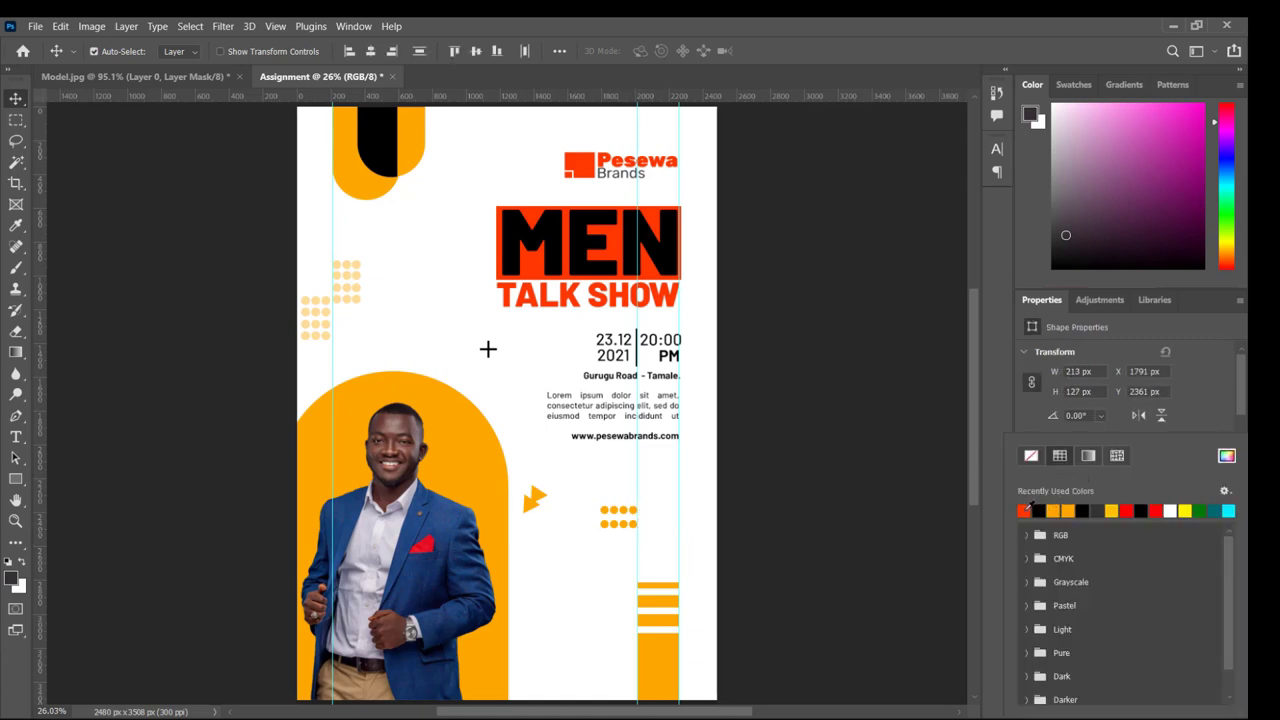
left_click(1025, 510)
left_click(605, 590)
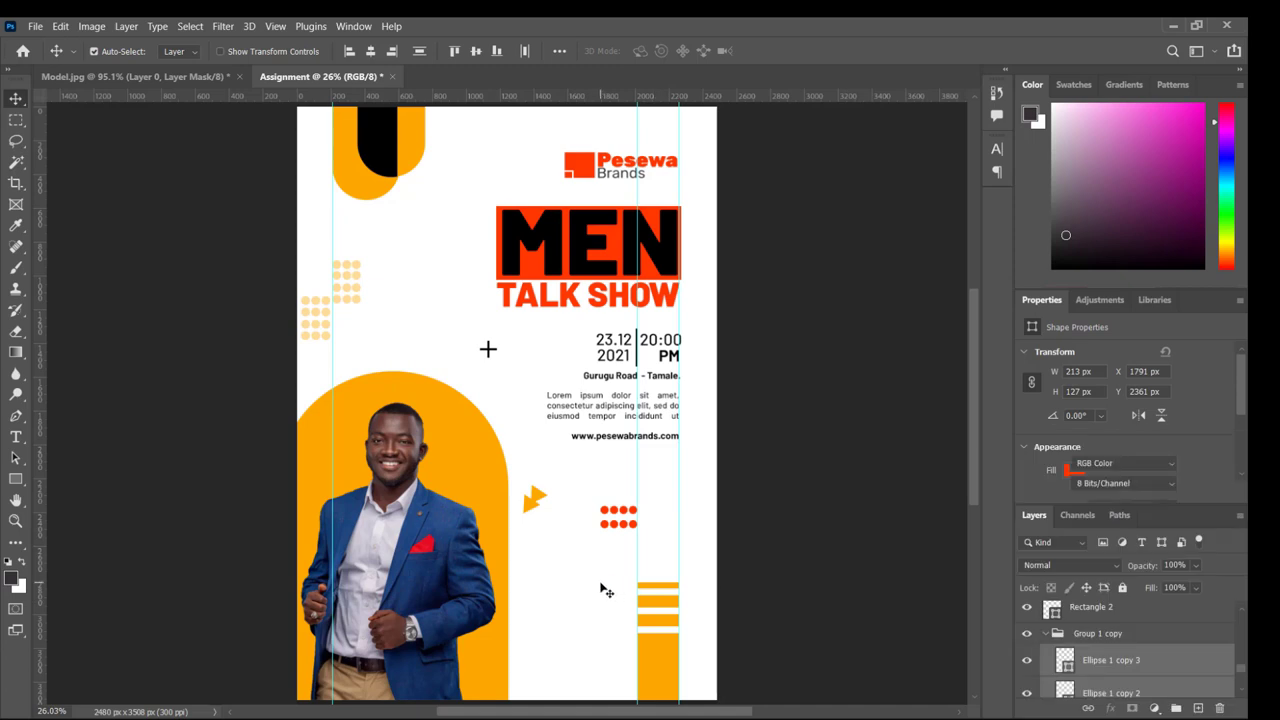
left_click(606, 590)
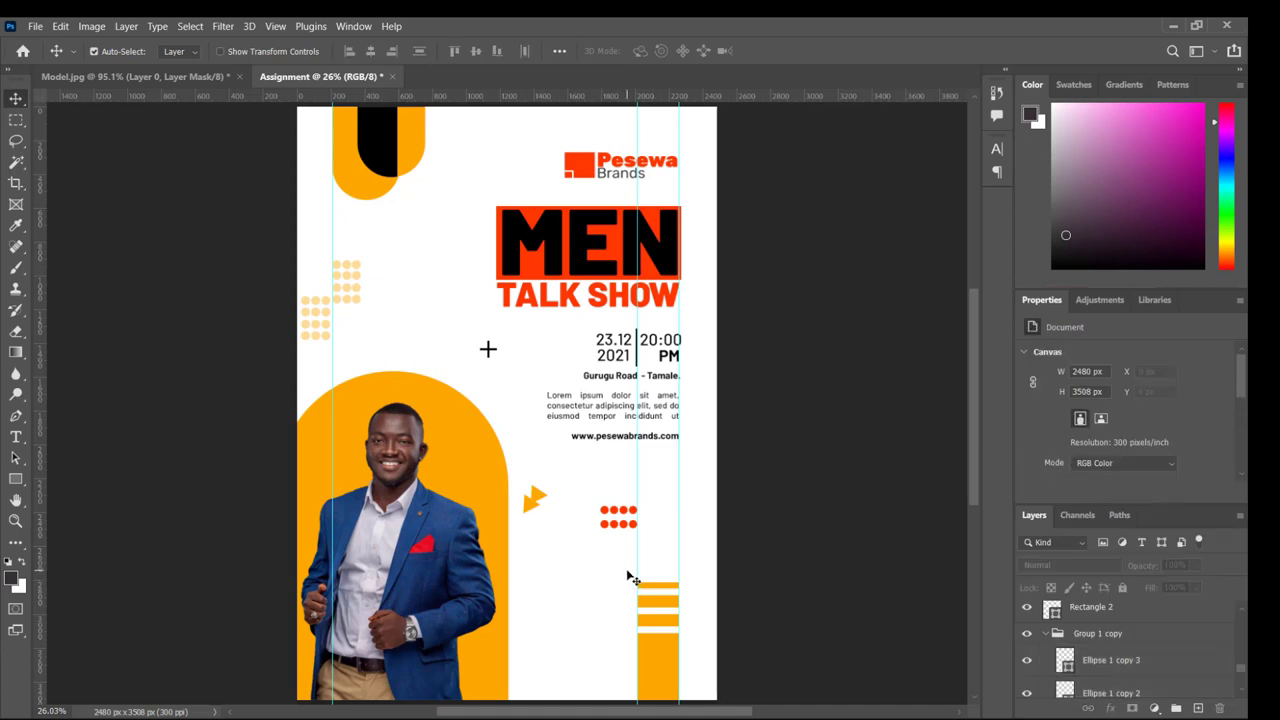
left_click_drag(627, 571, 689, 694)
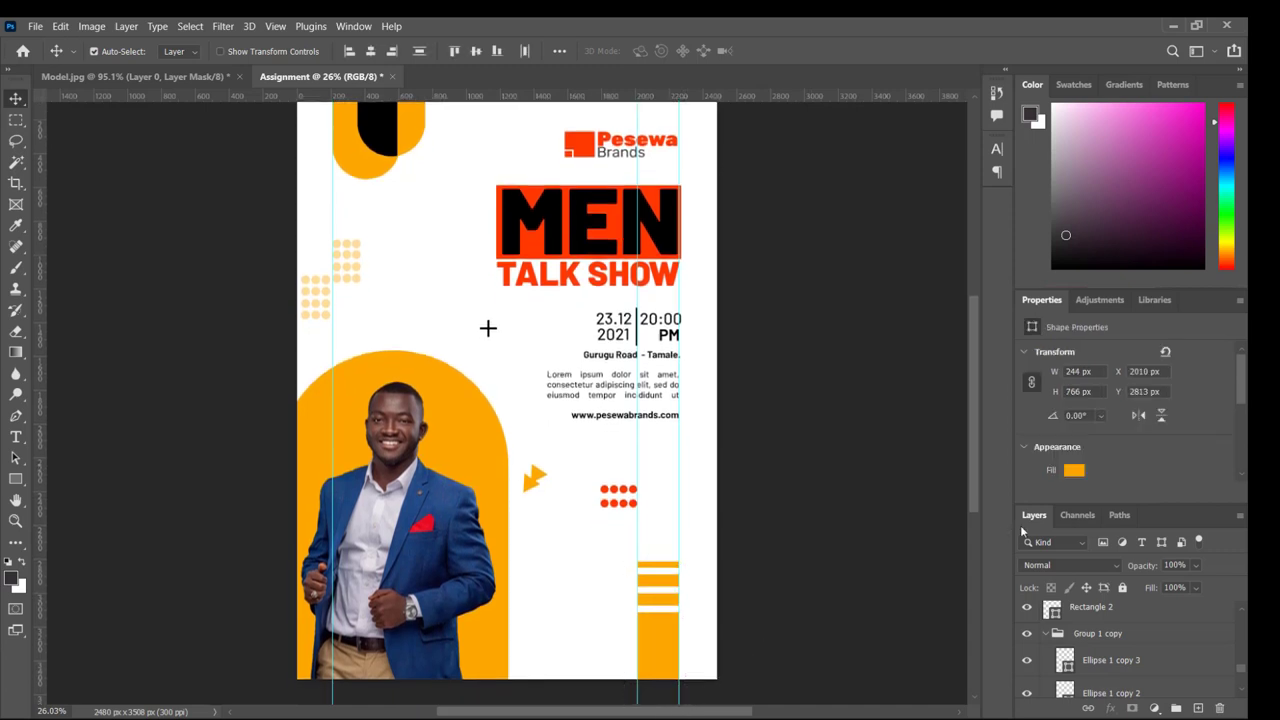
left_click(1073, 471)
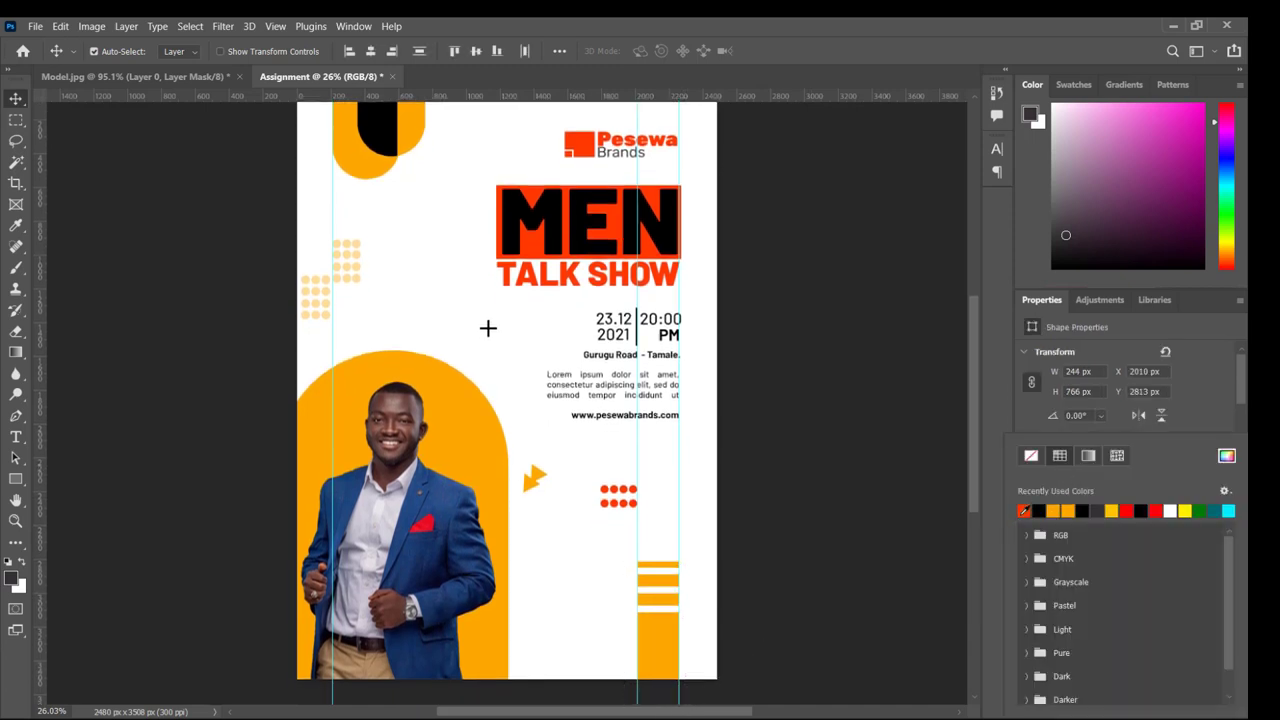
left_click(1025, 509)
left_click(864, 507)
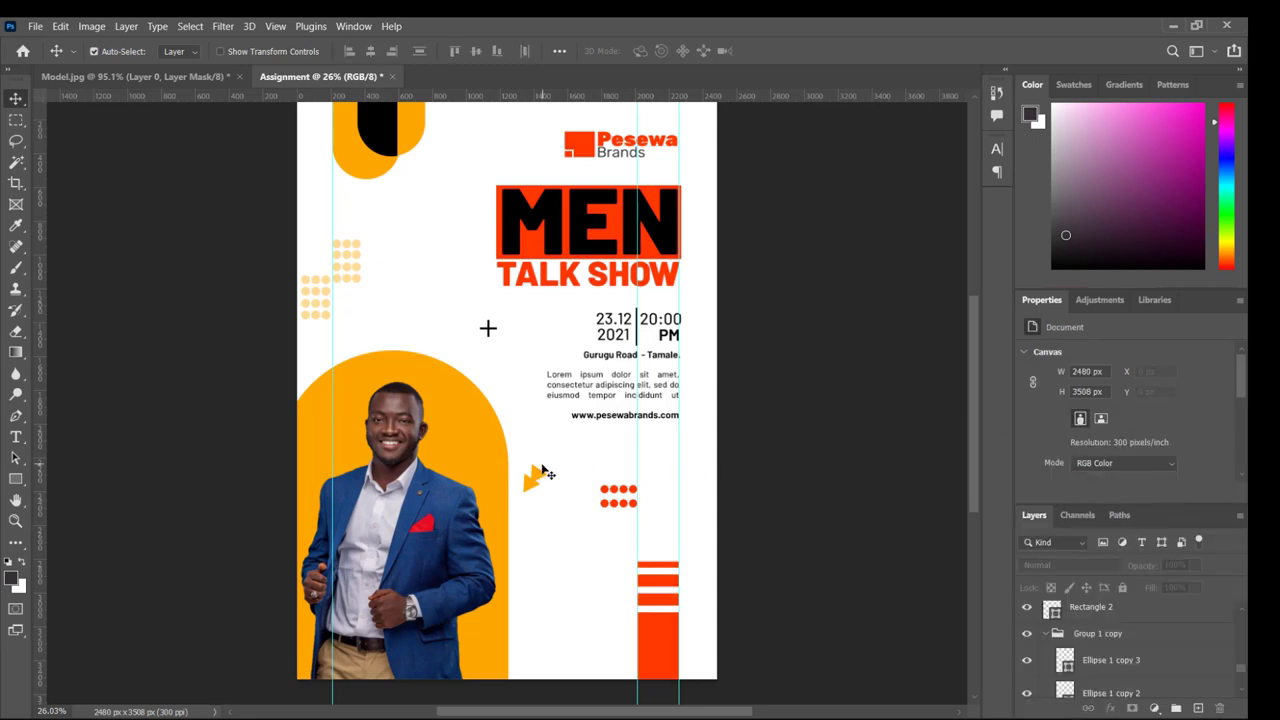
left_click_drag(523, 461, 550, 504)
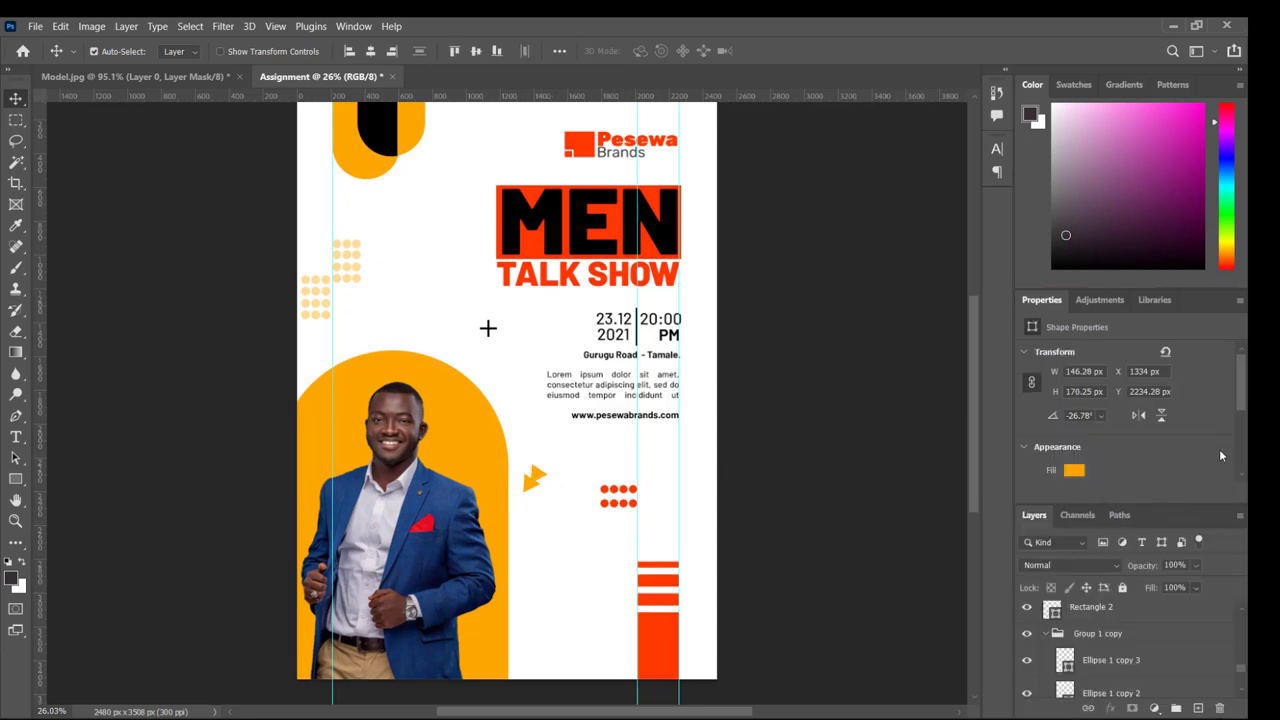
left_click(1073, 471)
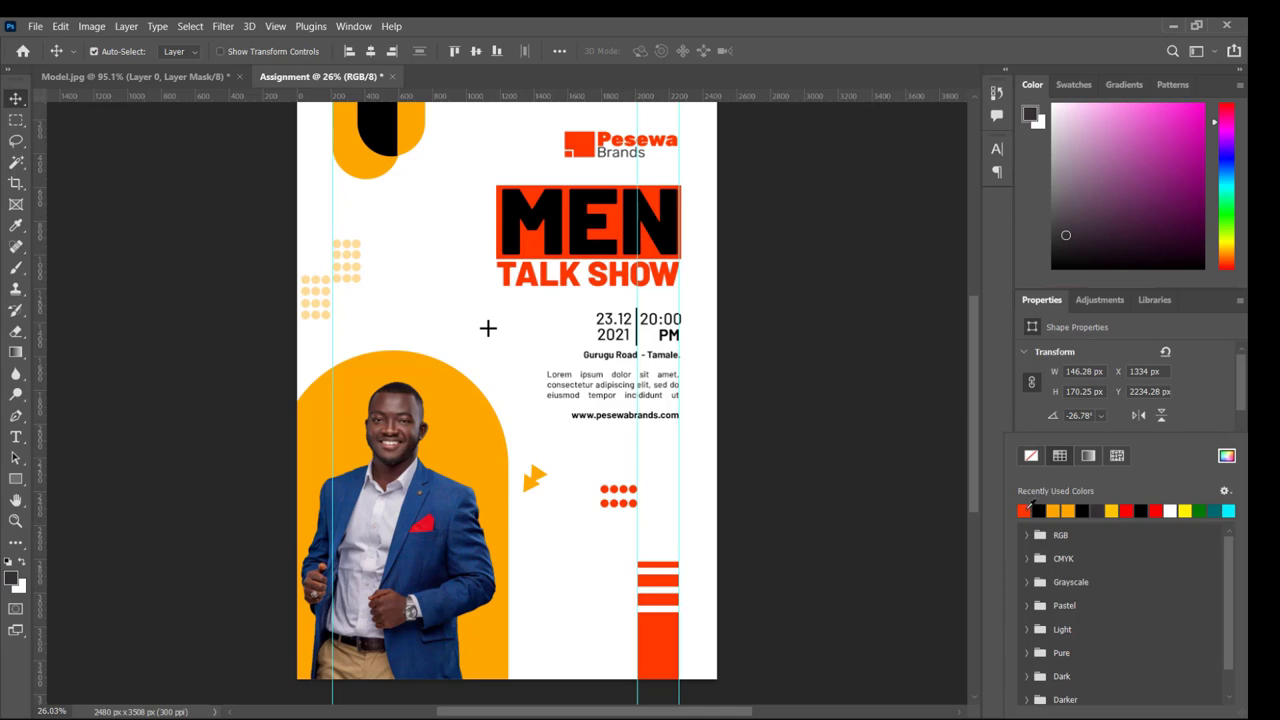
left_click(1026, 509)
left_click(882, 533)
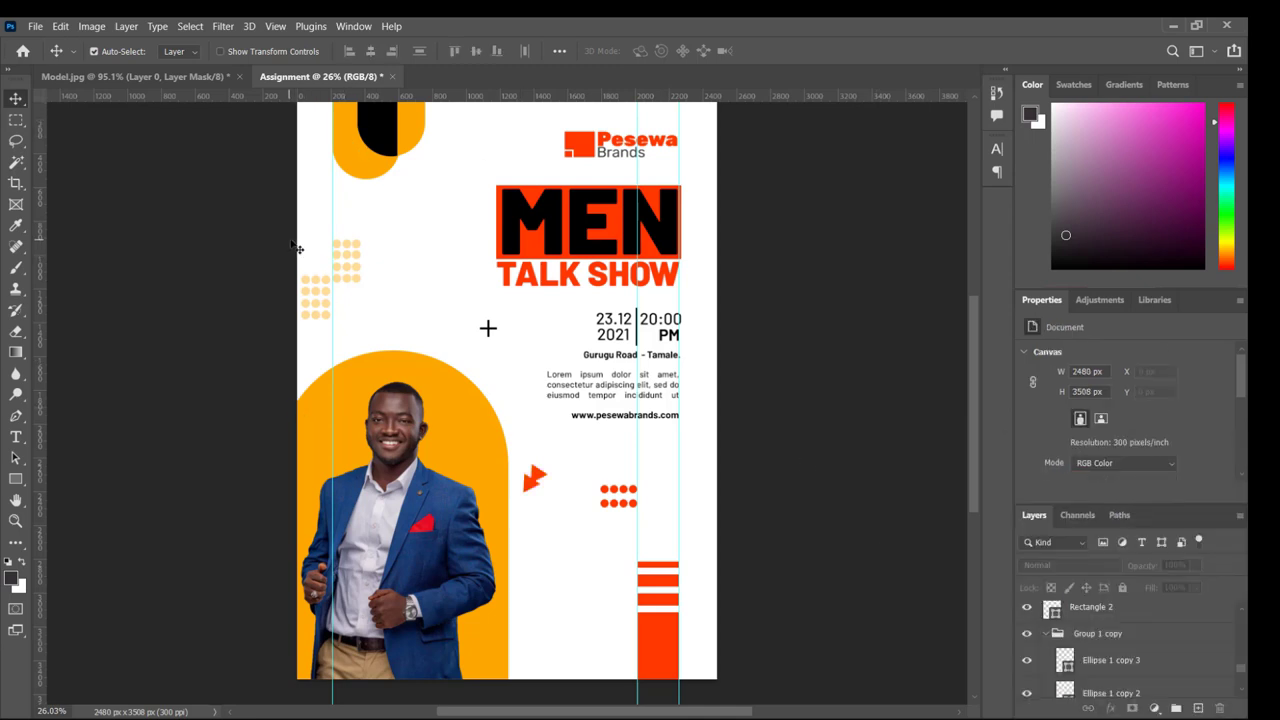
Recolour the peach dot grids on the left pink.
left_click_drag(289, 219, 378, 336)
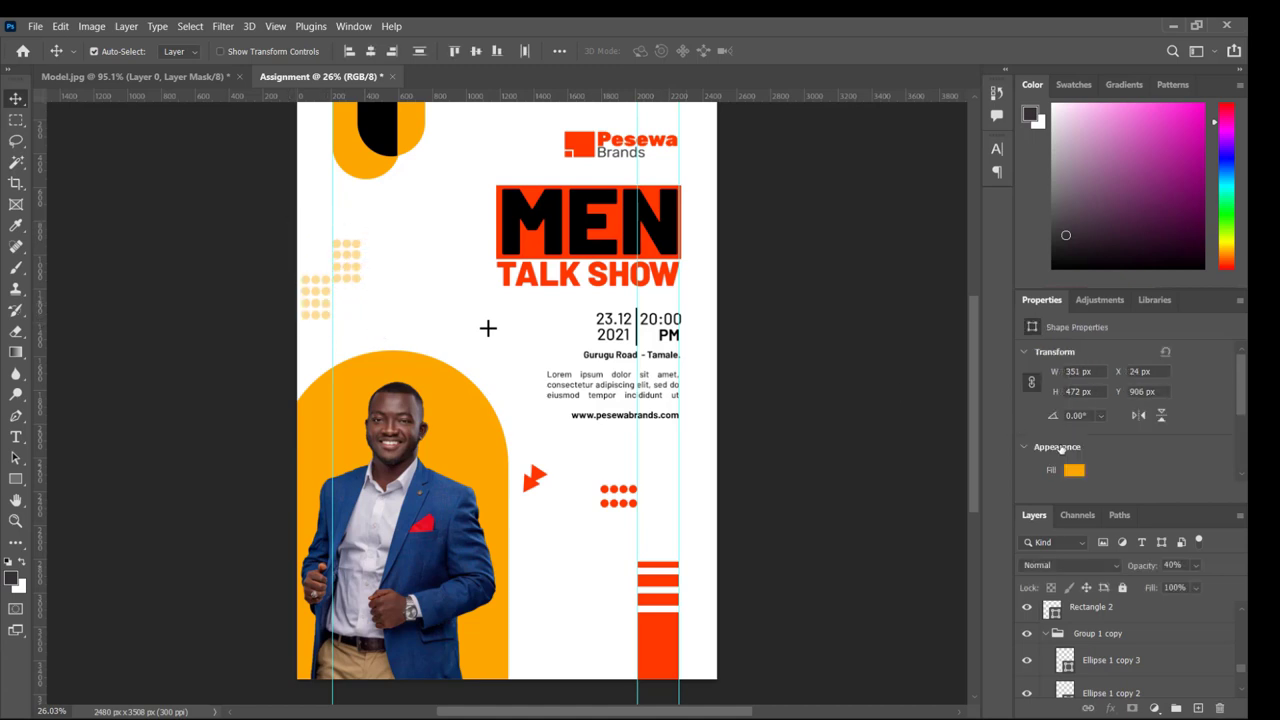
left_click(1068, 468)
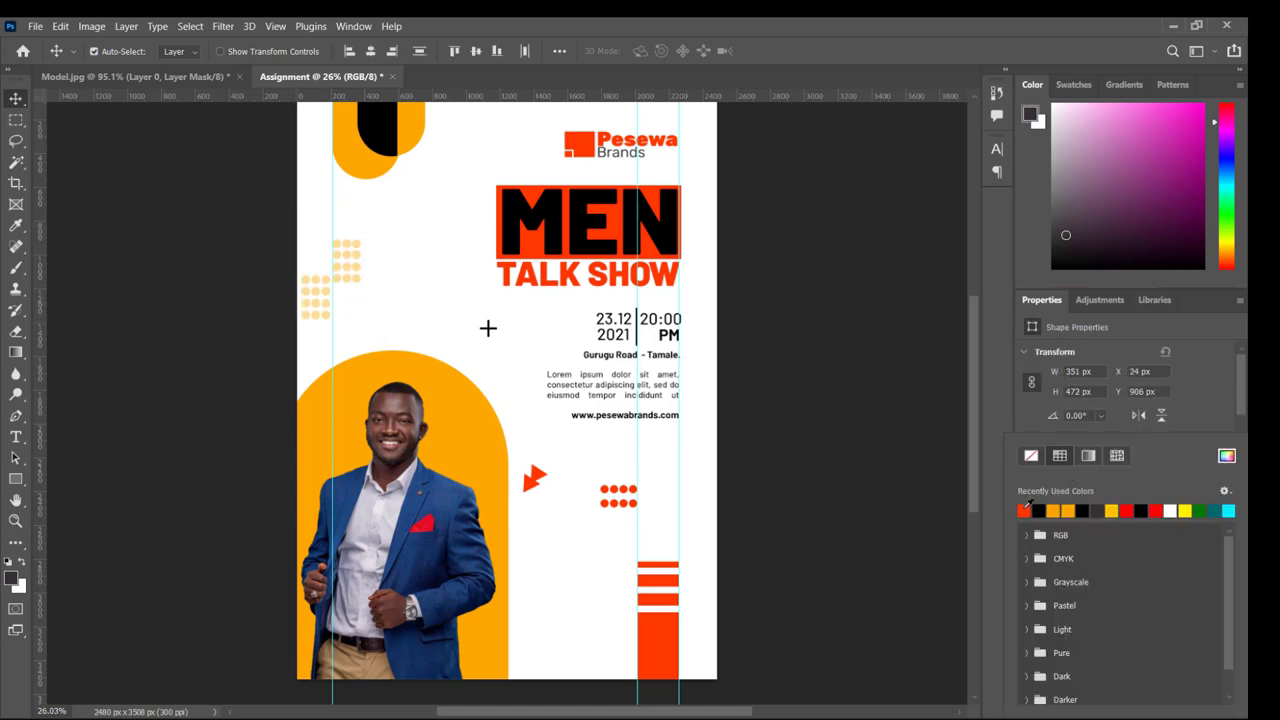
left_click(1027, 502)
key("Return")
left_click(315, 123)
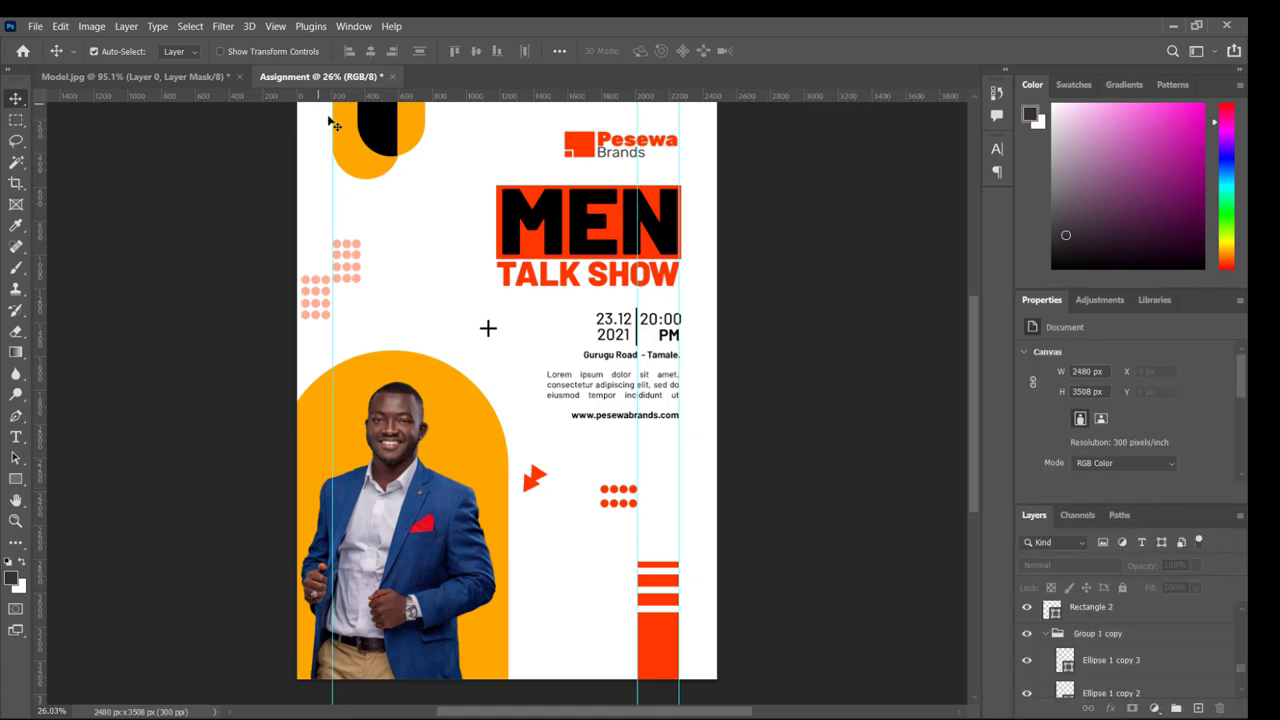
Recolour the top-left arch red-orange and duplicate it with Ctrl+J.
left_click(347, 136)
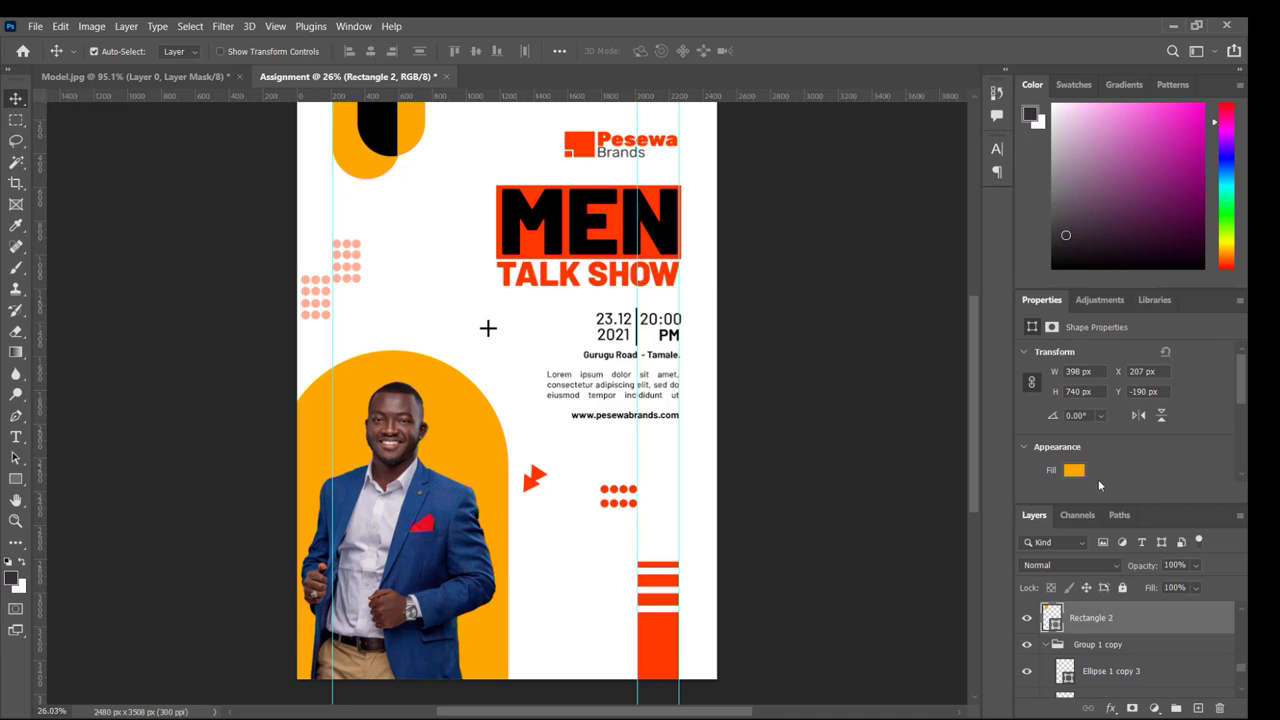
left_click(1074, 471)
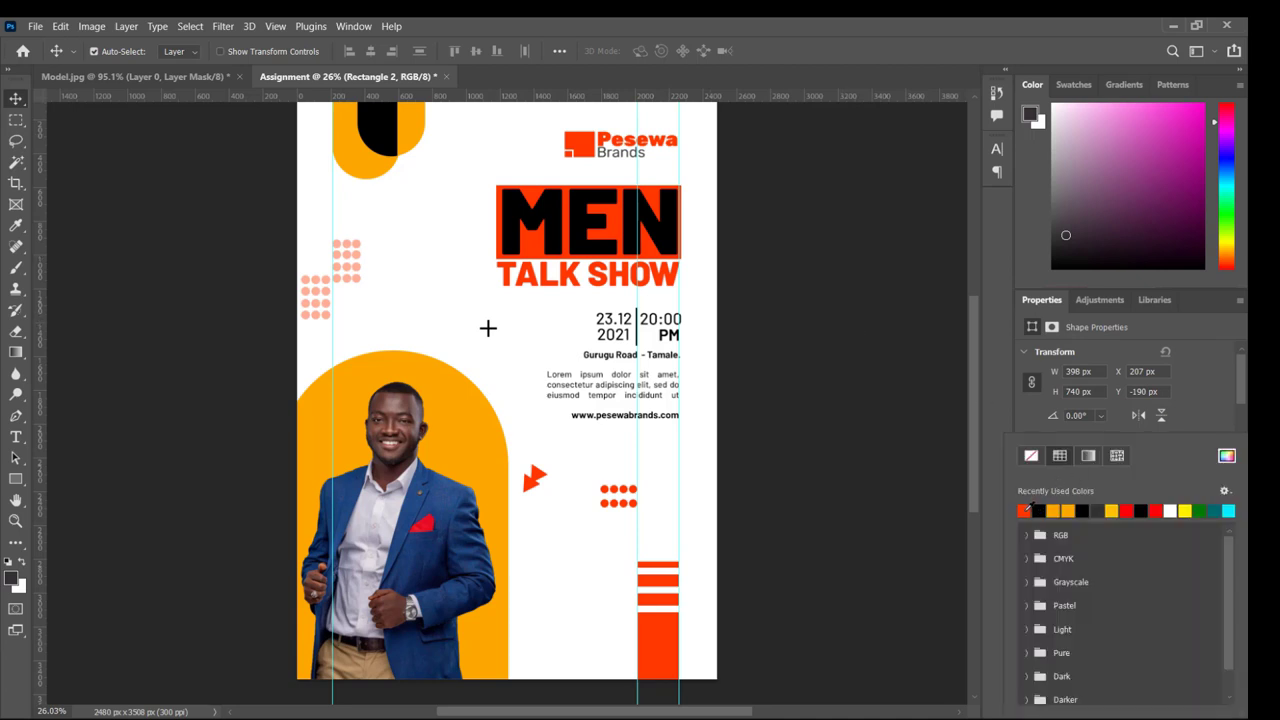
left_click(1026, 508)
left_click(910, 543)
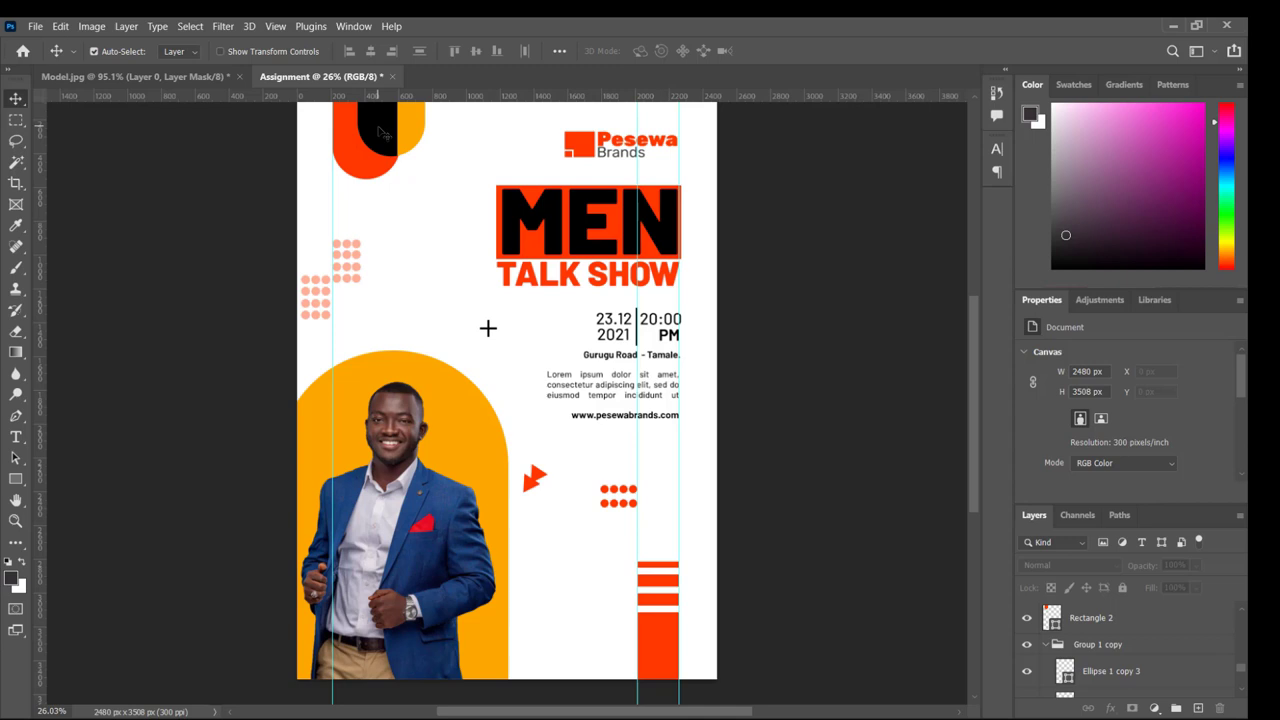
key("ctrl+j")
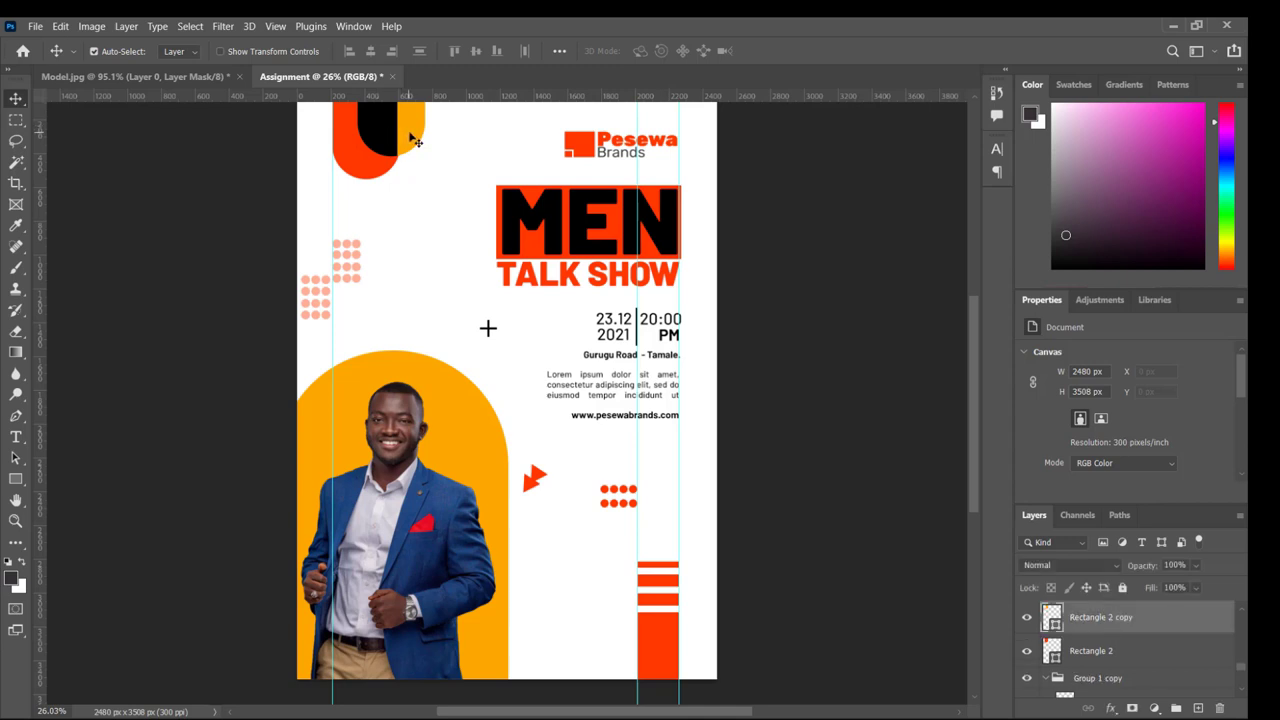
left_click(1073, 470)
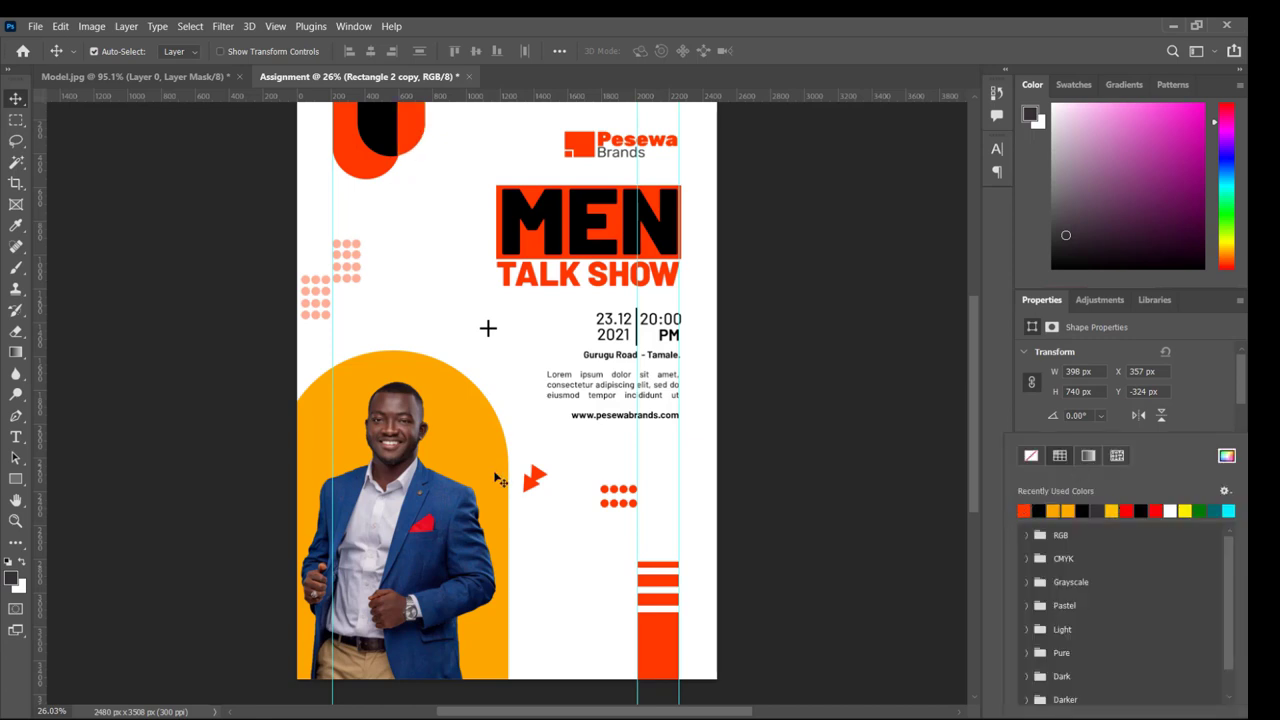
Recolour the big yellow arch behind the model red-orange.
left_click(486, 436)
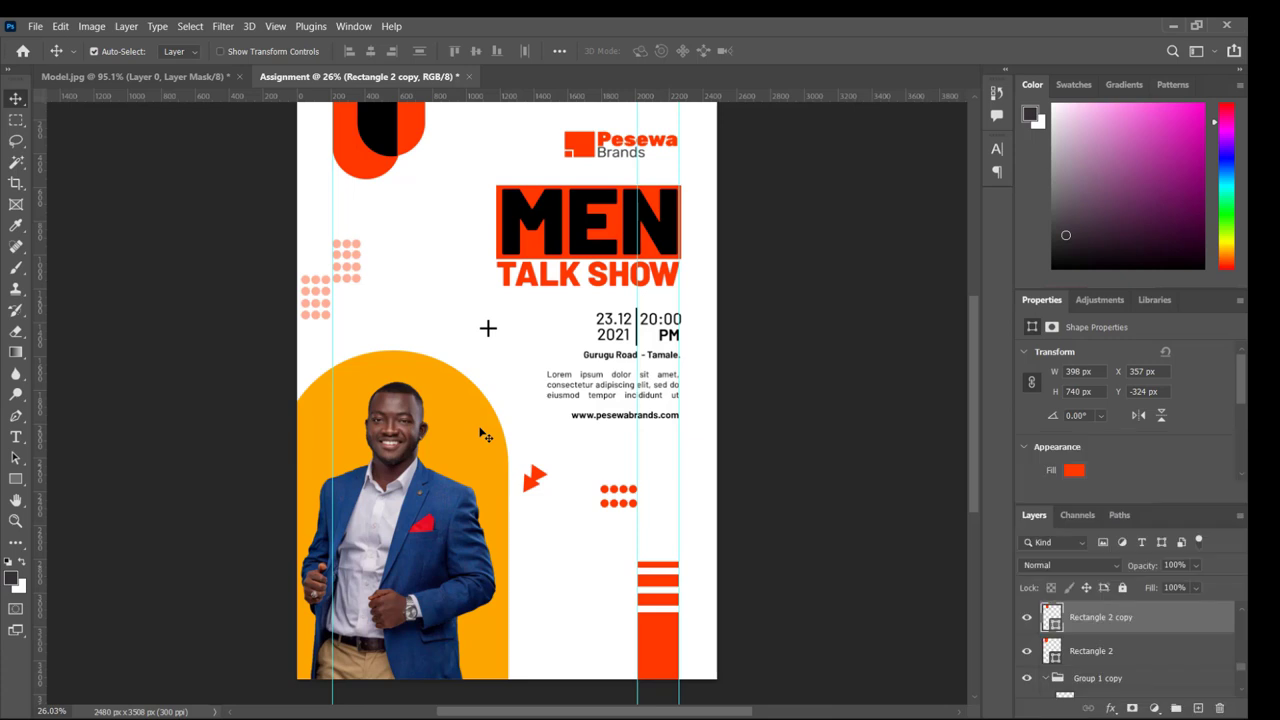
left_click(1074, 471)
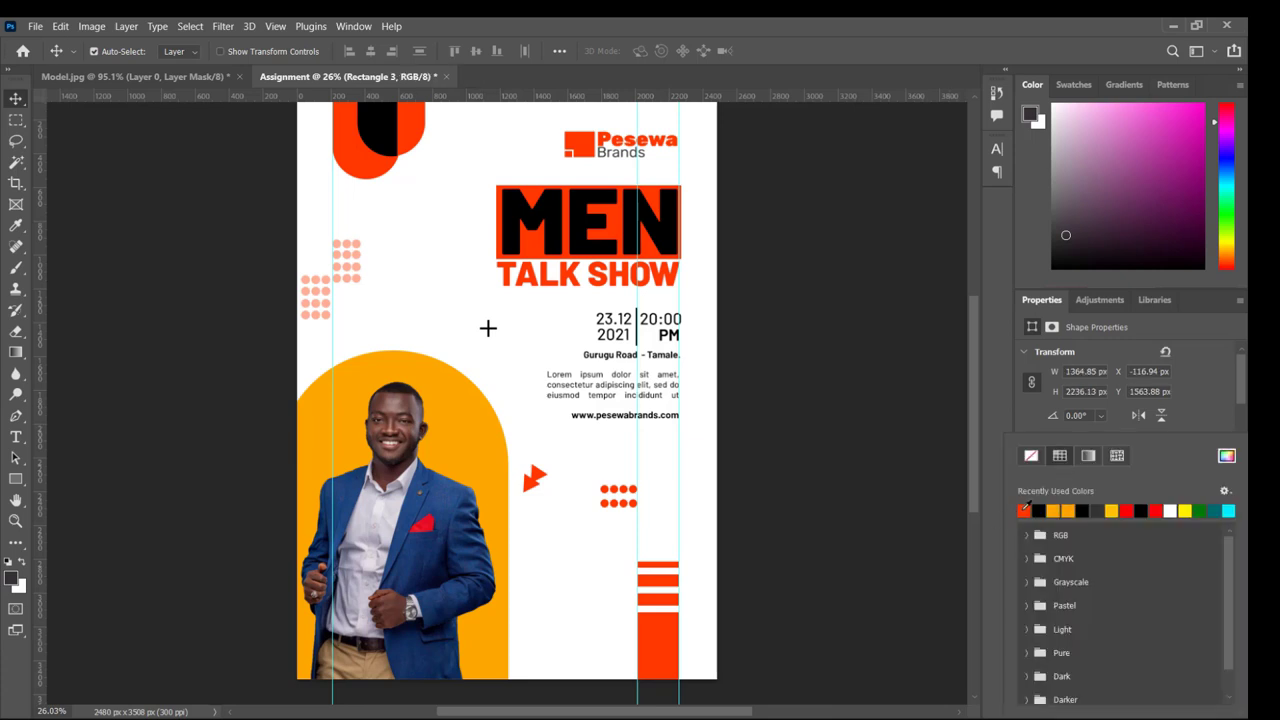
left_click(1023, 510)
left_click(781, 335)
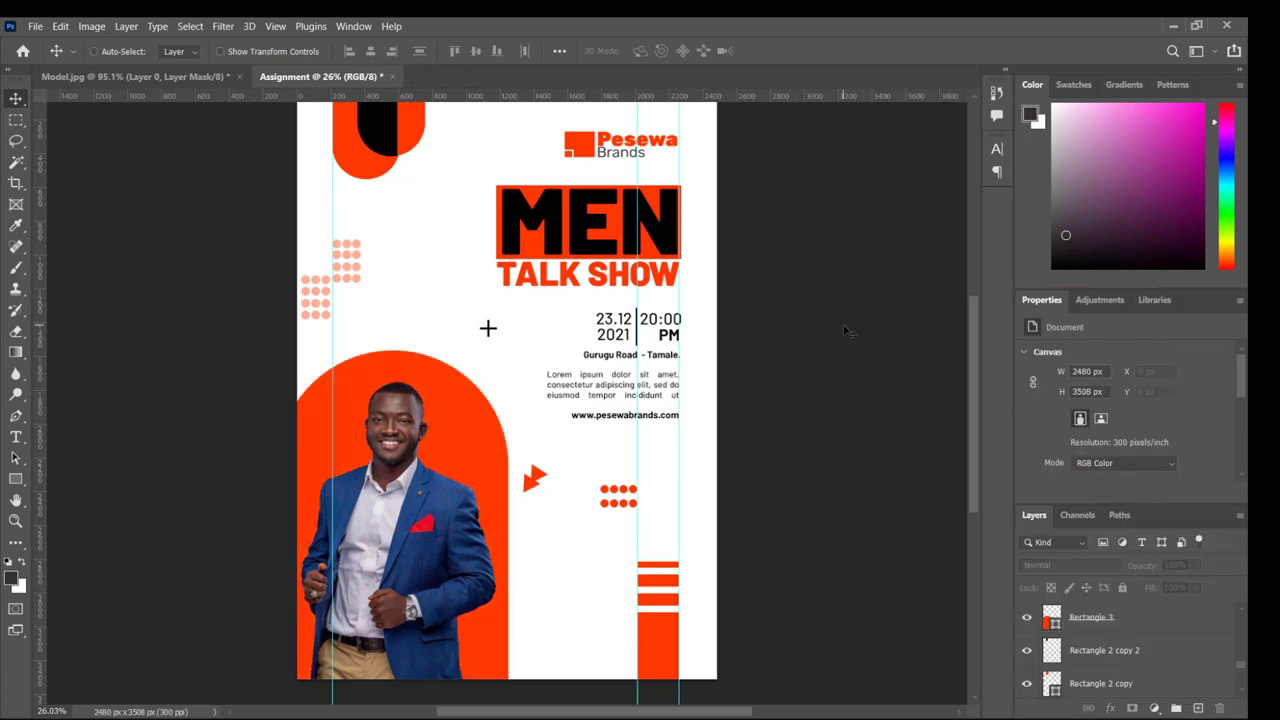
scroll(843, 330, "up", 2)
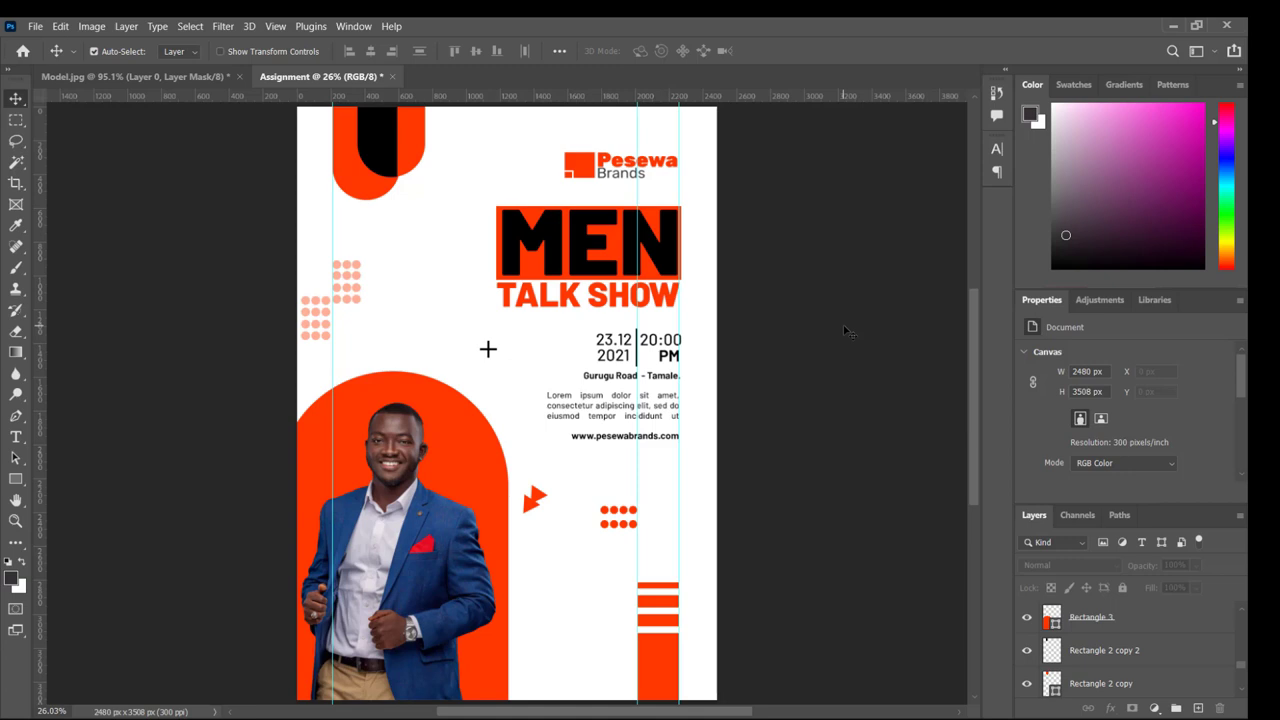
mouse_move(650, 715)
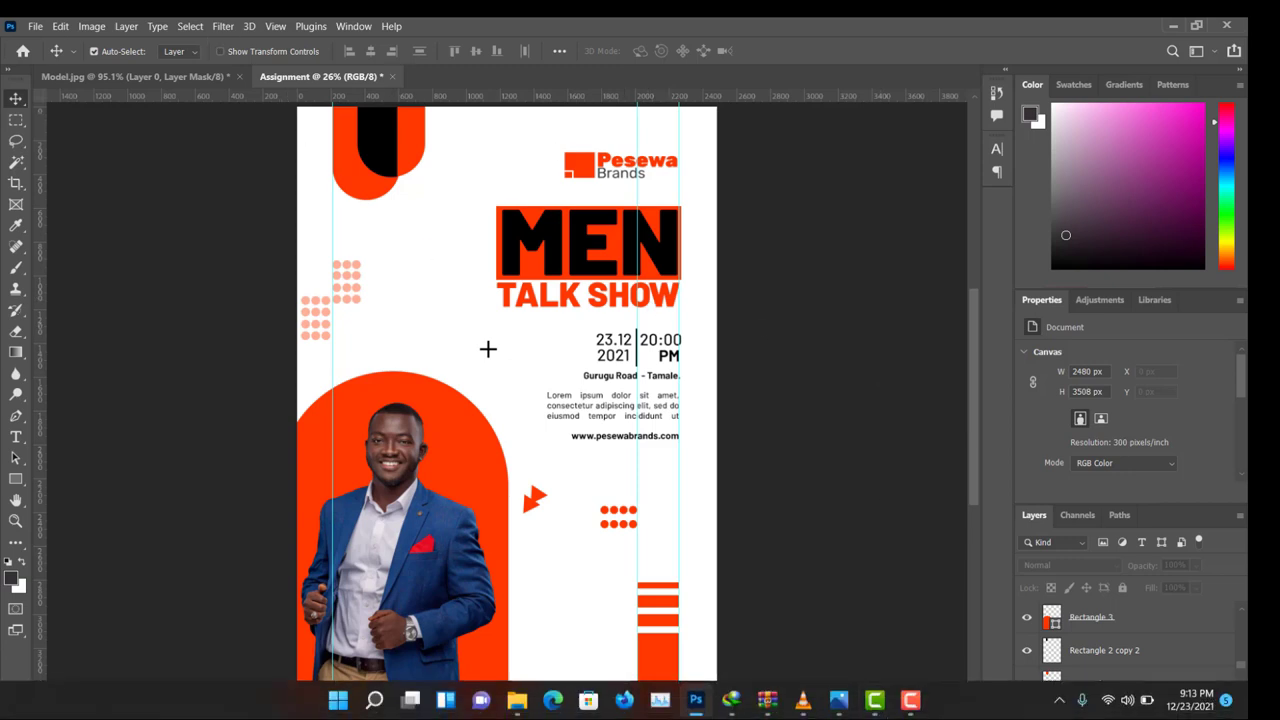
mouse_move(912, 708)
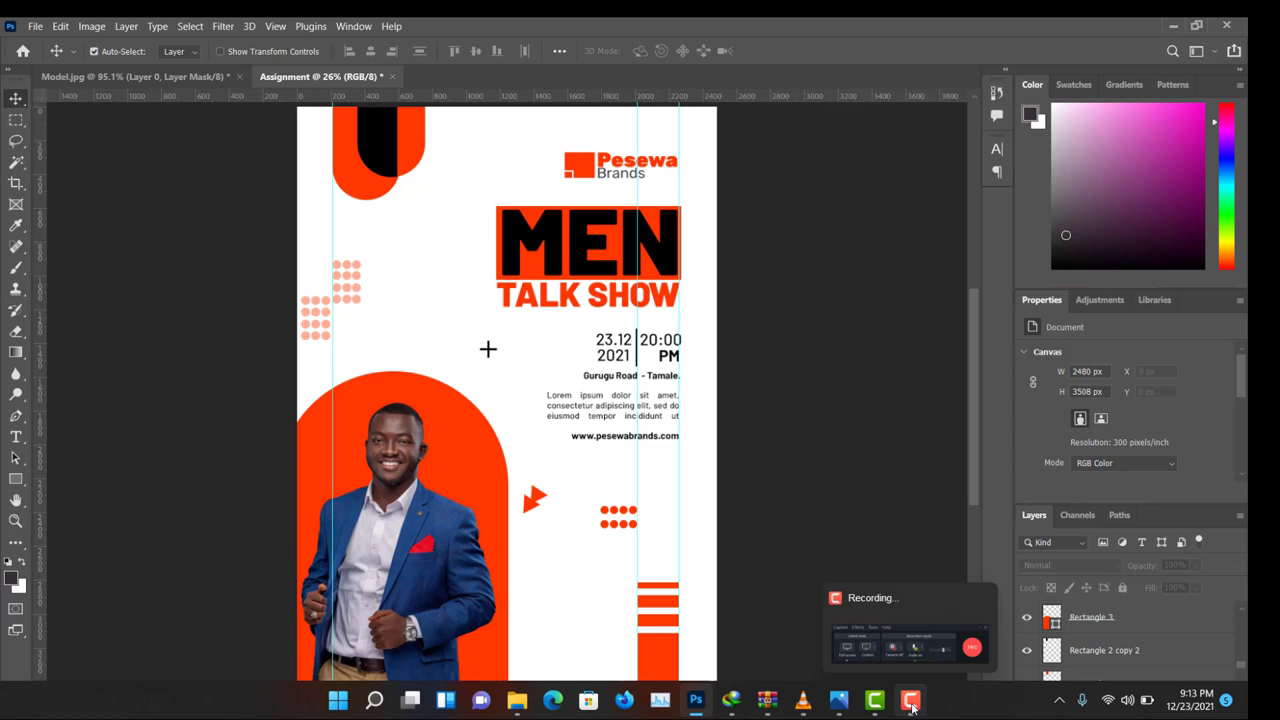
left_click(912, 708)
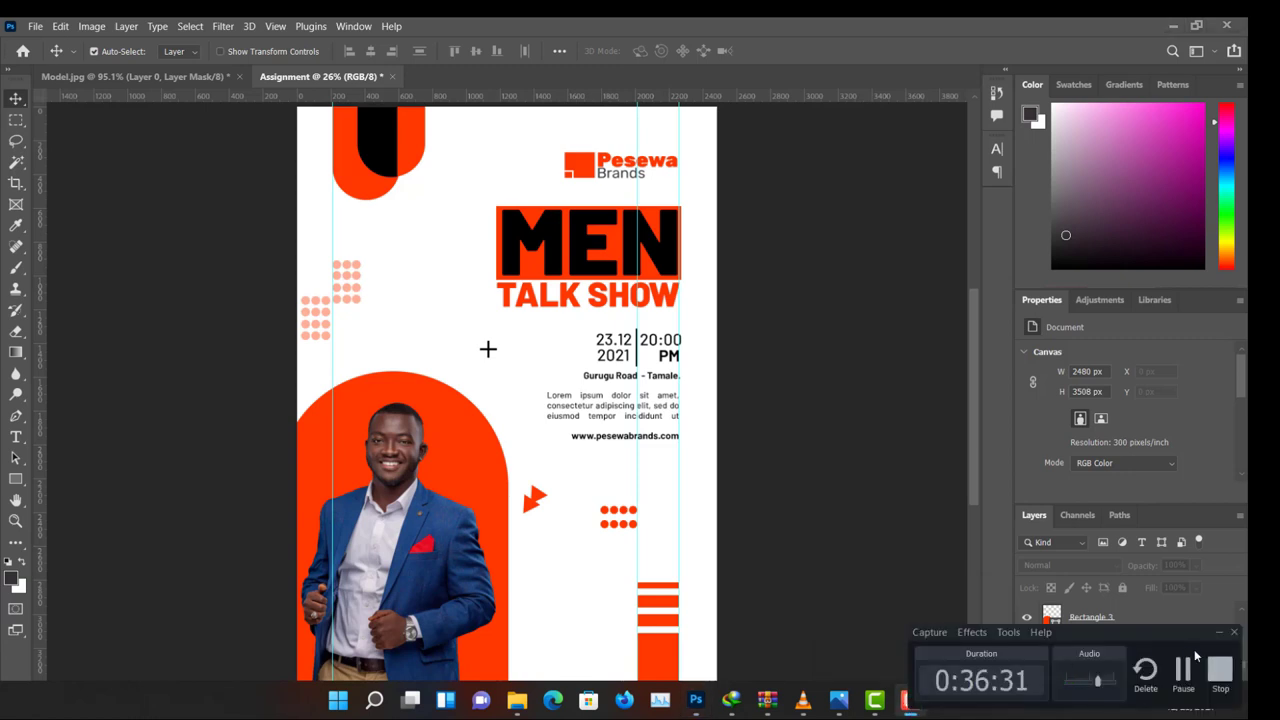